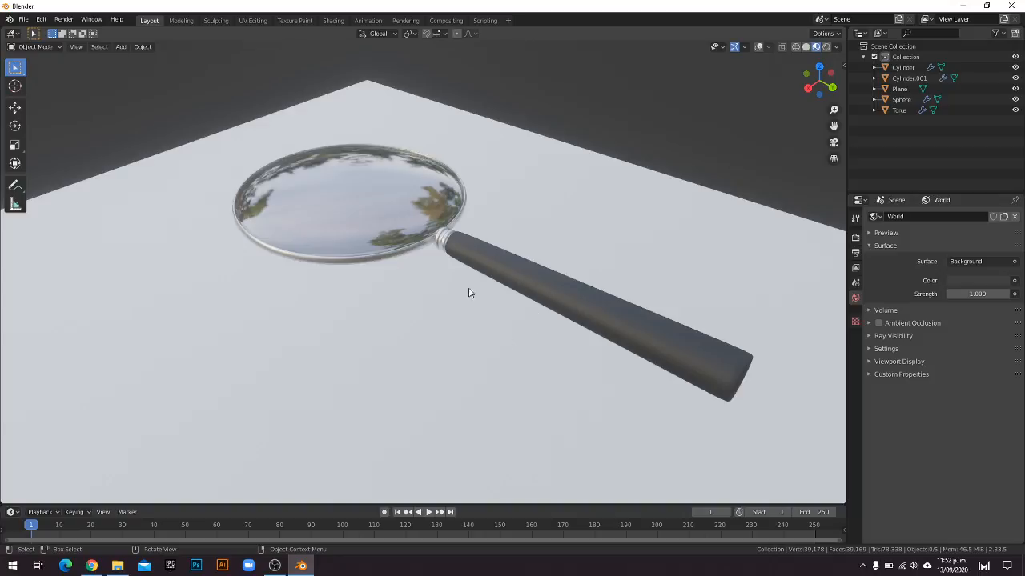
Select the magnifying glass's handle and turn on the viewport overlays to show its outline and the grid.
middle_click_drag(563, 281, 580, 302)
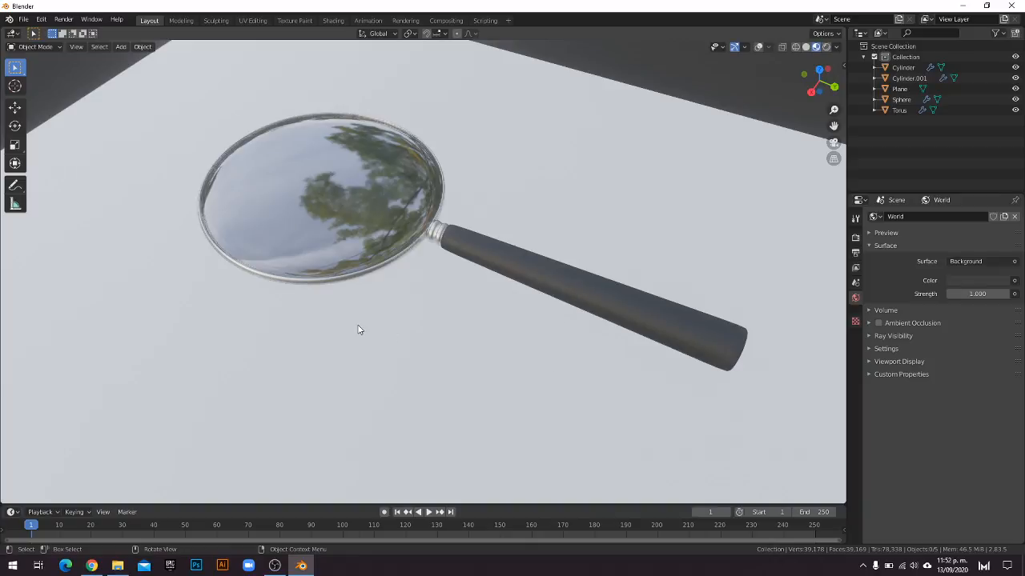
middle_click_drag(393, 328, 357, 344)
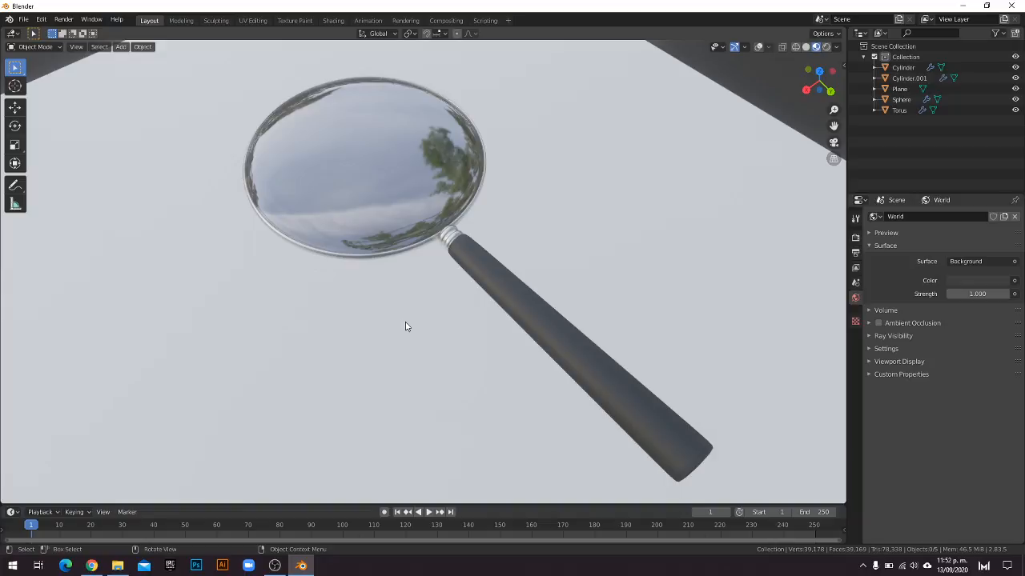
middle_click_drag(450, 296, 472, 282)
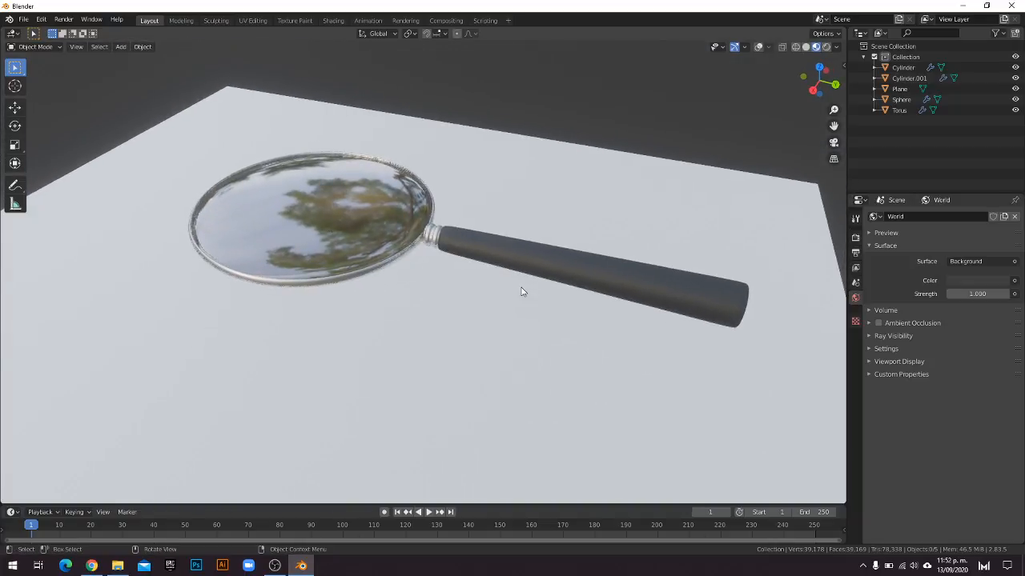
left_click(540, 266)
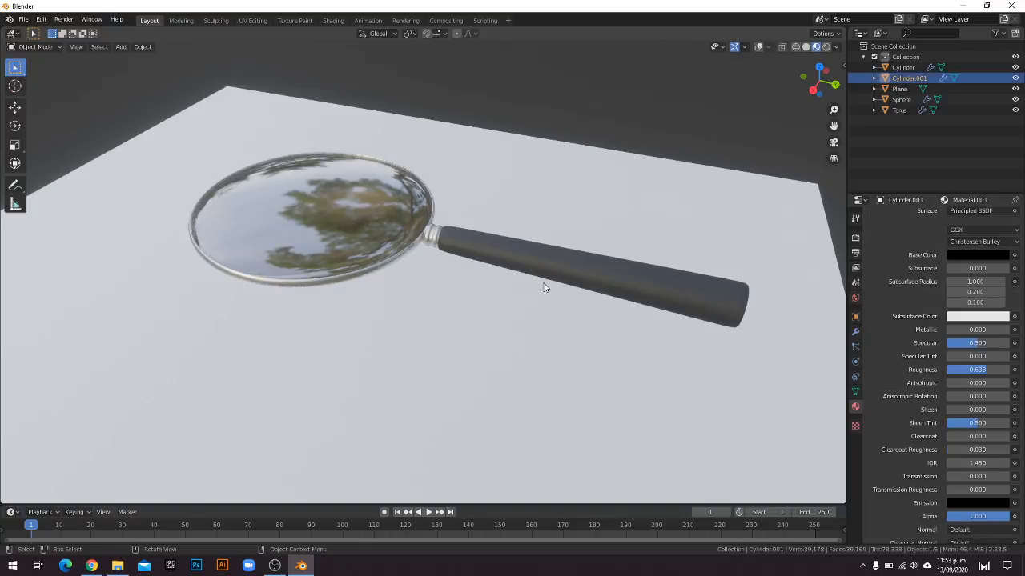
left_click(757, 47)
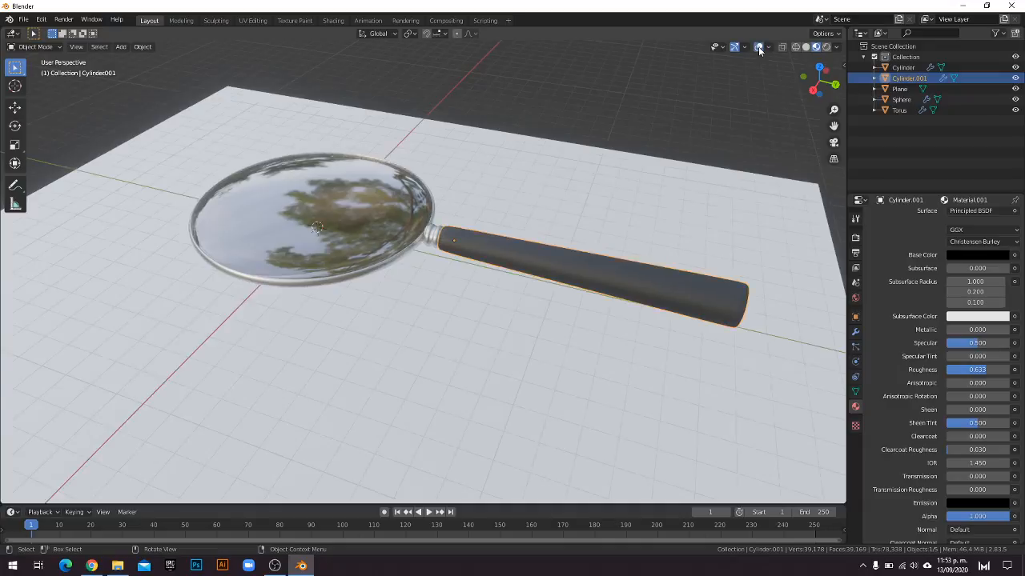
Move the handle, metal connector, glass lens and ring frame apart to separate the magnifying glass into its individual parts.
key("g")
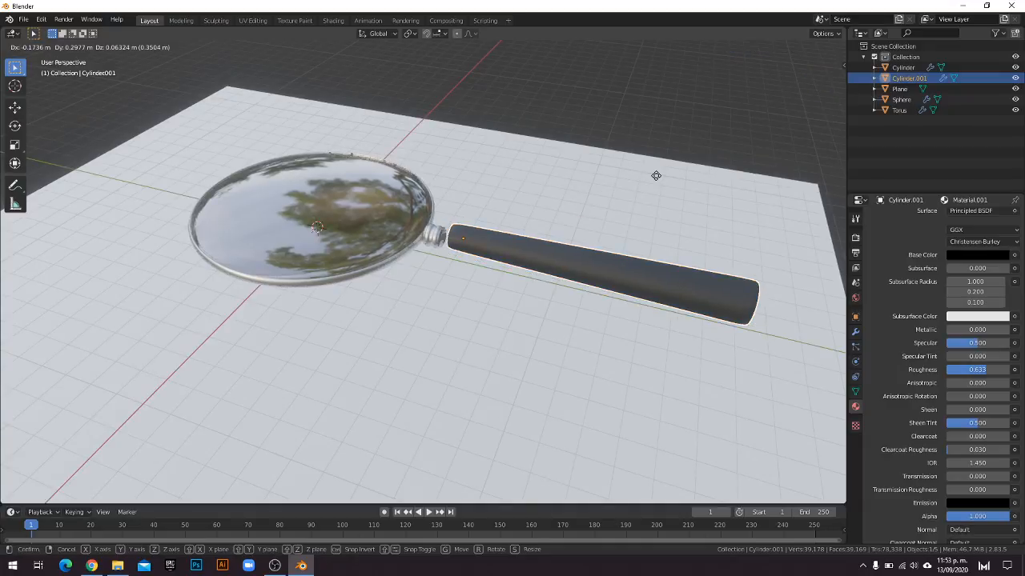
left_click(610, 216)
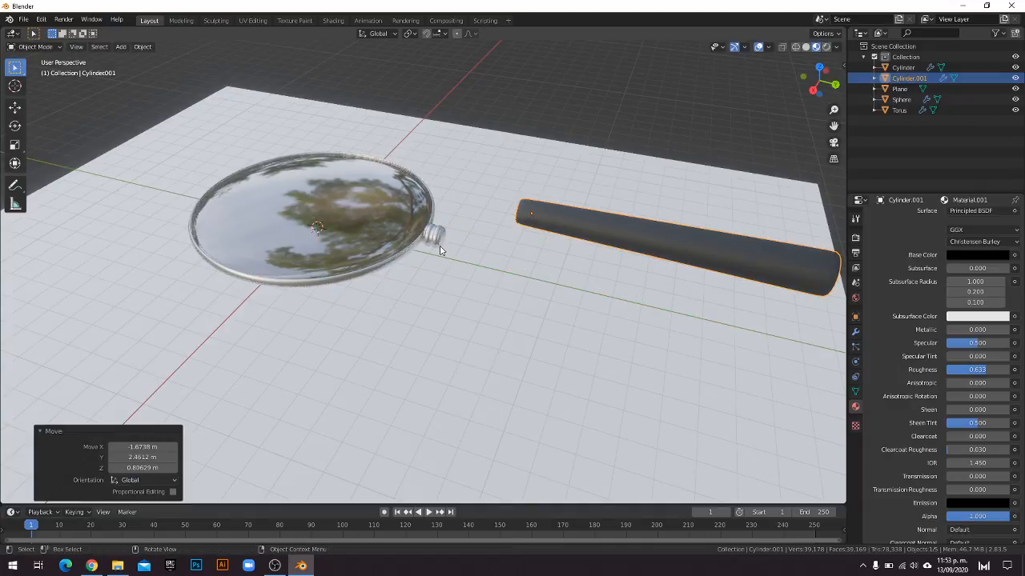
left_click(435, 236)
key("g")
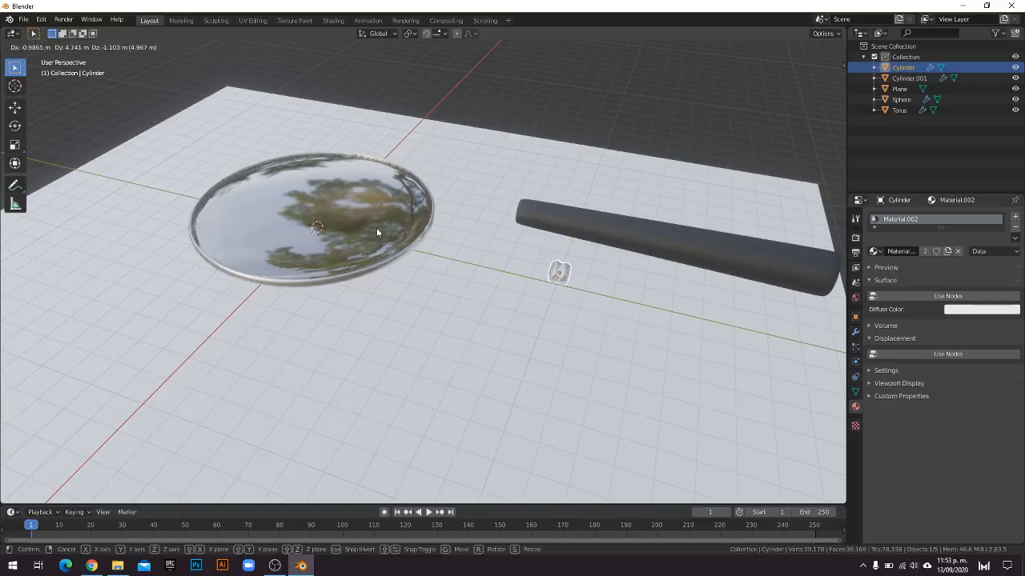
left_click(371, 226)
left_click(431, 190)
key("g")
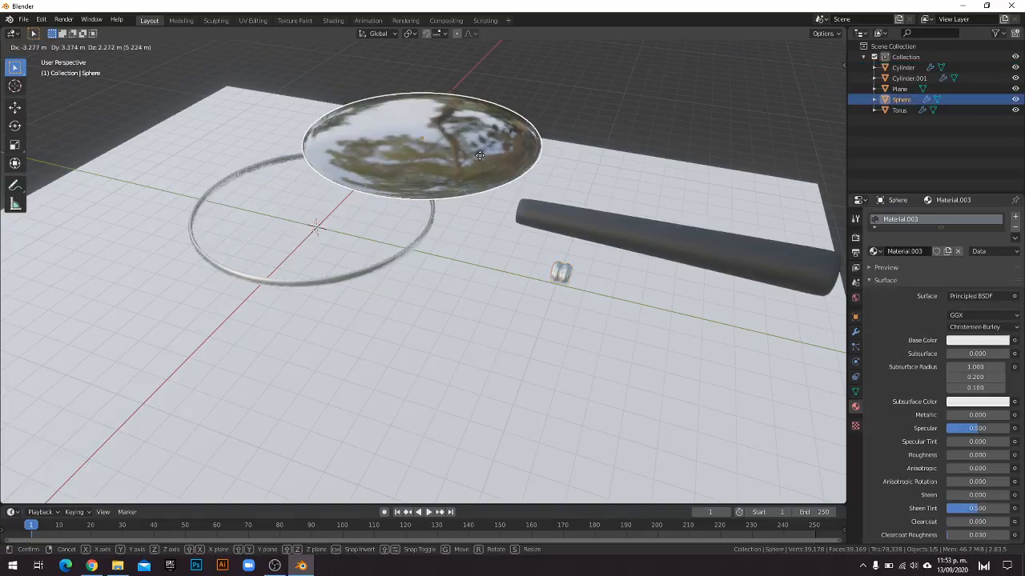
left_click(411, 254)
left_click(409, 256)
key("g")
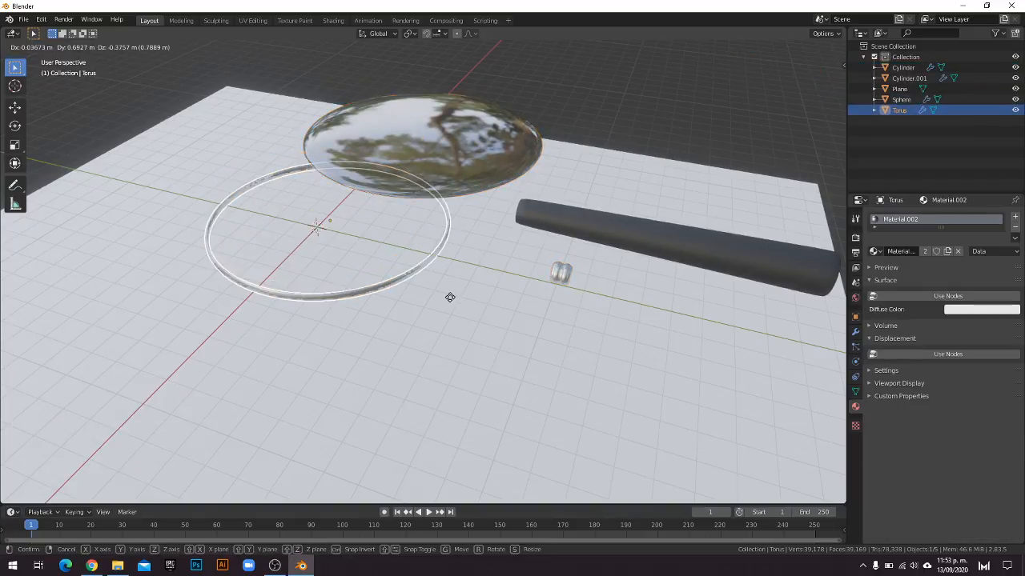
left_click(496, 342)
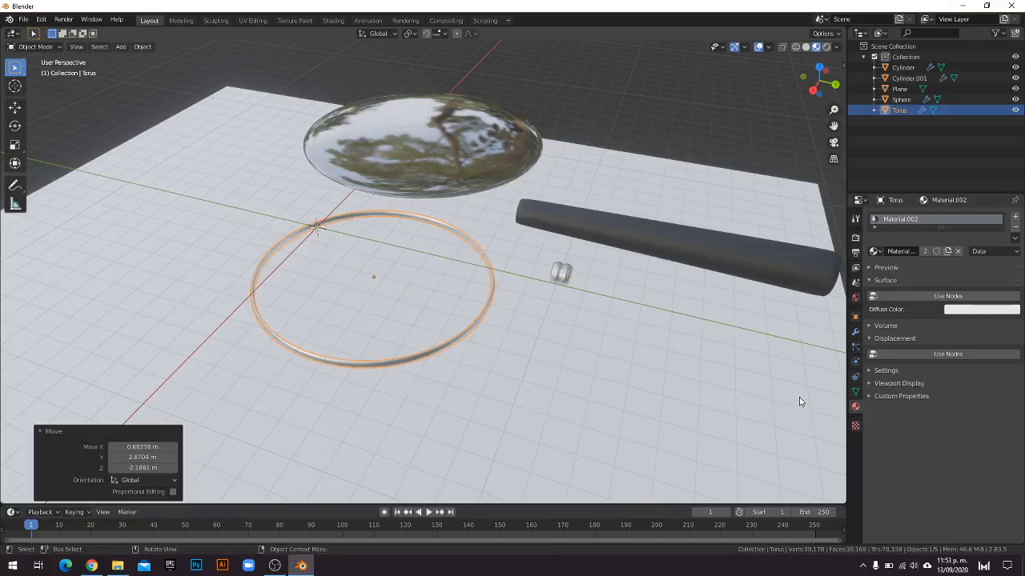
Undo the moves of the ring frame, lens, connector and handle.
key("ctrl+z")
key("ctrl+z")
key("ctrl+z")
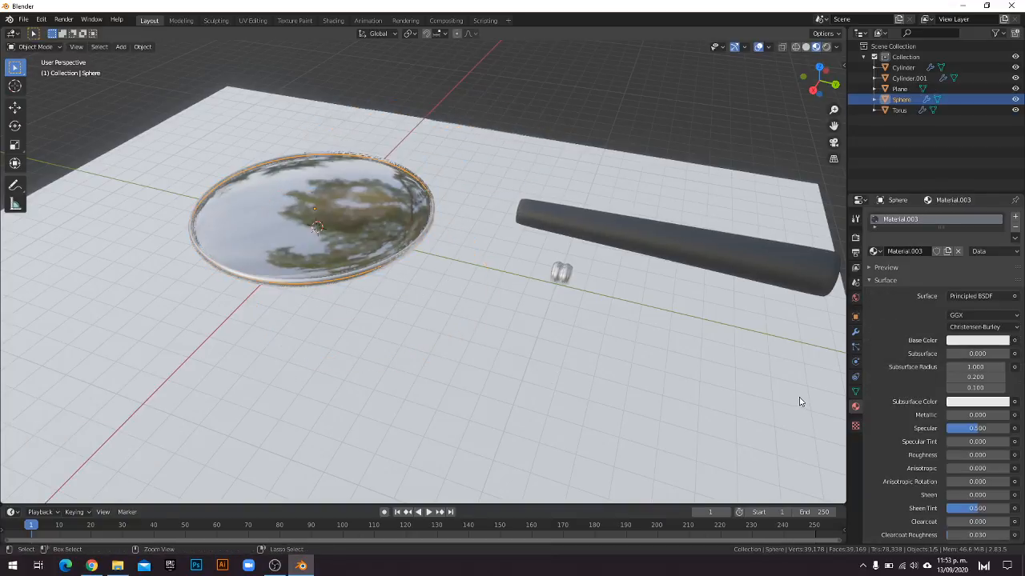
key("ctrl+z")
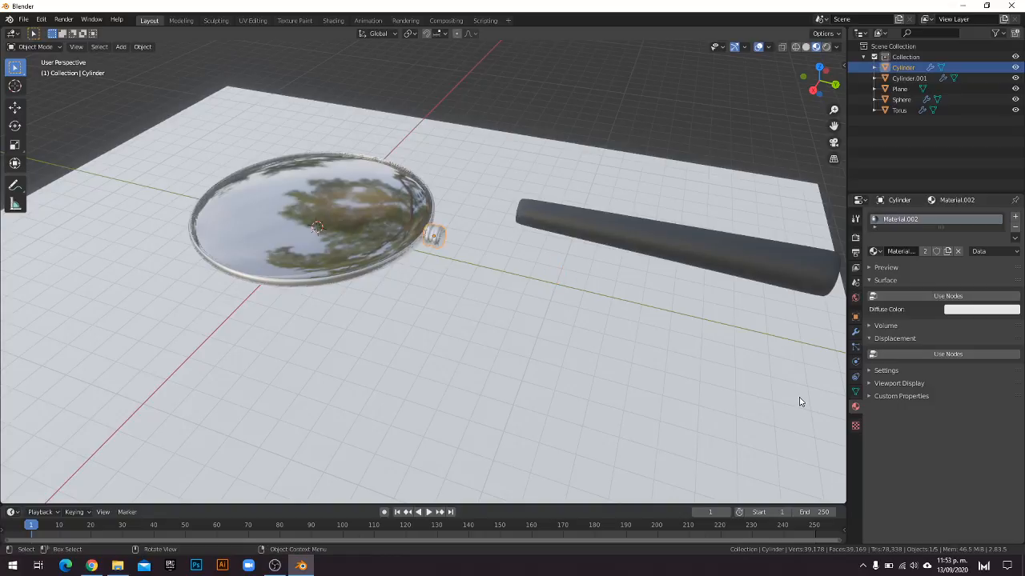
key("ctrl+z")
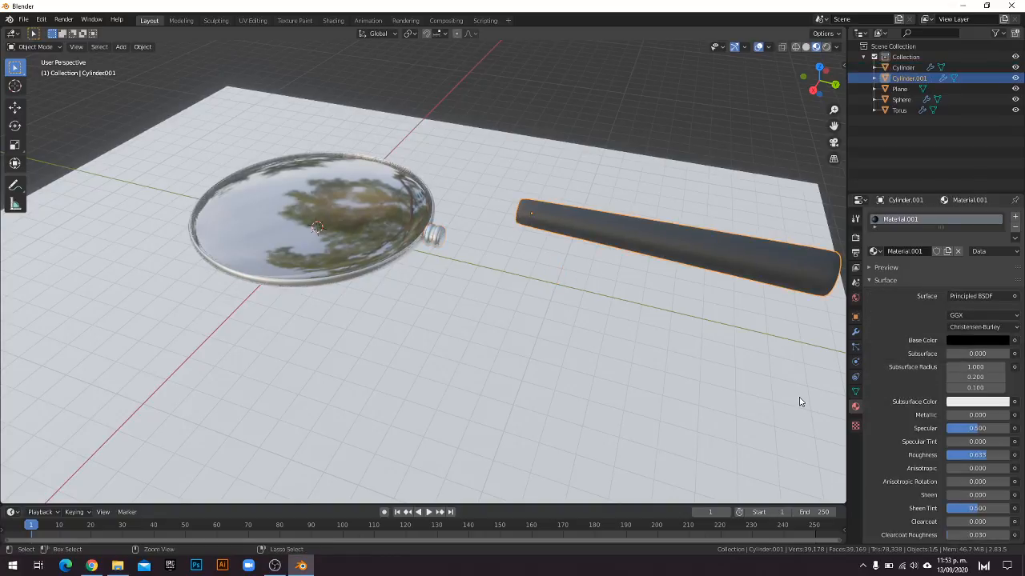
key("ctrl+z")
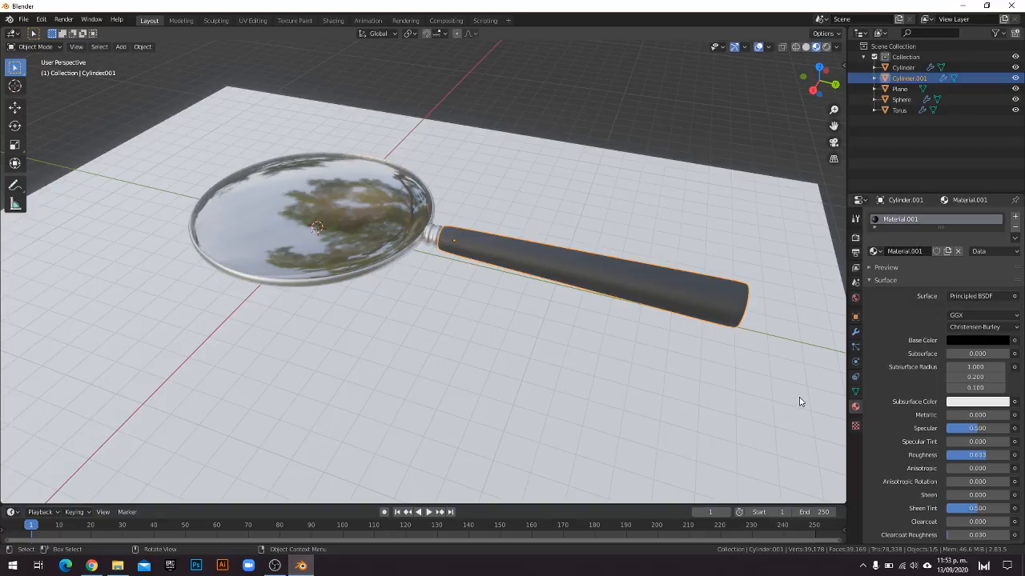
Examine the assembled magnifying glass and the selected ground plane from several angles.
left_click(417, 372)
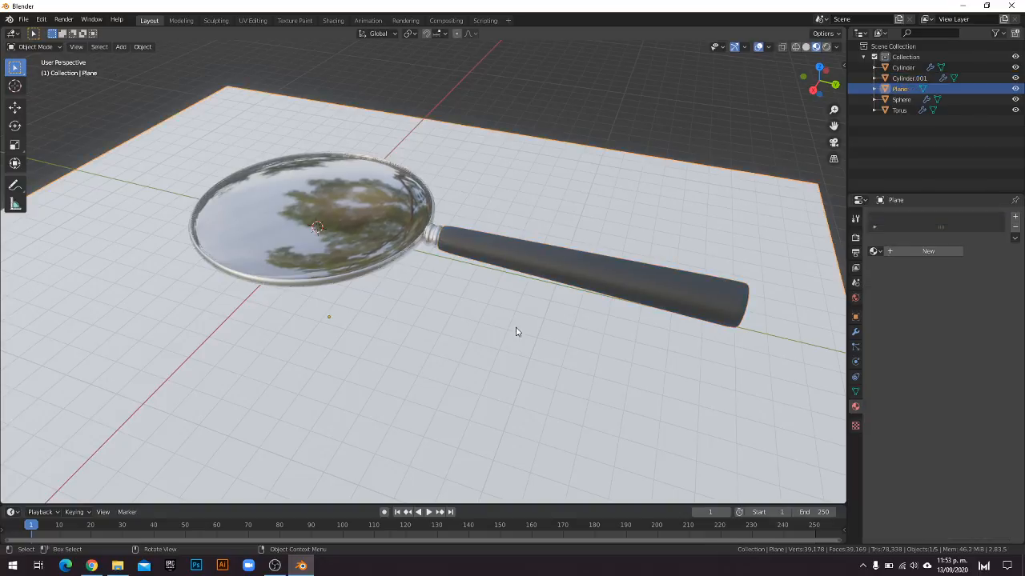
middle_click_drag(485, 370, 364, 265)
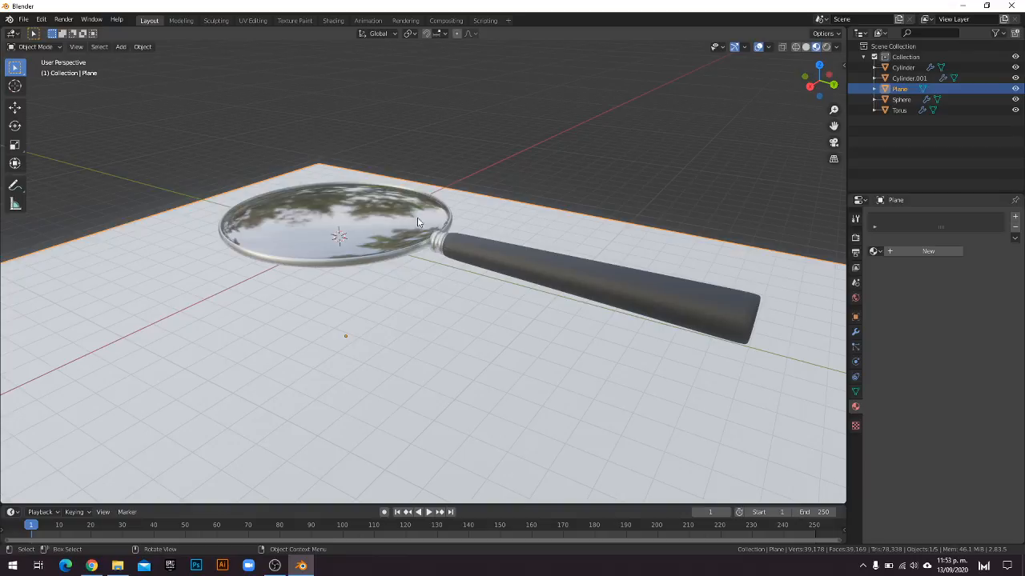
middle_click_drag(478, 240, 243, 450)
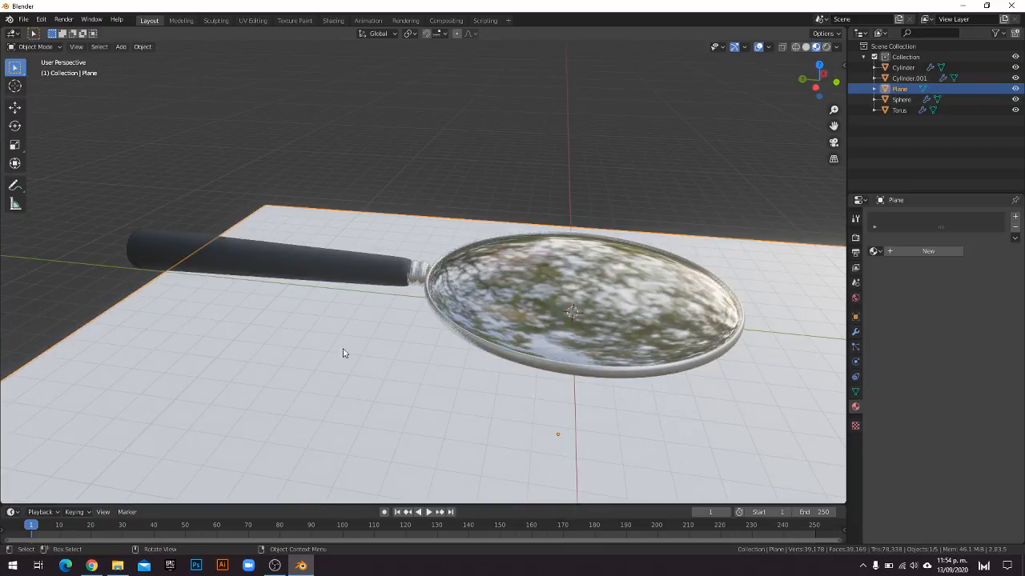
middle_click_drag(325, 334, 579, 312)
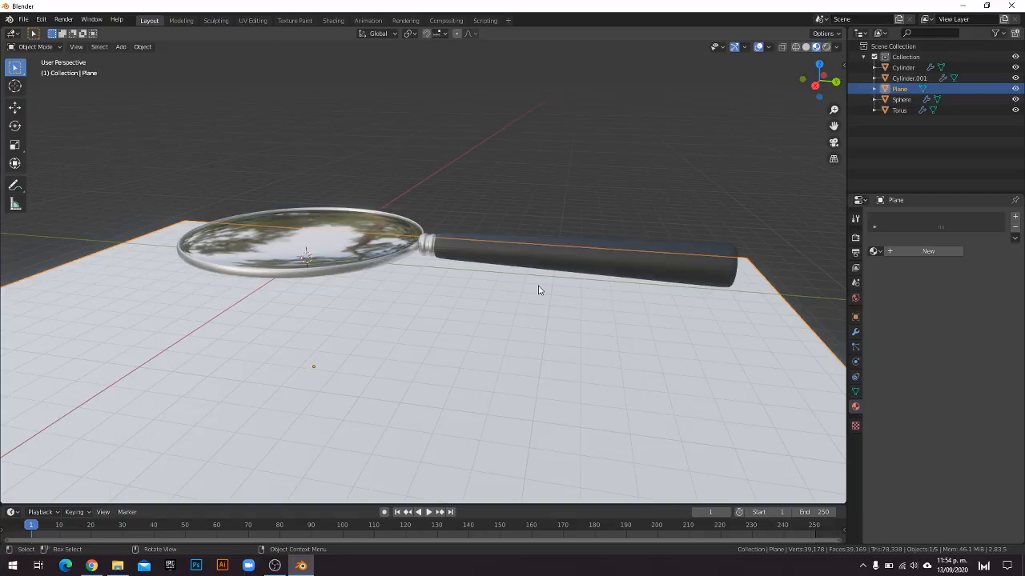
middle_click_drag(419, 354, 328, 325)
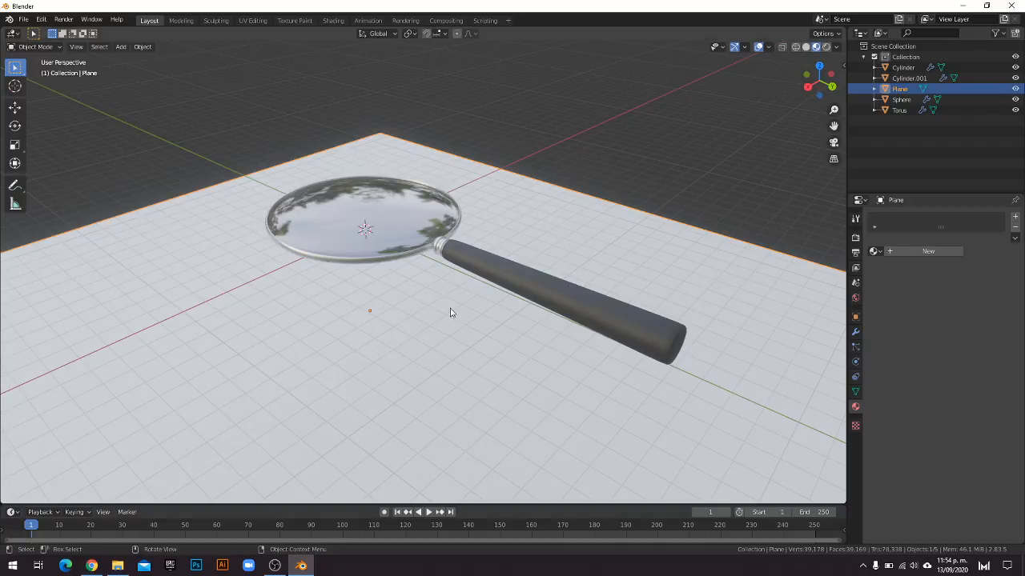
middle_click_drag(531, 259, 509, 271)
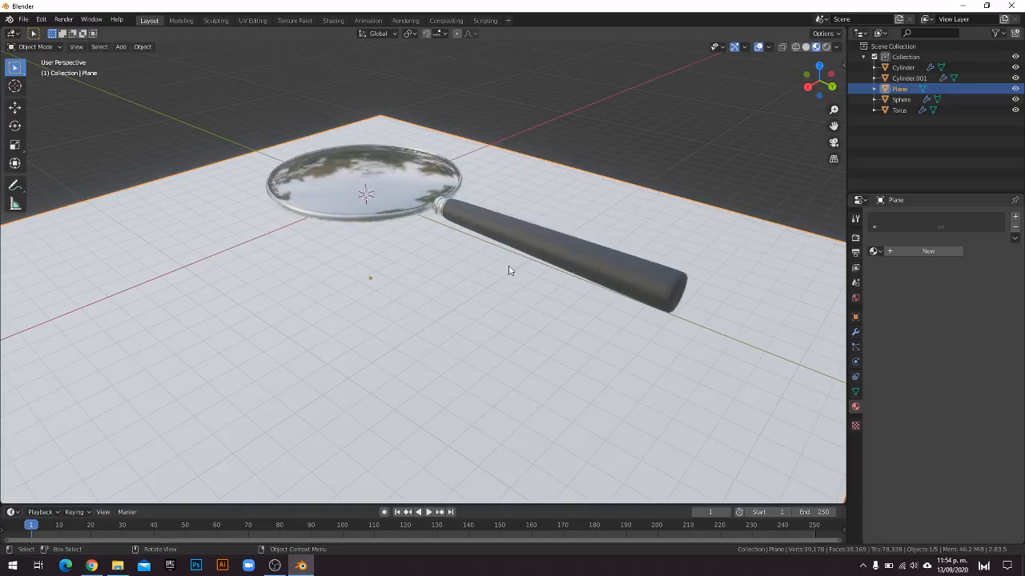
Create a new General file without saving the changes to the current scene.
key("ctrl+n")
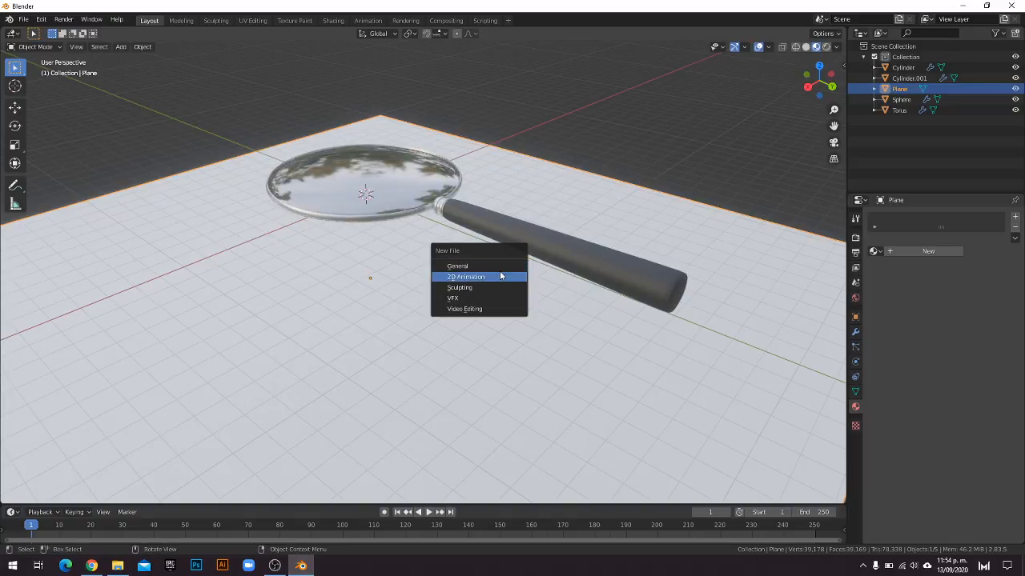
left_click(502, 268)
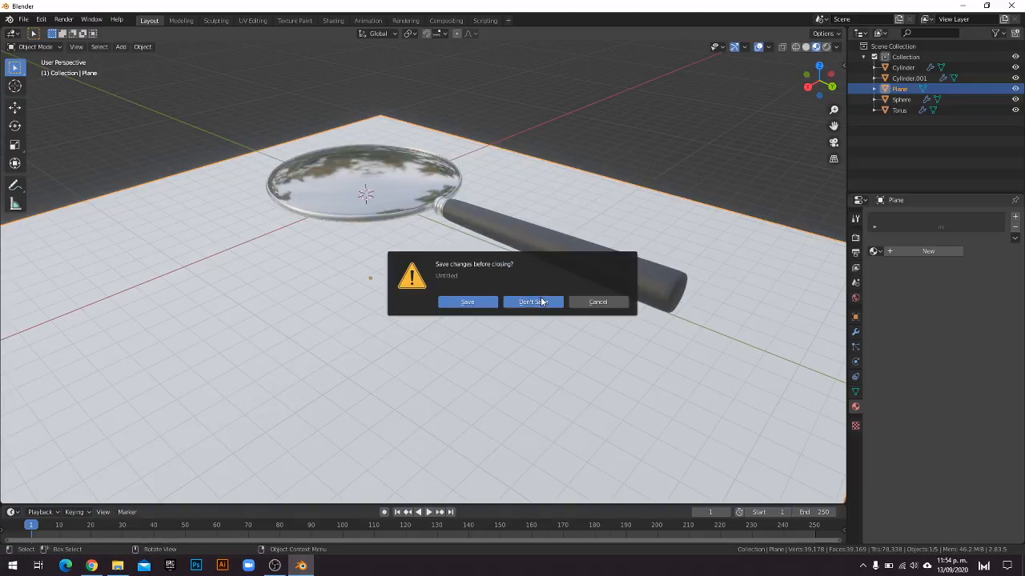
left_click(541, 302)
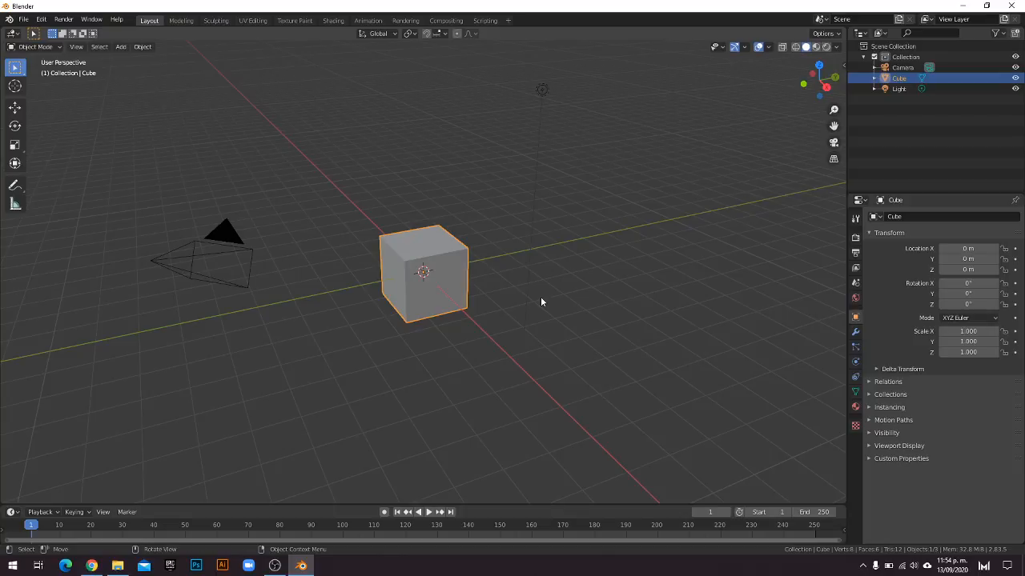
middle_click_drag(488, 283, 482, 306)
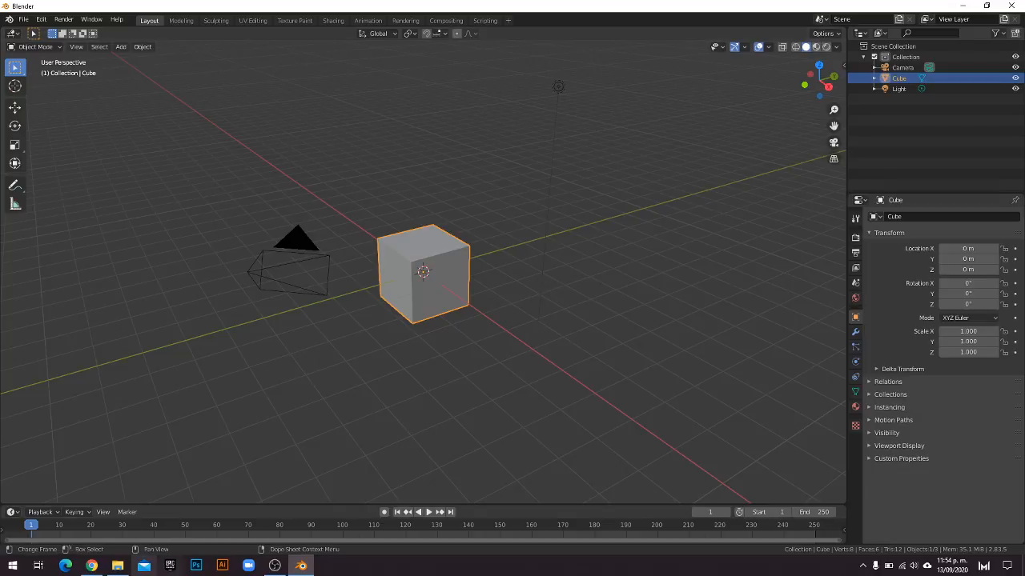
mouse_move(117, 567)
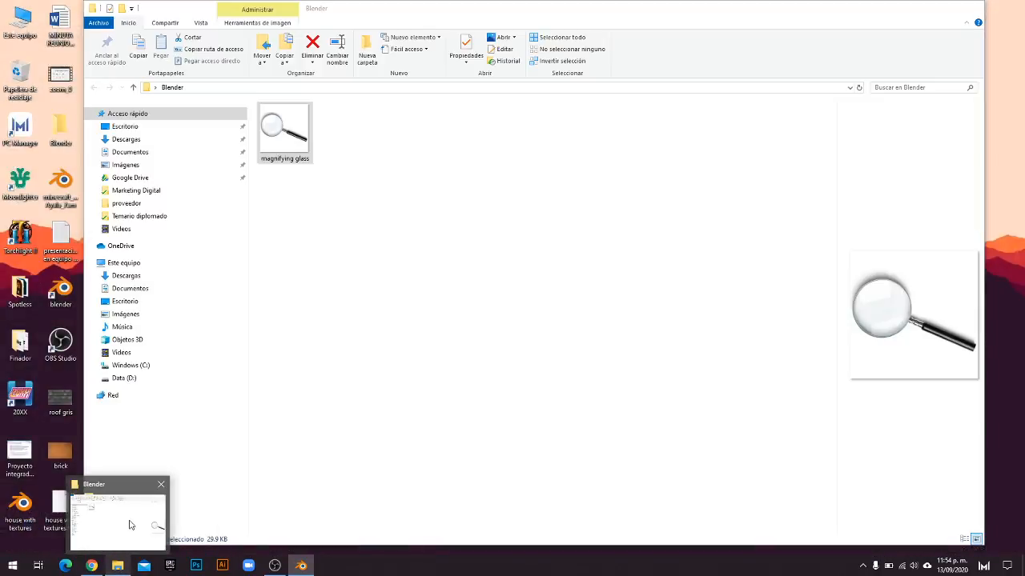
left_click(130, 525)
left_click(355, 350)
left_click_drag(408, 14, 425, 14)
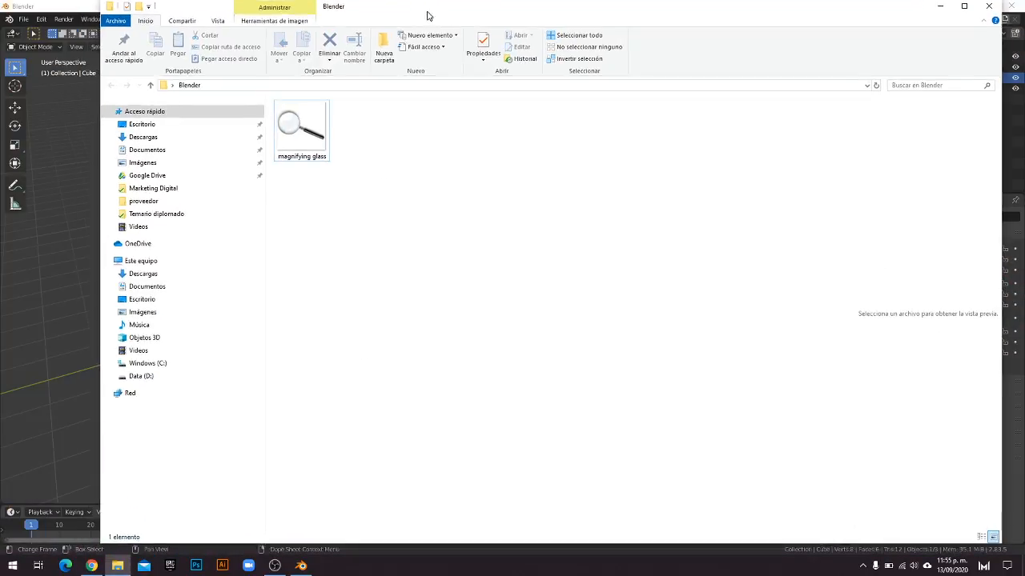
left_click(134, 353)
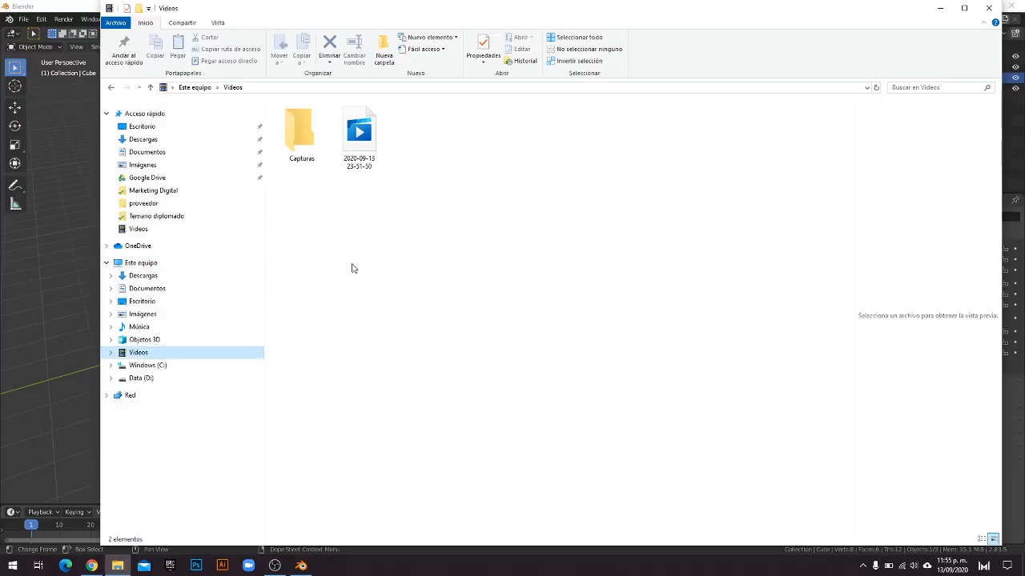
left_click(360, 141)
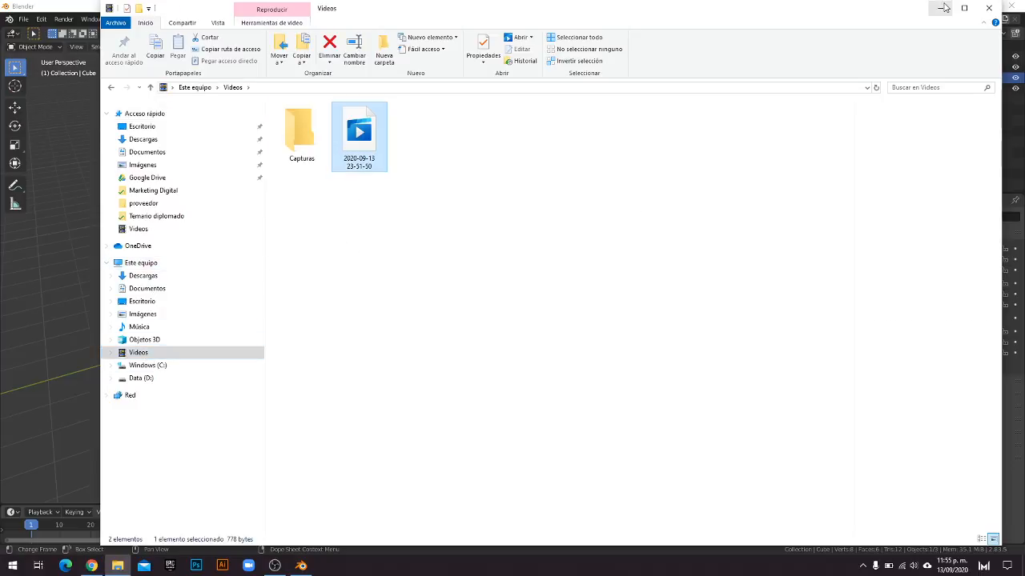
left_click(940, 8)
Deselect the default cube in the new scene.
middle_click_drag(548, 273, 556, 266)
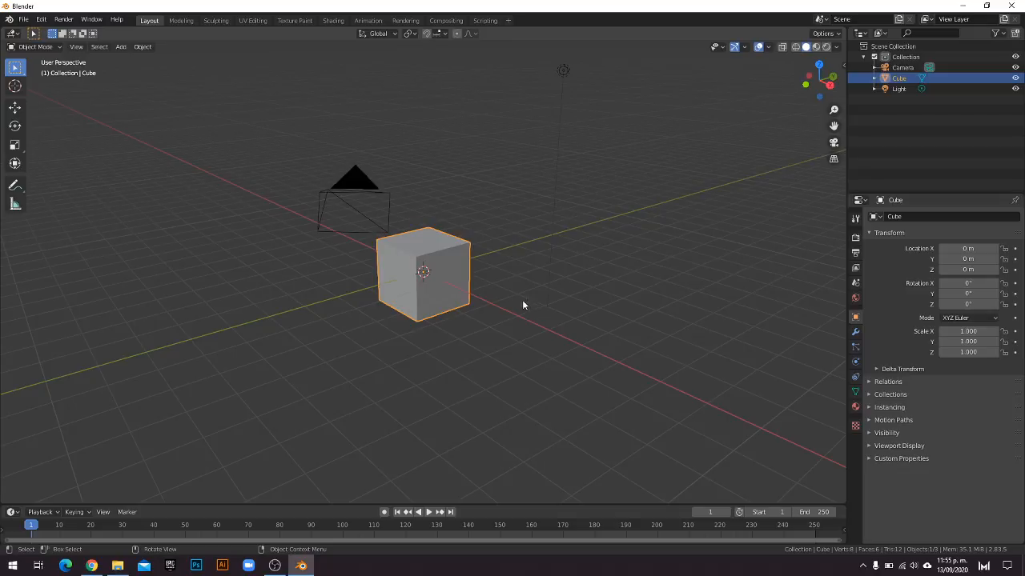
middle_click_drag(550, 313, 532, 312)
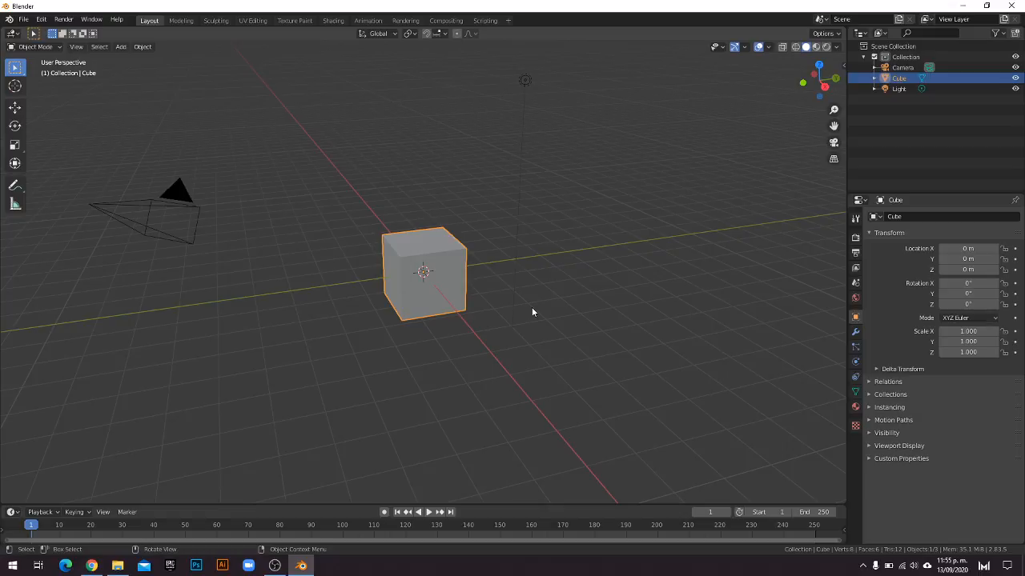
left_click(522, 409)
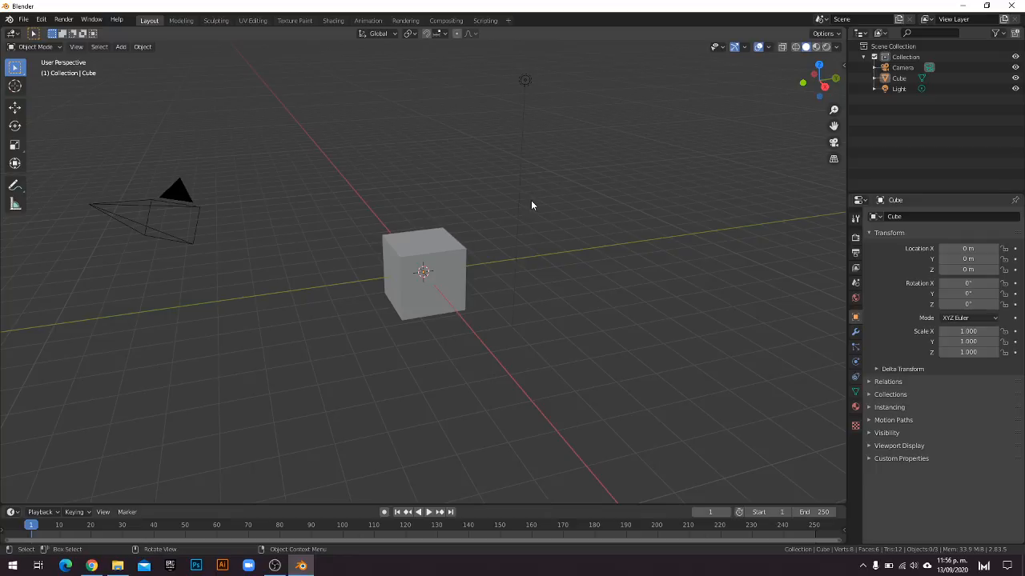
Switch to File Explorer and select the magnifying glass image in the Blender folder on the desktop.
left_click(117, 566)
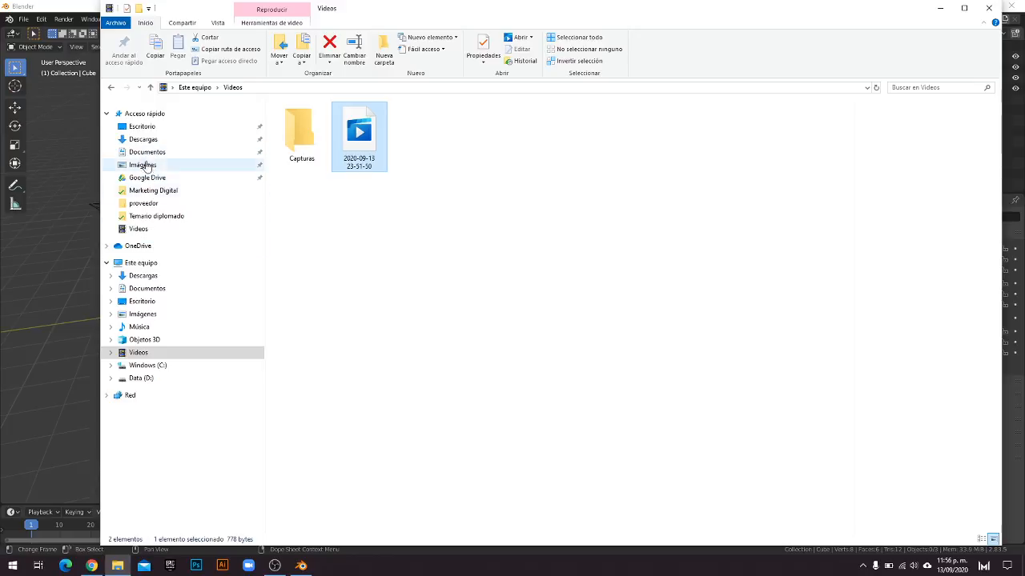
left_click(144, 128)
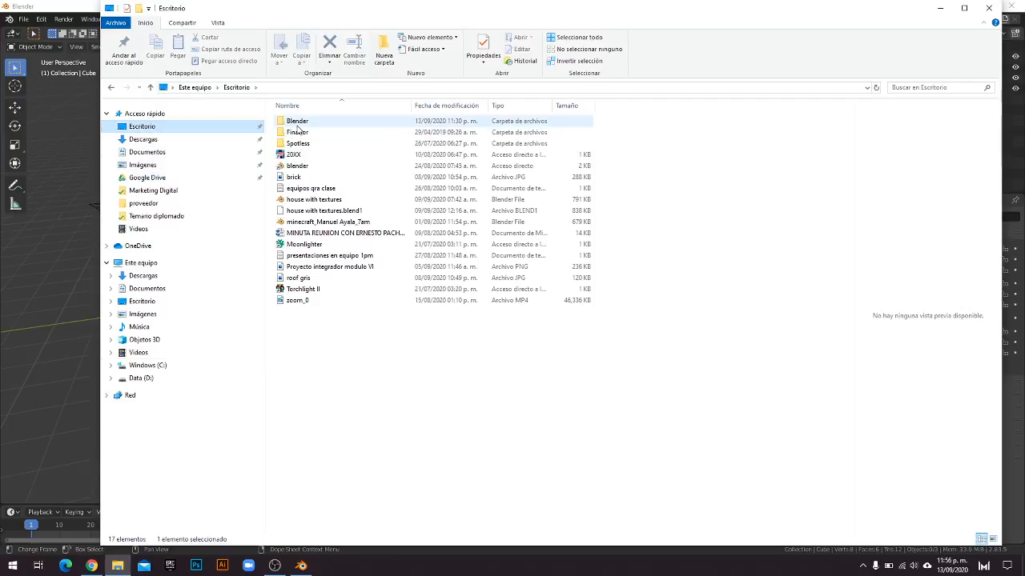
double_click(297, 124)
left_click(302, 137)
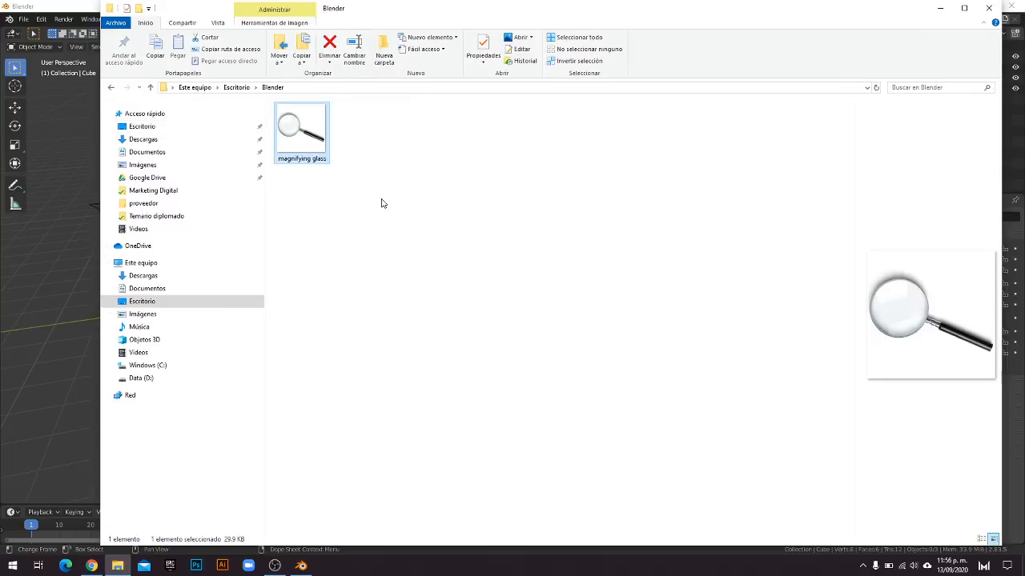
Open the magnifying glass image to examine the lens, ring and handle, close it, and return to Blender.
key("Return")
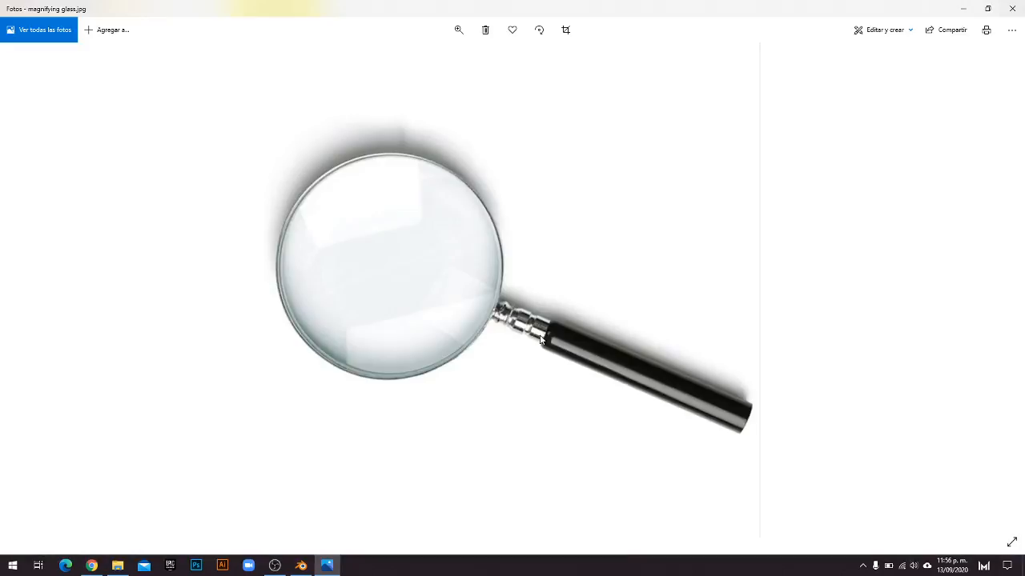
left_click(1007, 7)
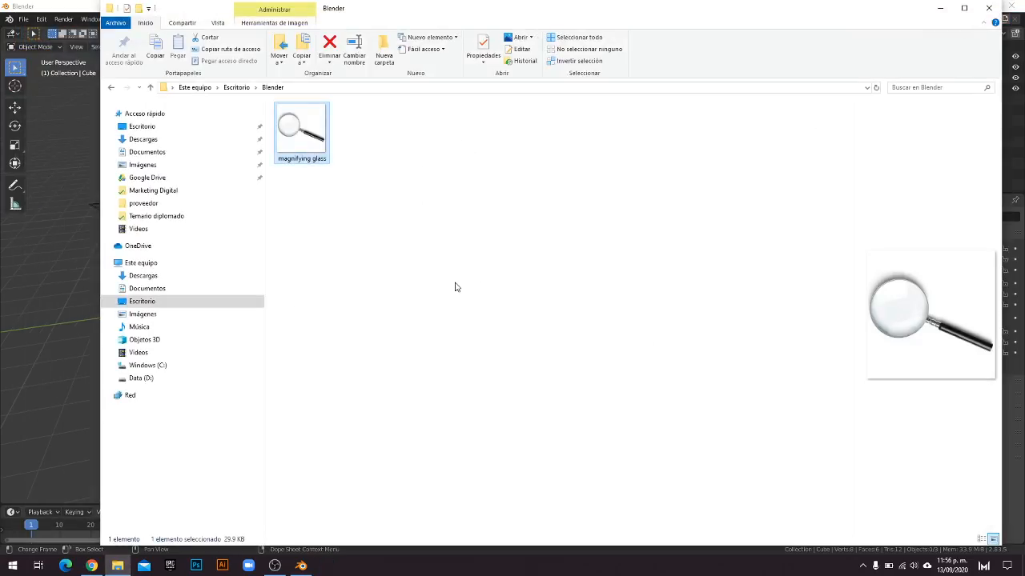
left_click(455, 285)
left_click(314, 147)
key("alt+Tab")
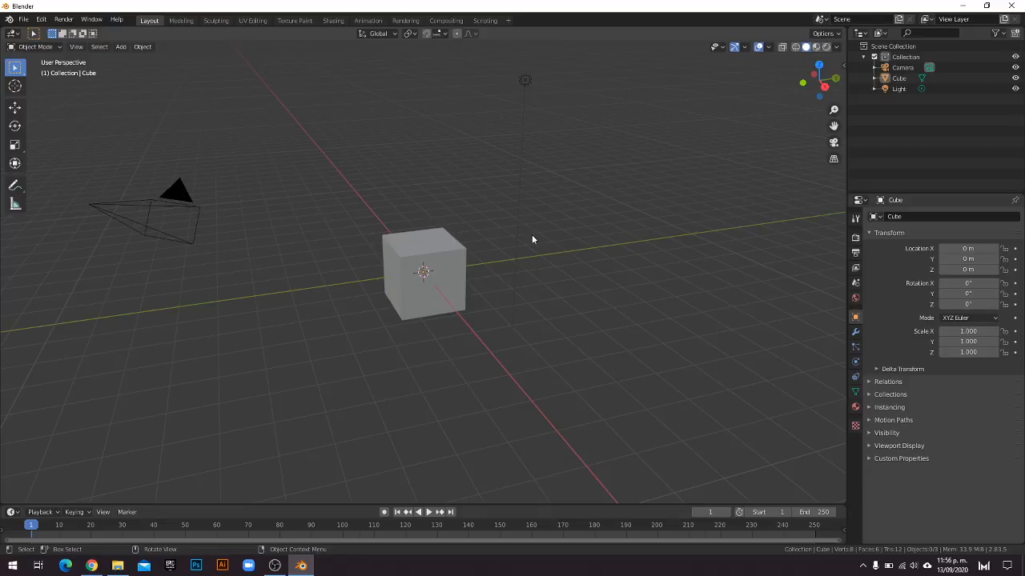
middle_click_drag(461, 285, 577, 262)
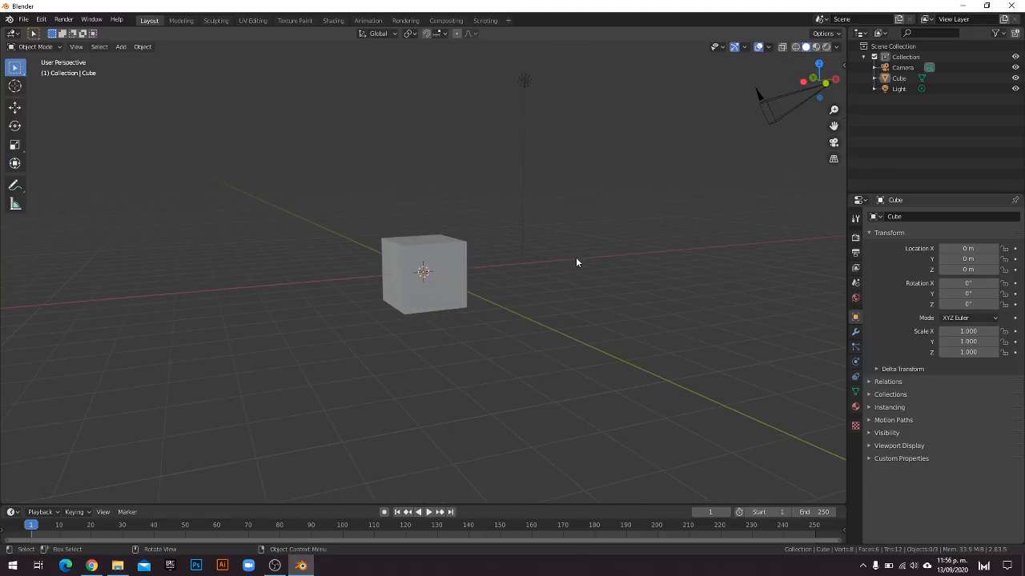
middle_click_drag(576, 262, 488, 262)
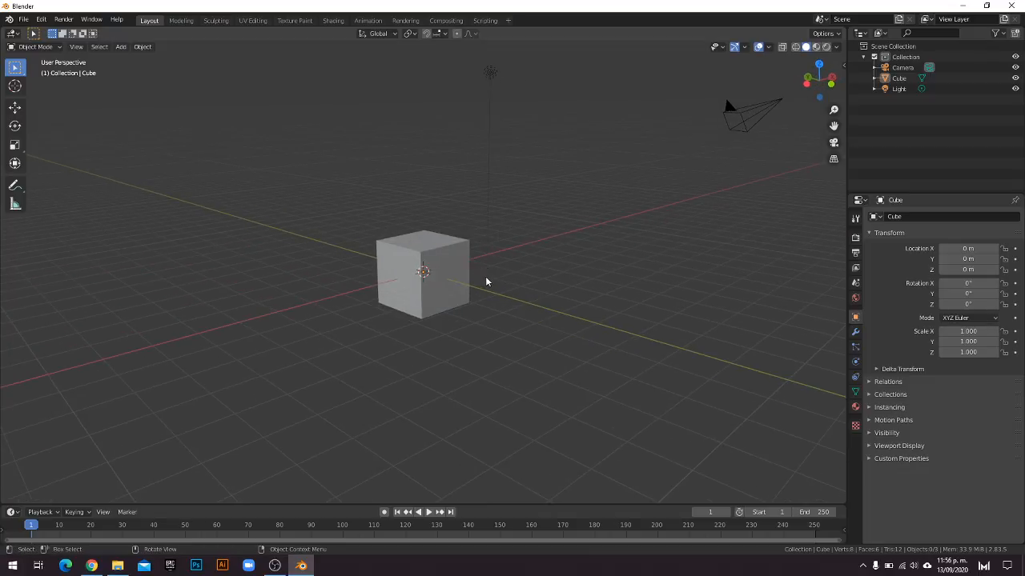
key("shift+a")
mouse_move(564, 287)
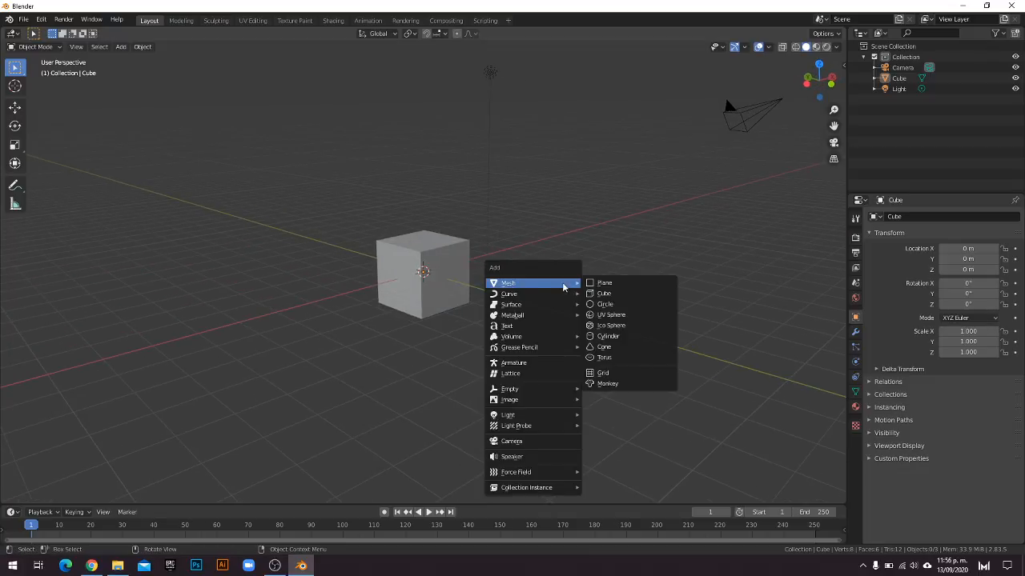
left_click(417, 313)
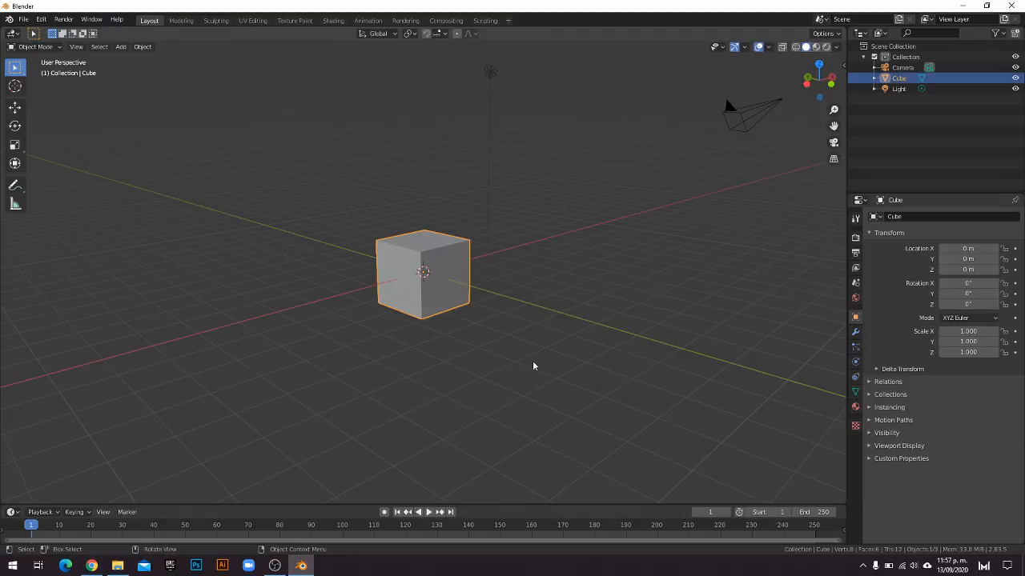
left_click(533, 366)
key("shift+a")
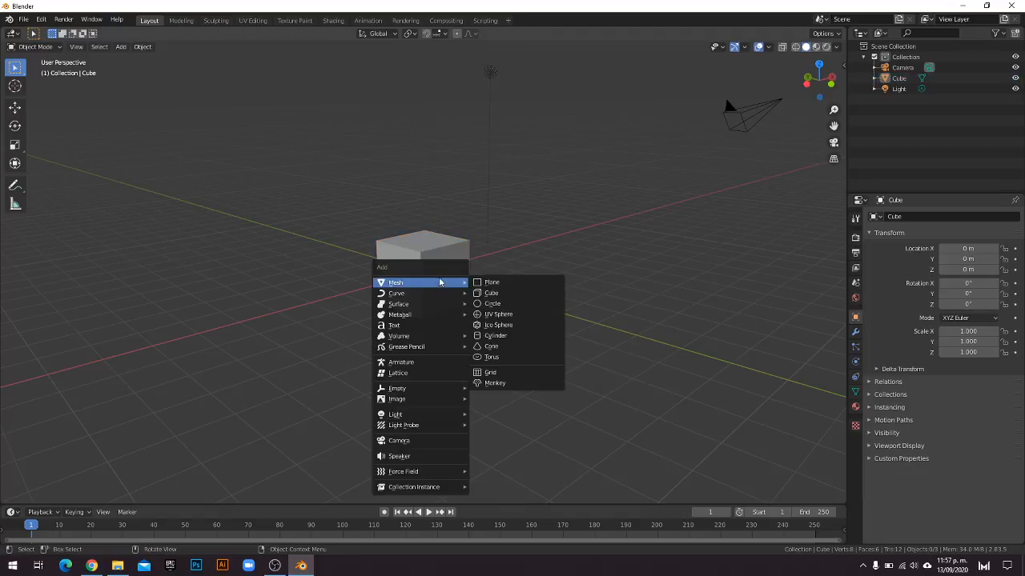
left_click(121, 47)
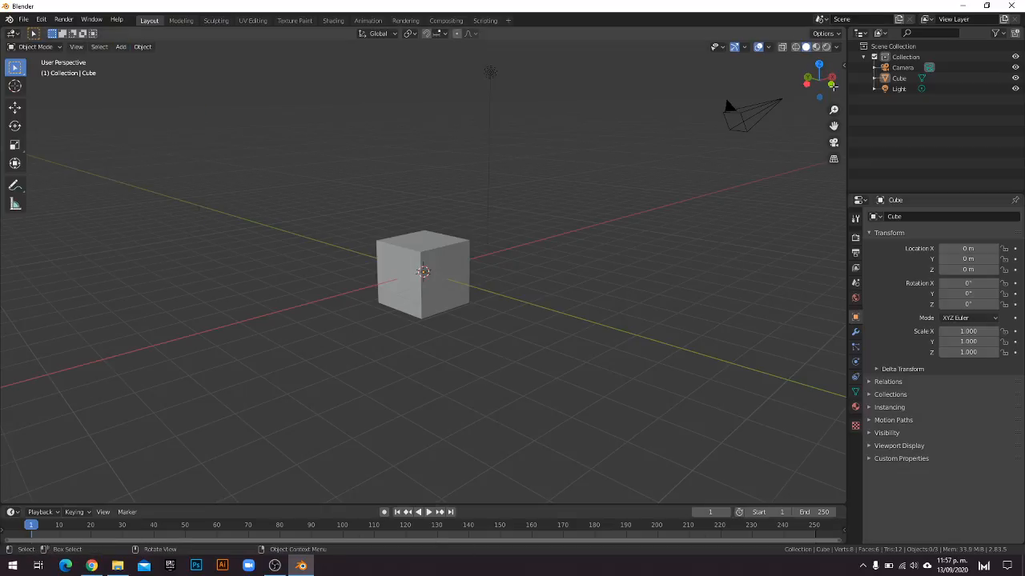
Enable the Screencast Keys display in the 3D viewport and close its settings.
key("n")
left_click(839, 149)
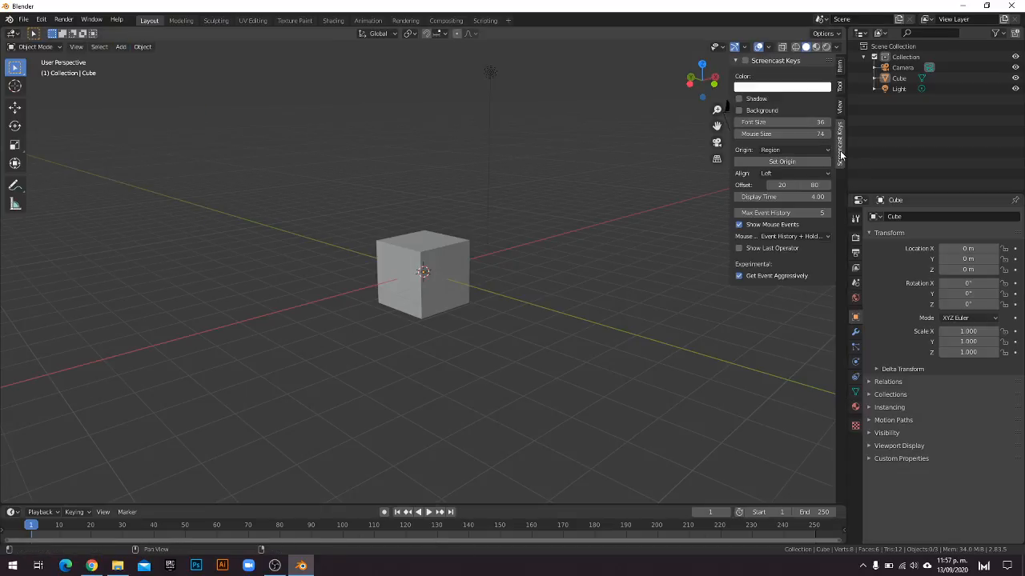
left_click(738, 62)
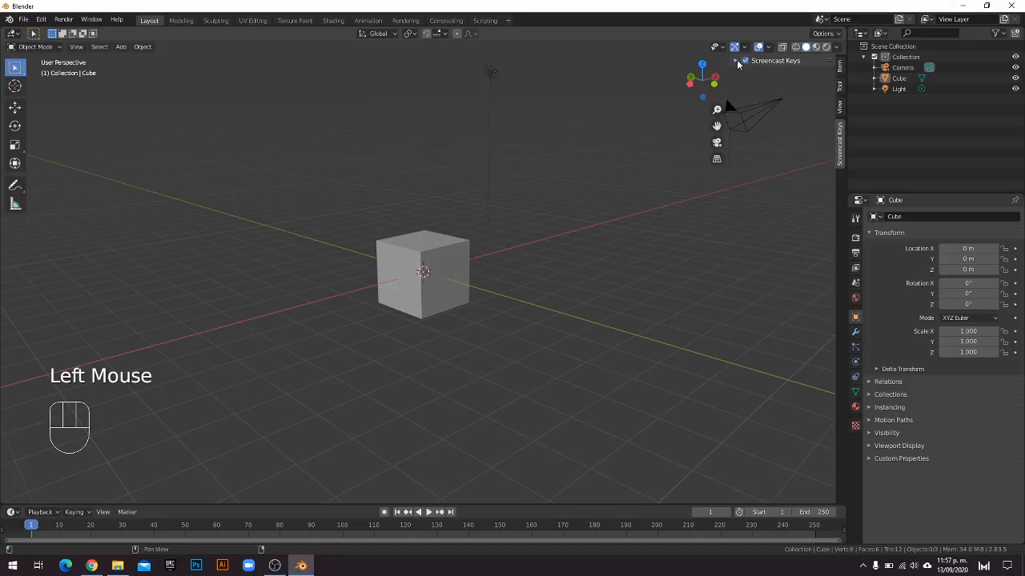
left_click(735, 62)
key("n")
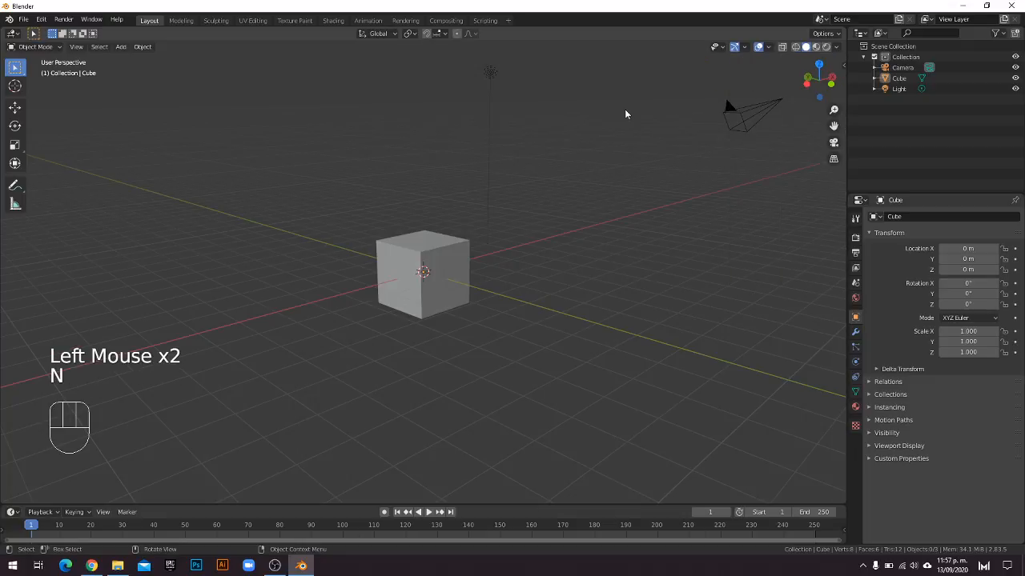
Add magnifying glass.jpg from the desktop's Blender folder as a background image aligned to the current perspective view.
left_click(120, 46)
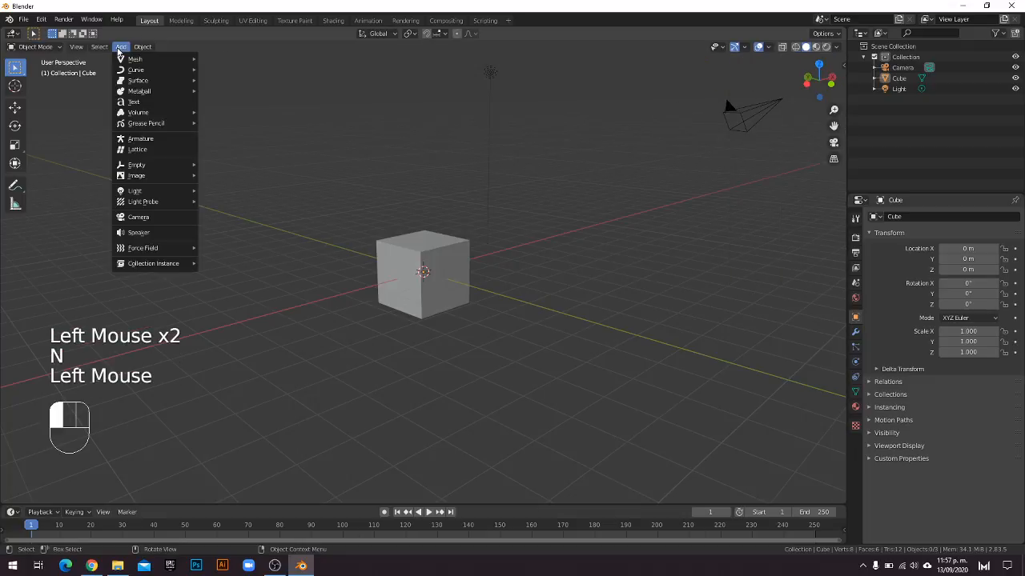
mouse_move(136, 61)
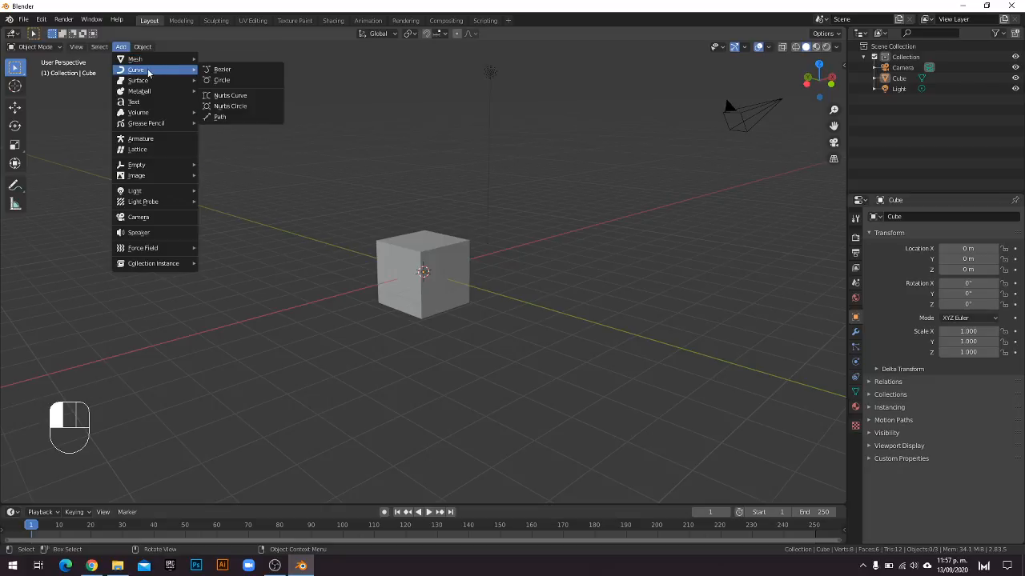
mouse_move(138, 179)
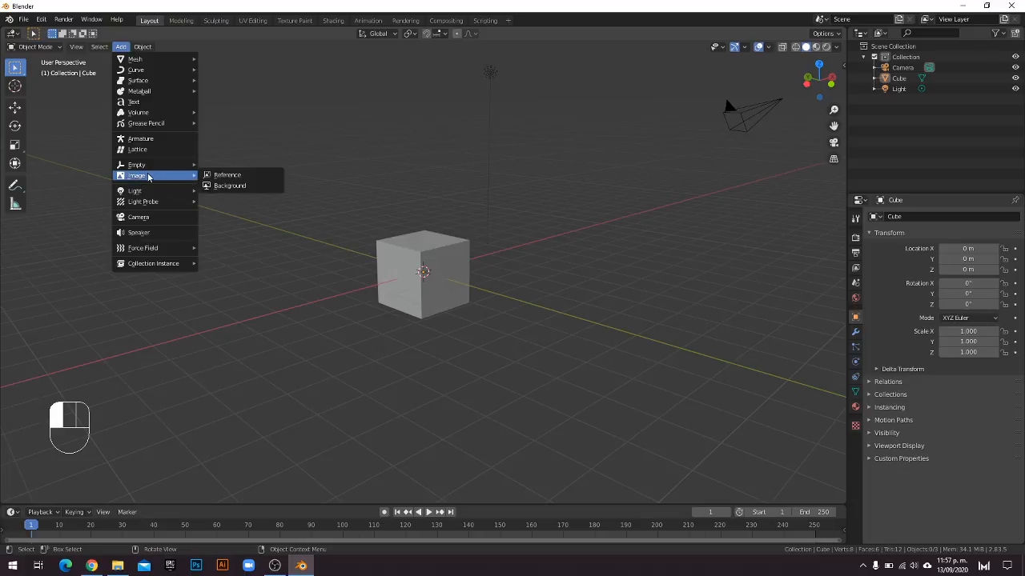
left_click(230, 186)
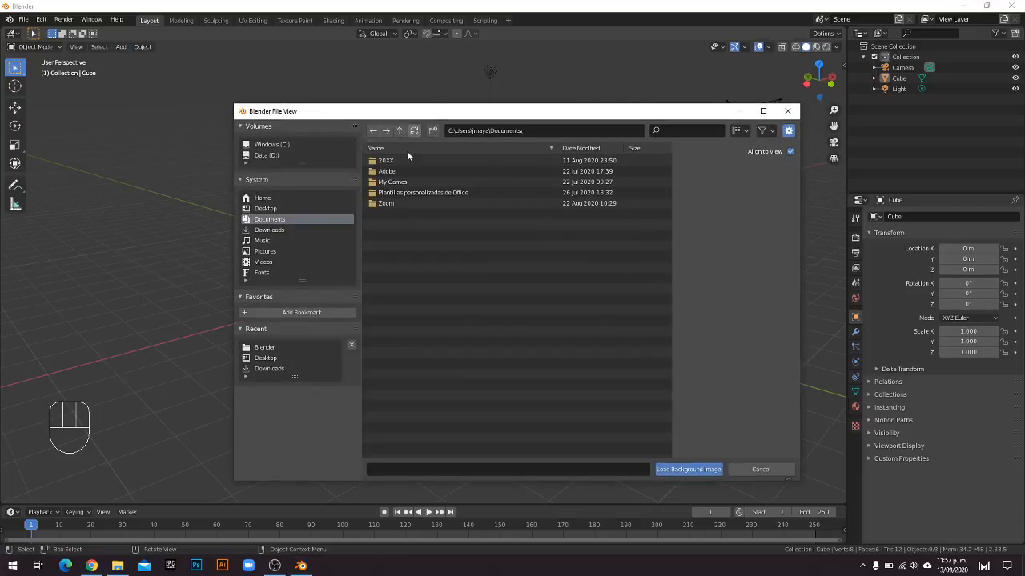
left_click(266, 208)
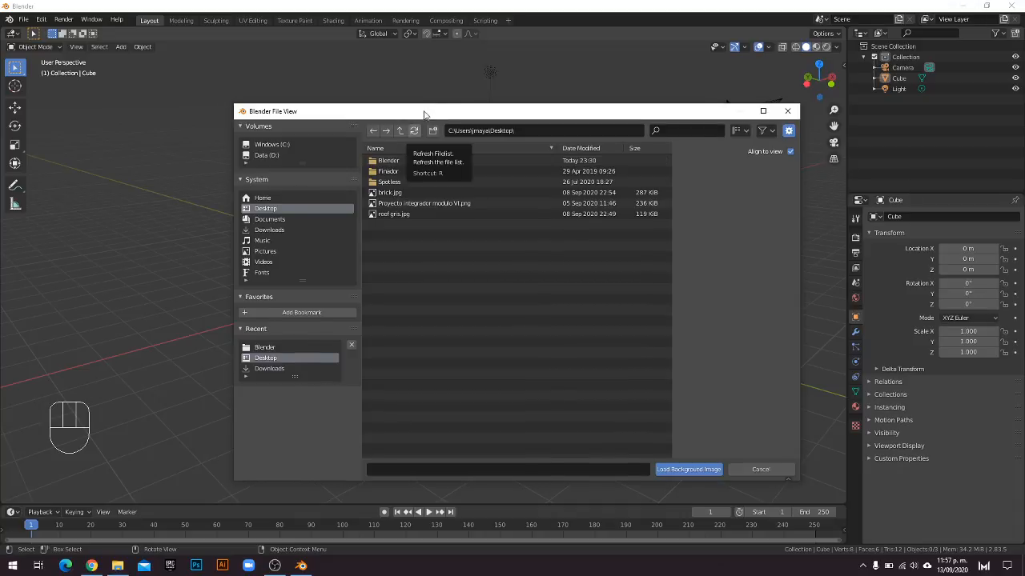
left_click_drag(424, 114, 399, 106)
left_click(364, 152)
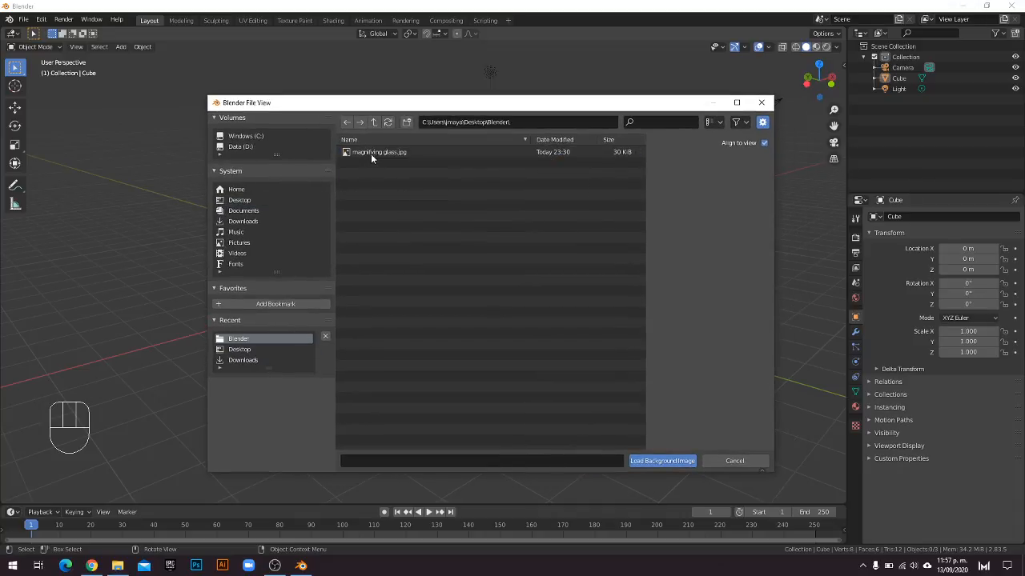
left_click(371, 152)
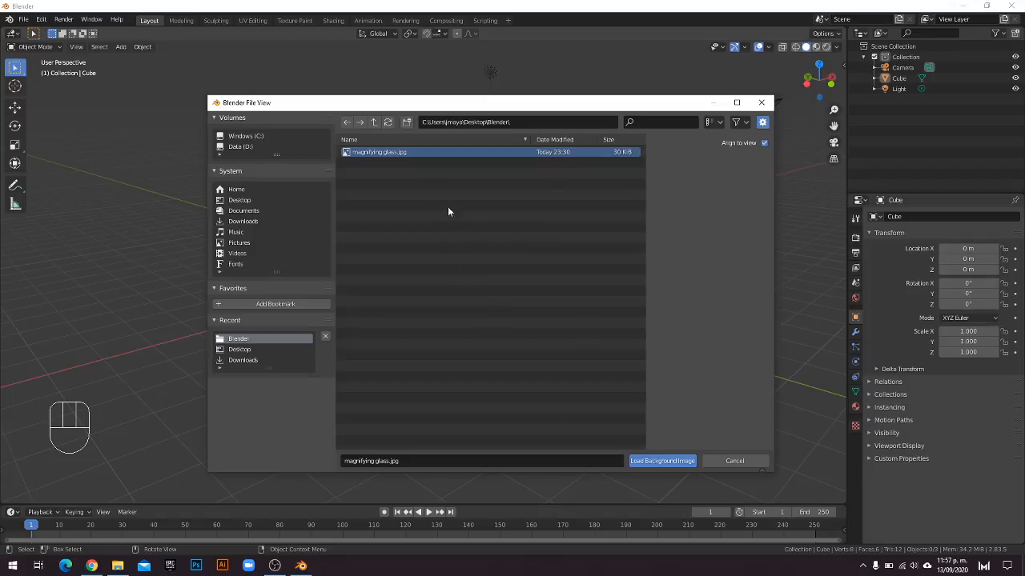
left_click(673, 461)
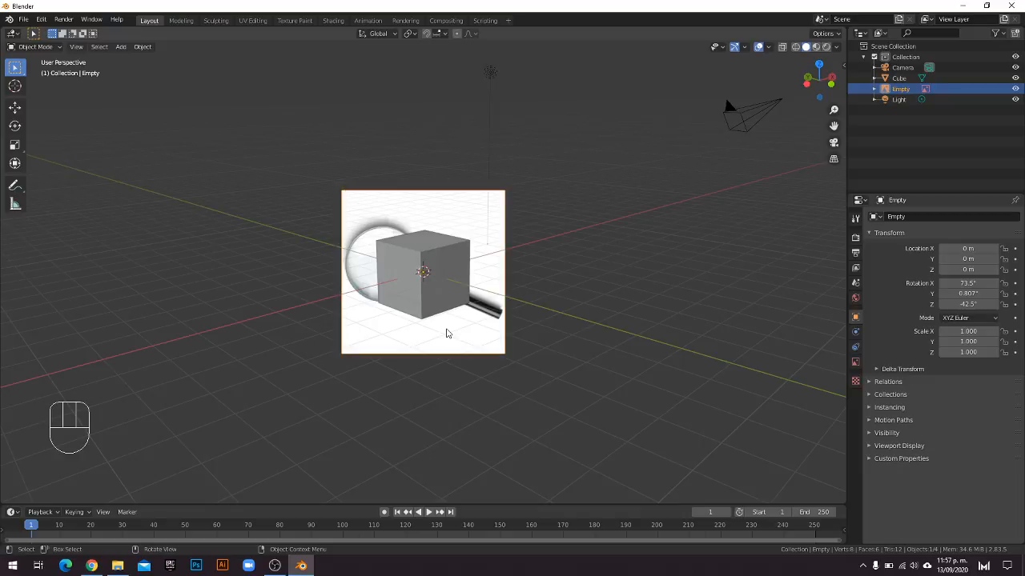
Move the background image away from the cube to about X -1.18 m, Y 1.70 m, Z 1.05 m.
middle_click_drag(376, 357, 228, 346)
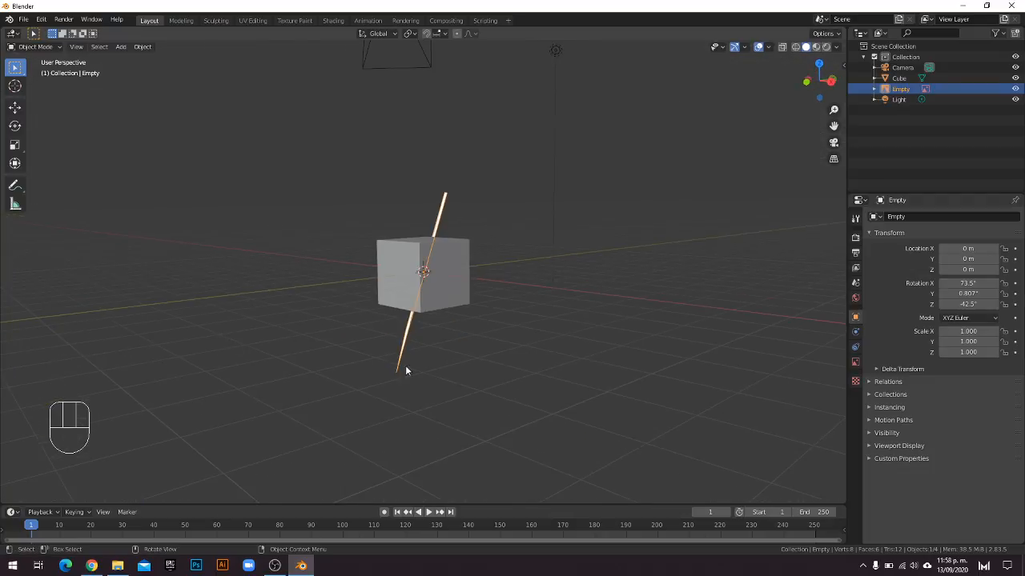
middle_click_drag(407, 368, 442, 279)
left_click(472, 217)
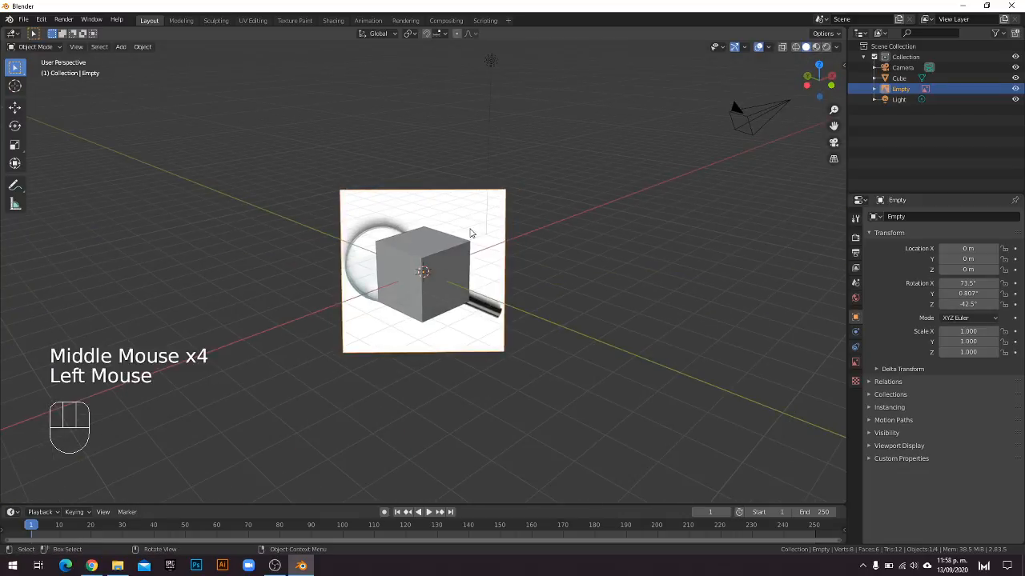
key("g")
left_click(366, 279)
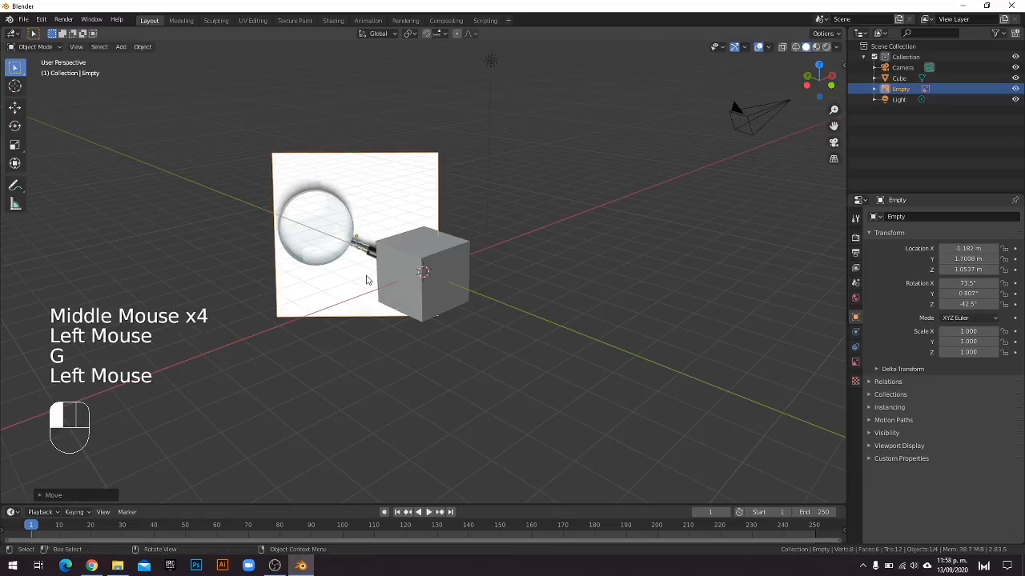
Check the tilt of the moved background image beside the cube and deselect it.
middle_click_drag(367, 280, 443, 275)
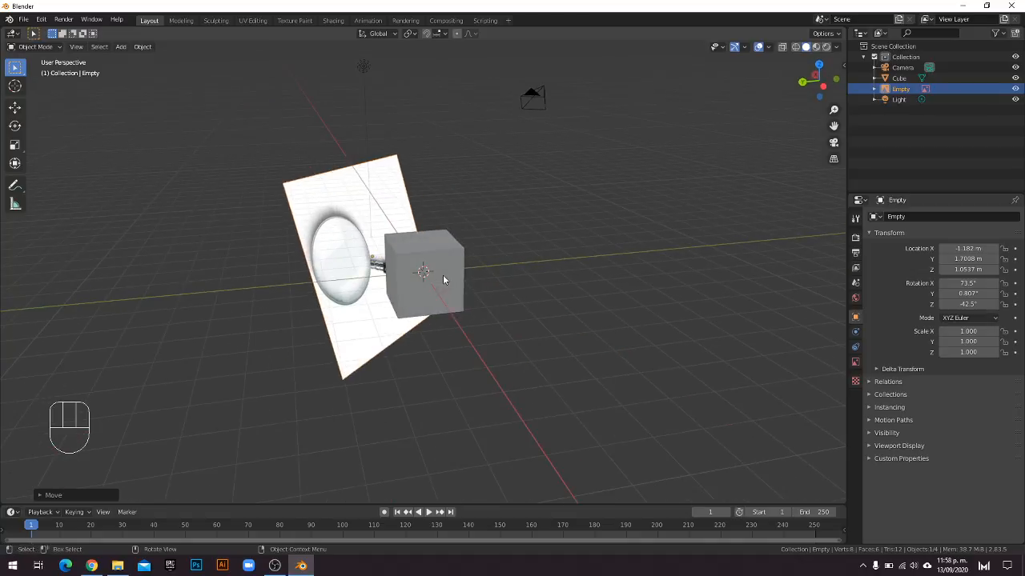
middle_click_drag(362, 289, 368, 296)
left_click(368, 296)
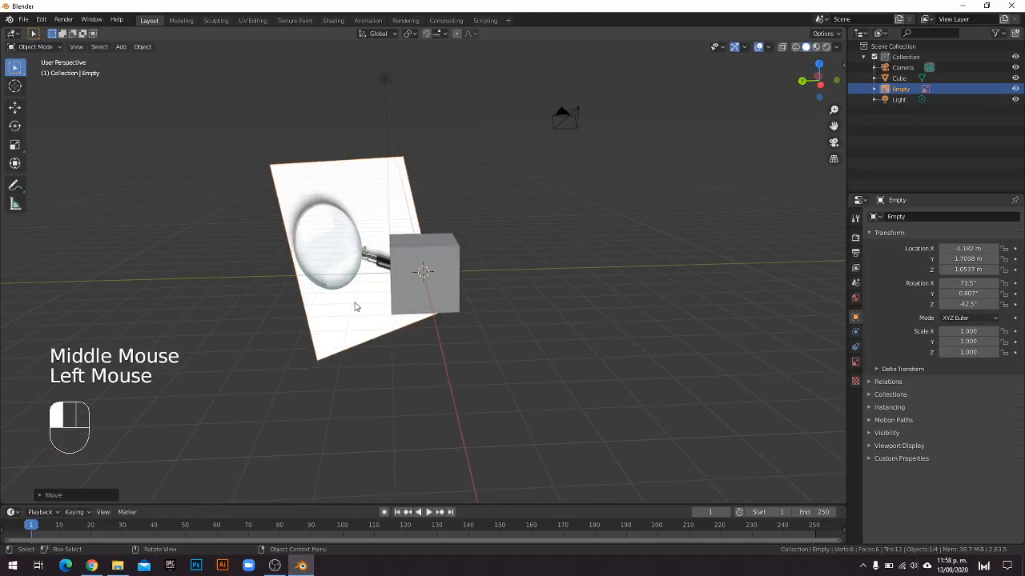
left_click(373, 299)
left_click(295, 181)
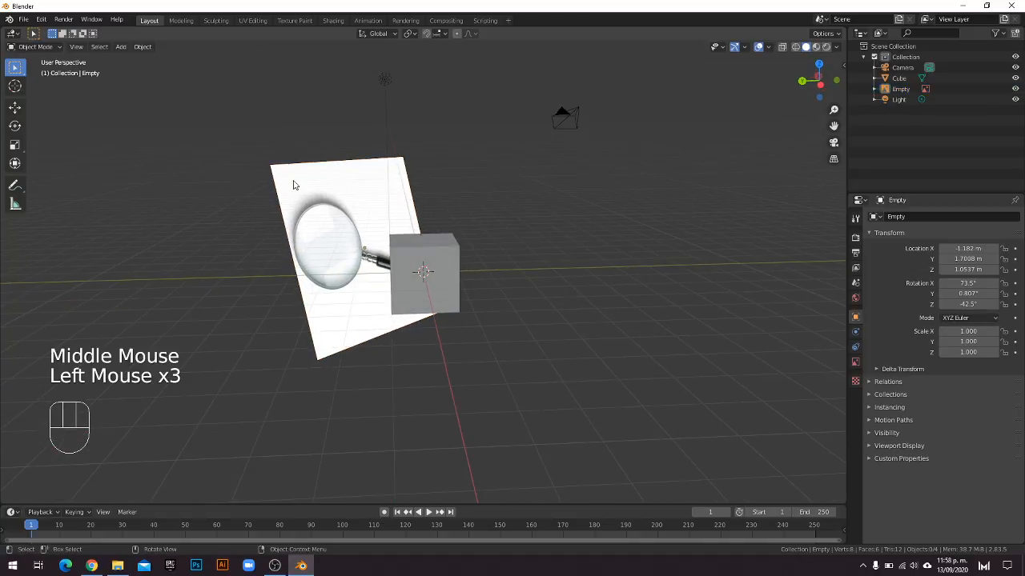
left_click(333, 364)
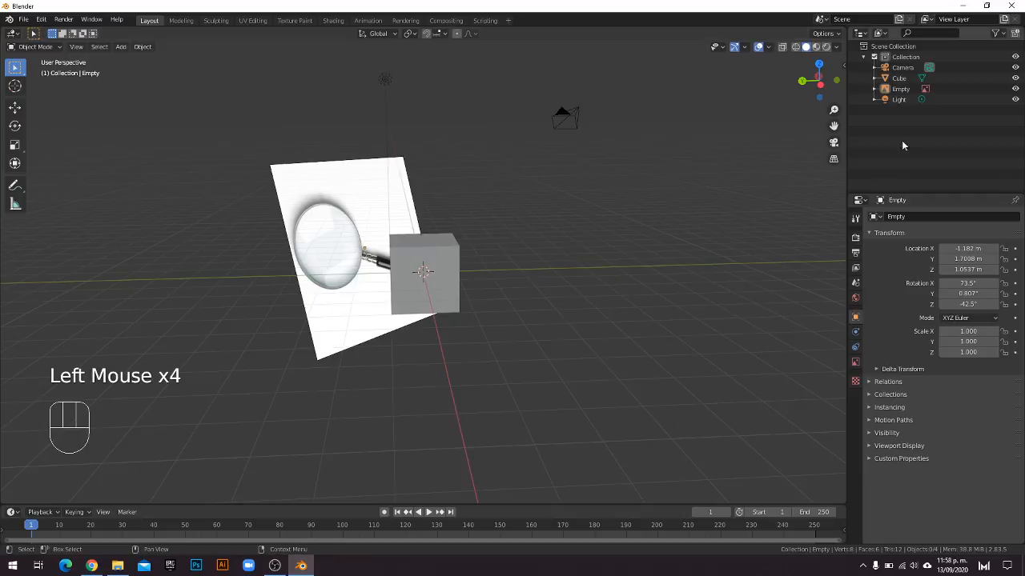
Undo the deselection, the move and the loading of the background image.
key("ctrl+z")
key("ctrl+z")
key("ctrl+z")
key("ctrl+z")
key("ctrl+z")
key("ctrl+z")
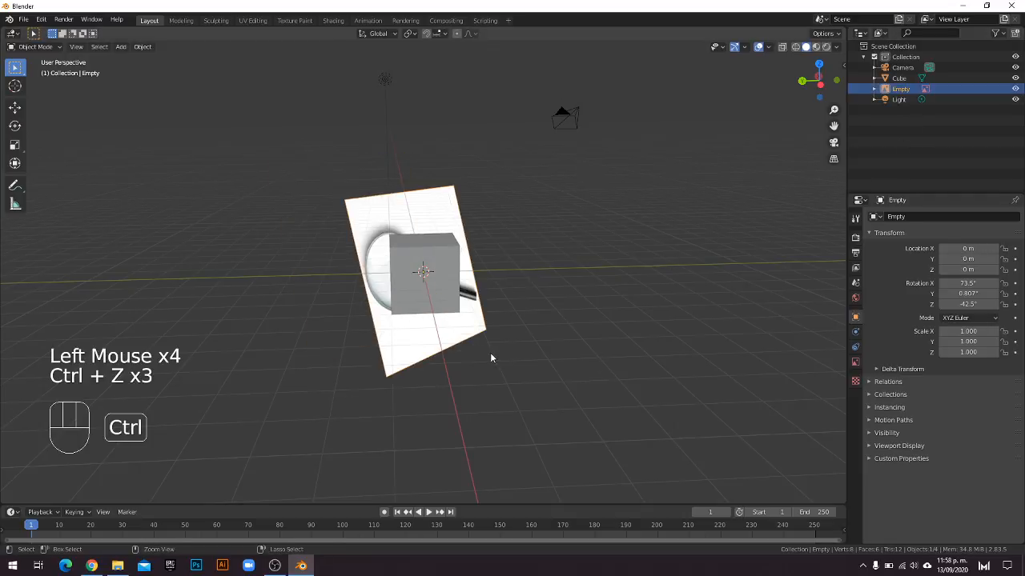
middle_click_drag(526, 321, 531, 320)
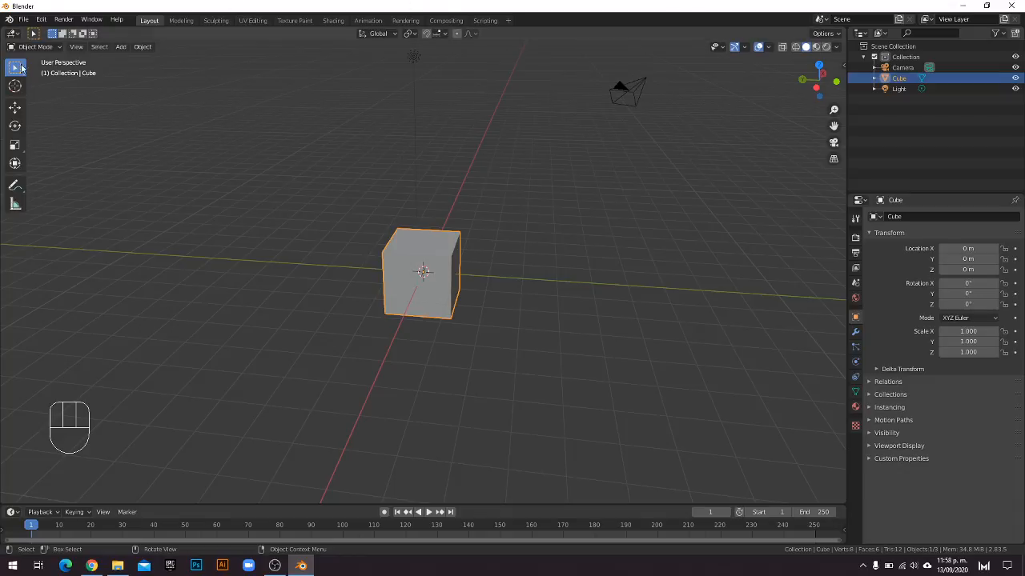
View the cube from the camera, top and bottom viewpoints.
left_click(77, 47)
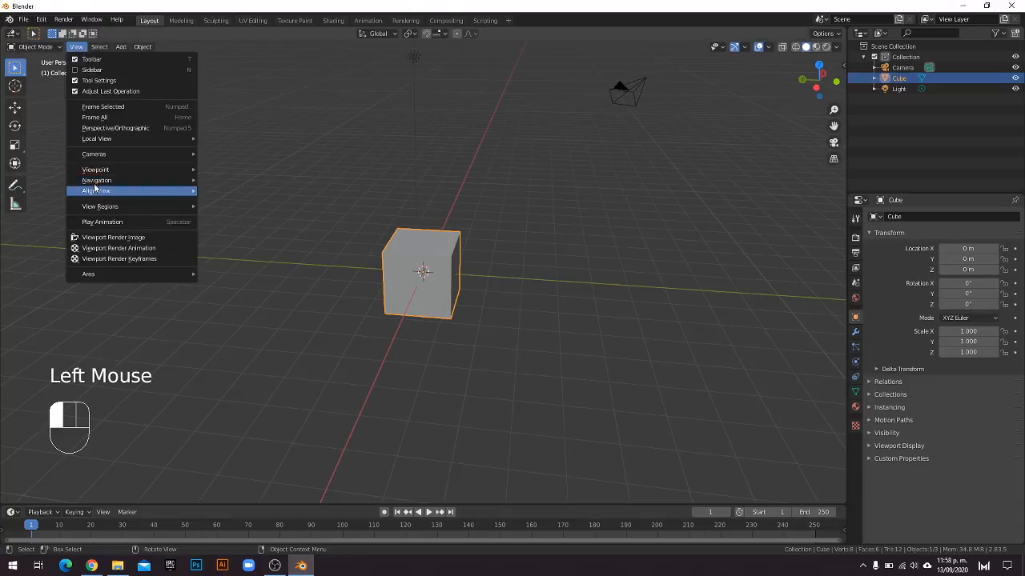
mouse_move(111, 170)
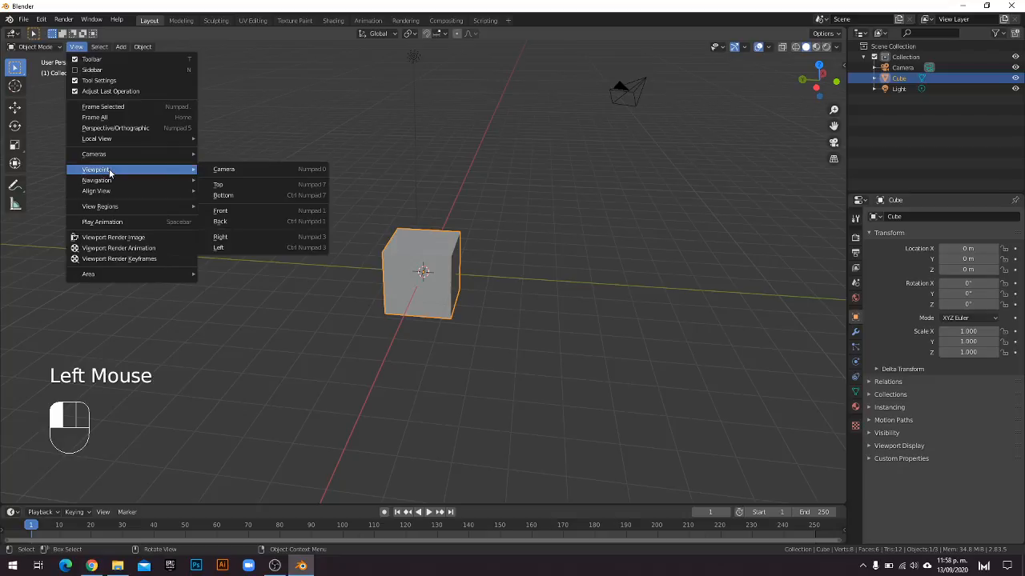
left_click(248, 167)
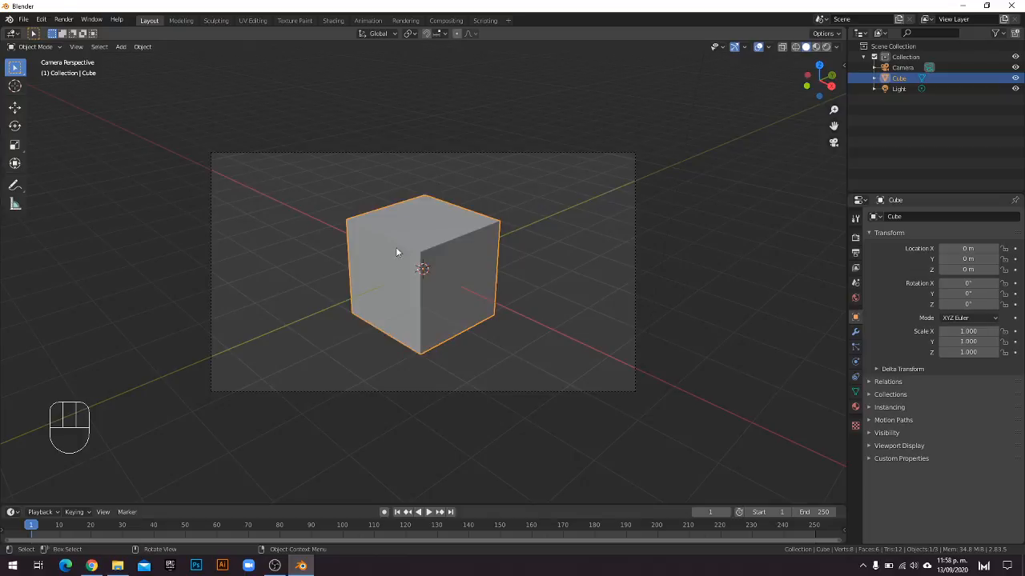
left_click(76, 47)
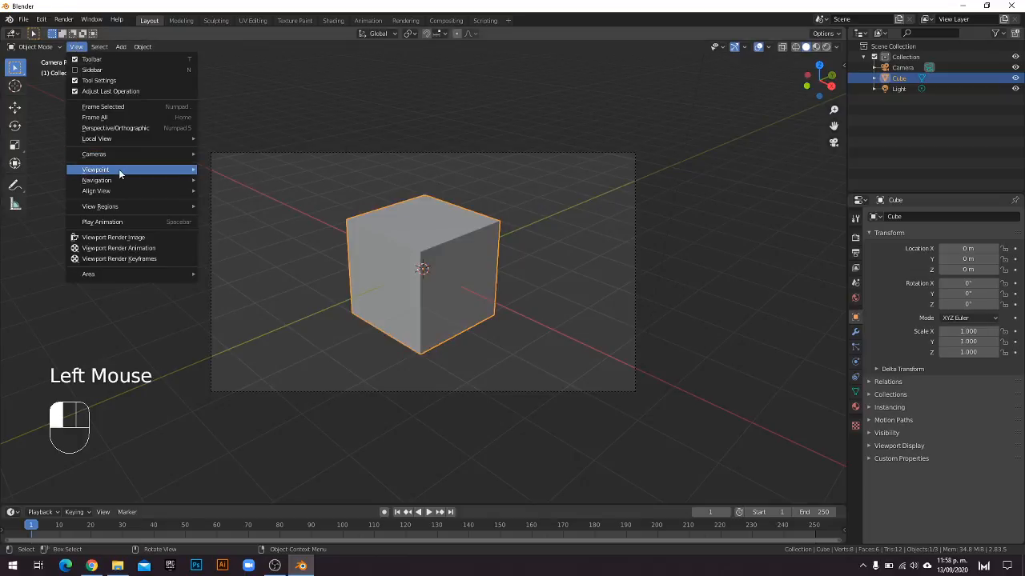
mouse_move(119, 169)
left_click(221, 184)
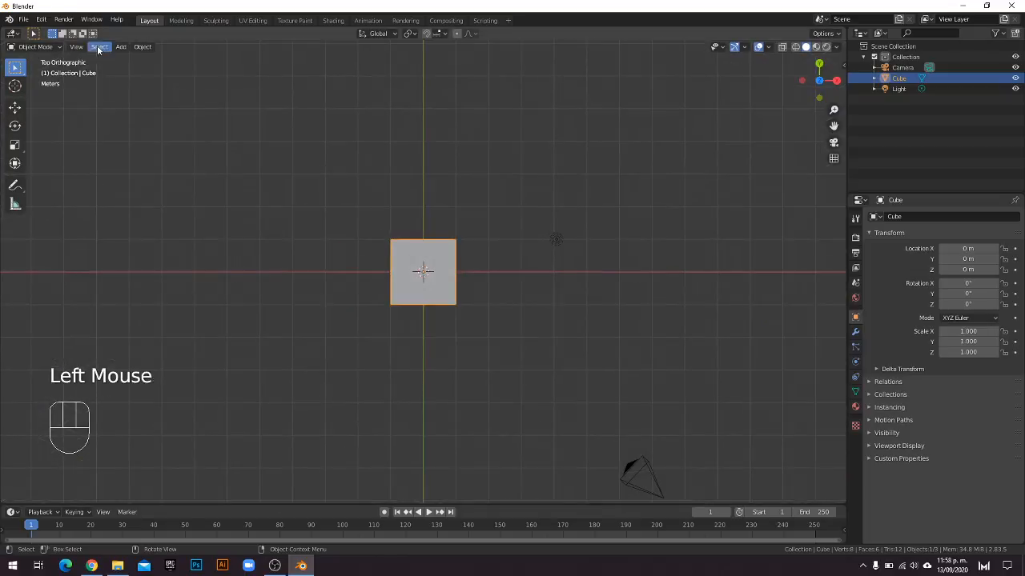
left_click(76, 47)
mouse_move(120, 169)
left_click(216, 194)
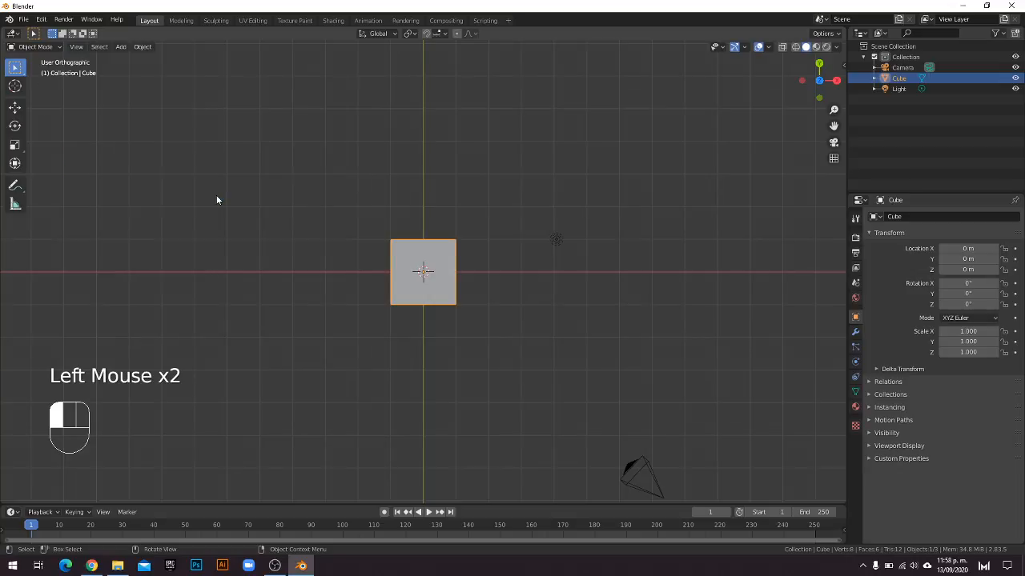
View the cube from the front viewpoint, deselect it and orbit around it.
left_click(78, 46)
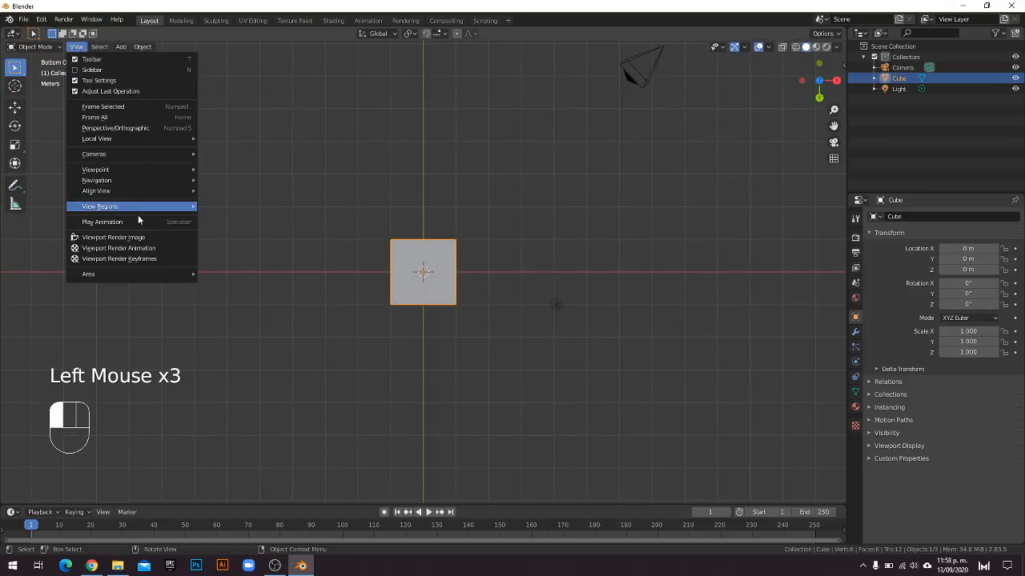
mouse_move(114, 153)
mouse_move(128, 170)
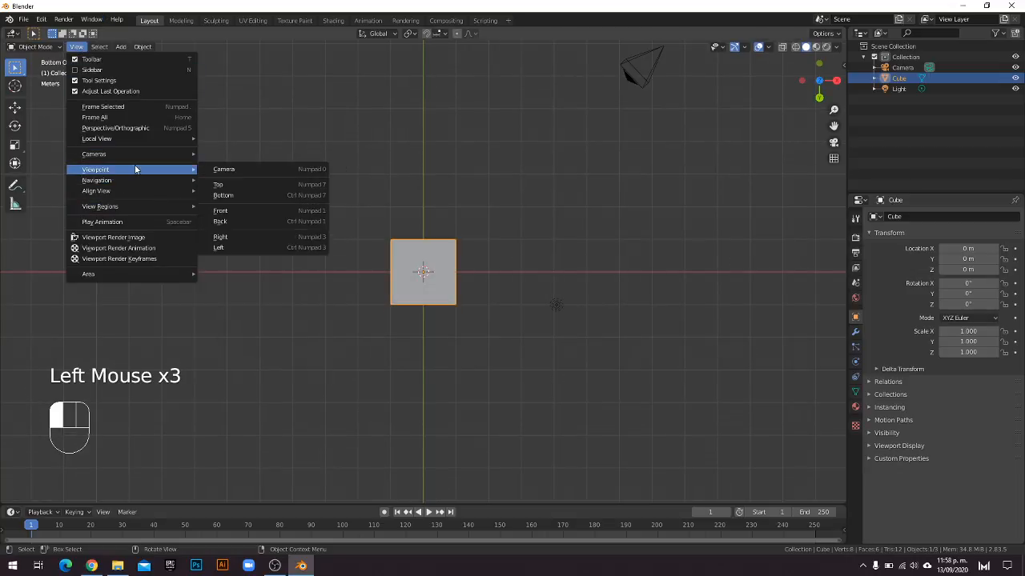
left_click(233, 212)
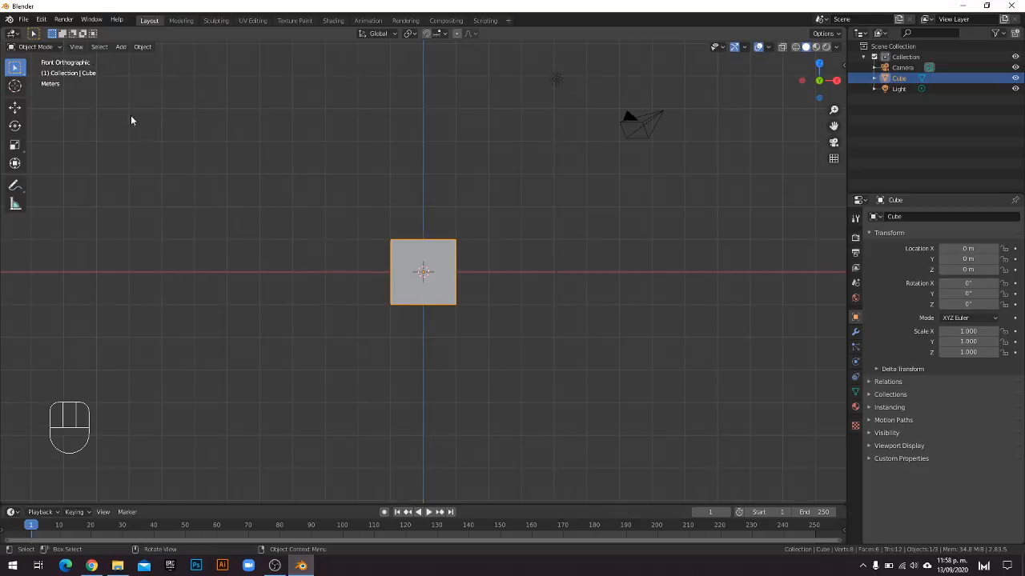
left_click(228, 146)
middle_click_drag(229, 147, 83, 39)
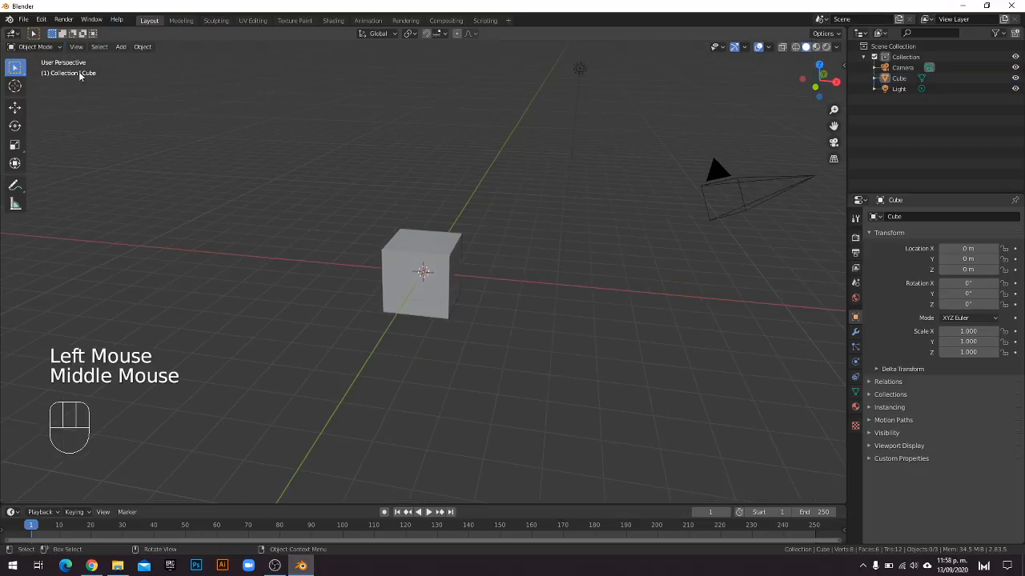
Check the cube from the top viewpoint and from an angled perspective.
left_click(75, 57)
left_click(73, 49)
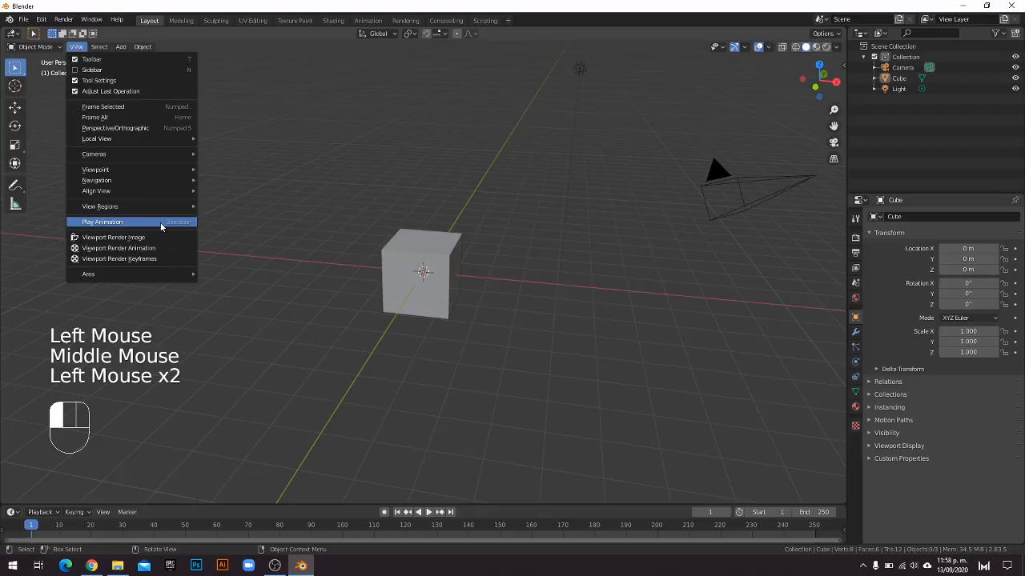
mouse_move(139, 173)
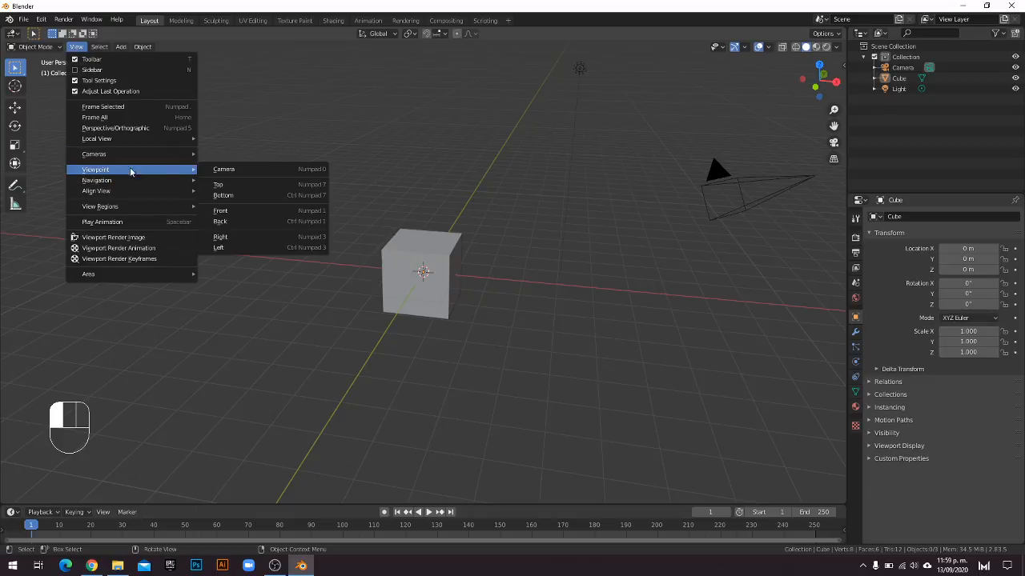
left_click(248, 187)
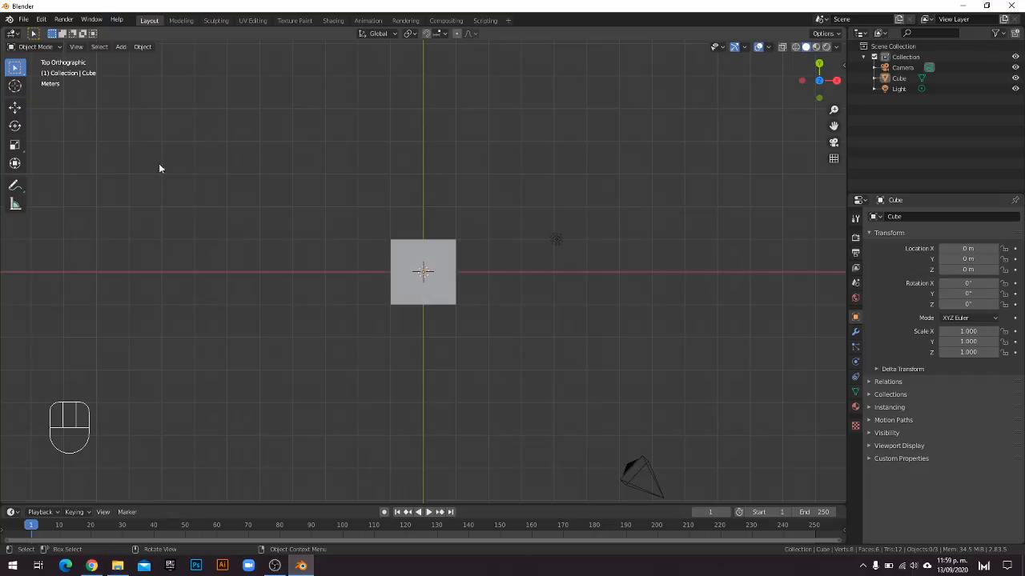
middle_click_drag(446, 294, 509, 255)
middle_click_drag(506, 258, 492, 262)
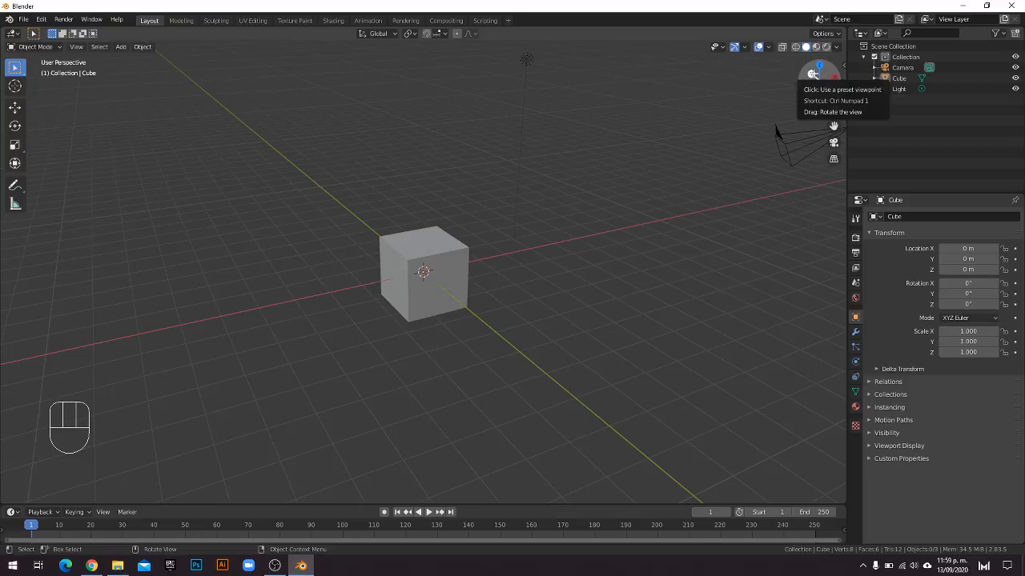
View the cube from the back and right viewpoints, ending in the top orthographic view.
left_click_drag(812, 74, 808, 73)
double_click(810, 76)
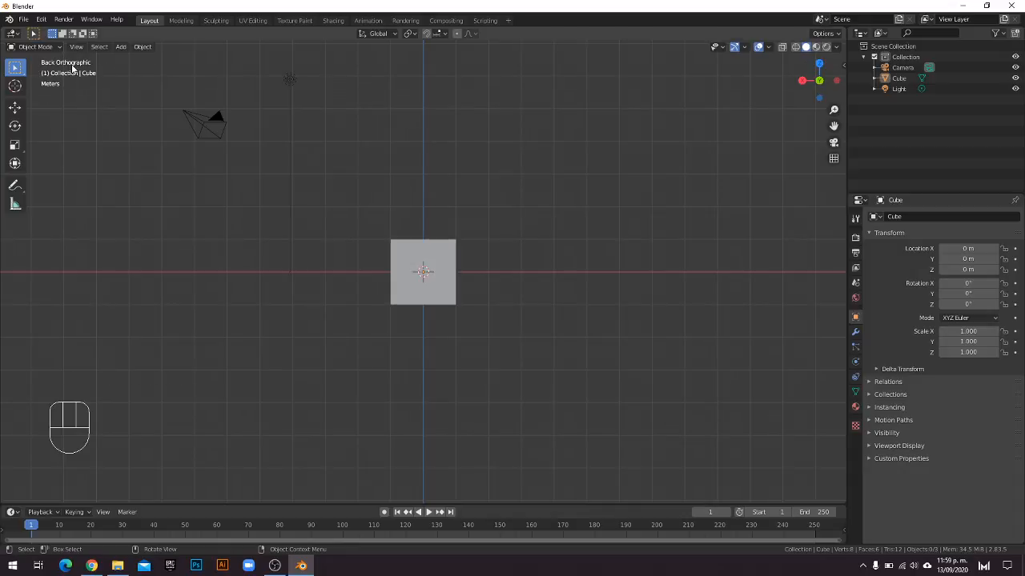
left_click(801, 80)
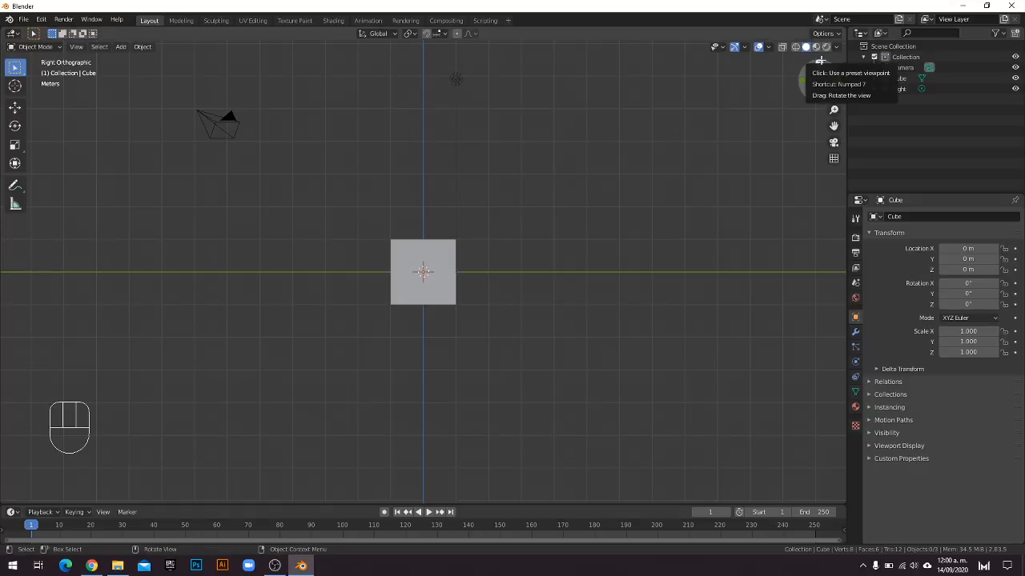
left_click(821, 61)
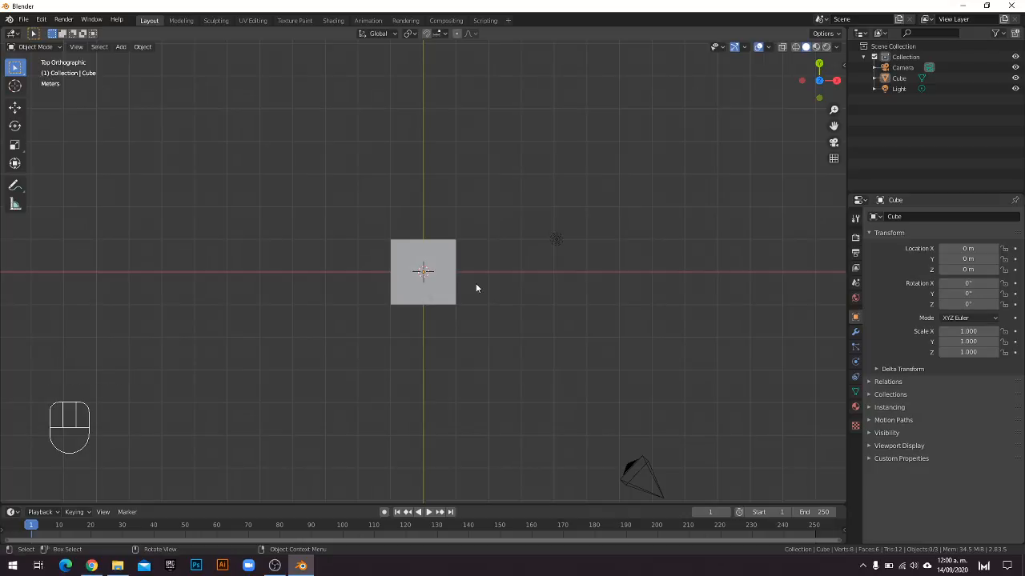
Load magnifying glass.jpg as a background image aligned to the top view.
left_click(121, 47)
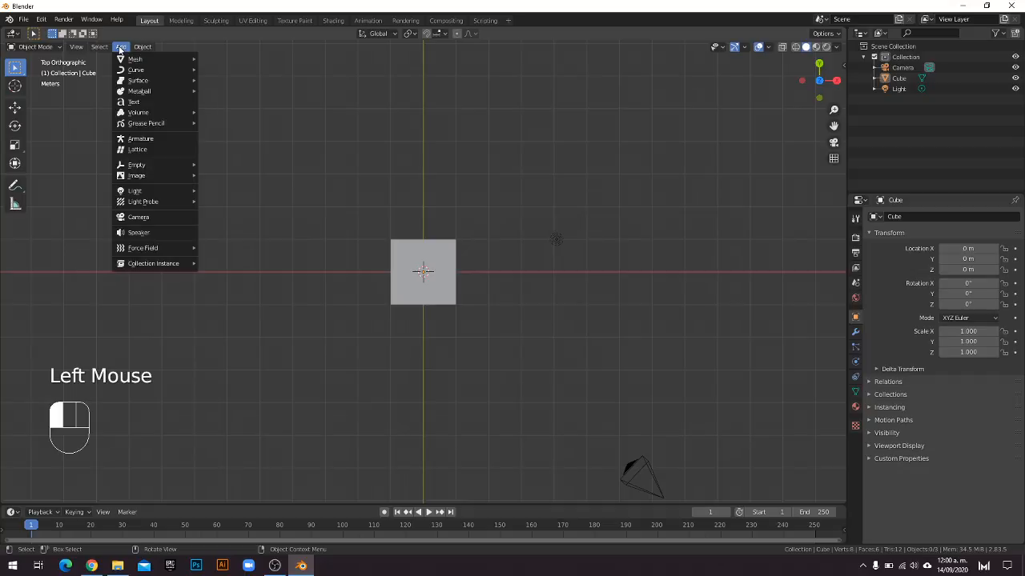
mouse_move(144, 178)
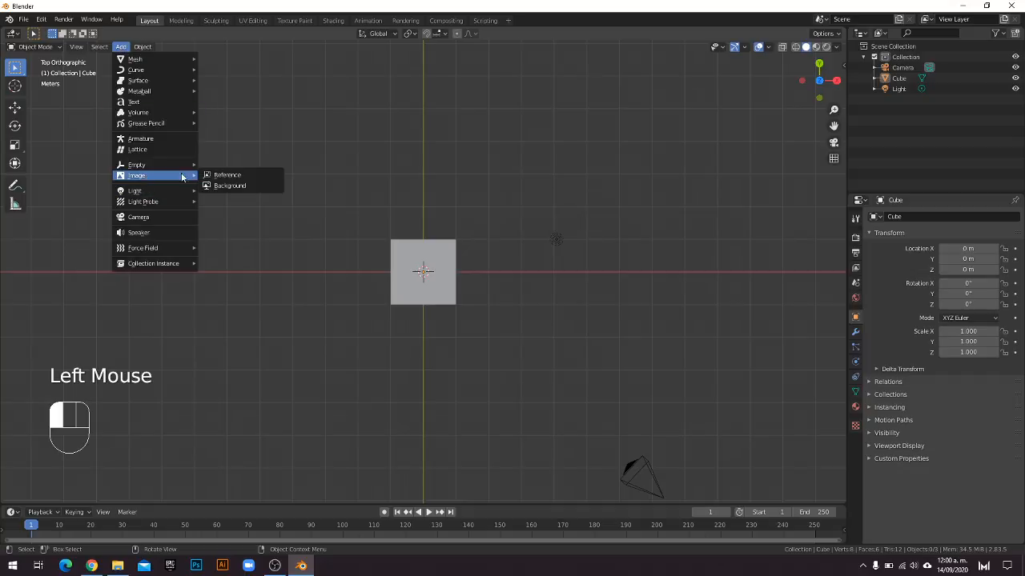
left_click(228, 186)
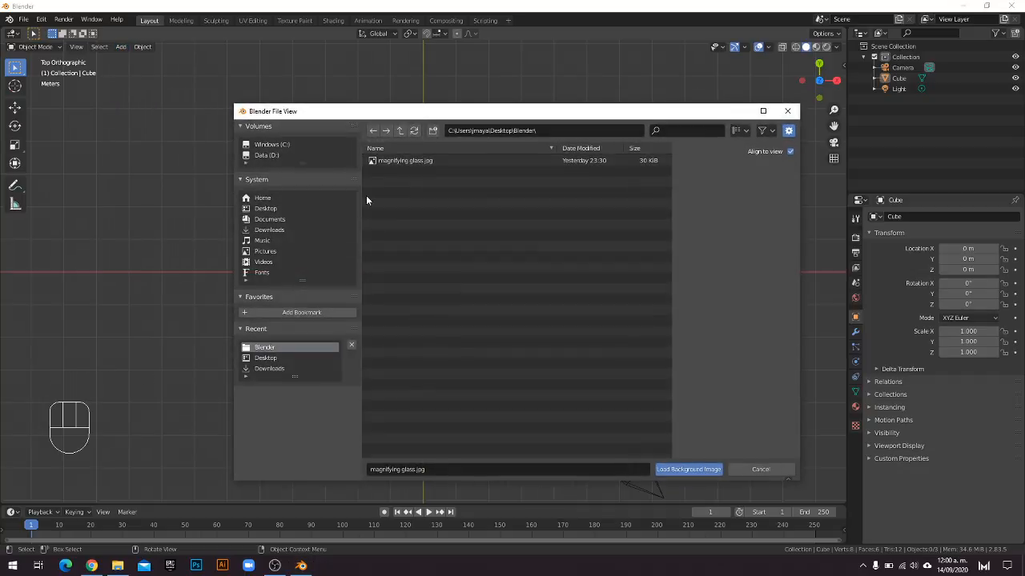
left_click(395, 160)
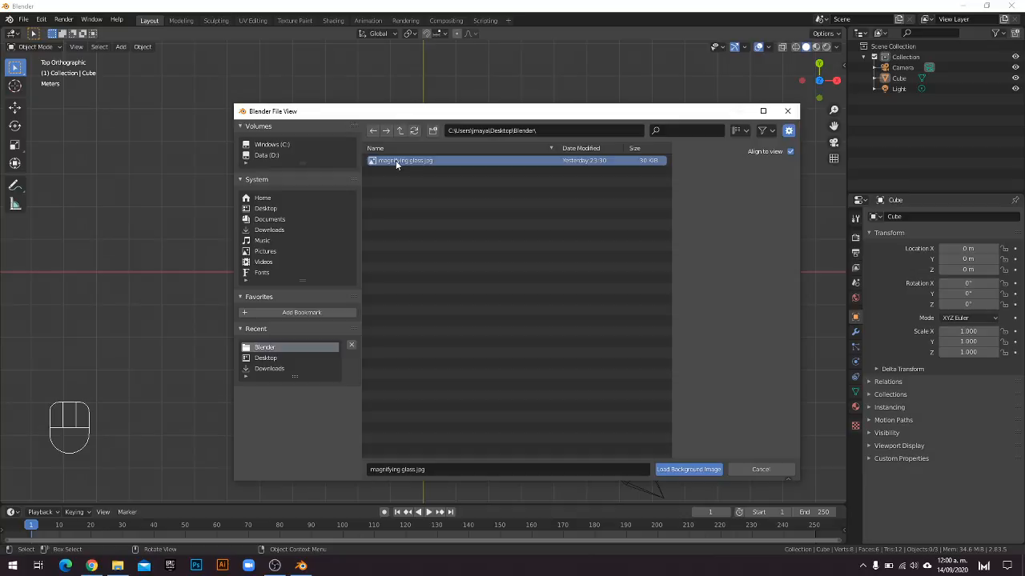
left_click(696, 469)
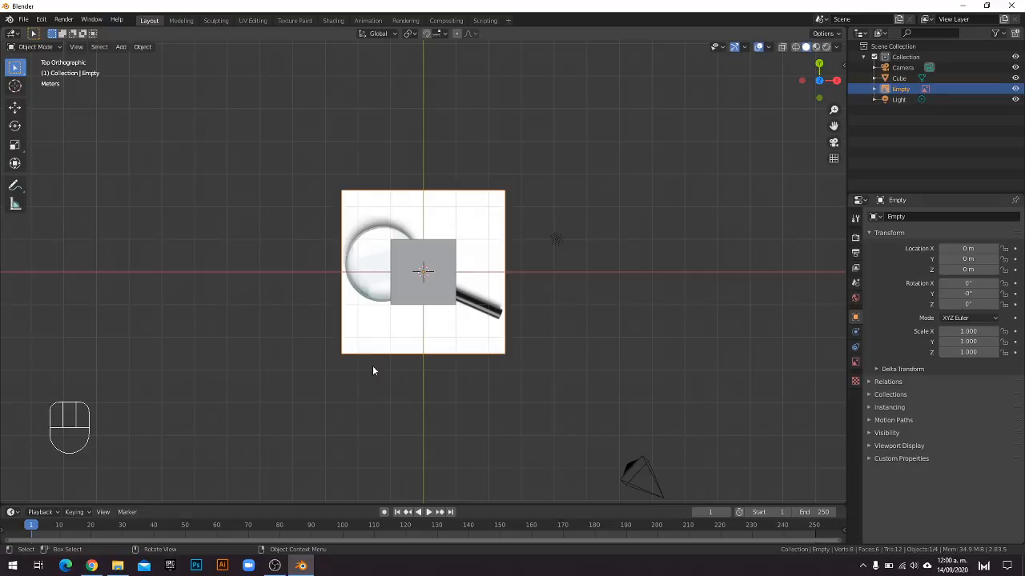
Compare how the background image displays around the cube in perspective and orthographic projection from several angles.
middle_click_drag(372, 370, 358, 274)
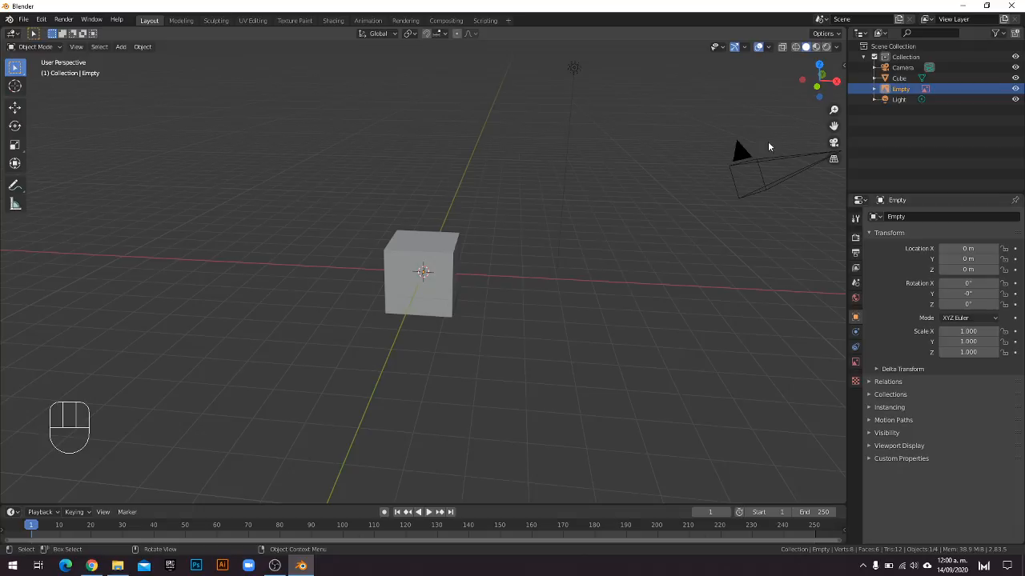
left_click(833, 160)
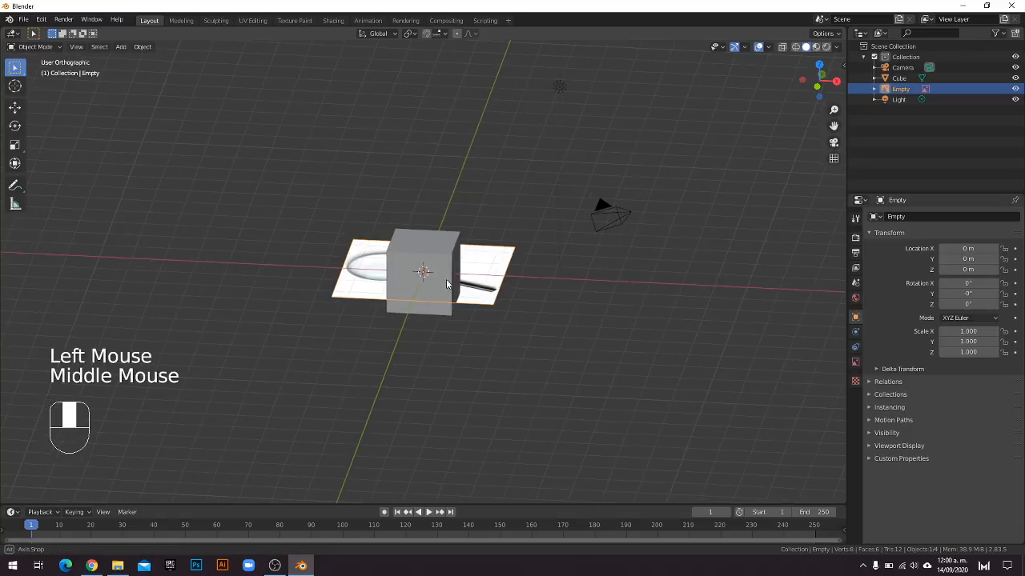
middle_click_drag(446, 279, 793, 171)
left_click(833, 160)
left_click(833, 160)
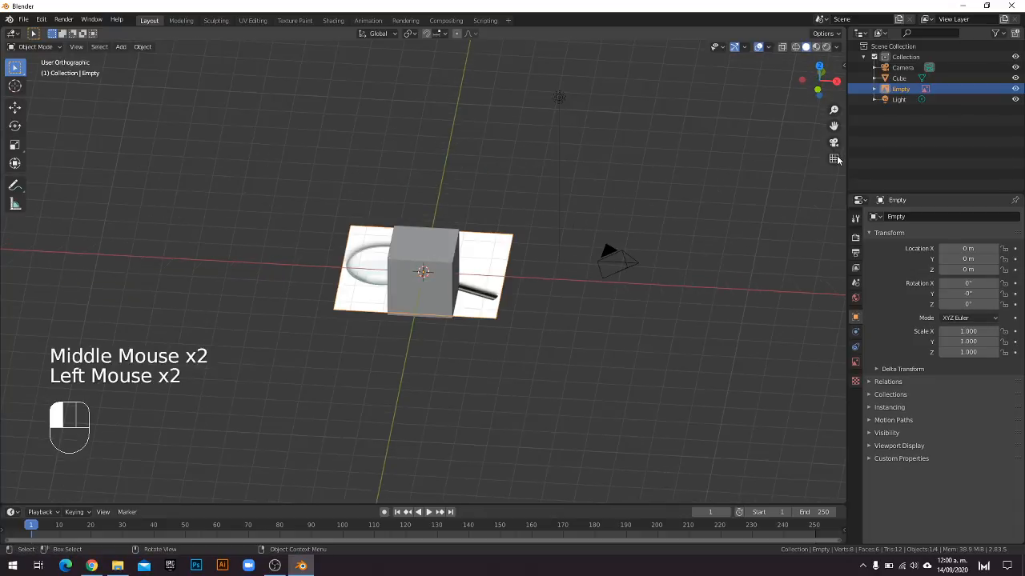
left_click(833, 160)
middle_click_drag(669, 177, 873, 181)
left_click(833, 159)
left_click(833, 160)
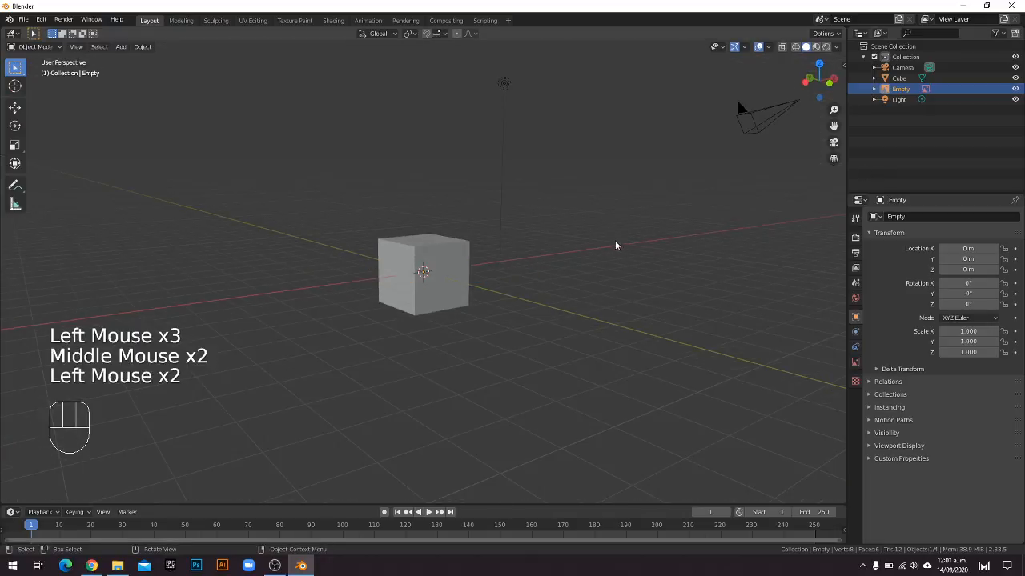
middle_click_drag(614, 242, 550, 263)
left_click(833, 158)
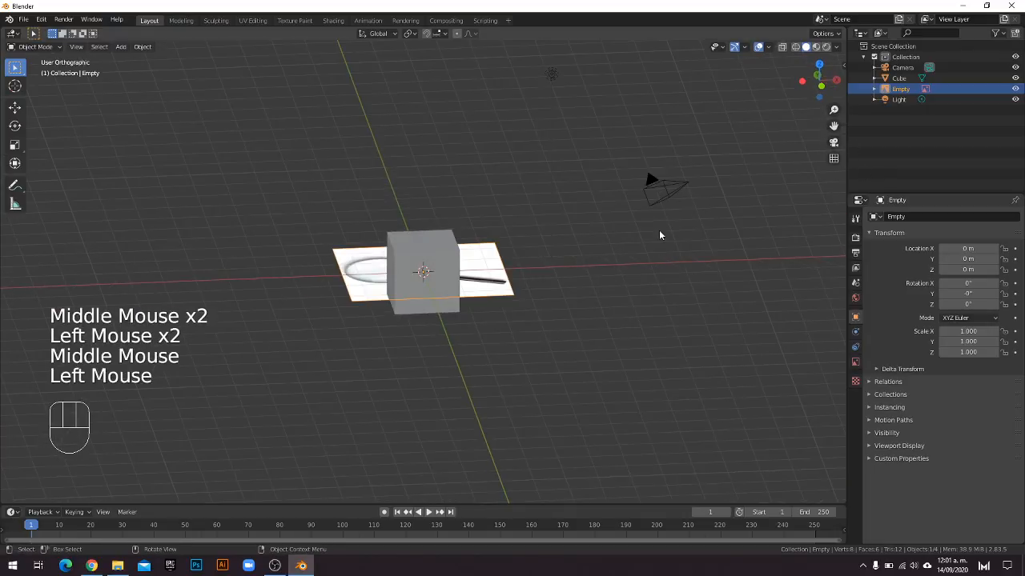
middle_click_drag(659, 232, 829, 160)
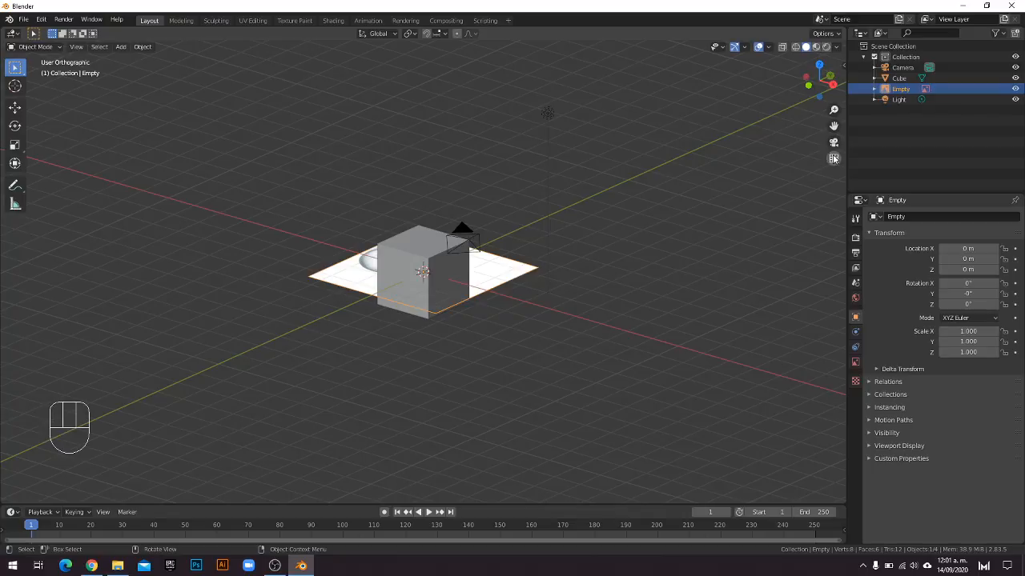
left_click(833, 159)
middle_click_drag(608, 216, 620, 209)
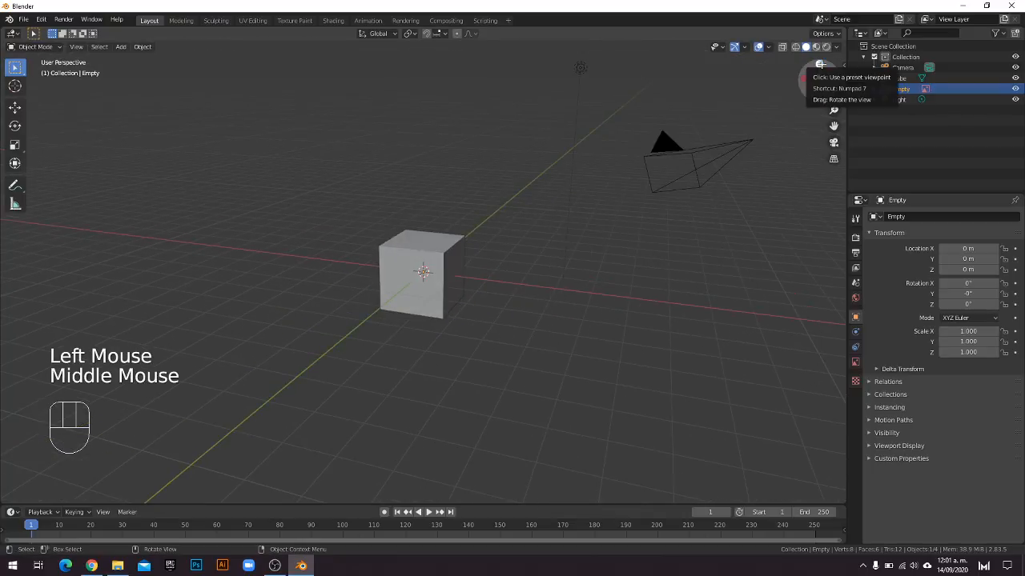
Examine the background image and cube from the top viewpoint, comparing it with an angled perspective view.
left_click(820, 64)
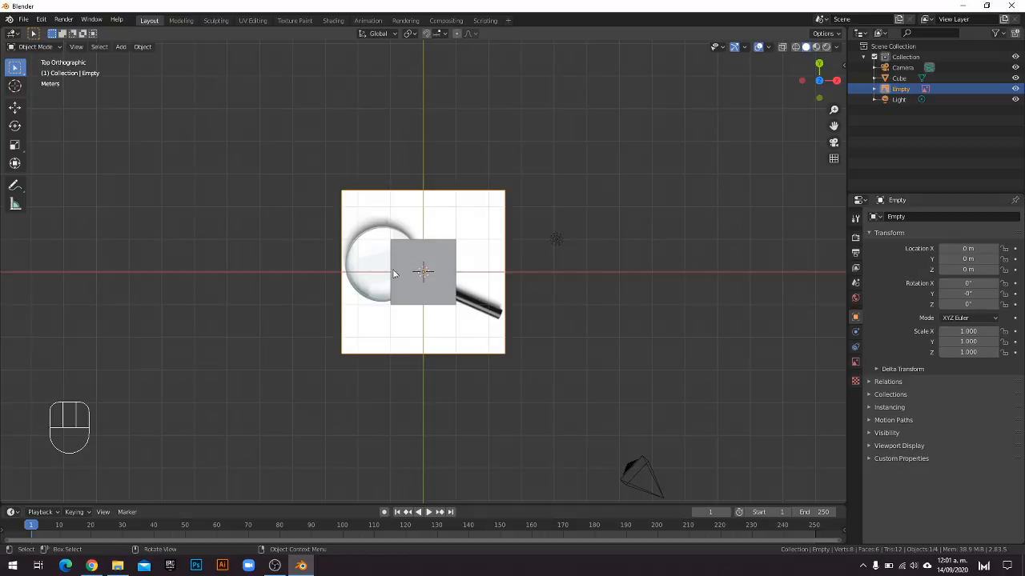
scroll(560, 340, "up", 2)
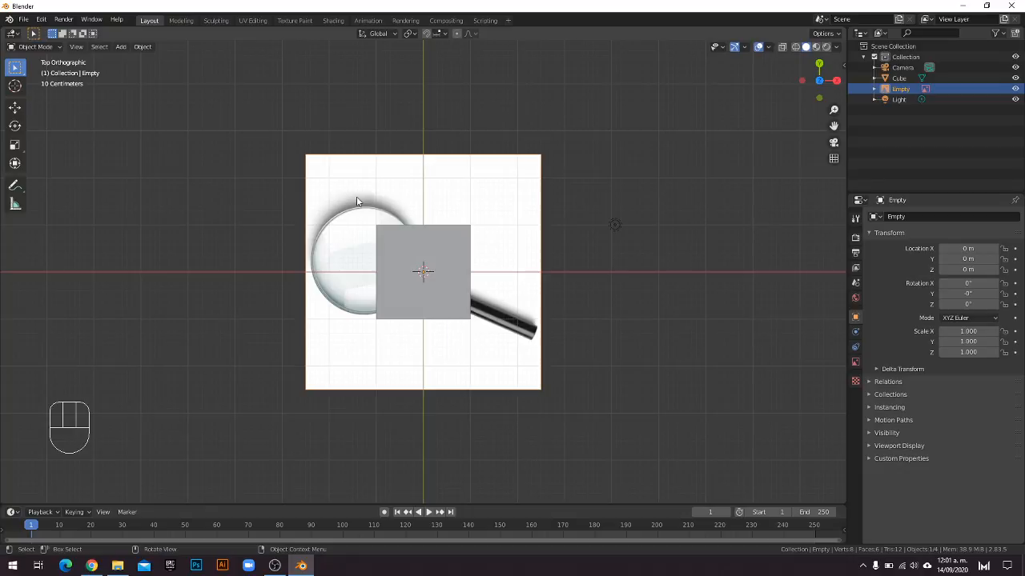
middle_click_drag(387, 243, 384, 202)
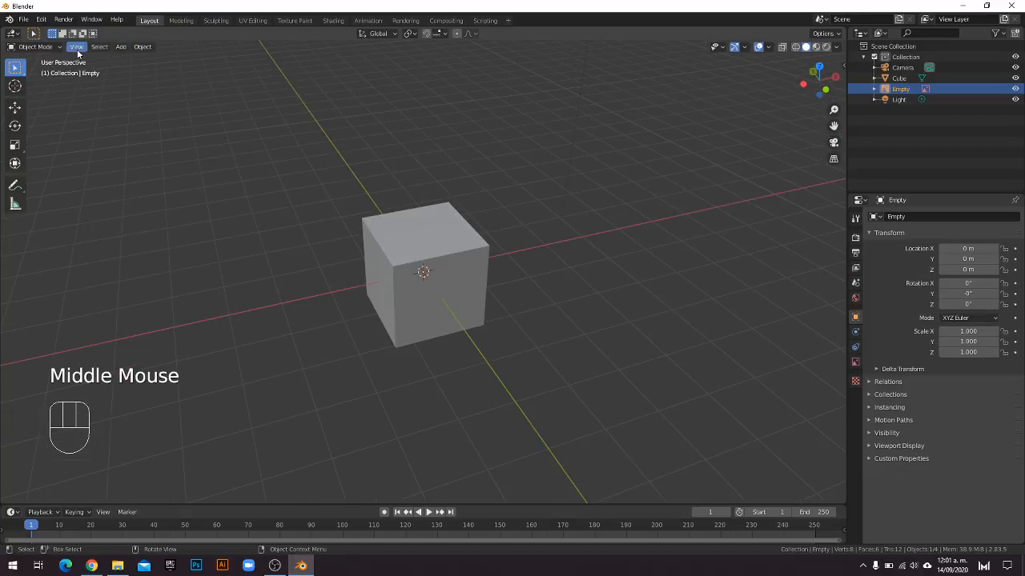
left_click(77, 47)
mouse_move(106, 181)
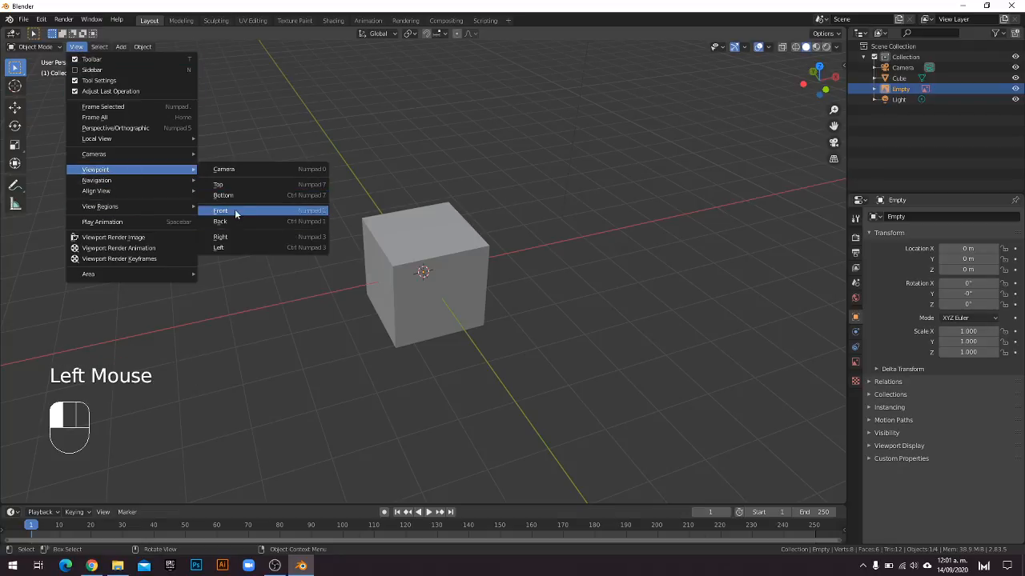
left_click(221, 185)
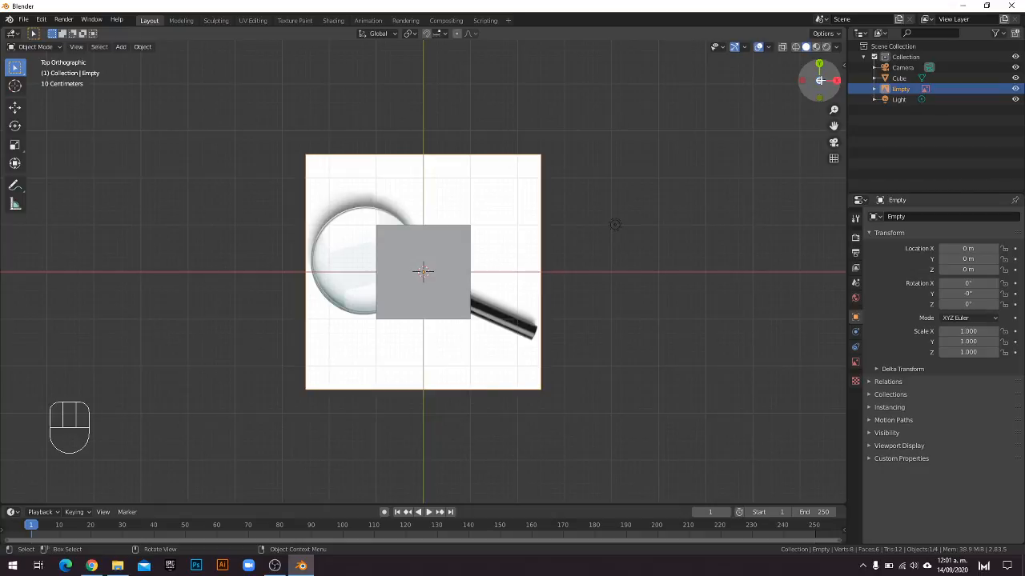
scroll(407, 314, "down", 1)
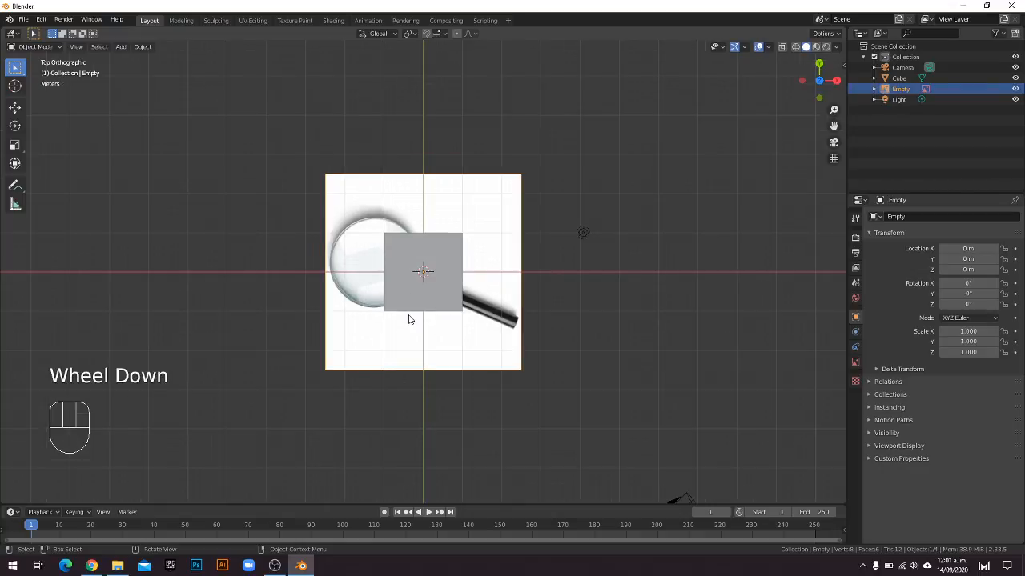
scroll(408, 319, "up", 1)
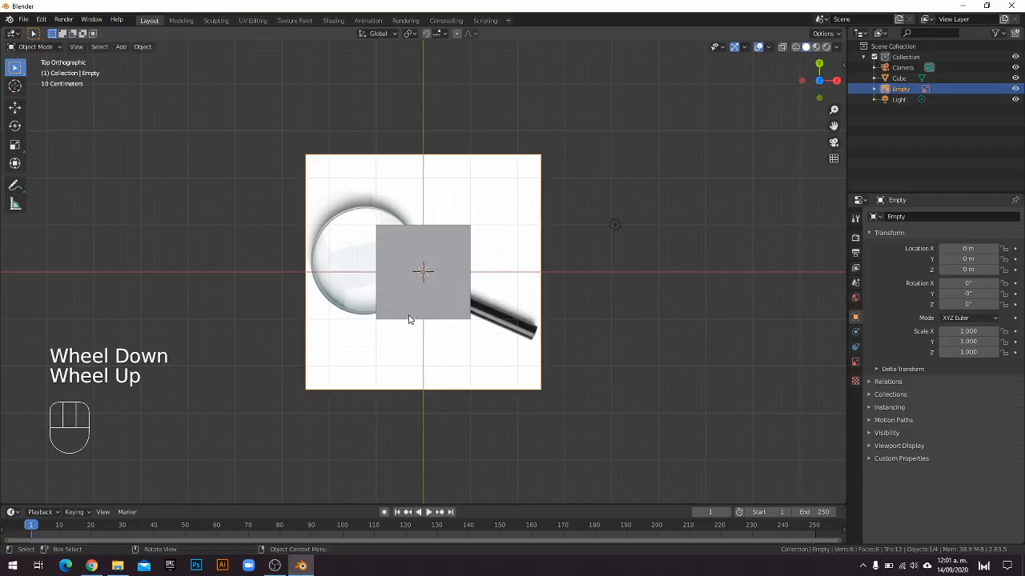
Delete the default cube covering the magnifying glass image.
left_click(425, 305)
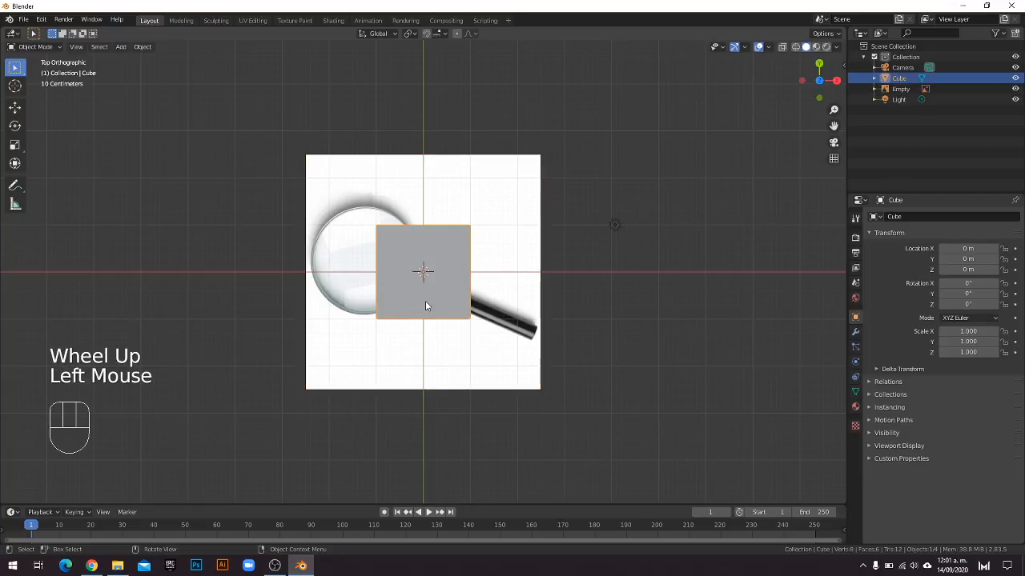
middle_click_drag(477, 378, 524, 281)
key("x")
left_click(495, 285)
scroll(521, 287, "down", 2)
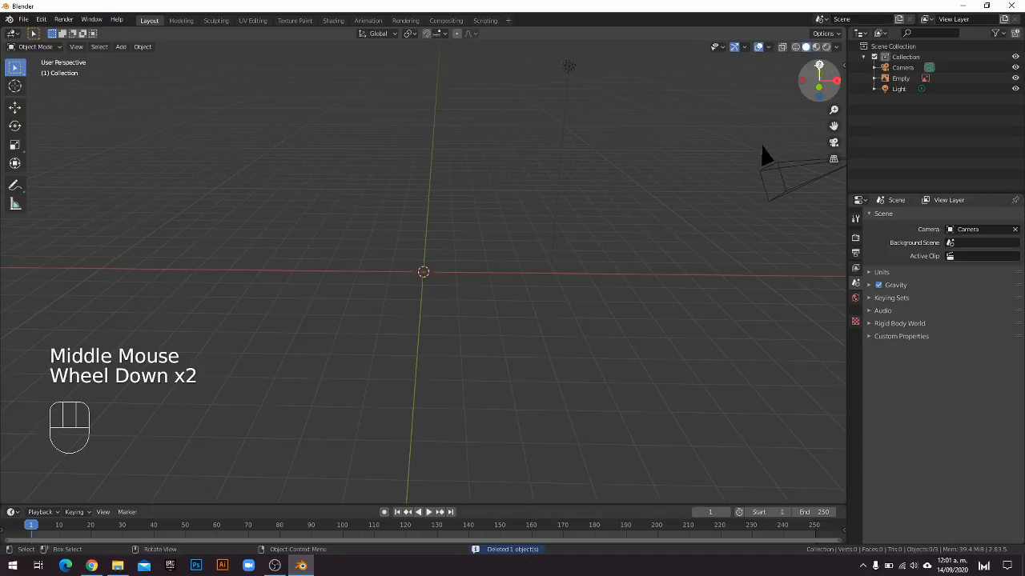
Add a torus mesh at the origin over the reference image in the top orthographic view.
left_click(819, 71)
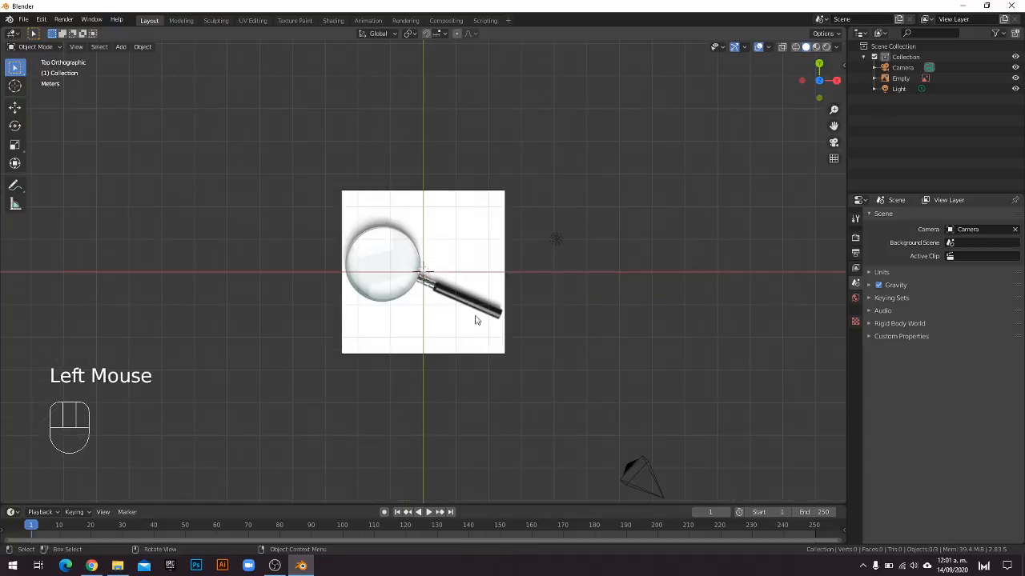
scroll(445, 332, "up", 2)
scroll(439, 317, "up", 2)
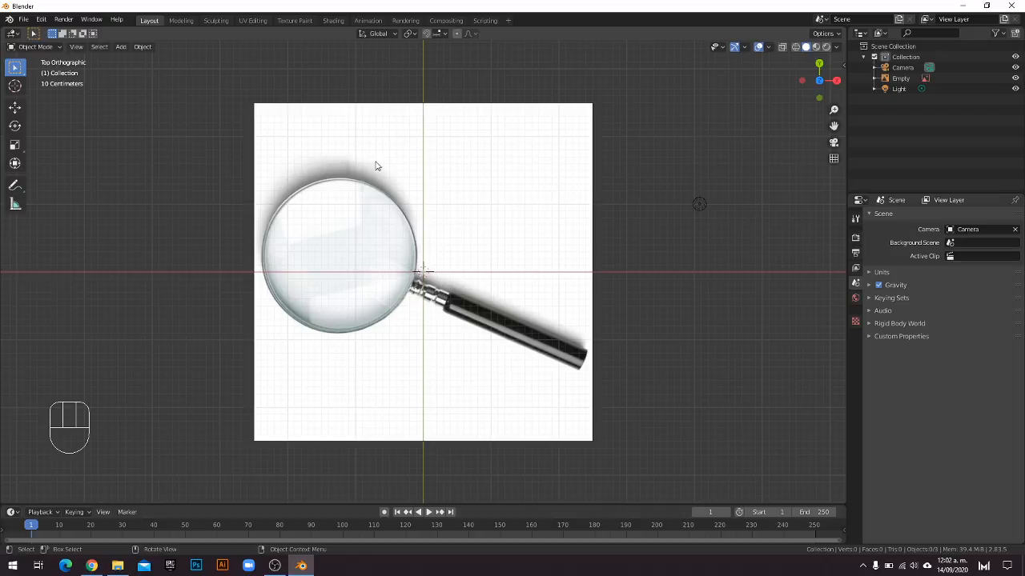
left_click(121, 48)
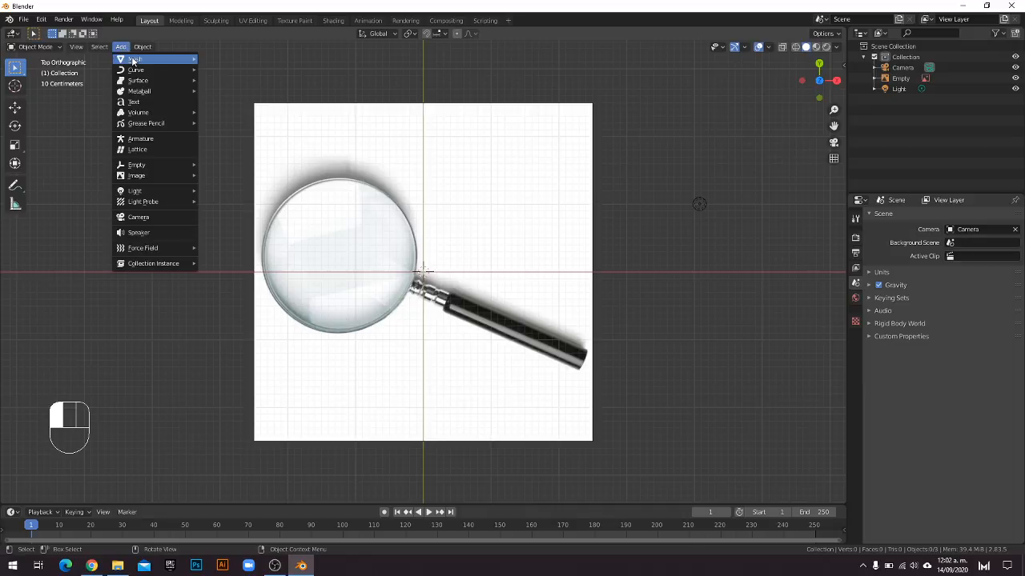
mouse_move(133, 61)
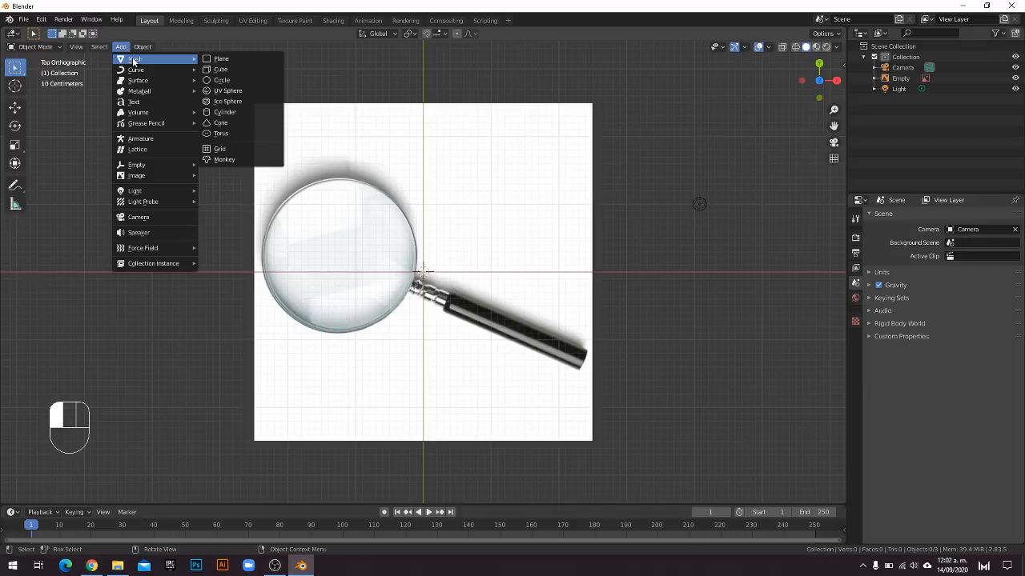
left_click(223, 136)
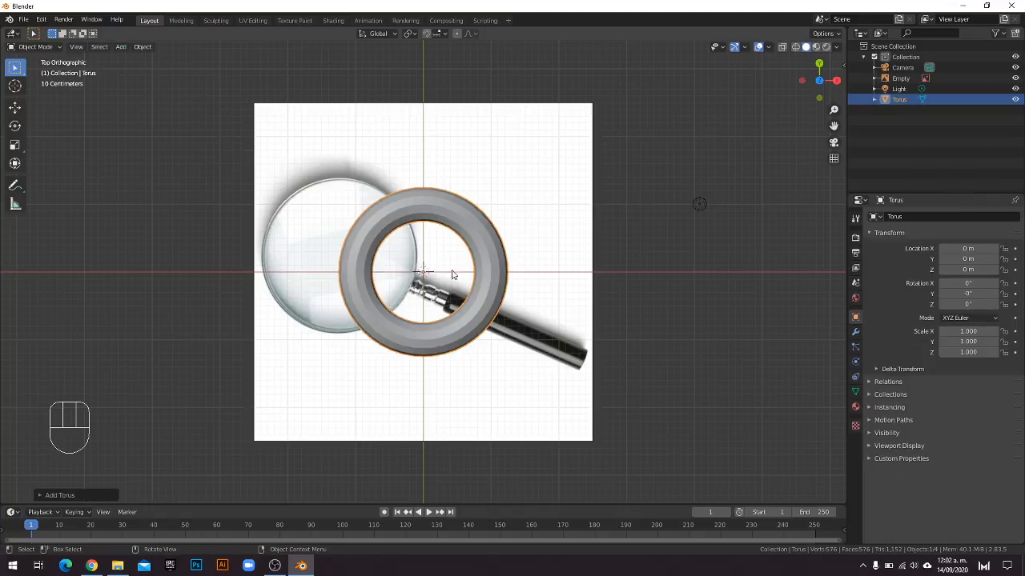
Set the new torus's major segments to 42 in its creation settings.
left_click(40, 496)
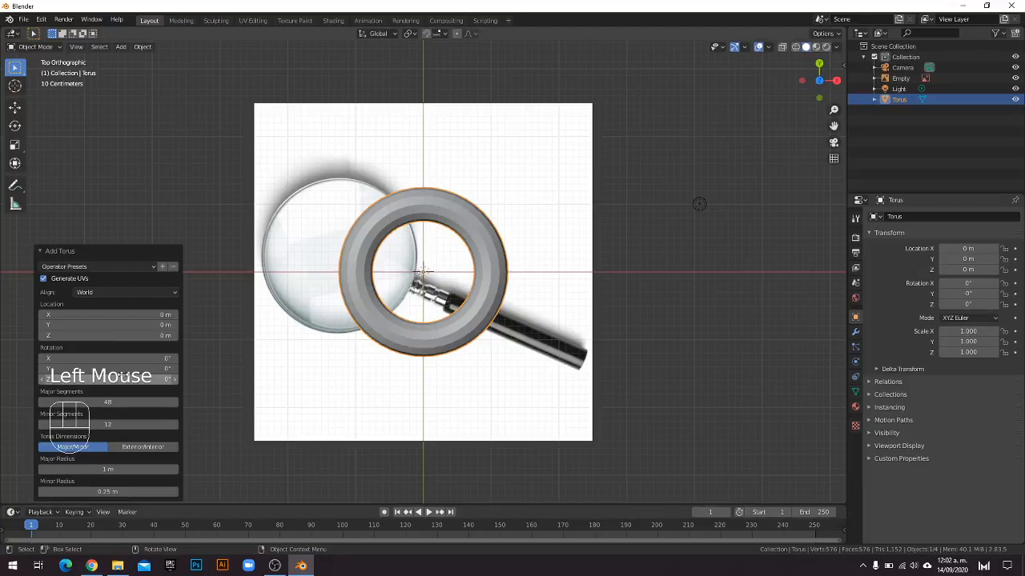
left_click(93, 250)
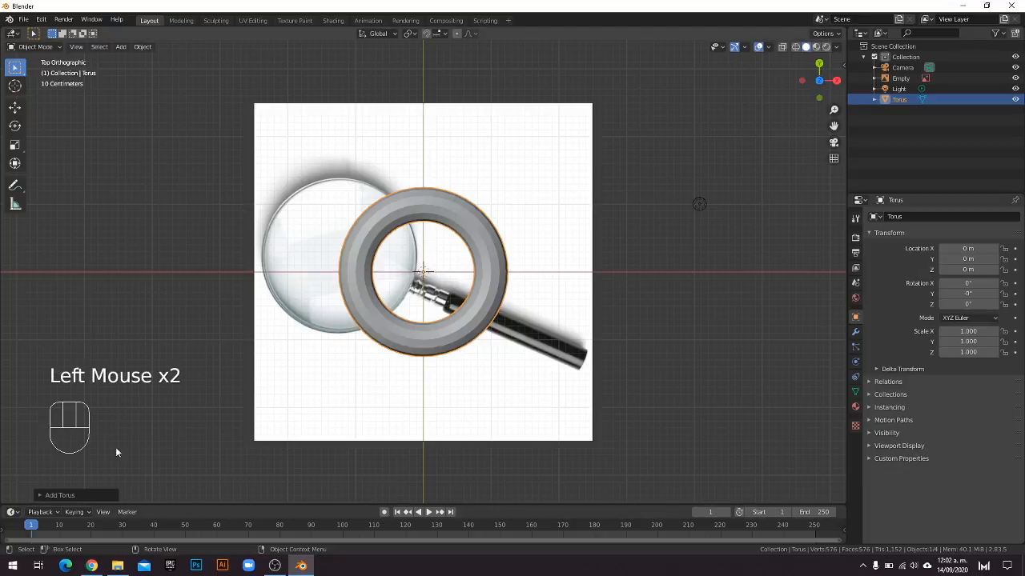
left_click(60, 495)
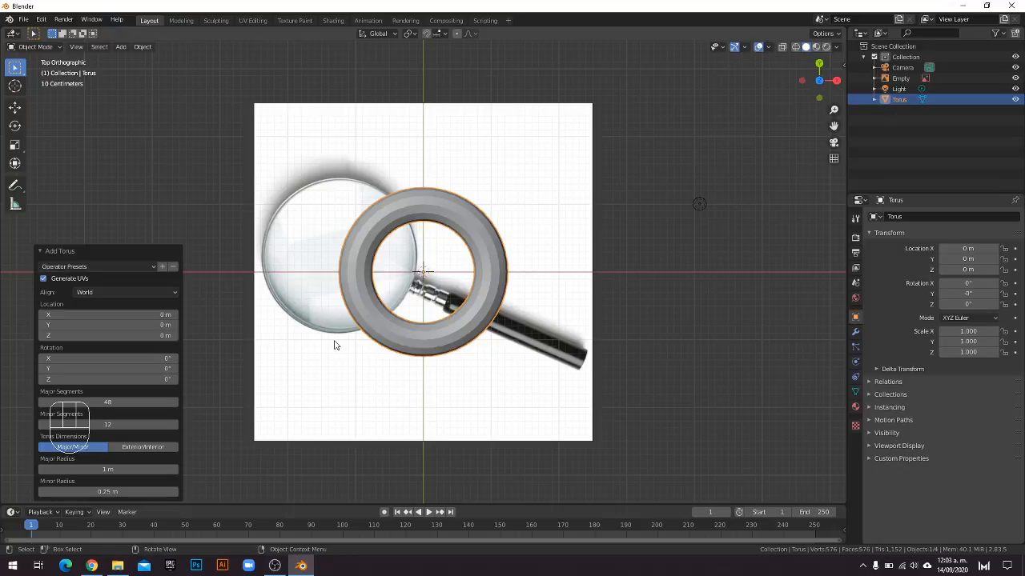
middle_click_drag(455, 321, 385, 358)
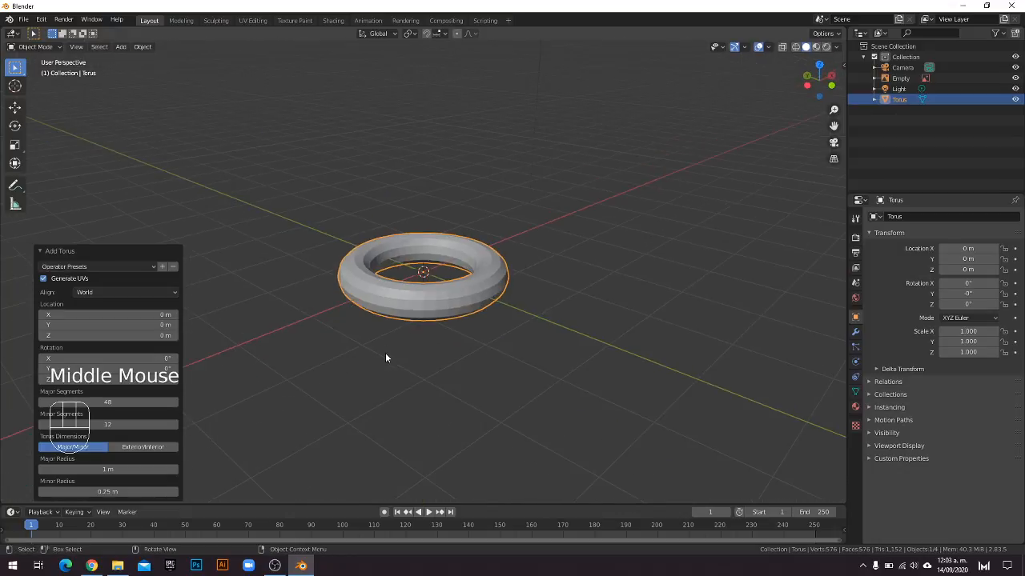
scroll(385, 358, "up", 5)
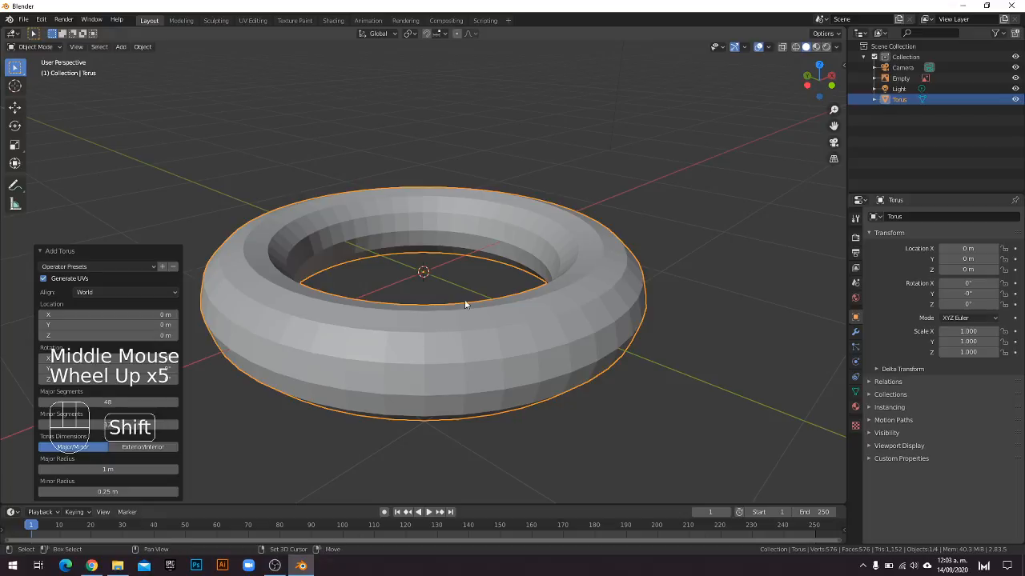
middle_click_drag(437, 334, 403, 349, "shift")
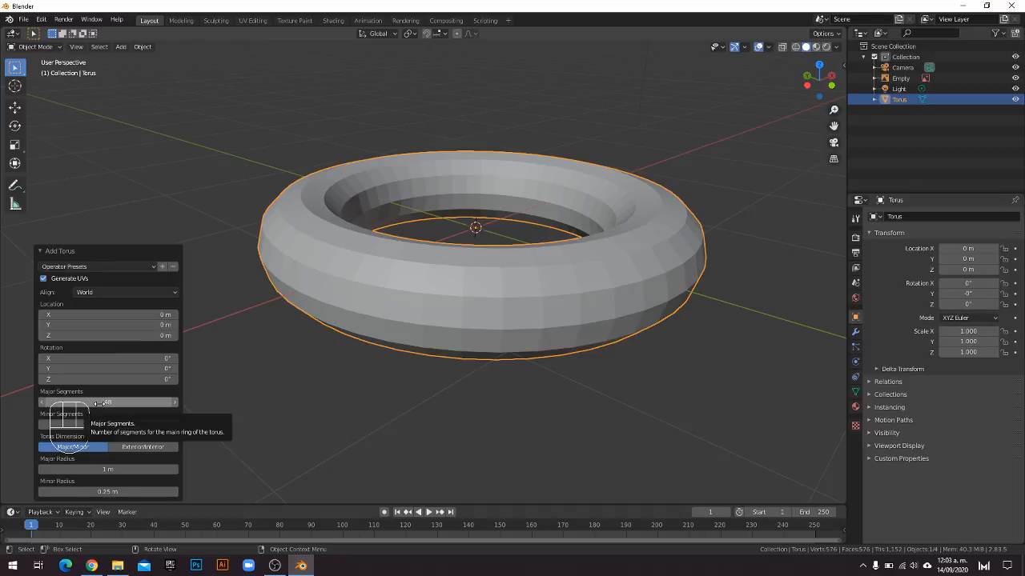
left_click_drag(95, 407, 146, 409)
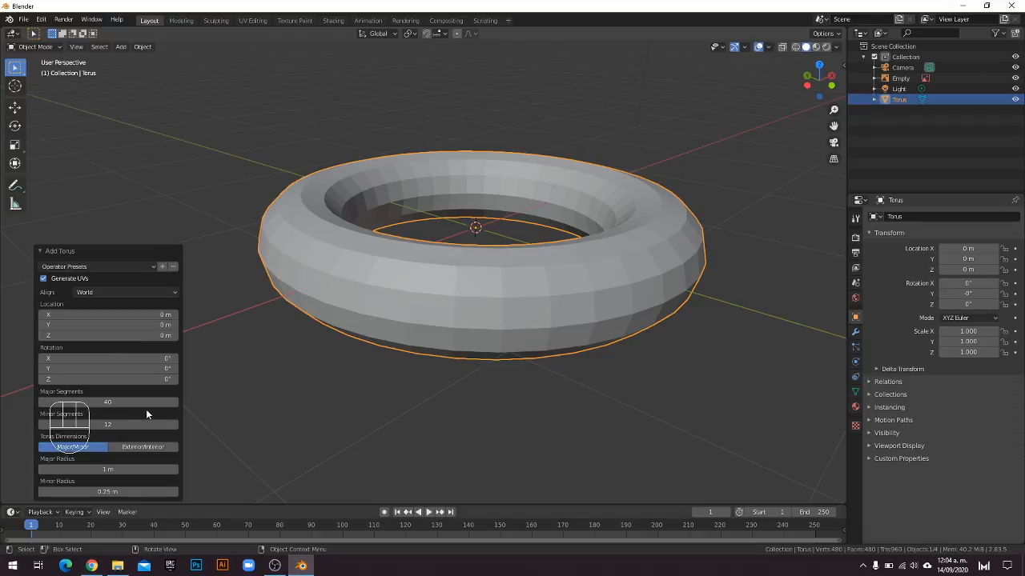
left_click(175, 403)
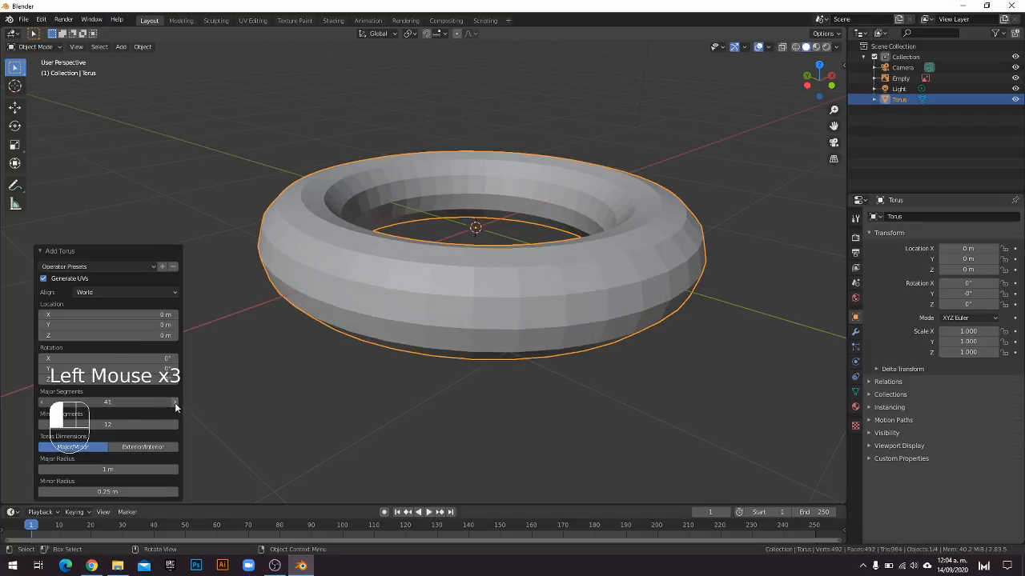
left_click(174, 402)
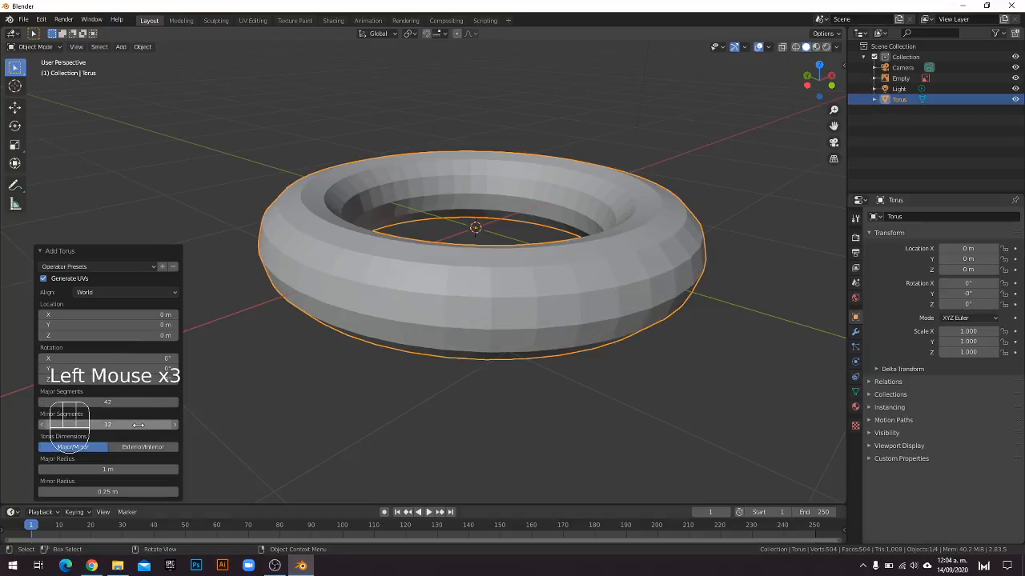
Try higher and lower minor segment counts on the torus, finishing at 12.
left_click_drag(144, 424, 165, 424)
left_click(42, 428)
left_click(41, 428)
left_click(41, 427)
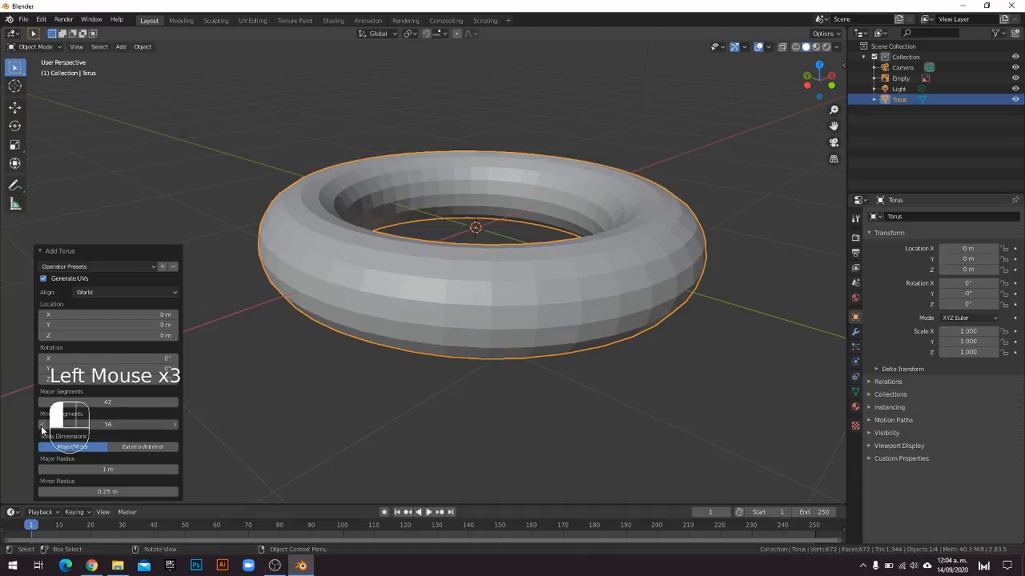
left_click(41, 428)
left_click(42, 427)
left_click(42, 427)
left_click(42, 427)
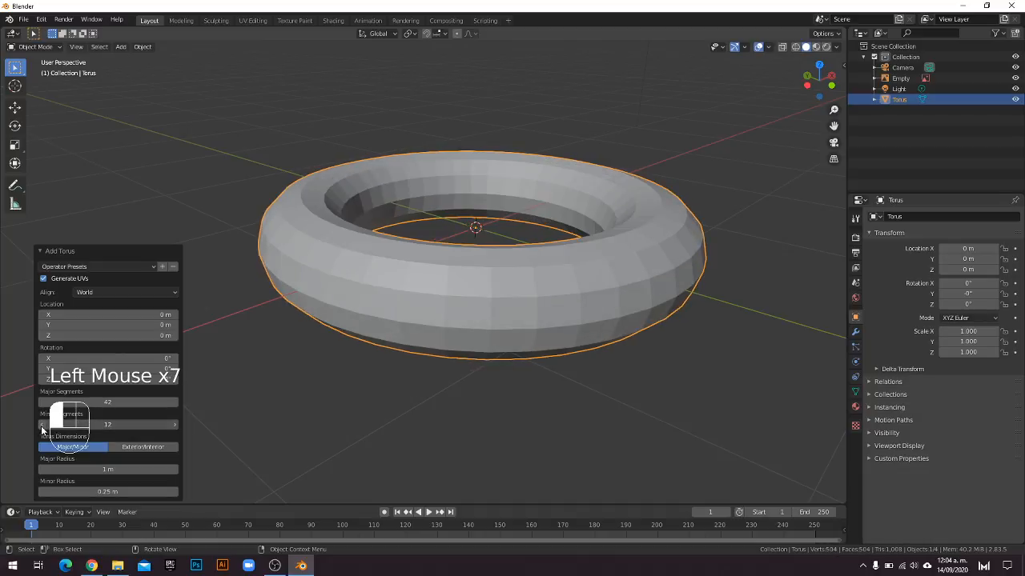
left_click(42, 427)
left_click(175, 424)
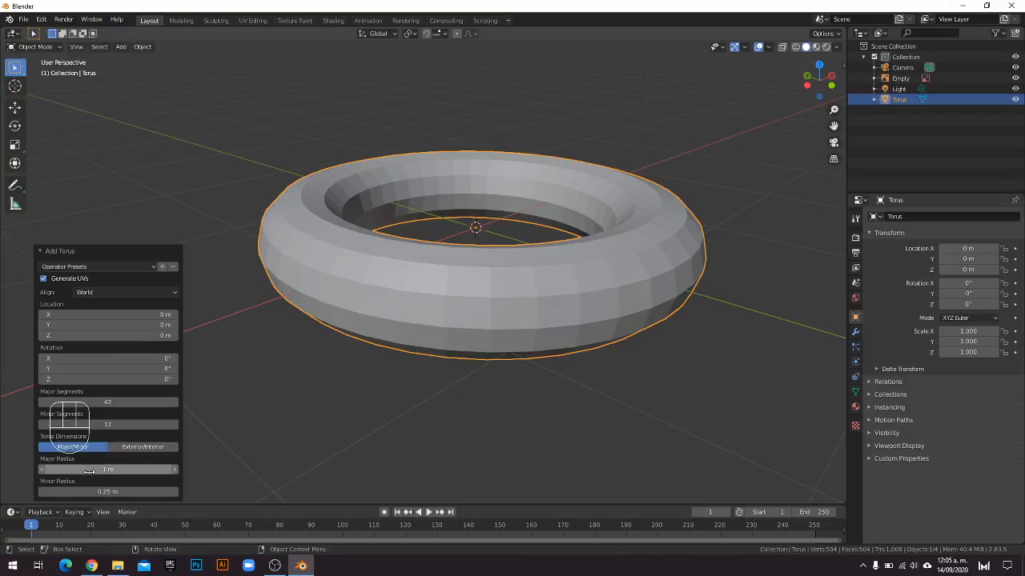
Enlarge the torus by setting its major radius to 2.7 m.
left_click_drag(88, 471, 148, 470)
scroll(494, 329, "down", 8)
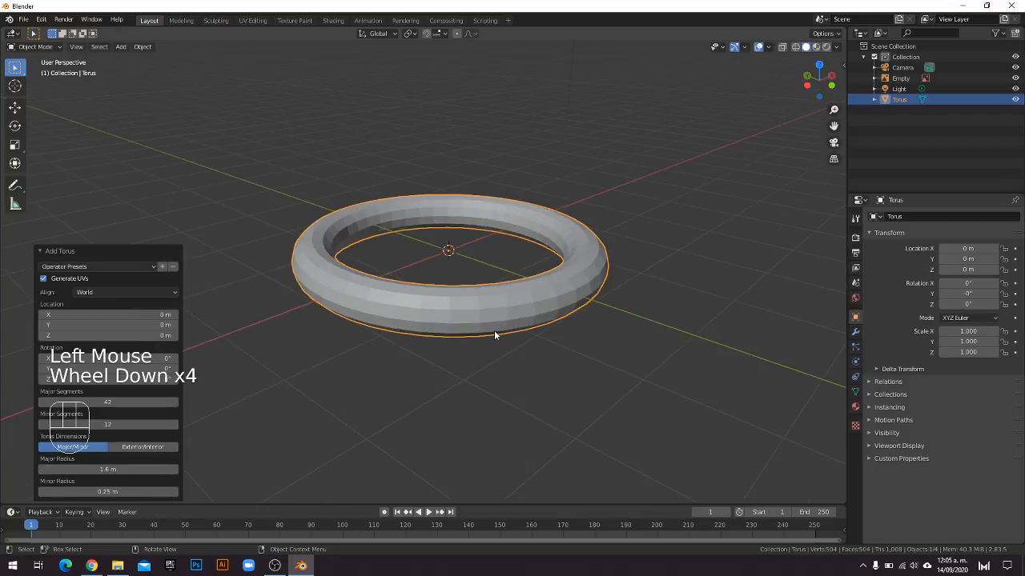
middle_click_drag(499, 366, 498, 384)
left_click_drag(91, 470, 185, 470)
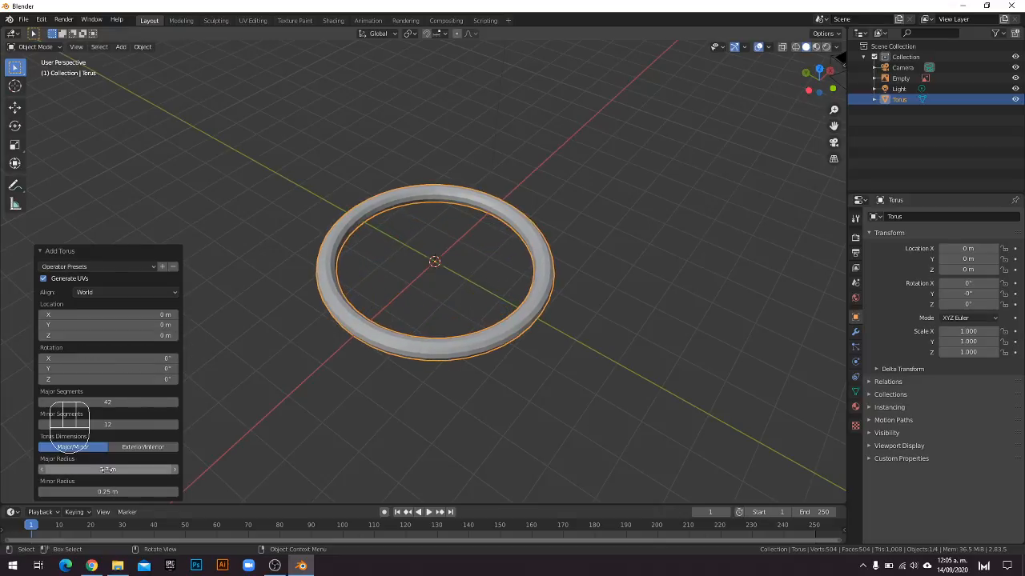
left_click(109, 471)
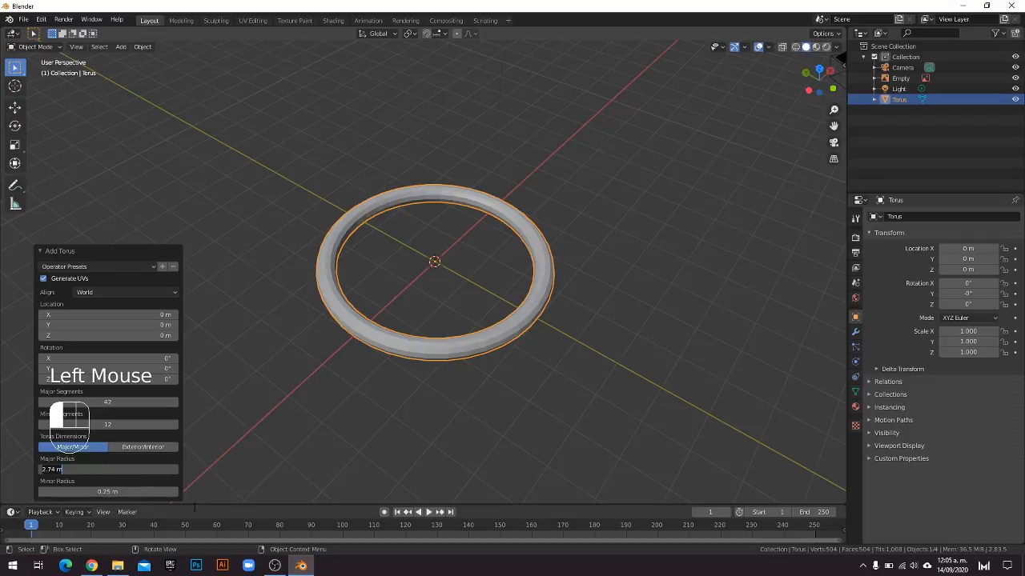
left_click(129, 409)
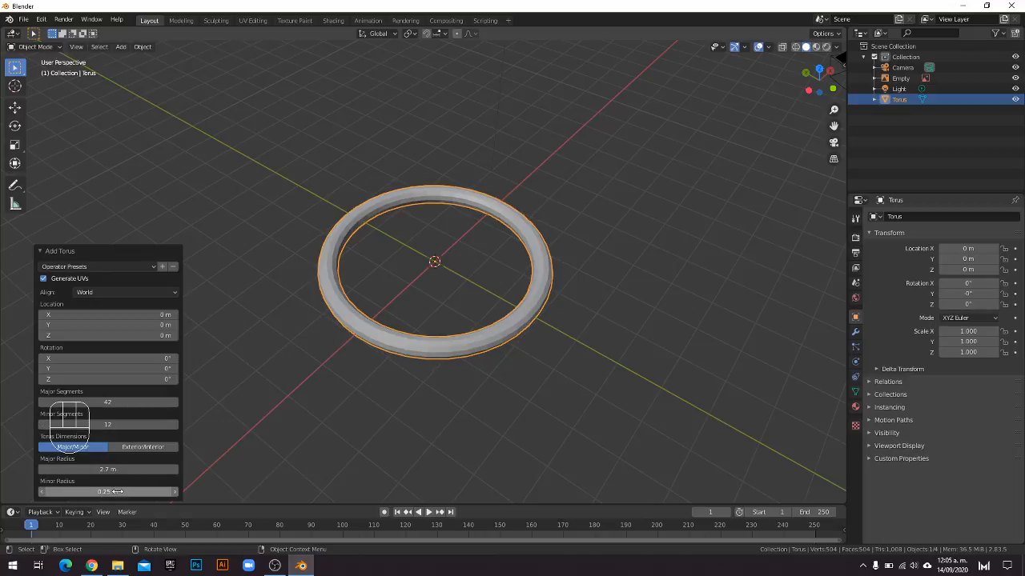
Thin the torus ring by setting its minor radius to 0.12 m, and inspect it from several angles.
left_click_drag(118, 492, 169, 492)
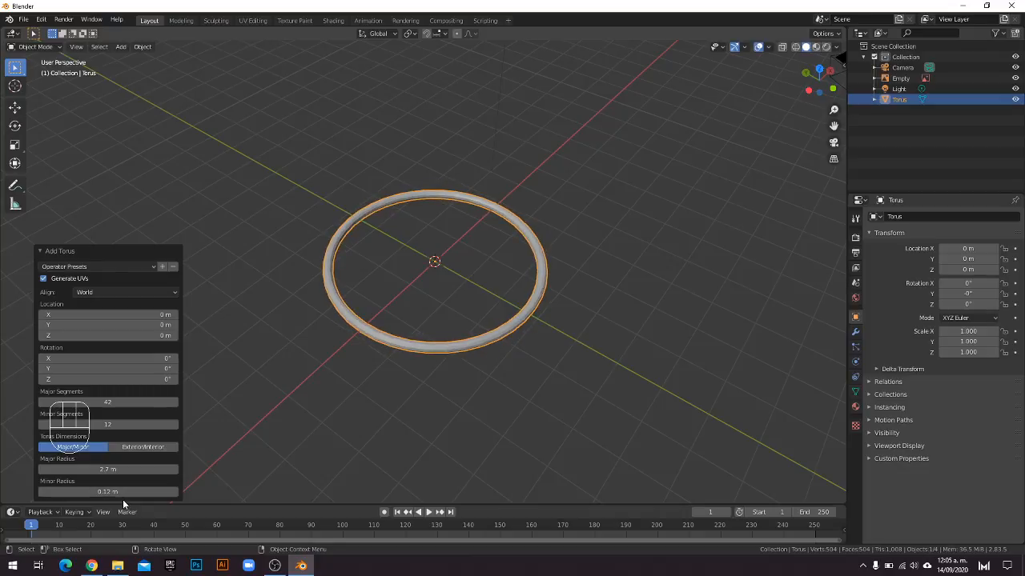
scroll(485, 381, "up", 2)
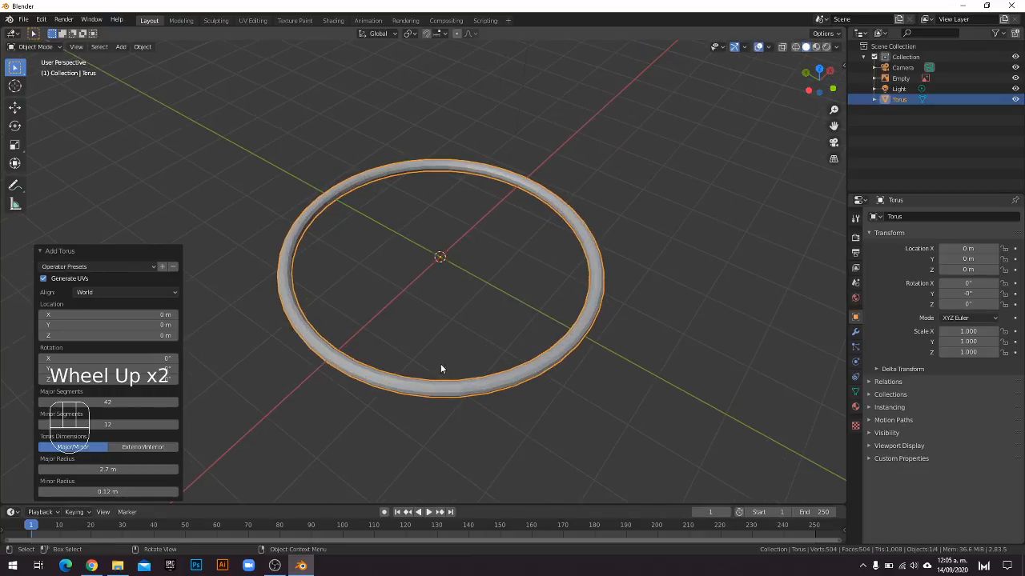
middle_click_drag(441, 369, 472, 346)
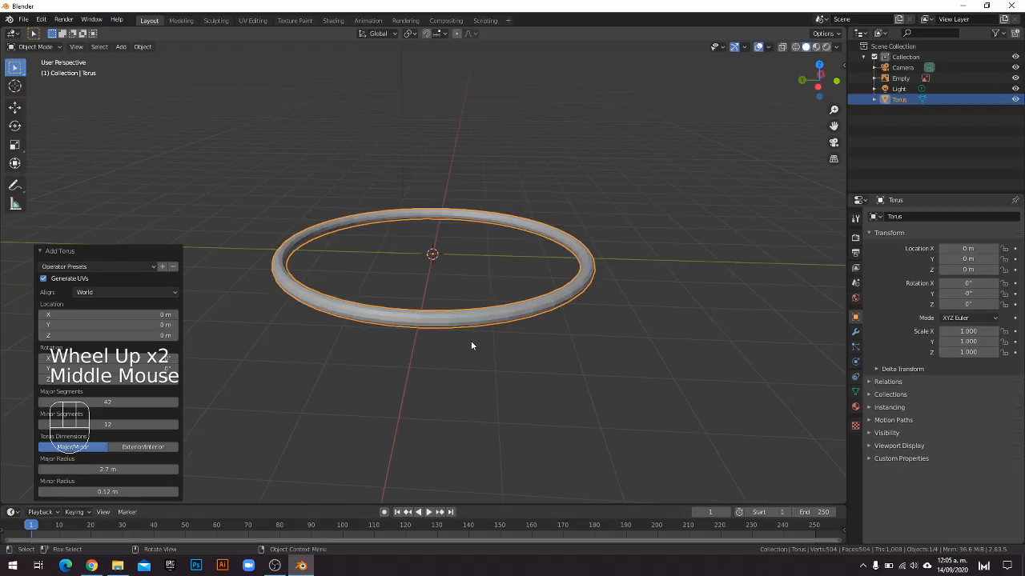
middle_click_drag(495, 292, 470, 307)
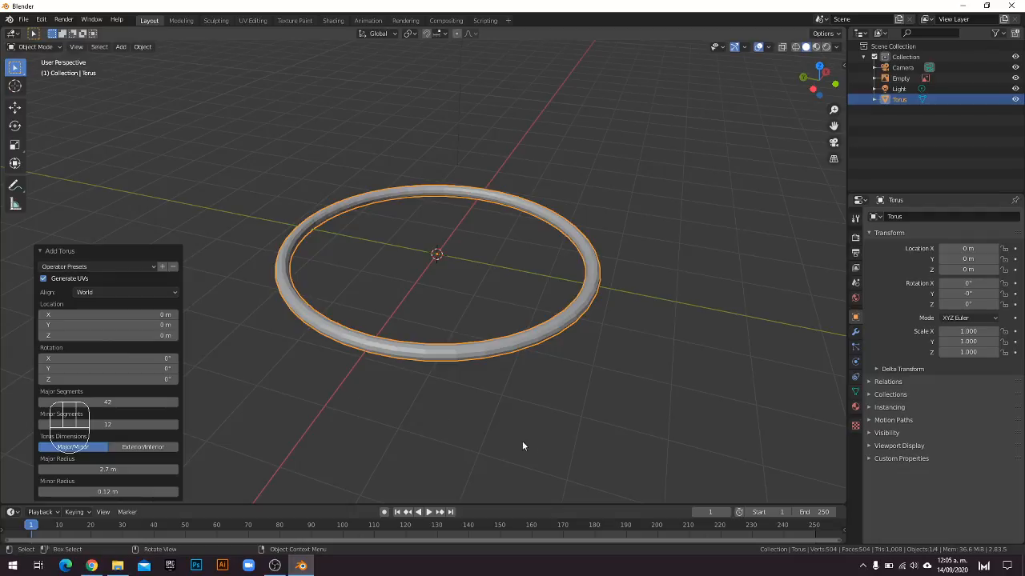
Deselect the torus and select the ring again.
left_click(432, 404)
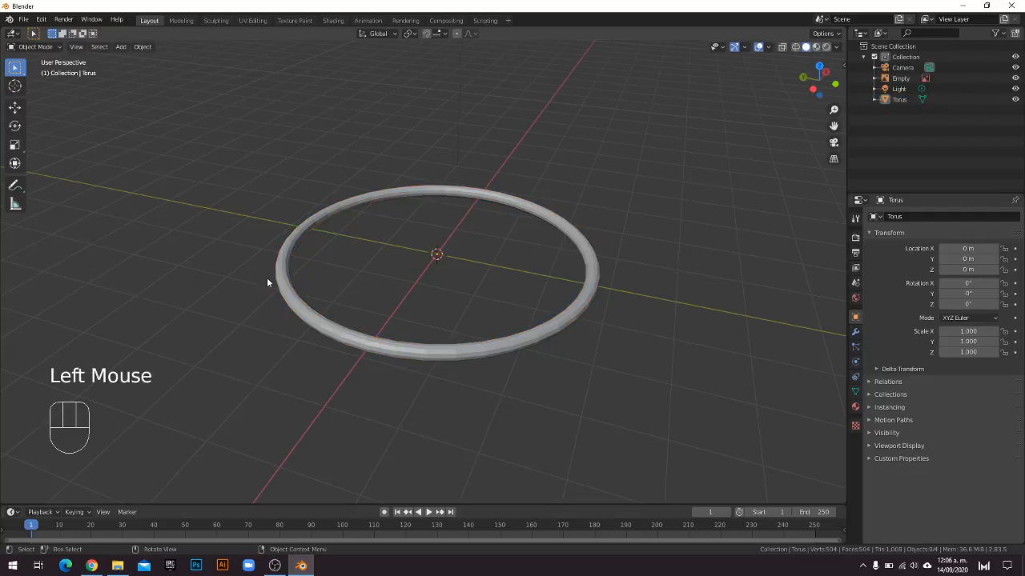
left_click(279, 294)
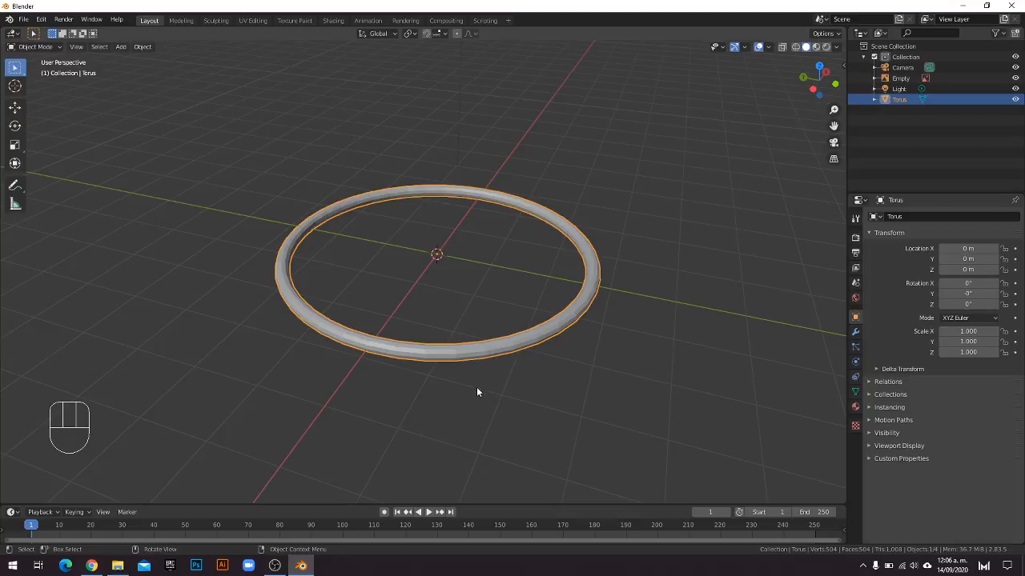
left_click(486, 358)
left_click(476, 352)
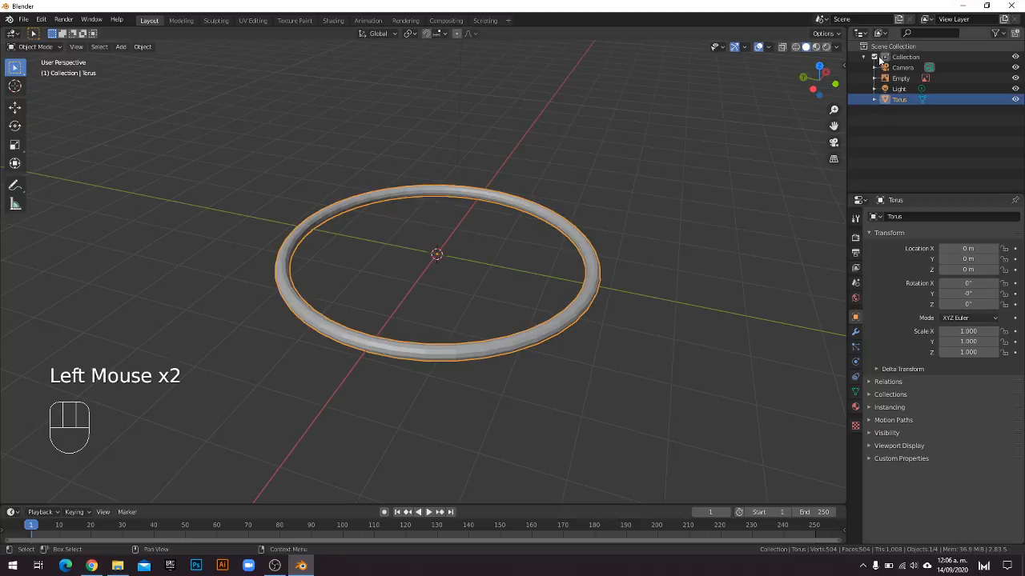
Examine the torus's transform properties and the tool and view settings in the viewport sidebar, and hide the sidebar again.
left_click(844, 66)
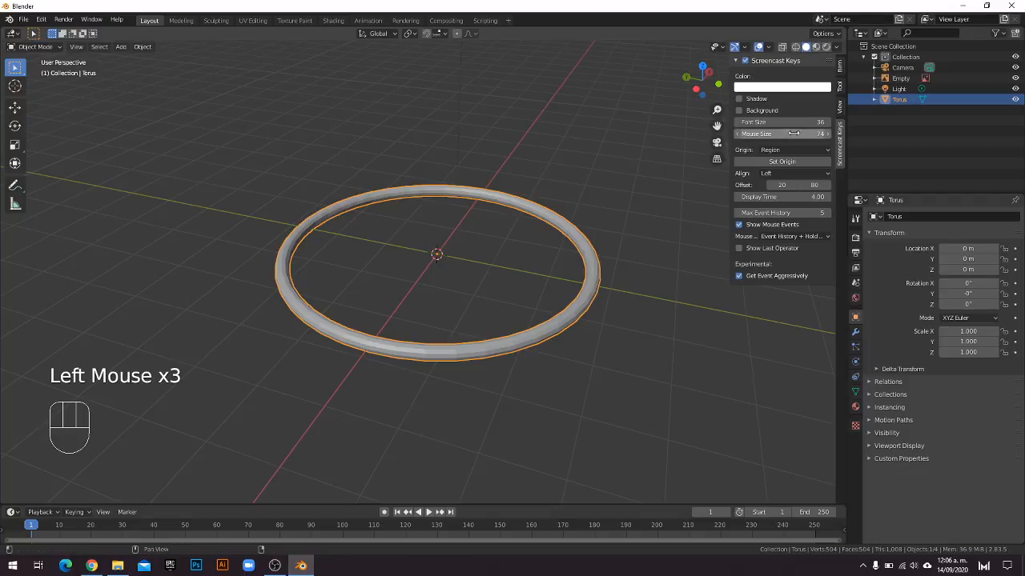
left_click(840, 70)
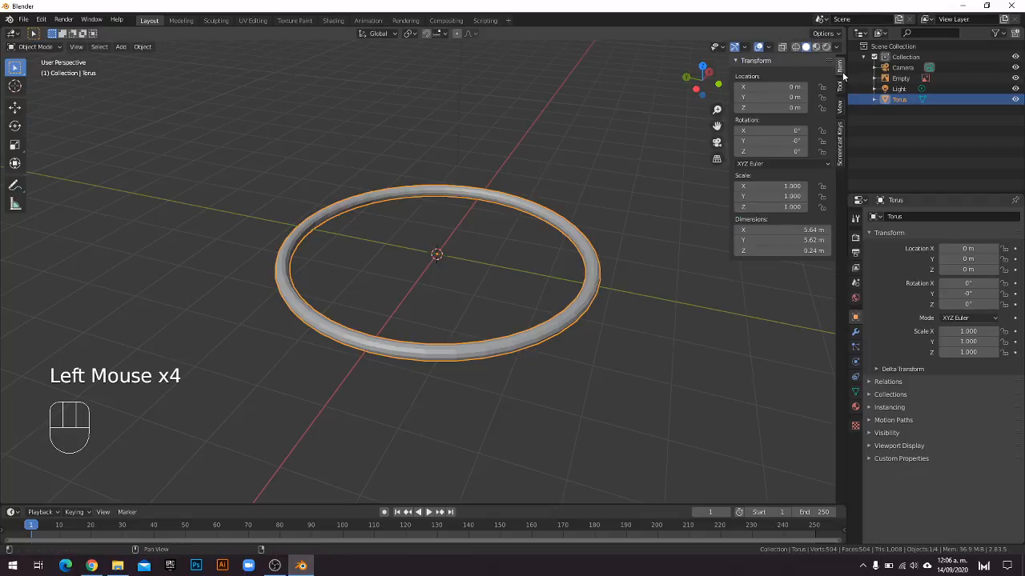
left_click(842, 84)
left_click(841, 106)
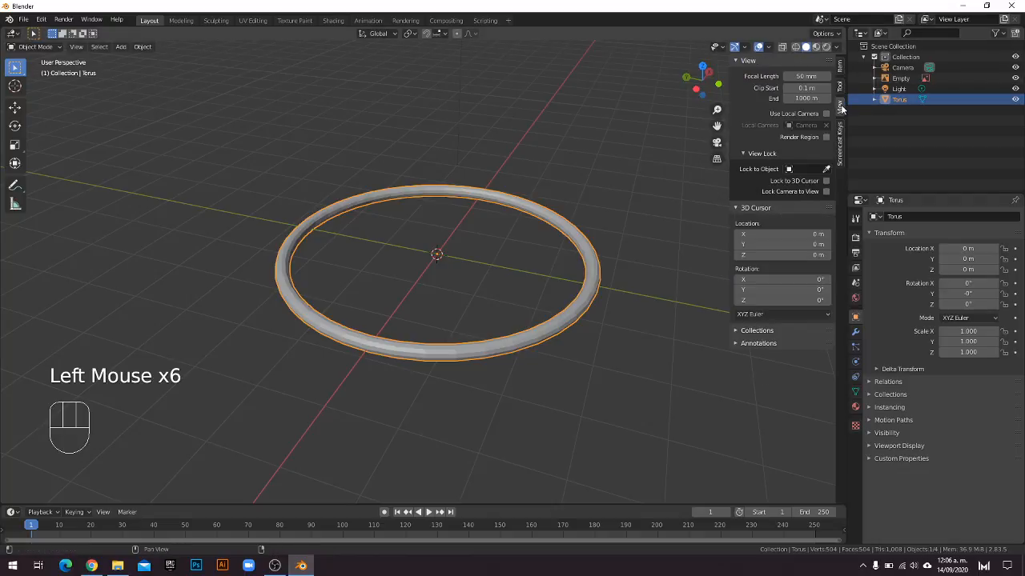
left_click(841, 67)
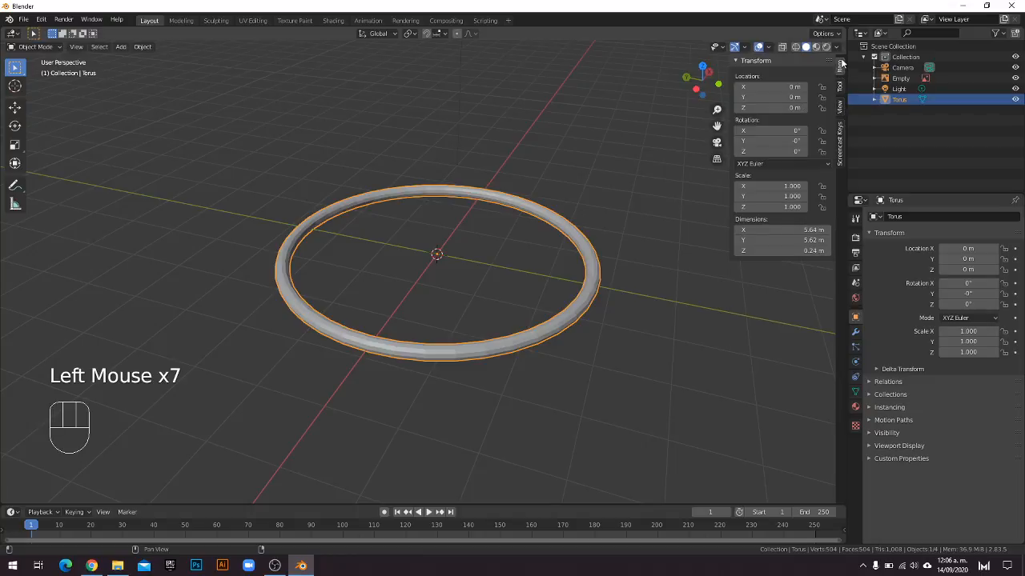
left_click(839, 67)
key("n")
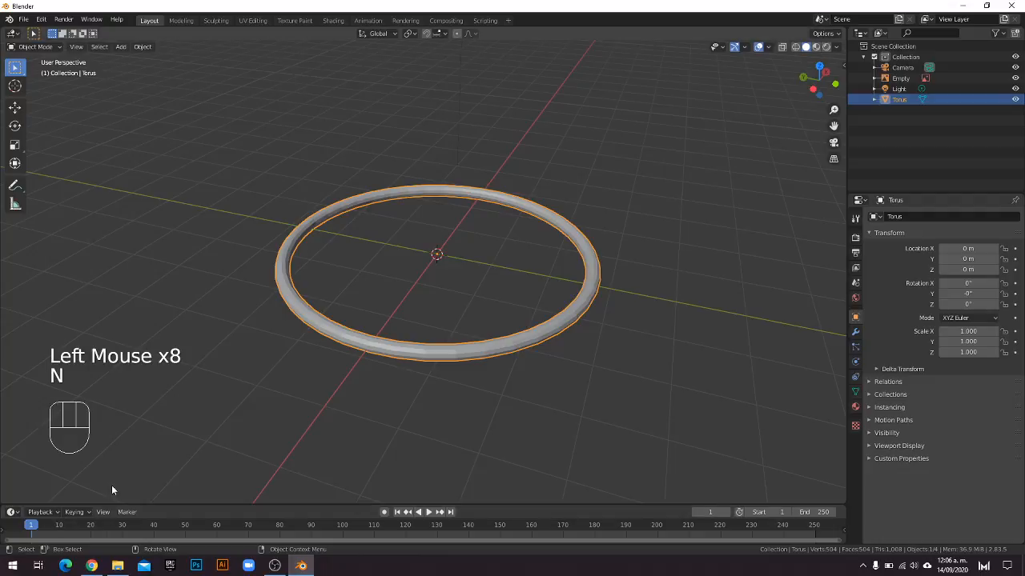
Reselect the torus and switch it into Edit Mode and back to Object Mode.
left_click(405, 374)
left_click(421, 358)
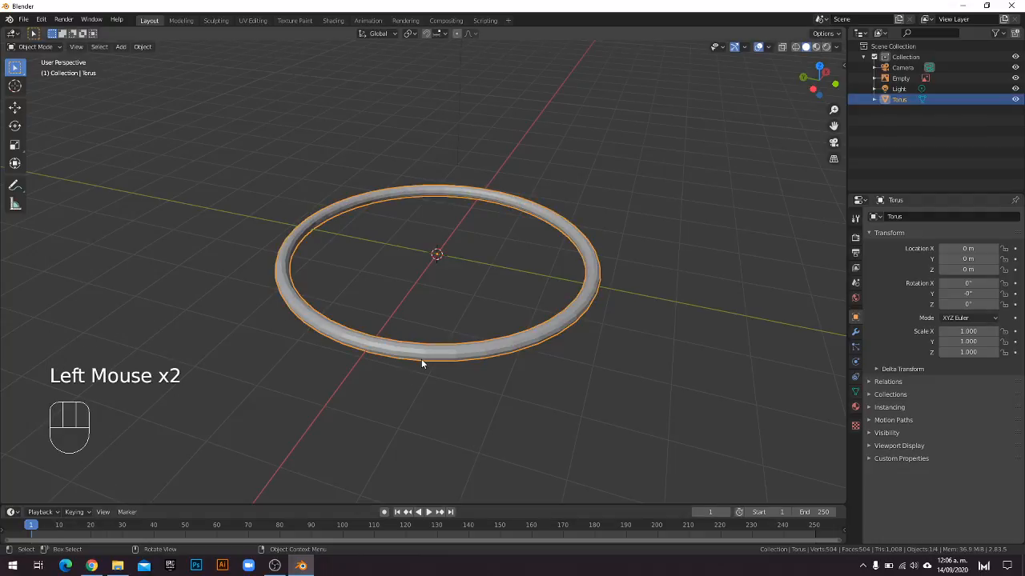
key("Tab")
key("Tab")
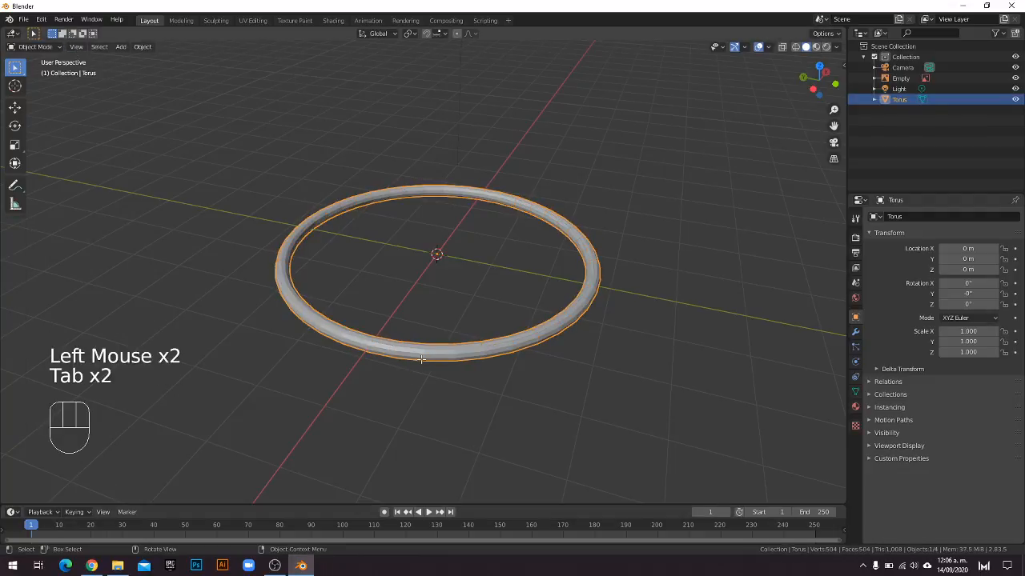
key("Tab")
left_click_drag(407, 338, 441, 382)
key("s")
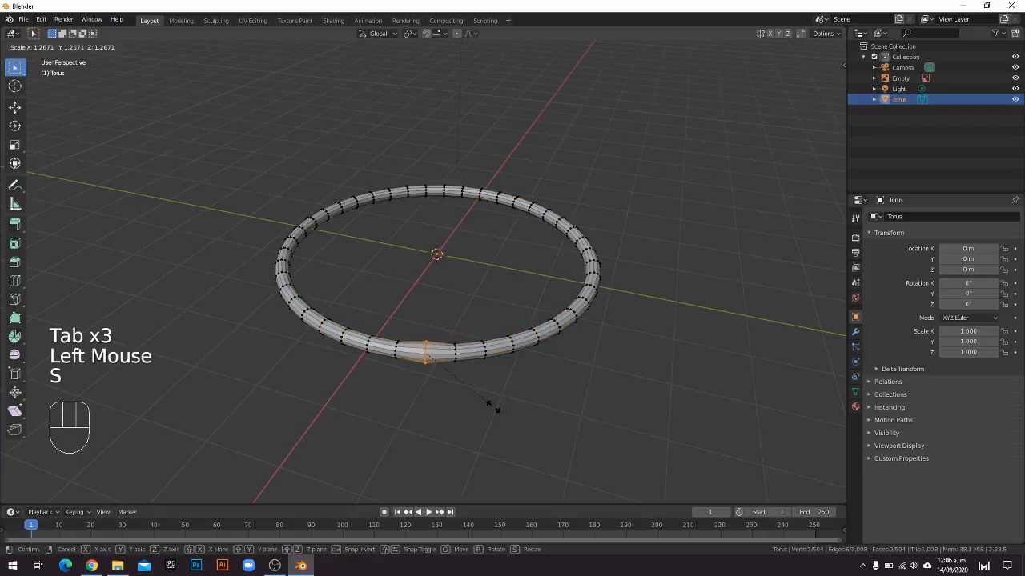
key("Escape")
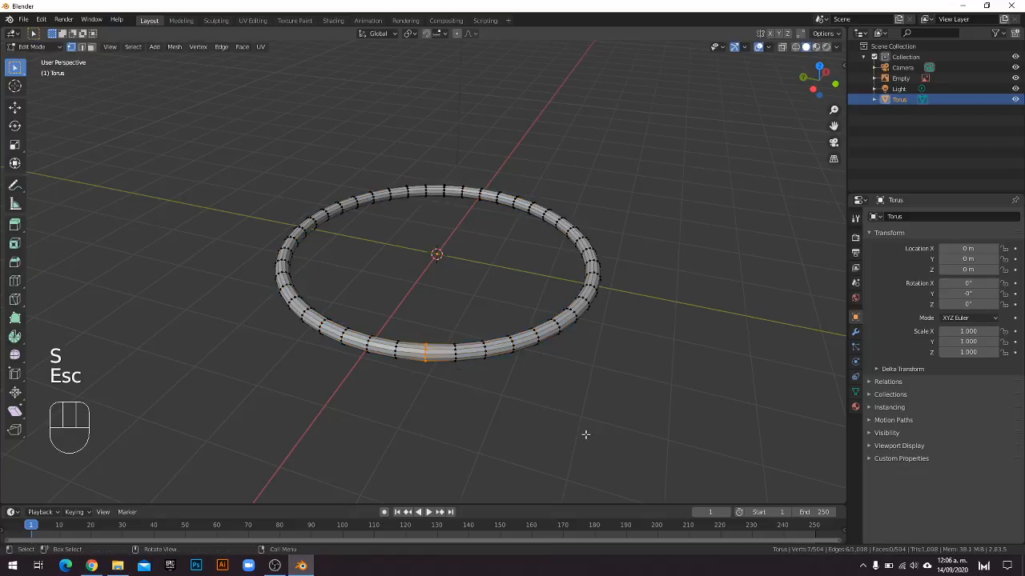
key("Escape")
key("Tab")
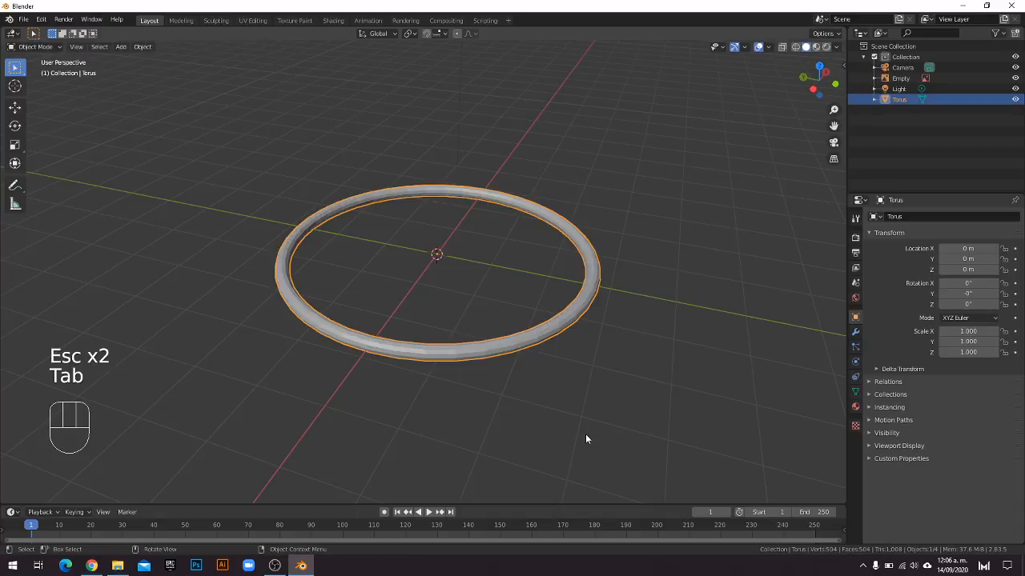
Reselect the thin torus, delete it, and undo the deletion.
left_click(476, 369)
left_click(462, 357)
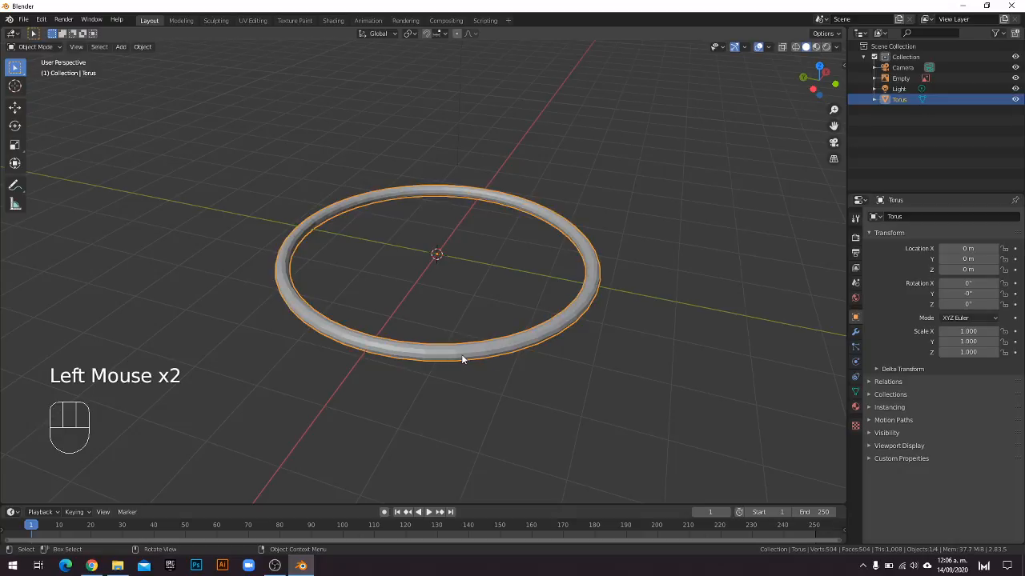
key("x")
left_click(461, 353)
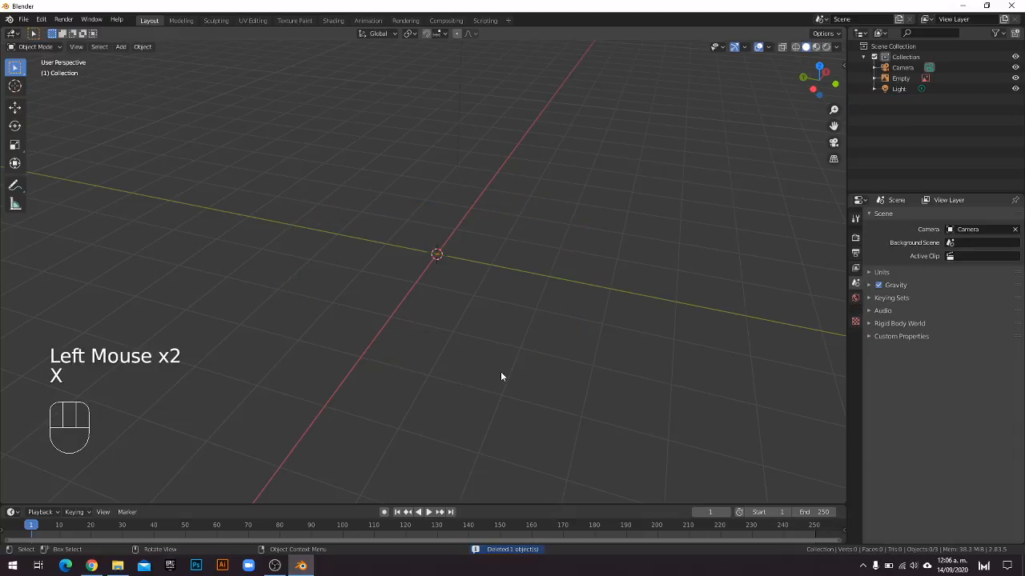
key("ctrl+z")
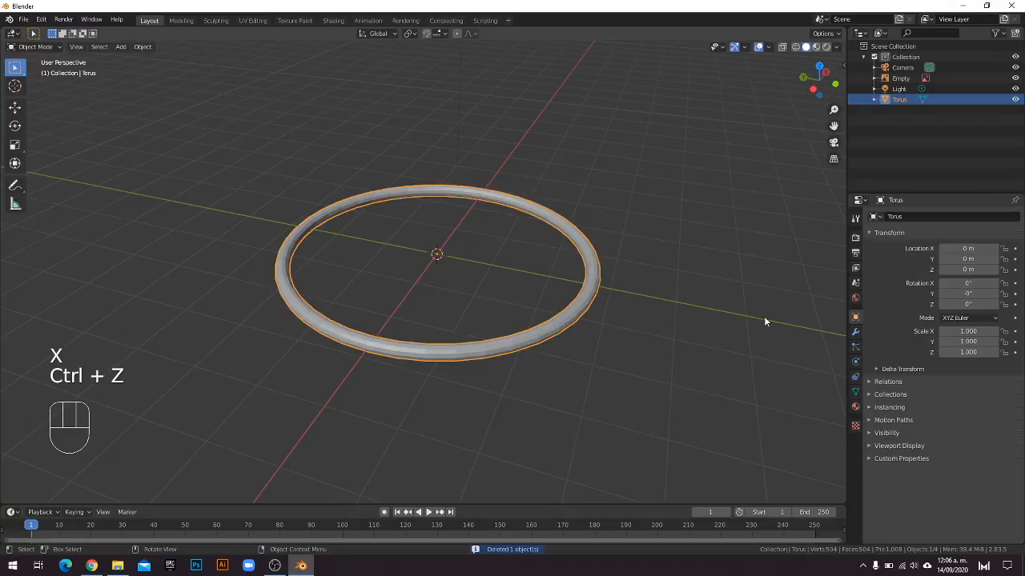
Hide the thin torus and add a second torus with a 2 m major radius and a 0.47 m minor radius.
left_click(1016, 101)
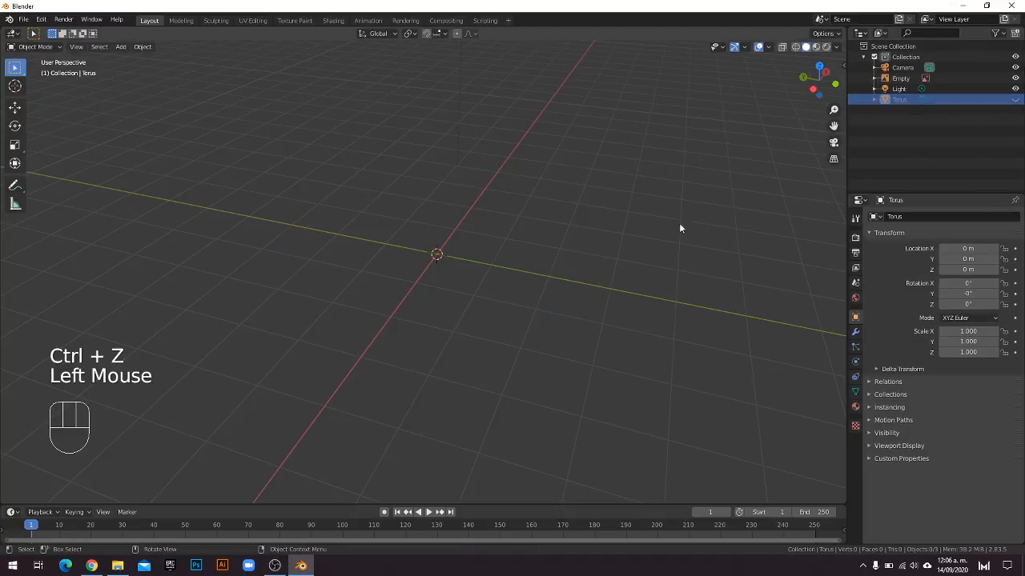
key("a")
key("shift+a")
mouse_move(486, 266)
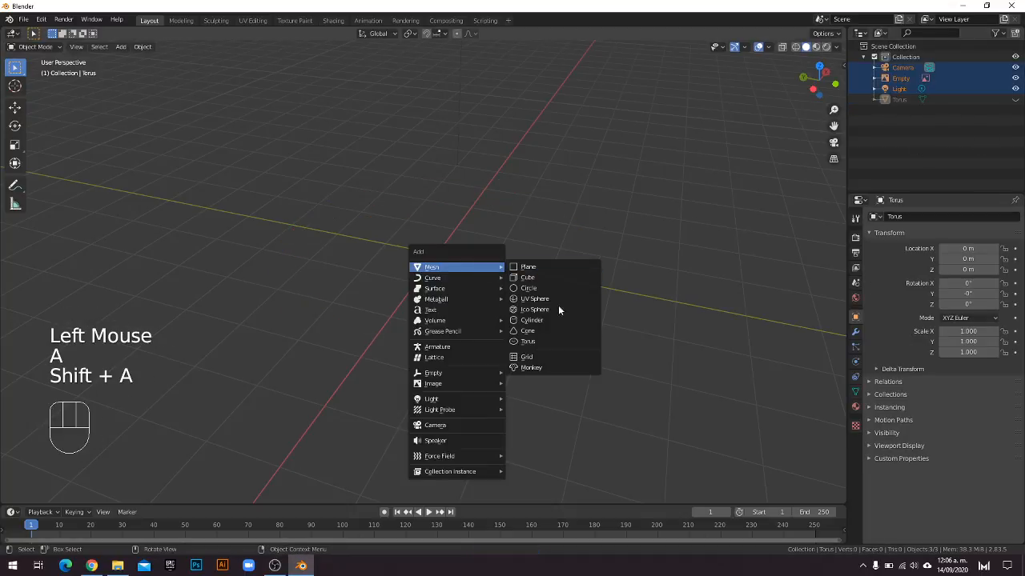
left_click(549, 343)
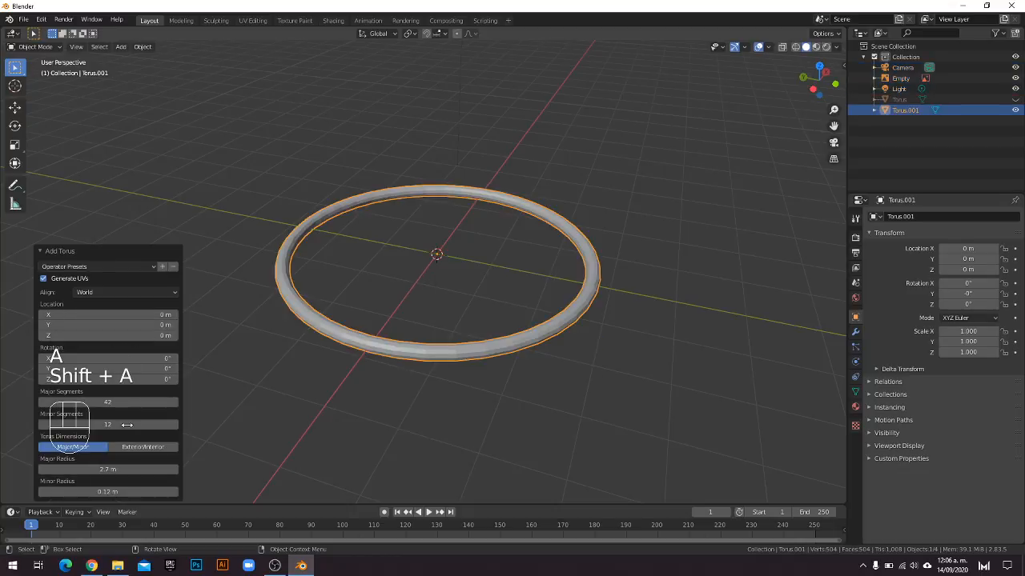
left_click_drag(124, 469, 145, 491)
left_click(600, 400)
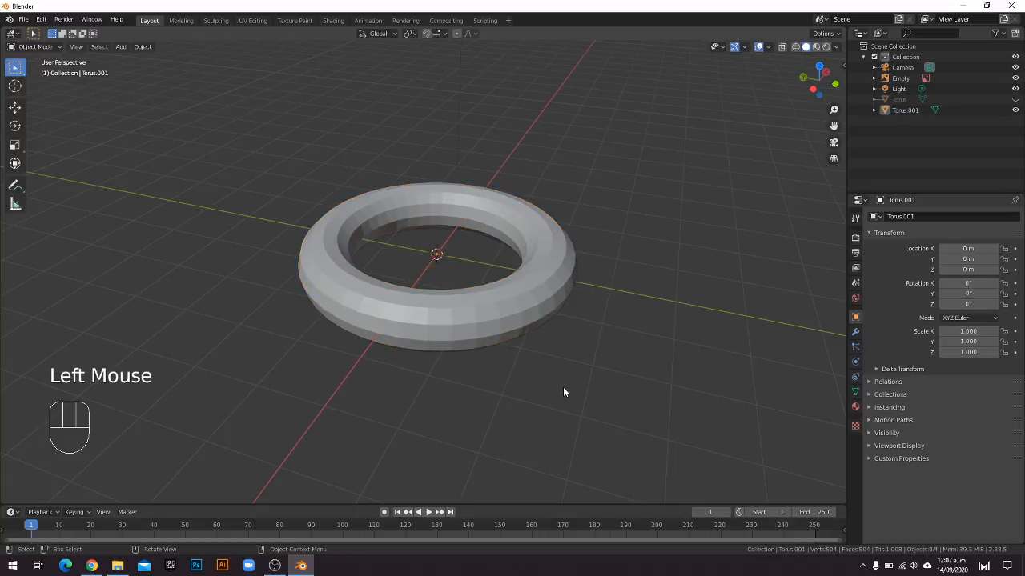
Select and deselect the thick torus a few times, and delete it.
left_click(459, 319)
left_click(660, 337)
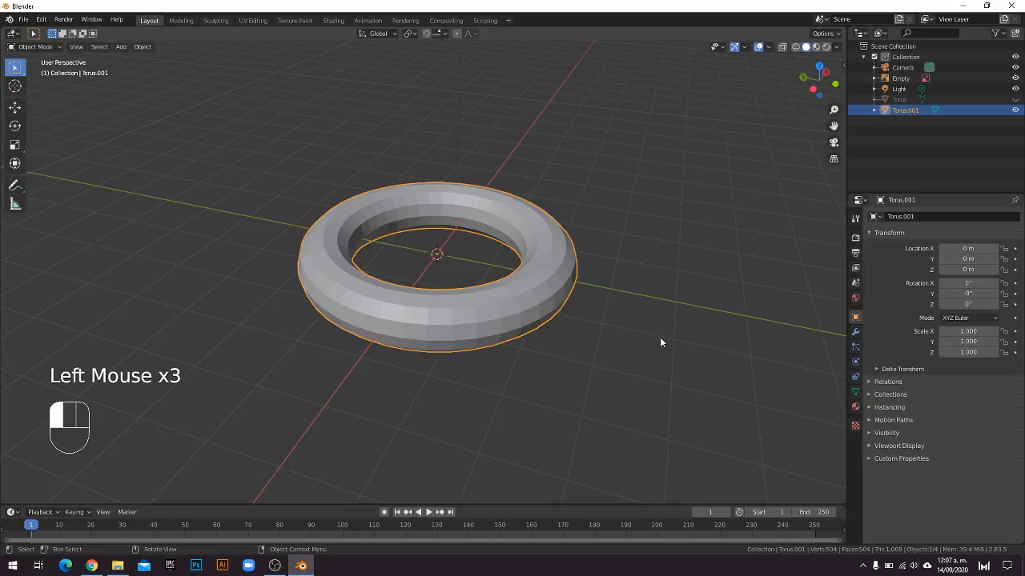
left_click(482, 321)
left_click(504, 404)
left_click(468, 323)
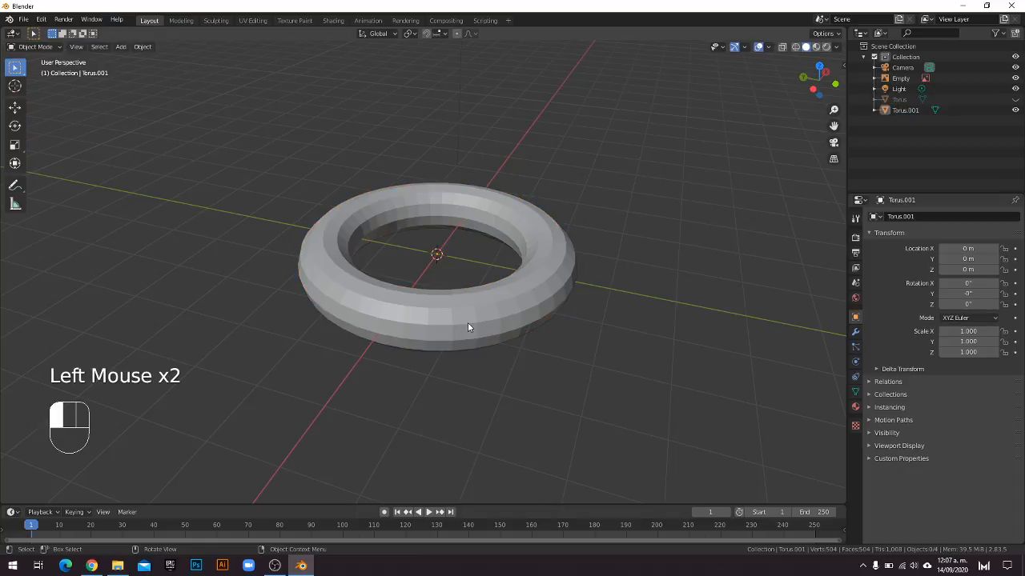
key("x")
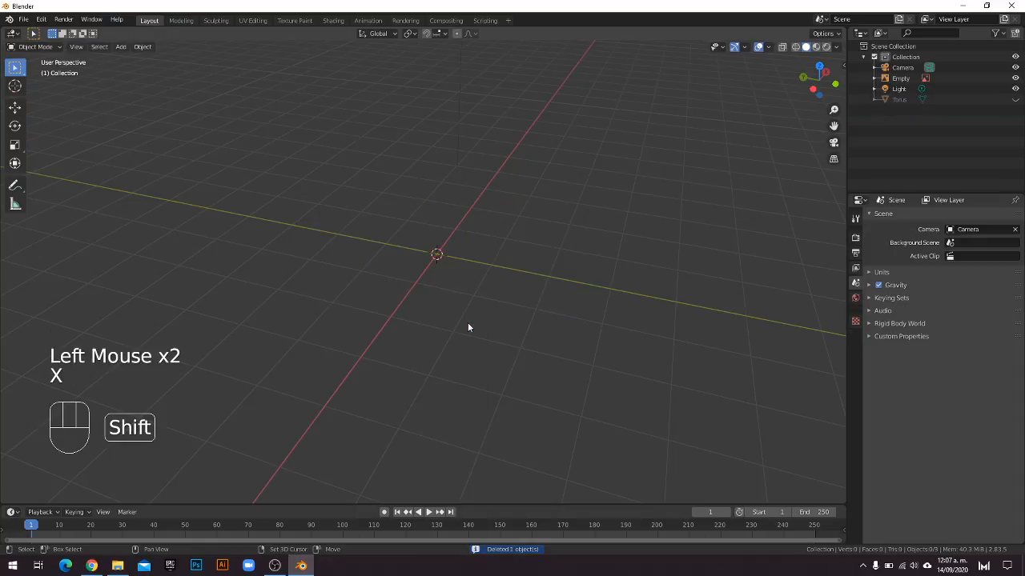
Add another torus with the same dimensions, and collapse and reopen its creation settings.
key("shift+a")
left_click(522, 403)
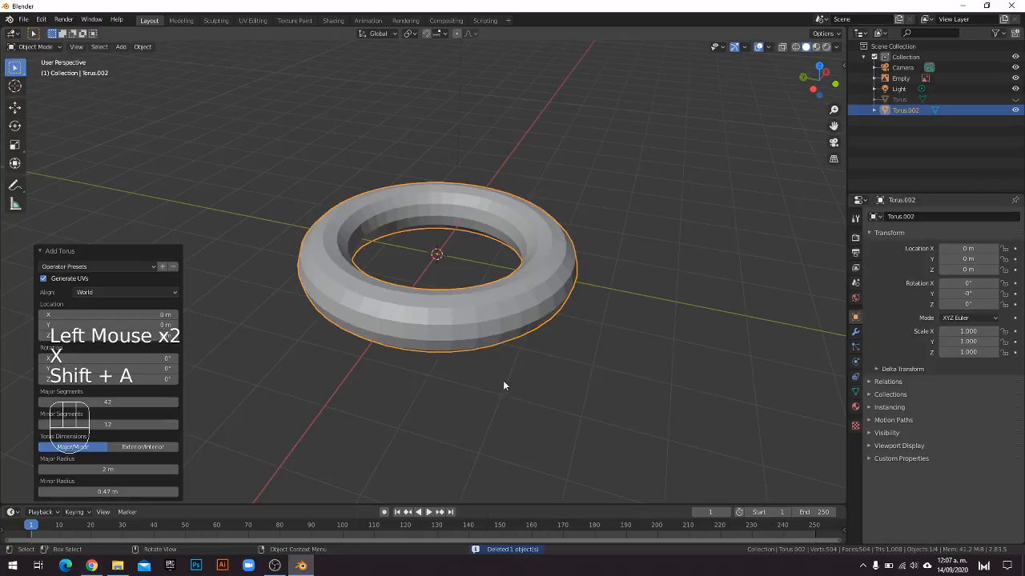
left_click(104, 249)
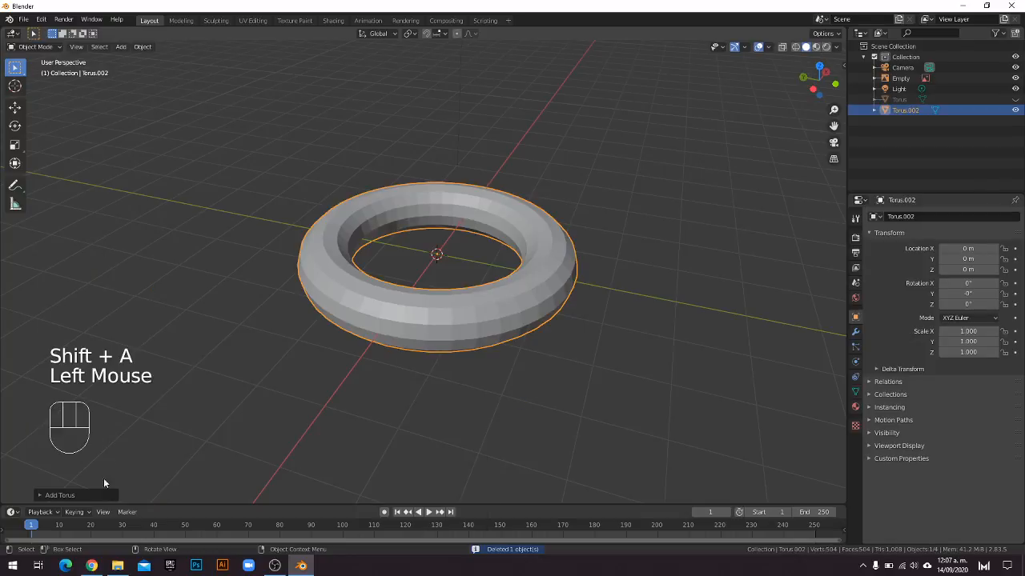
left_click(51, 497)
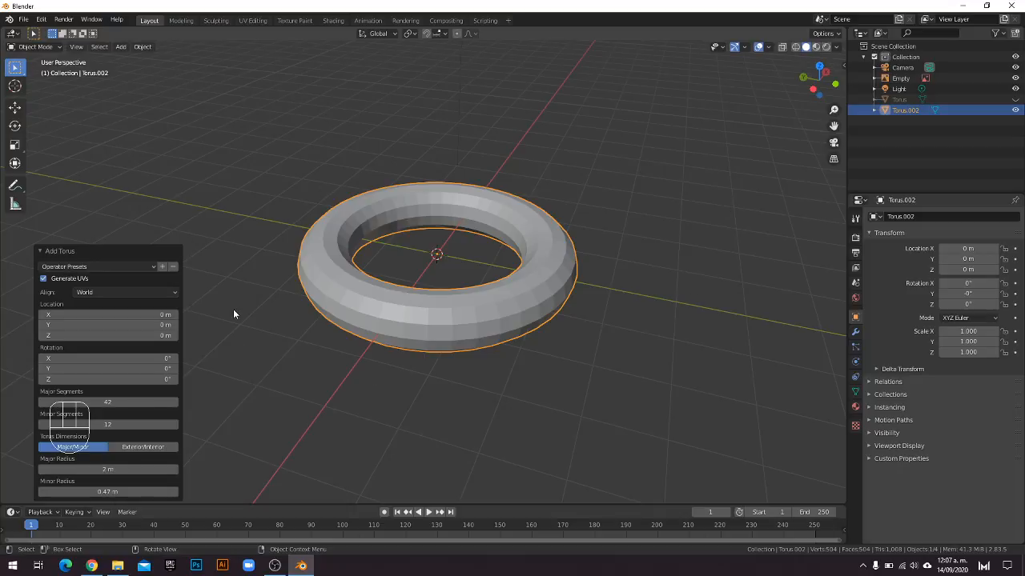
left_click(122, 252)
left_click(472, 376)
Delete the new thick torus and make the original thin torus visible again.
left_click(469, 333)
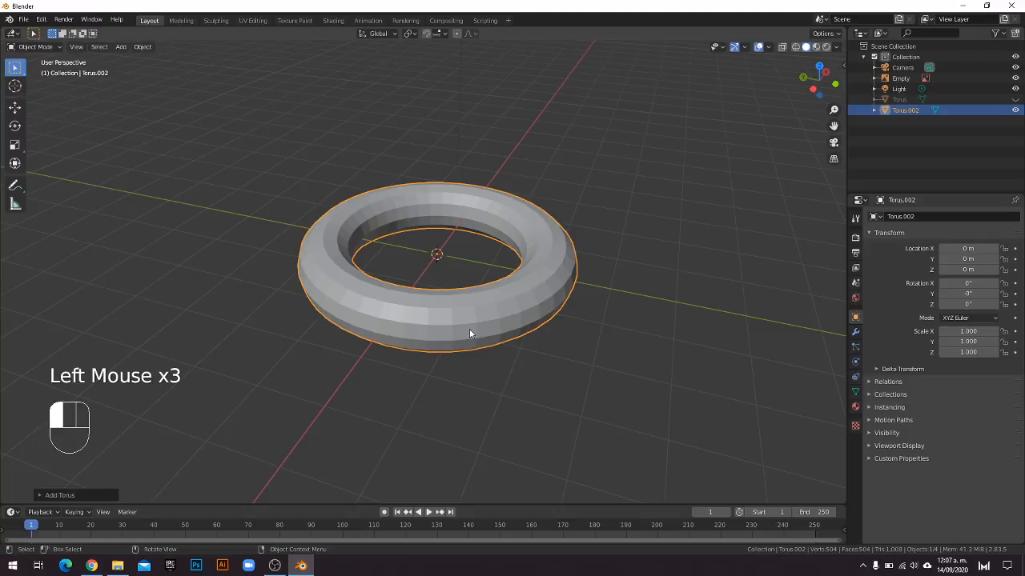
key("x")
left_click(469, 331)
left_click(1015, 99)
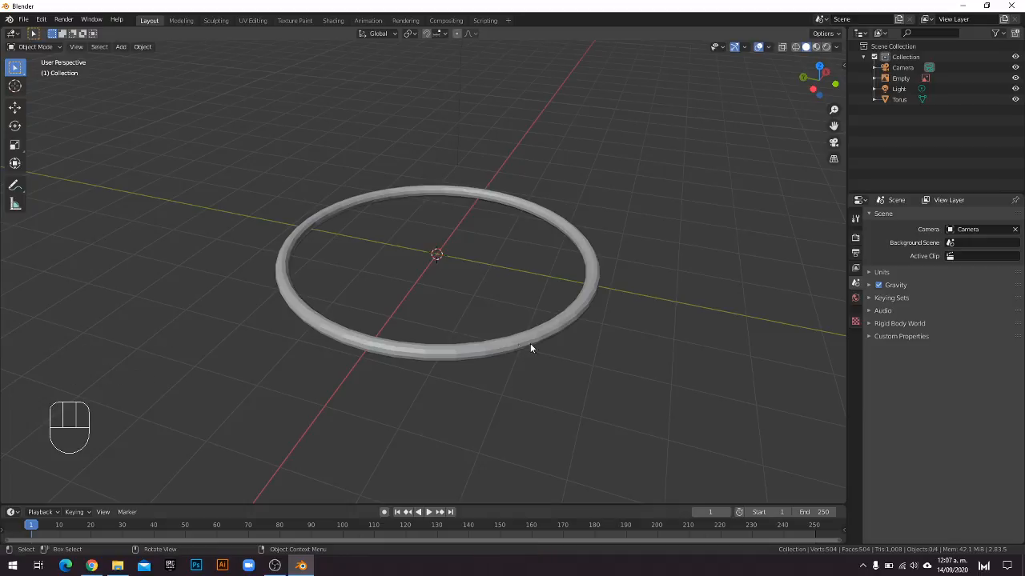
In top view, scale the torus to about 0.5 and move it over the lens in the reference image.
left_click(819, 66)
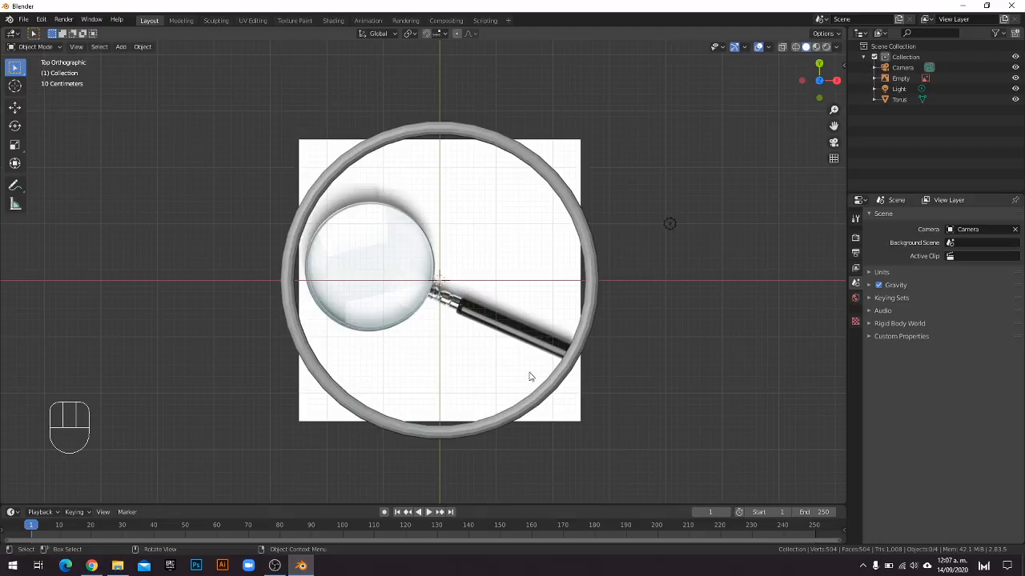
left_click(580, 341)
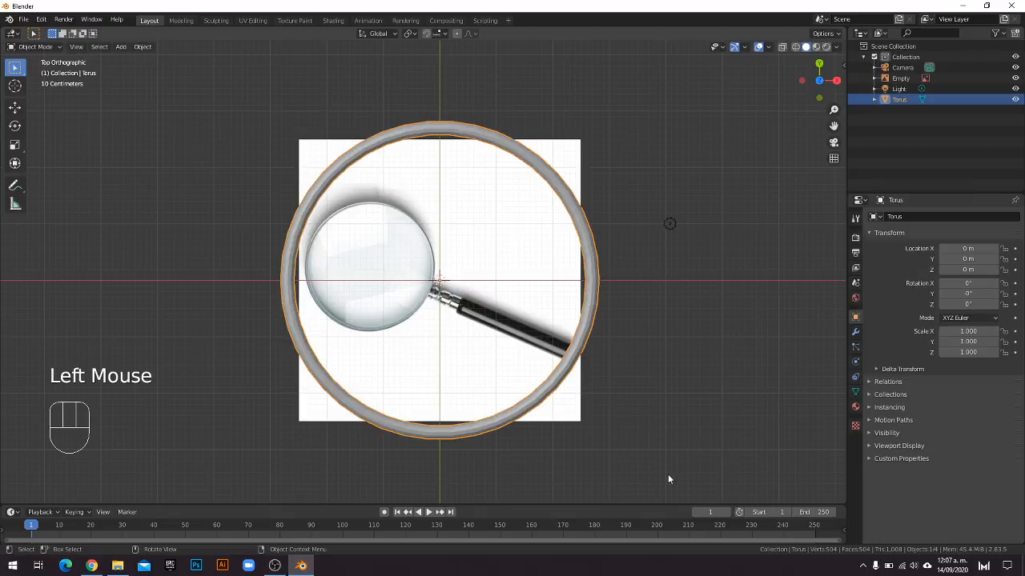
key("s")
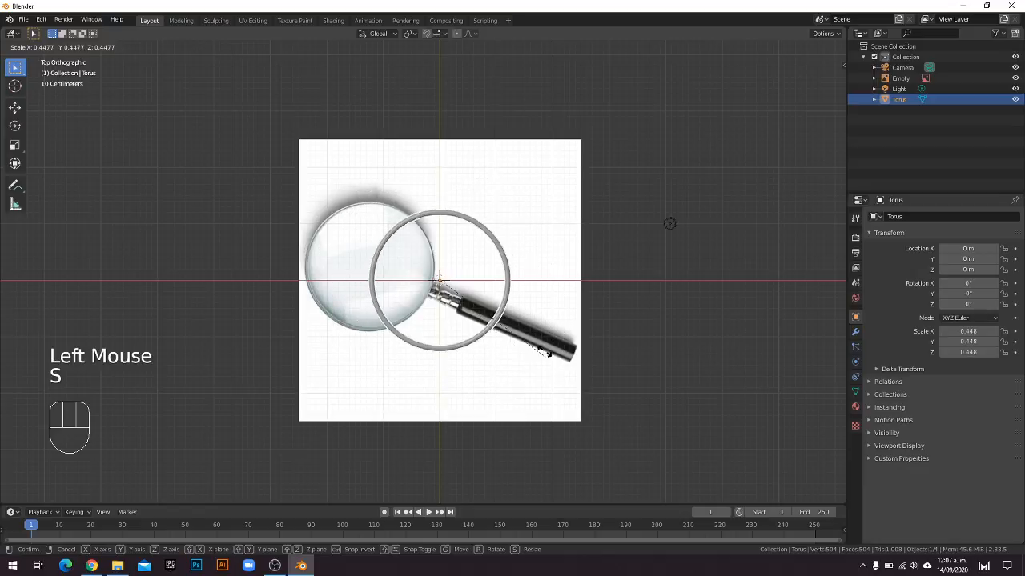
left_click(568, 355)
key("g")
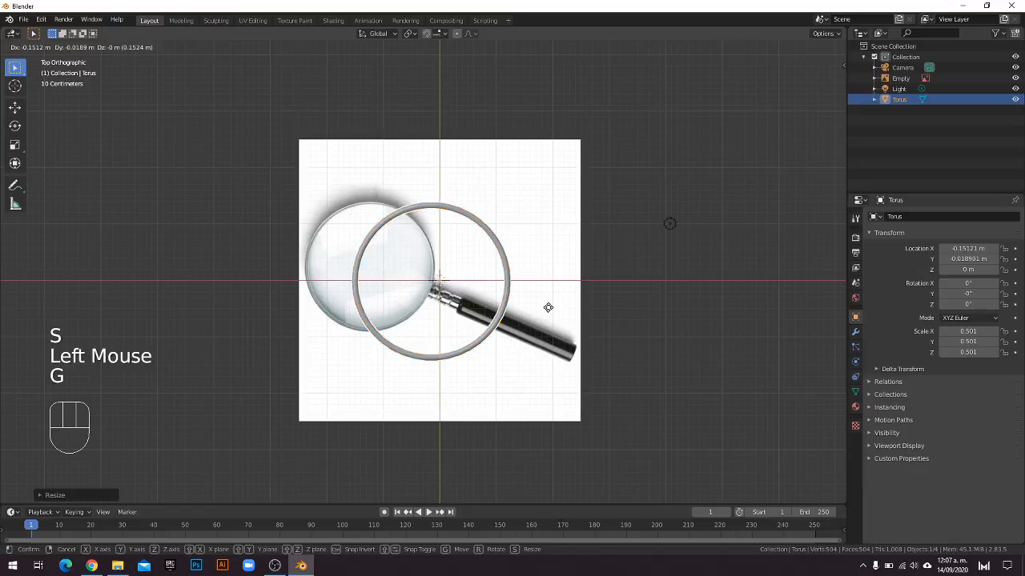
left_click(490, 343)
Fit the torus to the lens rim by scaling it to about 0.42 and moving it to about X -1.22 m, Y 0.26 m.
key("s")
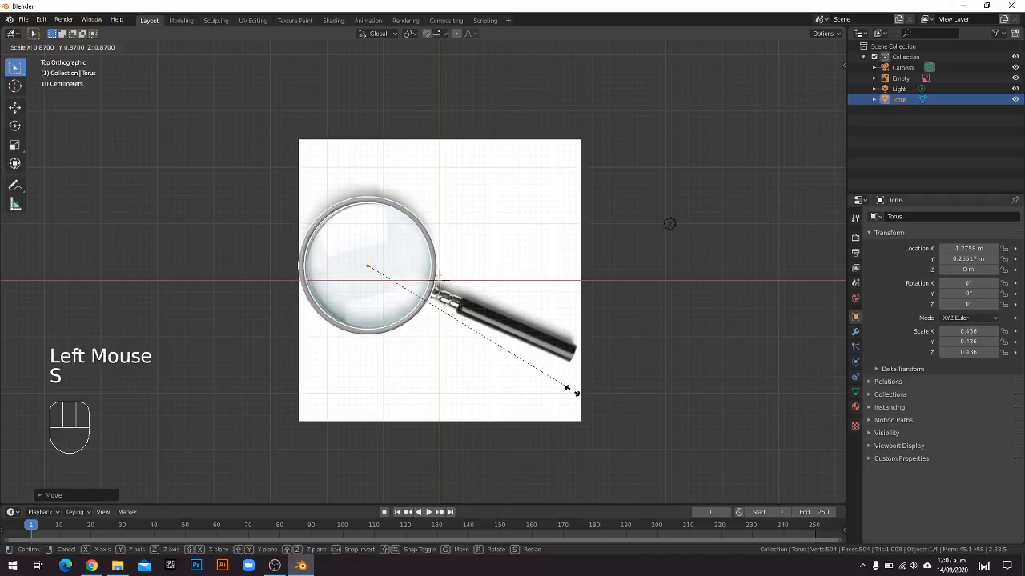
left_click(576, 392)
key("g")
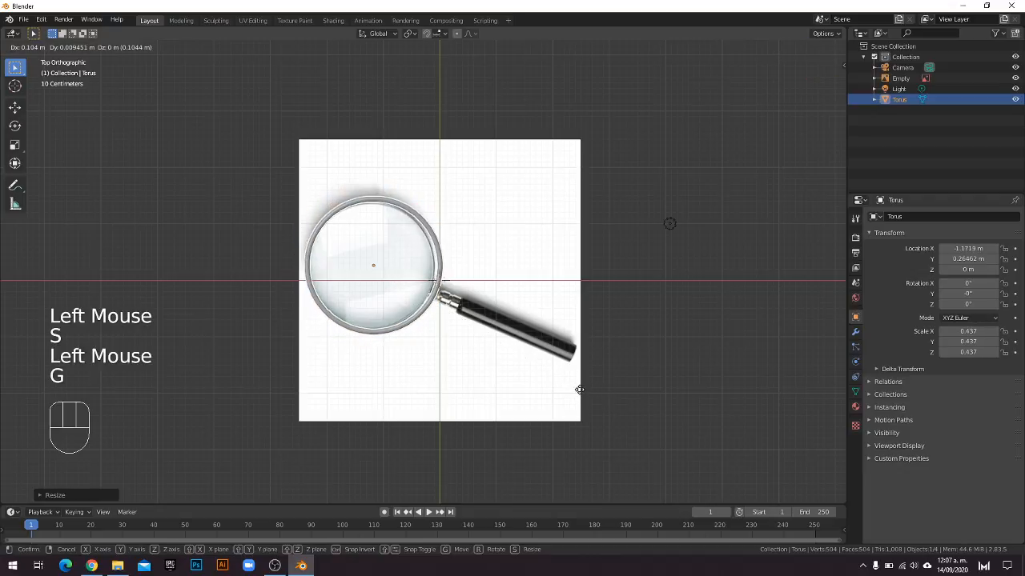
left_click(576, 389)
key("s")
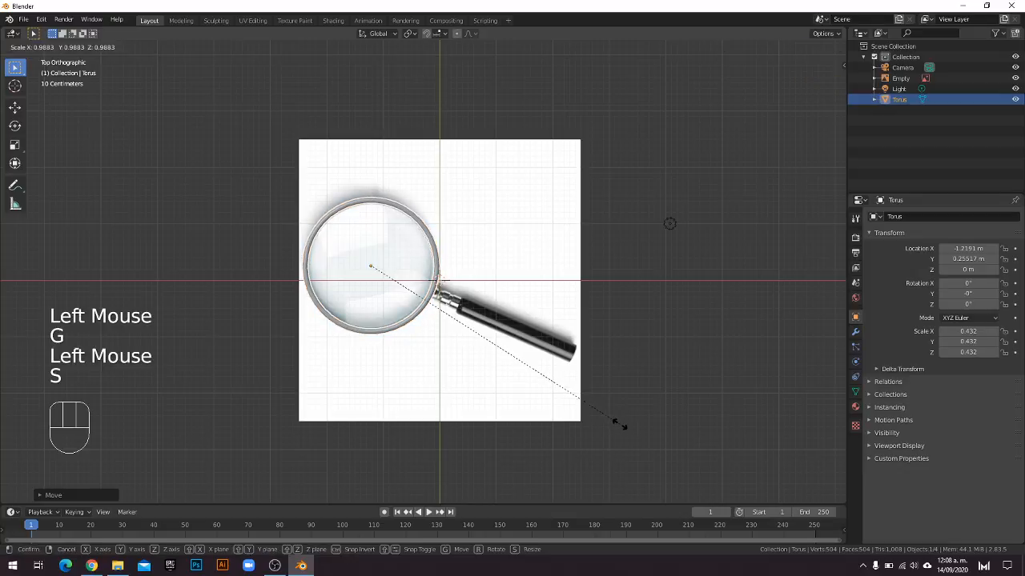
left_click(481, 366)
Examine the torus's fit against the reference lens up close, and check its thickness from the side.
scroll(481, 366, "up", 5)
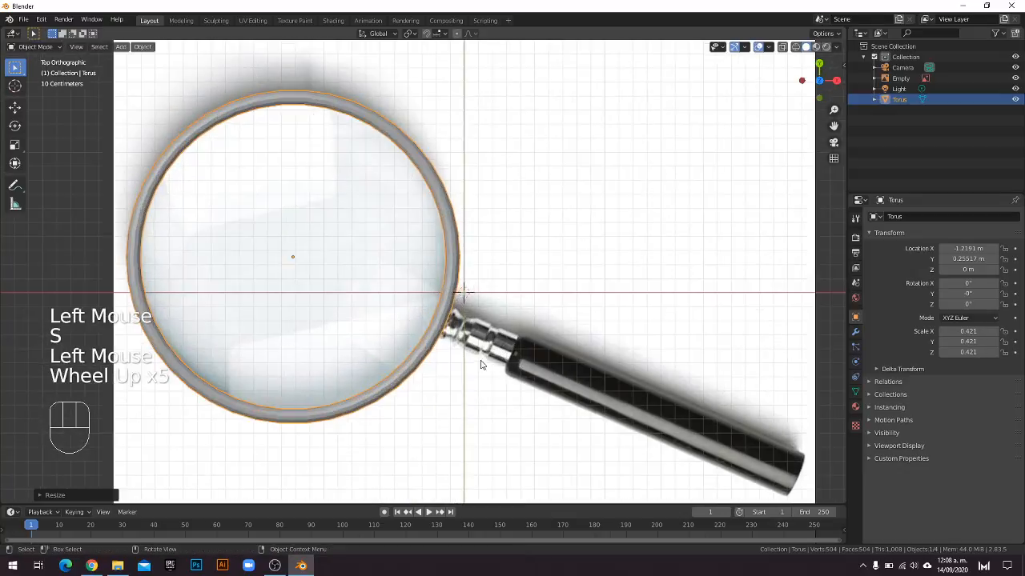
middle_click_drag(344, 303, 457, 270, "shift")
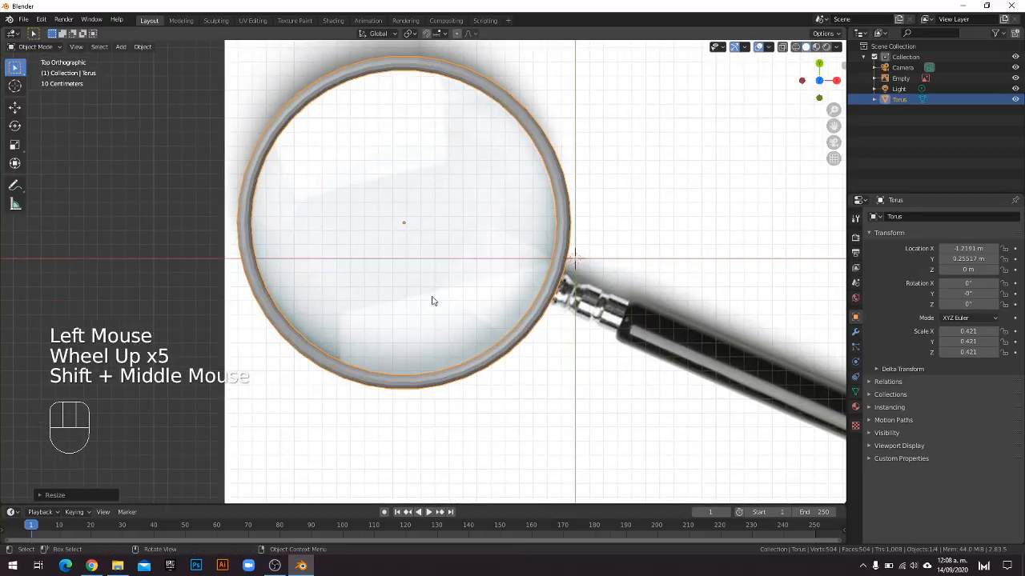
scroll(437, 297, "down", 3)
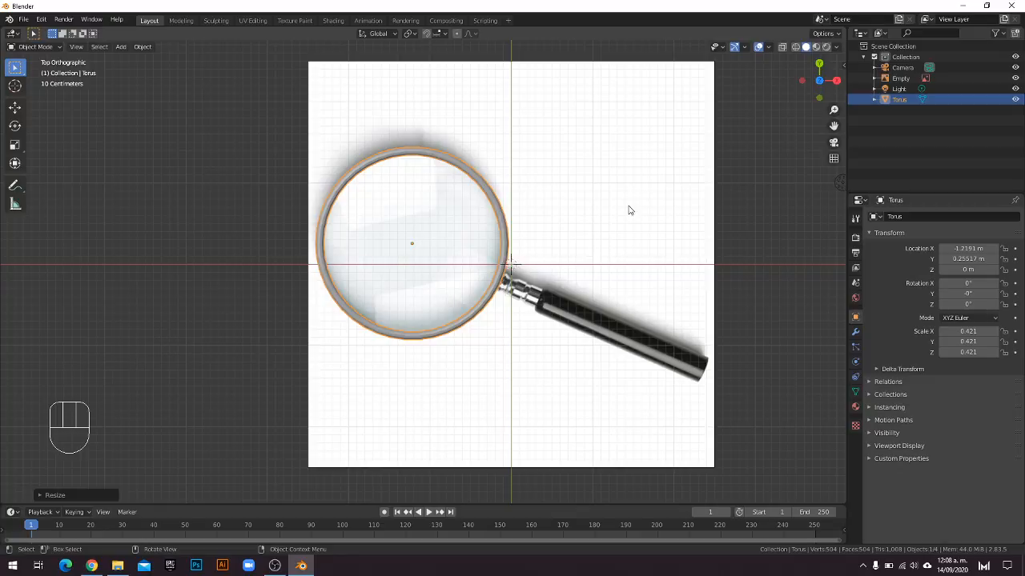
middle_click_drag(437, 212, 681, 184)
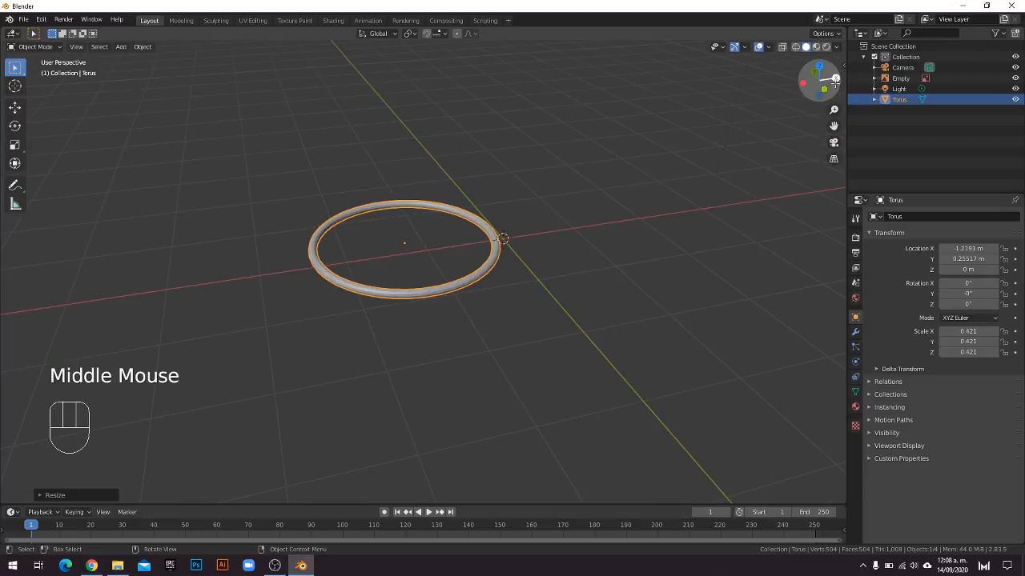
left_click(835, 78)
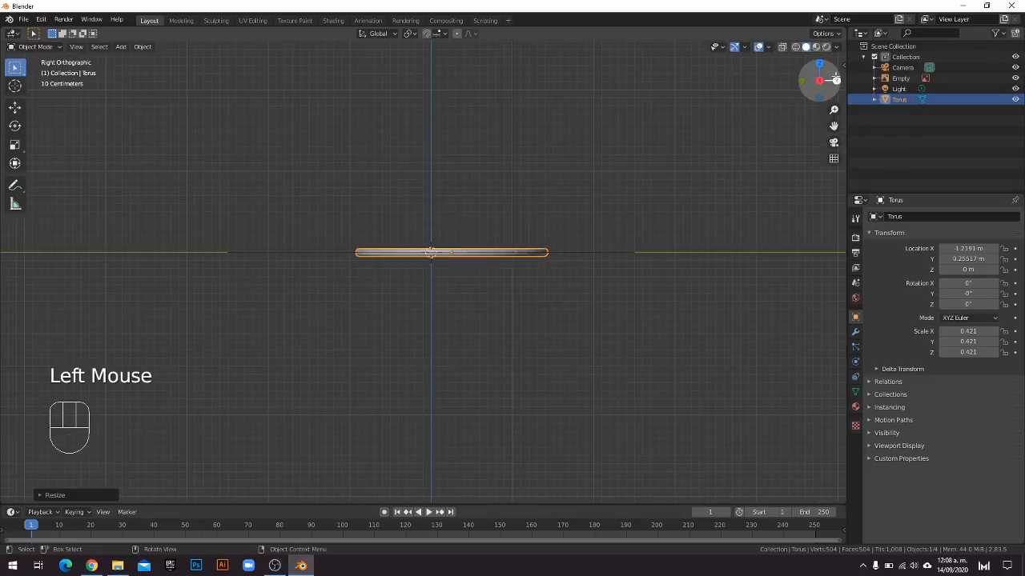
scroll(579, 264, "up", 4)
left_click_drag(819, 76, 822, 66)
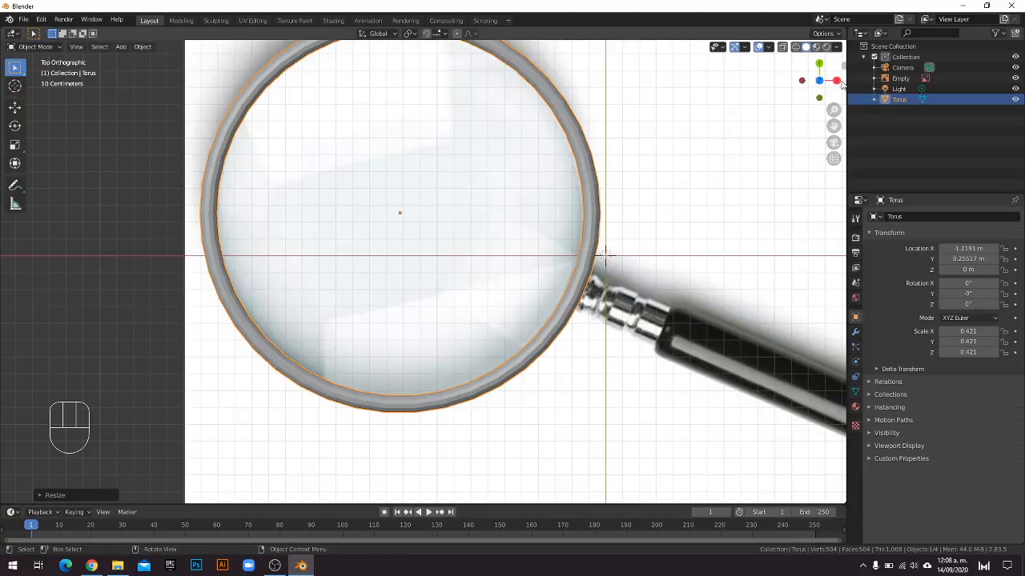
left_click_drag(841, 83, 837, 82)
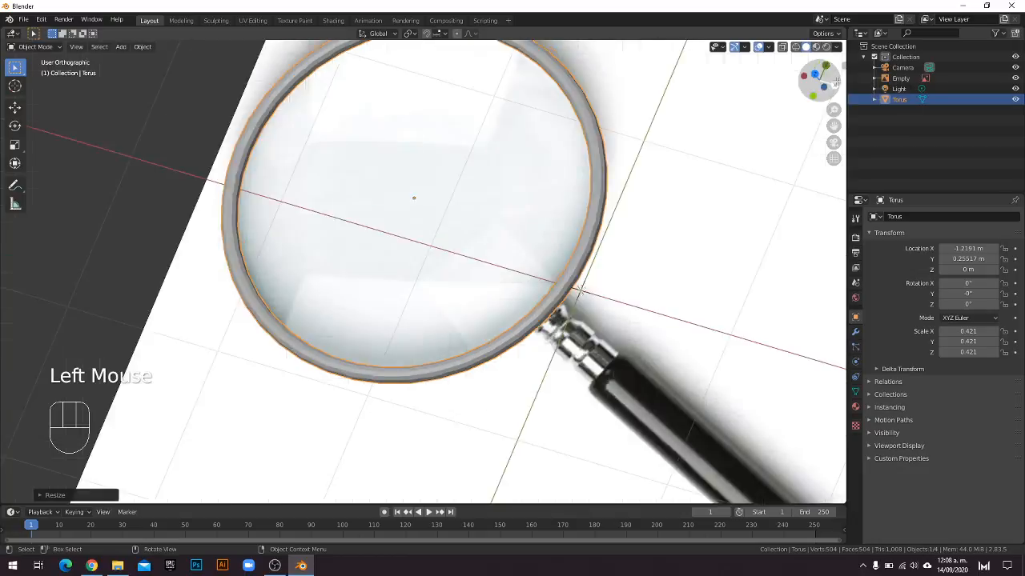
From the right side view, thicken the torus by scaling it along Z only to about 0.774.
left_click(804, 75)
scroll(462, 299, "up", 2)
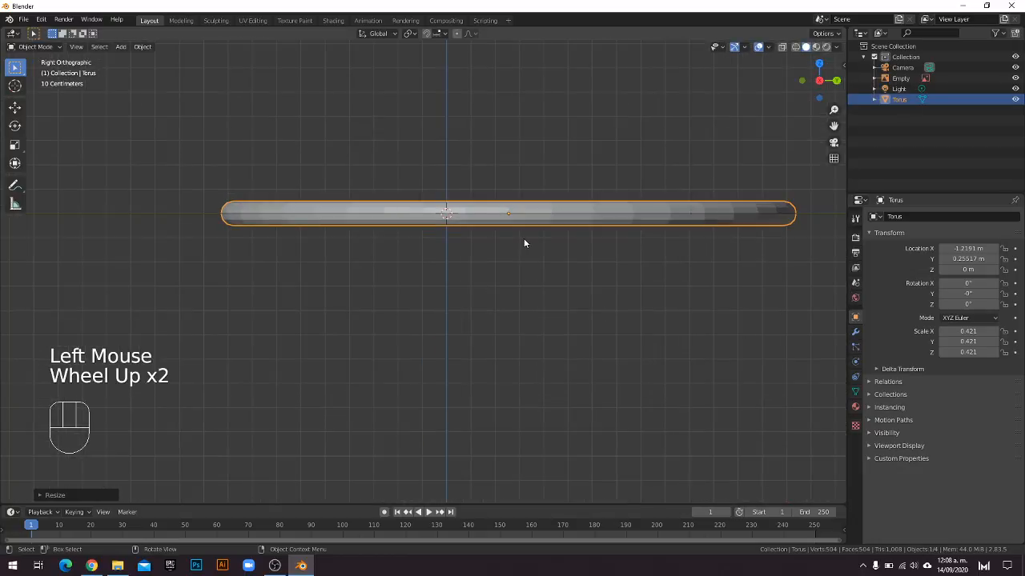
middle_click_drag(525, 244, 480, 270, "shift")
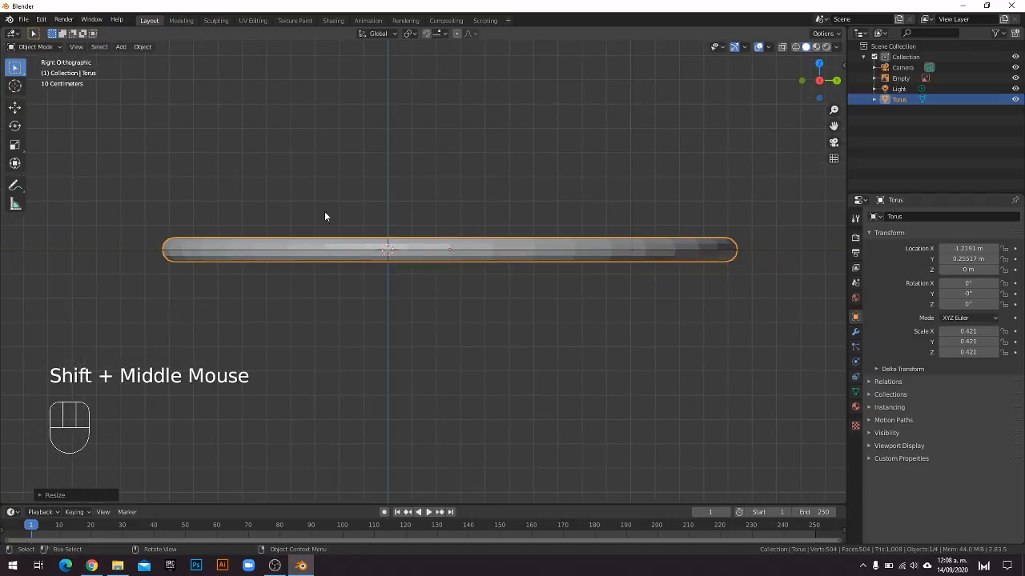
left_click(15, 144)
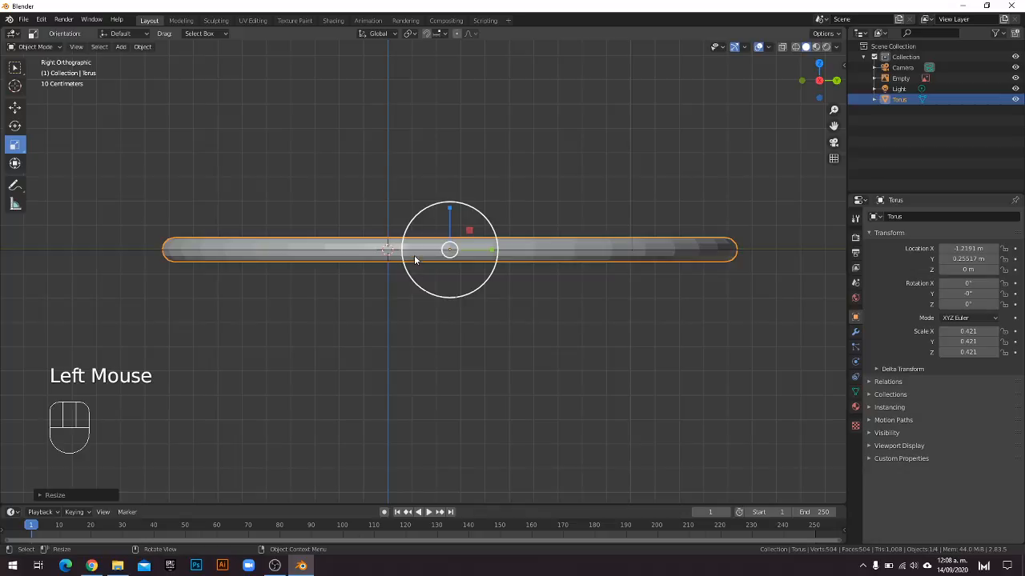
left_click(453, 209)
left_click_drag(453, 210, 456, 160)
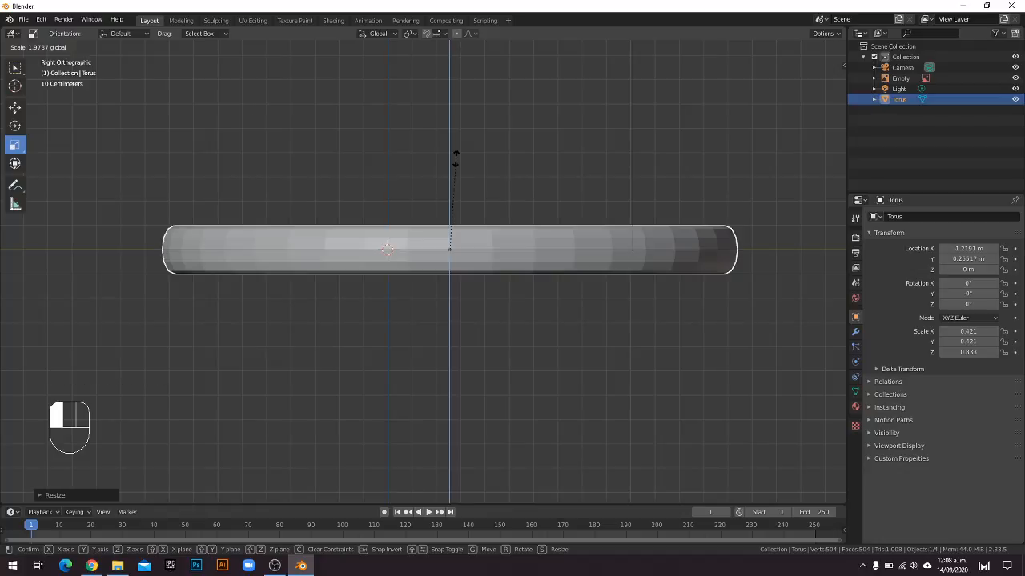
left_click(455, 157)
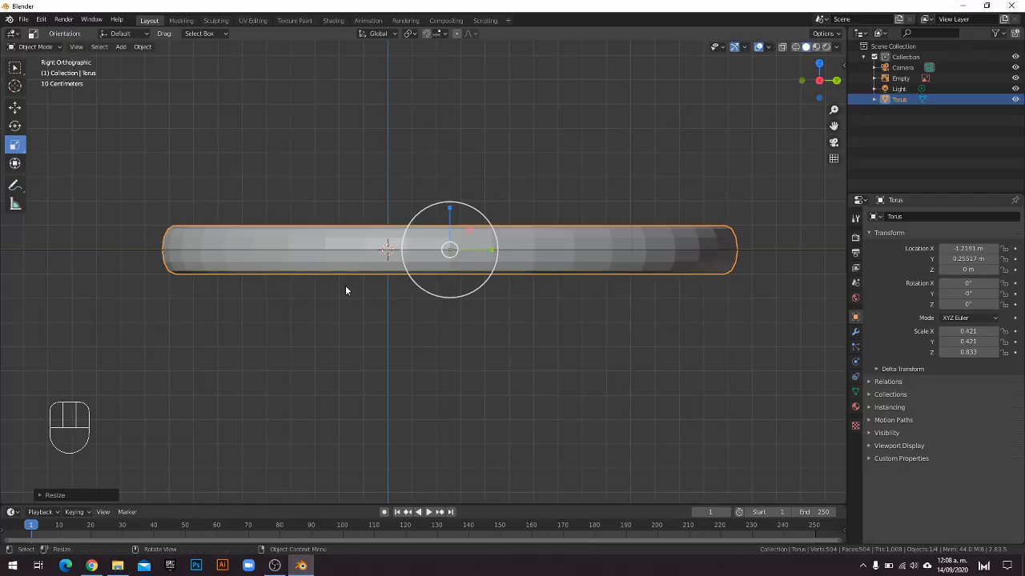
key("ctrl+z")
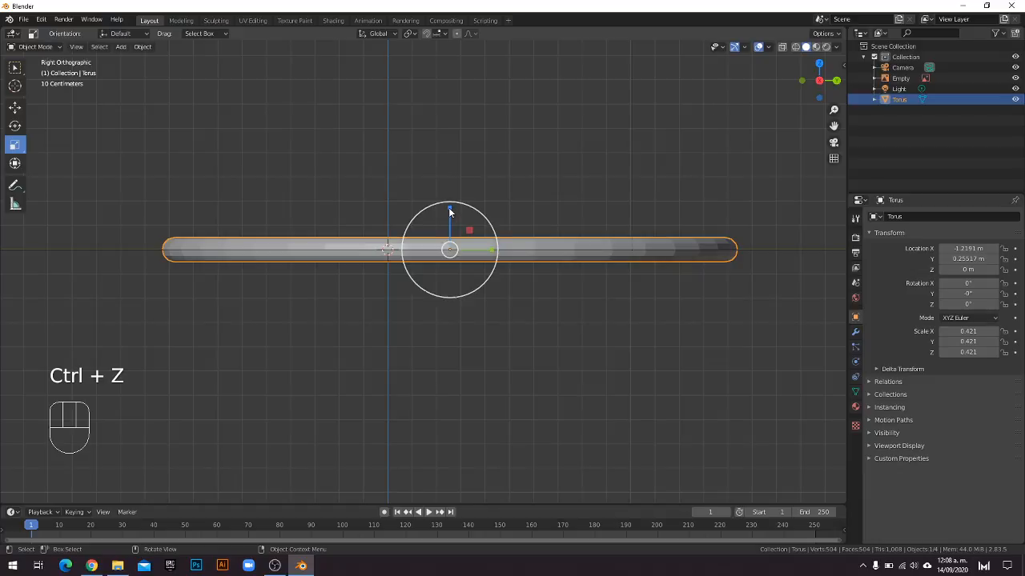
left_click_drag(449, 212, 446, 164)
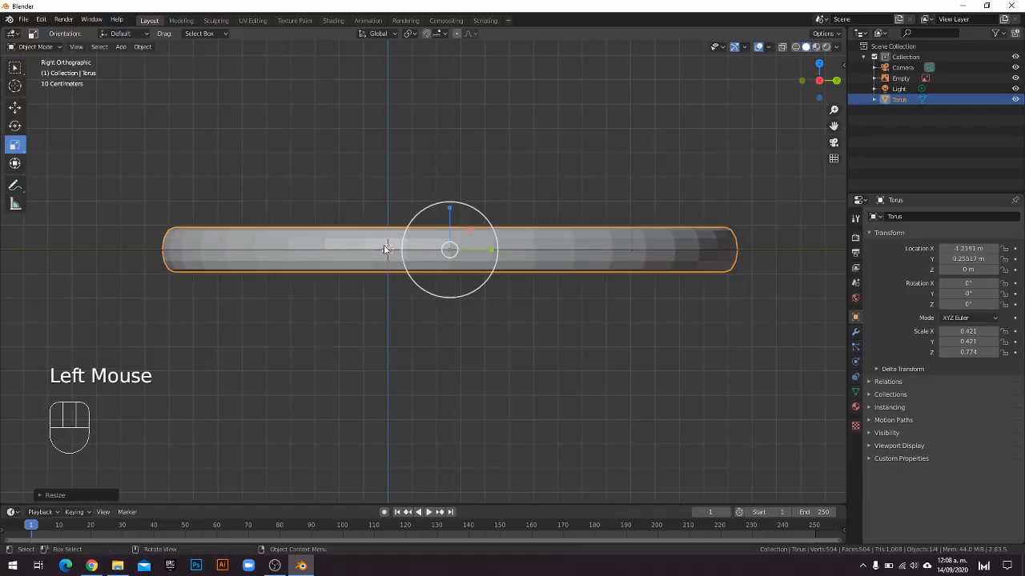
middle_click_drag(508, 224, 503, 325)
scroll(538, 310, "down", 5)
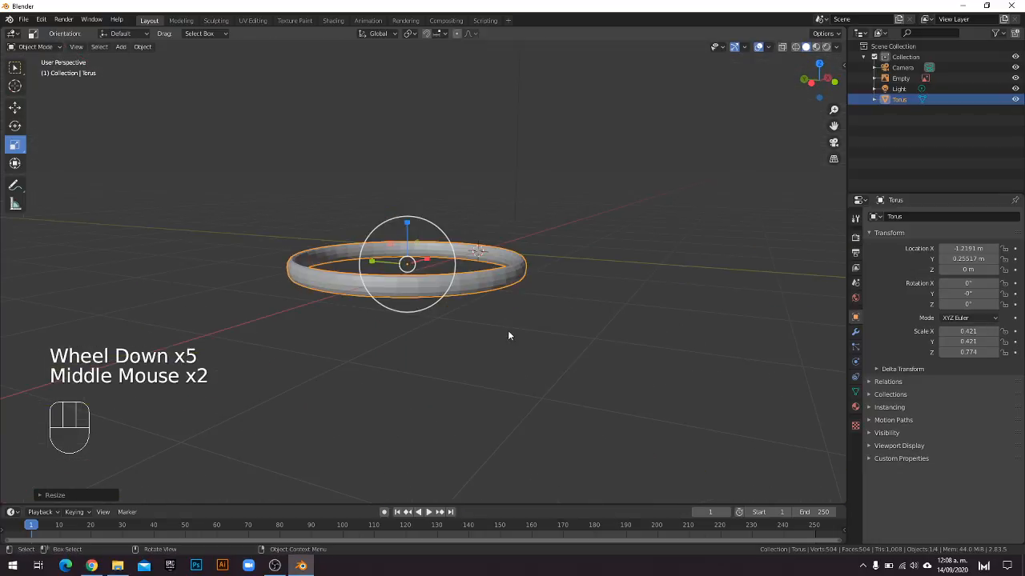
Compare the rim with the reference image from the top, and add a cylinder mesh at the world origin.
left_click(819, 63)
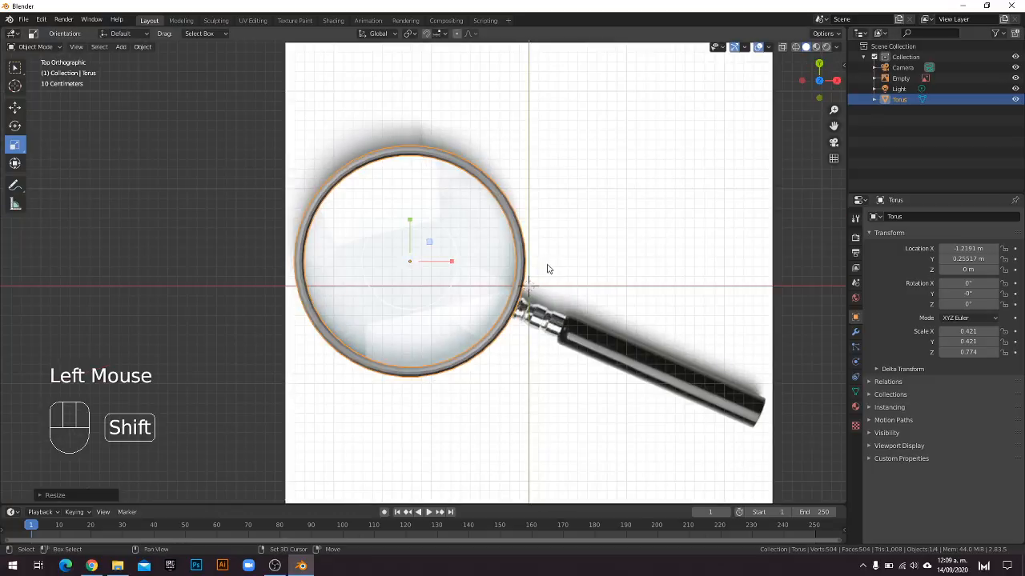
middle_click_drag(556, 252, 520, 222, "shift")
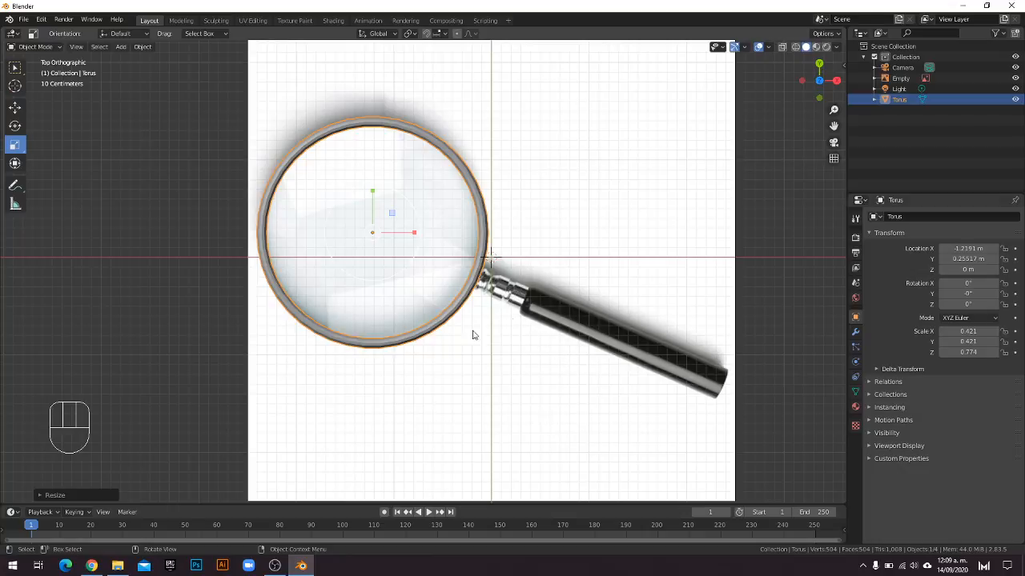
middle_click_drag(390, 298, 430, 268)
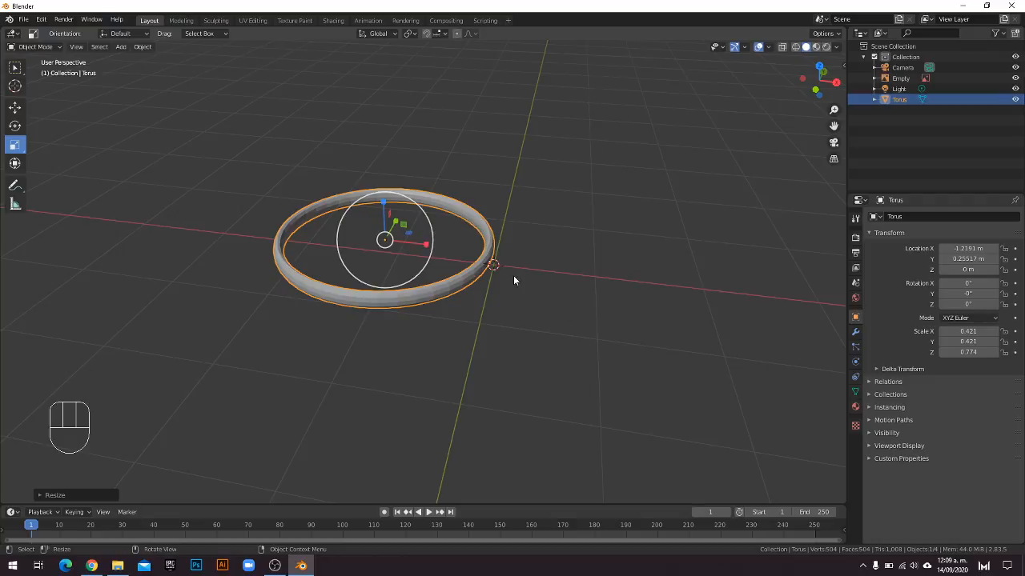
key("shift+a")
mouse_move(514, 277)
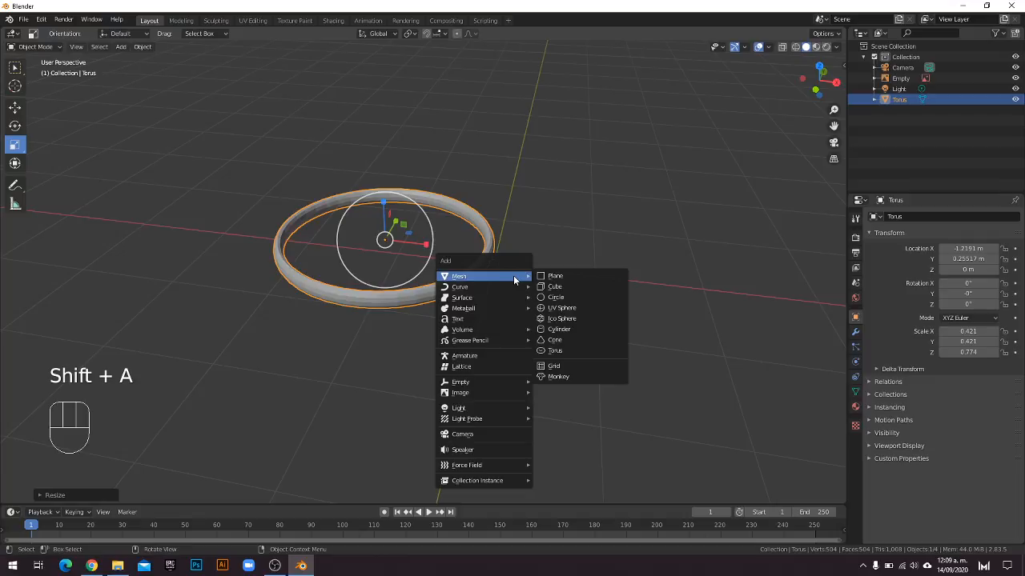
left_click(560, 329)
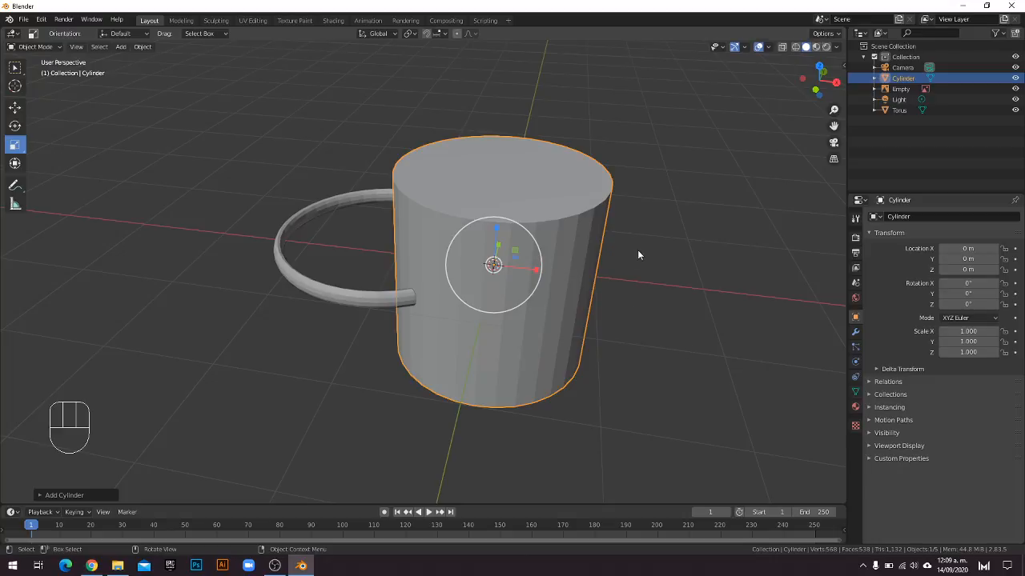
middle_click_drag(554, 274, 611, 291)
middle_click_drag(682, 332, 704, 309)
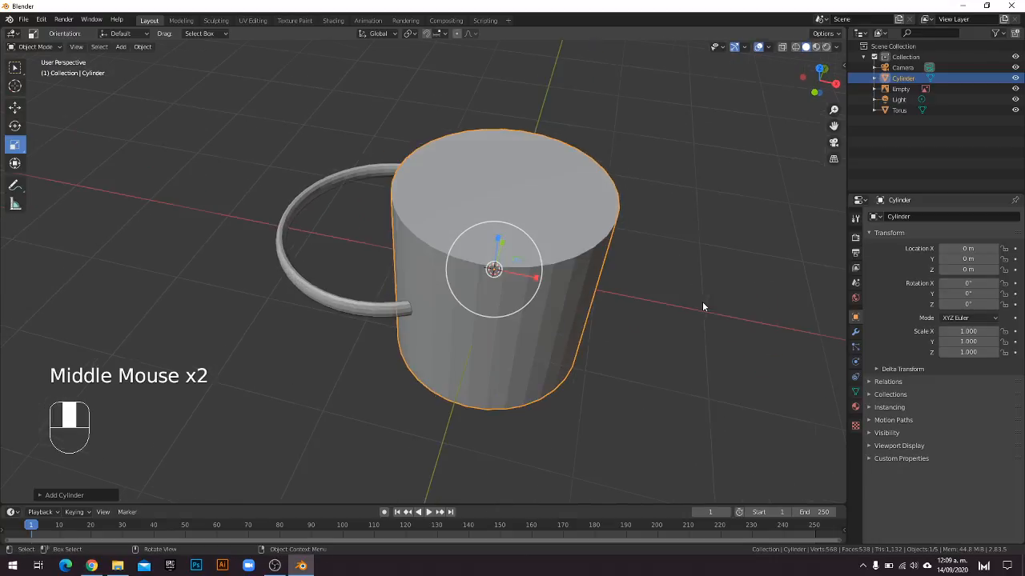
Try scaling the cylinder uniformly and along single axes, and undo the single-axis changes.
key("s")
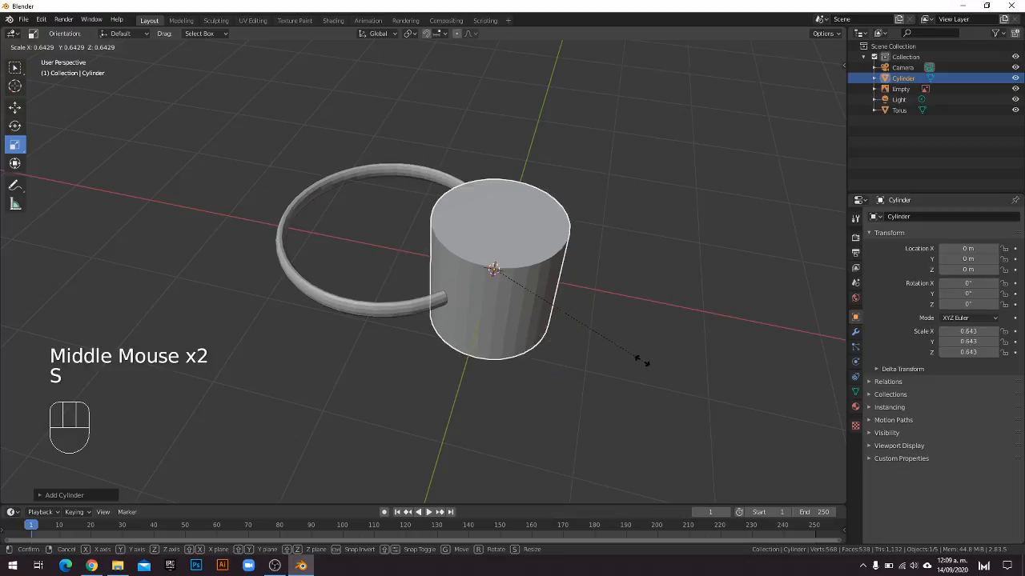
key("Escape")
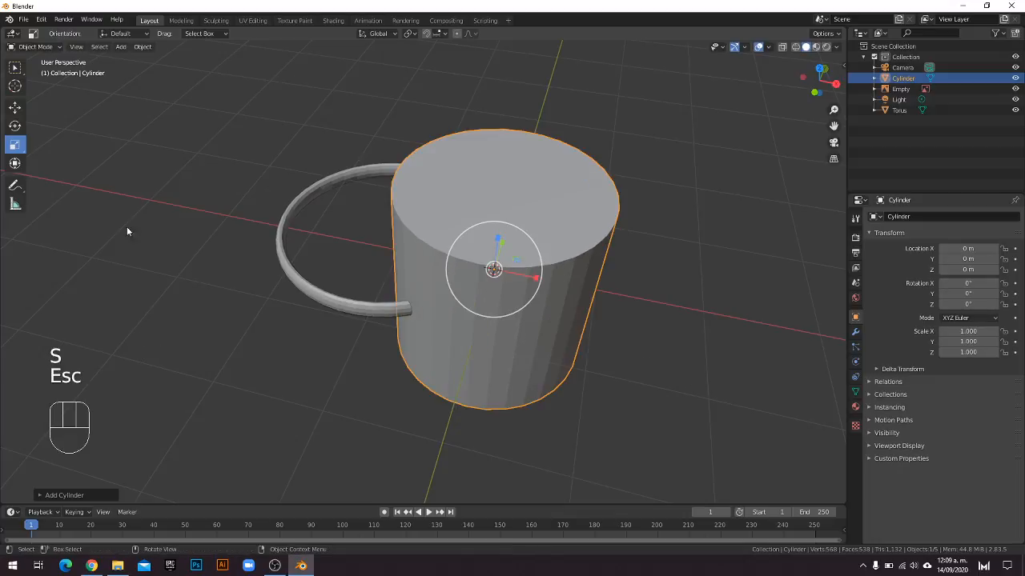
left_click(14, 147)
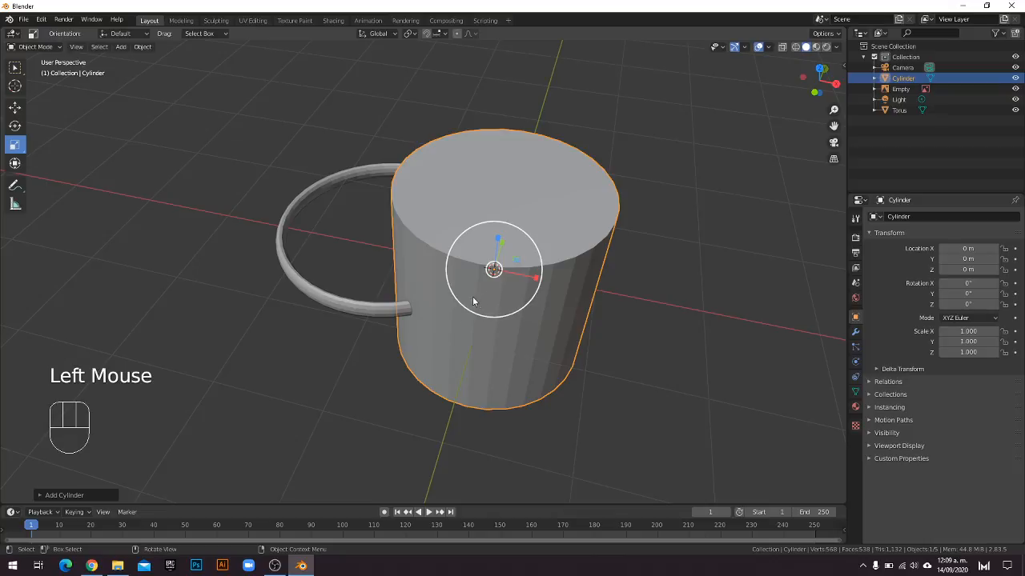
mouse_move(480, 294)
left_mouse_down()
mouse_move(469, 287)
mouse_move(478, 277)
mouse_move(469, 286)
left_mouse_up()
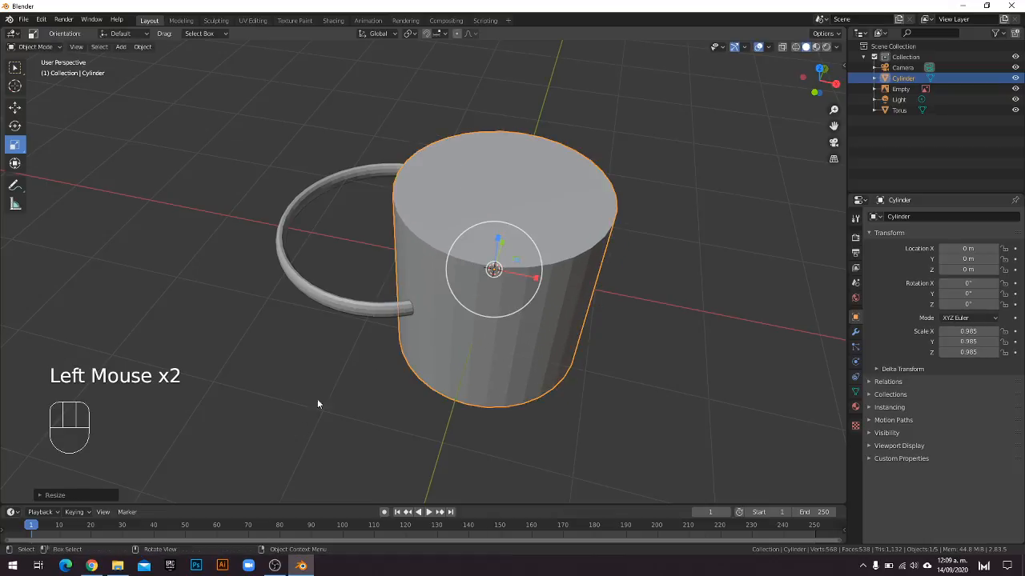
left_click_drag(334, 415, 288, 391)
left_click(470, 319)
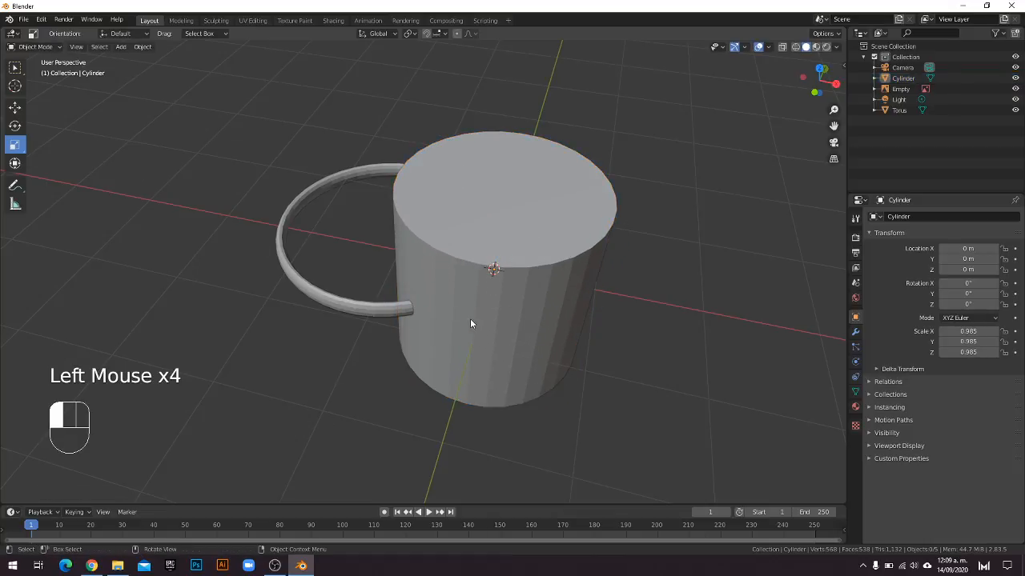
left_click_drag(468, 282, 524, 312)
key("ctrl+z")
key("ctrl+z")
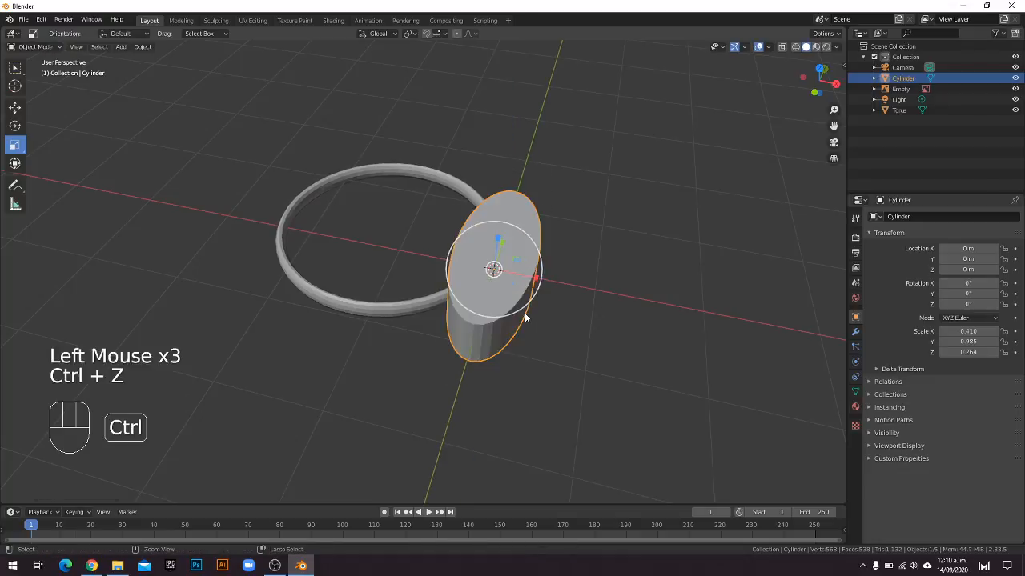
key("ctrl+z")
key("ctrl+z")
key("ctrl+z")
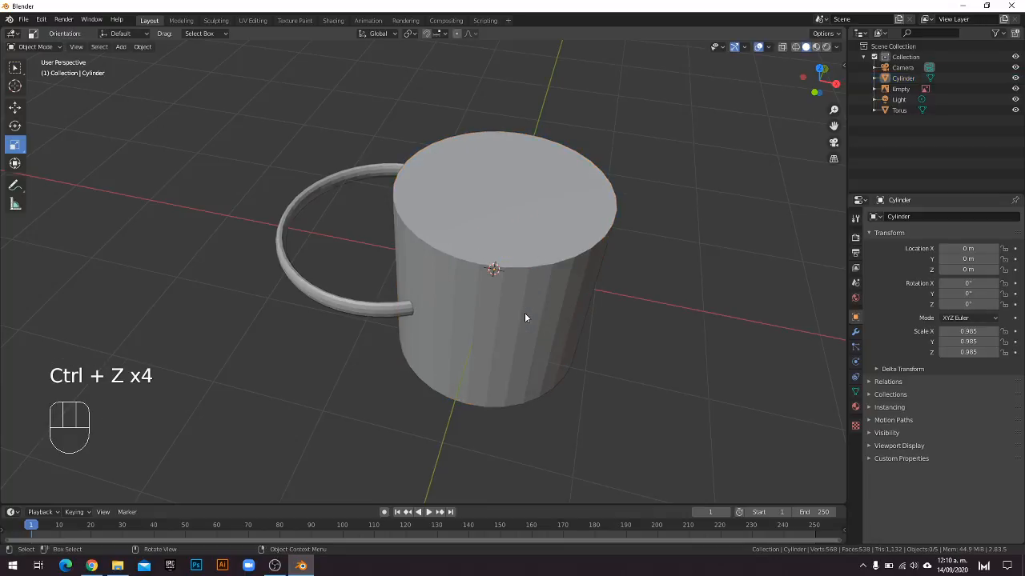
left_click(544, 290)
key("ctrl+z")
key("ctrl+z")
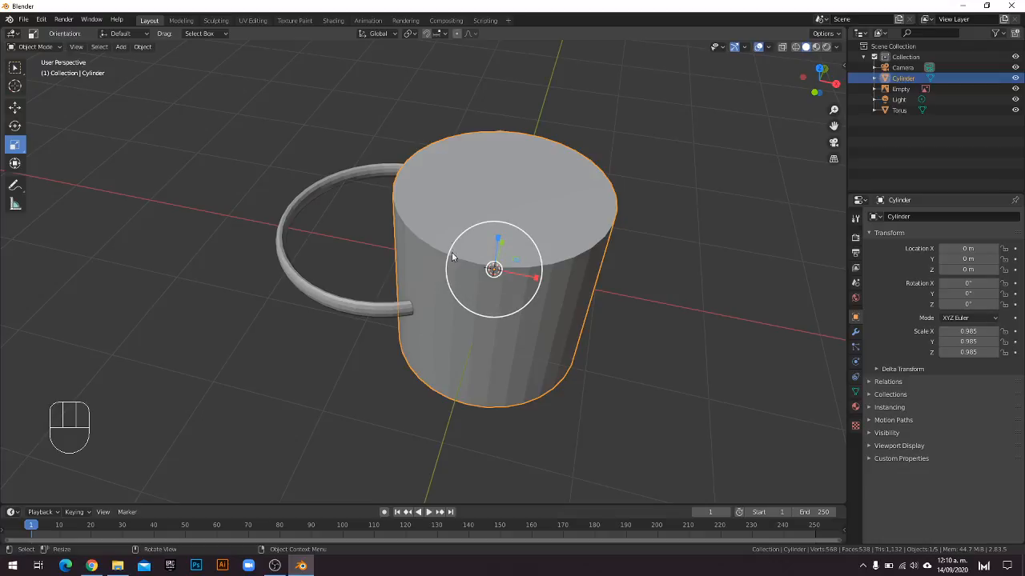
Scale the cylinder down uniformly to about 0.216.
left_click_drag(466, 296, 488, 282)
scroll(508, 360, "up", 2)
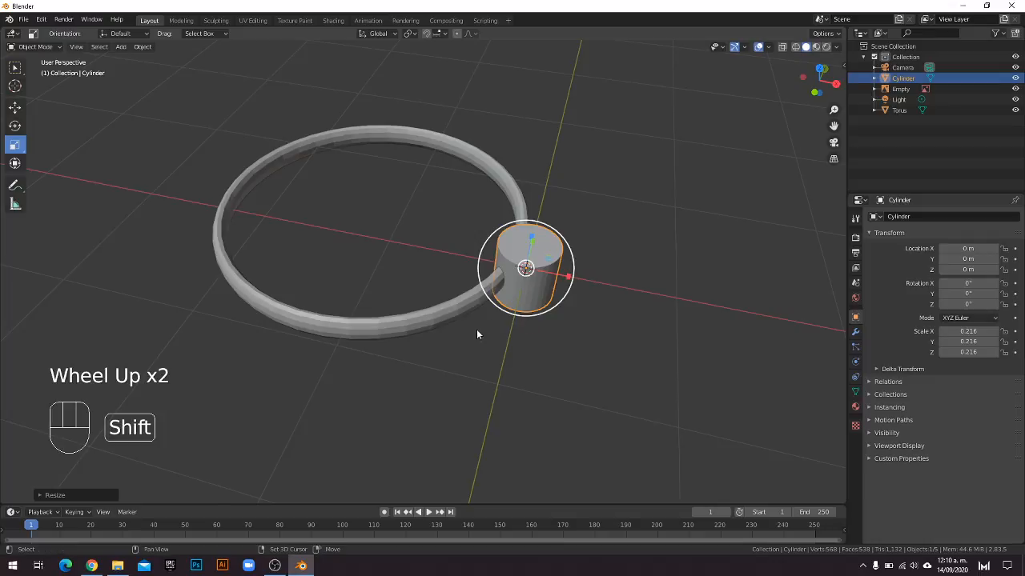
middle_click_drag(477, 329, 496, 297, "shift")
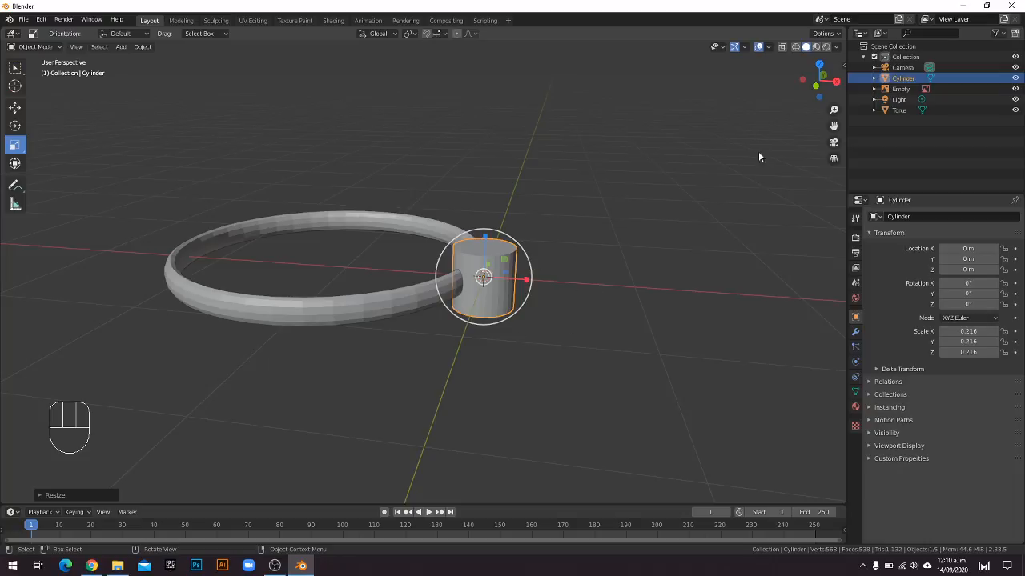
mouse_move(671, 229)
middle_mouse_down()
mouse_move(656, 268)
mouse_move(645, 254)
mouse_move(677, 216)
middle_mouse_up()
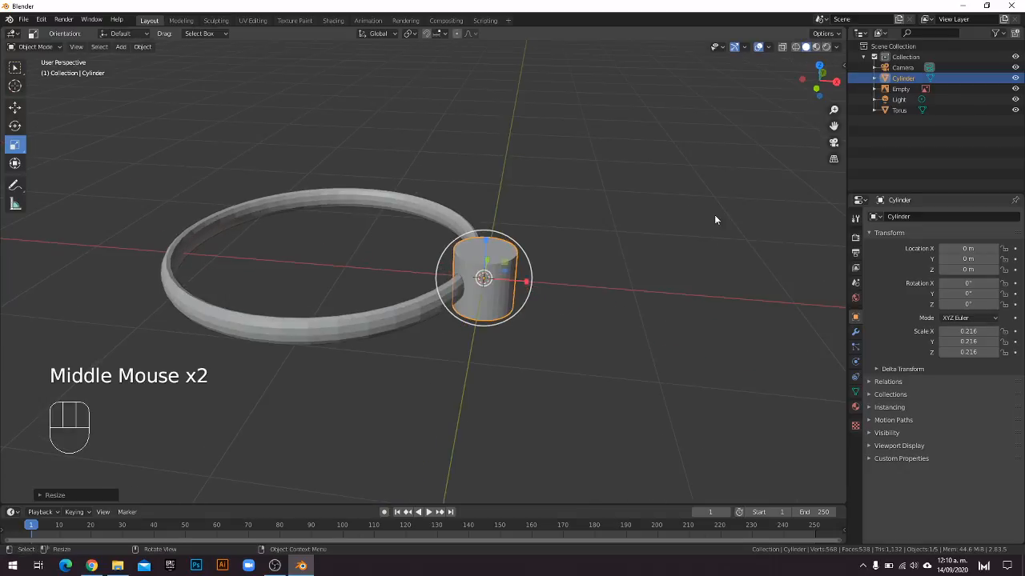
Check the cylinder's position against the rim from the right and front orthographic views.
left_click(840, 85)
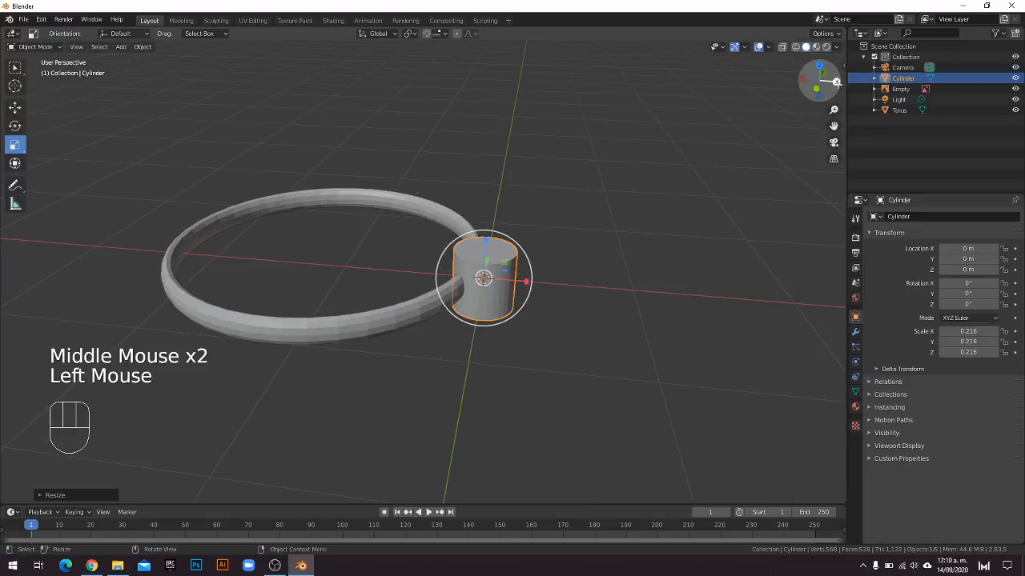
left_click(120, 47)
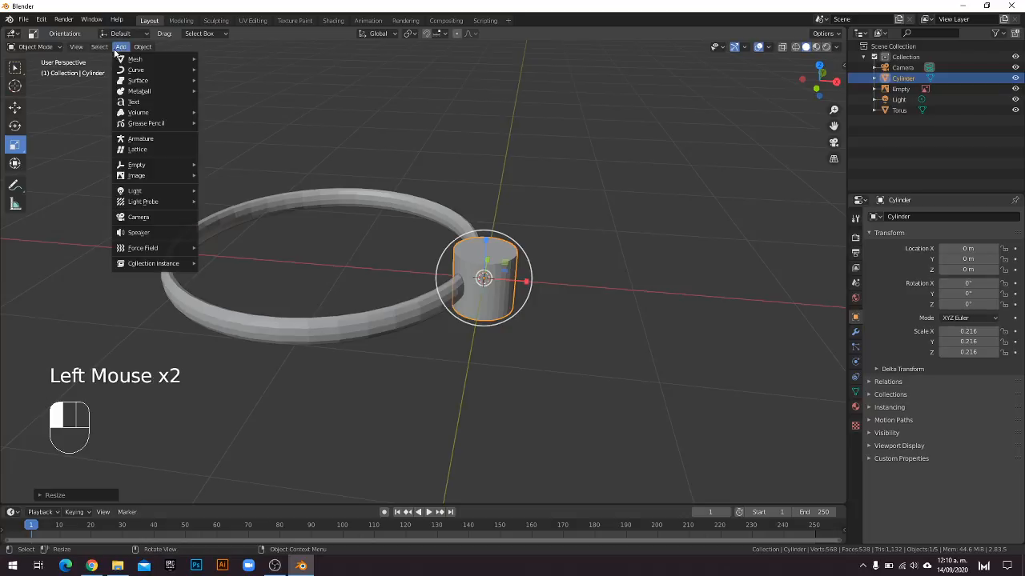
left_click(74, 47)
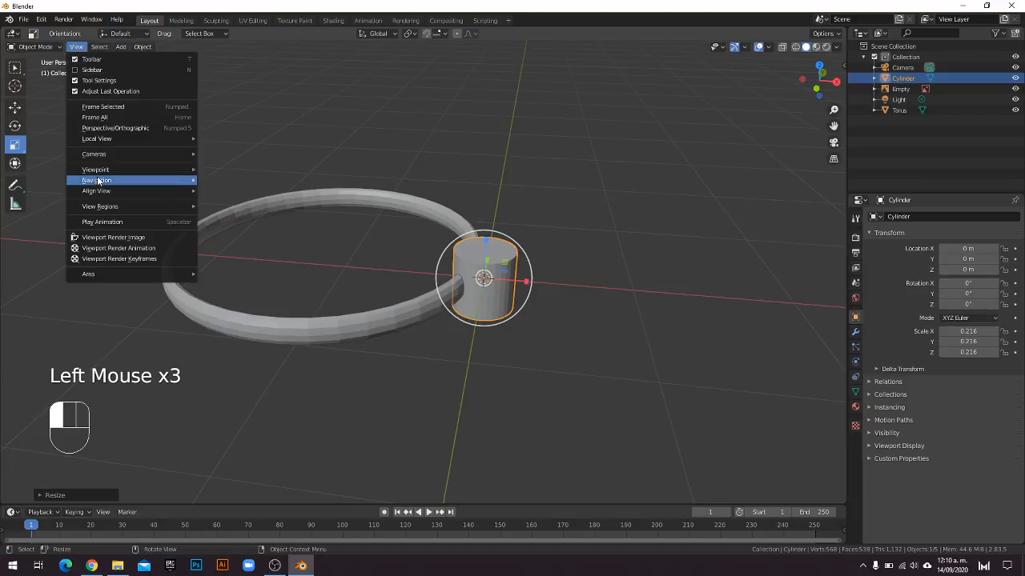
mouse_move(95, 171)
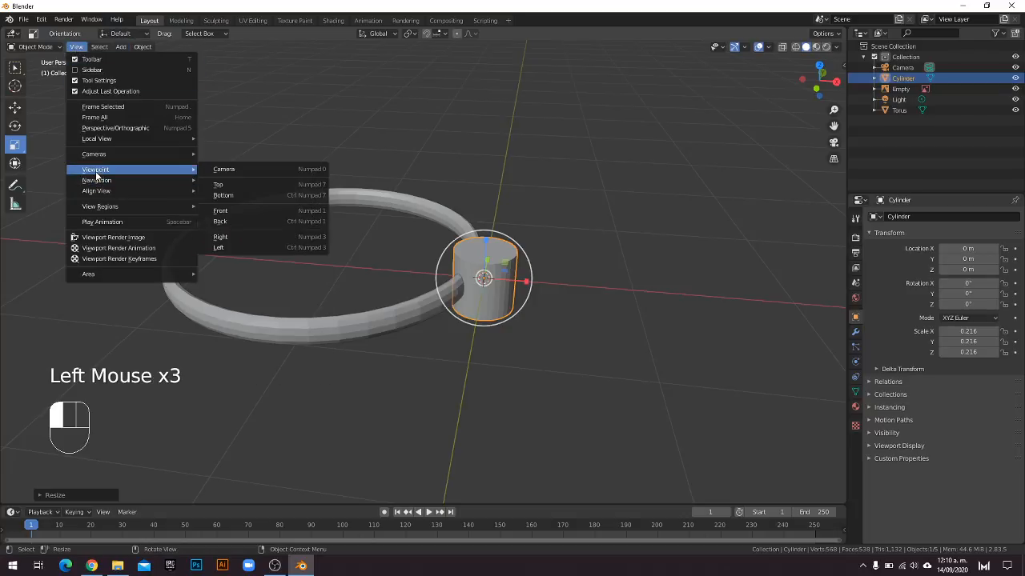
left_click(236, 237)
scroll(517, 305, "up", 1)
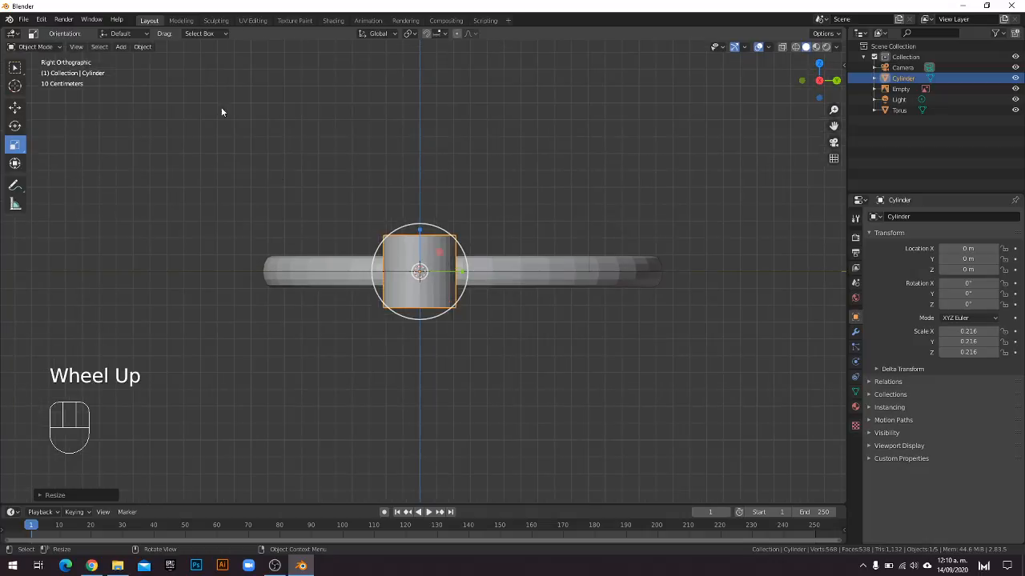
left_click(77, 47)
mouse_move(124, 174)
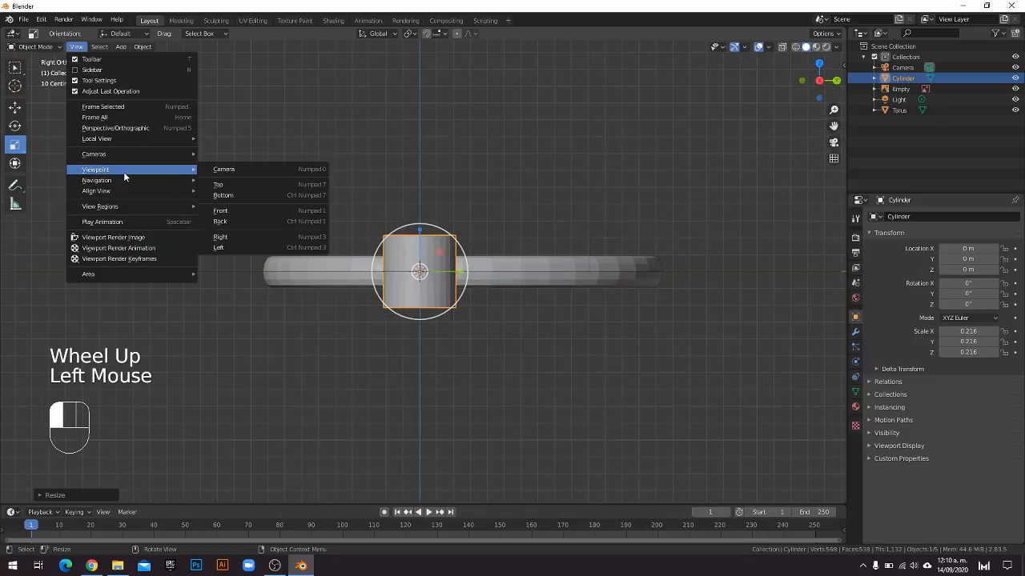
left_click(221, 211)
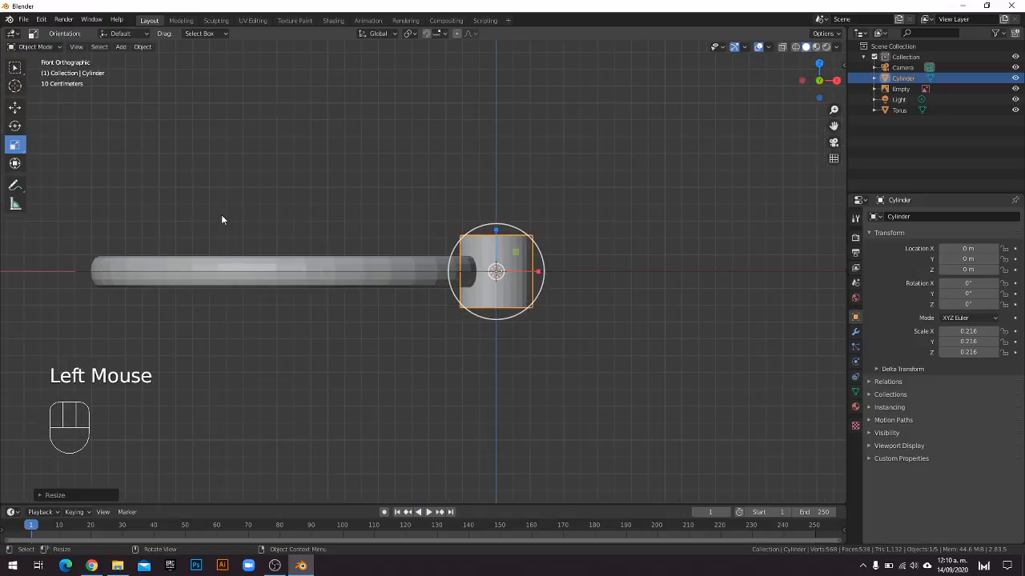
middle_click_drag(521, 274, 496, 273, "shift")
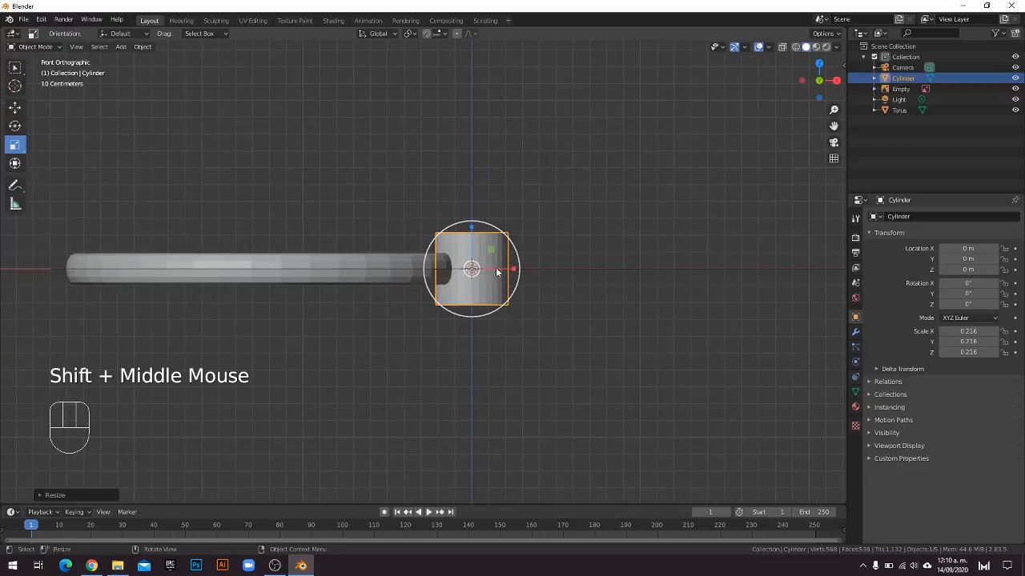
Try rotating the cylinder about the Y axis with the Rotate tool in the front view, and undo the rotation.
left_click(15, 107)
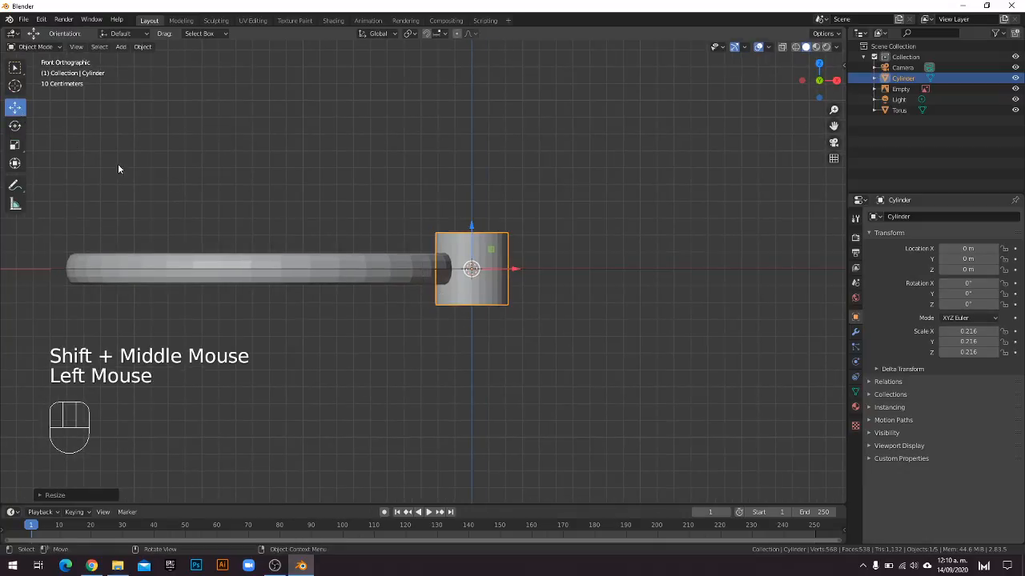
left_click(15, 125)
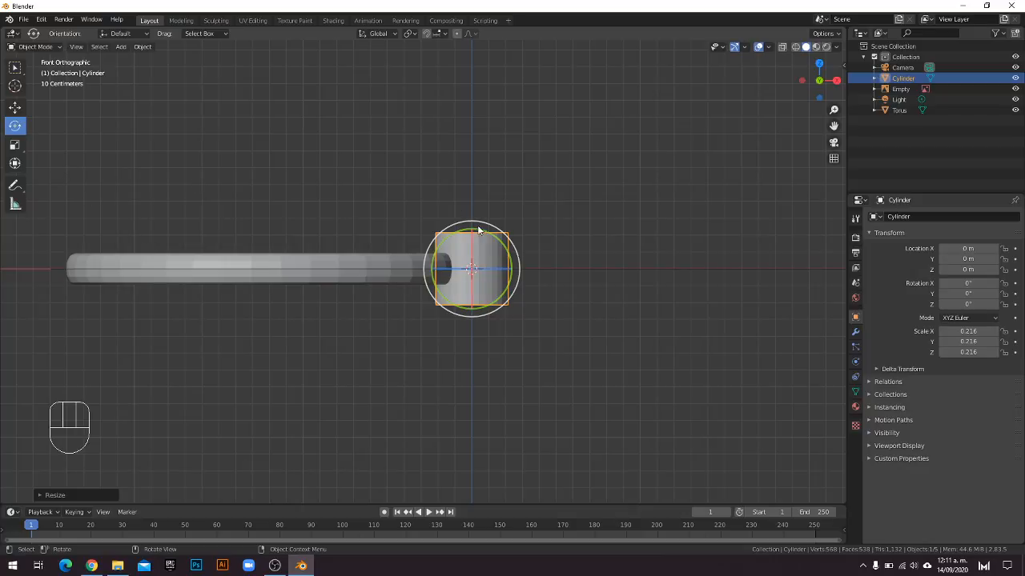
left_click_drag(501, 246, 512, 224)
key("ctrl+z")
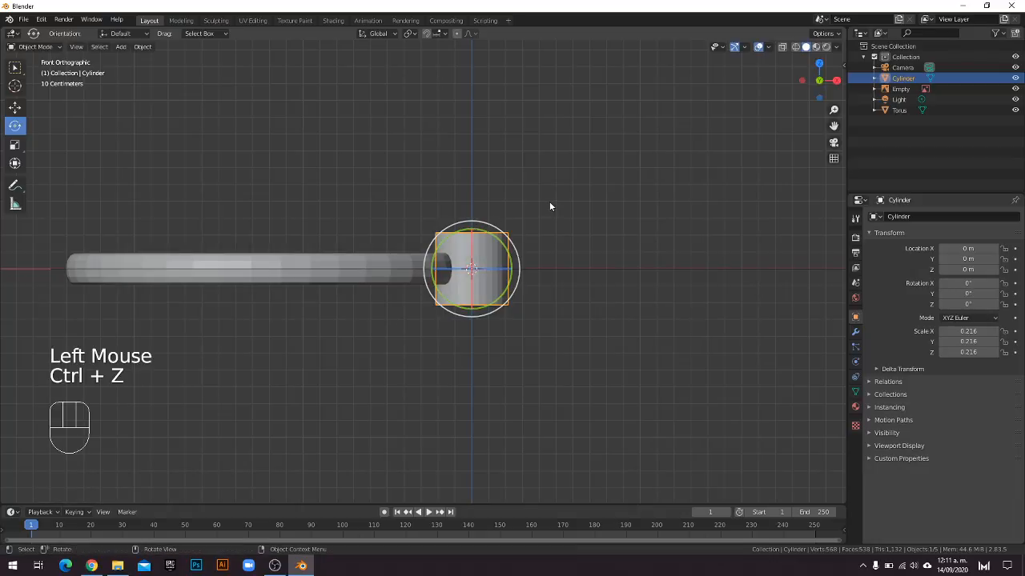
Switch back to the Select Box tool and view the cylinder and rim in perspective.
left_click(212, 33)
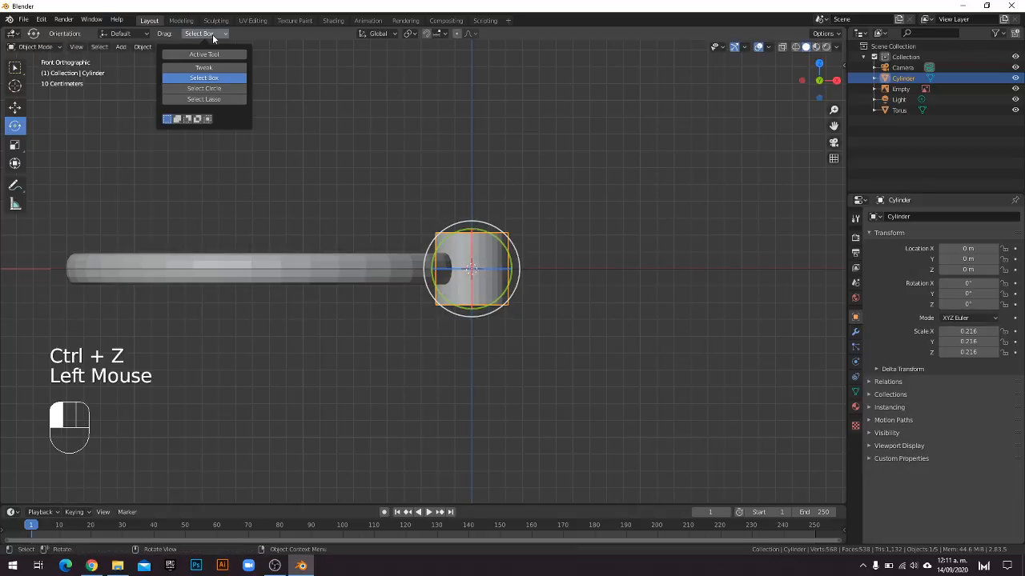
left_click(131, 32)
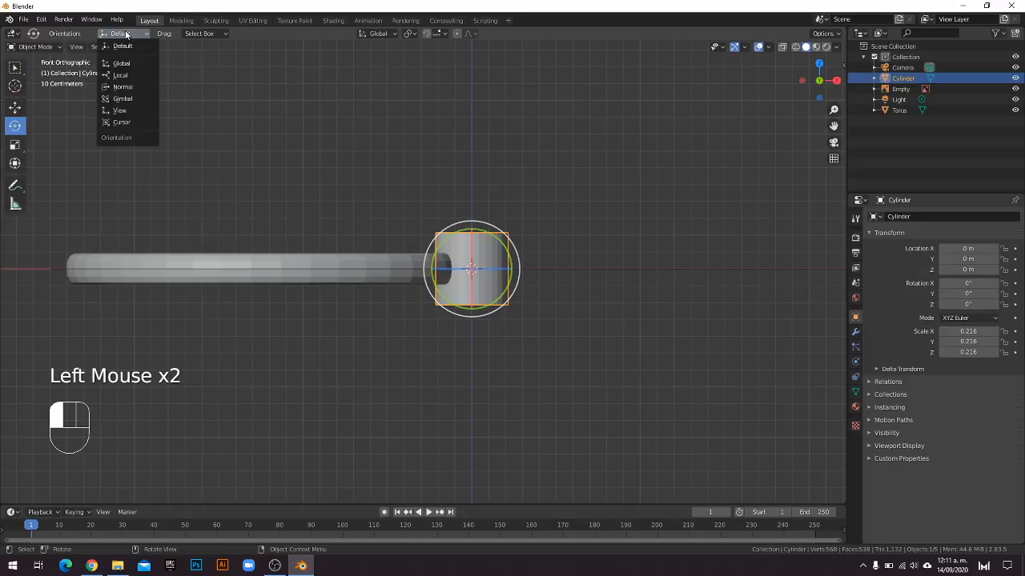
left_click(15, 71)
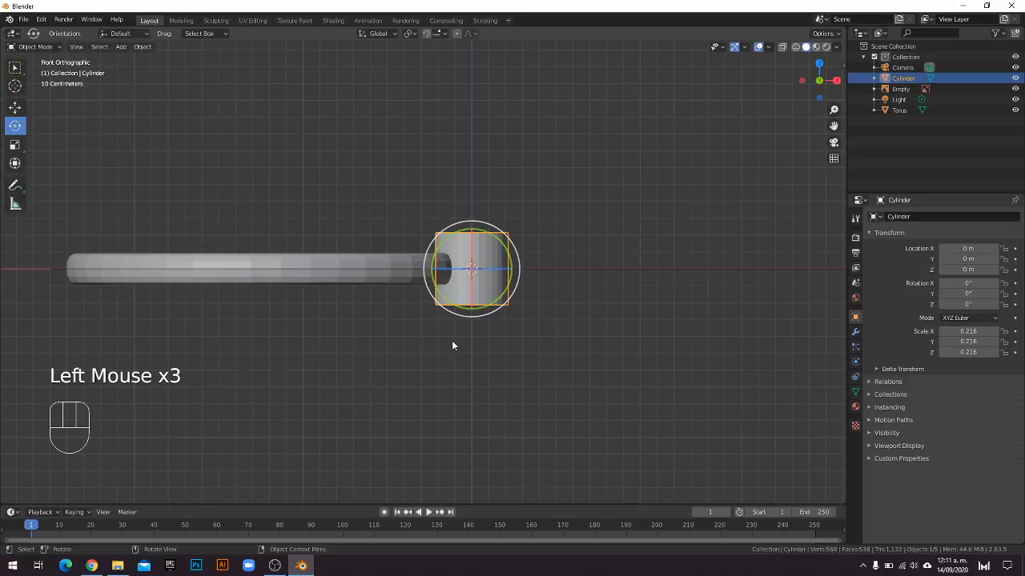
left_click(15, 71)
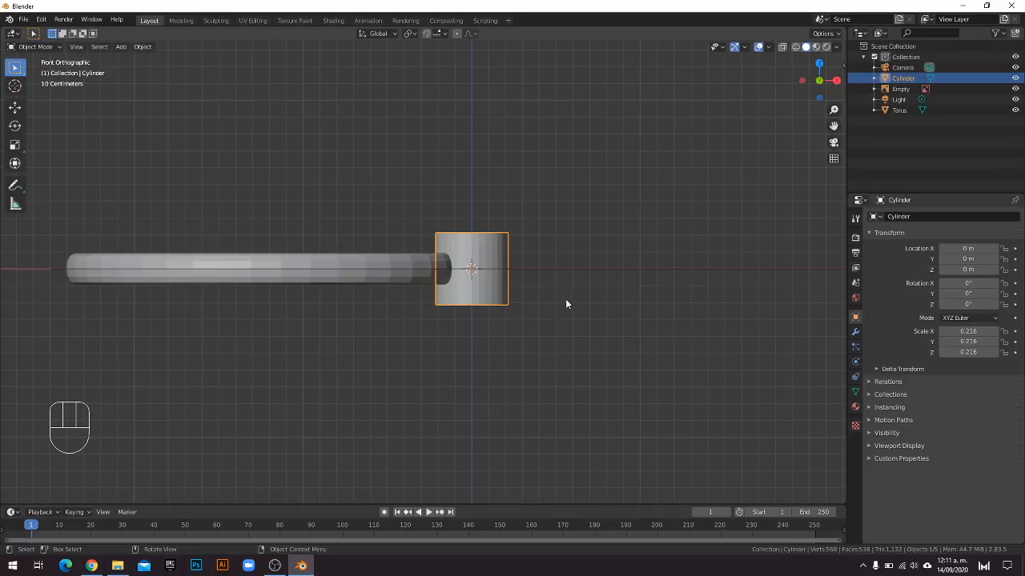
middle_click_drag(566, 304, 571, 328)
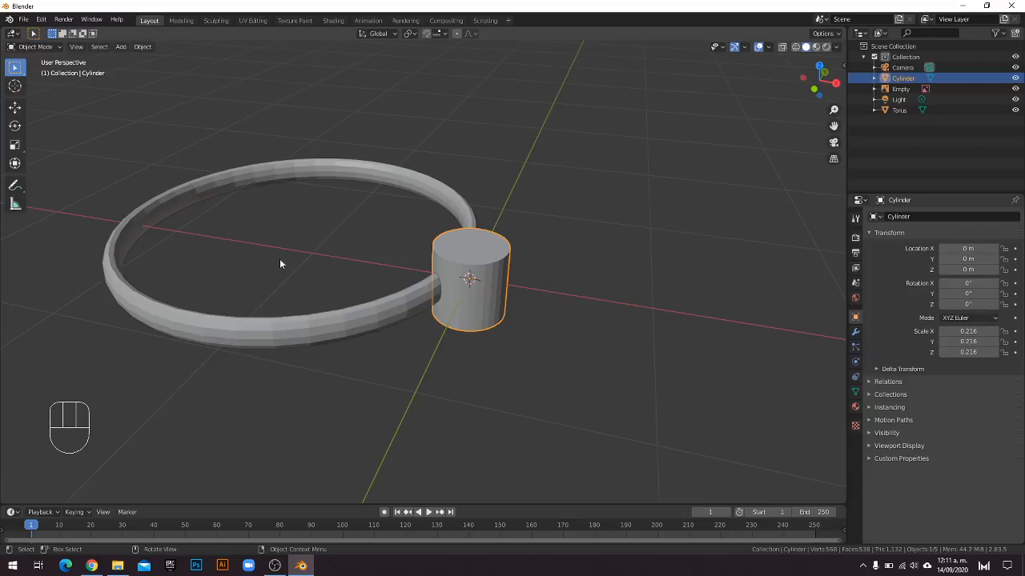
middle_click_drag(462, 286, 436, 289)
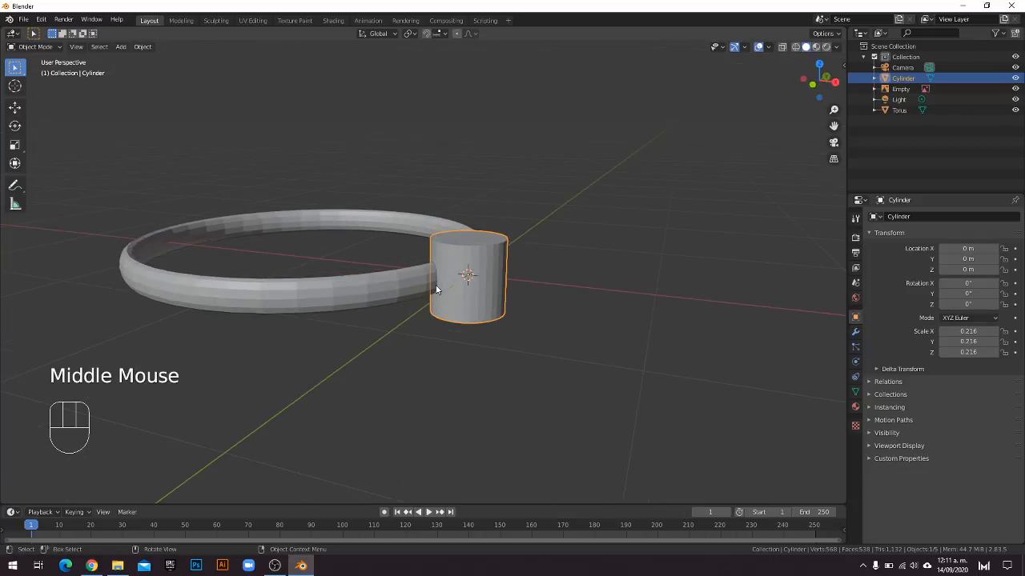
left_click(14, 126)
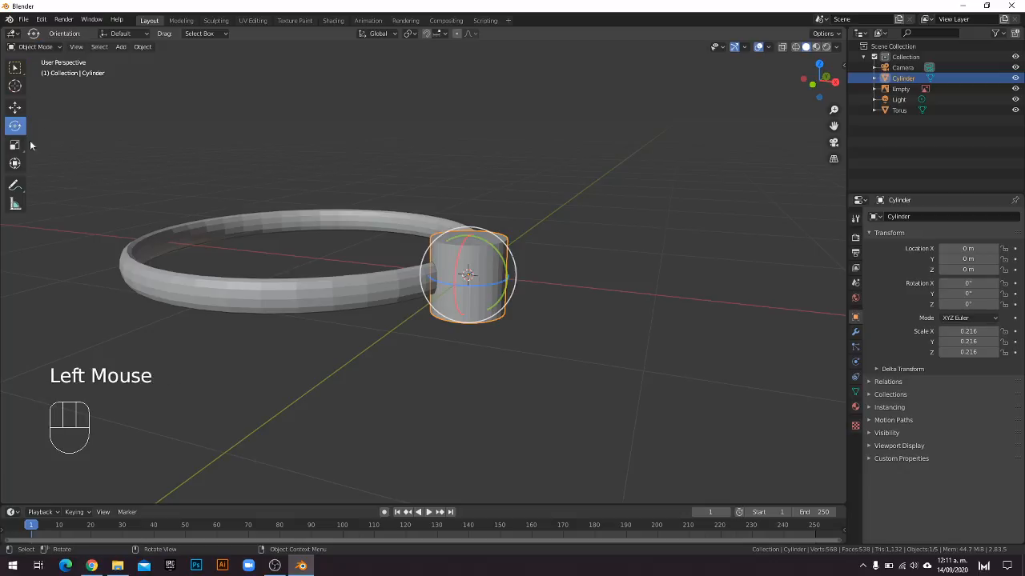
left_click(17, 70)
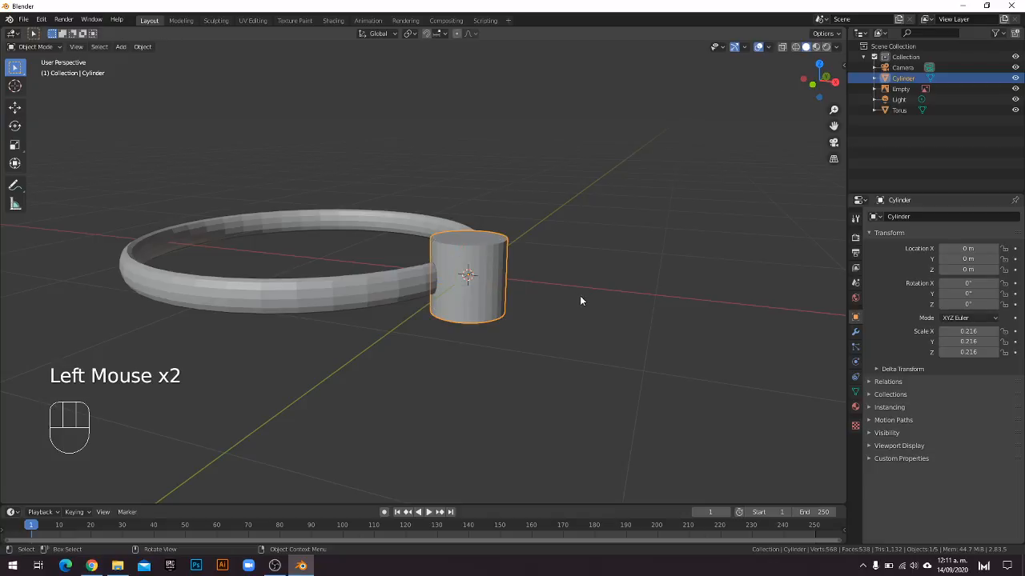
Try rotating and scaling the cylinder constrained to the global Y axis, cancelling each transform.
key("r")
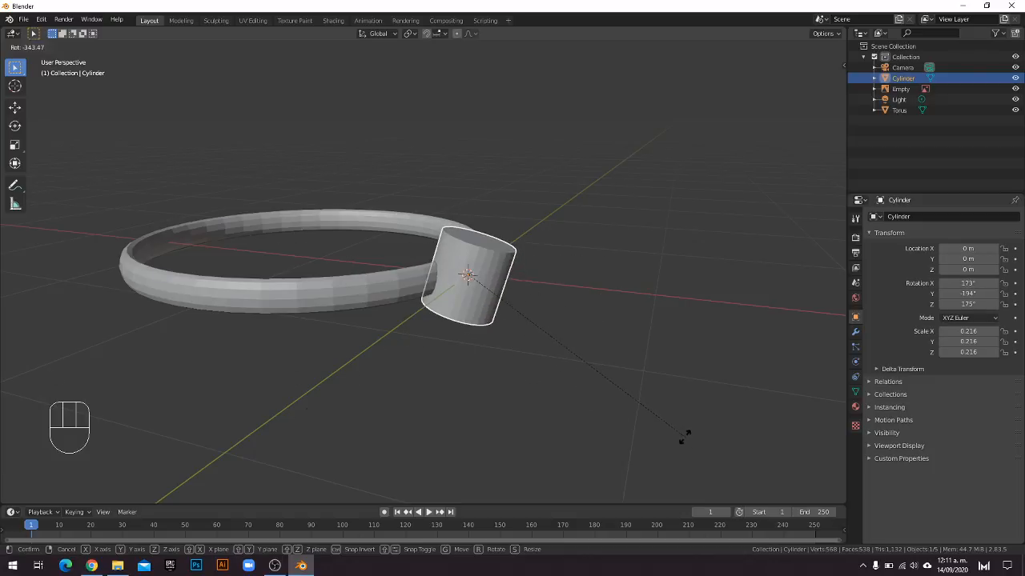
key("y")
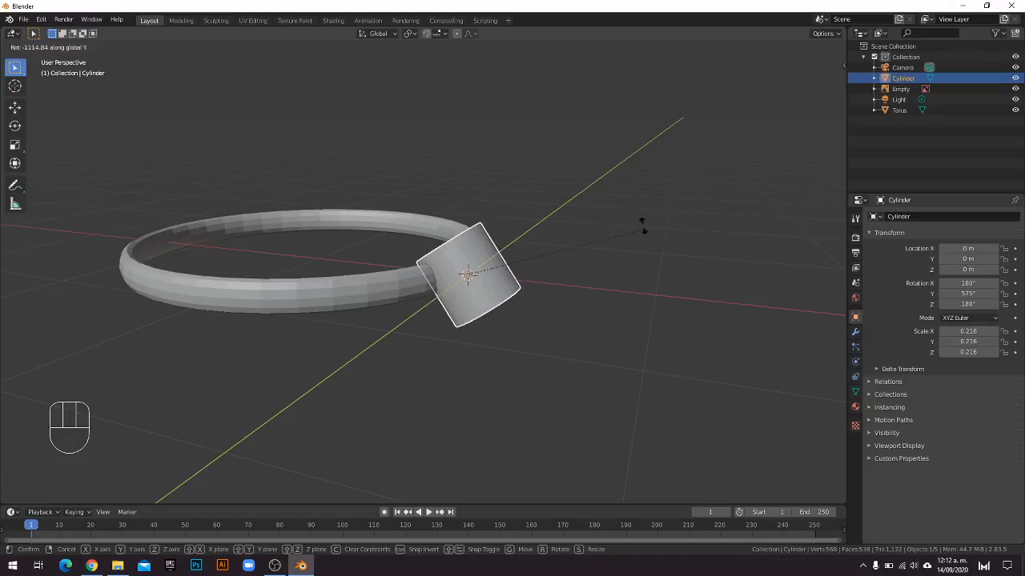
key("Escape")
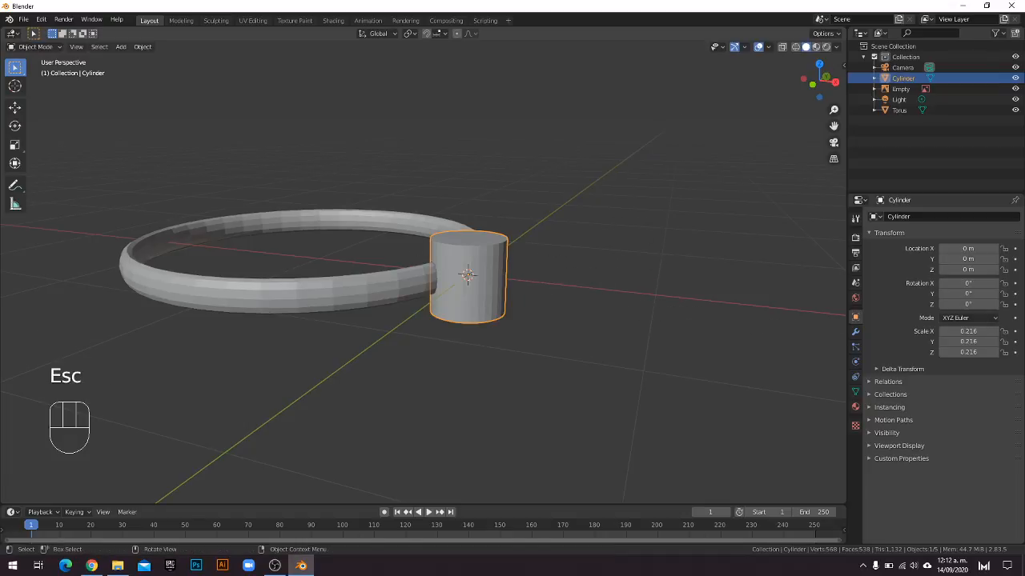
key("s")
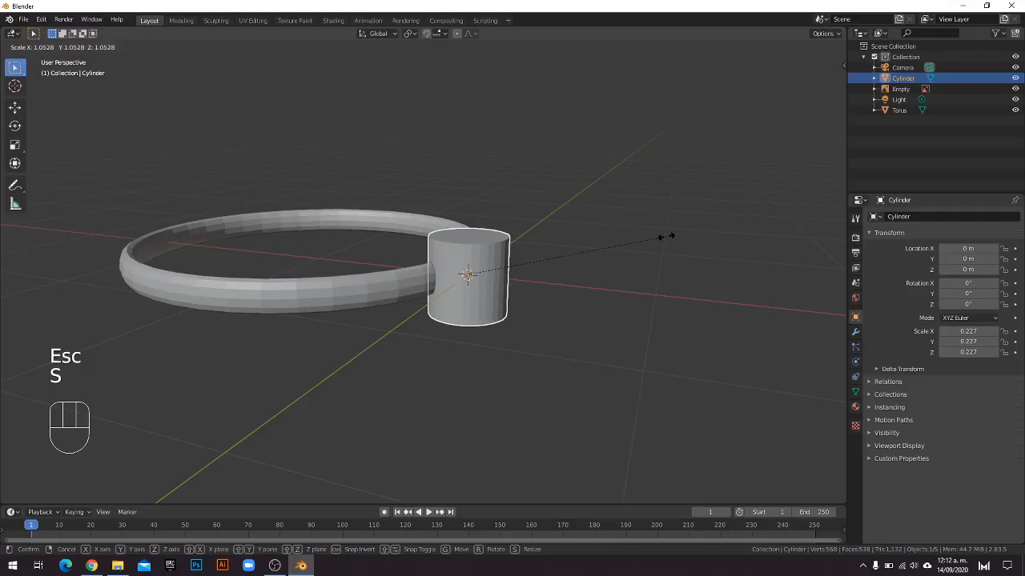
key("y")
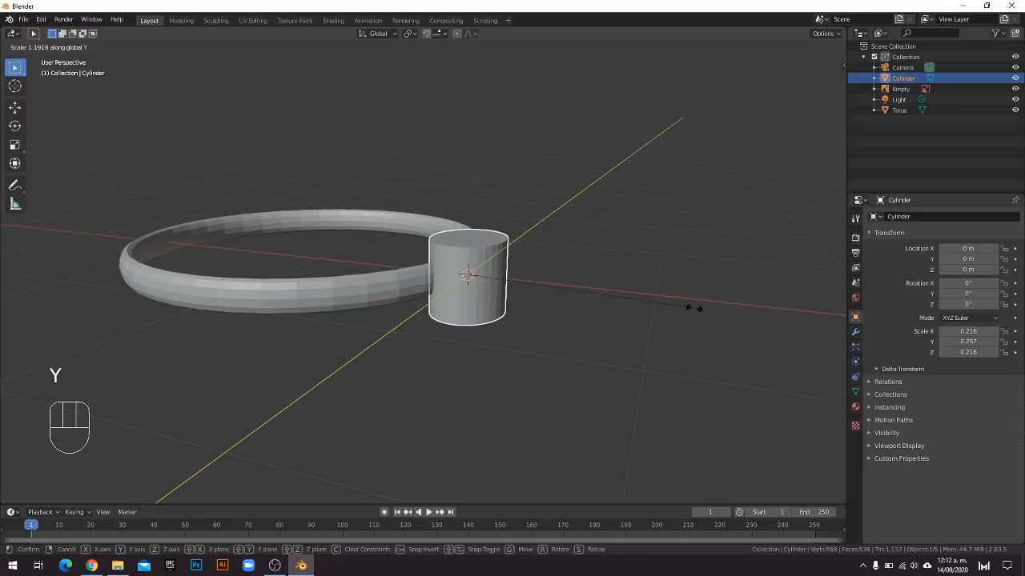
key("Escape")
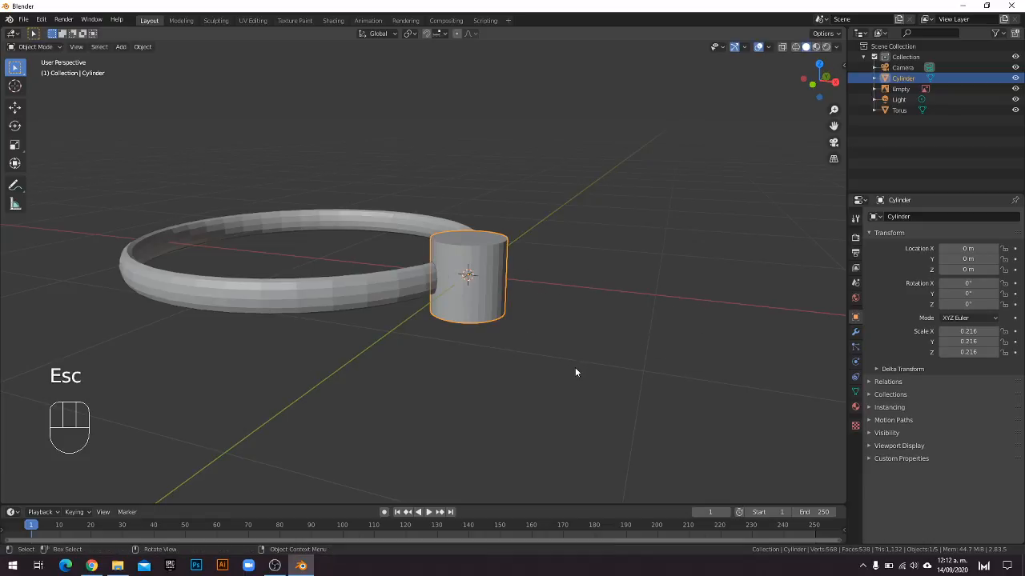
key("s")
key("Escape")
Rotate the cylinder exactly 90° about the global Y axis.
key("r")
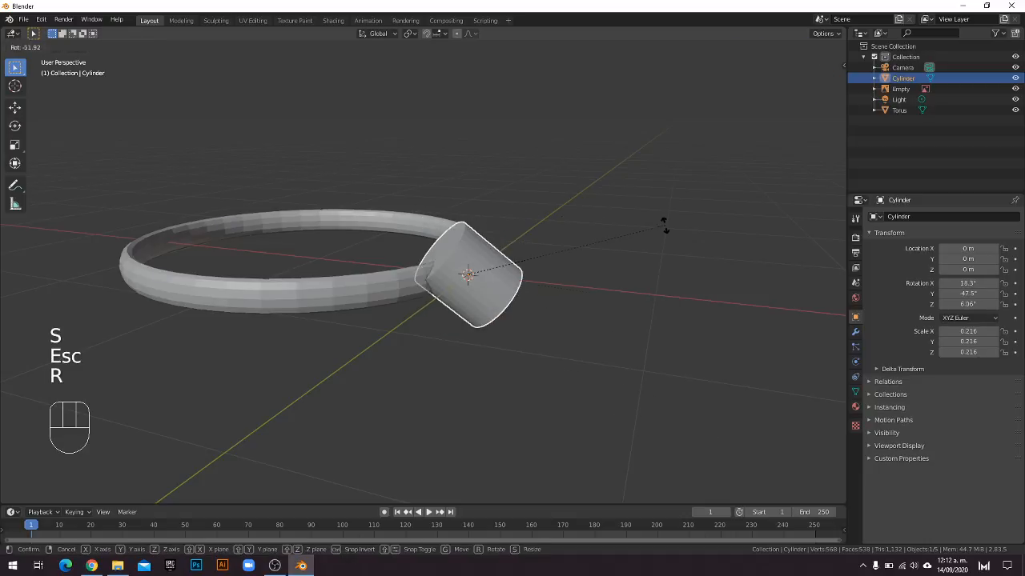
key("y")
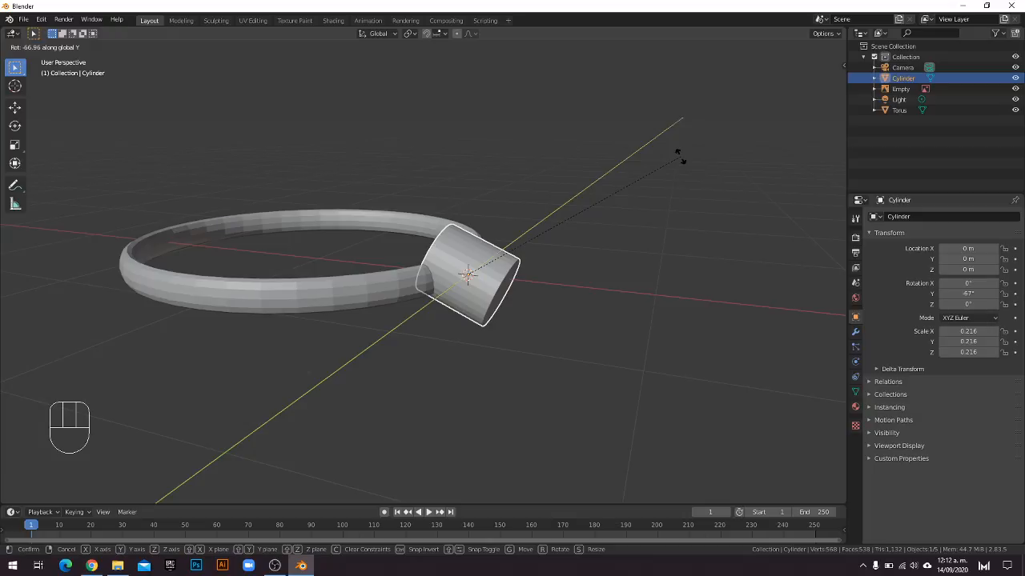
type("90")
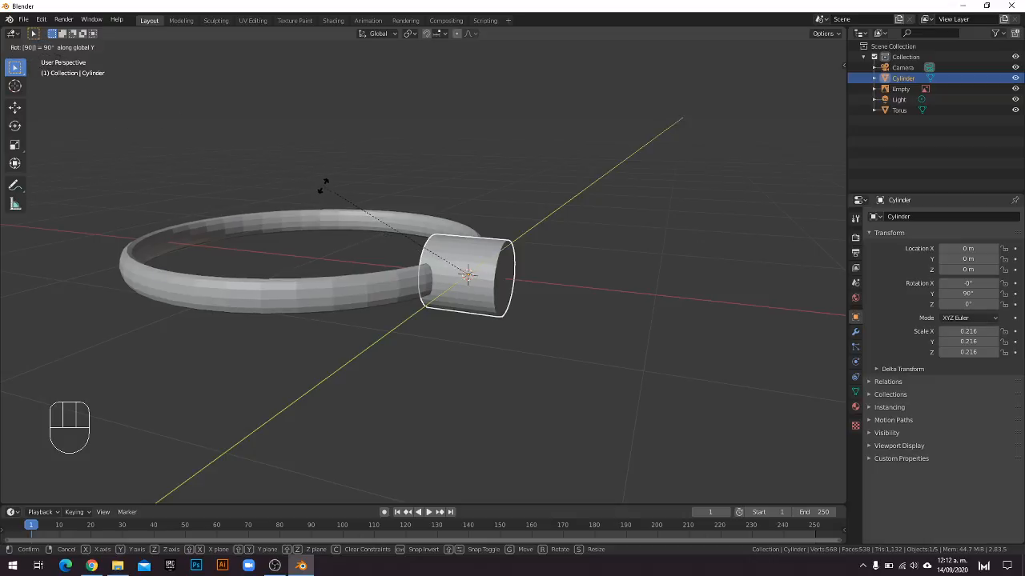
key("Return")
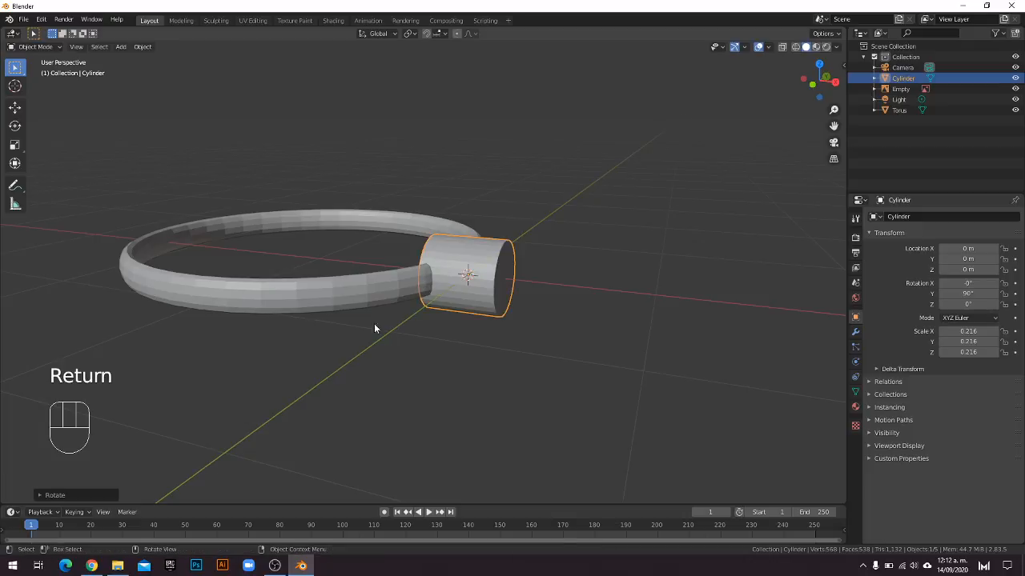
From the top view, move the cylinder onto the reference's metal connector between rim and handle, at about X 0.12 m, Y -0.26 m.
middle_click_drag(463, 287, 535, 288)
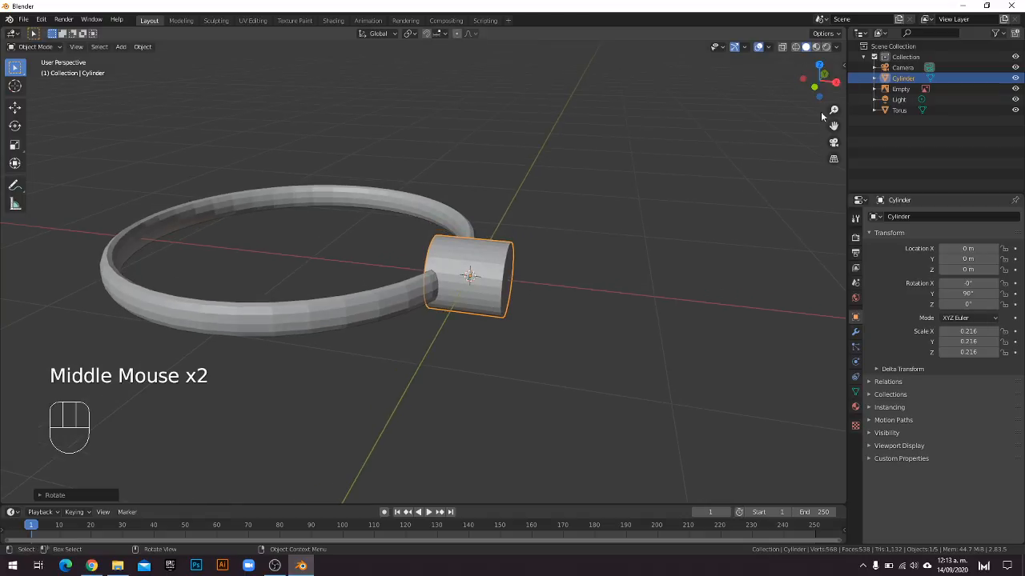
left_click(822, 65)
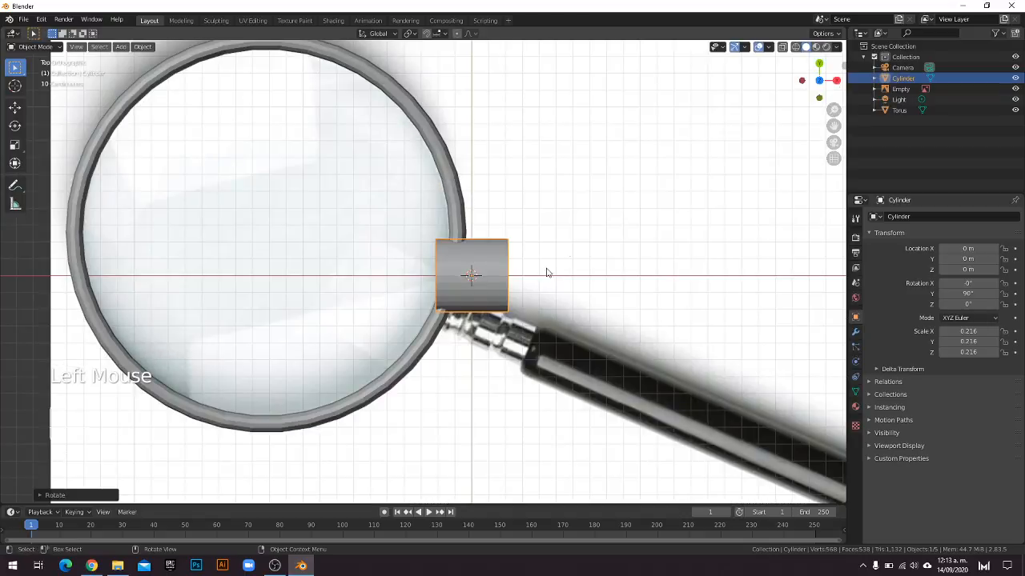
middle_click_drag(506, 234, 370, 185, "shift")
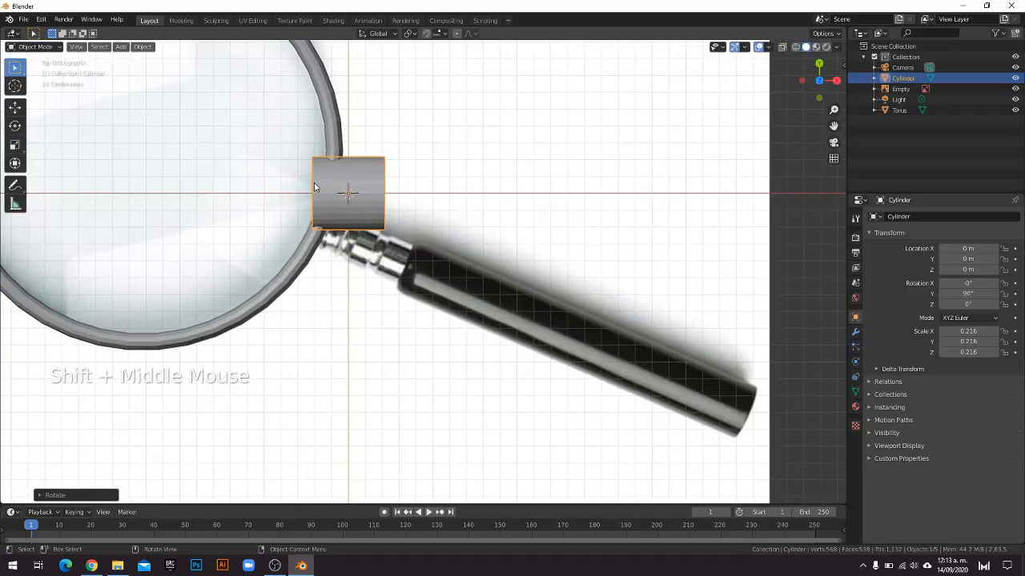
key("g")
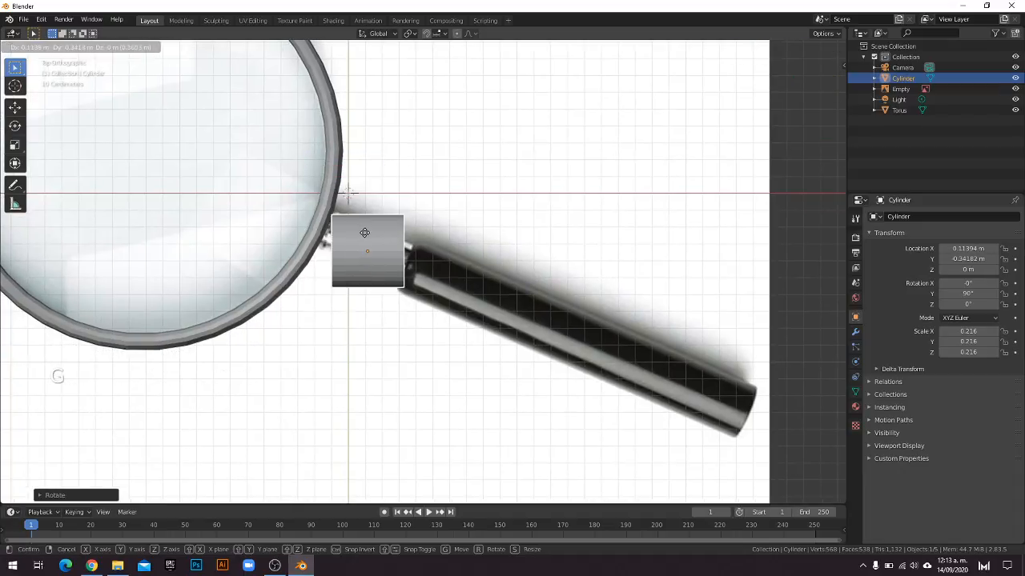
left_click(376, 205)
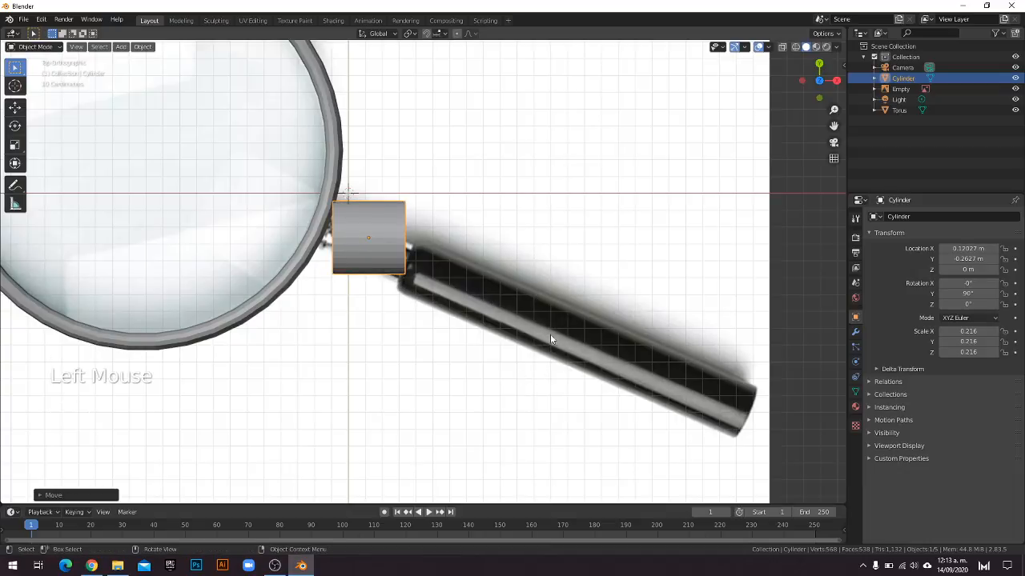
key("s")
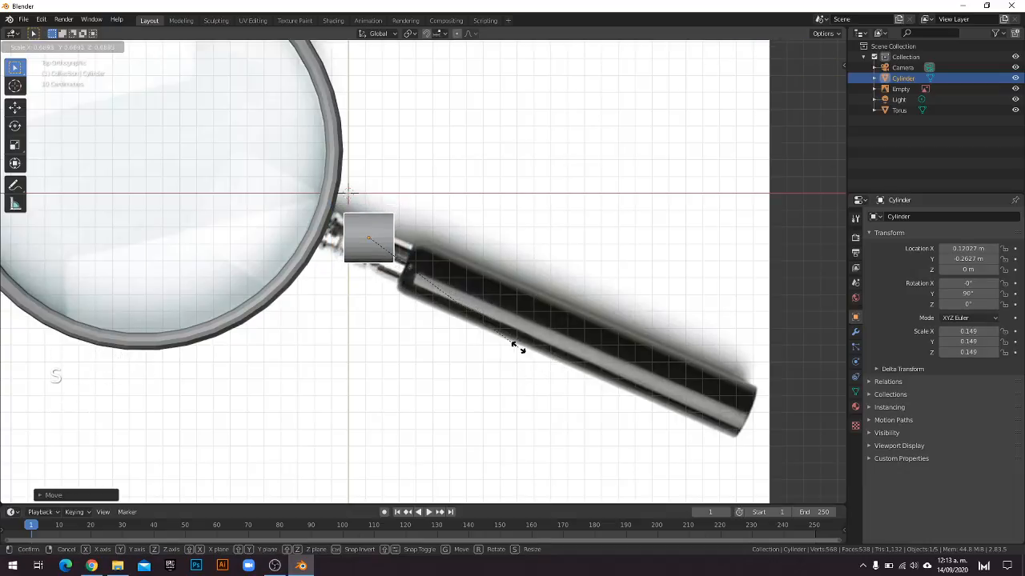
key("Escape")
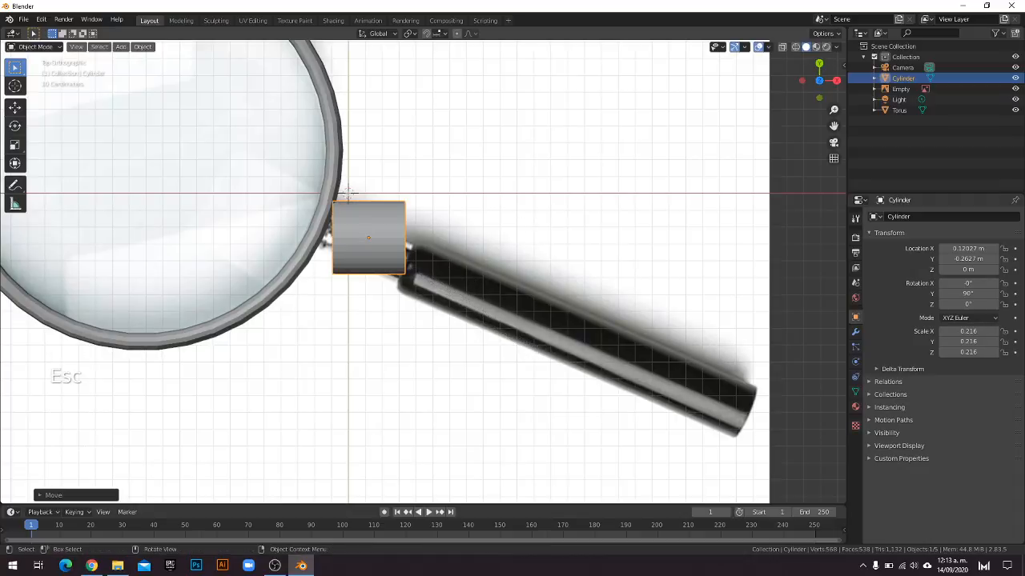
key("r")
key("Escape")
Rotate the cylinder about 23.6° to follow the handle's slant and move it against the rim, at about X 0.02 m, Y -0.29 m.
key("r")
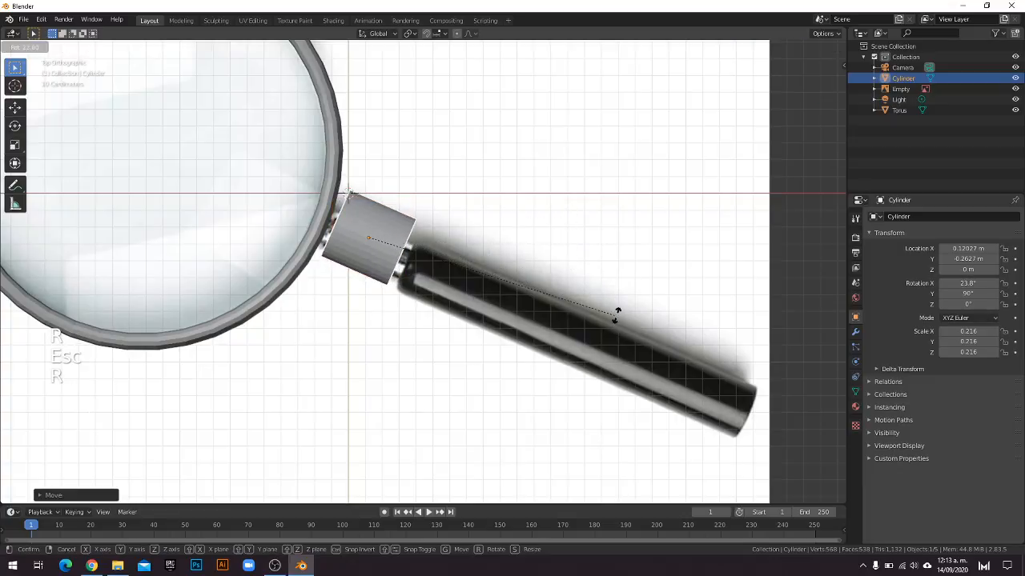
left_click(610, 315)
key("g")
left_click(593, 319)
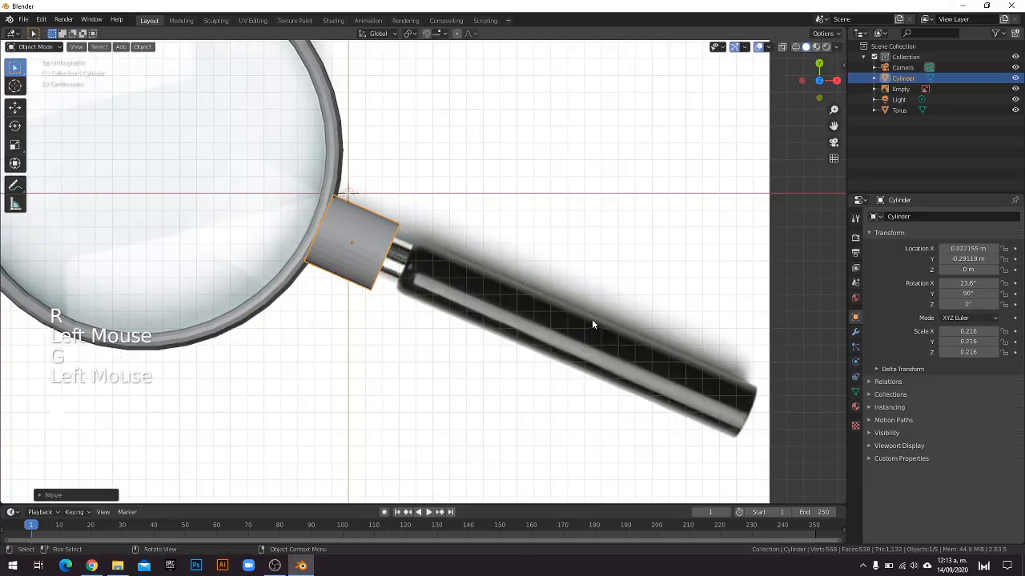
Scale the cylinder down uniformly to about 0.135 and move it against the rim, at about X -0.06 m, Y -0.25 m.
key("s")
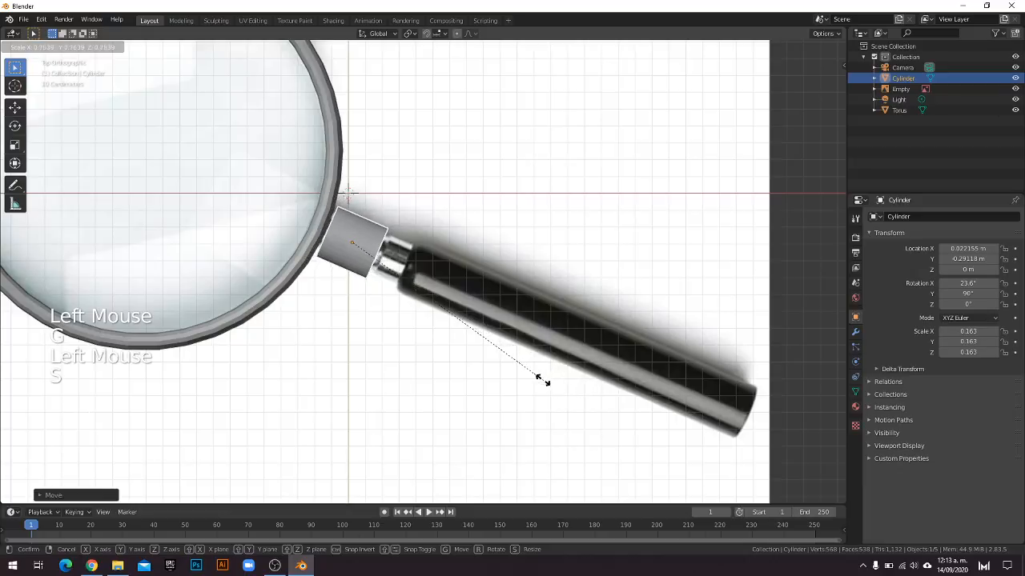
left_click(503, 373)
key("g")
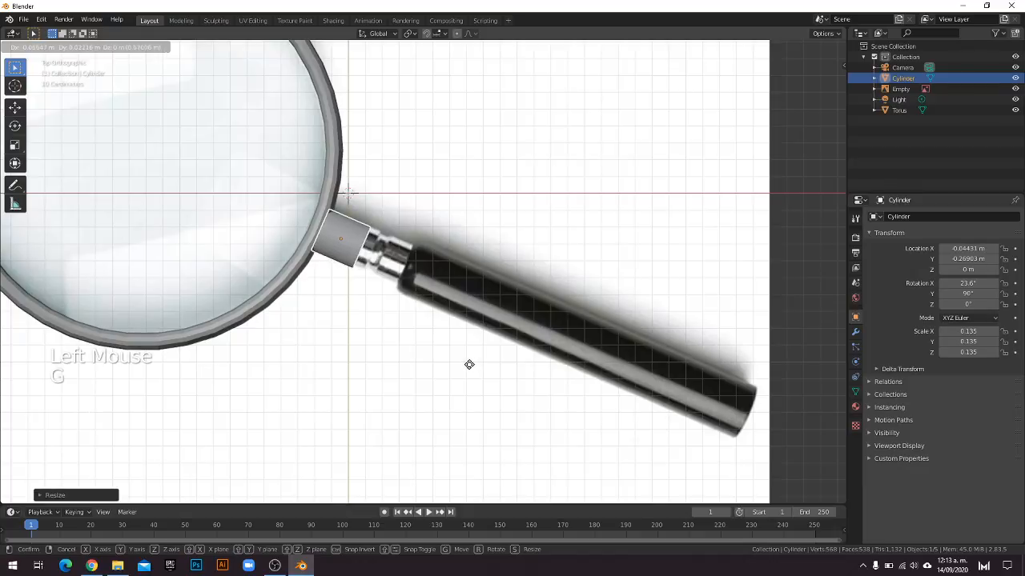
left_click(469, 367)
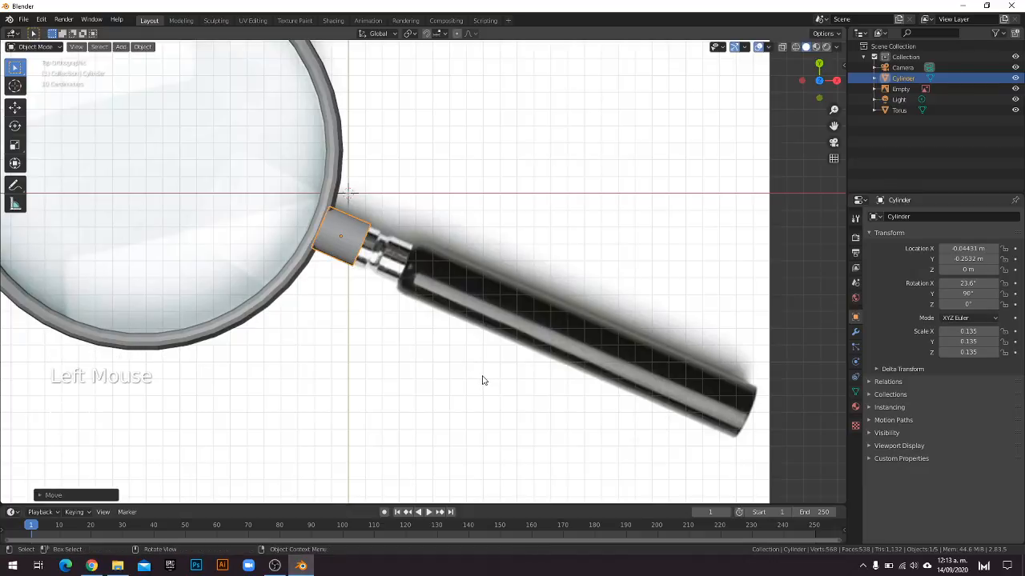
key("g")
left_click(482, 380)
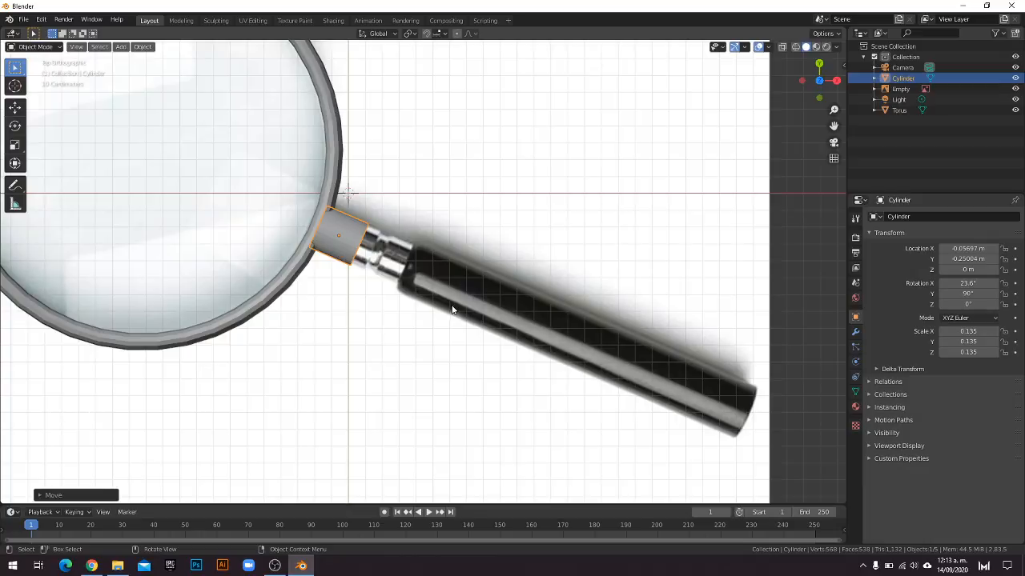
From the top view, shift the cylinder slightly toward the handle, to about X -0.03 m, Y -0.25 m.
middle_click_drag(361, 328, 390, 308)
key("Tab")
key("Tab")
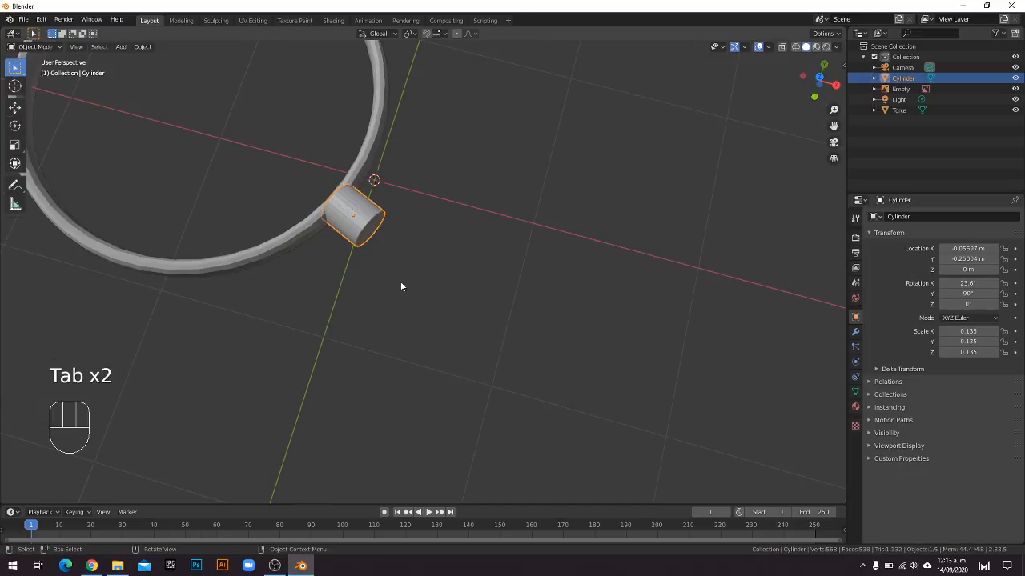
left_click(820, 76)
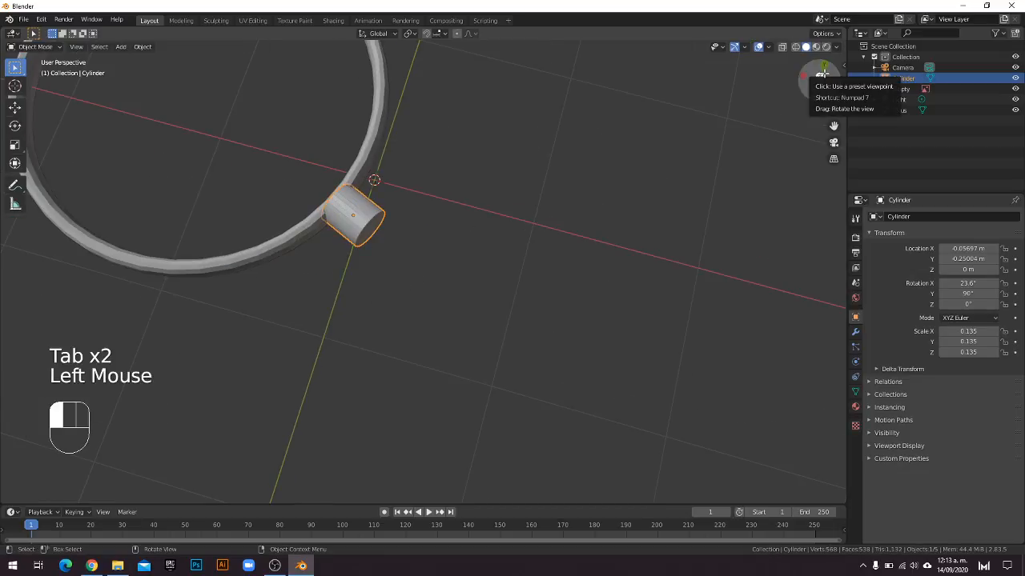
key("g")
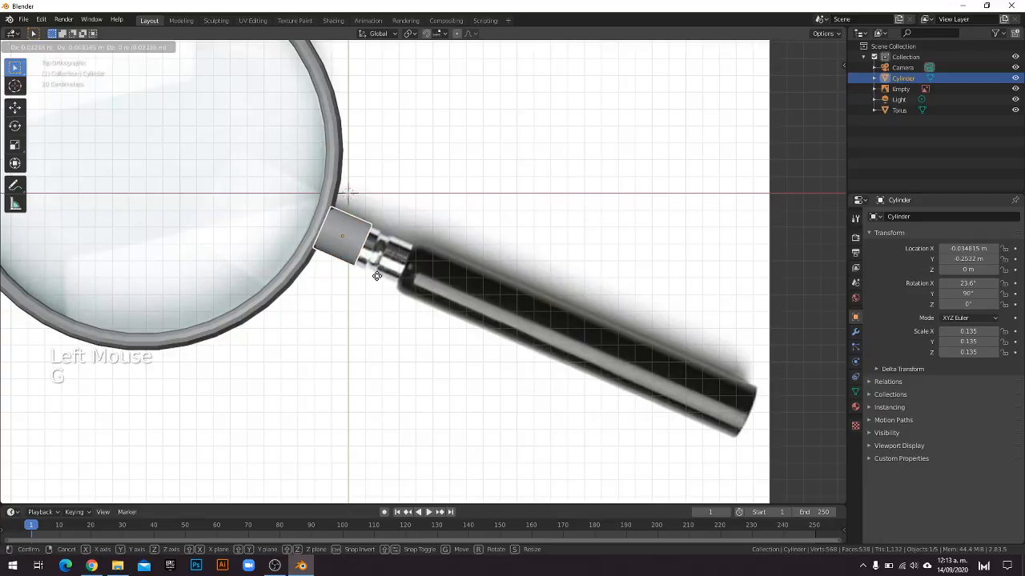
left_click(373, 280)
Scale the cylinder down uniformly to about 0.122 to match the width of the reference's metal connector.
scroll(407, 315, "up", 4)
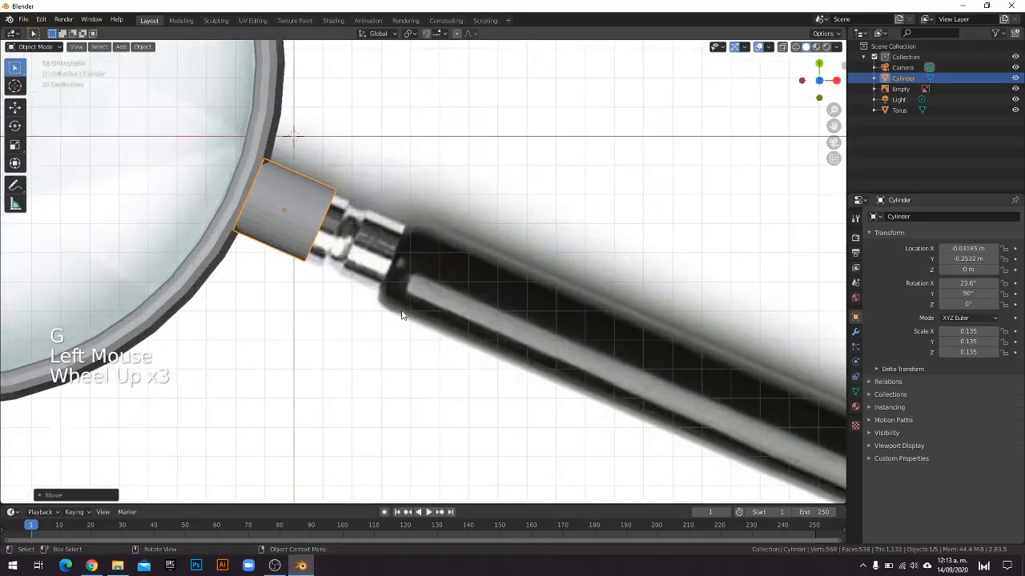
middle_click_drag(349, 266, 484, 283, "shift")
scroll(370, 282, "up", 1)
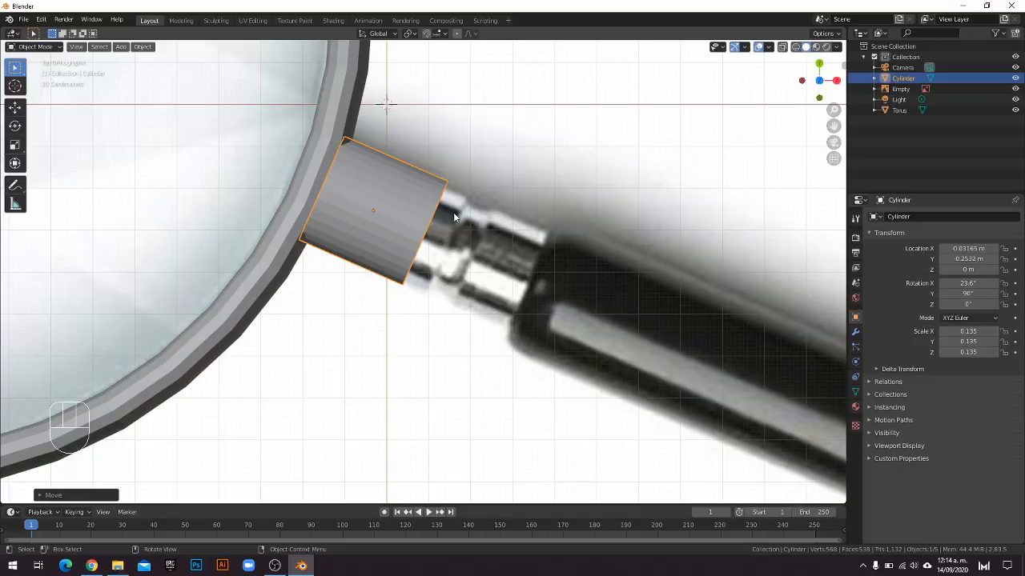
key("s")
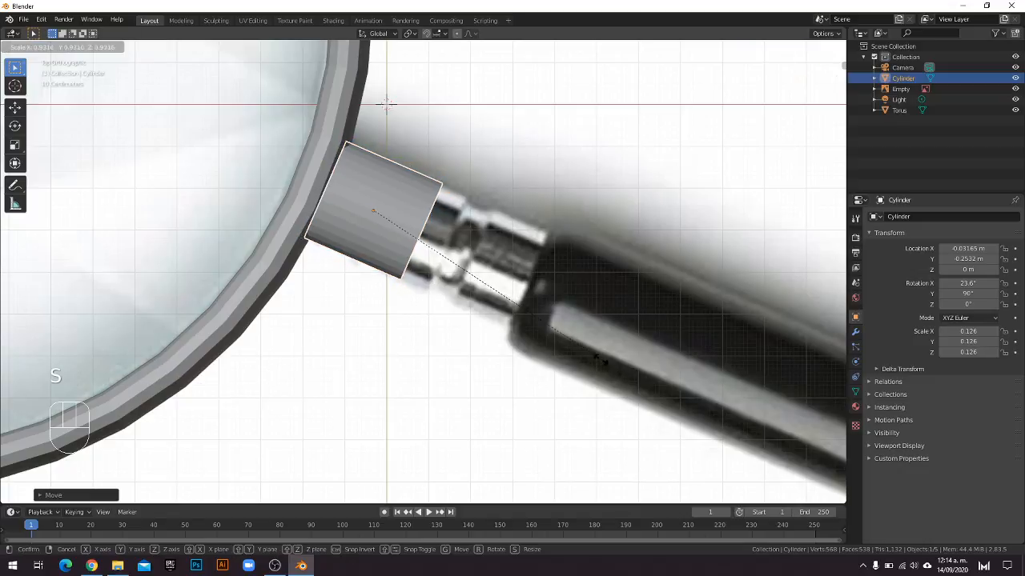
left_click(586, 355)
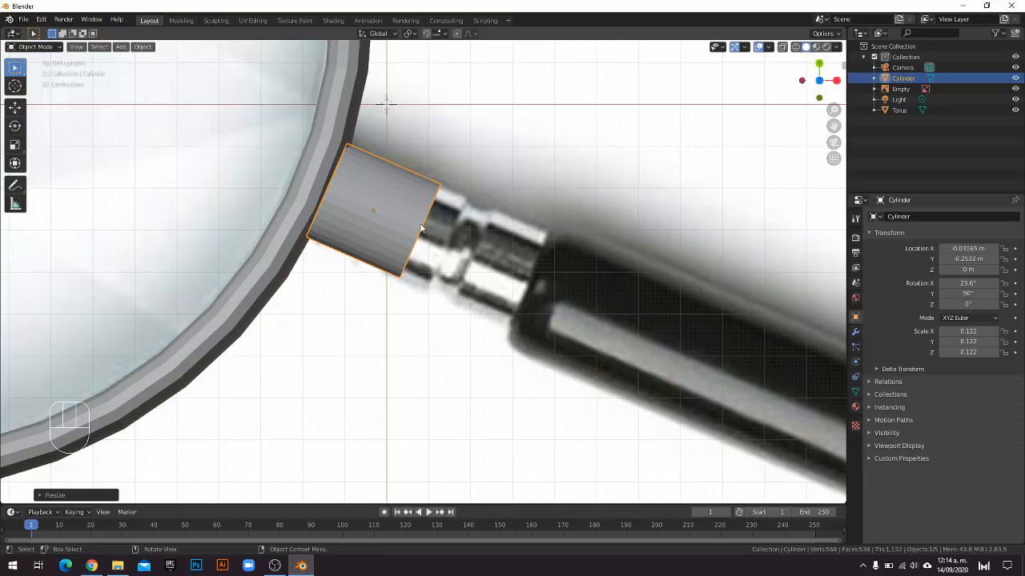
Move the cylinder aside to expose the metal connector in the reference image, and undo the move.
key("g")
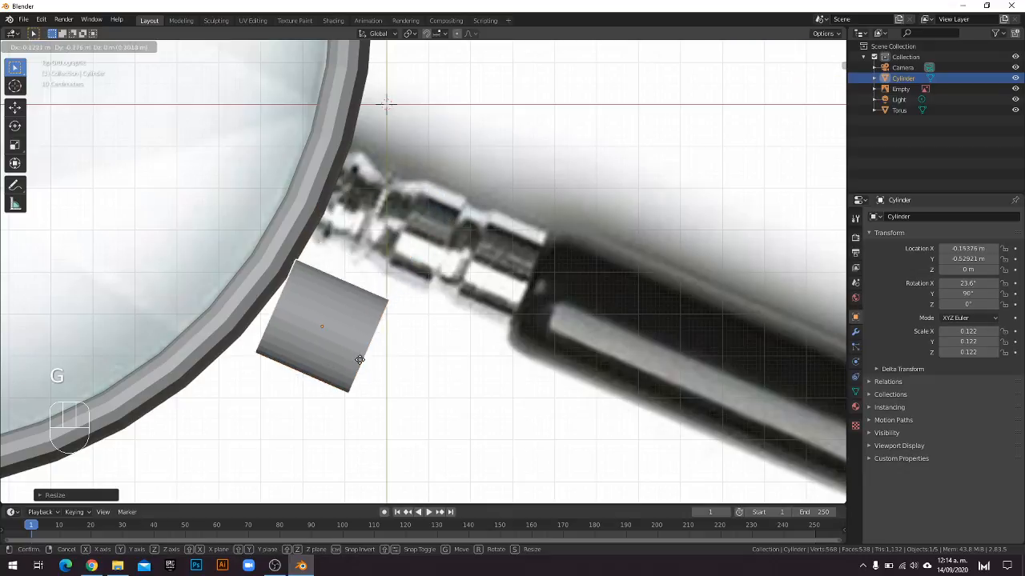
left_click(334, 378)
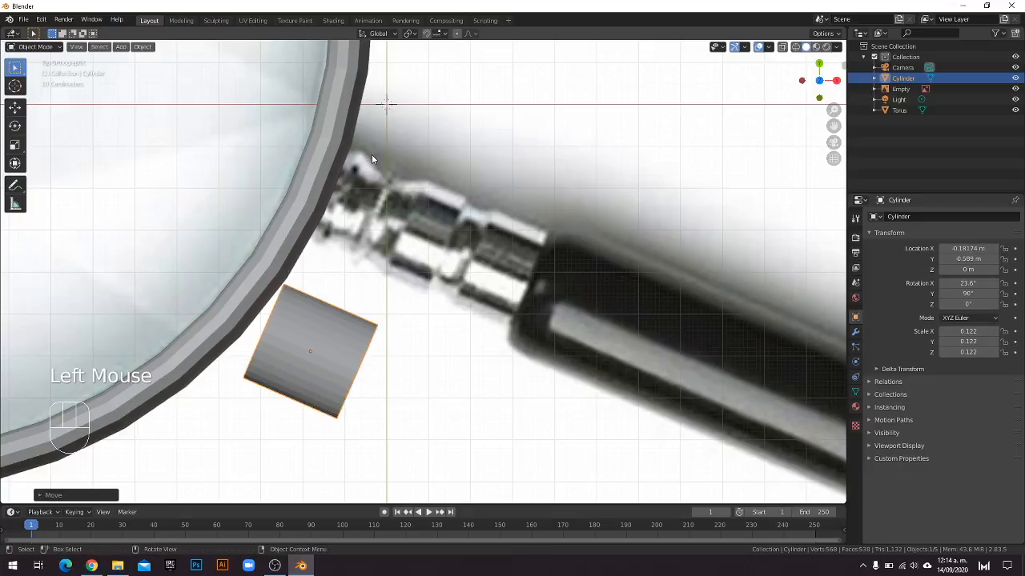
key("ctrl+z")
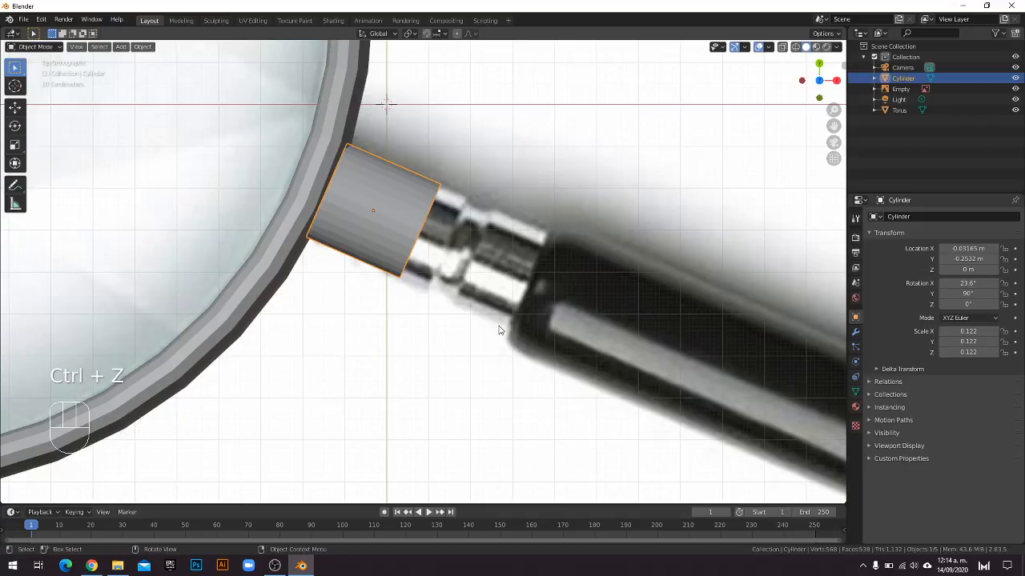
View the cylinder in perspective and enter Edit Mode on its mesh.
middle_click_drag(433, 328, 435, 327, "shift")
middle_click_drag(435, 327, 411, 301)
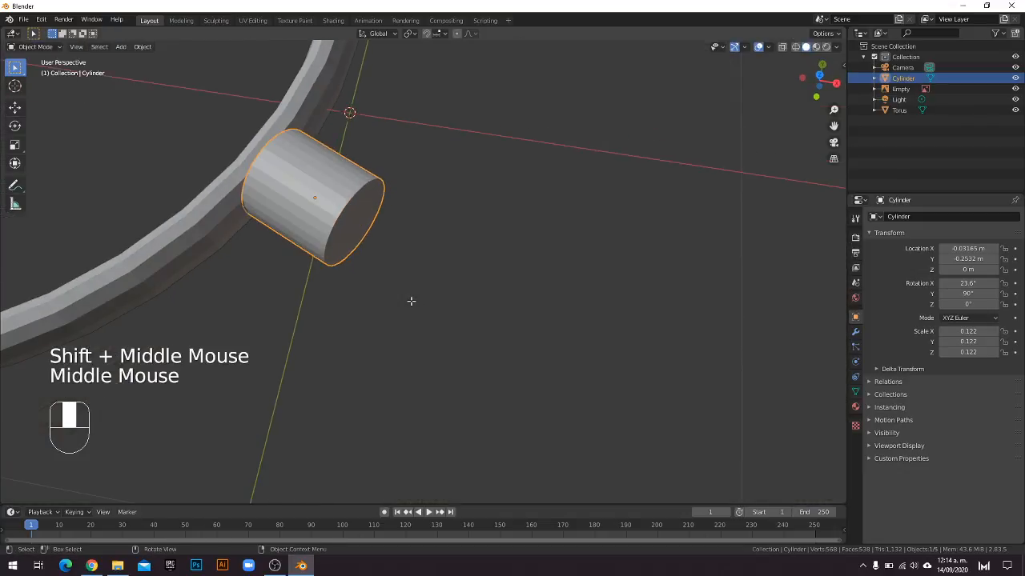
key("Tab")
key("Tab")
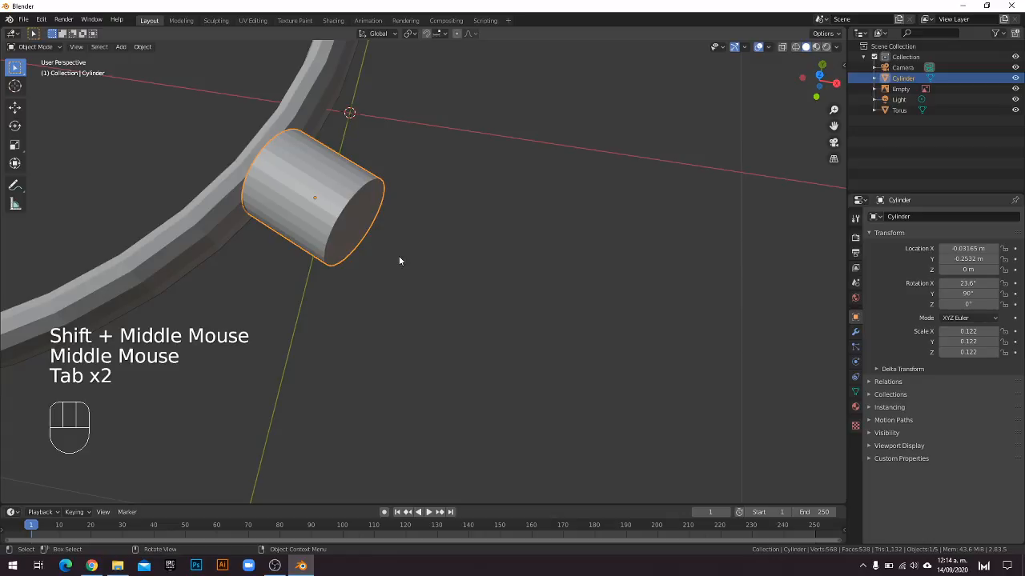
key("Tab")
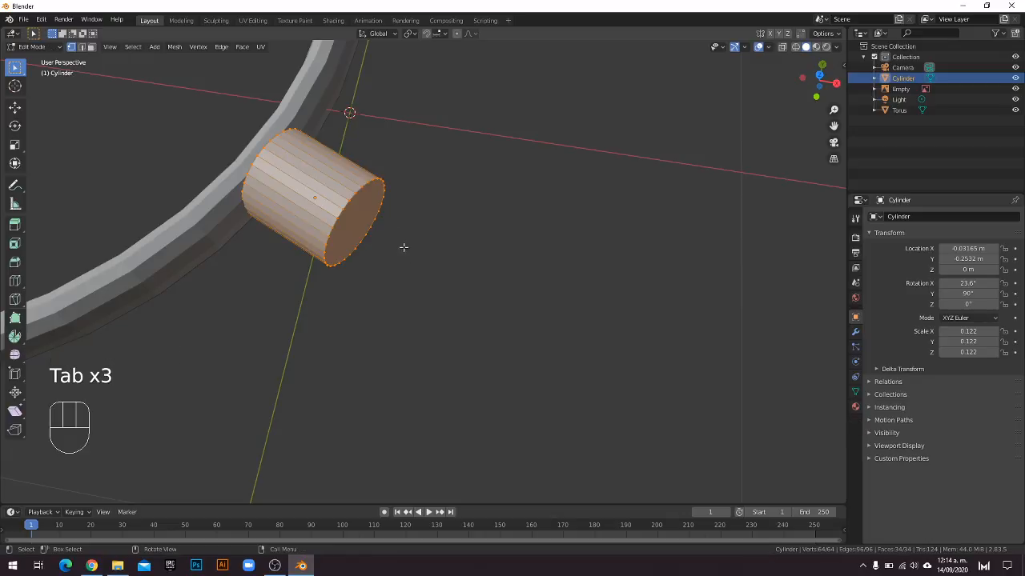
key("Tab")
left_click(370, 234)
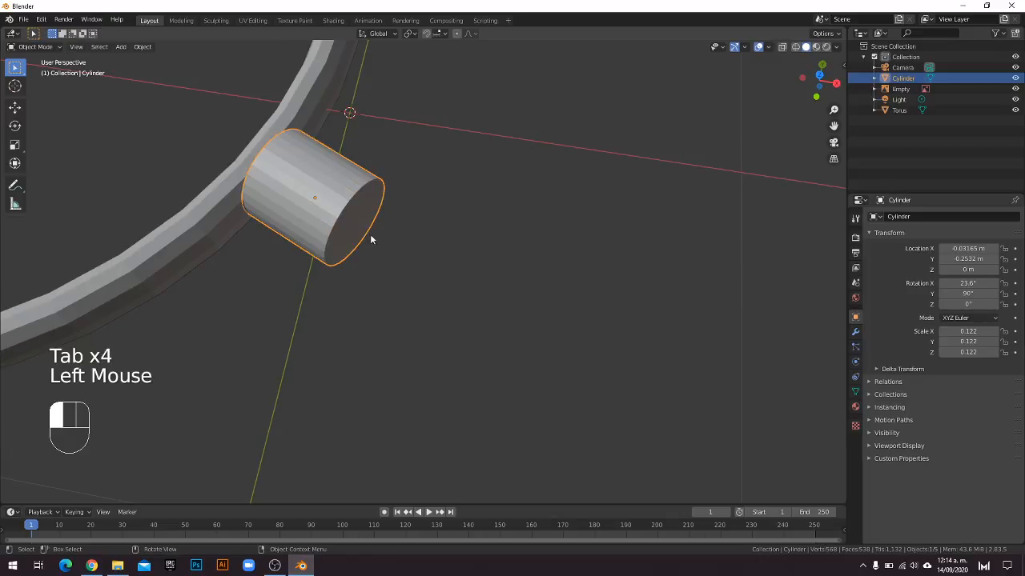
left_click(360, 237)
key("Tab")
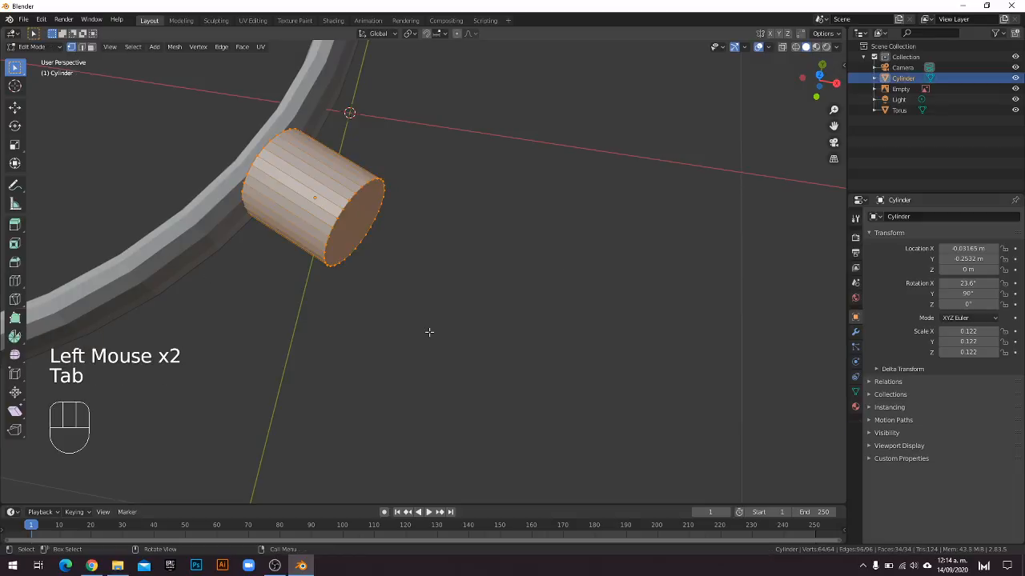
Toggle between selecting and deselecting the cylinder's whole mesh, finishing with all vertices deselected.
key("a")
key("a")
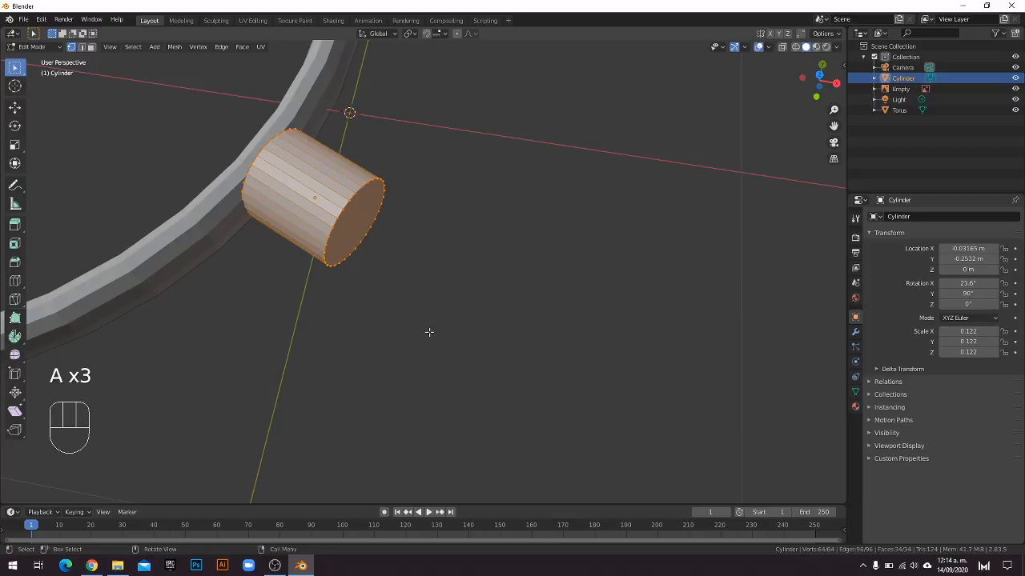
key("a")
key("a")
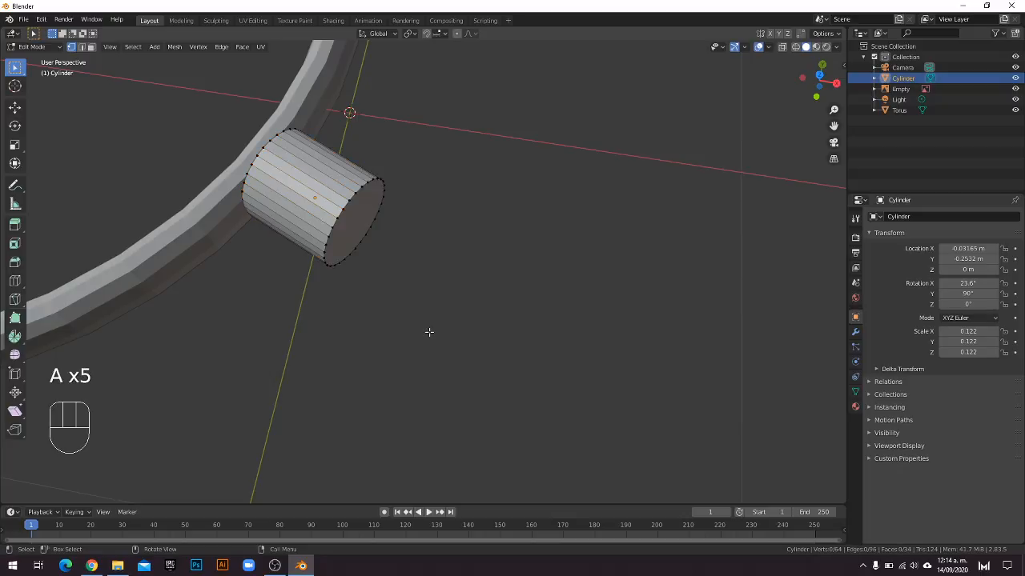
key("a")
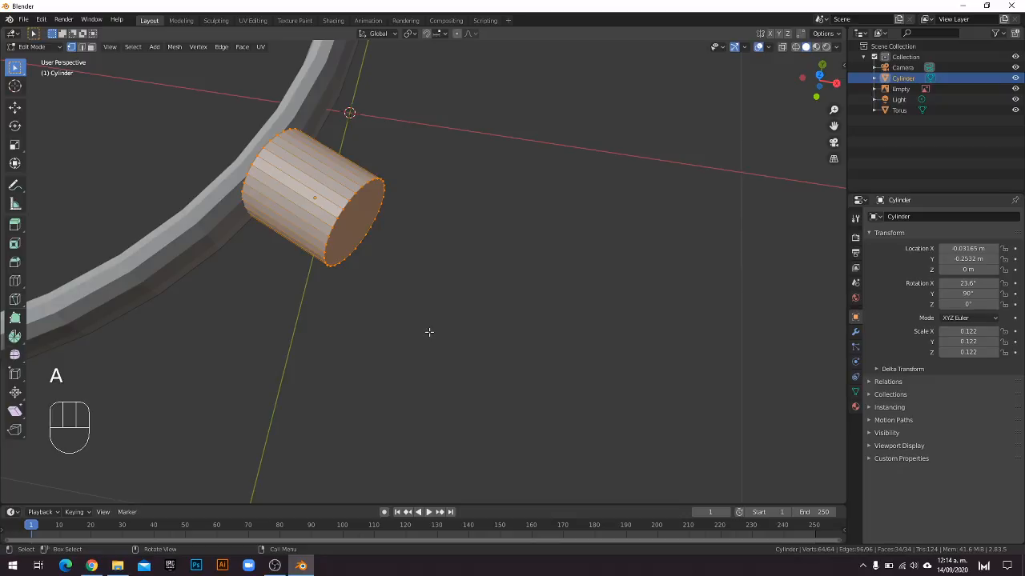
key("a")
key("a")
key("a")
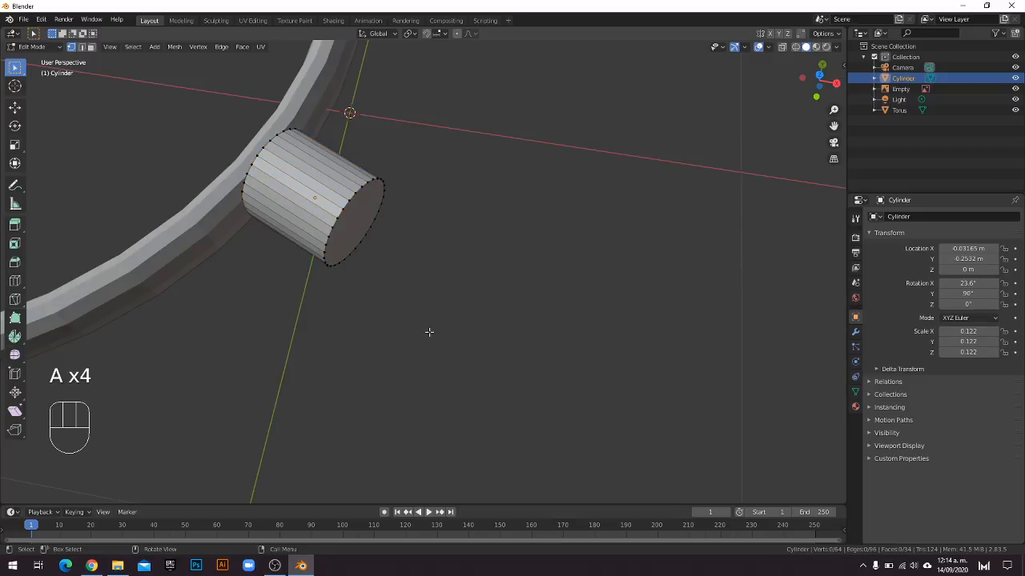
Box-select all the vertices of the cylinder's end cap facing away from the rim.
left_click_drag(470, 283, 359, 164)
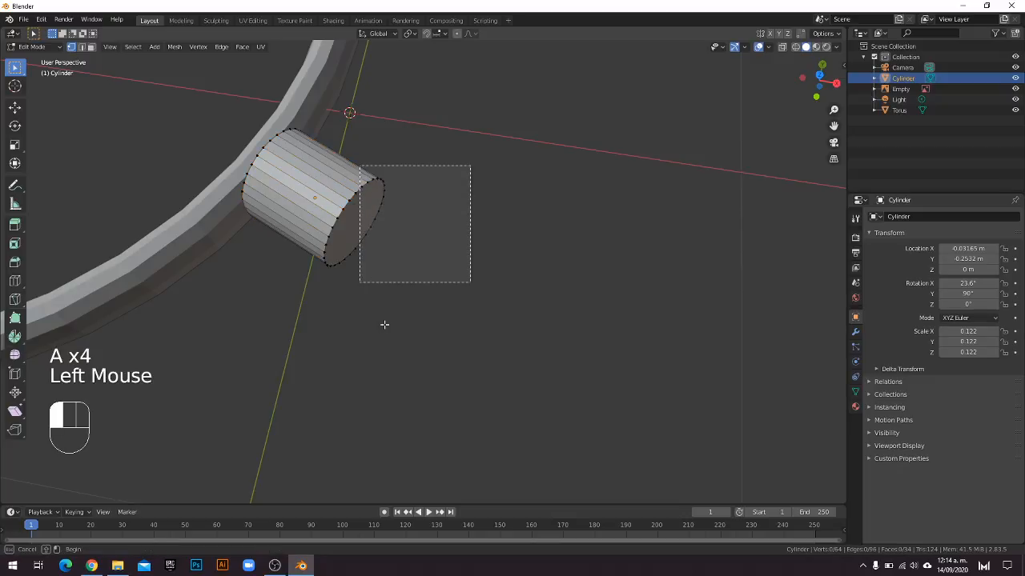
left_click_drag(369, 320, 316, 192)
left_click_drag(422, 290, 357, 178)
left_click(427, 302)
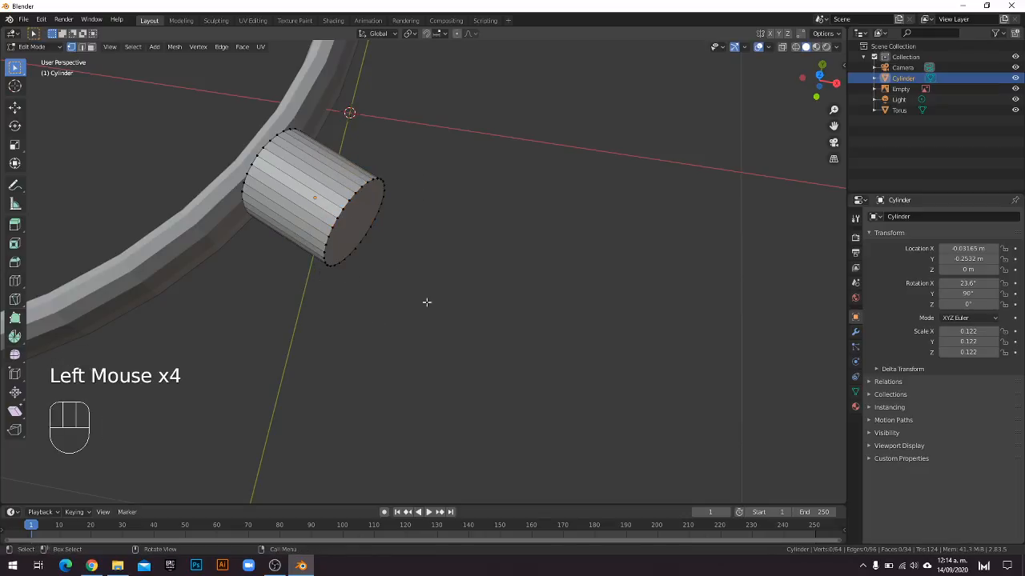
middle_click_drag(363, 324, 365, 247)
left_click_drag(435, 373, 311, 171)
From the top view, try moving the selected end cap along its local Z axis to the black handle, and undo the move.
middle_click_drag(408, 267, 774, 109)
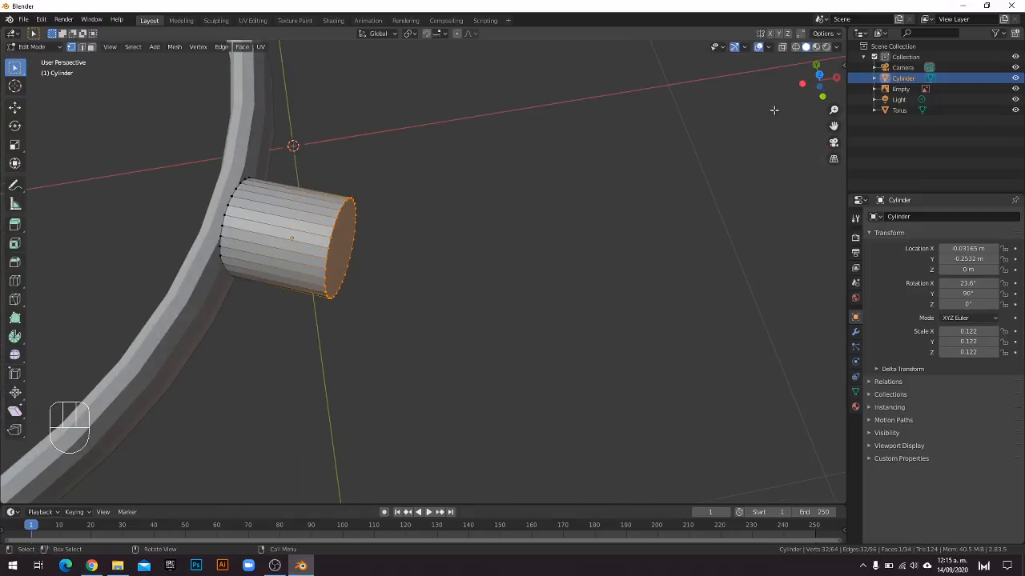
left_click(820, 69)
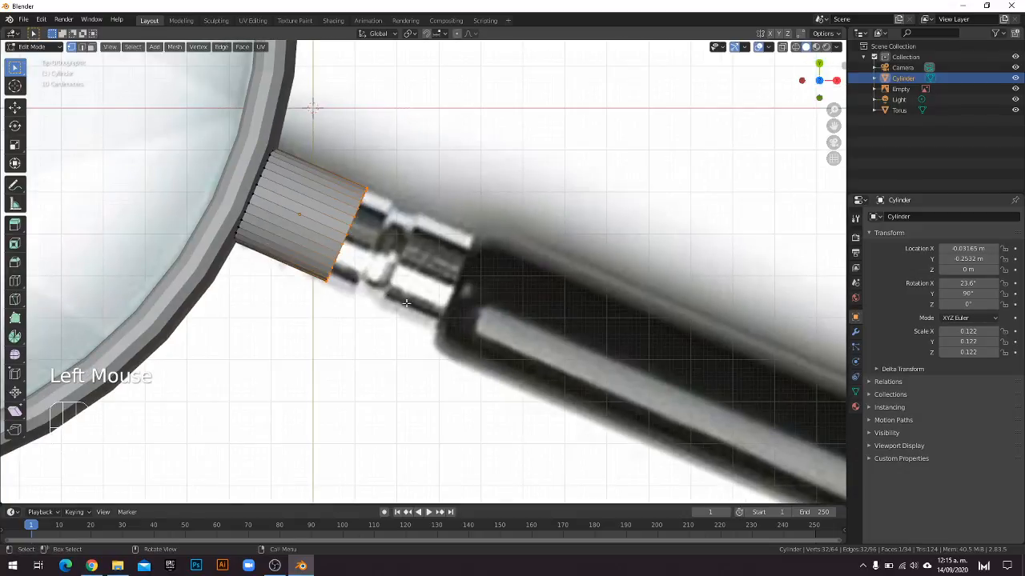
key("g")
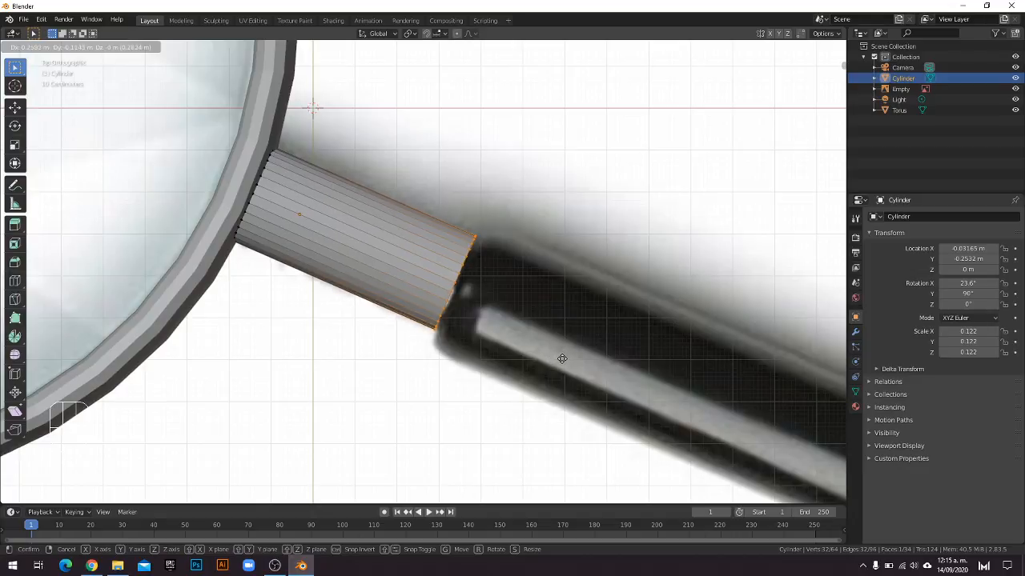
key("z")
key("z")
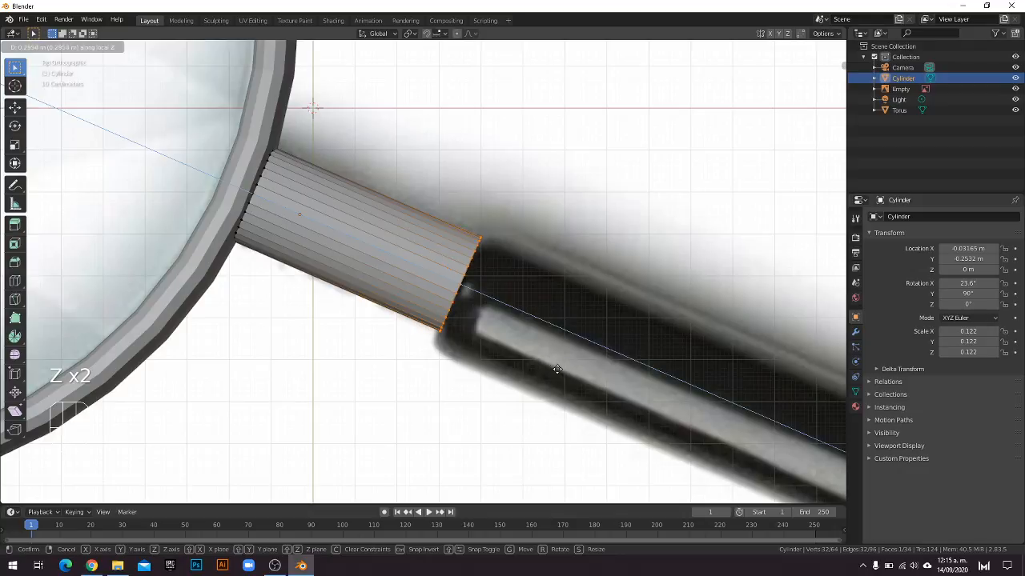
left_click(558, 371)
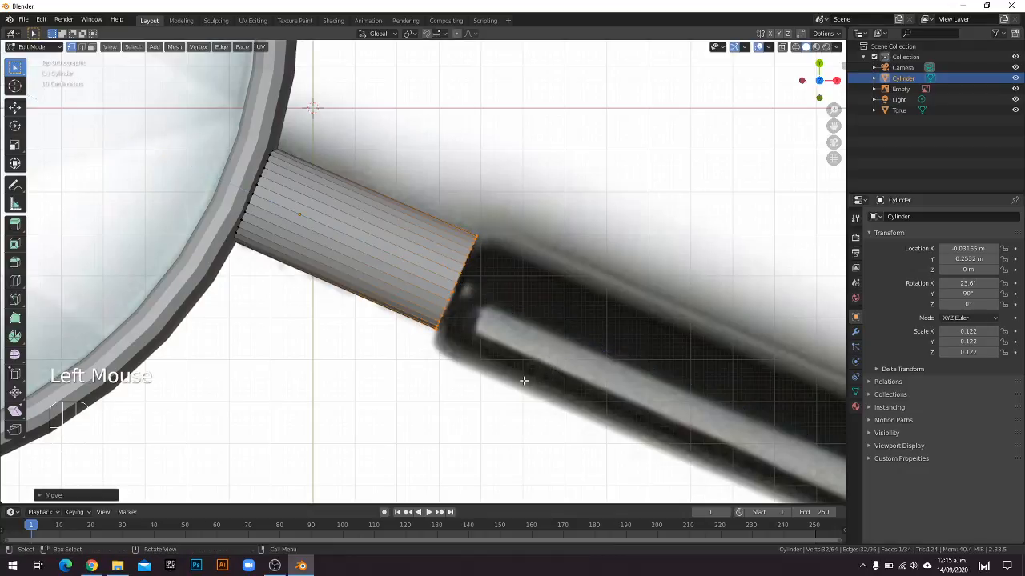
key("ctrl+z")
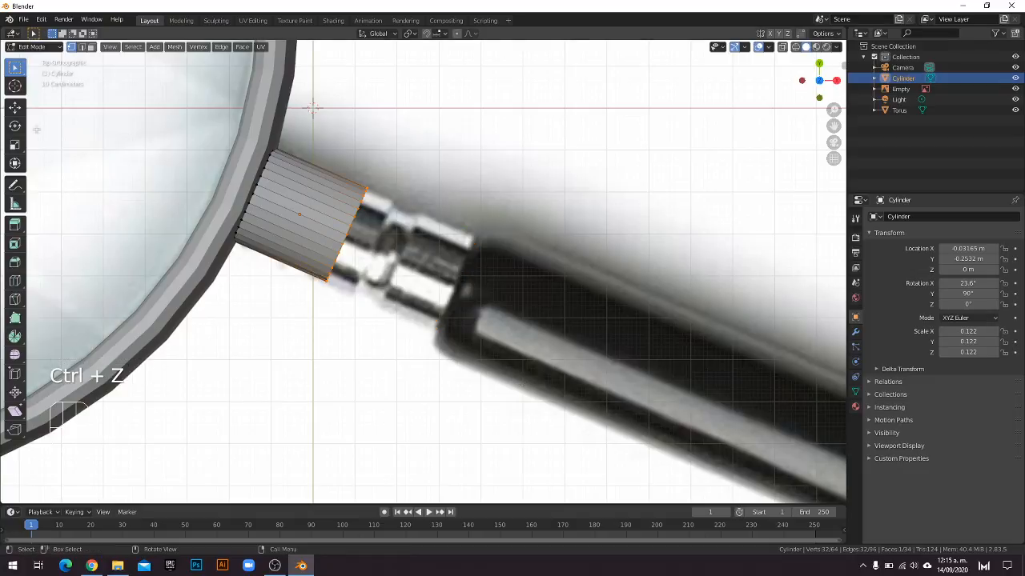
Try shifting the selected end cap along the global X and Y axes with the Move tool, undoing both attempts.
left_click(14, 109)
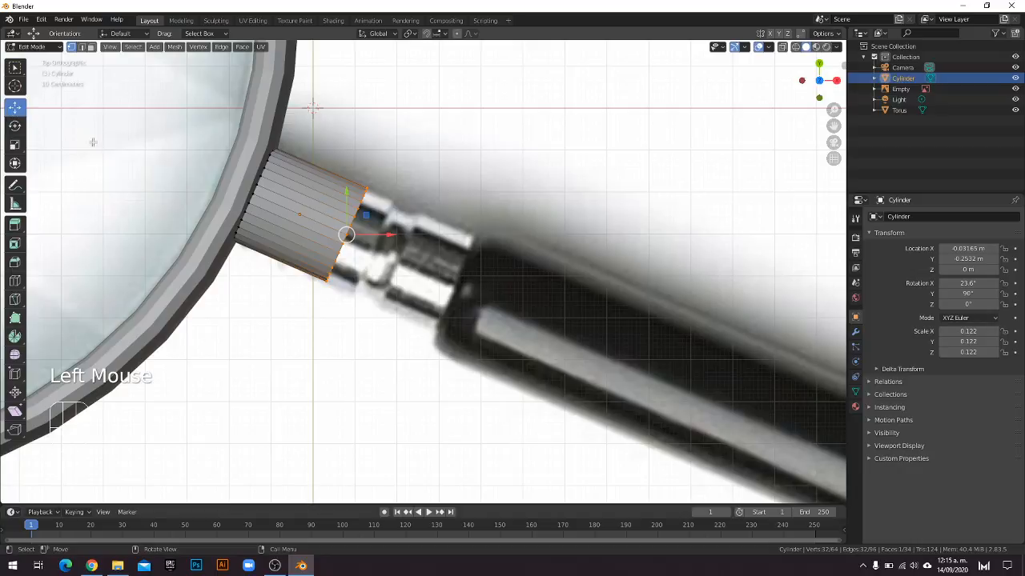
left_click_drag(391, 235, 475, 192)
key("ctrl+z")
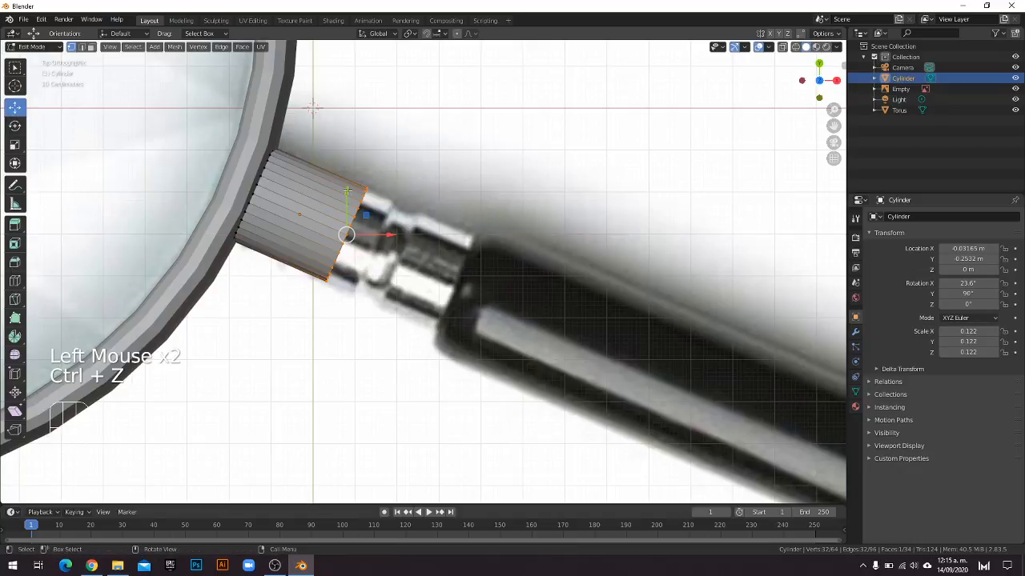
left_click_drag(347, 192, 267, 197)
key("ctrl+z")
key("ctrl+z")
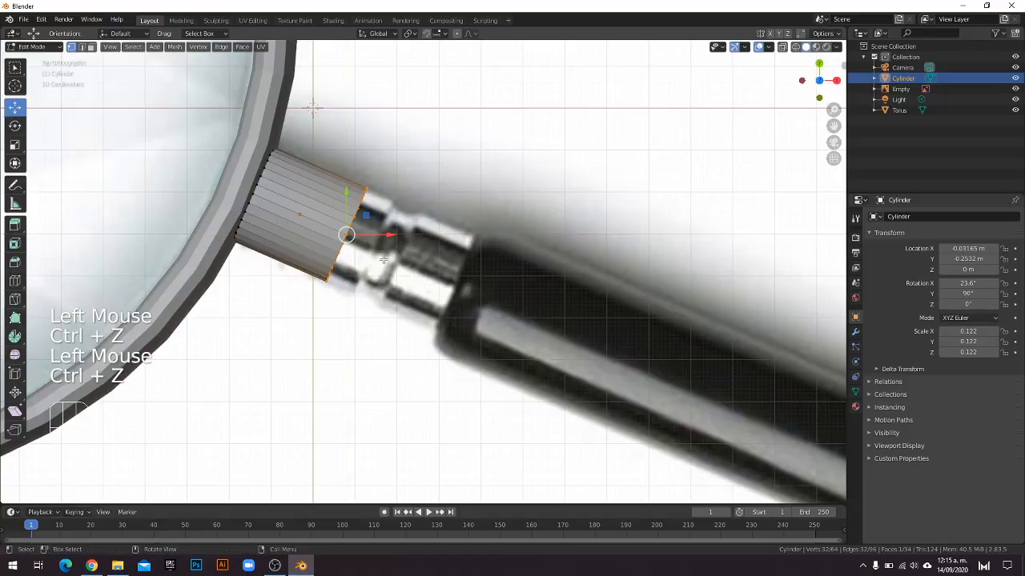
Try moving the end cap along its local Z axis to the black handle with Grab, and undo the move.
left_click(16, 69)
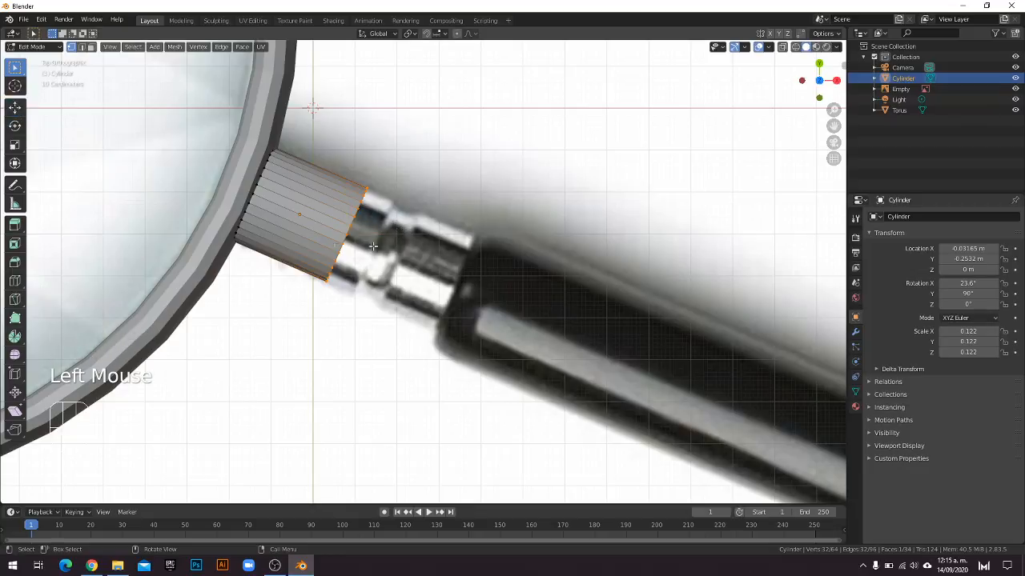
key("g")
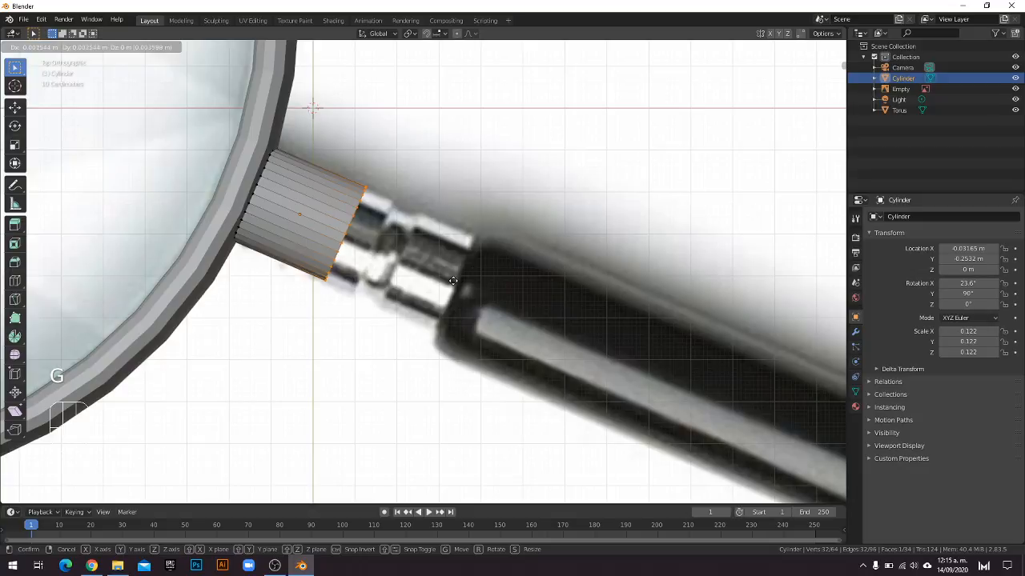
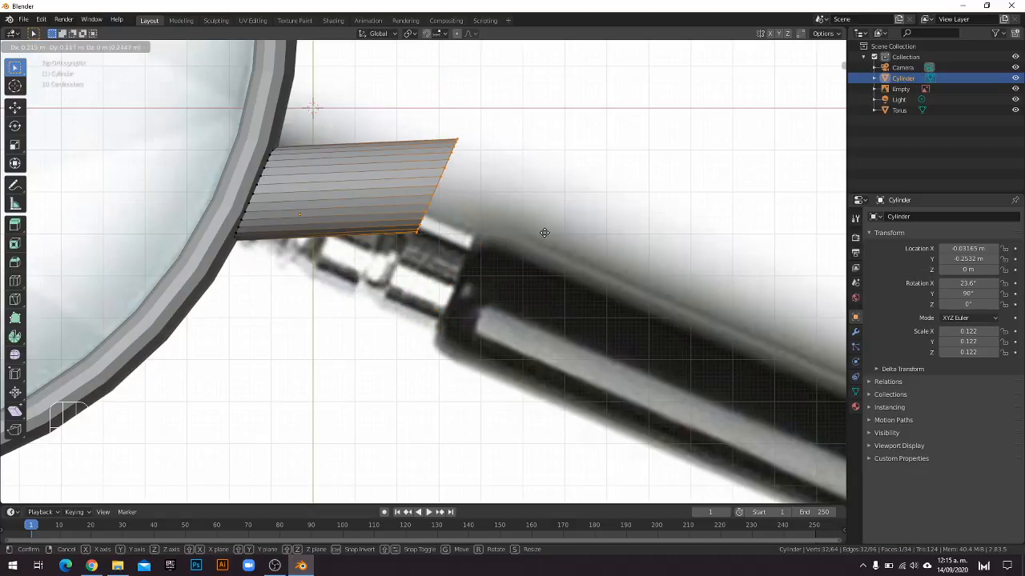
key("z")
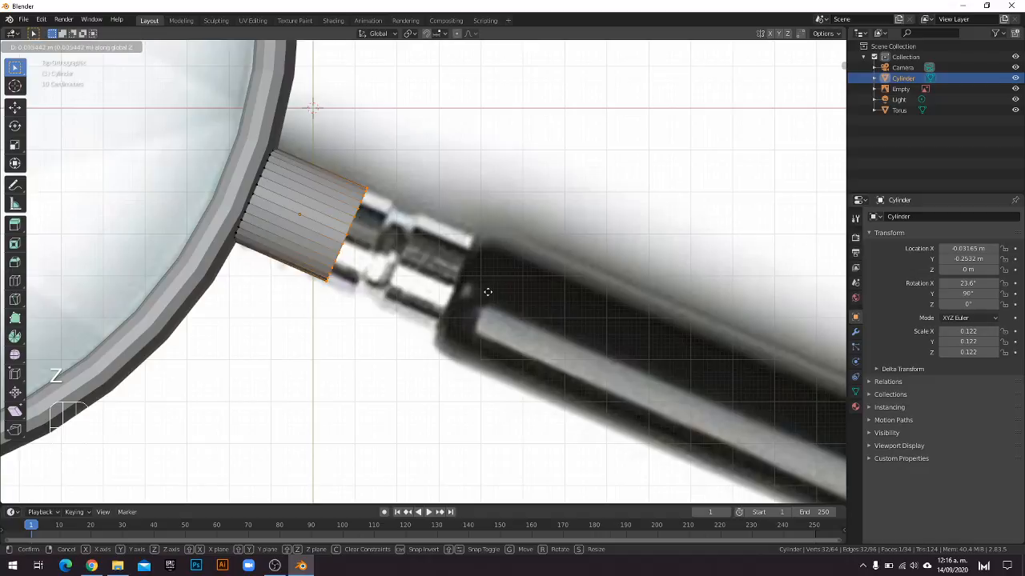
key("z")
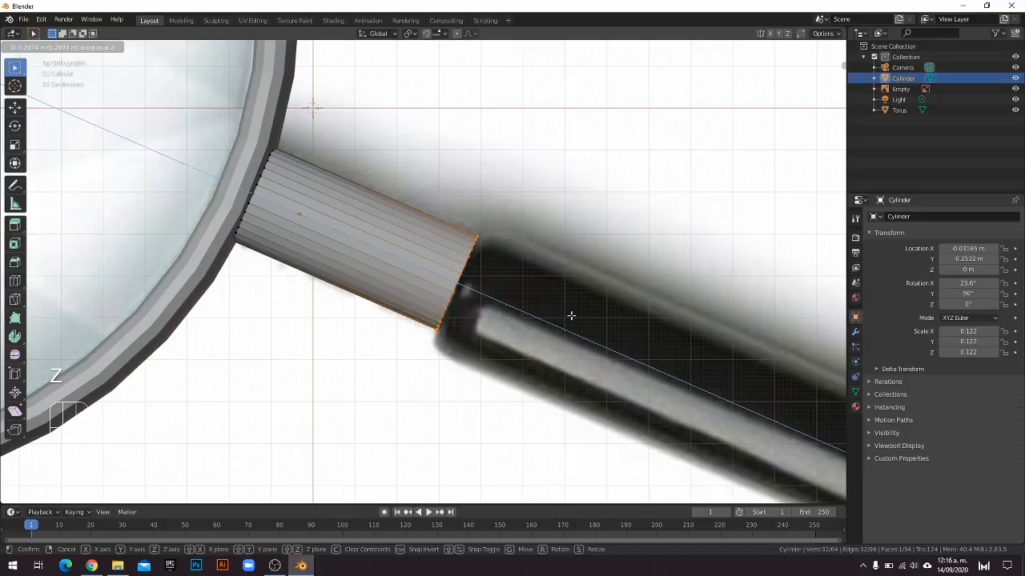
left_click(571, 316)
key("ctrl+z")
middle_click_drag(462, 392, 489, 362)
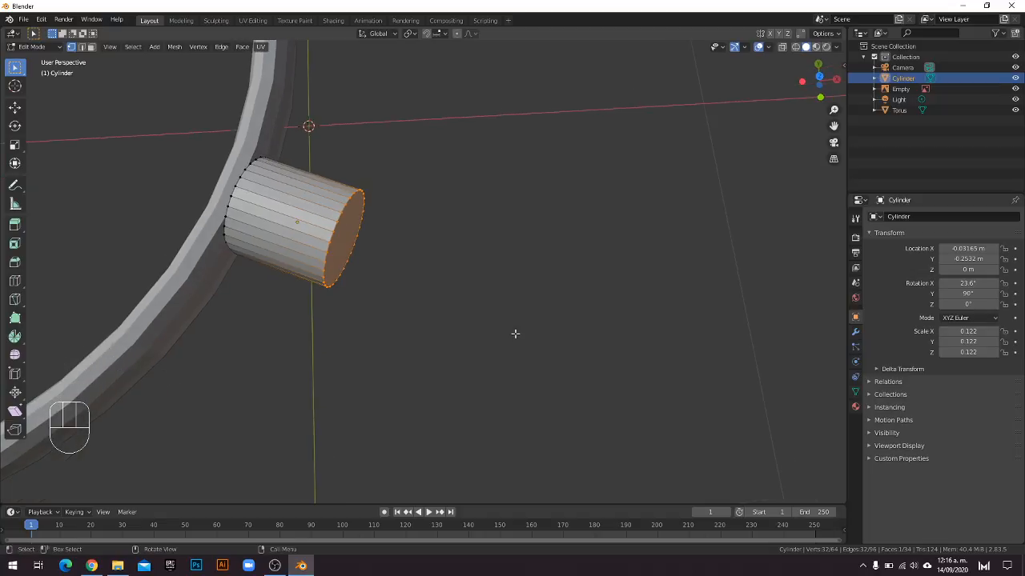
In perspective, lengthen the connector cylinder by moving its end cap away from the rim along its local Z axis.
key("g")
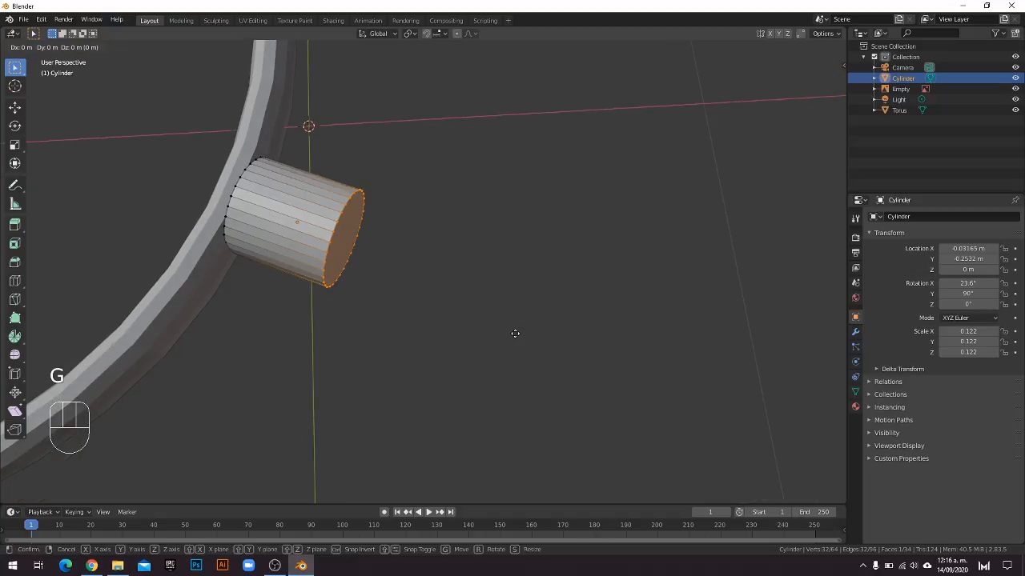
key("z")
key("z")
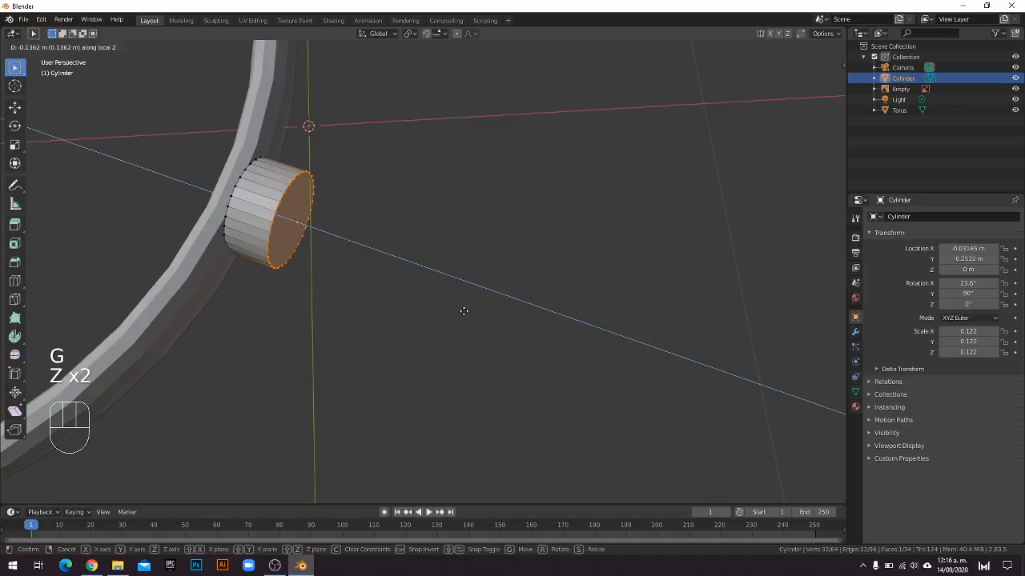
left_click(613, 373)
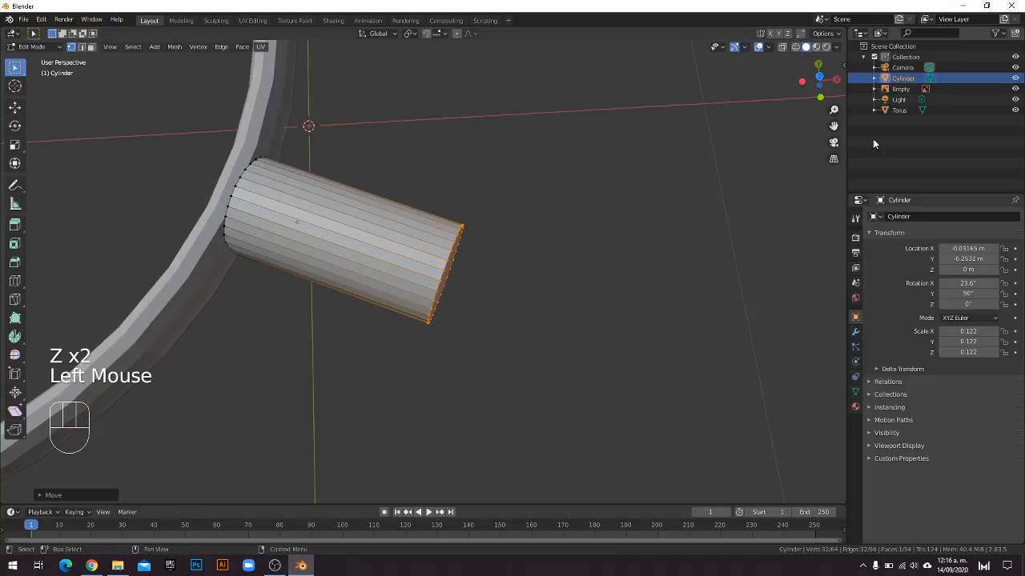
From the top view, move the end cap along local Z until it meets the black handle, and return to Object Mode.
double_click(819, 77)
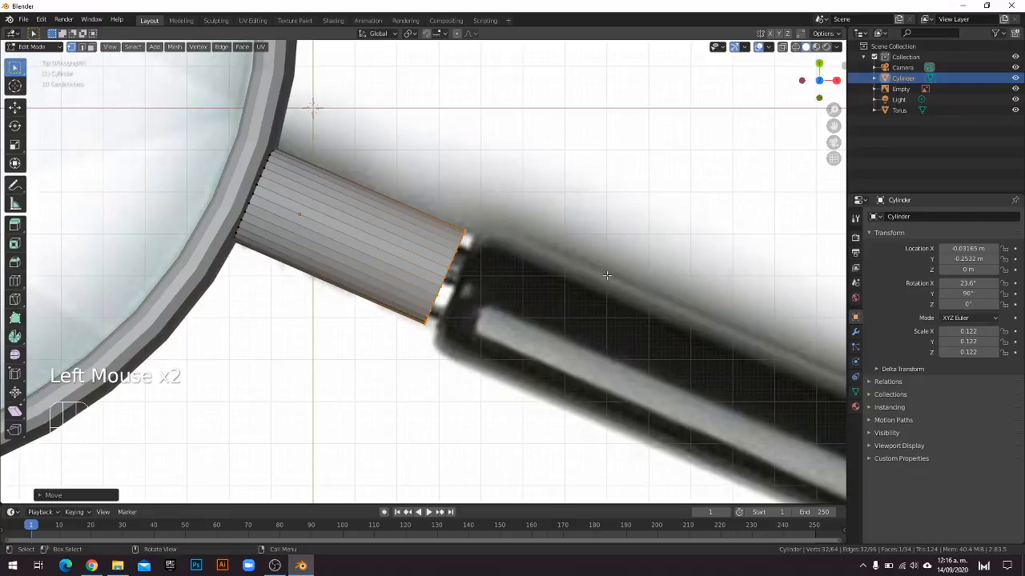
key("g")
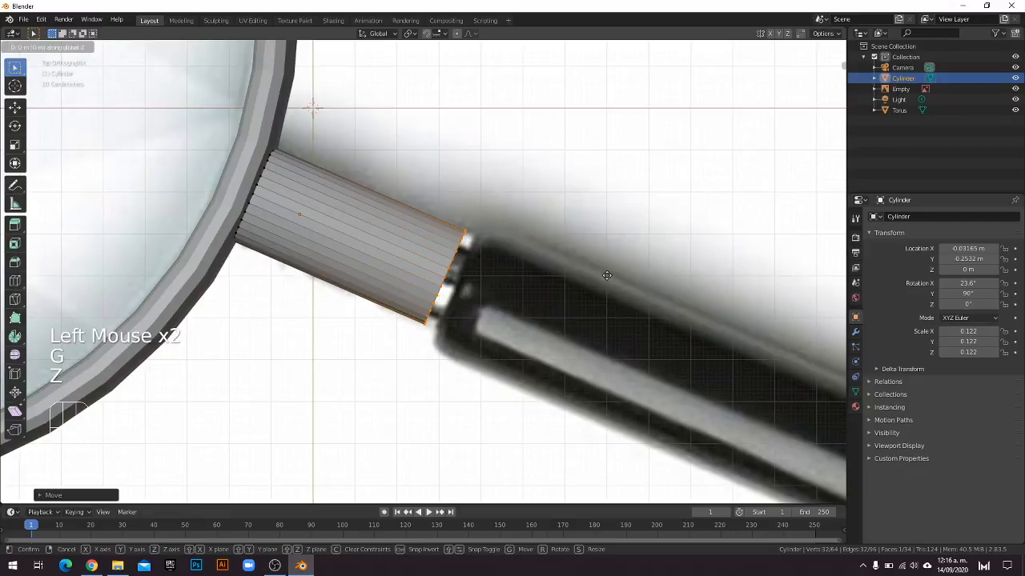
key("z")
key("z")
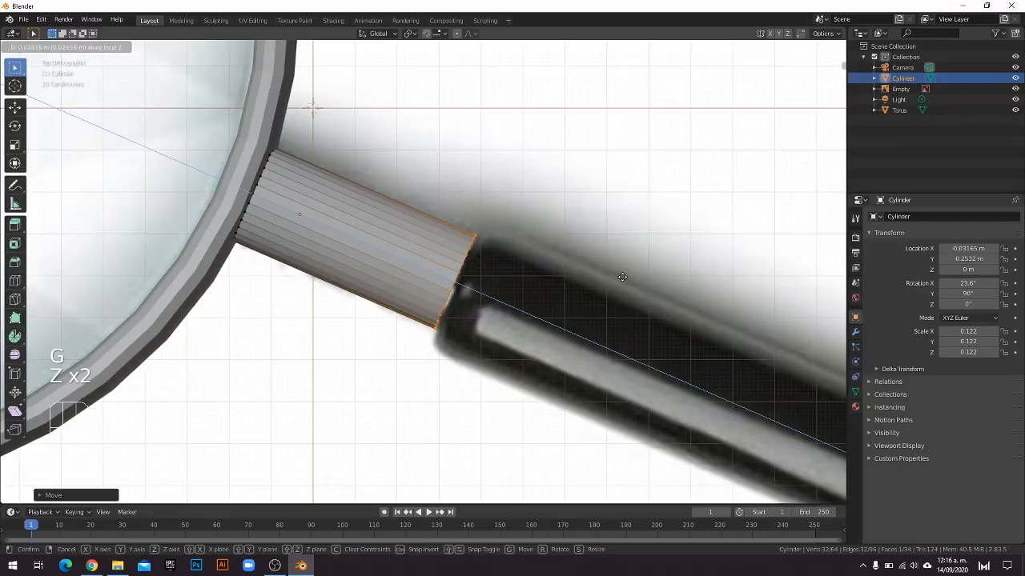
left_click(623, 277)
scroll(623, 277, "down", 3)
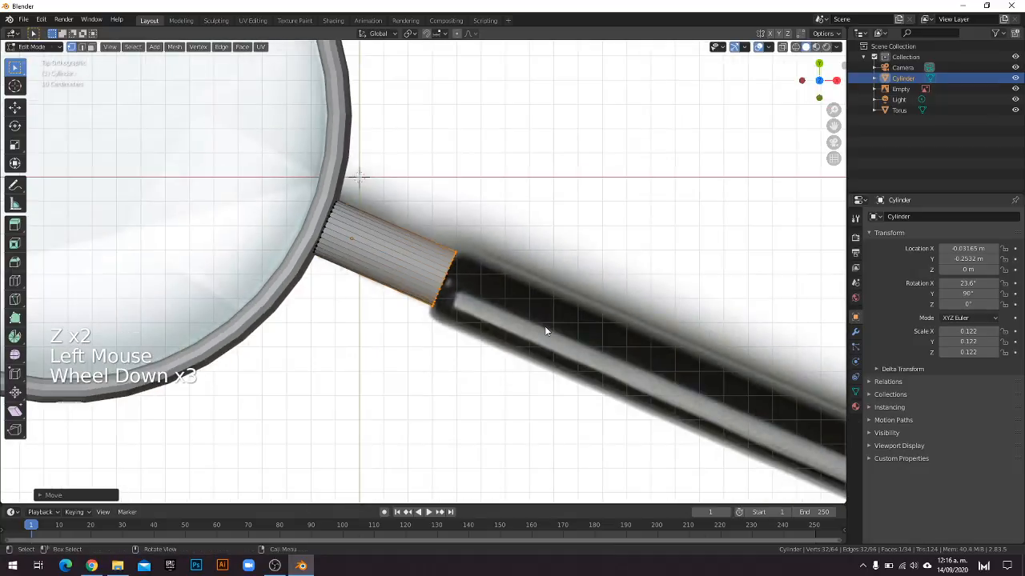
key("Tab")
left_click(437, 385)
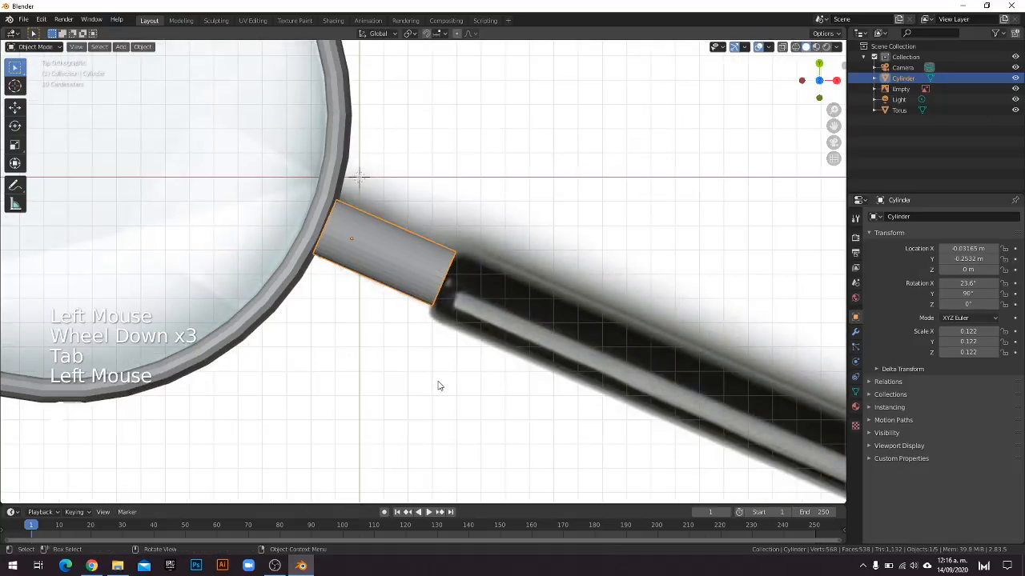
Examine the reference image's black handle along its length and where it meets the connector cylinder.
left_click(429, 285)
middle_click_drag(490, 314, 357, 283, "shift")
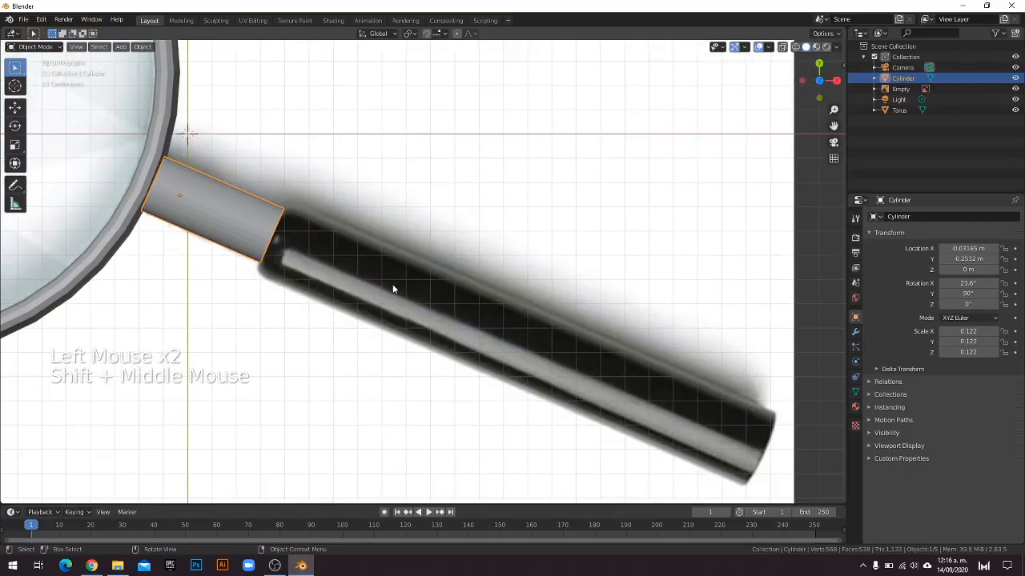
scroll(392, 285, "down", 3)
scroll(393, 321, "up", 1)
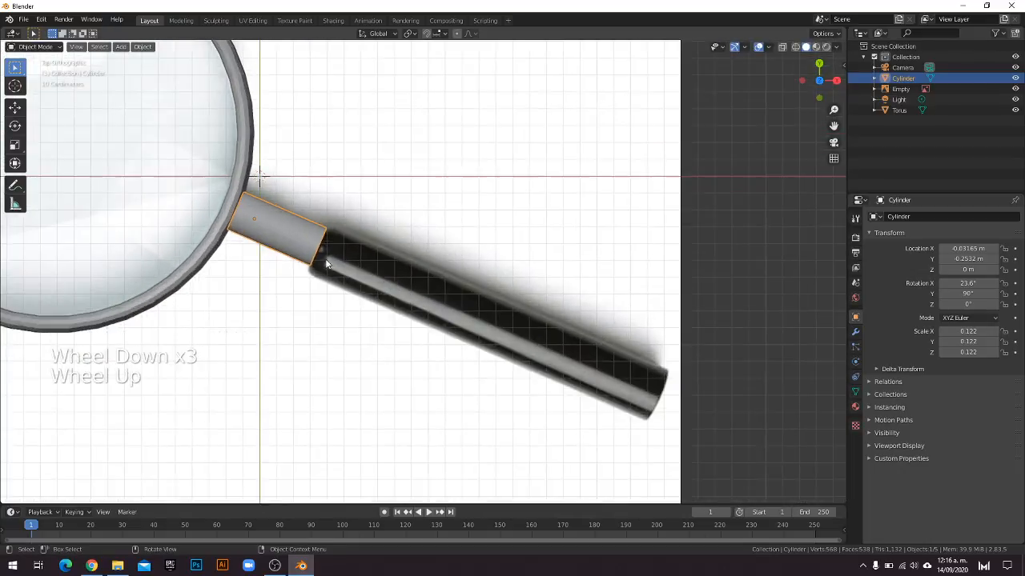
middle_click_drag(323, 264, 406, 258, "shift")
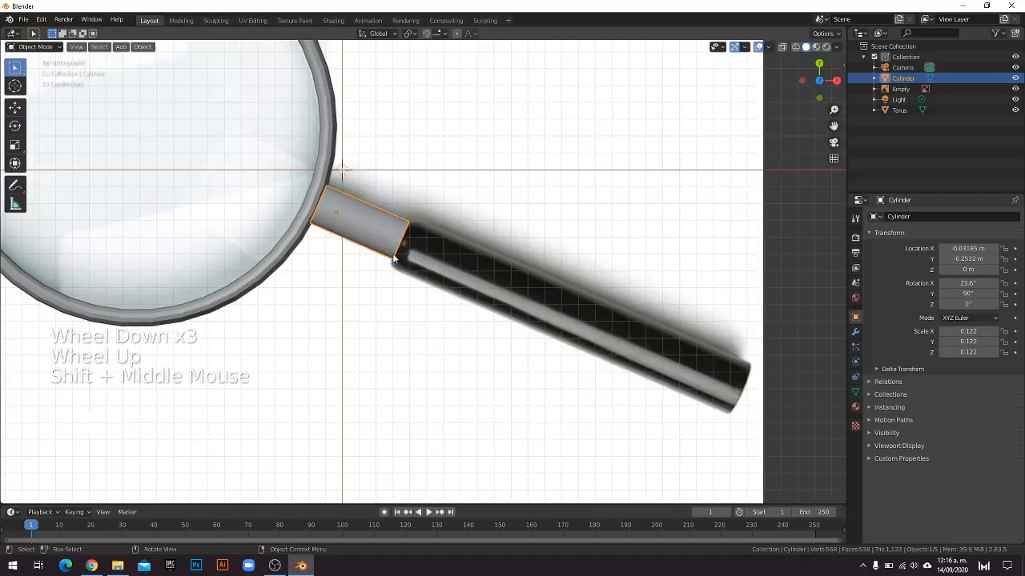
left_click(373, 253)
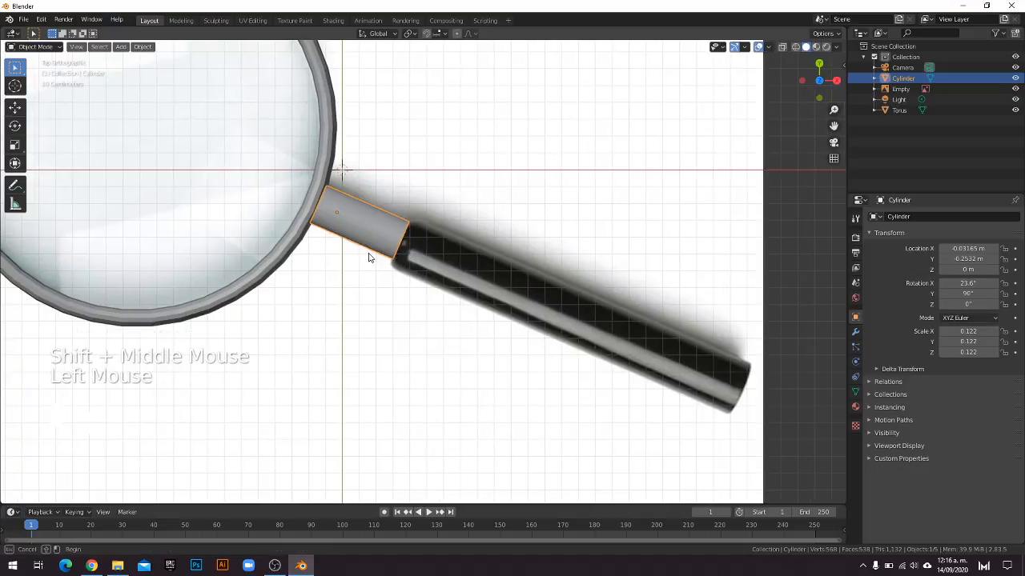
left_click(376, 252)
scroll(403, 268, "up", 1)
middle_click_drag(625, 308, 554, 284, "shift")
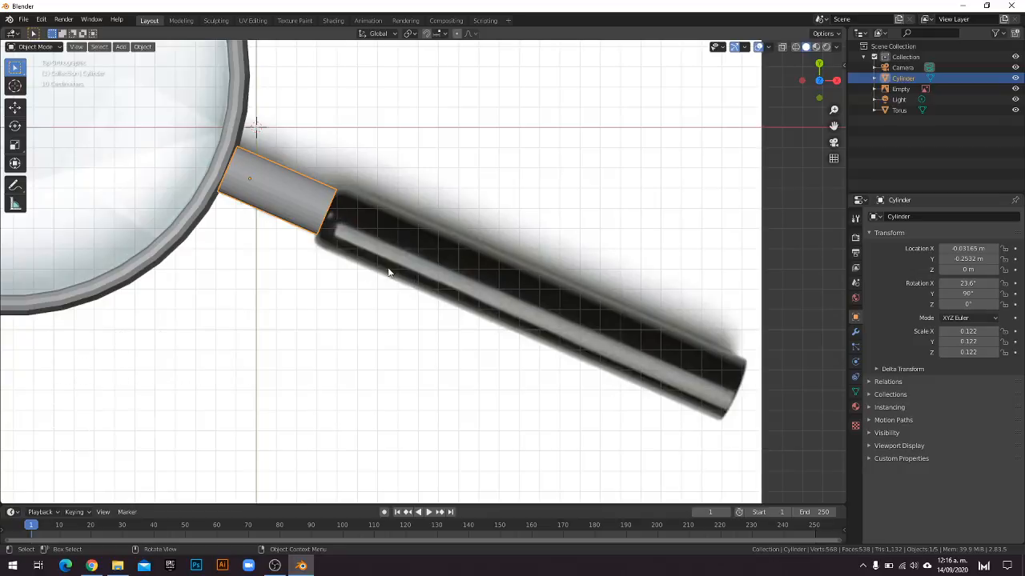
middle_click_drag(389, 275, 503, 300, "shift")
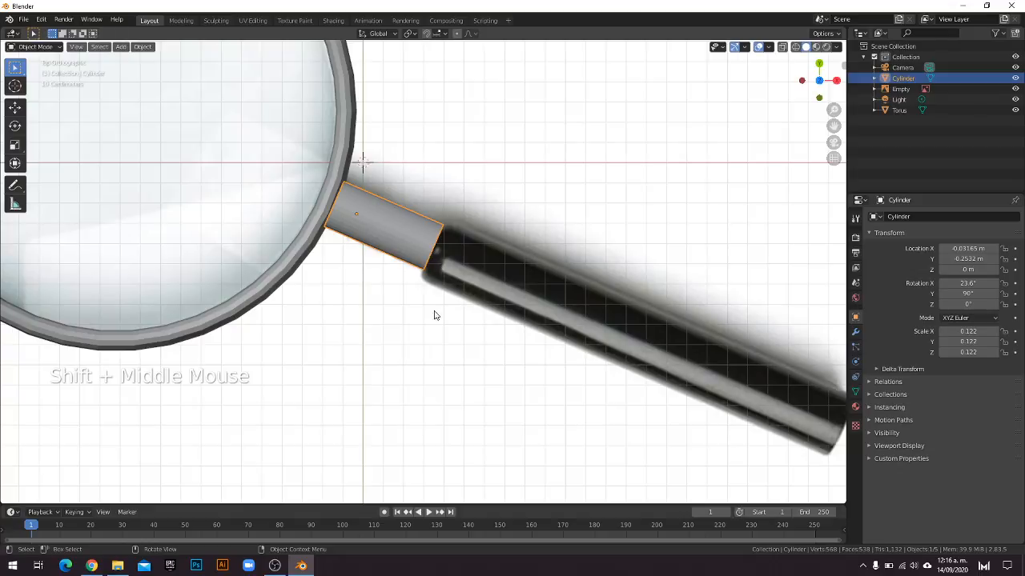
Duplicate the connector cylinder and place the copy at the start of the black handle, at about X 0.464 m, Y -0.480 m.
left_click(402, 237)
left_click(400, 236)
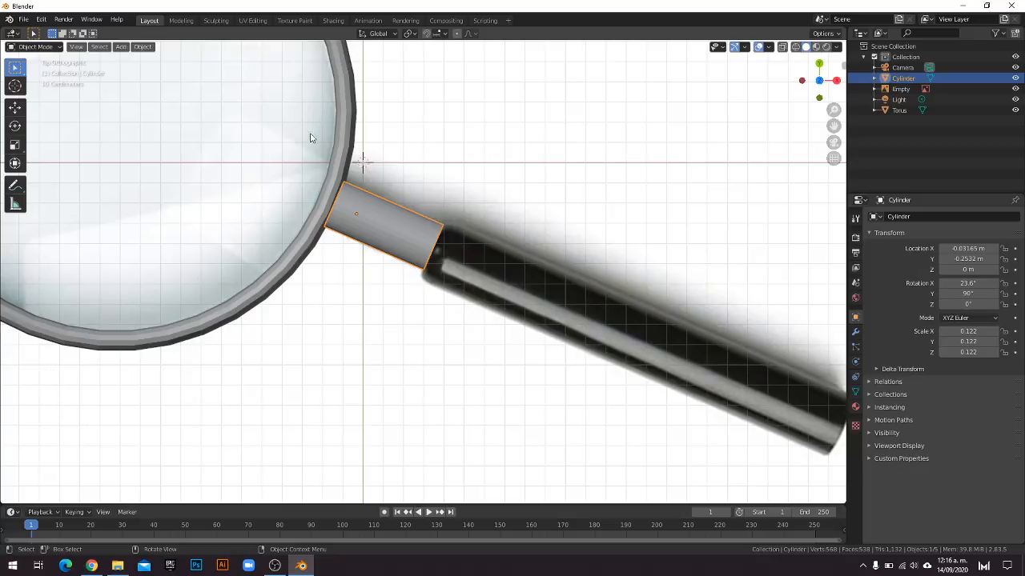
key("shift+d")
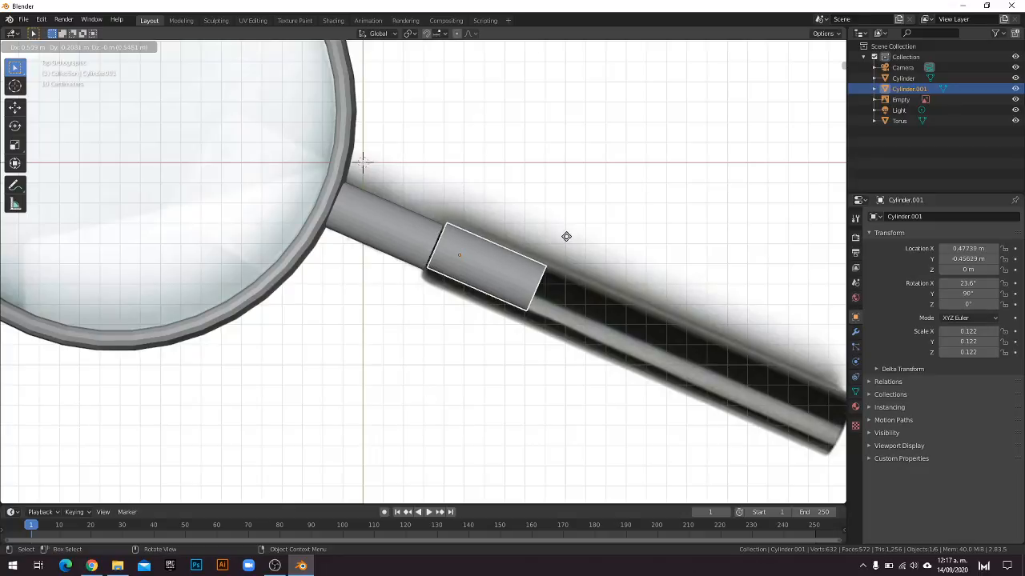
left_click(566, 244)
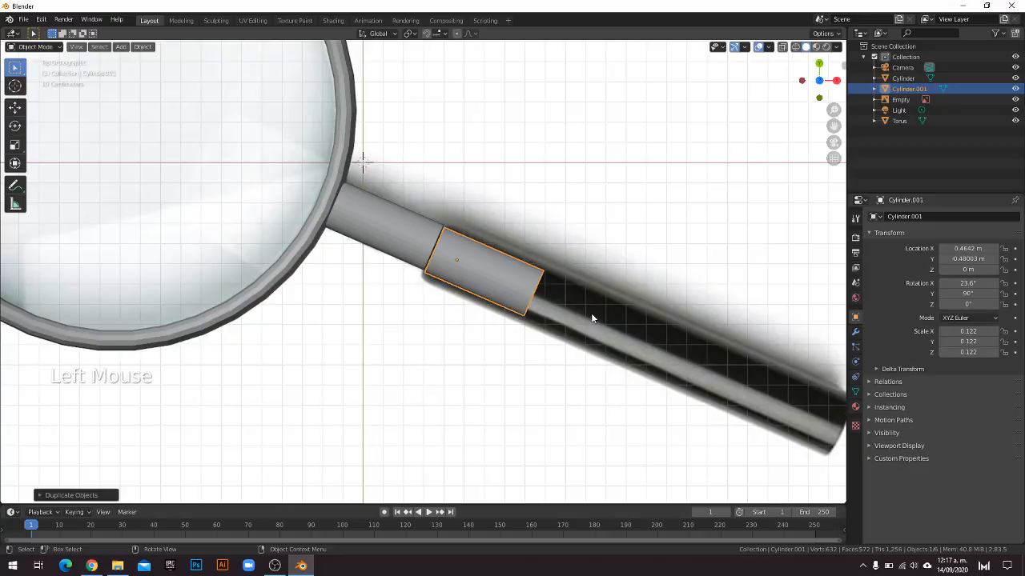
Scale the duplicate uniformly to 0.167 and align it over the start of the black handle, at about X 0.506 m, Y -0.484 m.
key("s")
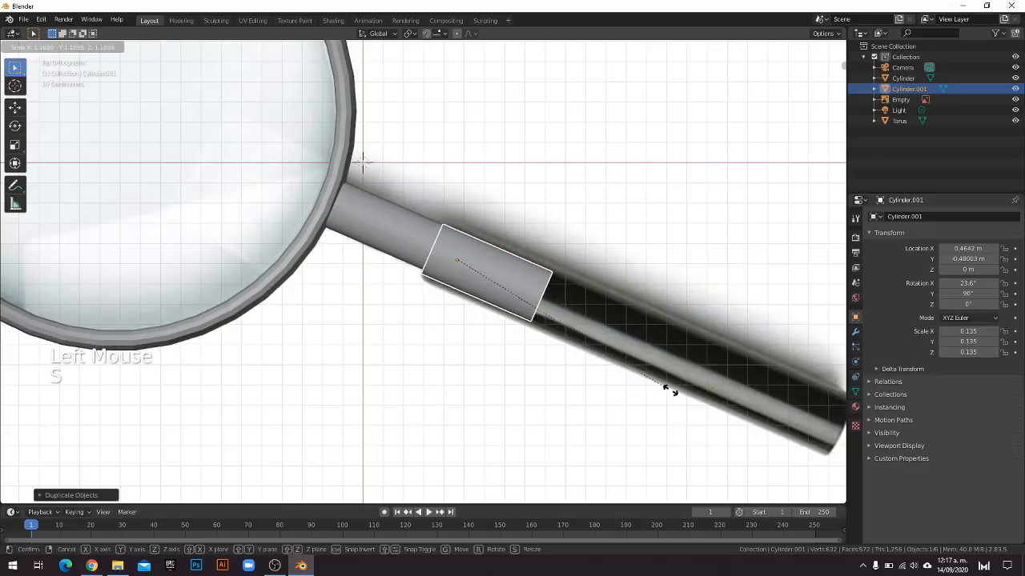
left_click(723, 407)
scroll(723, 408, "up", 1)
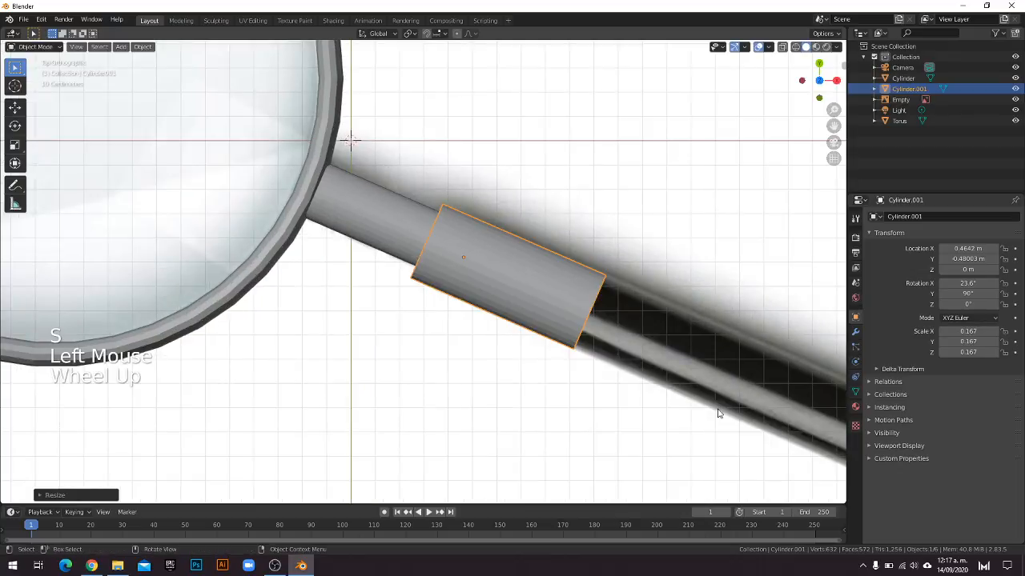
key("g")
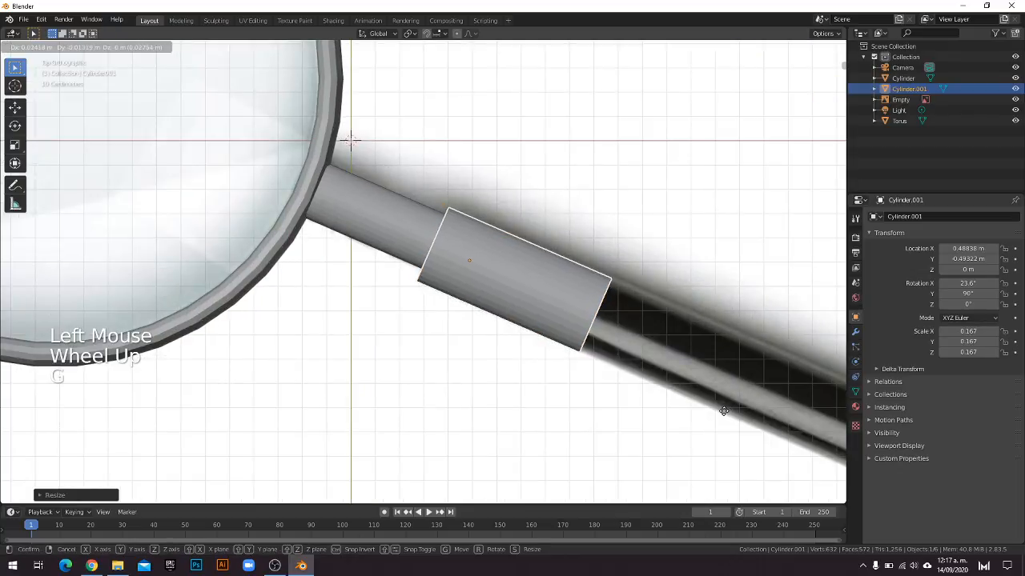
left_click(690, 374)
Inspect the duplicate's mesh and selected end cap in perspective, toggling between Edit Mode and Object Mode.
middle_click_drag(690, 375, 414, 245, "shift")
key("Tab")
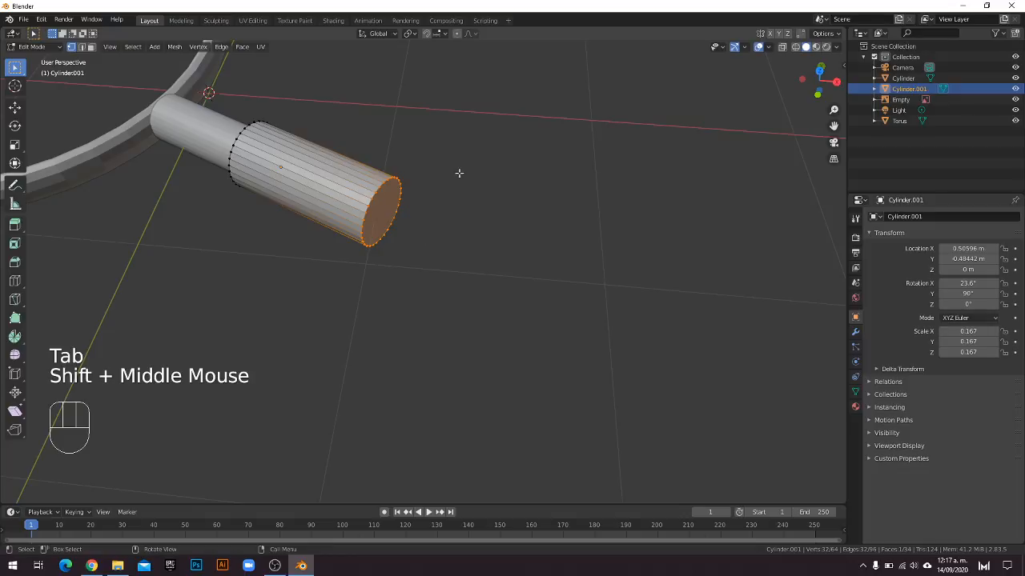
key("Tab")
key("Tab")
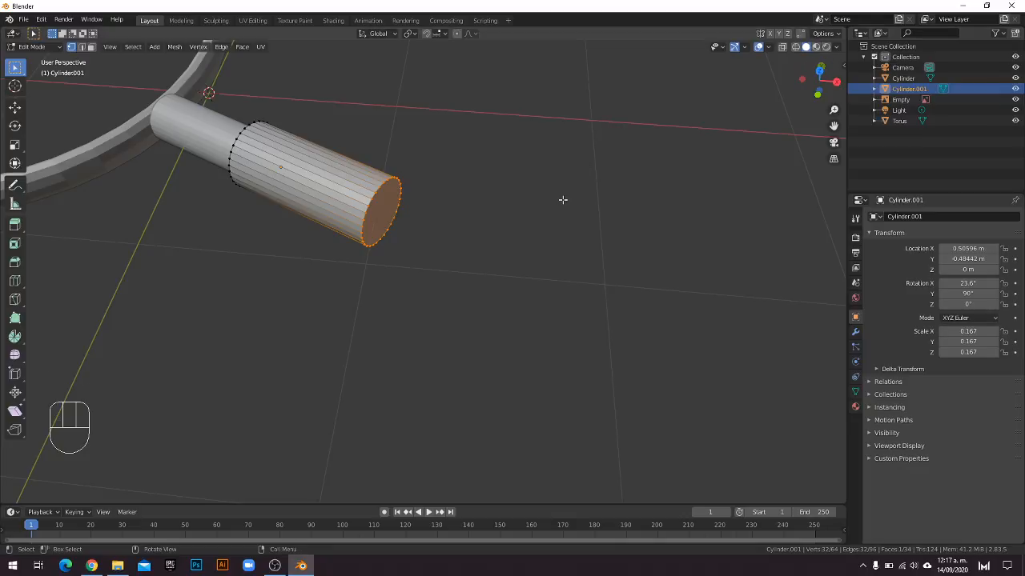
key("Tab")
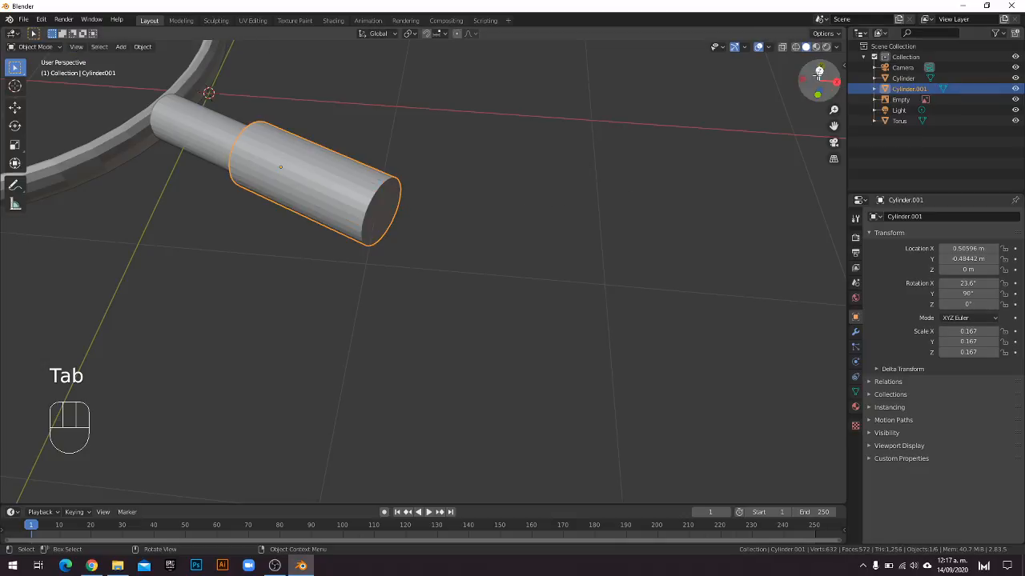
In top view, extend the handle cylinder's selected end cap about 1.48 m along local Z to the end of the reference's black handle.
left_click(819, 71)
key("Tab")
middle_click_drag(423, 212, 411, 231, "shift")
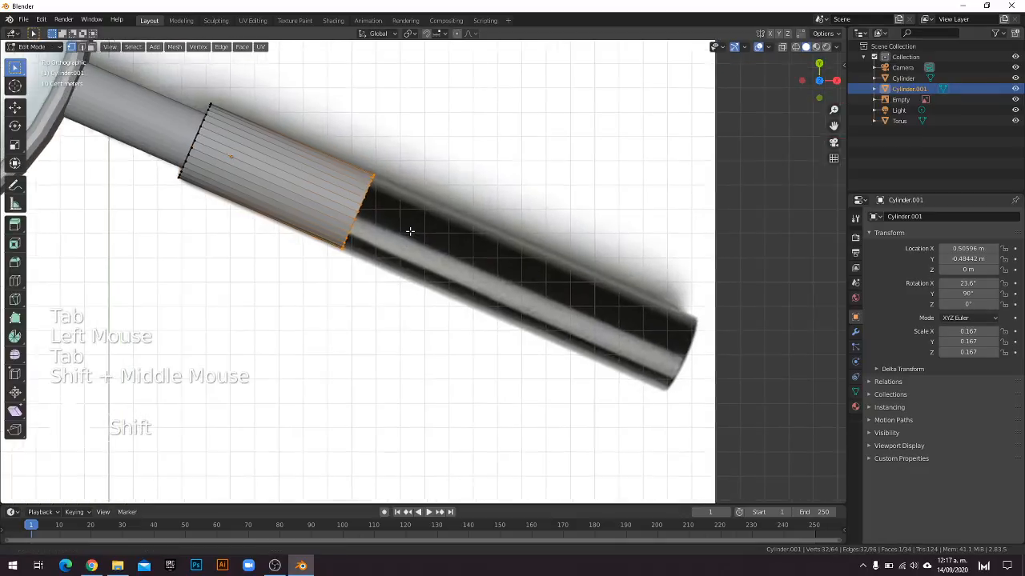
key("g")
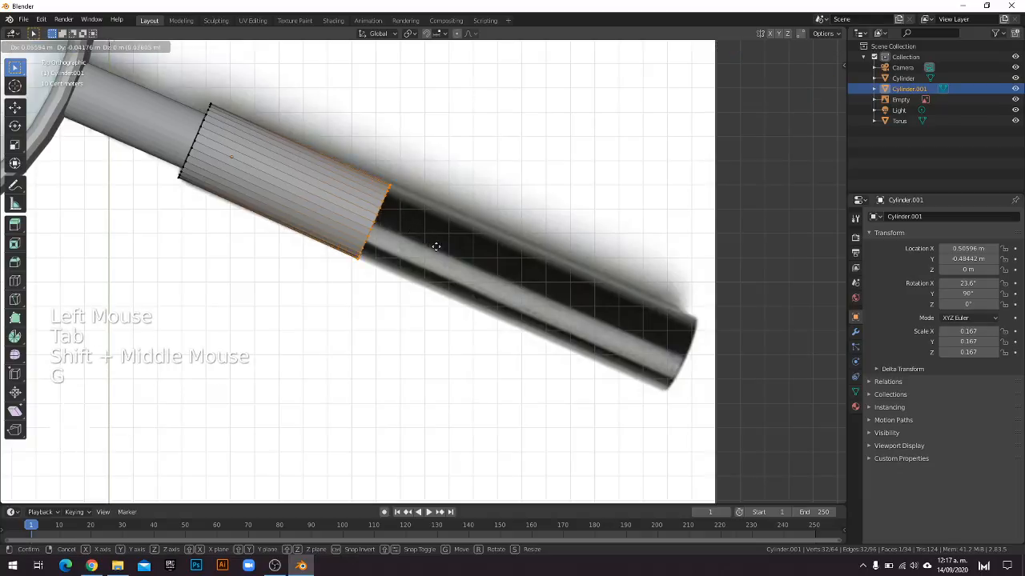
key("z")
key("z")
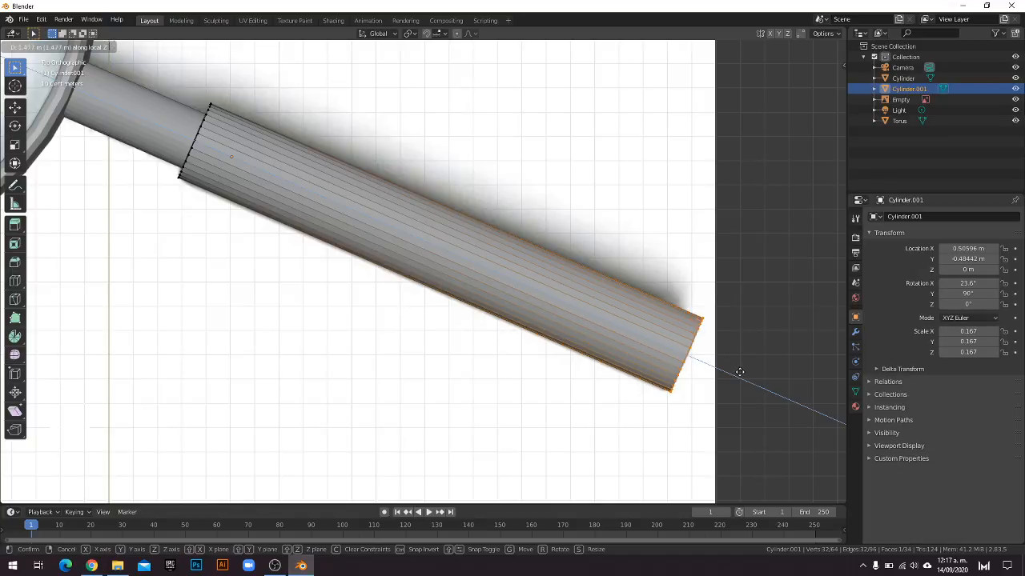
left_click(739, 372)
key("Tab")
Inspect the rim, connector and lengthened handle from several angles in perspective with everything deselected.
scroll(477, 299, "down", 4)
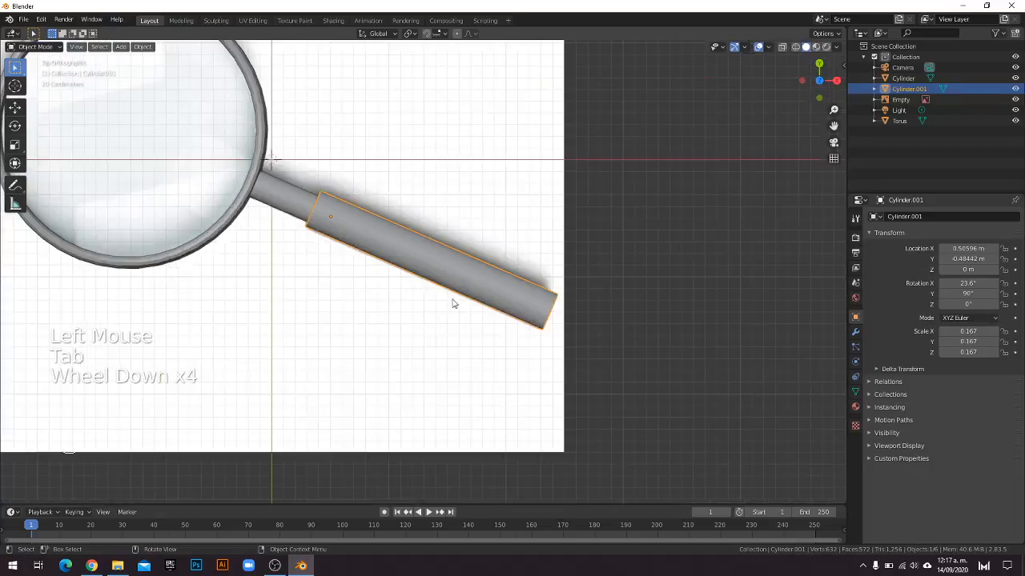
scroll(348, 316, "down", 1)
scroll(318, 320, "down", 1)
middle_click_drag(317, 320, 260, 260)
scroll(315, 267, "up", 1)
middle_click_drag(216, 274, 296, 264, "shift")
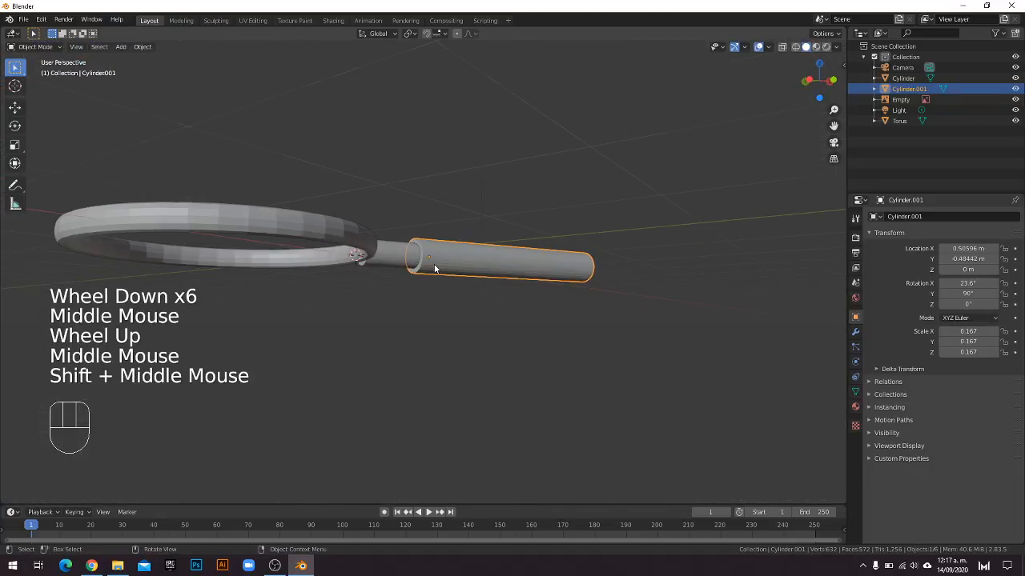
middle_click_drag(435, 269, 436, 295, "shift")
key("a")
key("a")
key("a")
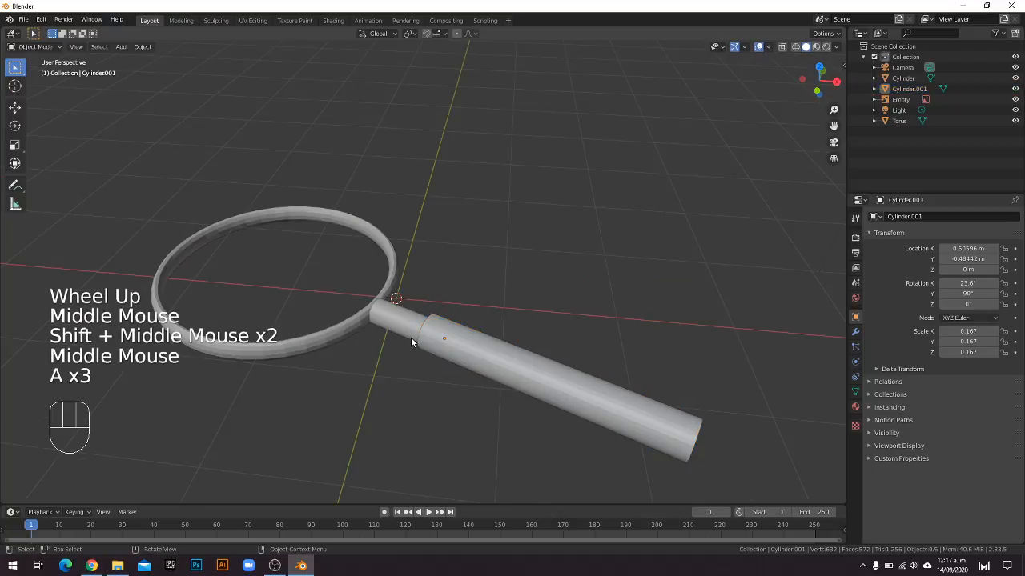
middle_click_drag(412, 343, 535, 284)
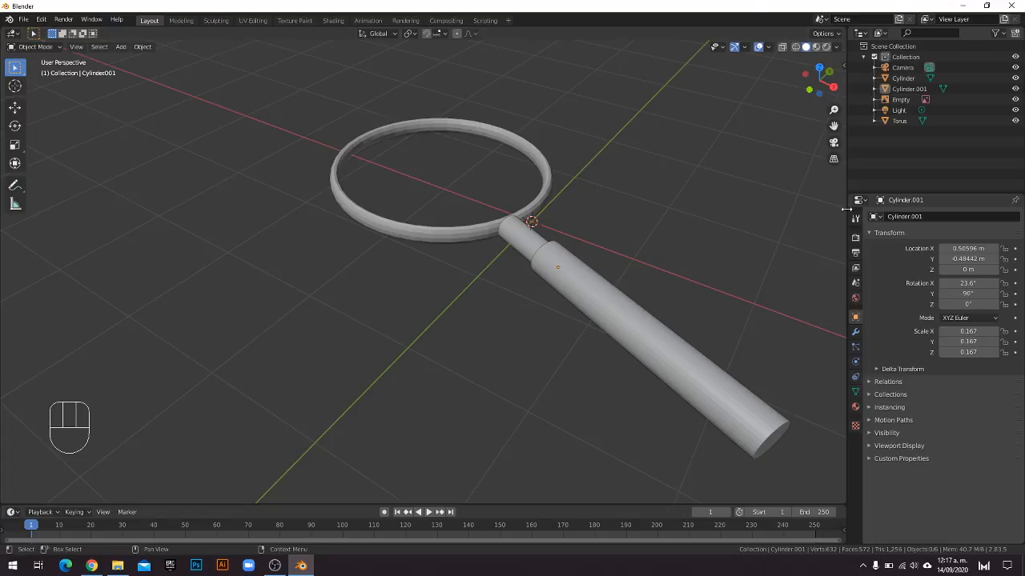
Add a UV sphere mesh to the scene for the magnifying glass lens.
scroll(562, 213, "up", 3)
middle_click_drag(563, 213, 433, 271, "shift")
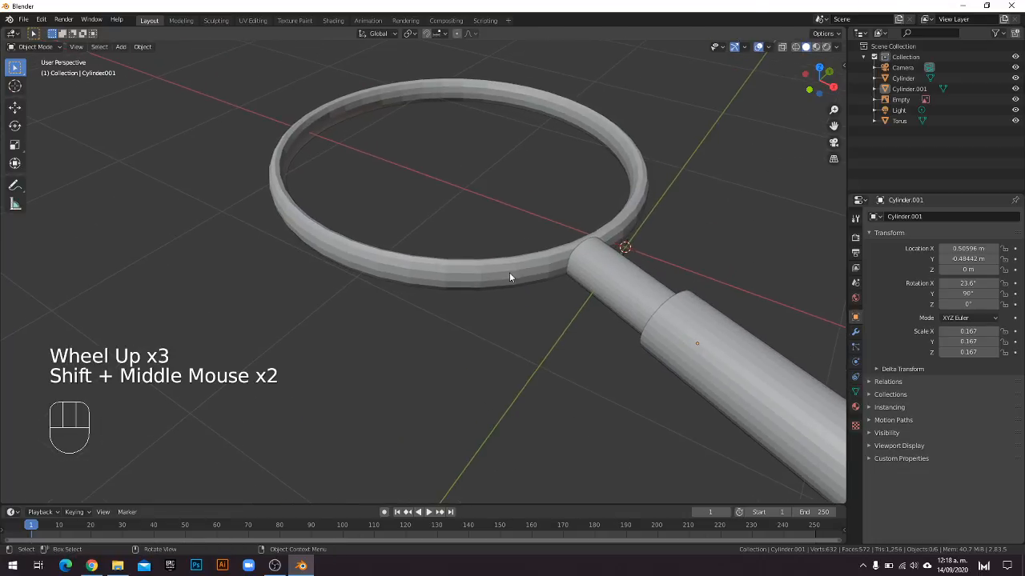
key("shift+a")
mouse_move(510, 275)
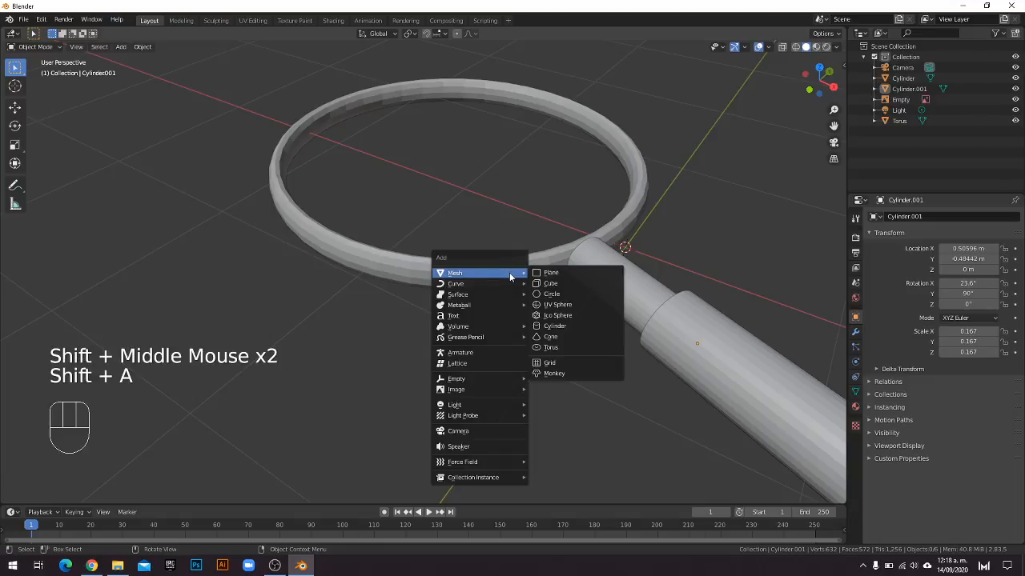
left_click(559, 308)
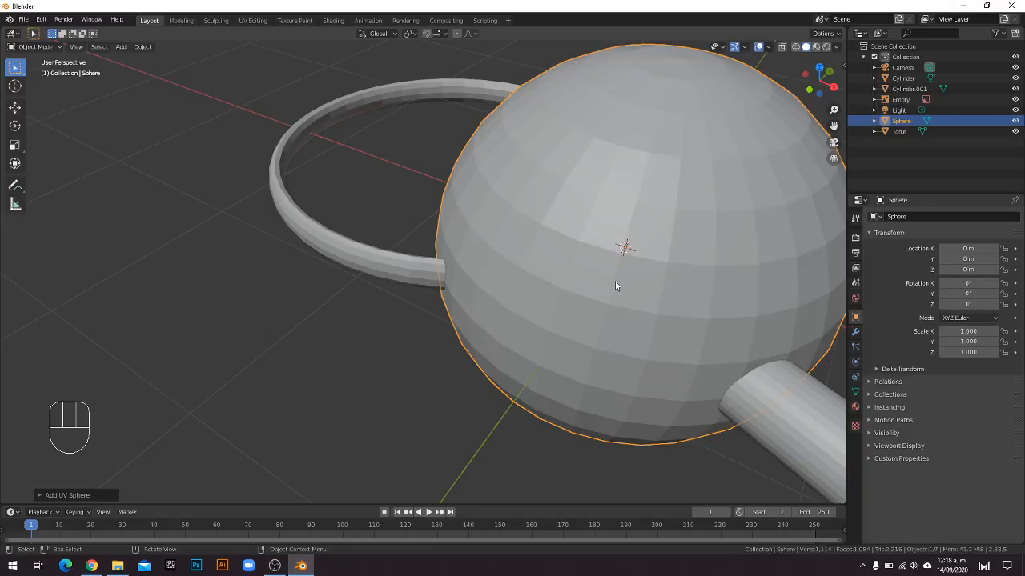
In top view, centre the sphere inside the rim at about X -1.212 m, Y 0.264 m, and scale it uniformly to about 1.118.
middle_click_drag(544, 290, 519, 320, "shift")
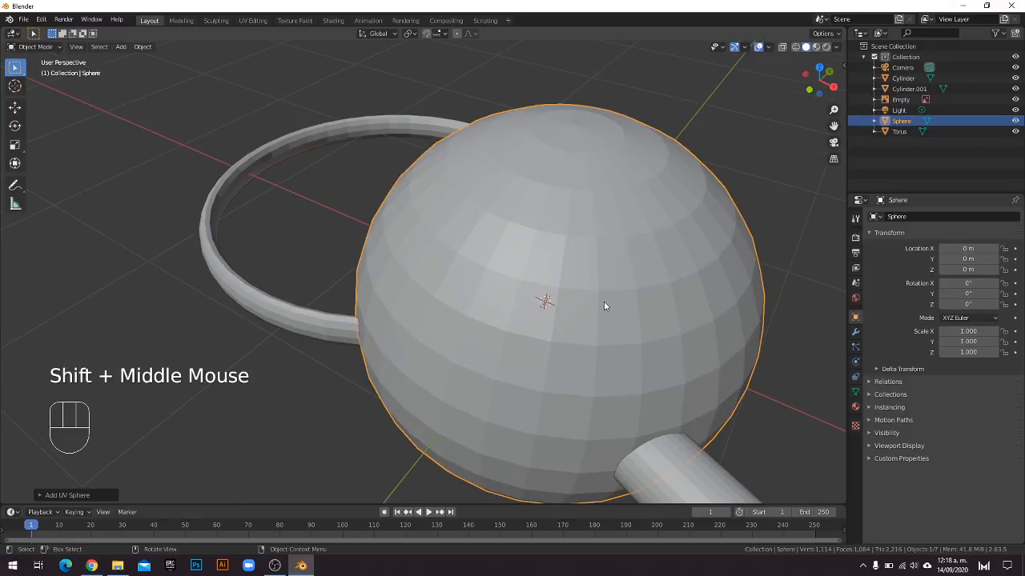
left_click(825, 64)
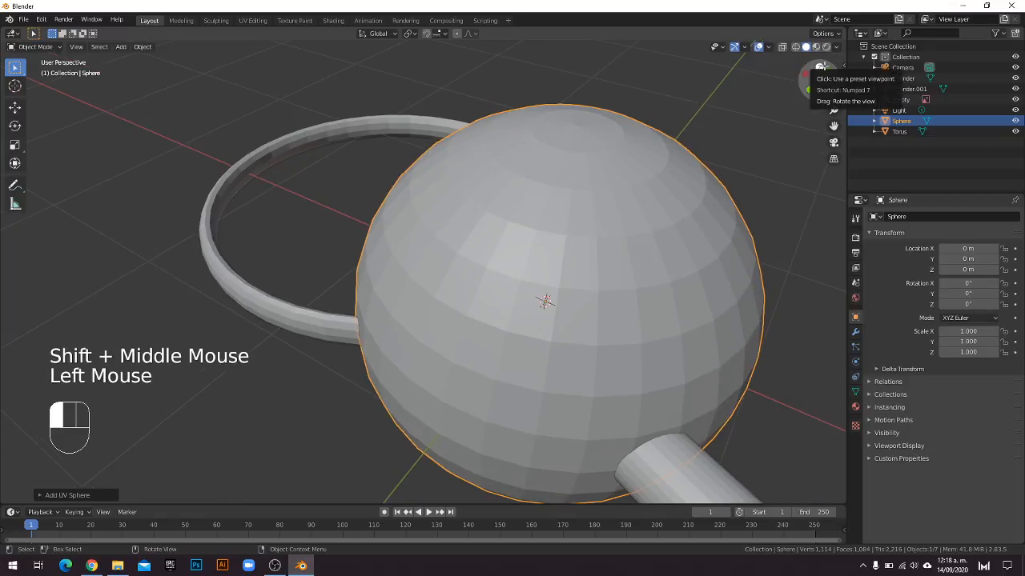
scroll(713, 220, "up", 2)
scroll(691, 217, "down", 4)
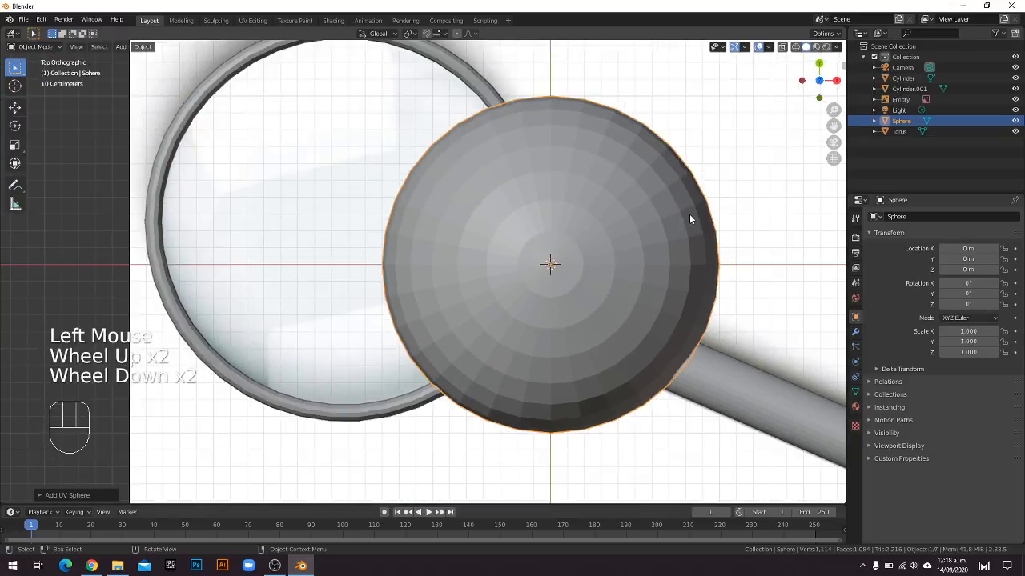
key("g")
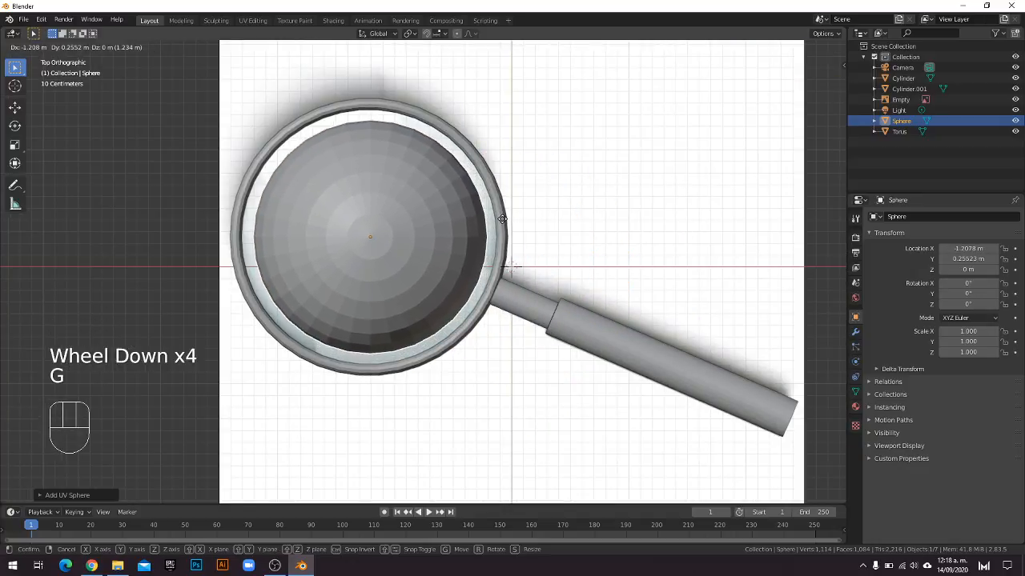
left_click(503, 224)
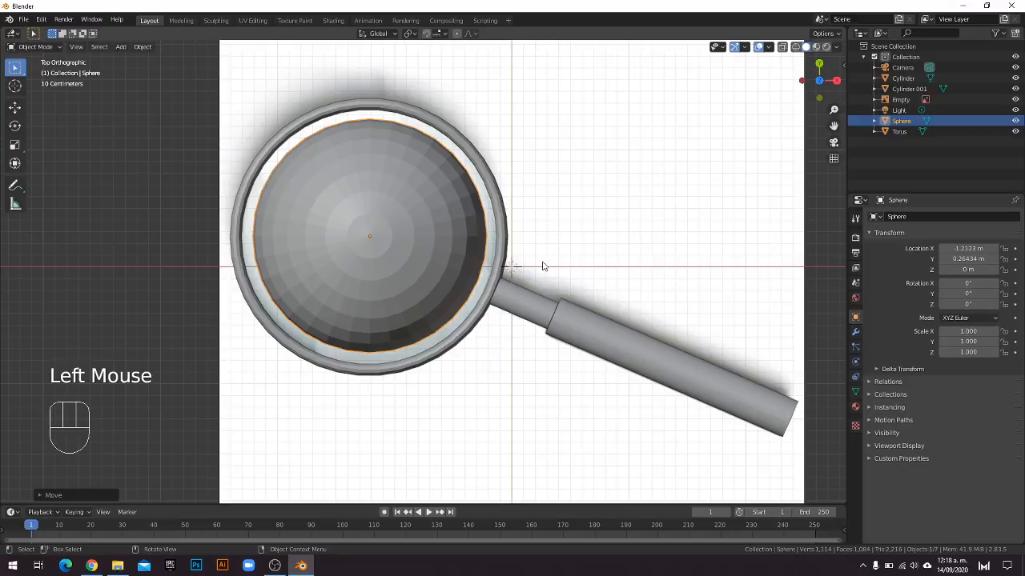
key("s")
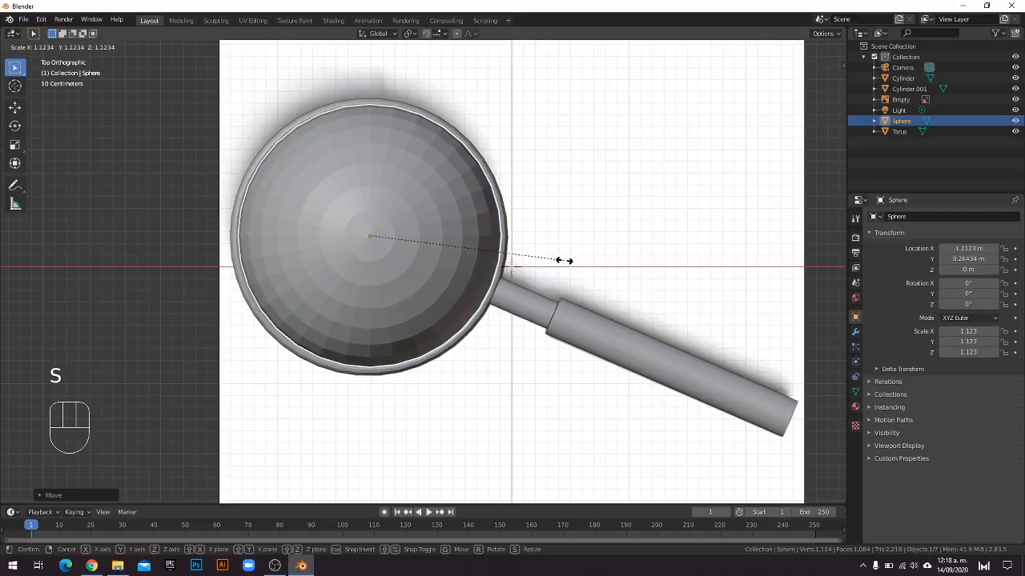
left_click(564, 266)
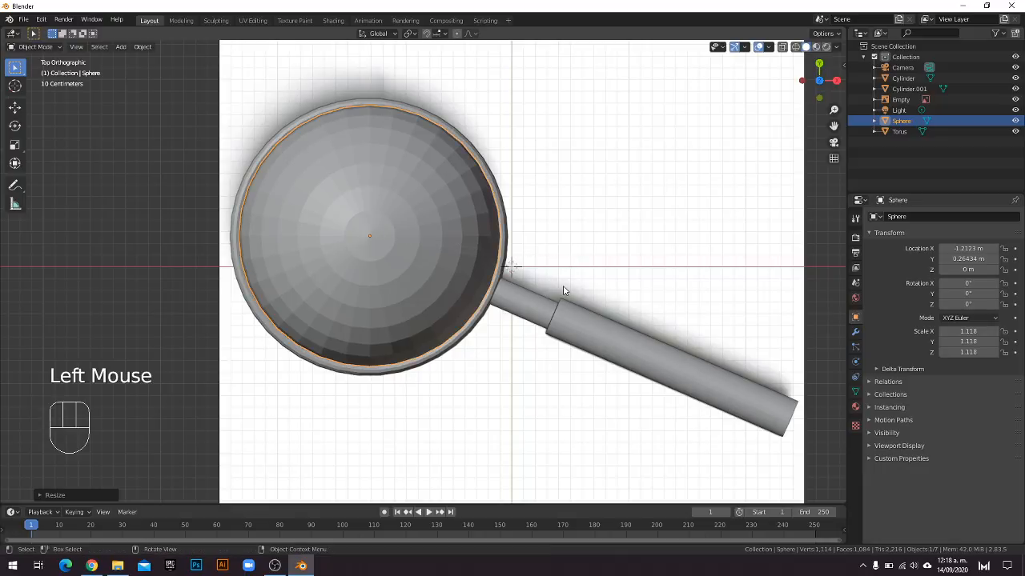
Select the sphere in the left orthographic view and activate the Scale tool on it.
left_click(439, 357)
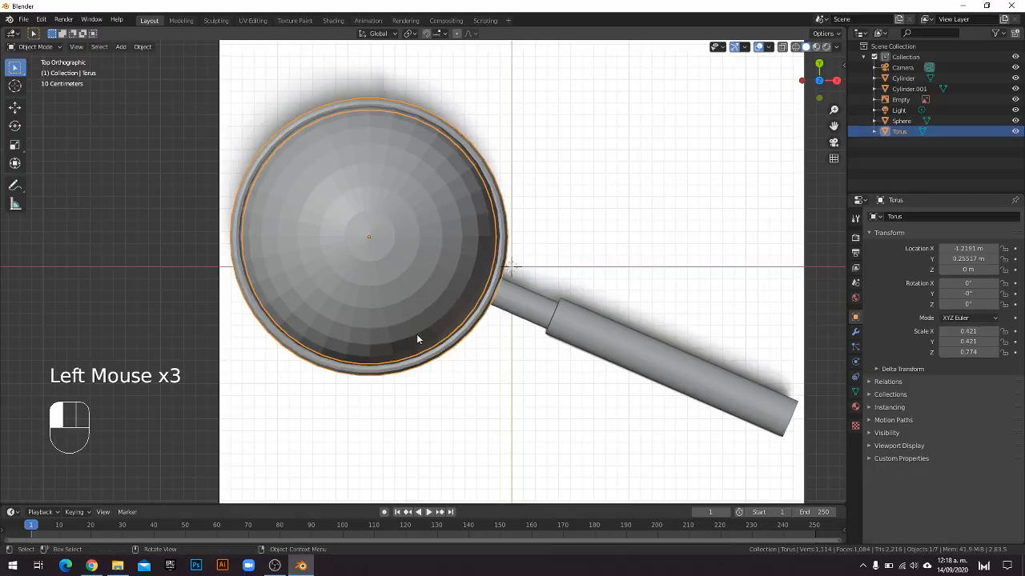
left_click(416, 336)
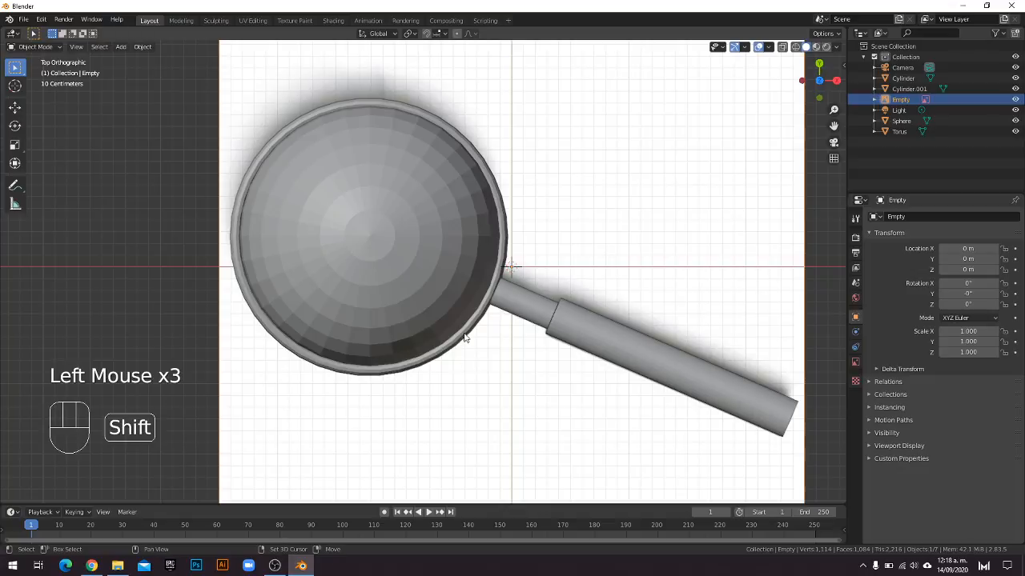
middle_click_drag(582, 347, 586, 314, "shift")
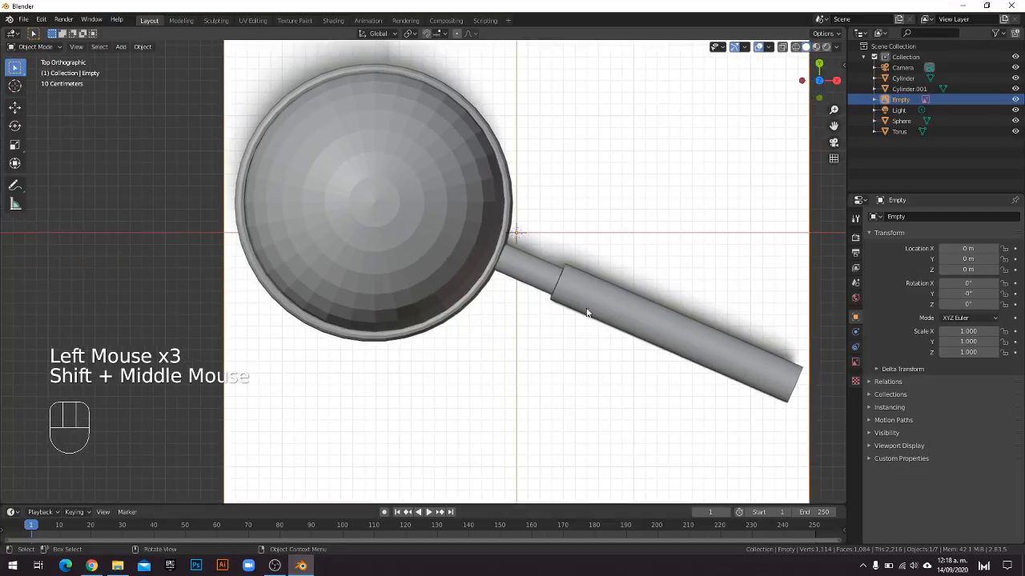
left_click(835, 80)
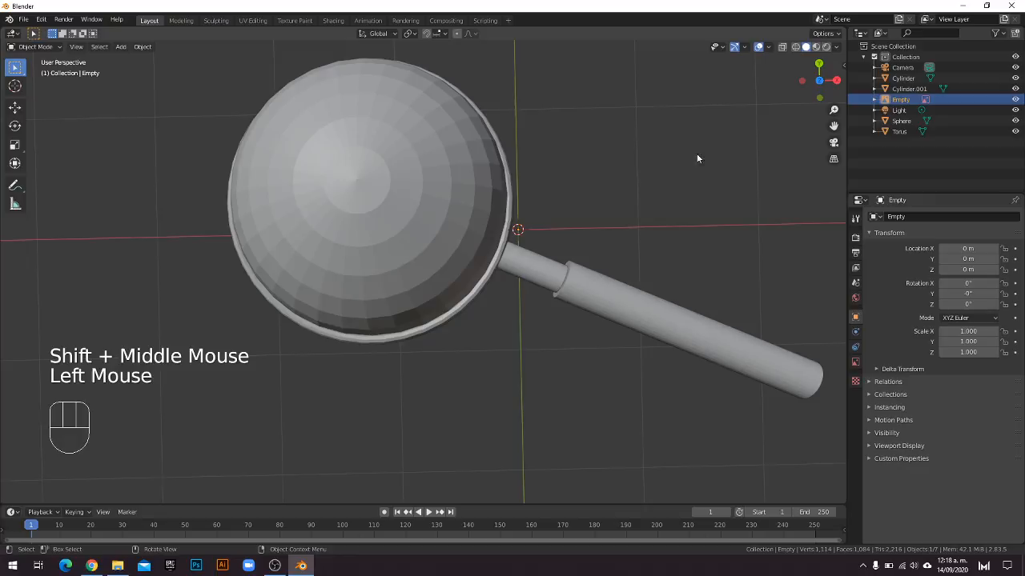
left_click(836, 80)
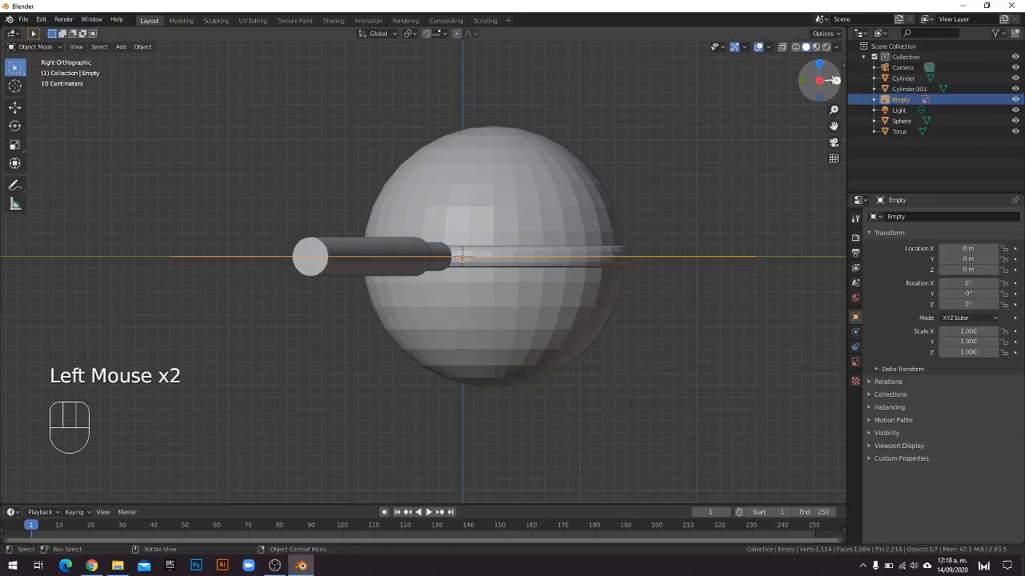
left_click(819, 81)
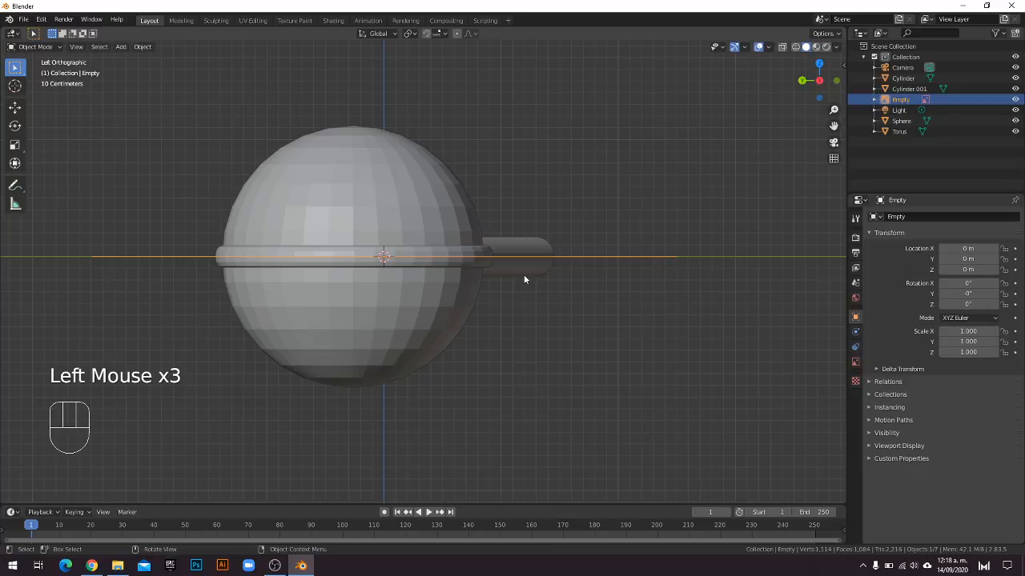
left_click(385, 327)
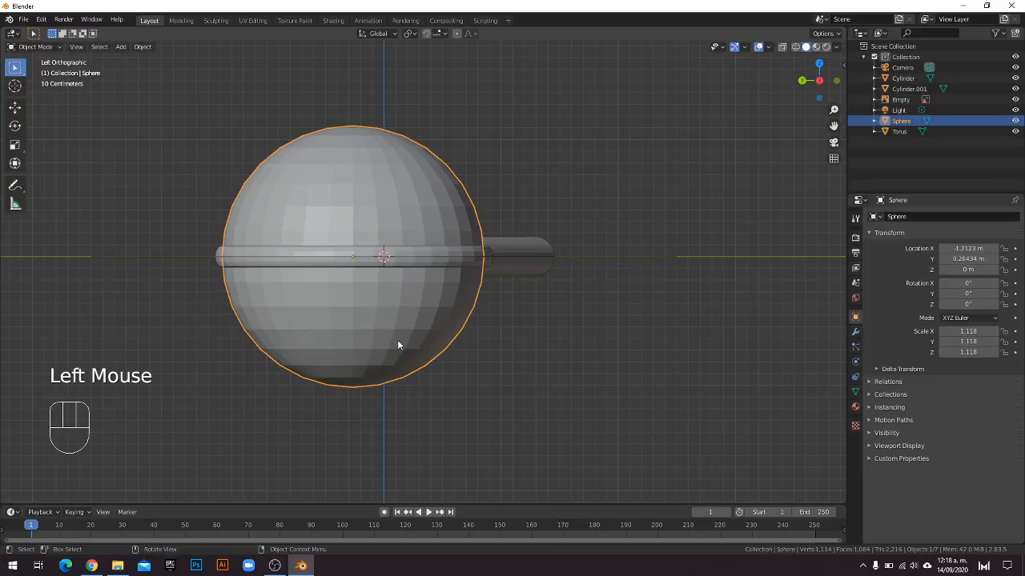
left_click(540, 342)
left_click(363, 323)
left_click(15, 146)
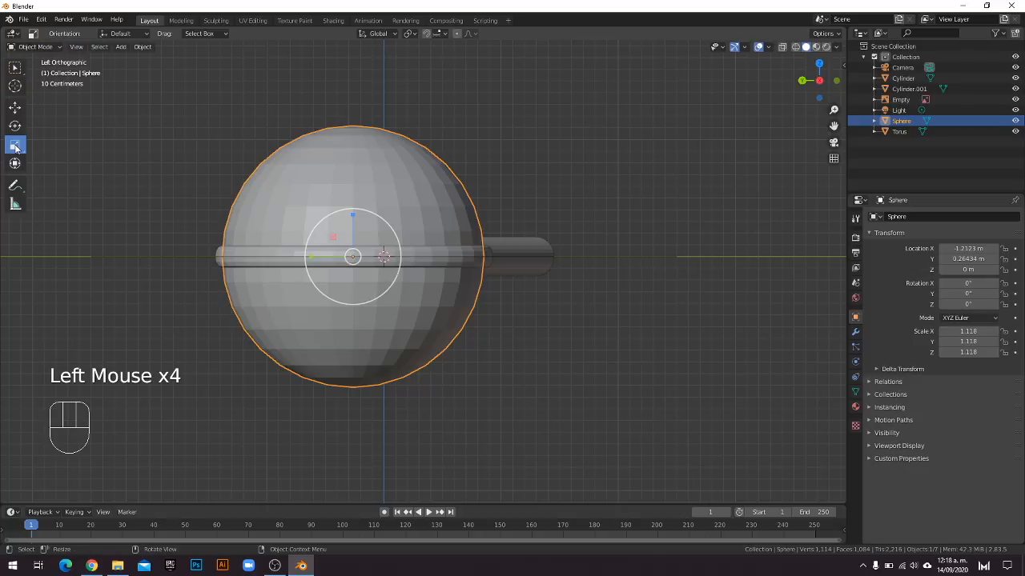
Flatten the sphere along the Z axis into a lens shape, with a Z scale of about -0.148.
scroll(284, 288, "up", 3)
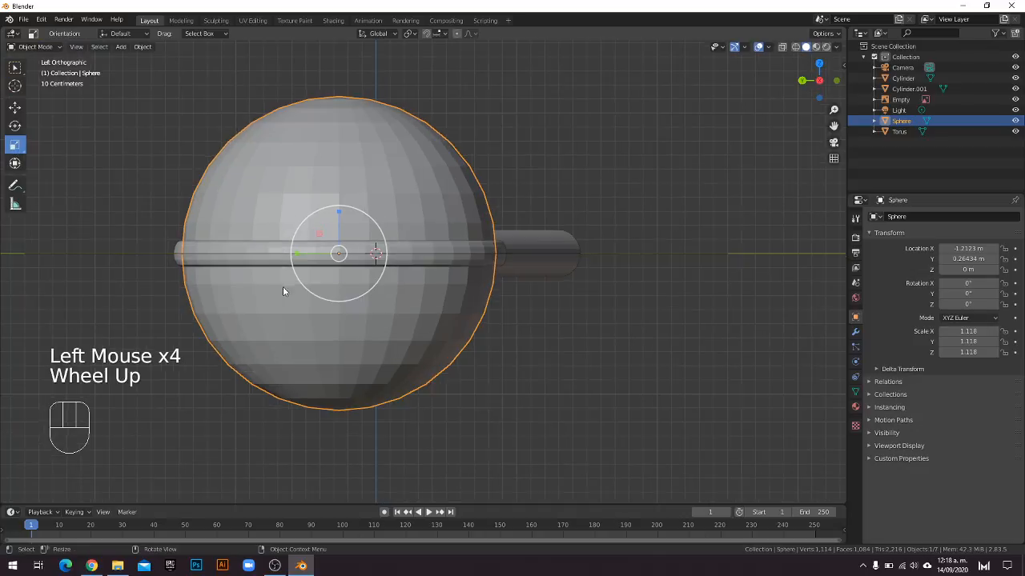
middle_click_drag(343, 209, 474, 224, "shift")
left_click(474, 225)
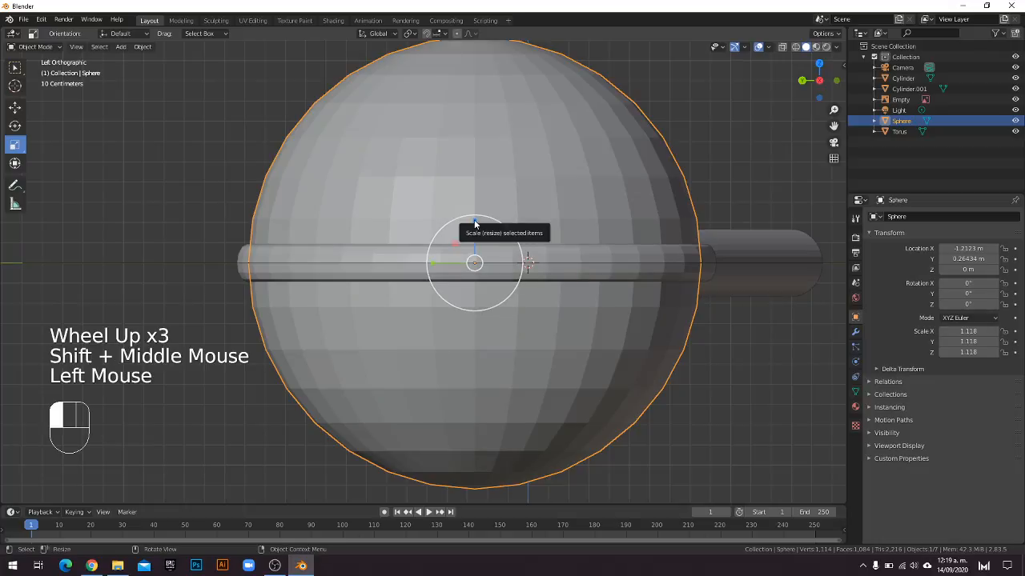
left_click_drag(474, 224, 480, 266)
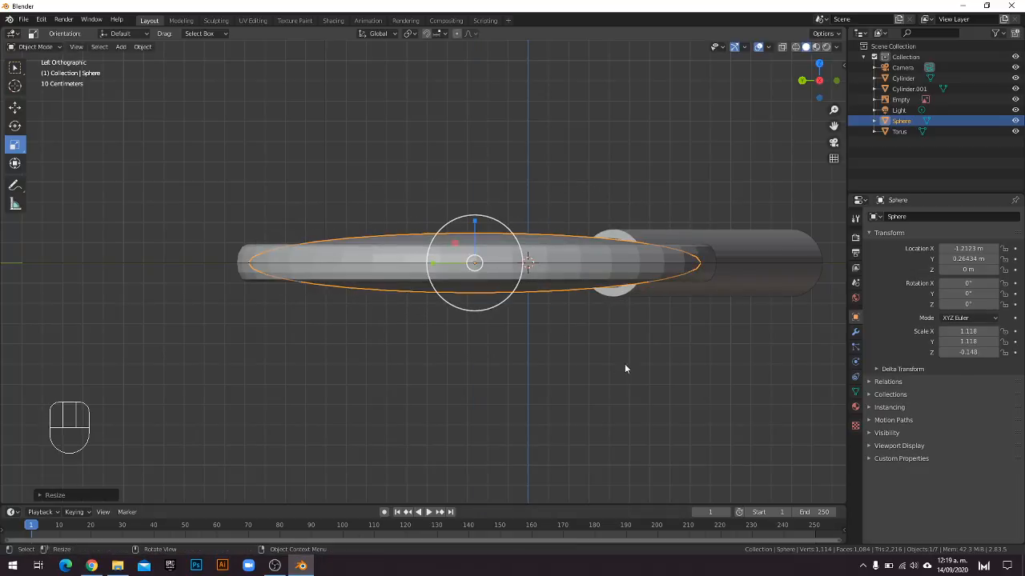
Deselect everything and examine how the flattened lens sits inside the ring frame from several angles.
middle_click_drag(680, 336, 558, 365)
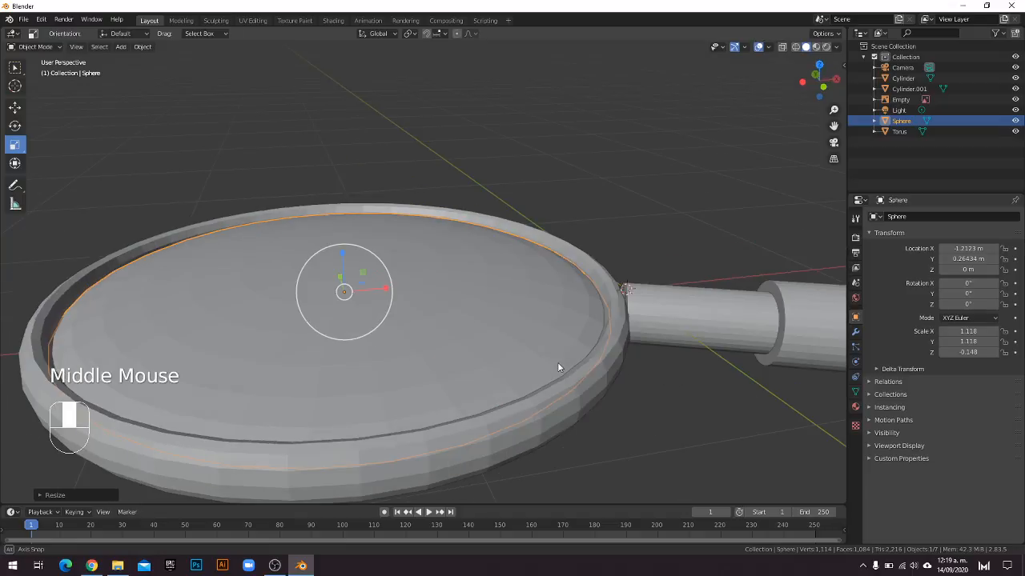
scroll(547, 389, "down", 4)
scroll(544, 387, "down", 1)
key("a")
middle_click_drag(521, 334, 538, 304)
key("a")
key("a")
key("a")
scroll(520, 308, "up", 2)
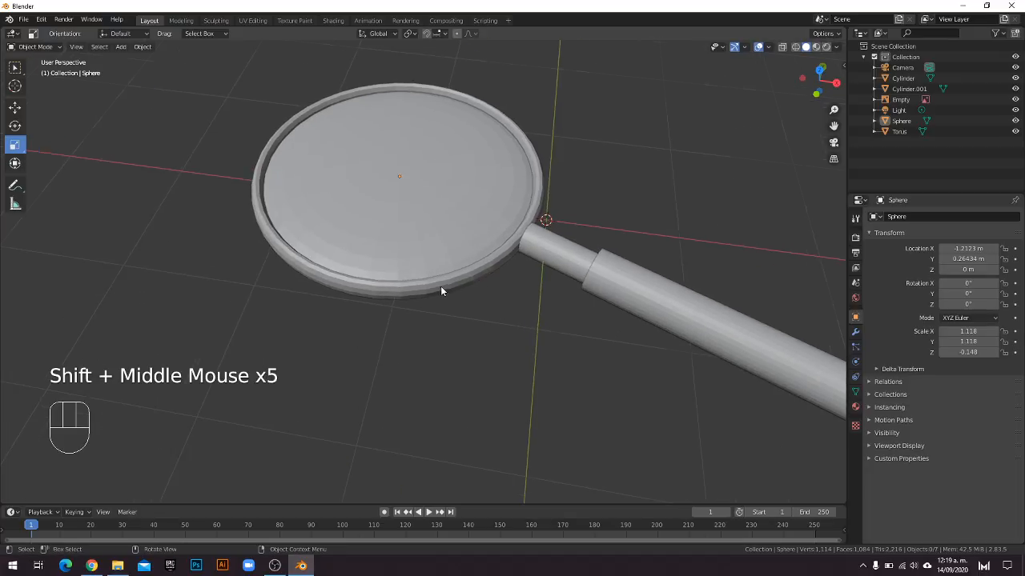
scroll(427, 228, "up", 1)
middle_click_drag(427, 229, 368, 306, "shift")
scroll(366, 309, "up", 1)
scroll(366, 309, "down", 1)
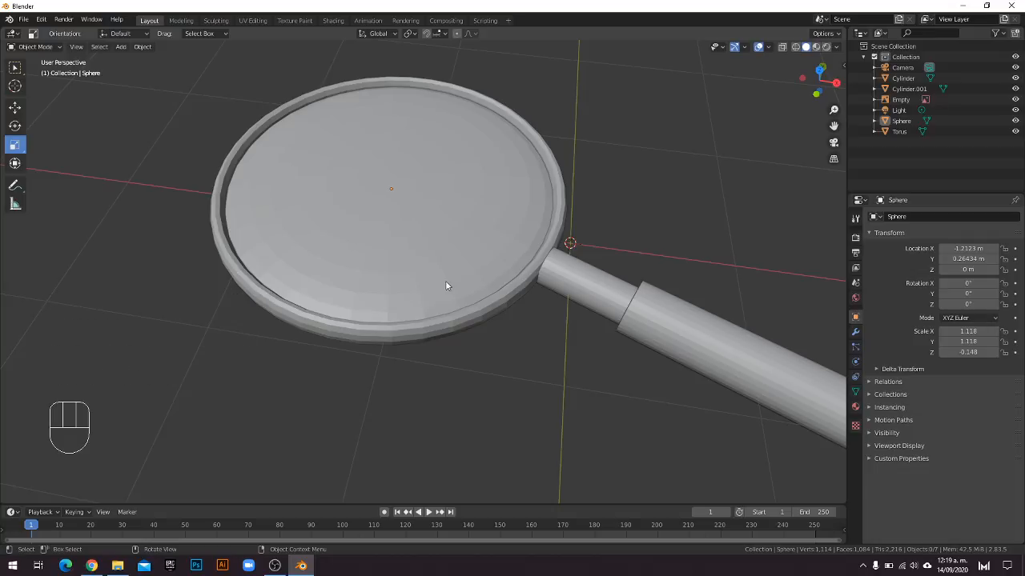
scroll(453, 286, "up", 1)
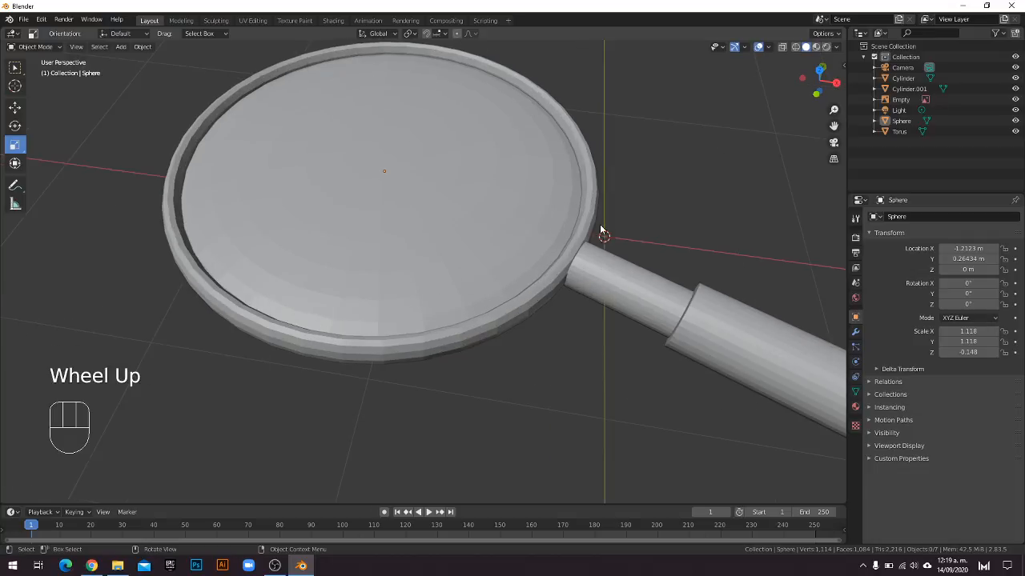
In the top view, move the handle-side end of the thin neck cylinder along its local Z axis into the handle.
left_click_drag(818, 80, 822, 71)
left_click(822, 70)
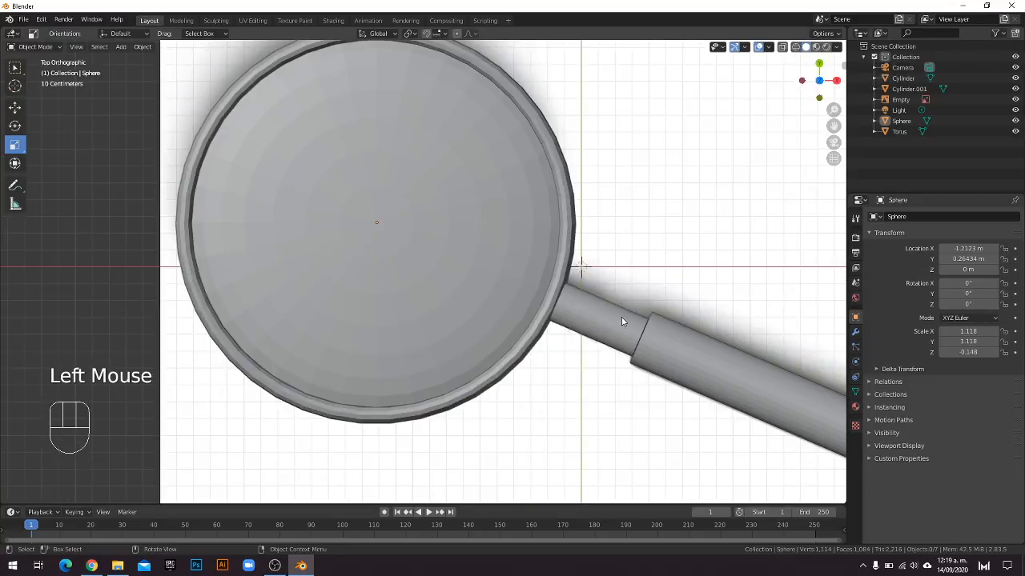
double_click(597, 323)
middle_click_drag(633, 385, 503, 299, "shift")
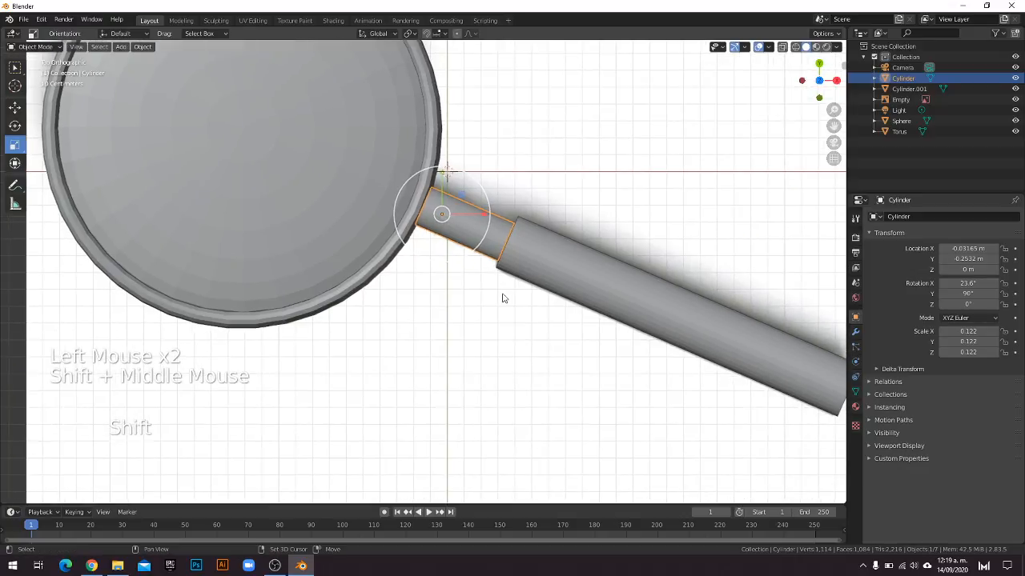
scroll(503, 299, "up", 4)
middle_click_drag(531, 237, 446, 268, "shift")
scroll(476, 278, "up", 1)
key("Tab")
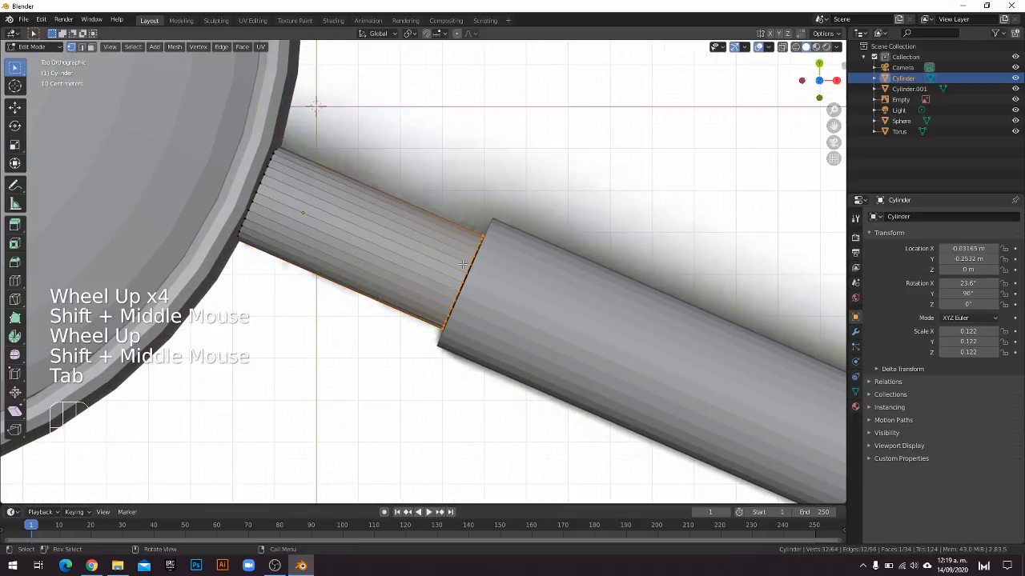
key("g")
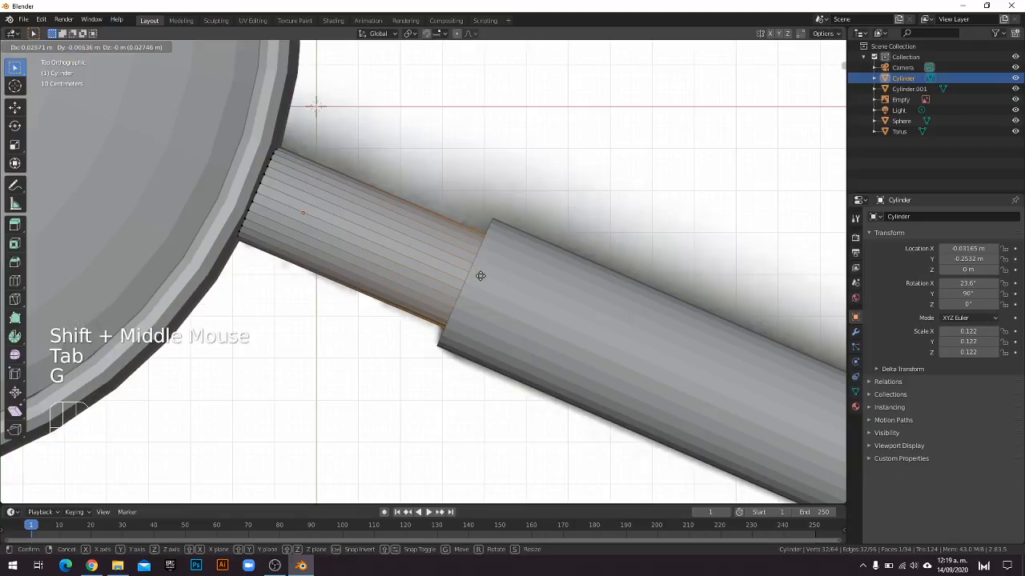
key("z")
key("z")
left_click(481, 279)
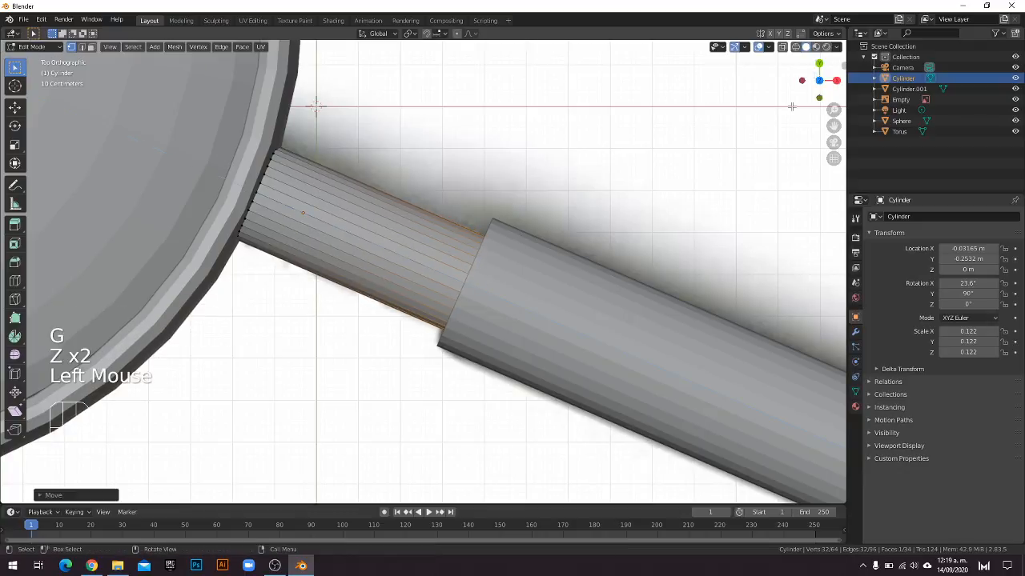
Switch to wireframe display, compare the extended neck with the reference image, and return to Object Mode with everything deselected.
key("z")
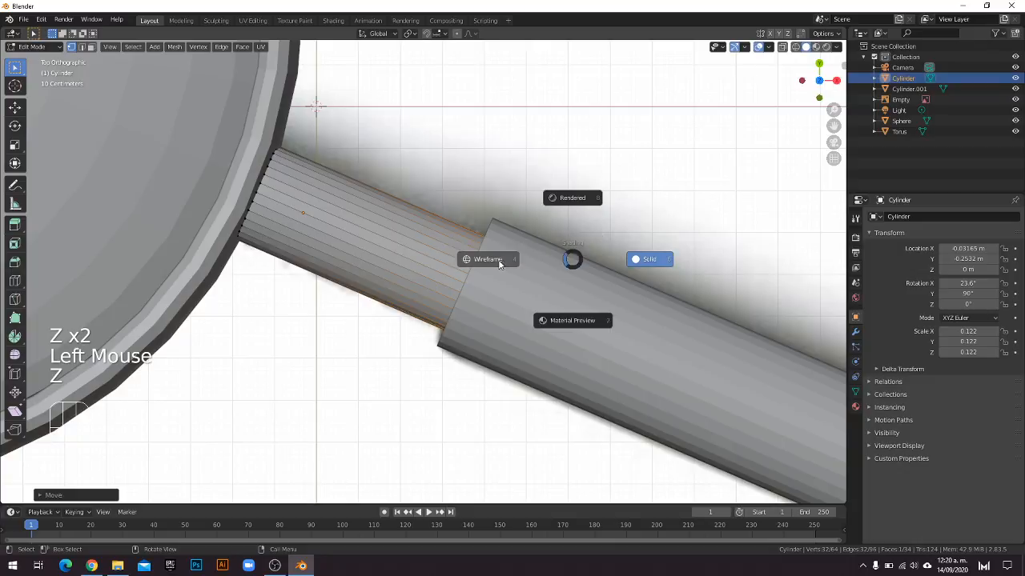
left_click(494, 263)
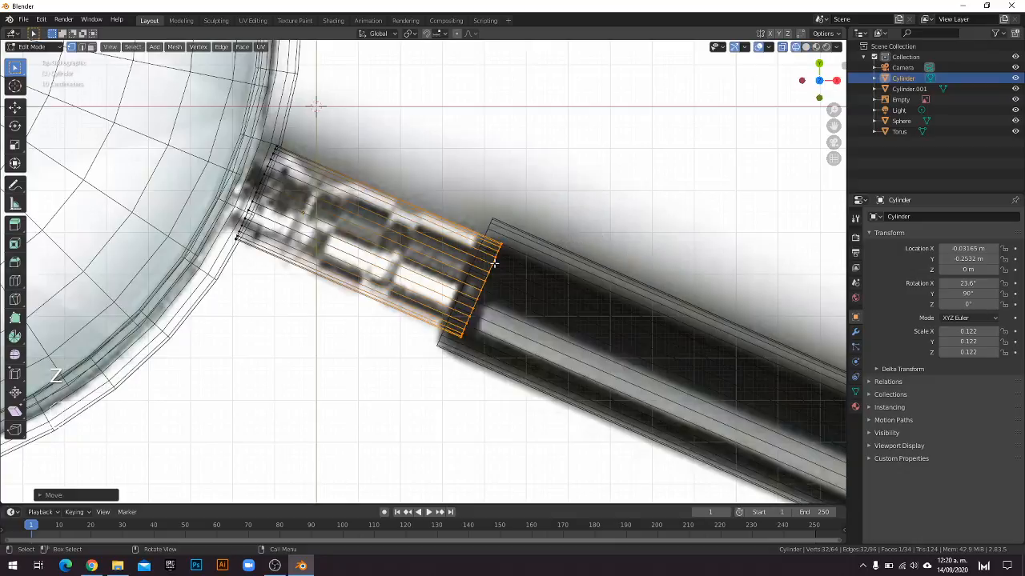
middle_click_drag(479, 239, 513, 256, "shift")
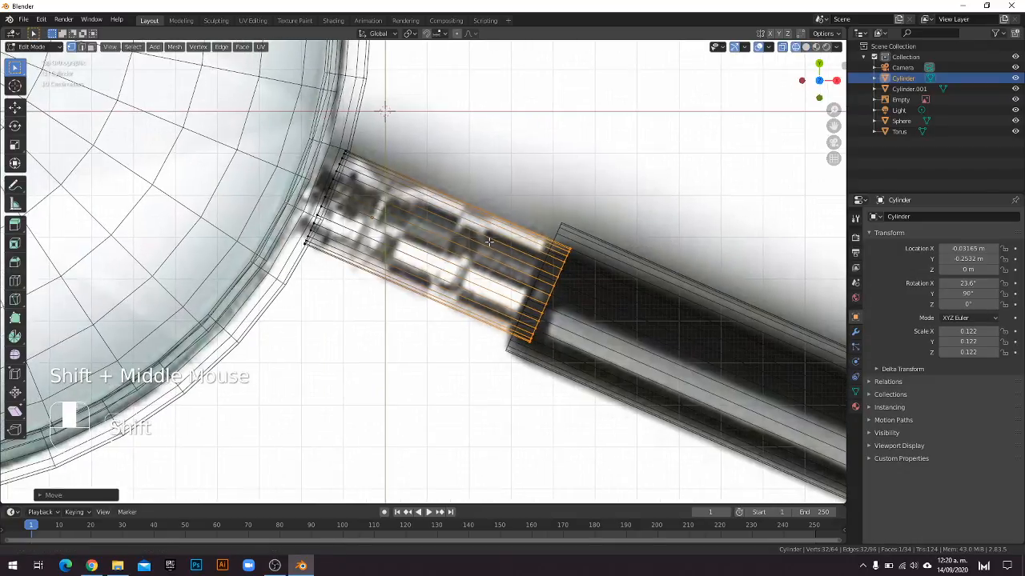
scroll(424, 290, "down", 9)
scroll(423, 290, "up", 4)
scroll(424, 290, "up", 2)
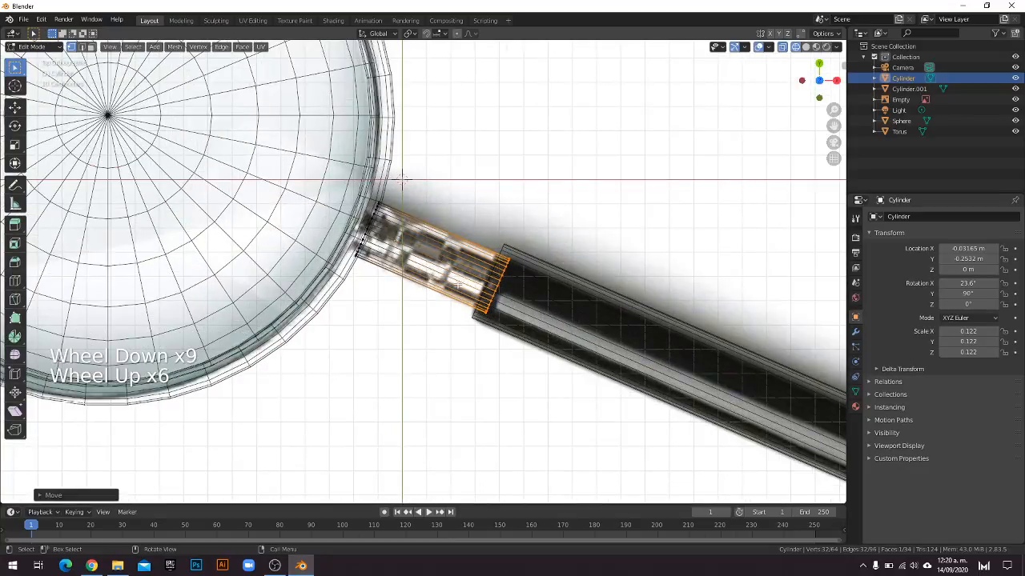
scroll(458, 286, "down", 2)
mouse_move(470, 280)
middle_mouse_down()
mouse_move(481, 195)
mouse_move(442, 286)
mouse_move(469, 283)
middle_mouse_up()
key("Tab")
key("a")
key("a")
key("a")
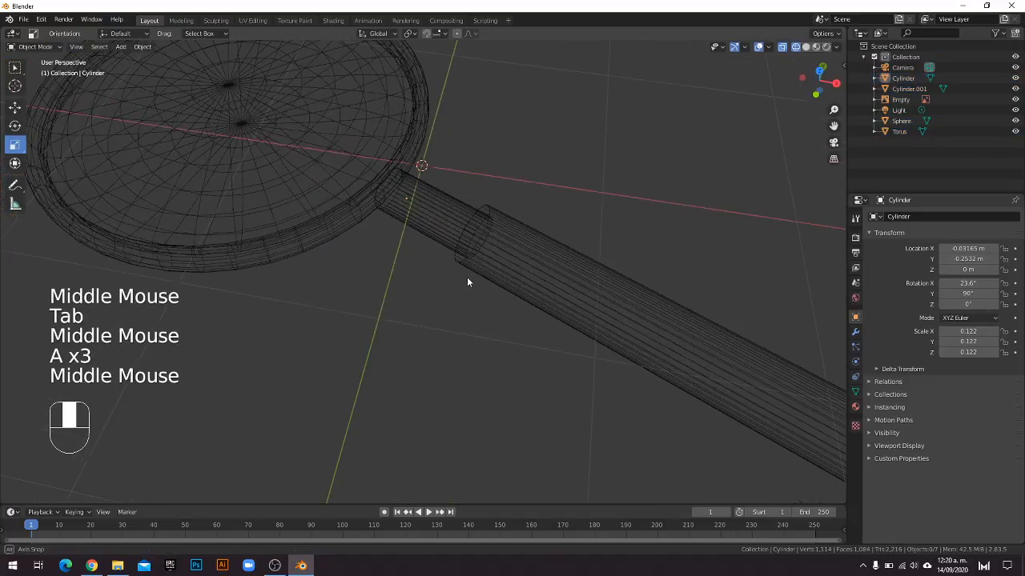
Select the thin neck cylinder over the reference image in the top view and enter Edit Mode on it.
left_click(815, 72)
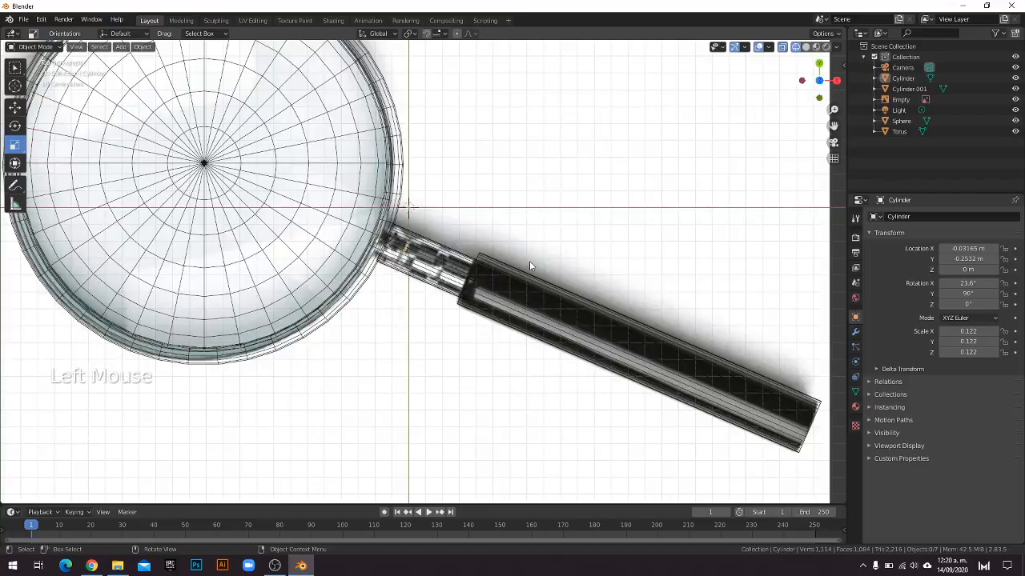
scroll(492, 296, "up", 3)
scroll(481, 256, "up", 3)
scroll(475, 243, "down", 1)
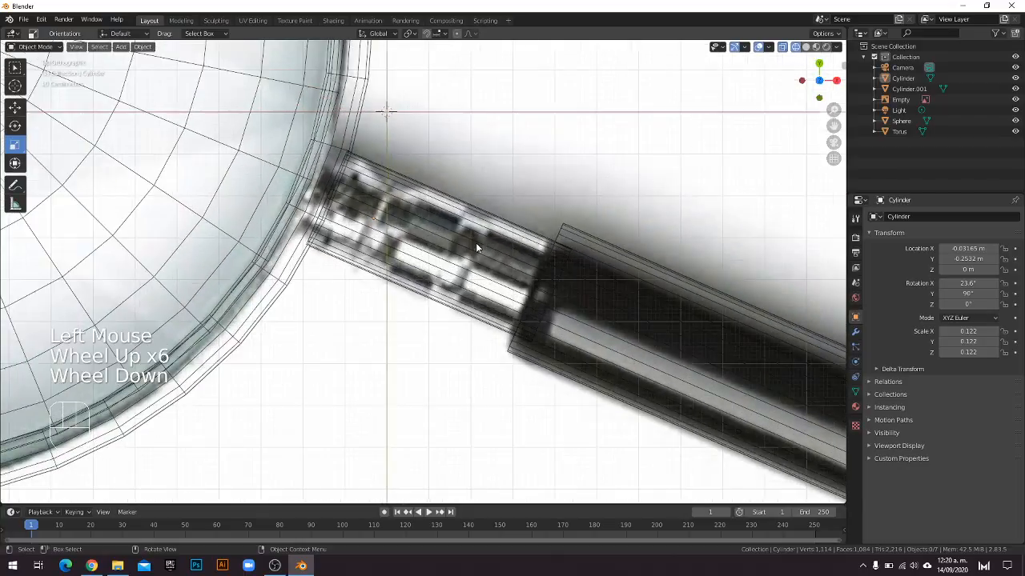
scroll(476, 244, "down", 1)
middle_click_drag(483, 252, 440, 260, "shift")
left_click(435, 260)
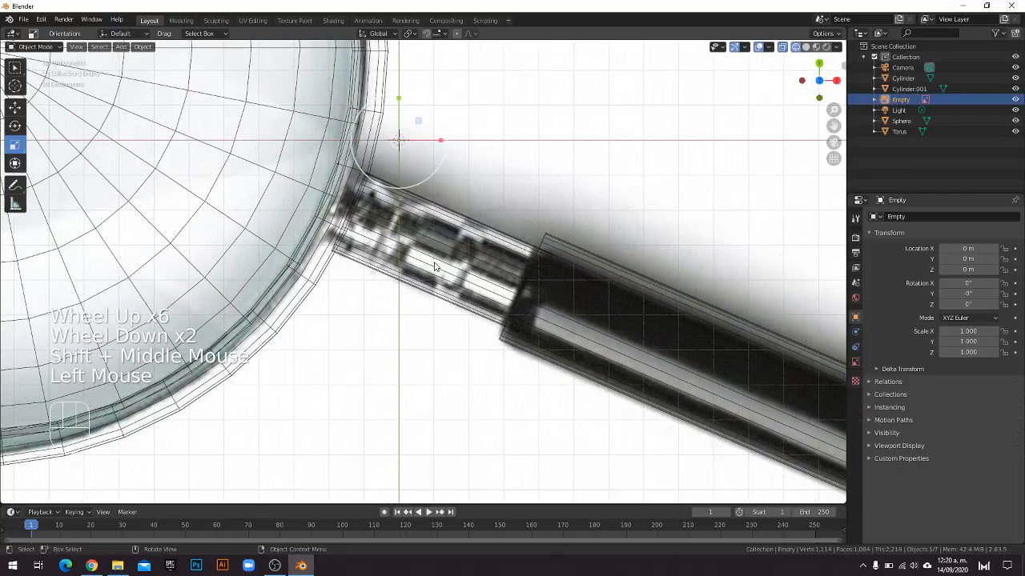
left_click(435, 268)
scroll(446, 225, "up", 2)
left_click(450, 223)
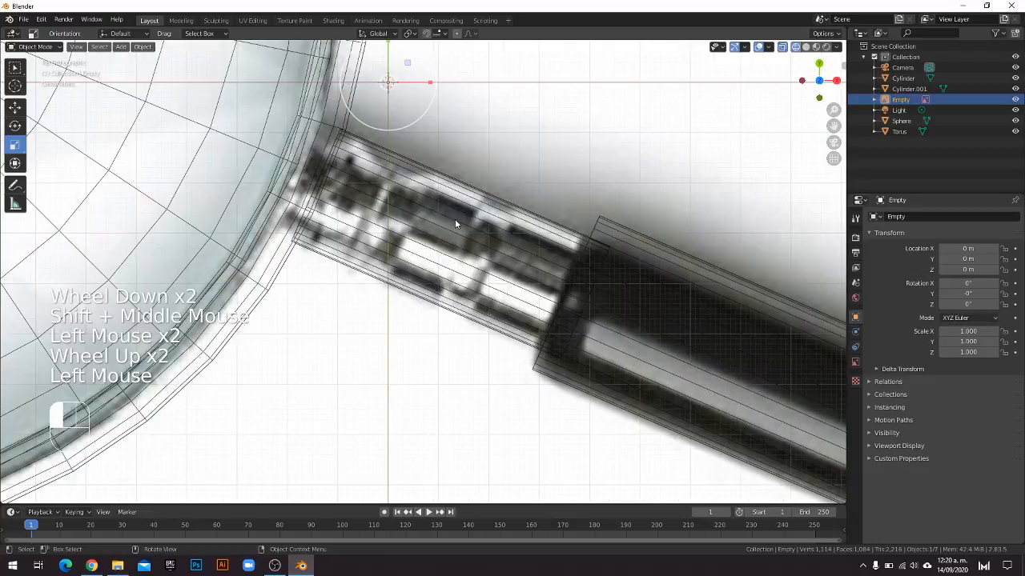
key("Tab")
Add five loop cuts around the neck cylinder, sliding them to match the bands in the reference image.
key("ctrl+r")
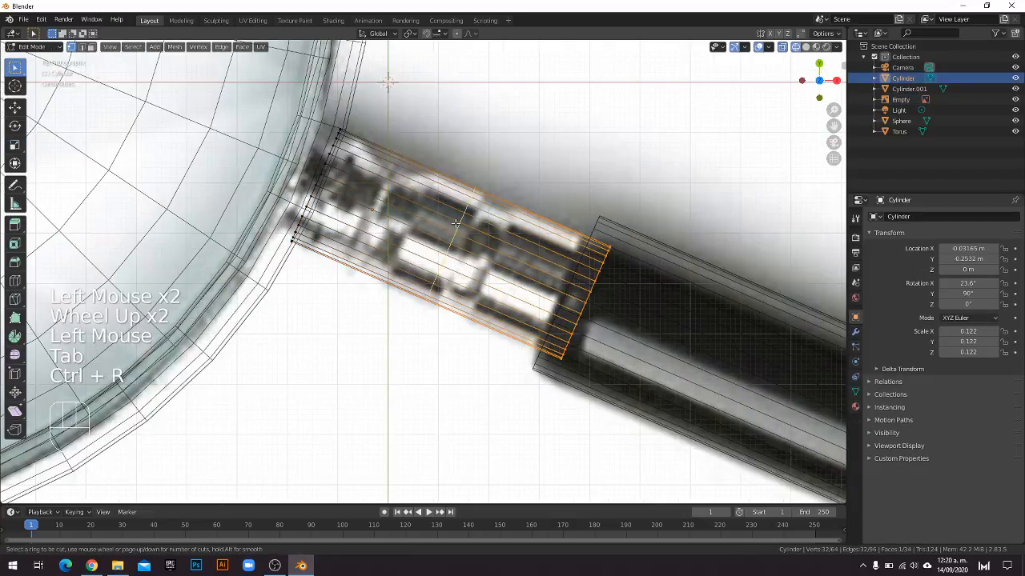
key("Escape")
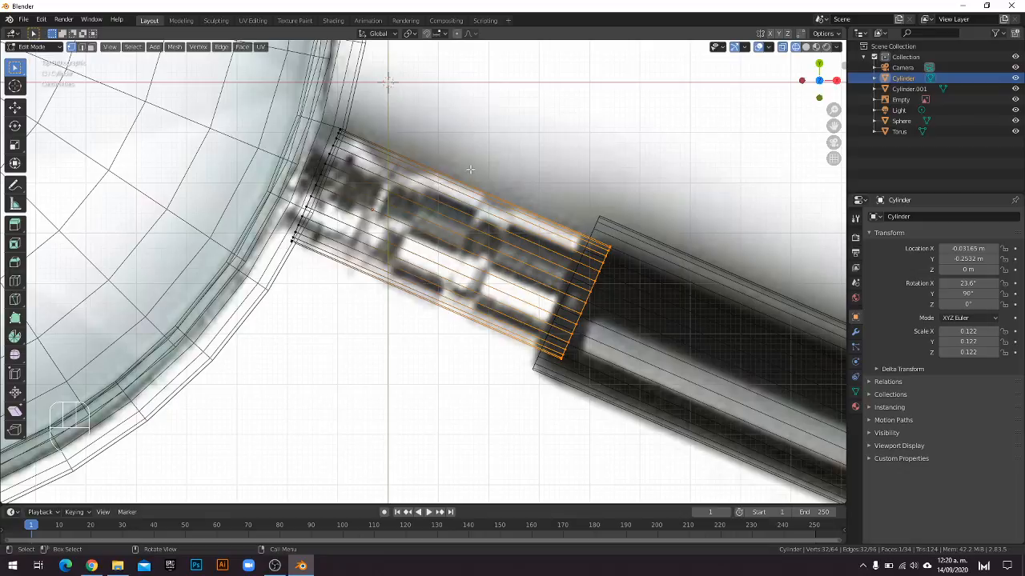
left_click(17, 285)
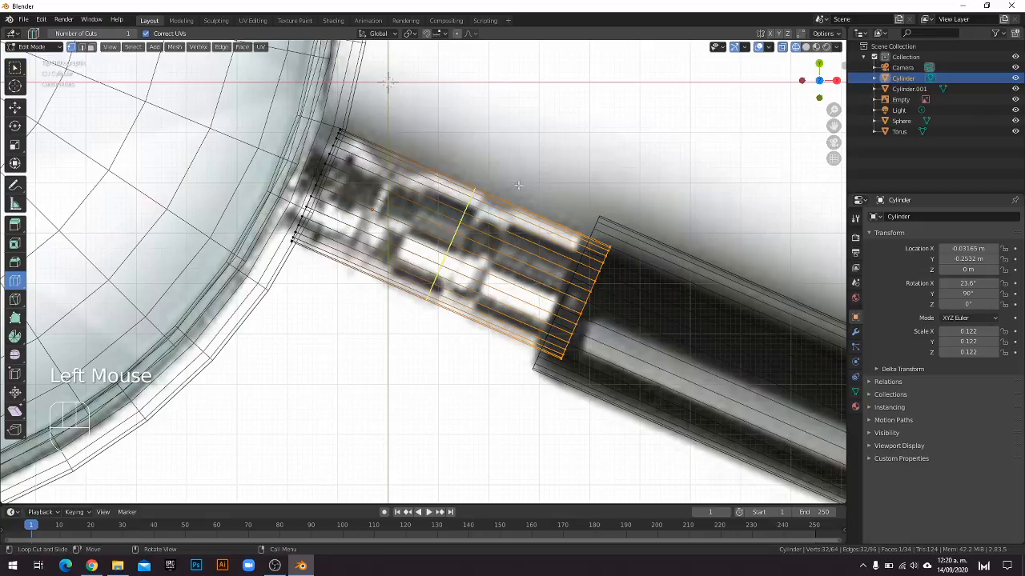
left_click(464, 210)
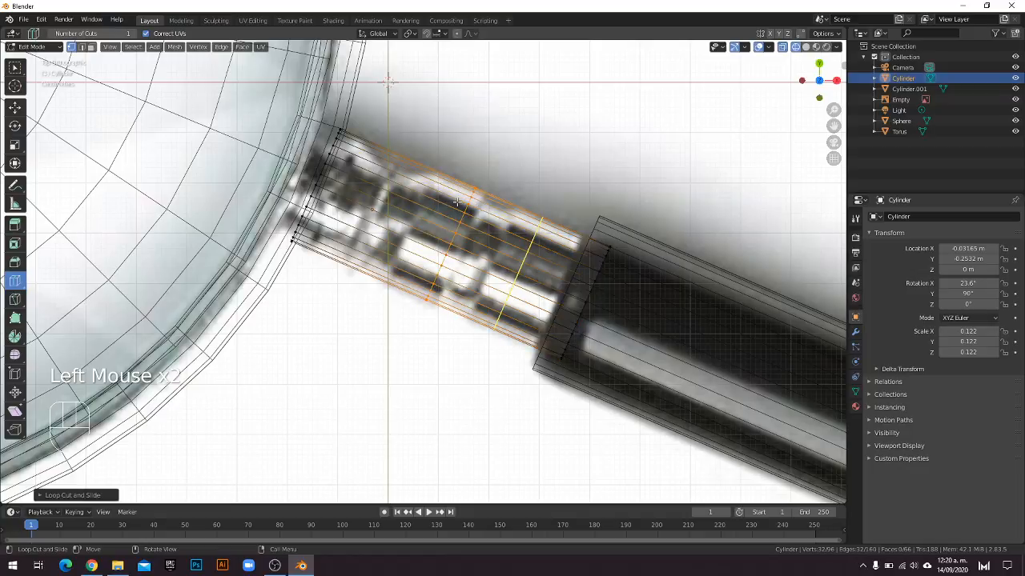
key("ctrl+z")
left_click_drag(470, 211, 474, 237)
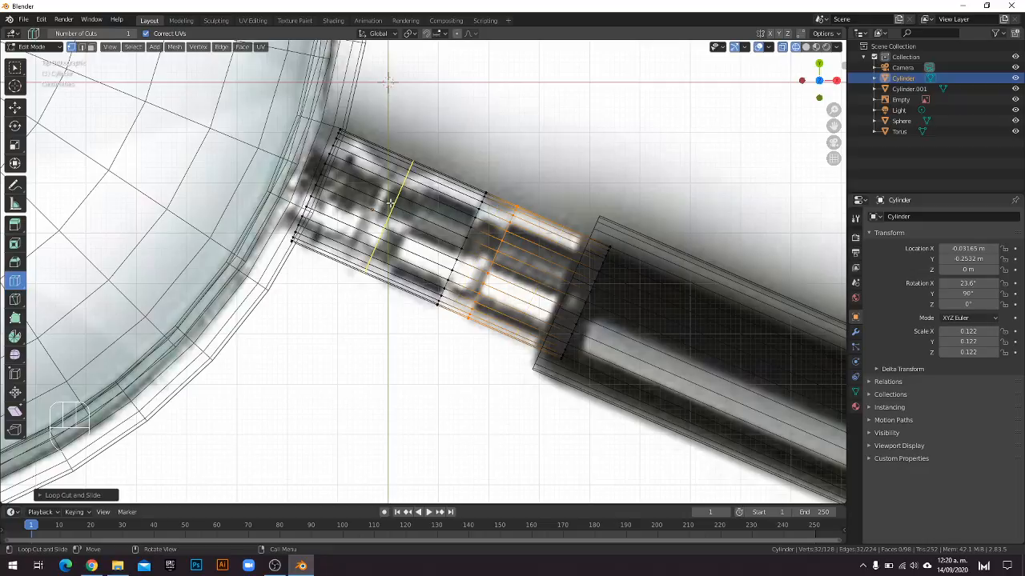
mouse_move(390, 203)
left_mouse_down()
mouse_move(331, 194)
mouse_move(414, 205)
mouse_move(383, 202)
left_mouse_up()
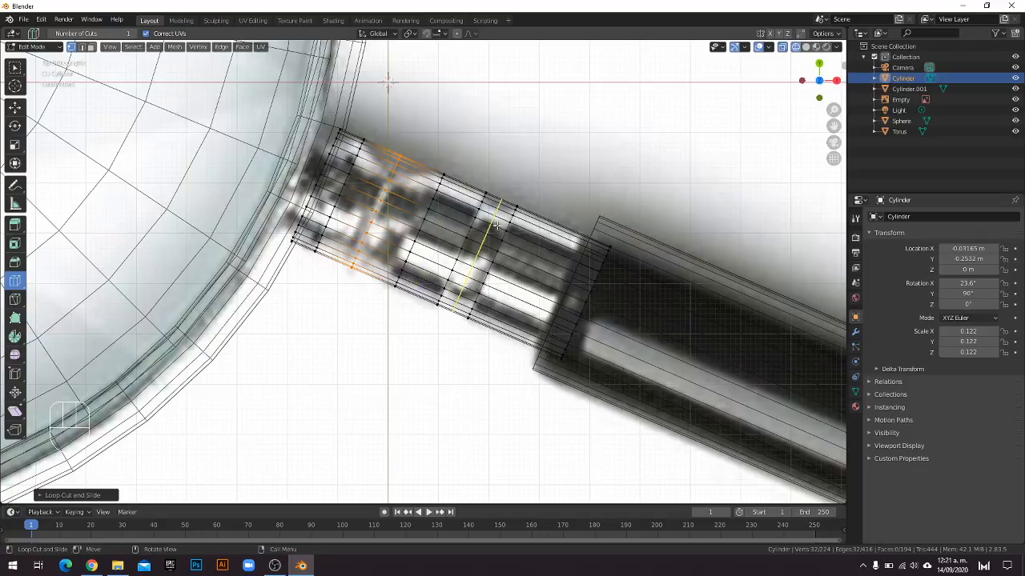
Add two more loop cuts inside the narrow band nearest the handle, one close to each edge.
scroll(490, 226, "up", 1)
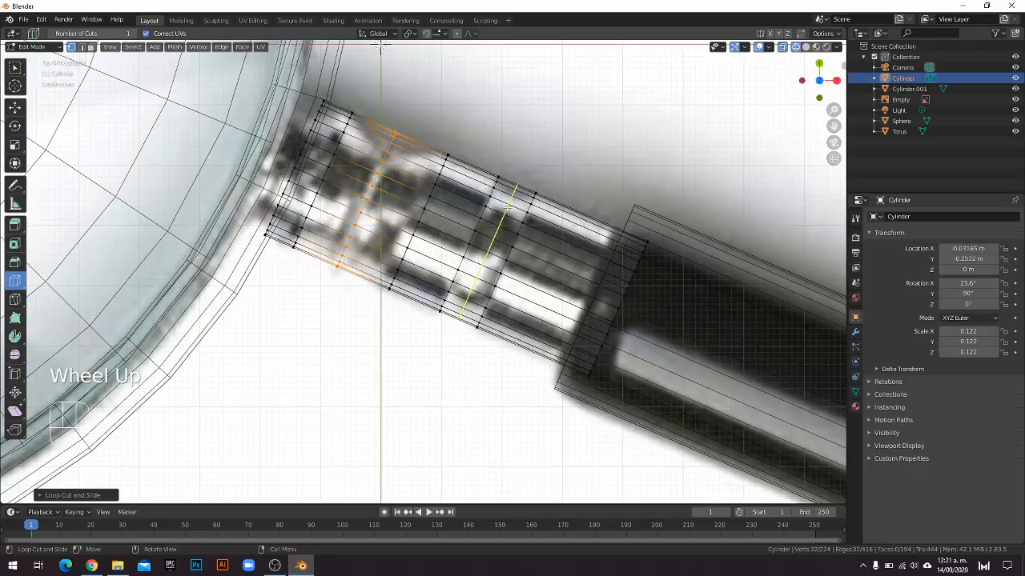
left_click(507, 205)
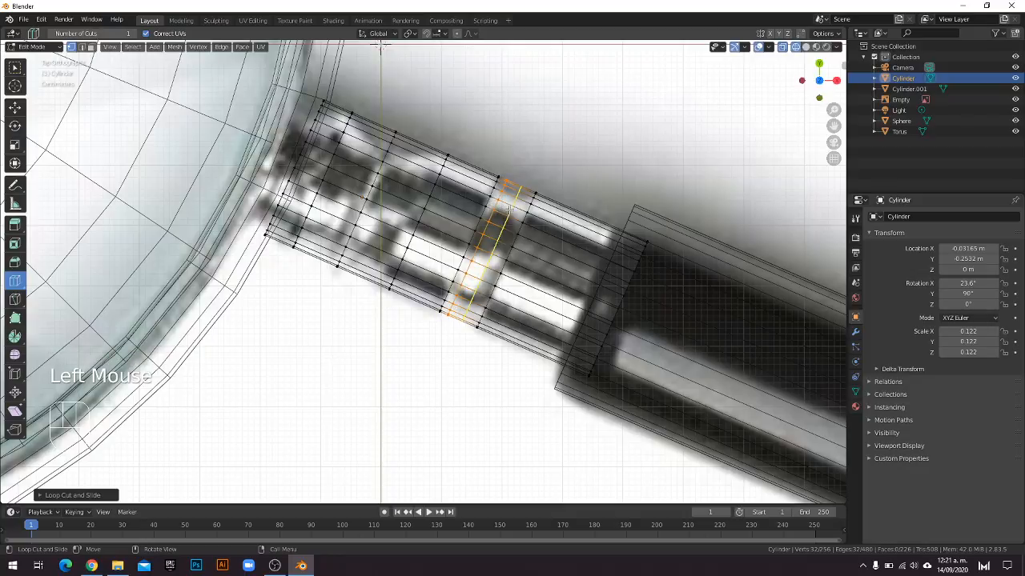
left_click(509, 207)
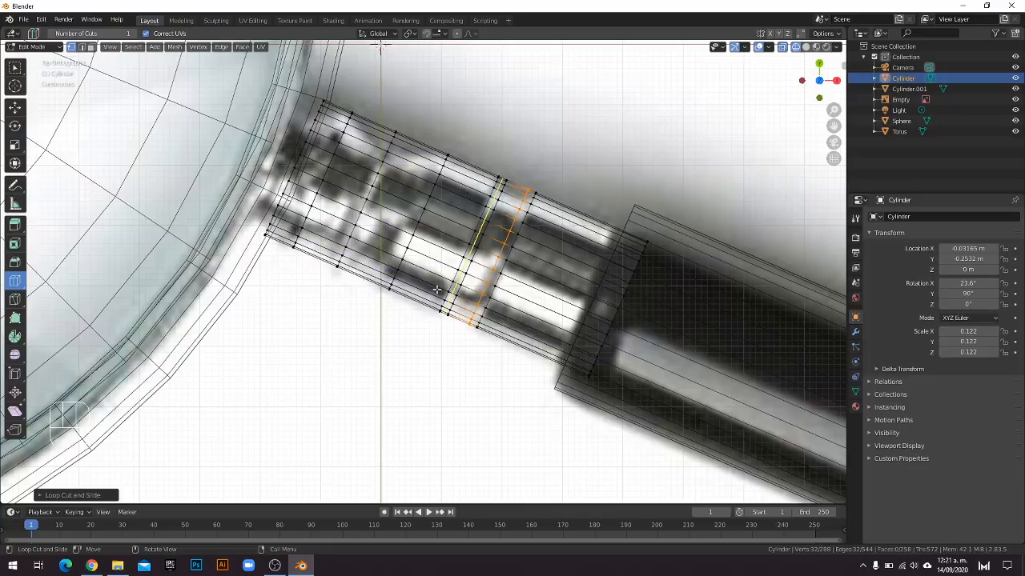
Return to solid shading, inspect the neck's new edge loops in perspective, and activate the box selection tool.
middle_click_drag(476, 280, 514, 226)
scroll(514, 227, "down", 6)
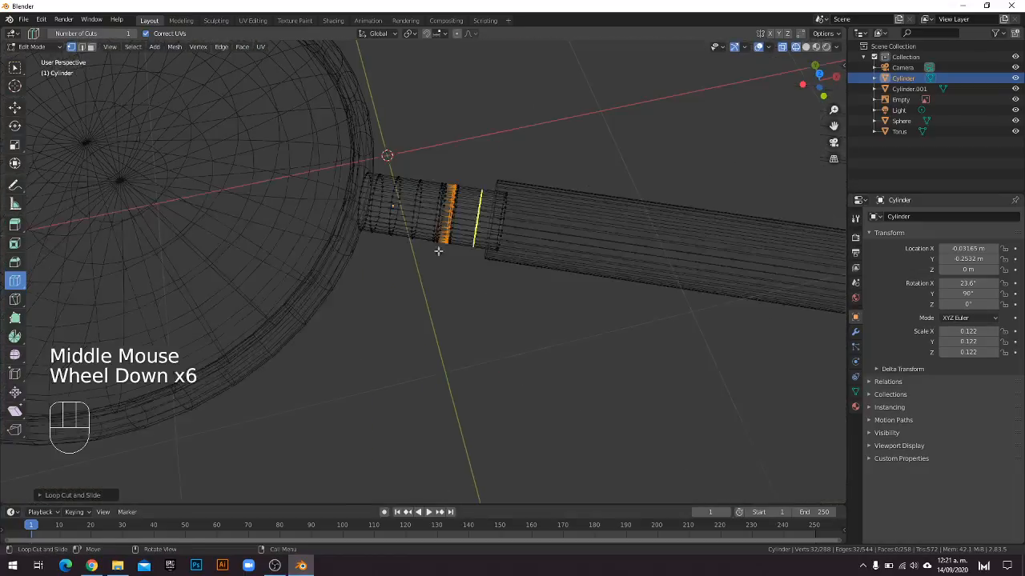
middle_click_drag(439, 247, 450, 242)
key("Tab")
key("Tab")
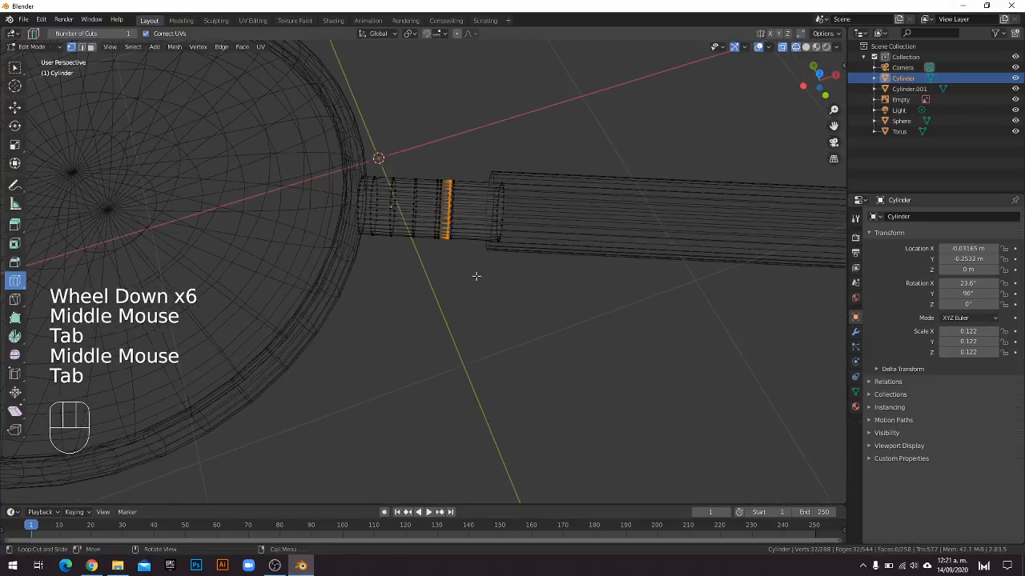
left_click(806, 47)
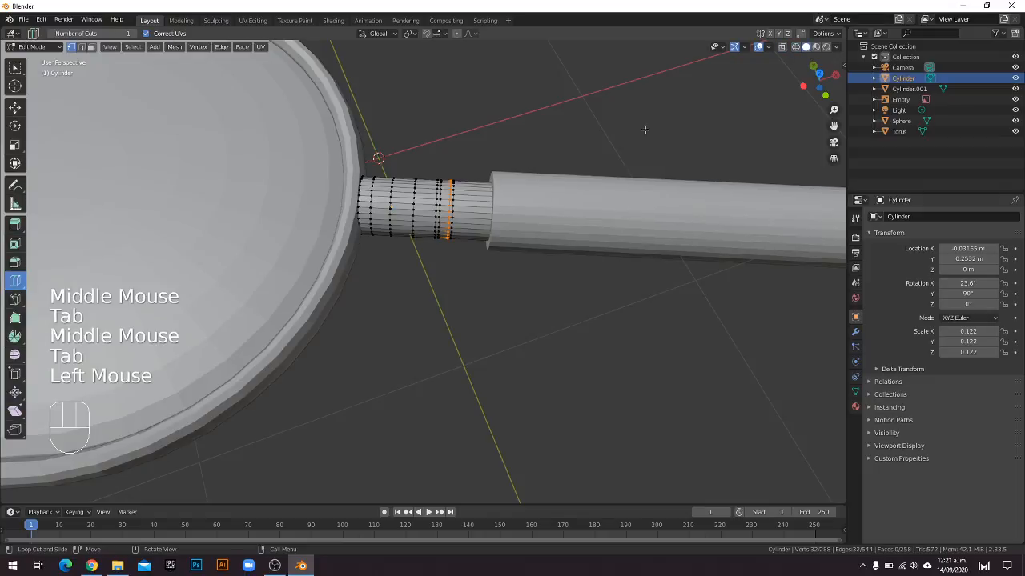
mouse_move(484, 207)
middle_mouse_down()
mouse_move(452, 233)
mouse_move(481, 242)
mouse_move(457, 285)
middle_mouse_up()
scroll(481, 244, "up", 3)
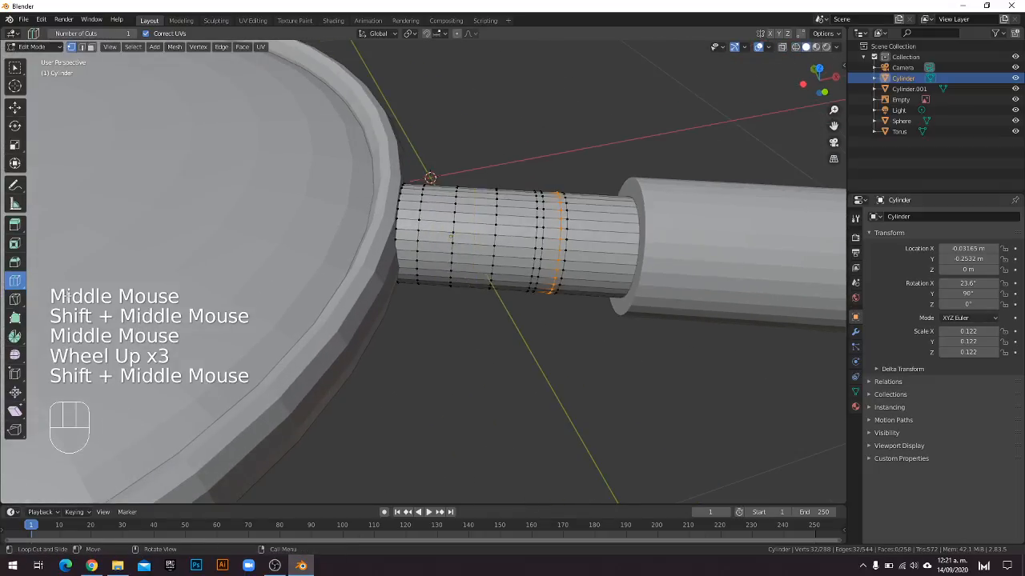
left_click(16, 71)
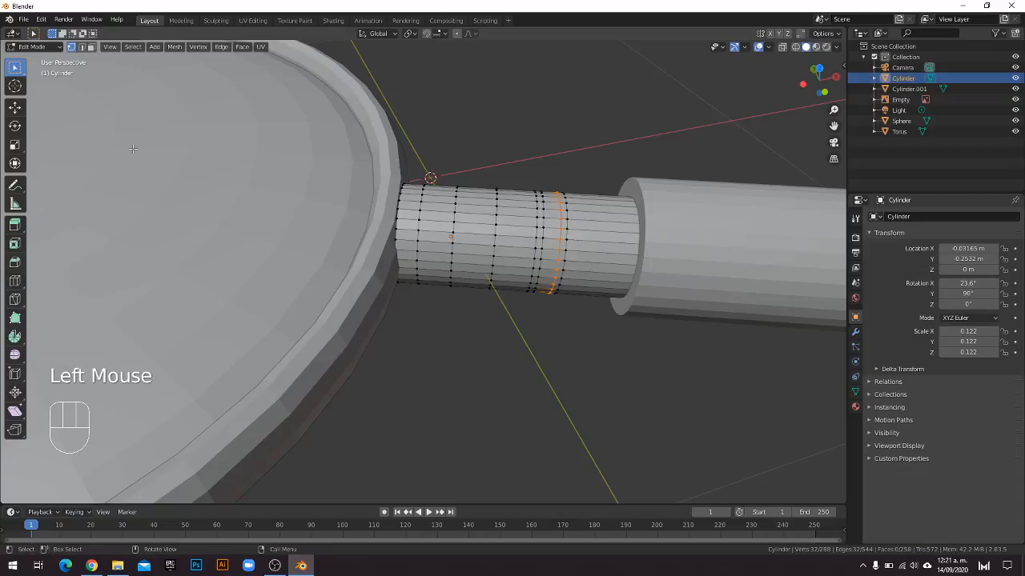
Select several neighbouring vertices one by one along the neck's second loop cut from the frame.
middle_click_drag(521, 239, 422, 215)
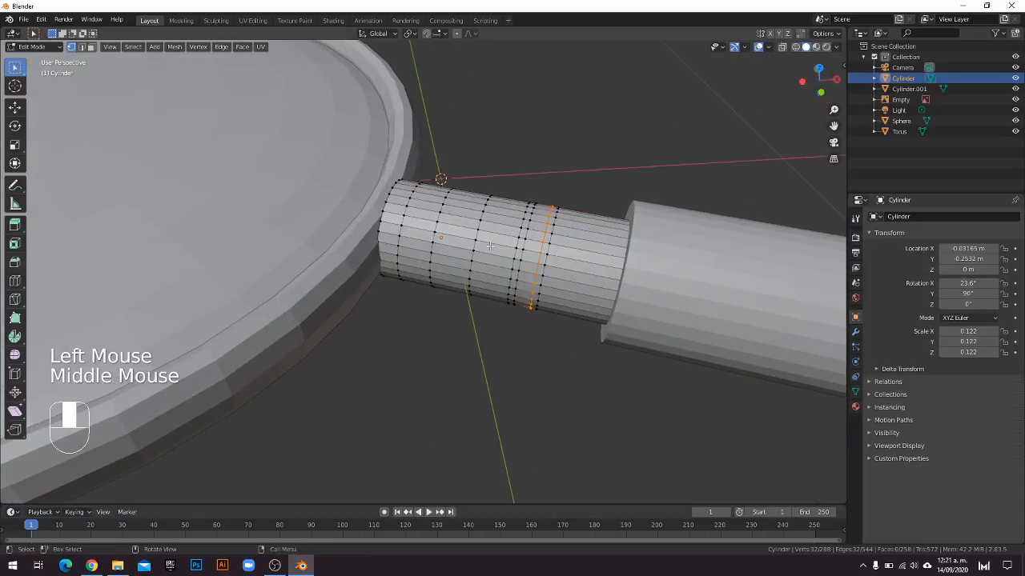
left_click(439, 205)
left_click(435, 215)
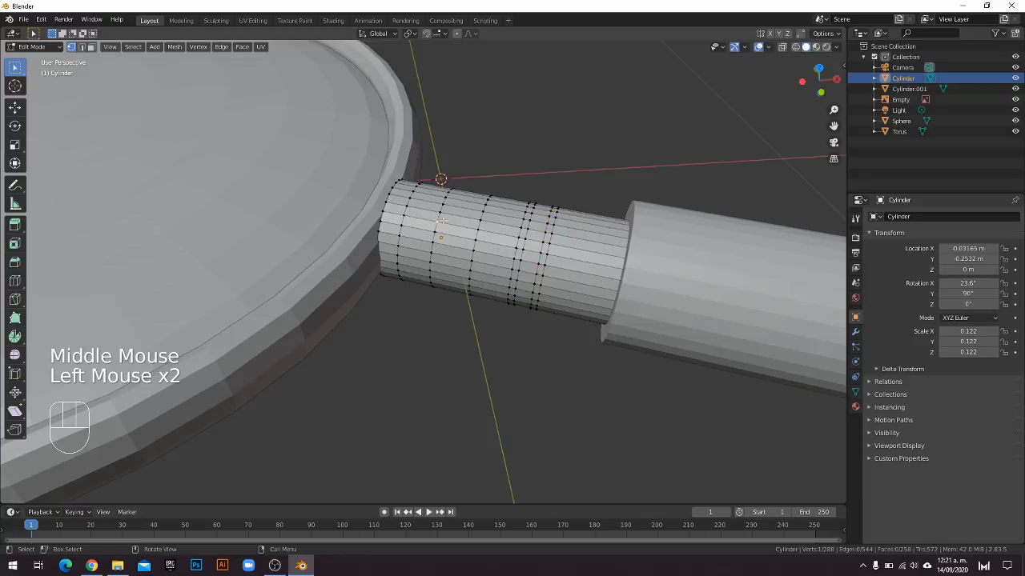
scroll(479, 249, "up", 3)
middle_click_drag(479, 250, 443, 213, "shift")
left_click(410, 186, "shift")
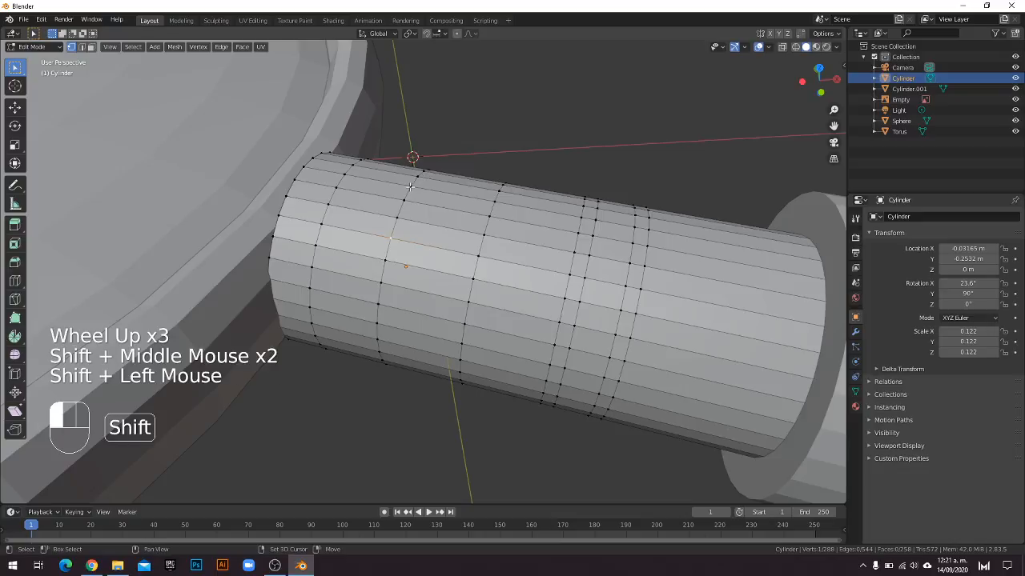
left_click(400, 208, "shift")
left_click(383, 280, "shift")
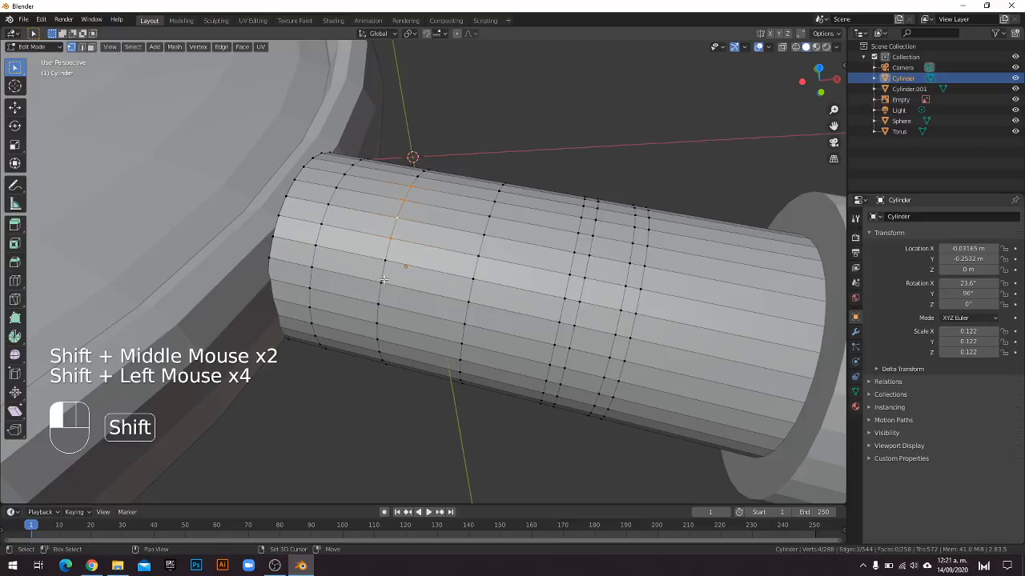
left_click(381, 283, "shift")
left_click(379, 305, "shift")
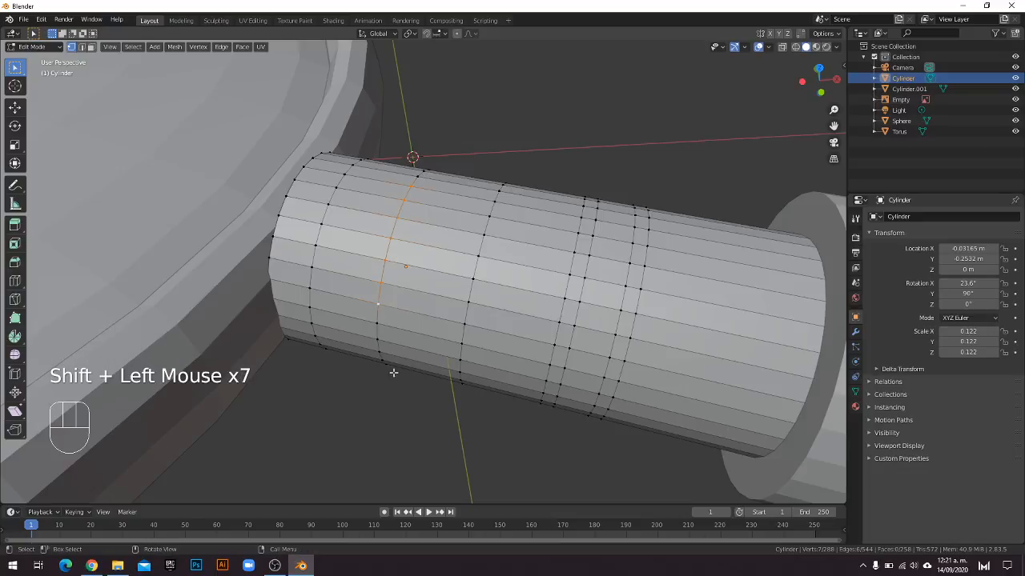
left_click(399, 218)
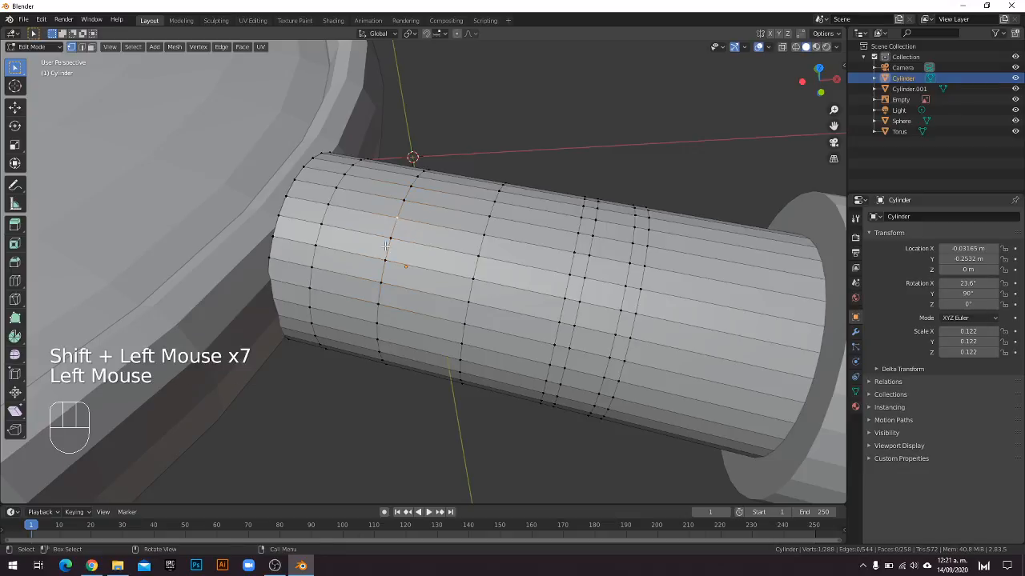
left_click(389, 240, "shift")
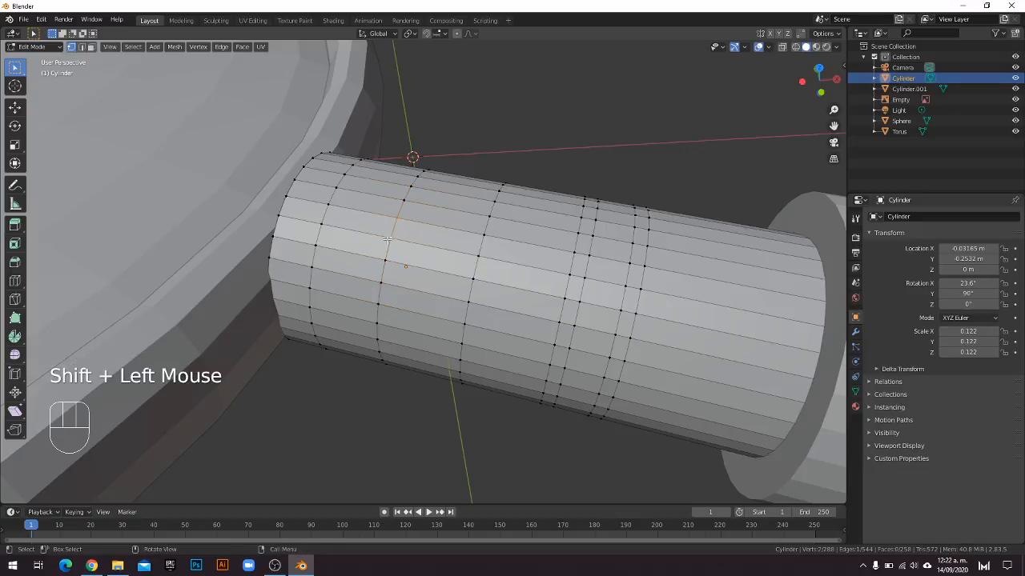
right_click(390, 239)
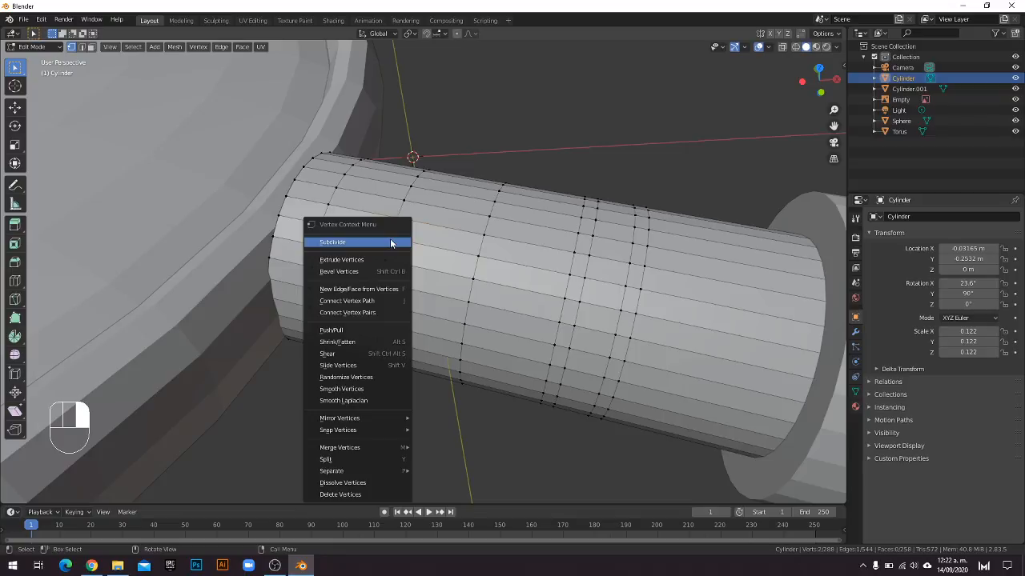
left_click(390, 239)
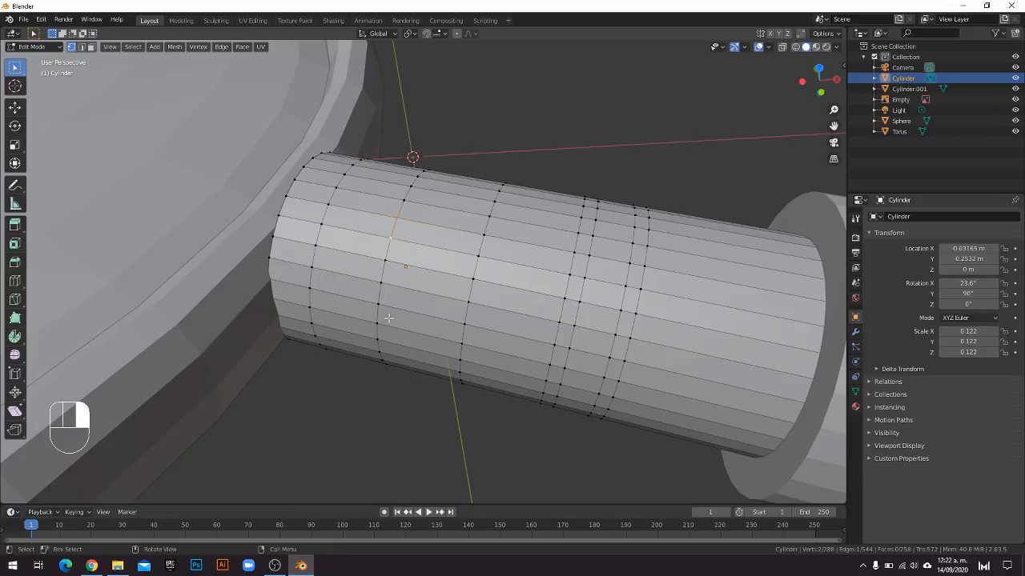
left_click(384, 427)
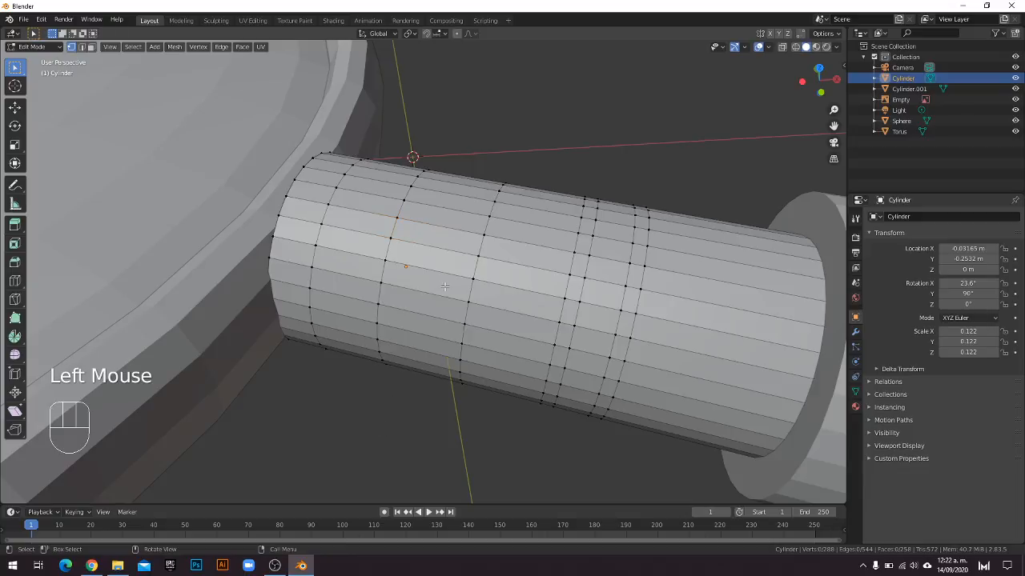
Try loop selection on the neck, alternating between the second ring from the frame and a lengthwise edge line.
left_click(411, 240, "alt")
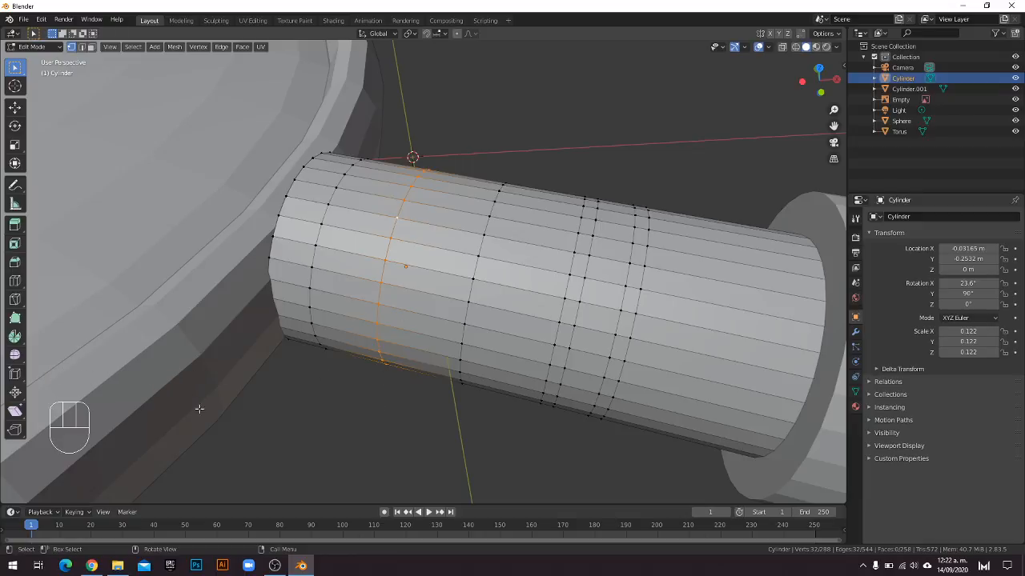
left_click(373, 440)
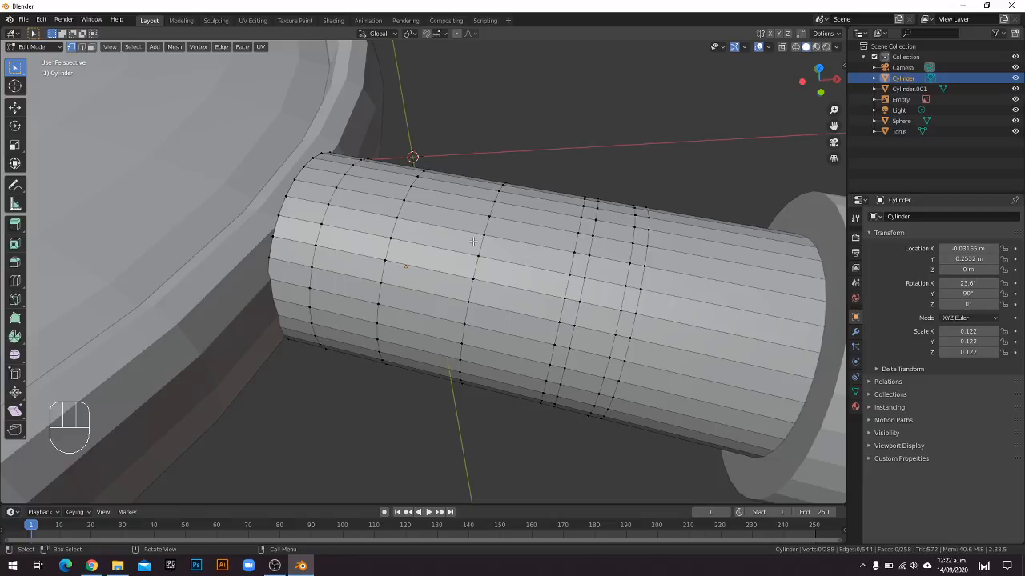
left_click(398, 216, "alt")
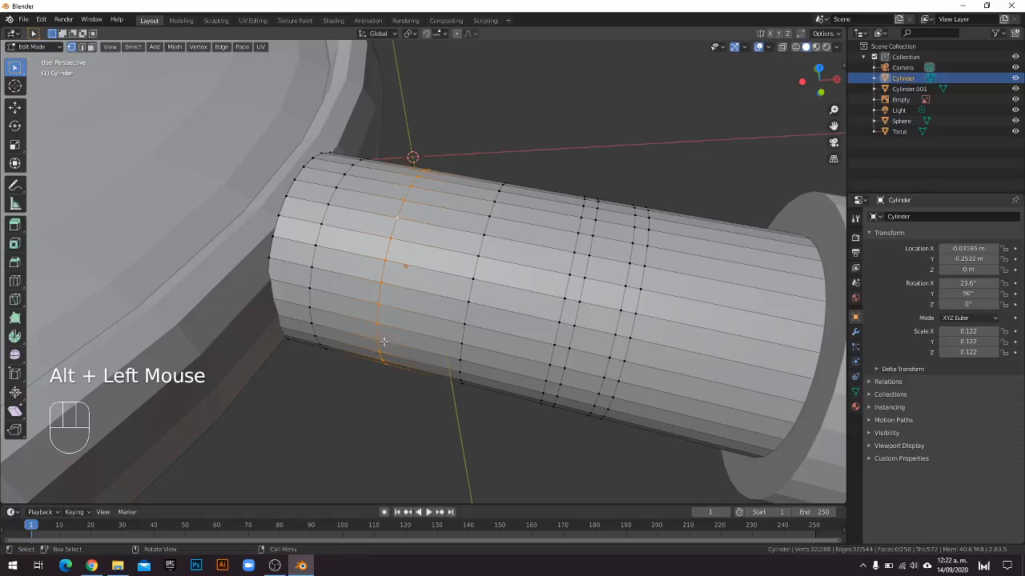
left_click(390, 370)
left_click(389, 239, "alt")
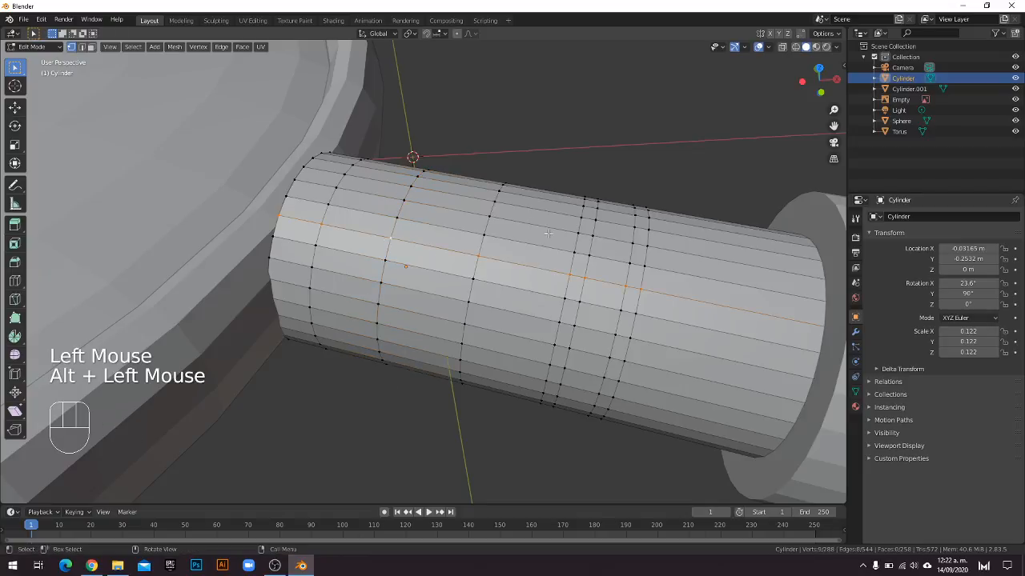
left_click(406, 231, "alt")
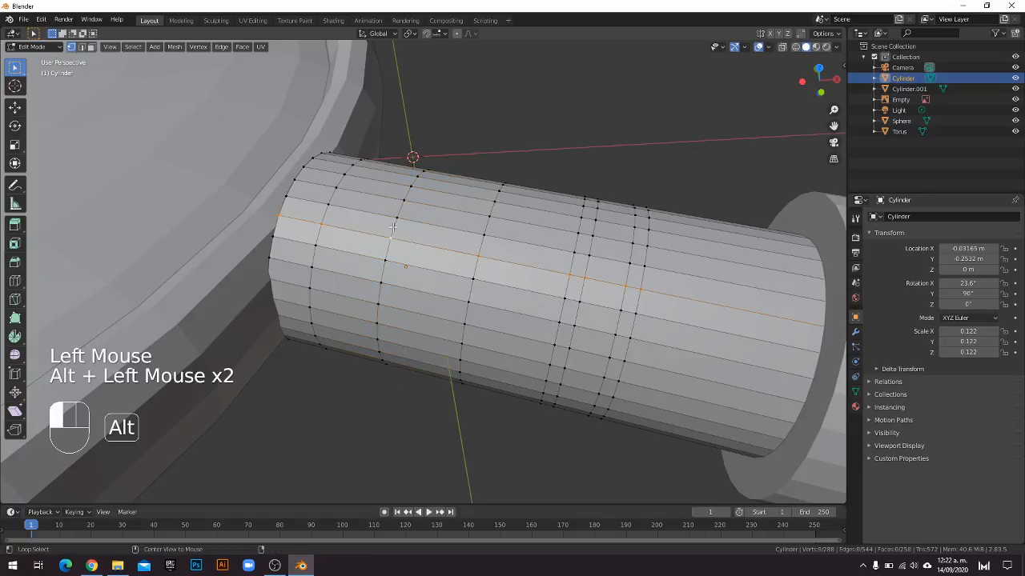
mouse_move(405, 256)
middle_mouse_down()
mouse_move(368, 250)
mouse_move(412, 240)
middle_mouse_up()
left_click(503, 223, "alt")
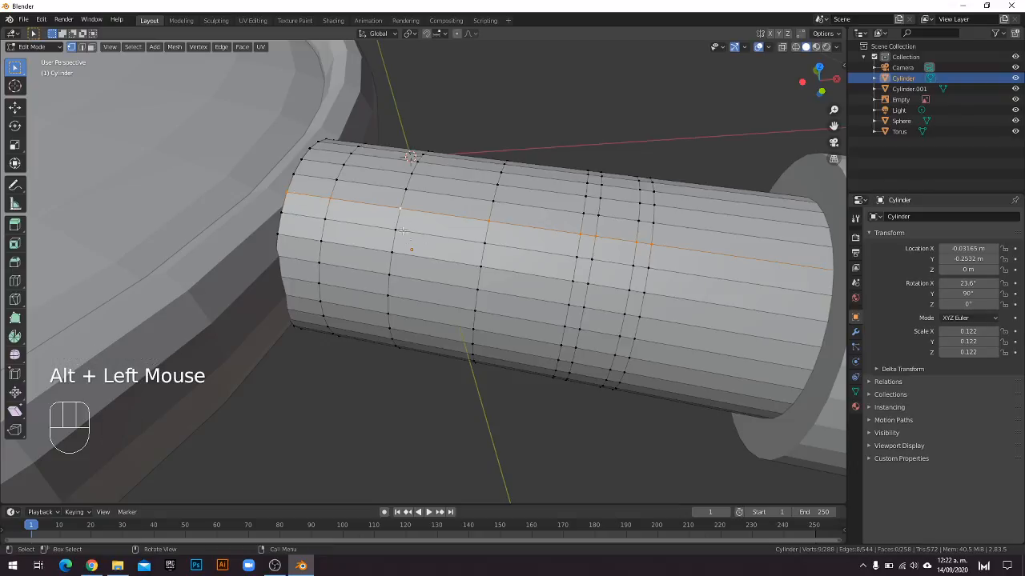
left_click(389, 230, "alt")
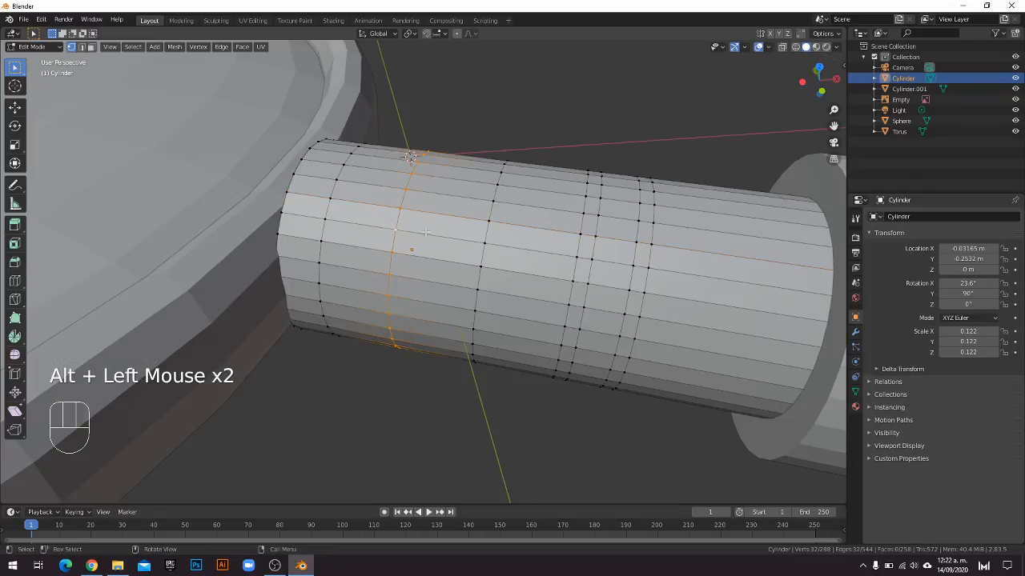
Select the whole second loop cut from the frame and scale it inward to form a narrow waist in the neck.
scroll(425, 233, "up", 2)
scroll(374, 168, "down", 1)
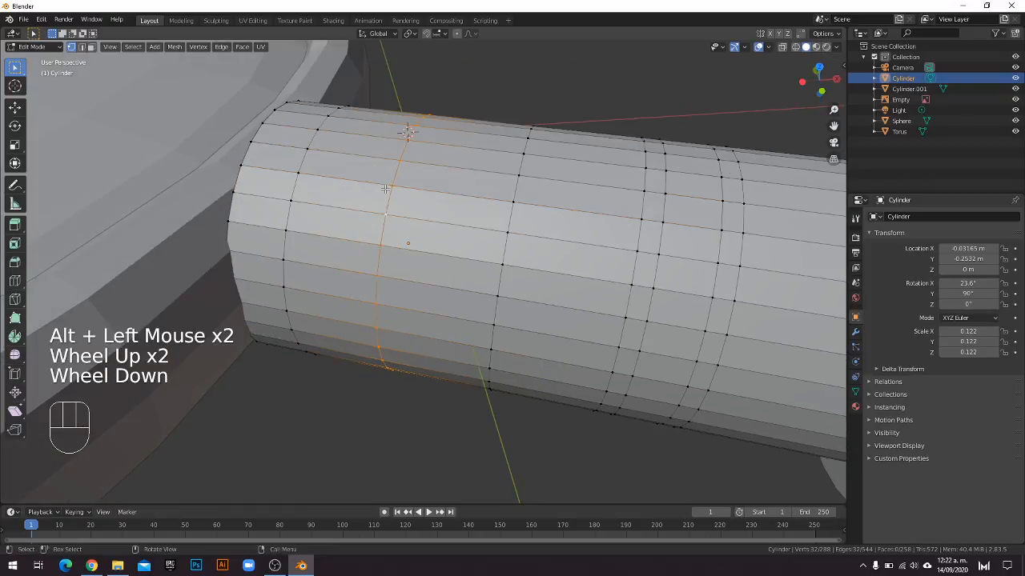
left_click(382, 239)
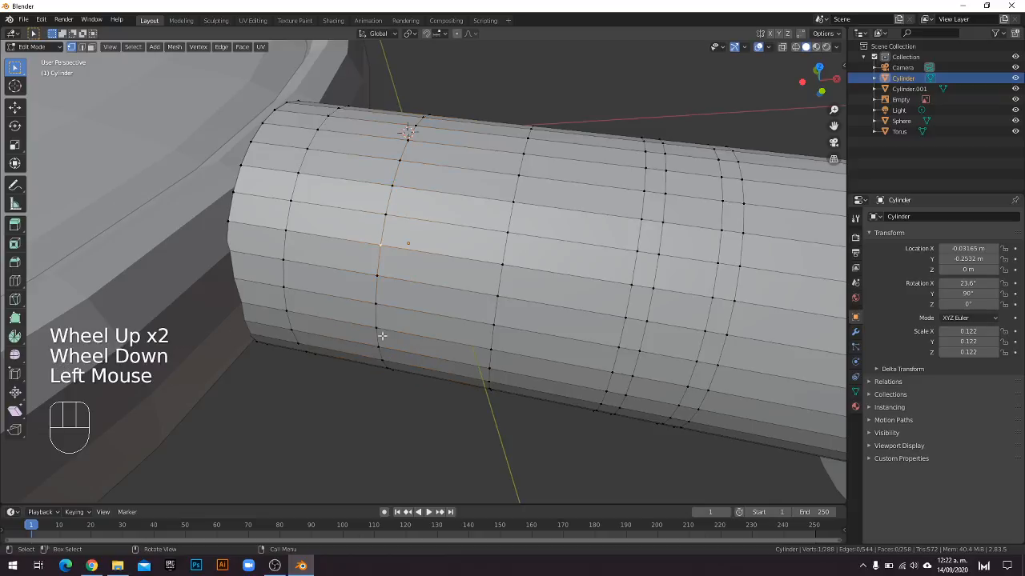
left_click(384, 215)
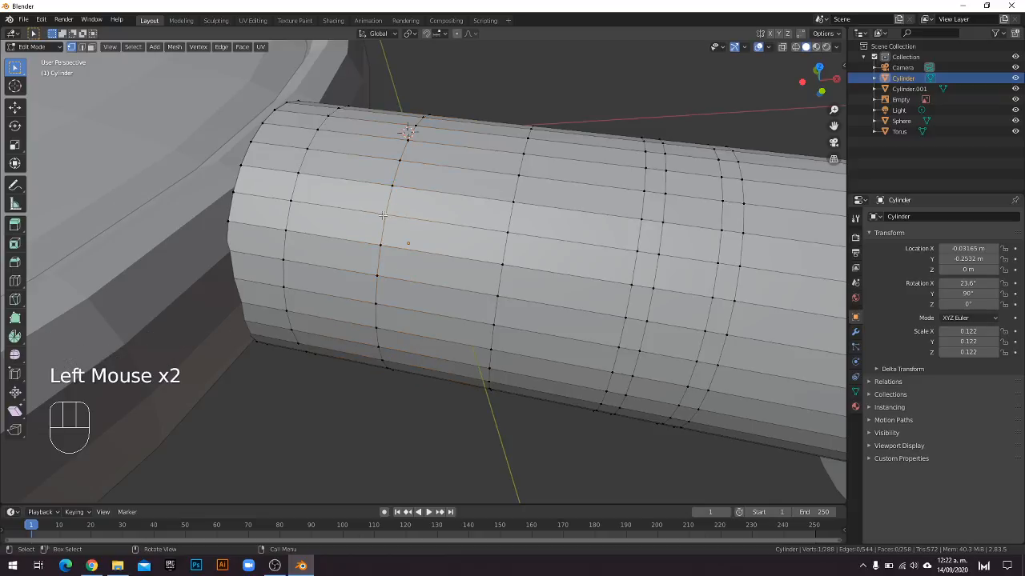
key("alt")
left_click(383, 230, "alt")
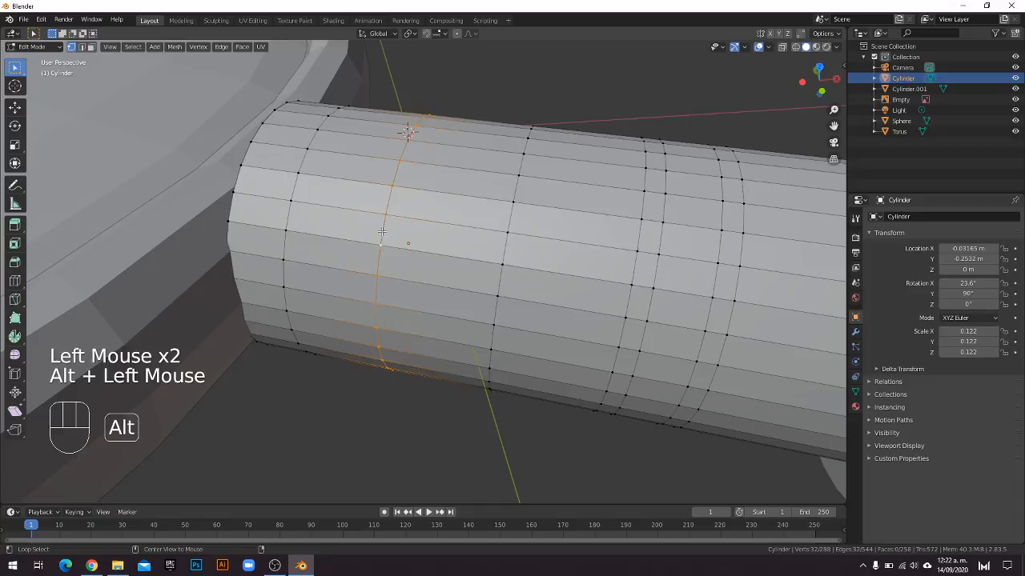
middle_click_drag(540, 296, 454, 307)
scroll(434, 278, "down", 2)
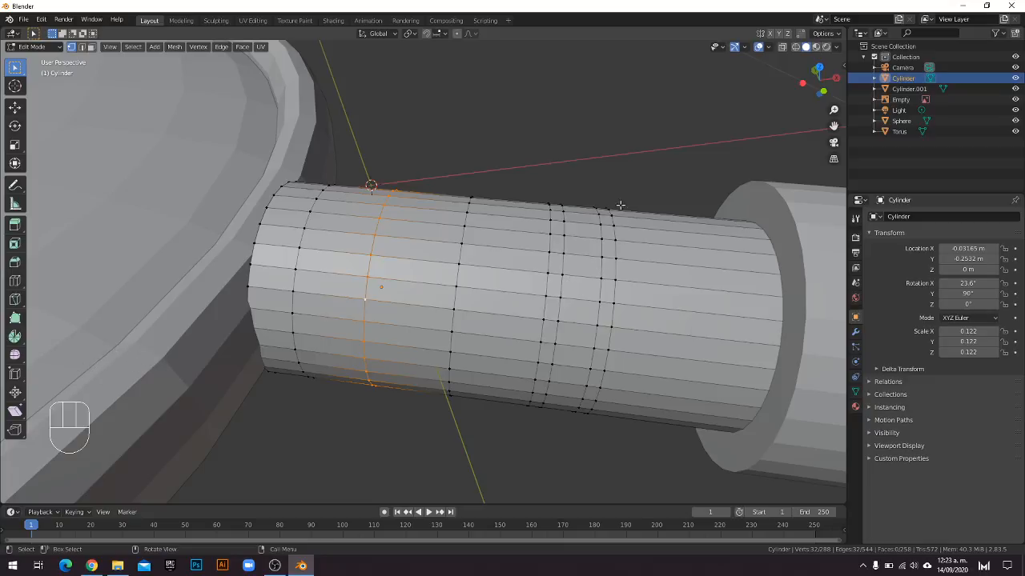
key("s")
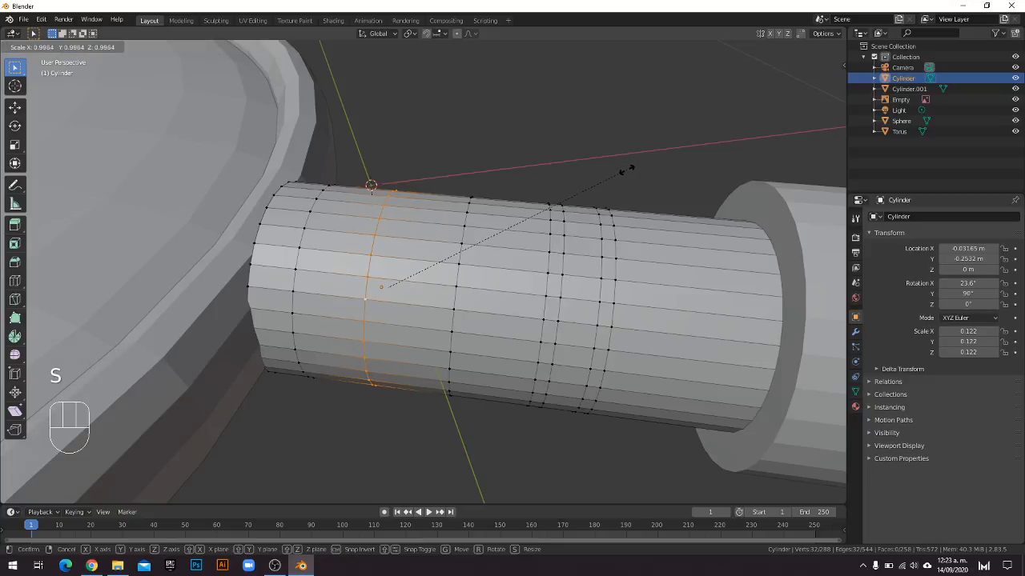
left_click(579, 196)
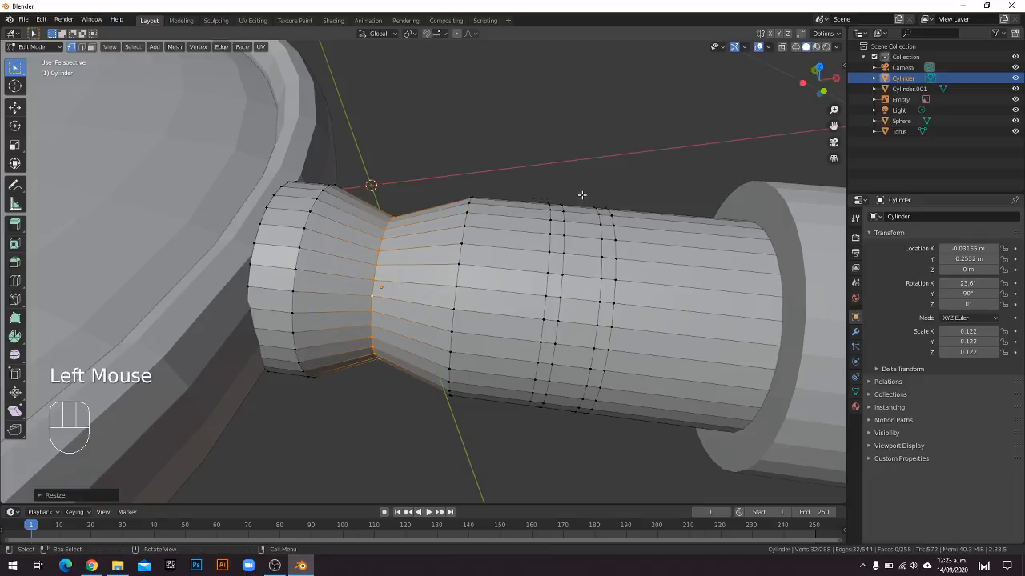
Compare the waist with the reference image in top view and scale its edge loop down further by about 0.95.
middle_click_drag(579, 197, 578, 263)
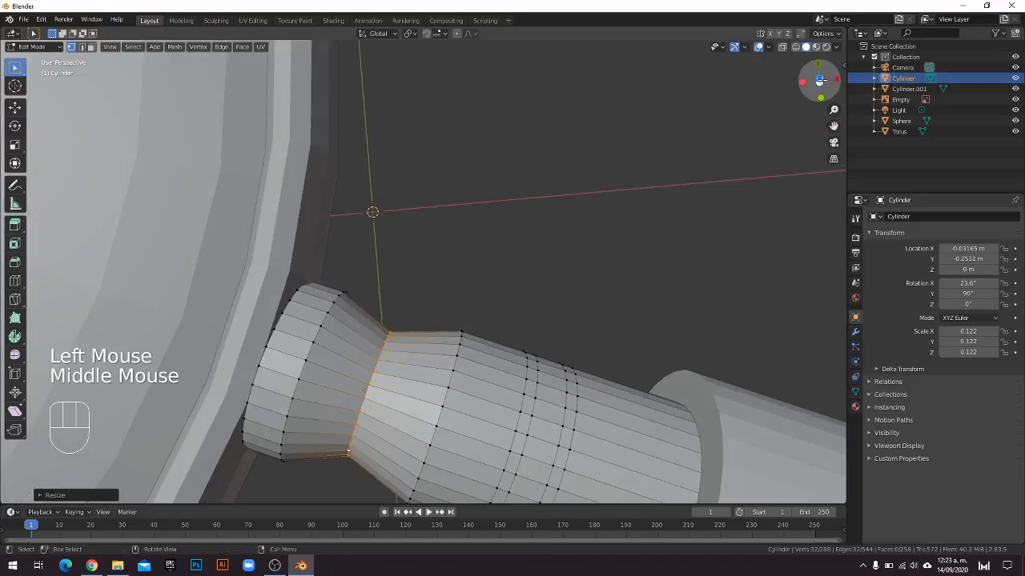
left_click(818, 77)
middle_click_drag(432, 236, 443, 176, "shift")
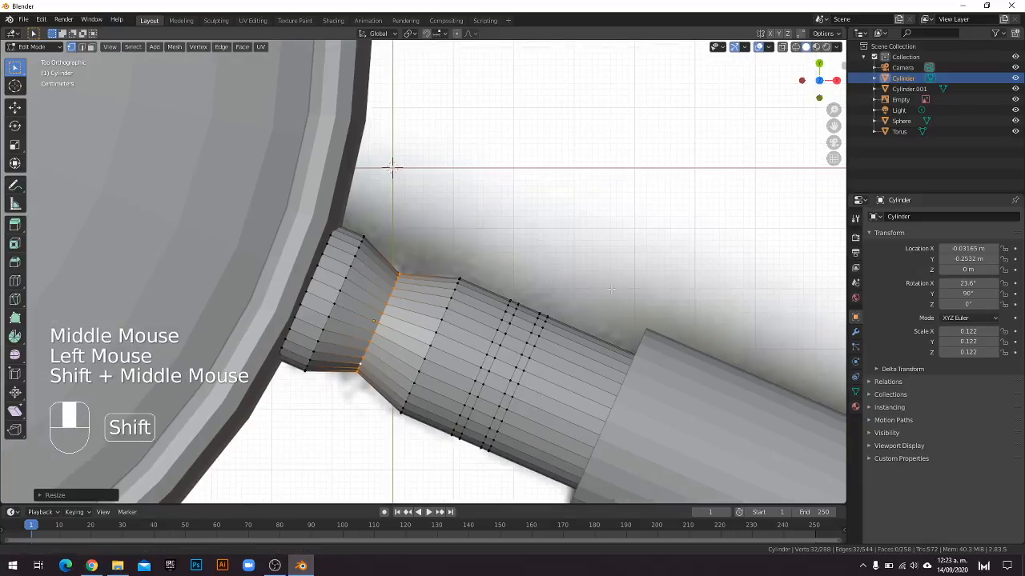
key("s")
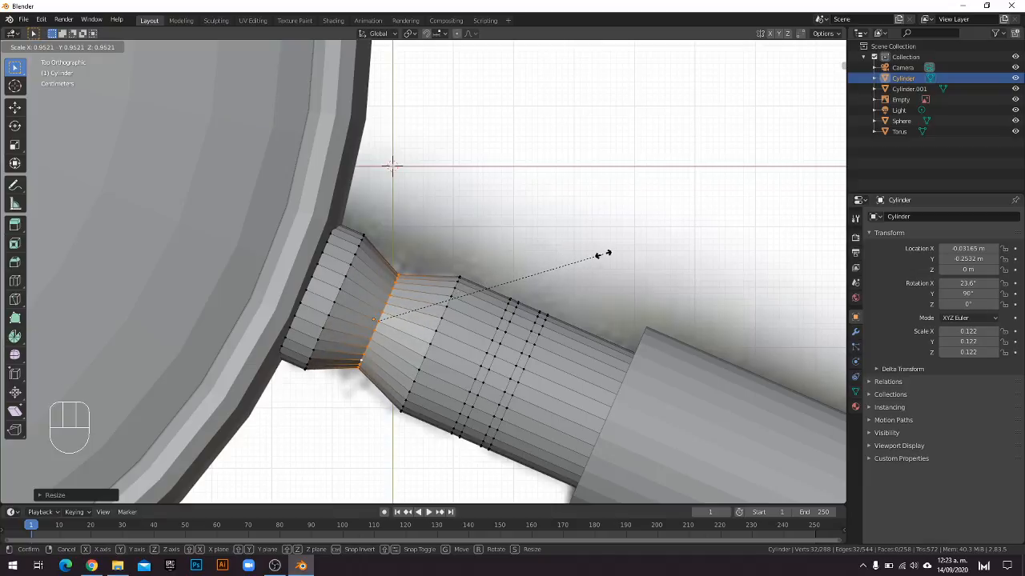
left_click(602, 255)
middle_click_drag(520, 367, 500, 282, "shift")
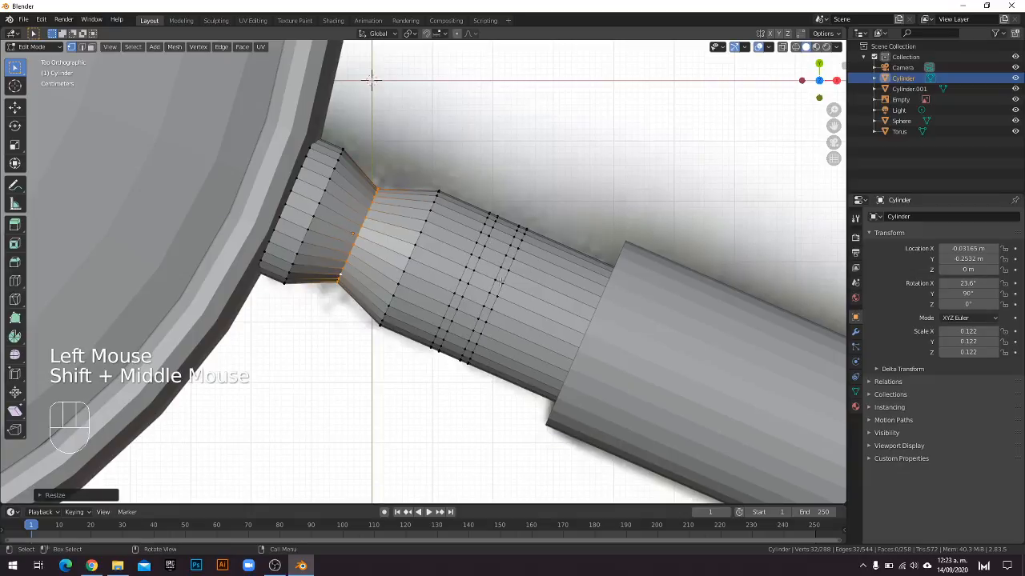
Select the two inner edge loops bounding the central strip of the narrow band on the neck.
key("alt")
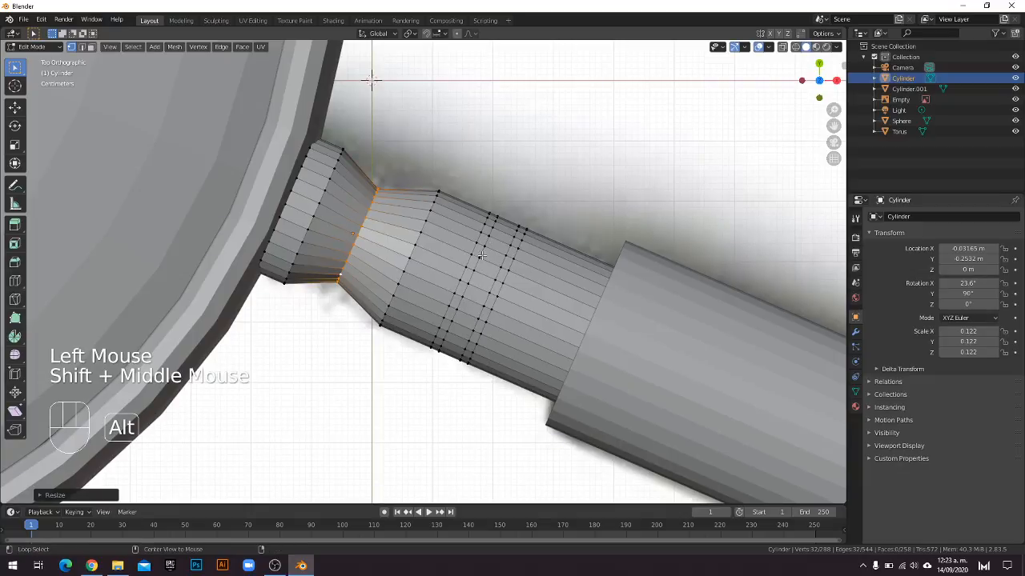
left_click(480, 254, "alt")
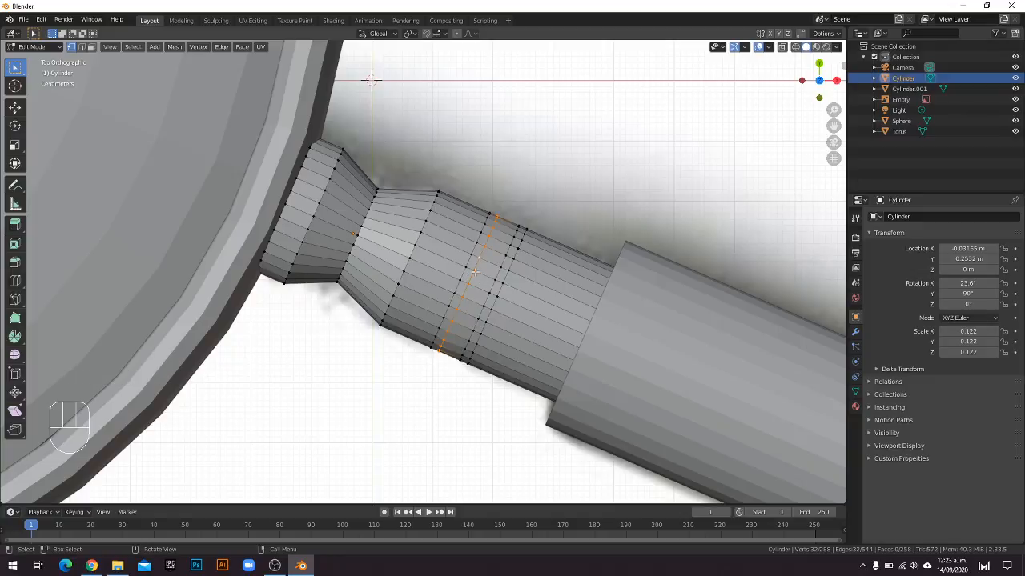
key("a")
key("a")
key("a")
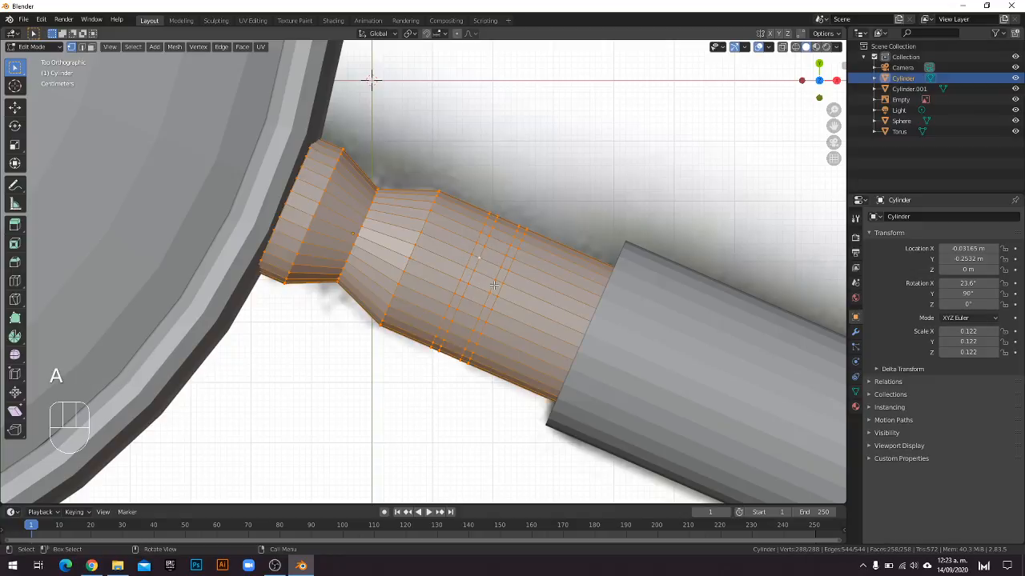
left_click(475, 259, "alt")
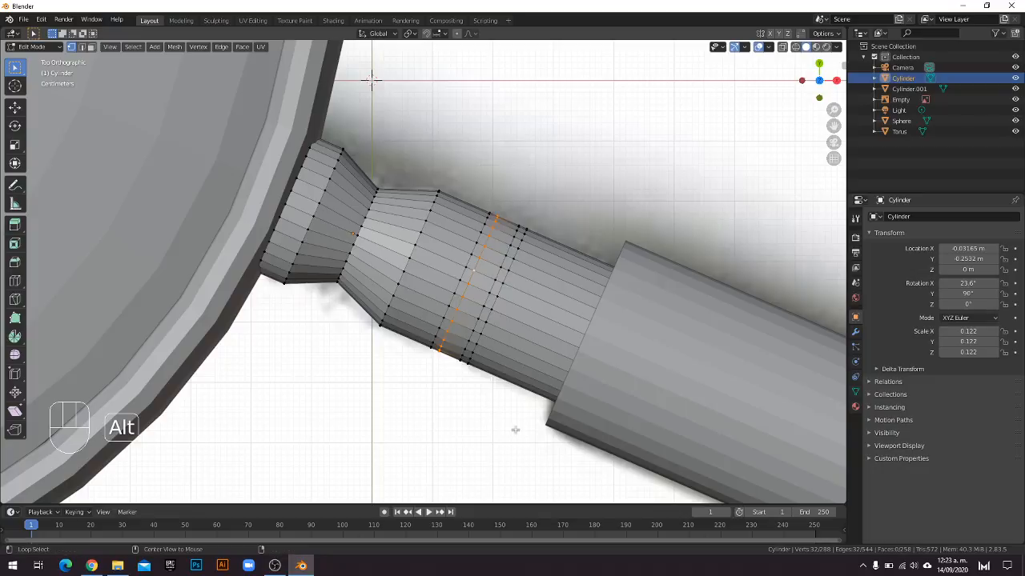
left_click(488, 300, "alt+shift")
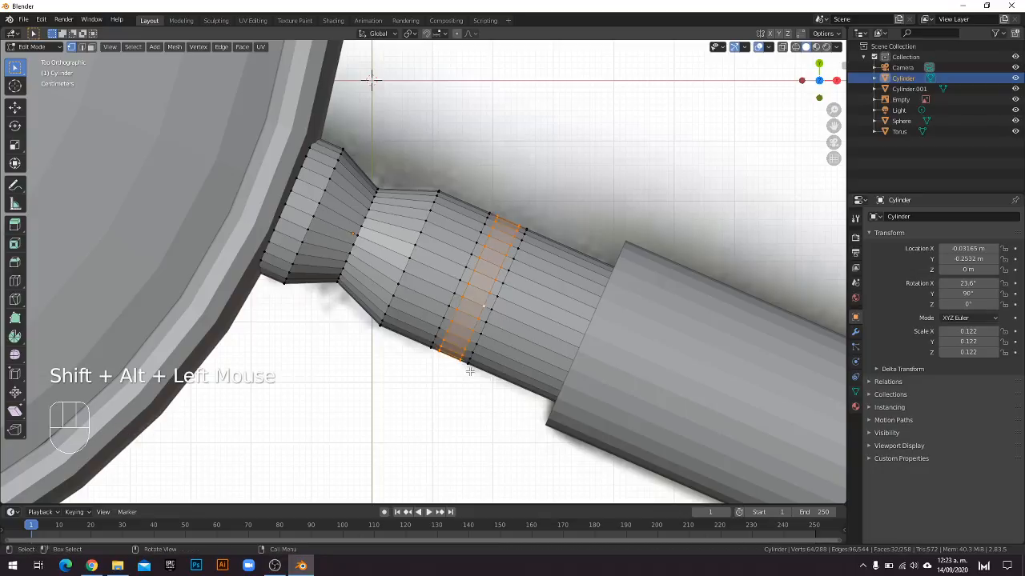
Clear the selection on the neck mesh and switch to face selection mode.
key("a")
key("a")
key("a")
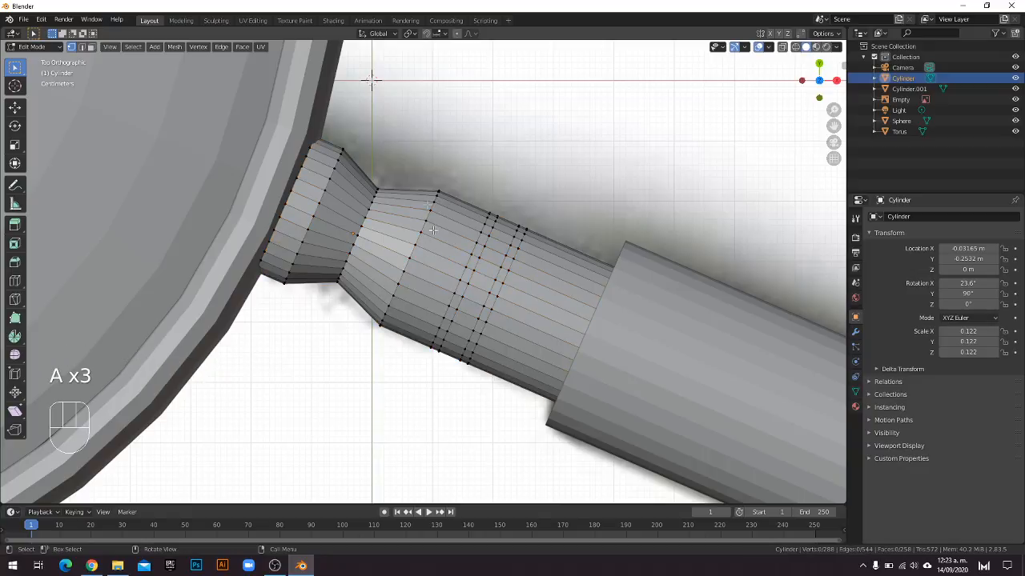
left_click(92, 47)
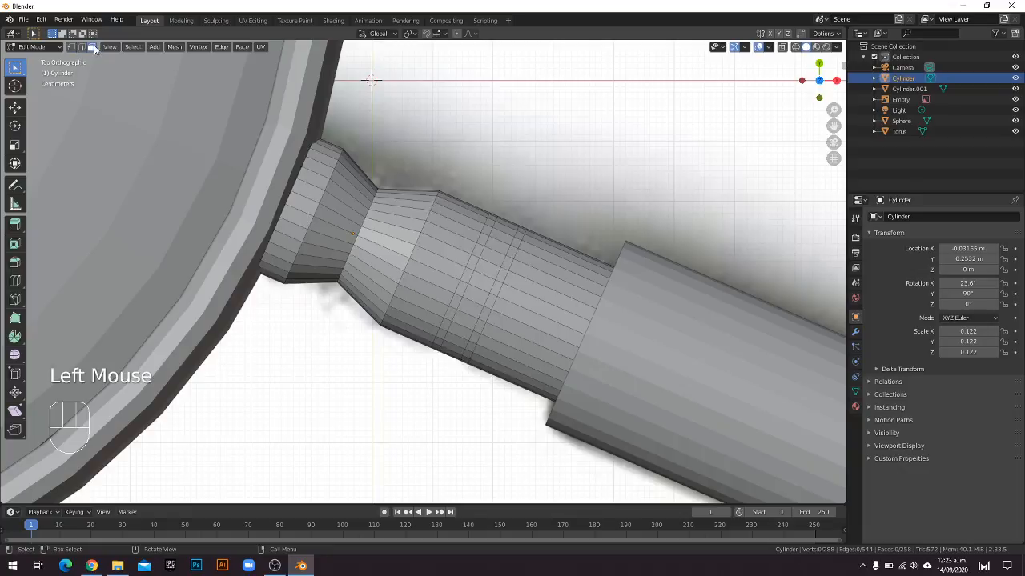
Select the face loop of the central strip on the neck's narrow band and scale it inward in top view to form a shallow groove.
left_click(479, 301, "alt")
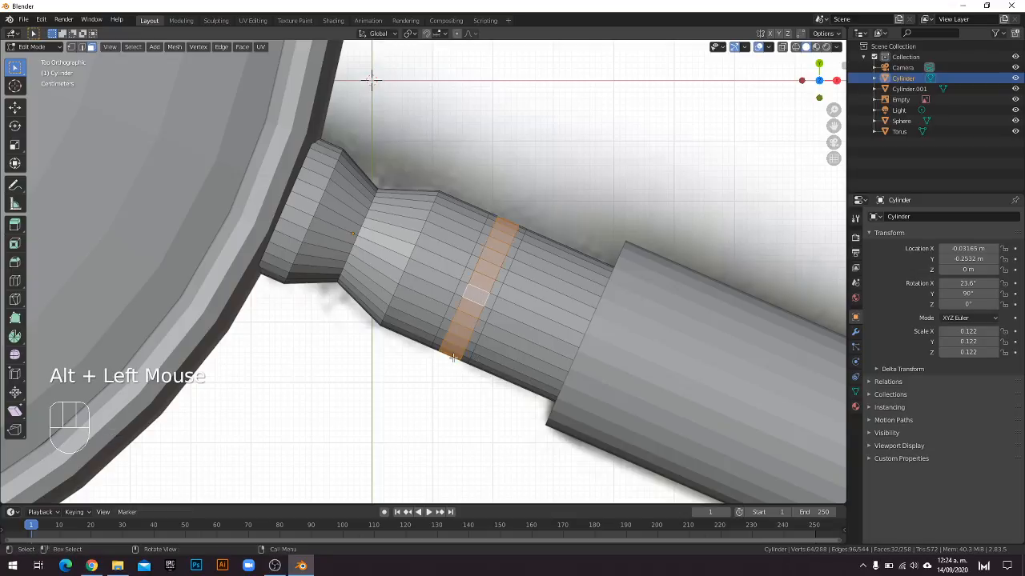
left_click(456, 410)
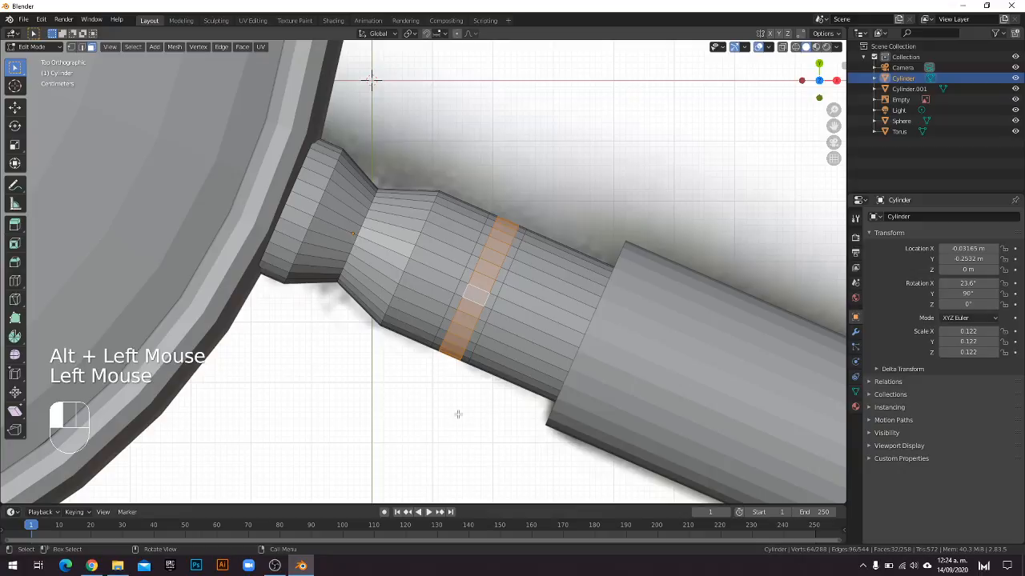
left_click(475, 306, "alt")
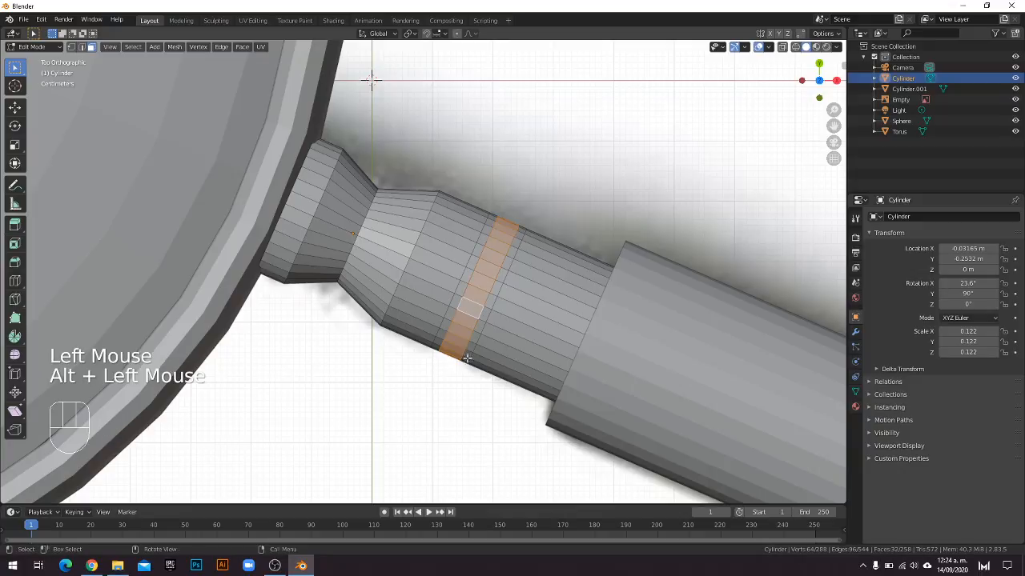
middle_click_drag(466, 358, 495, 319)
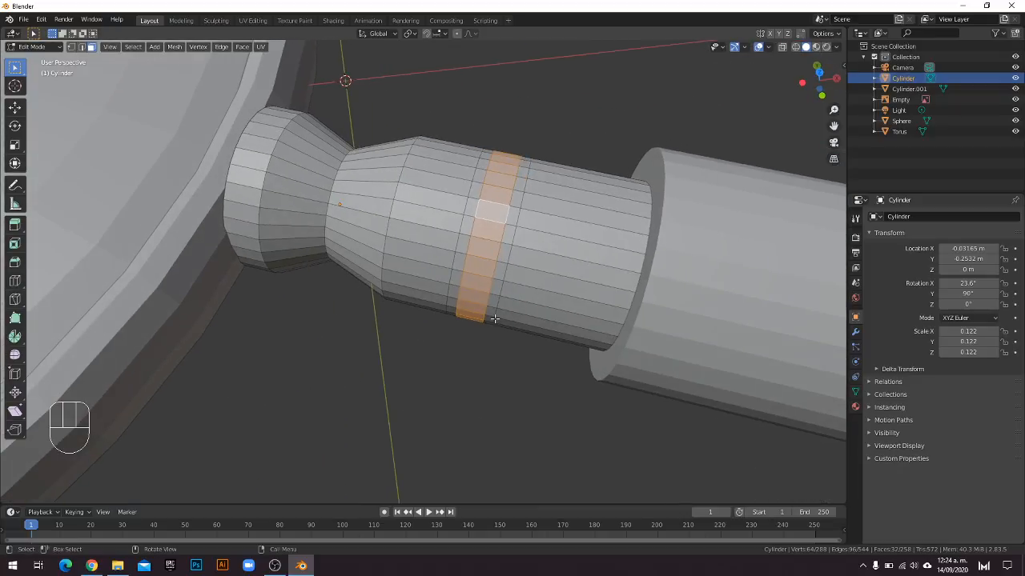
middle_click_drag(471, 253, 504, 210)
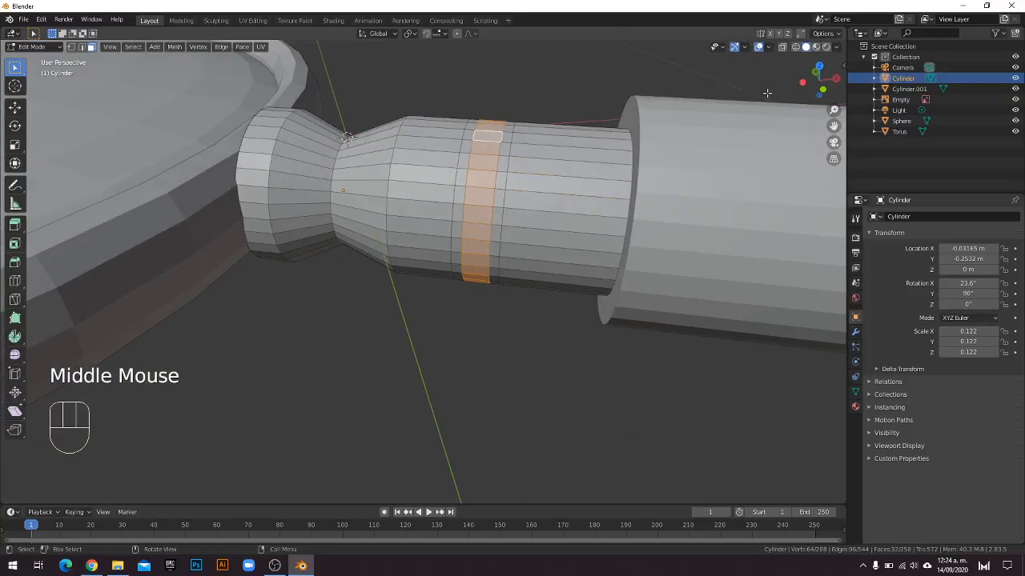
left_click(819, 67)
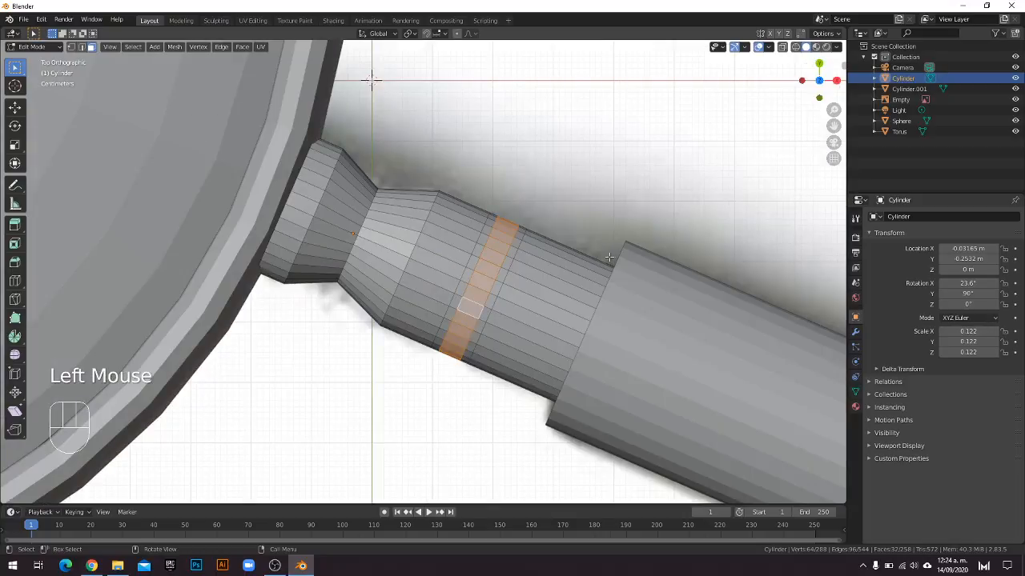
key("s")
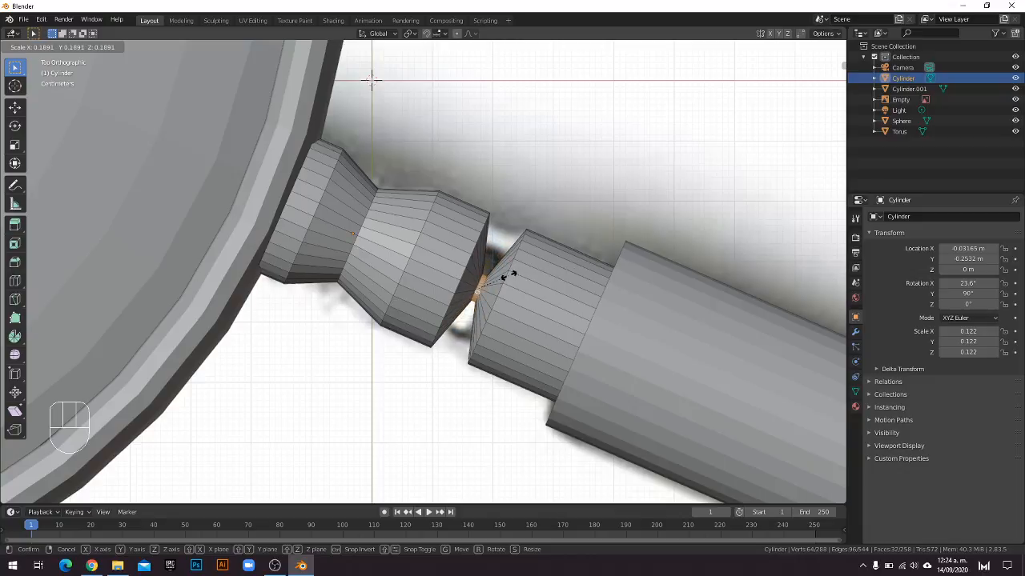
left_click(618, 257)
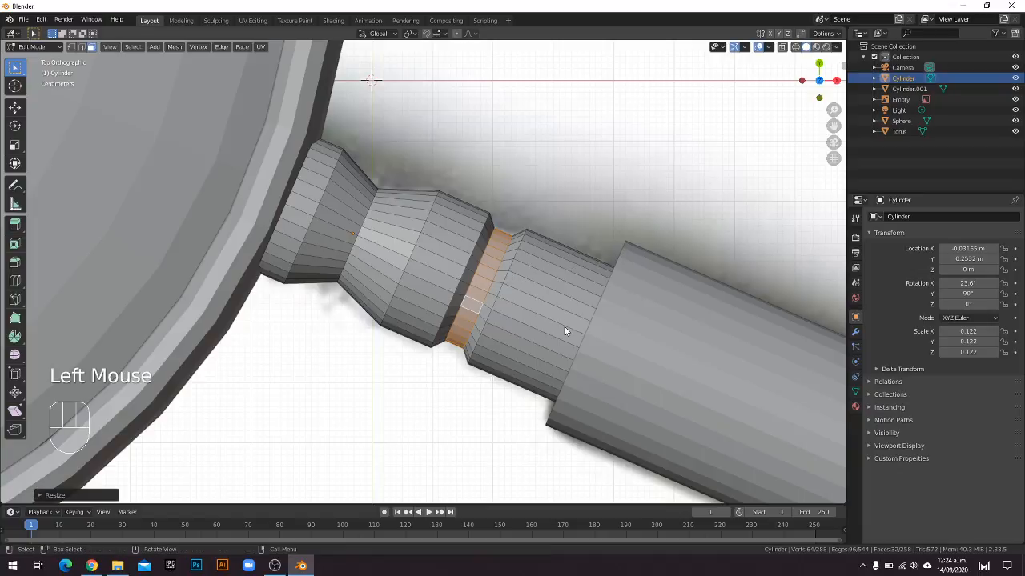
Return the neck to Object Mode, view the groove in perspective, and deselect the neck.
key("Tab")
scroll(564, 328, "down", 6)
middle_click_drag(468, 281, 513, 323)
scroll(460, 320, "down", 2)
scroll(476, 332, "up", 2)
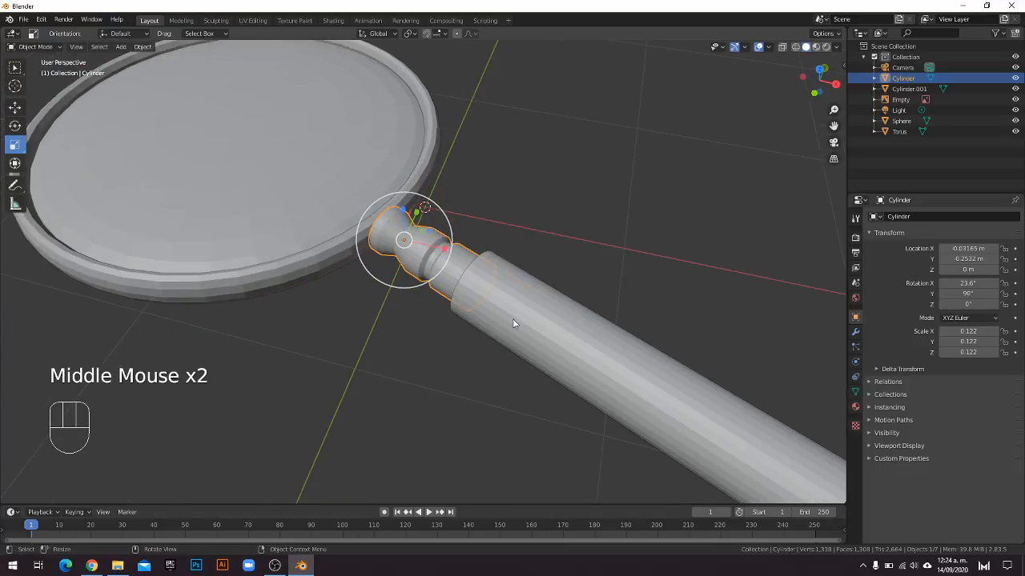
left_click(451, 378)
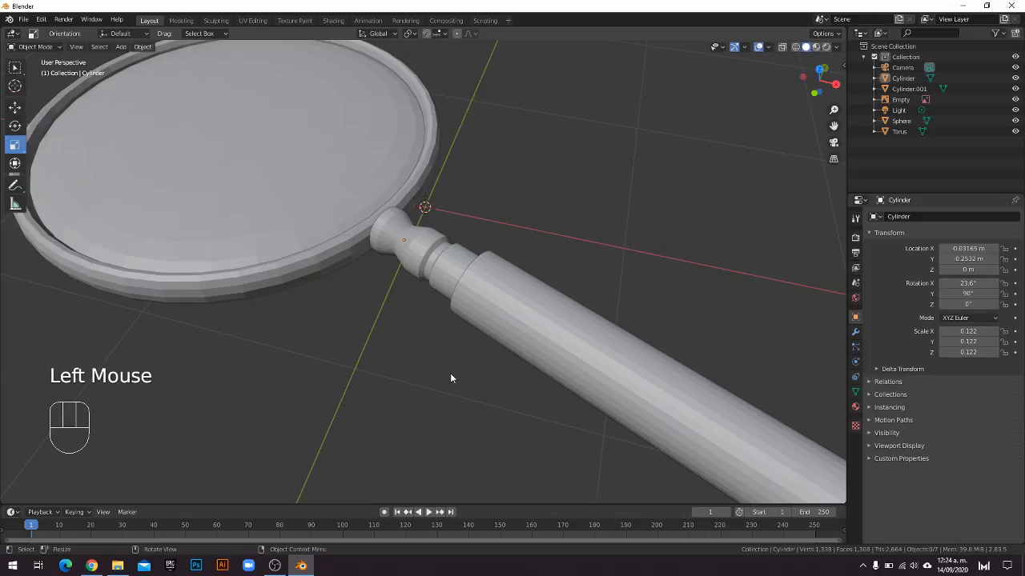
Examine the facets along the lens frame's outer rim up close, with the frame deselected and selected.
scroll(450, 378, "down", 2)
middle_click_drag(462, 256, 409, 216, "shift")
scroll(425, 246, "up", 2)
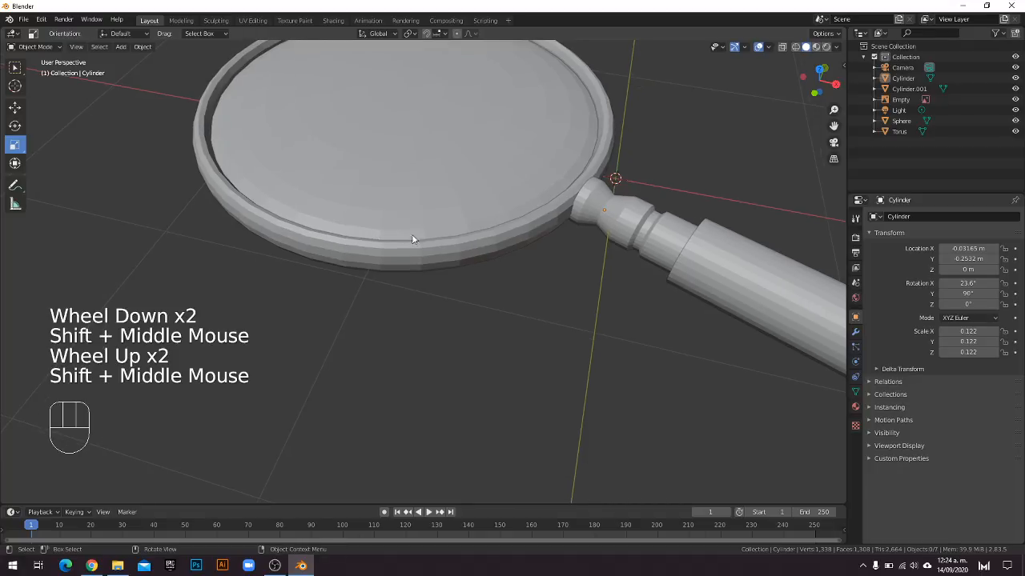
left_click(406, 255)
left_click(448, 319)
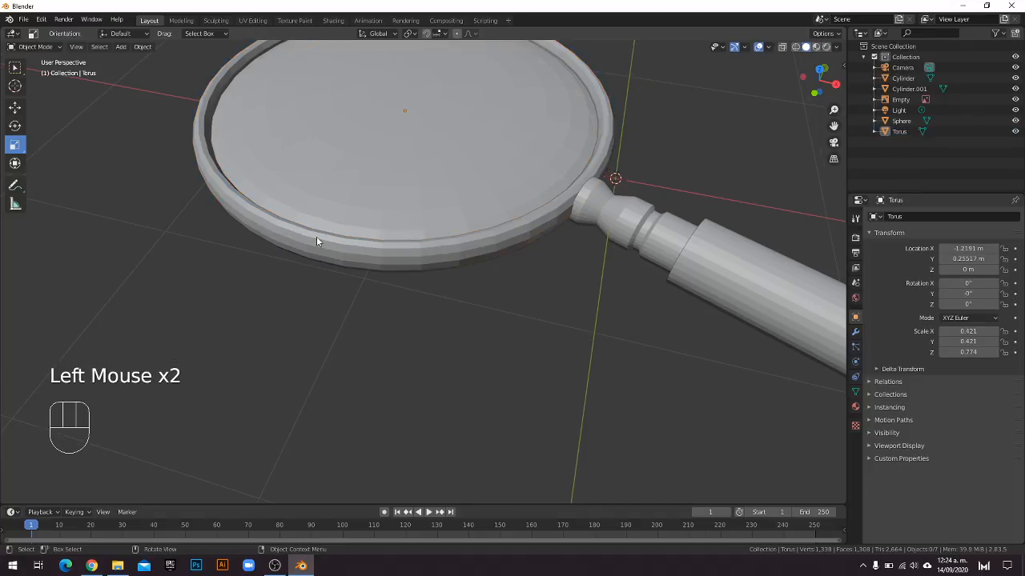
scroll(503, 252, "up", 2)
middle_click_drag(503, 252, 398, 286, "shift")
scroll(542, 272, "up", 2)
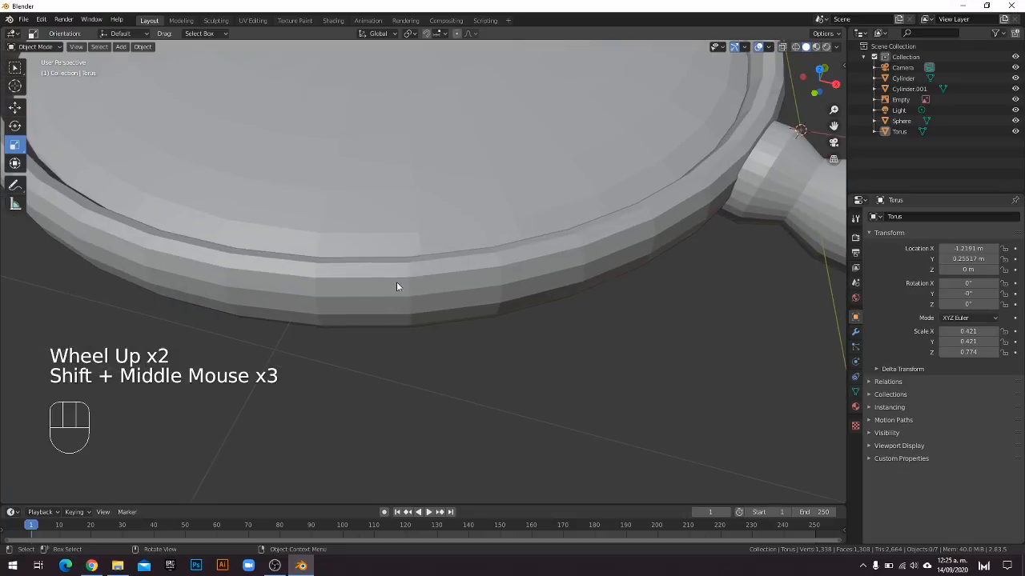
left_click(441, 293)
left_click(365, 383)
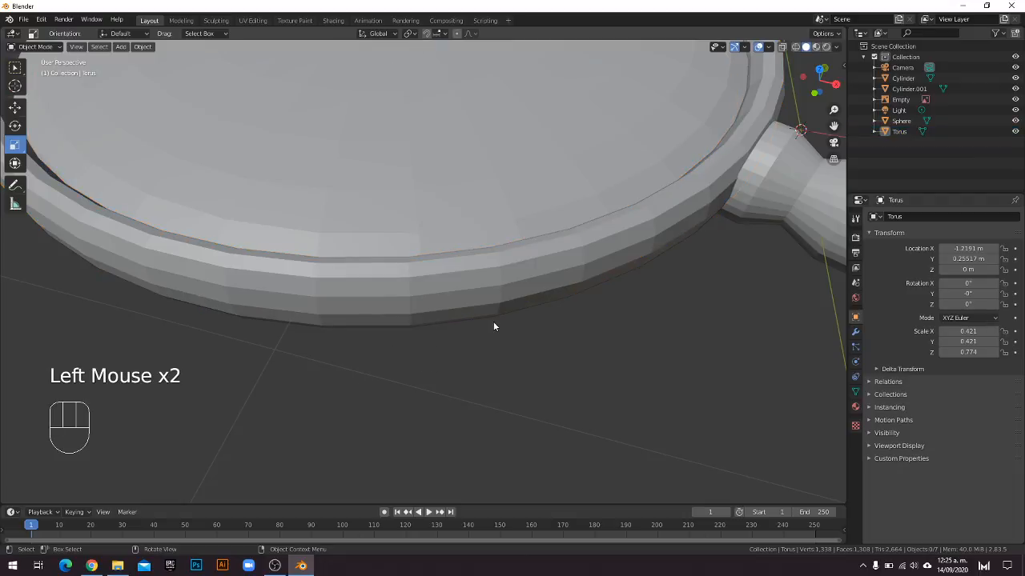
middle_click_drag(531, 290, 443, 328, "shift")
scroll(439, 330, "up", 2)
scroll(440, 328, "up", 3)
scroll(432, 327, "down", 7)
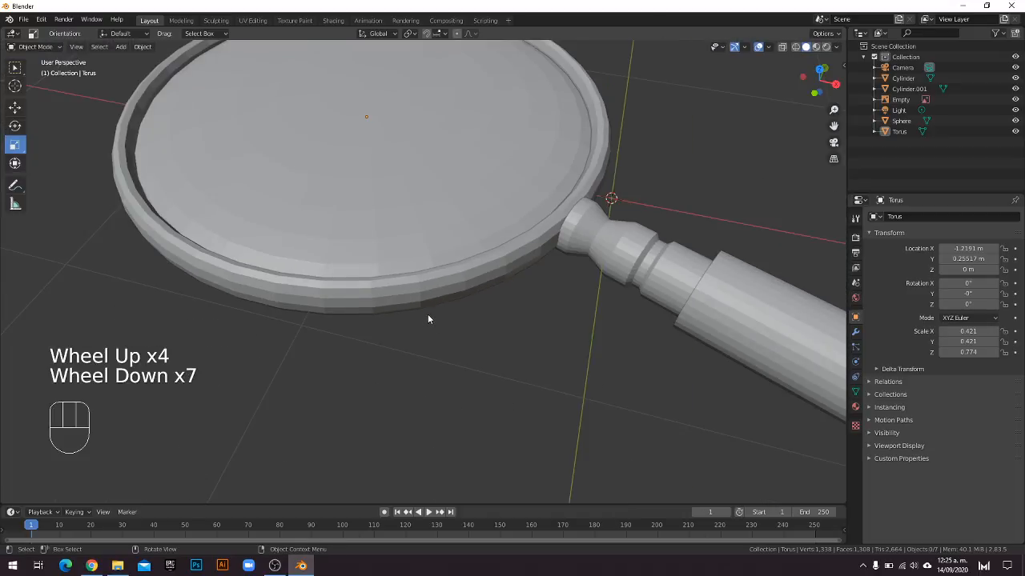
scroll(416, 296, "up", 1)
left_click(400, 310)
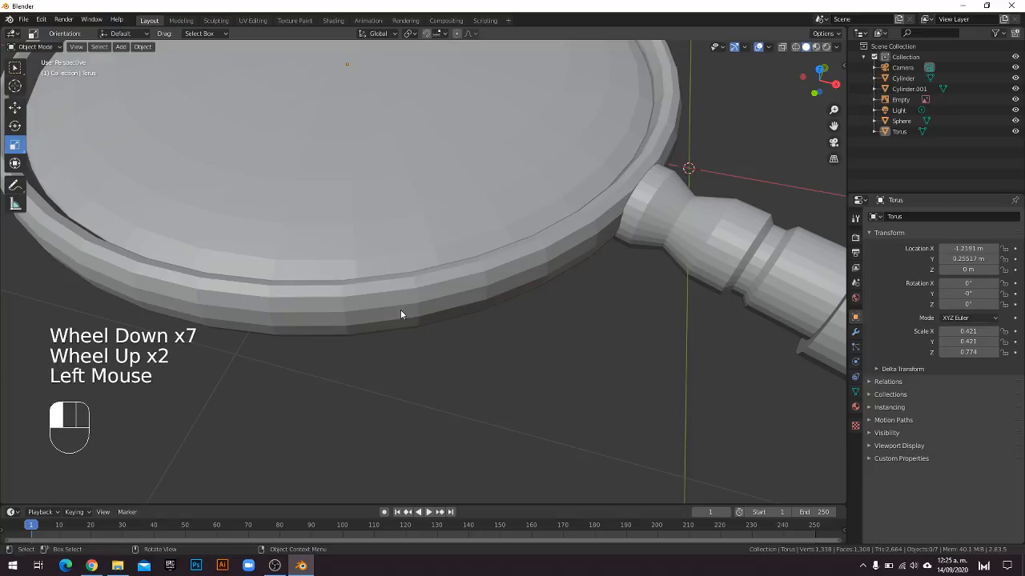
scroll(377, 303, "down", 2)
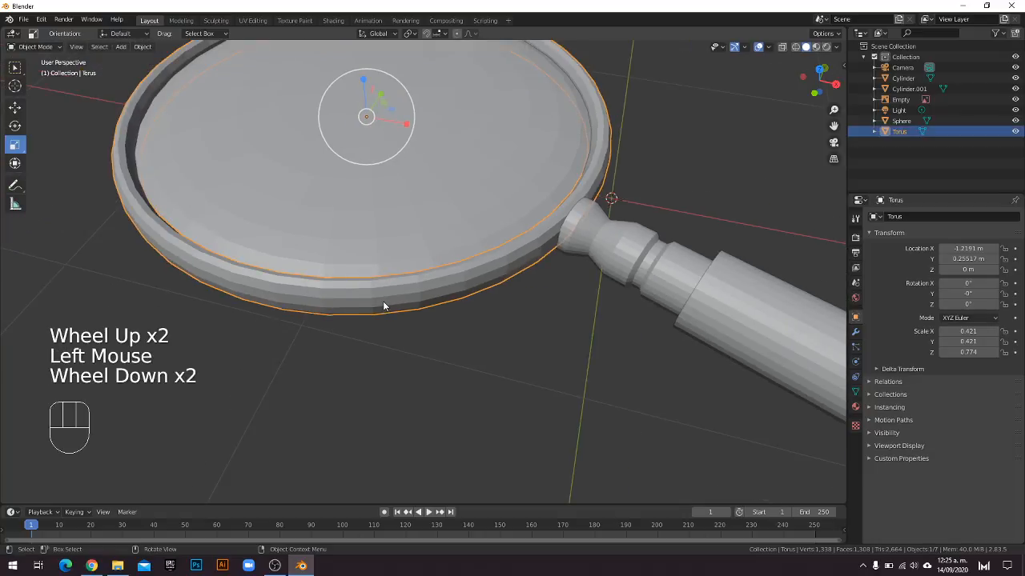
scroll(382, 305, "down", 1)
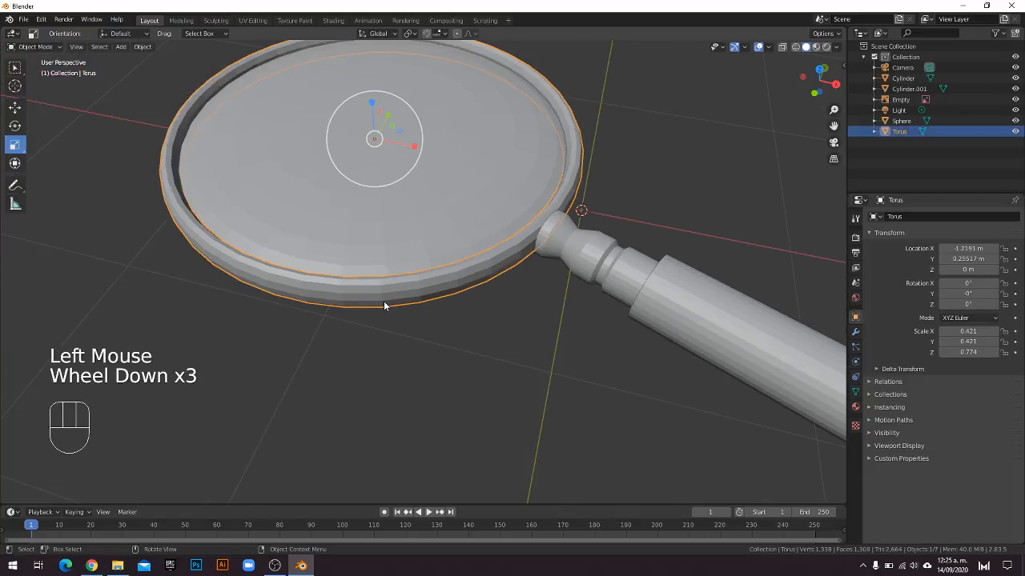
View the entire magnifying glass from above and clear the selection of all objects.
scroll(429, 293, "down", 11)
middle_click_drag(433, 260, 436, 264)
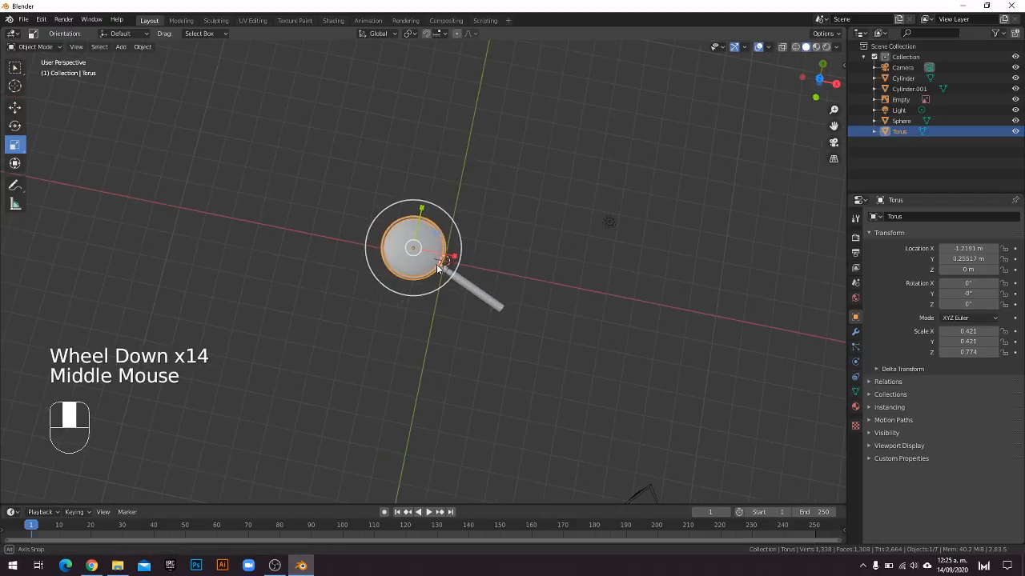
scroll(450, 278, "down", 4)
scroll(430, 321, "up", 1)
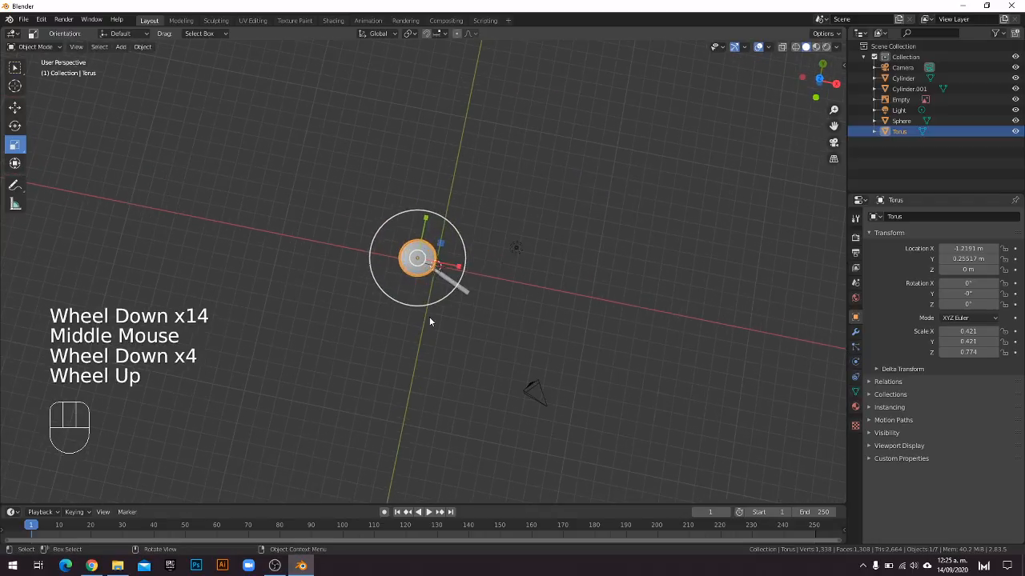
scroll(442, 306, "up", 2)
key("a")
key("a")
key("a")
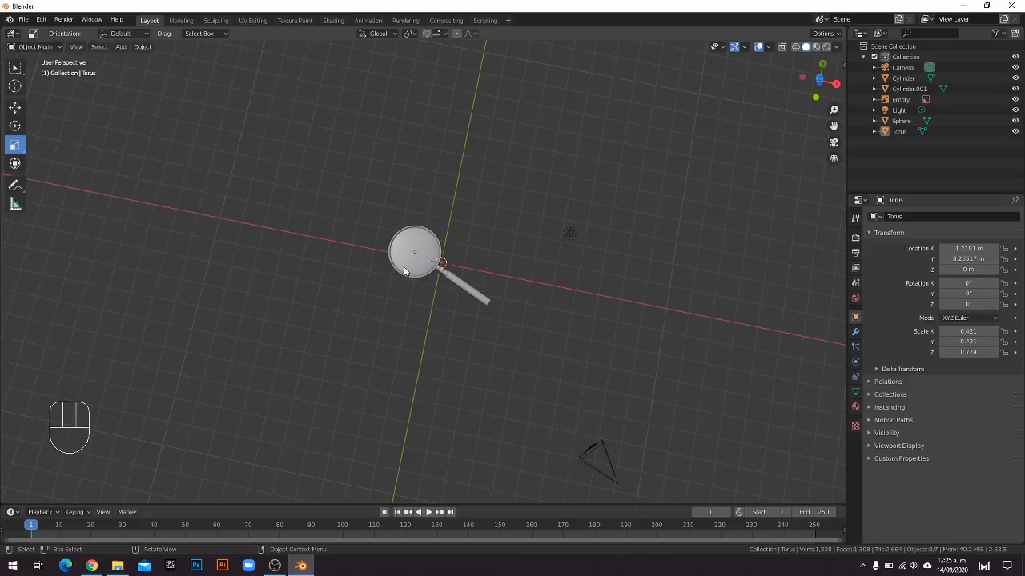
Inspect the lens frame's surface at close range from above and at an oblique angle, including where it meets the neck.
scroll(399, 286, "up", 14)
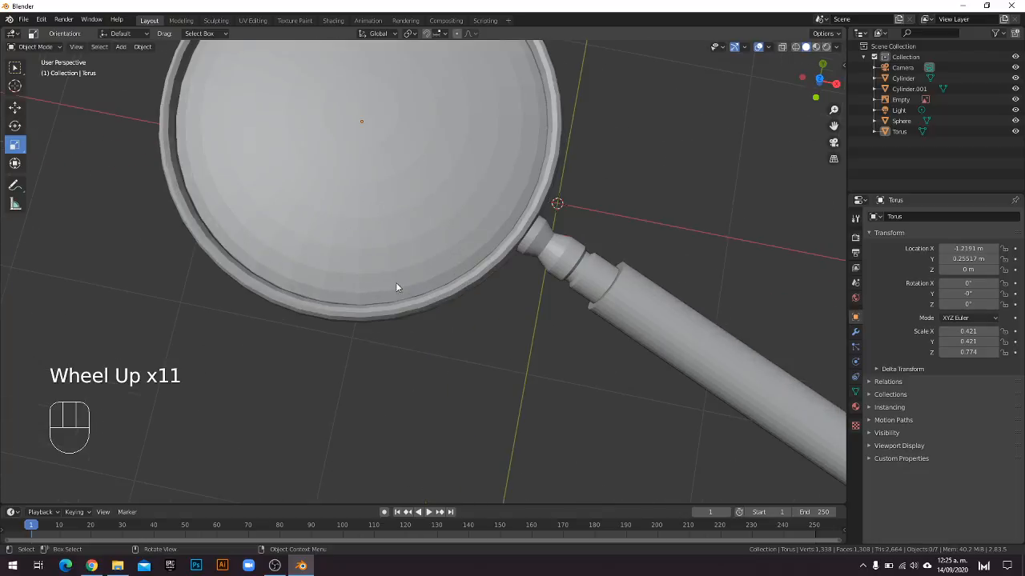
scroll(400, 302, "up", 3)
middle_click_drag(382, 331, 387, 299, "shift")
scroll(416, 192, "up", 6)
scroll(427, 274, "down", 7)
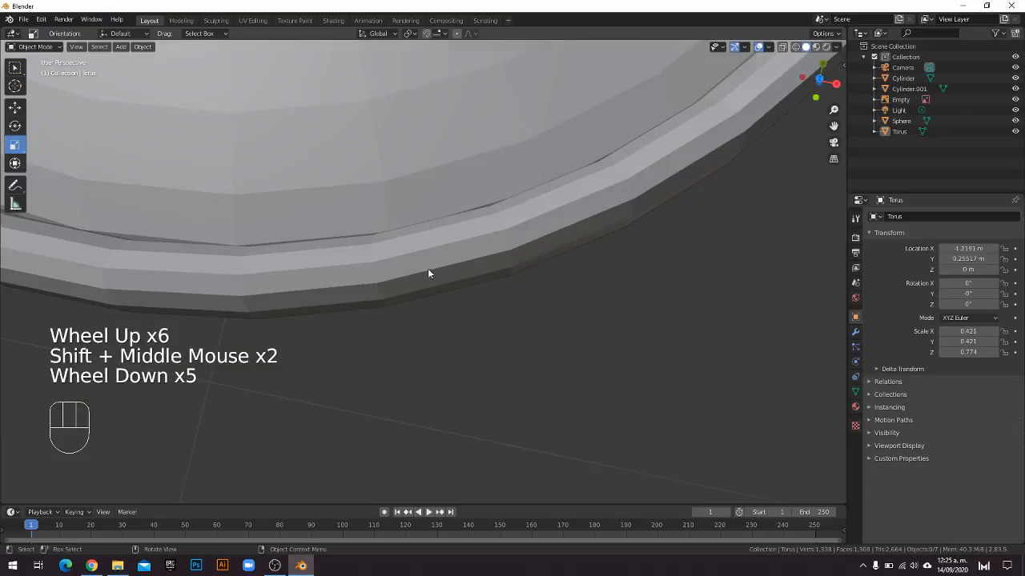
scroll(401, 264, "down", 10)
middle_click_drag(407, 245, 424, 193)
scroll(398, 256, "up", 6)
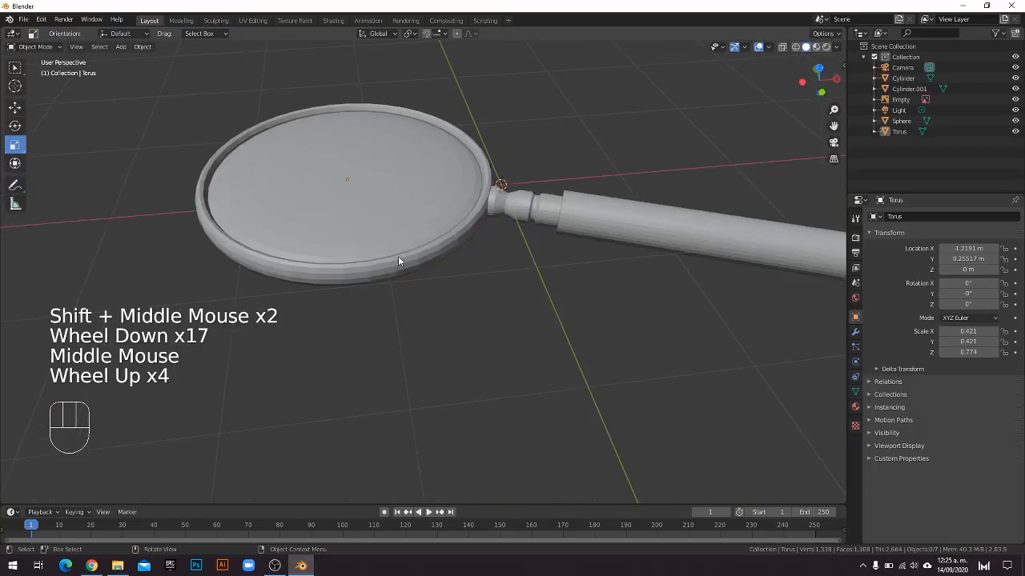
middle_click_drag(383, 244, 446, 240, "shift")
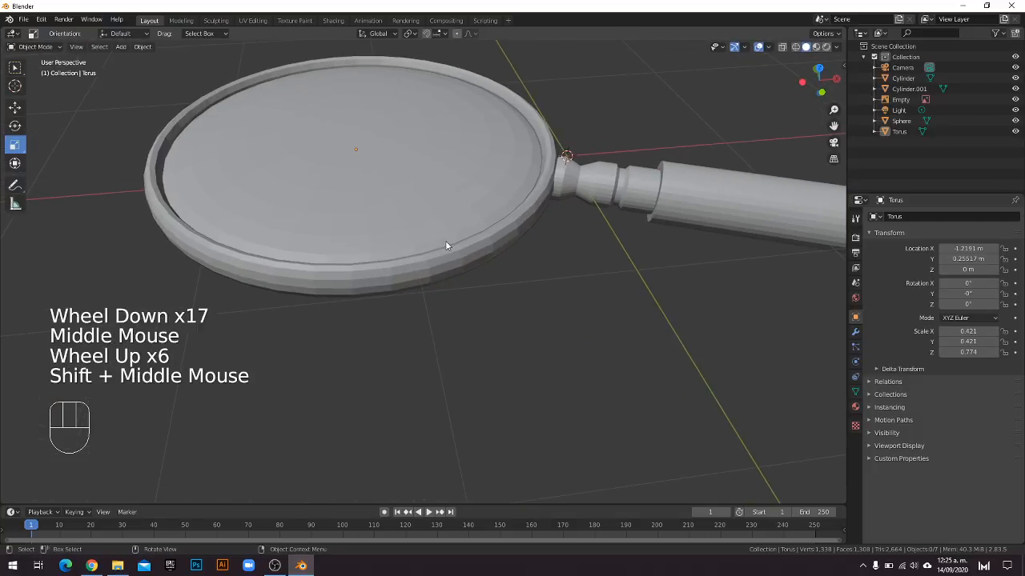
middle_click_drag(471, 290, 462, 293)
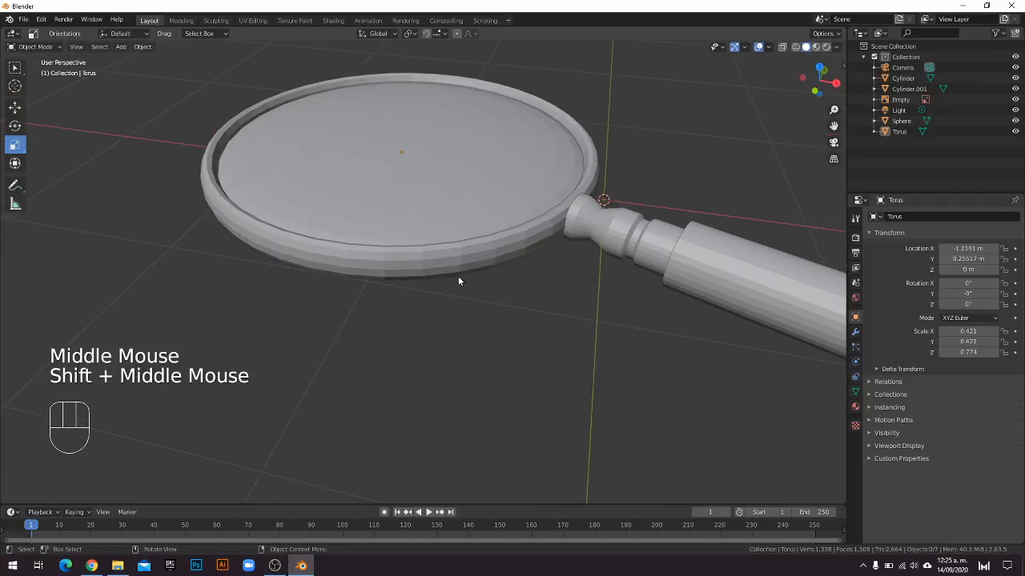
Select the lens frame torus.
left_click(447, 275)
scroll(459, 275, "up", 2)
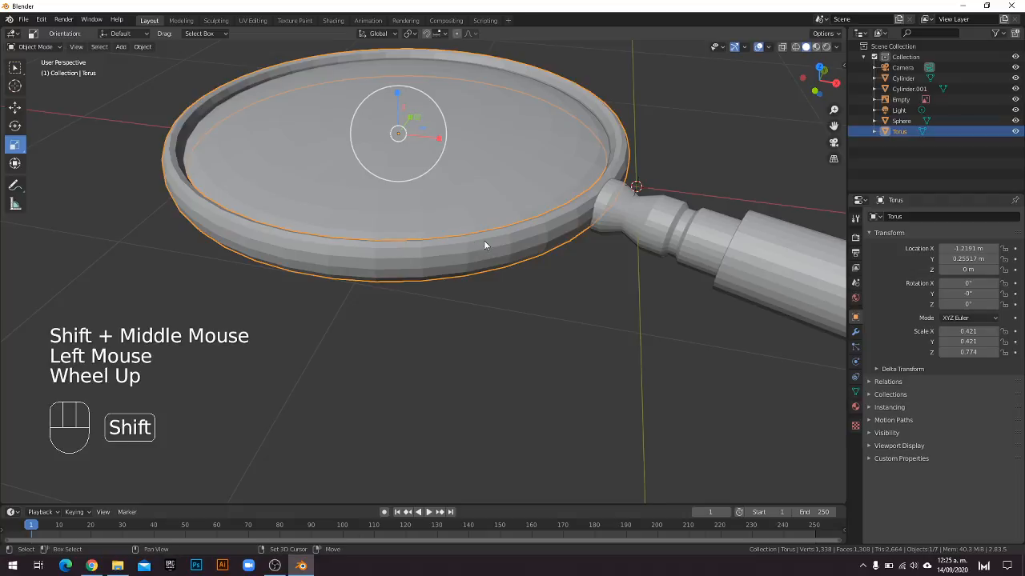
middle_click_drag(484, 245, 485, 264, "shift")
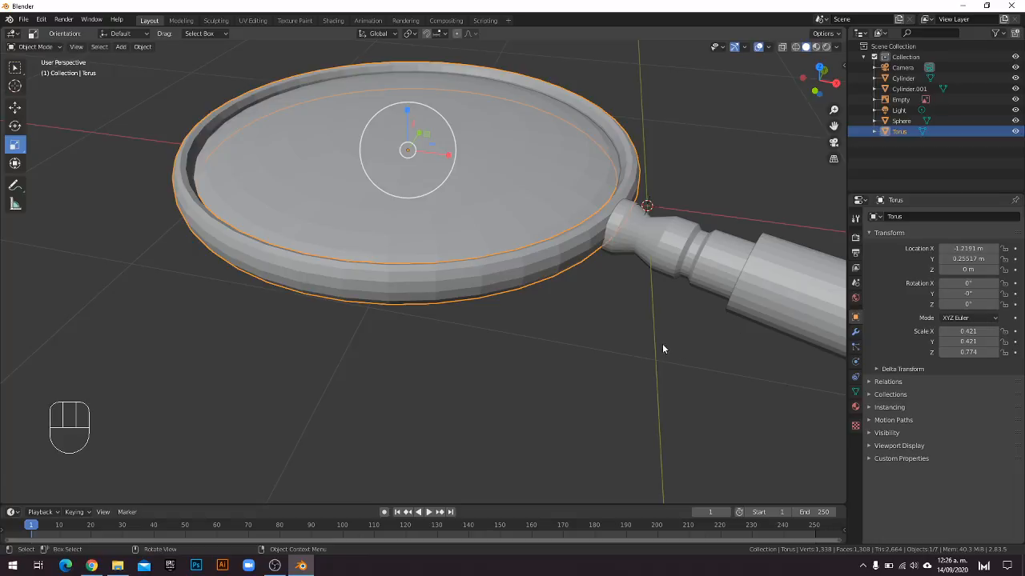
left_click(472, 386)
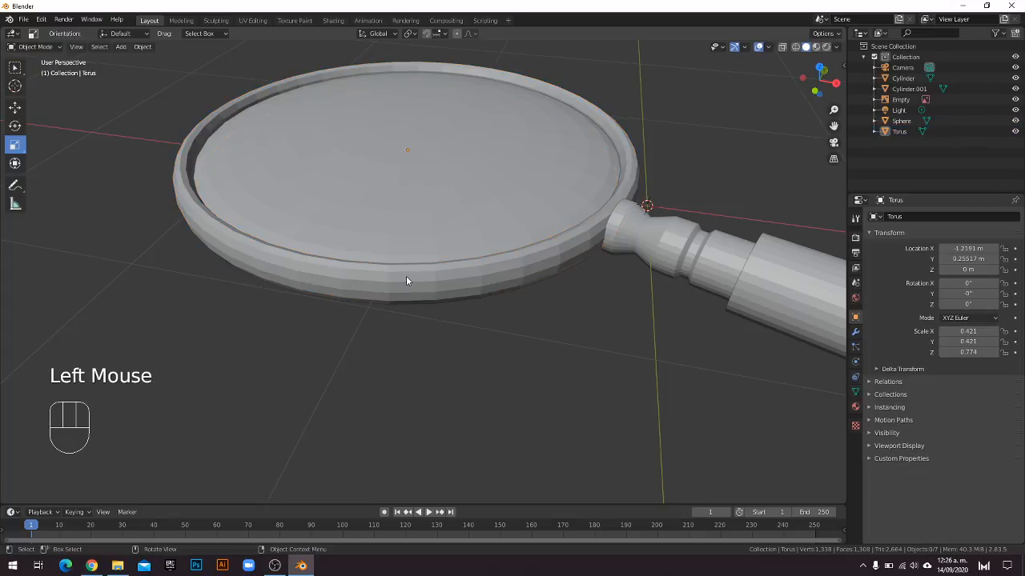
left_click(434, 292)
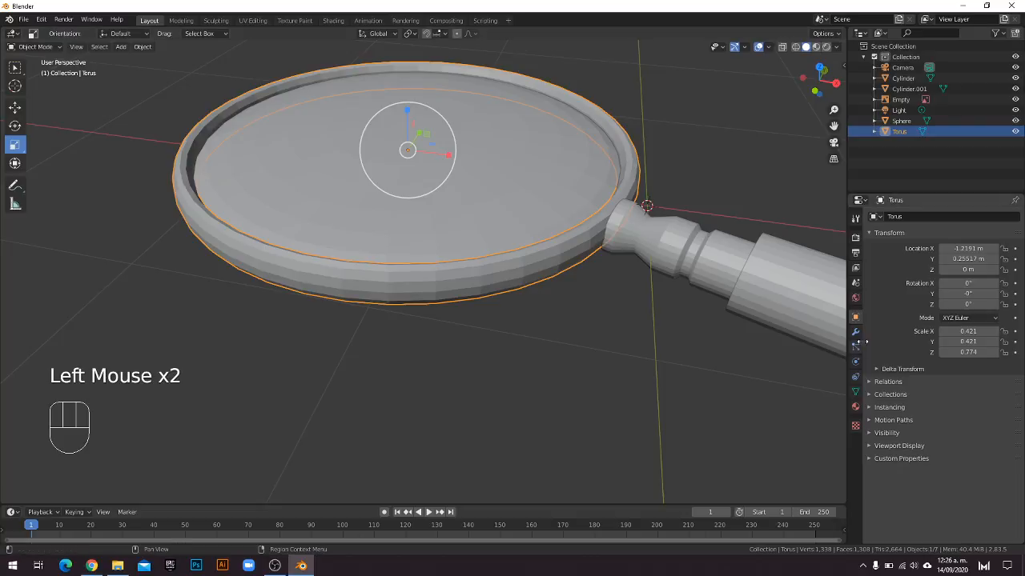
Review the frame's modifier properties and the scene's render, output, view layer and world properties.
left_click(856, 332)
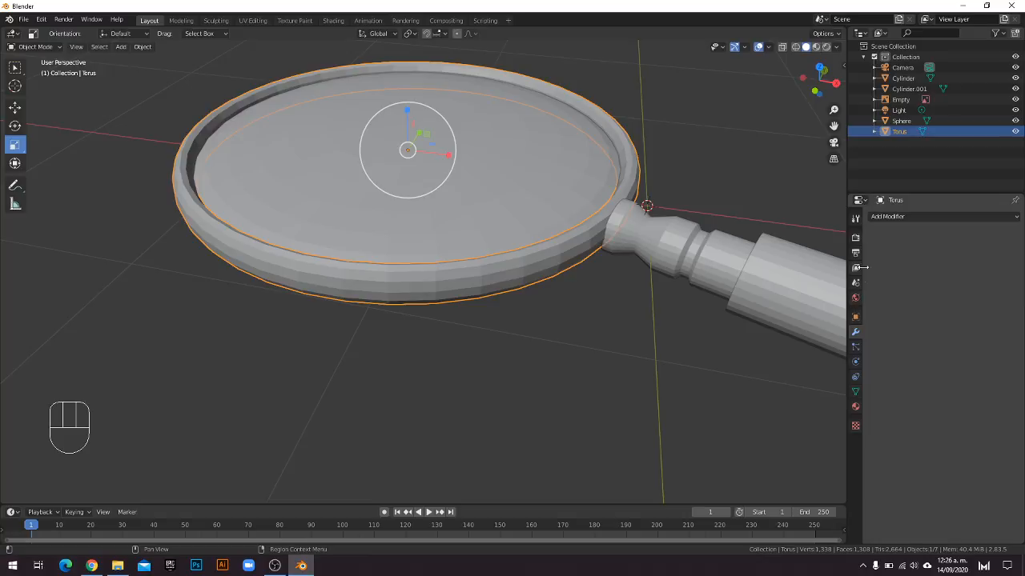
left_click(856, 238)
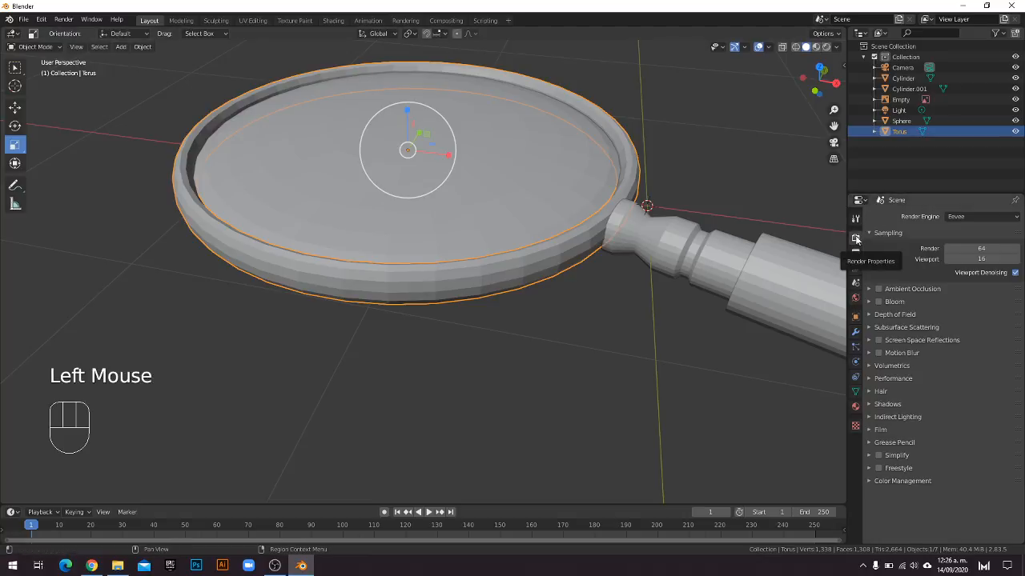
left_click(855, 253)
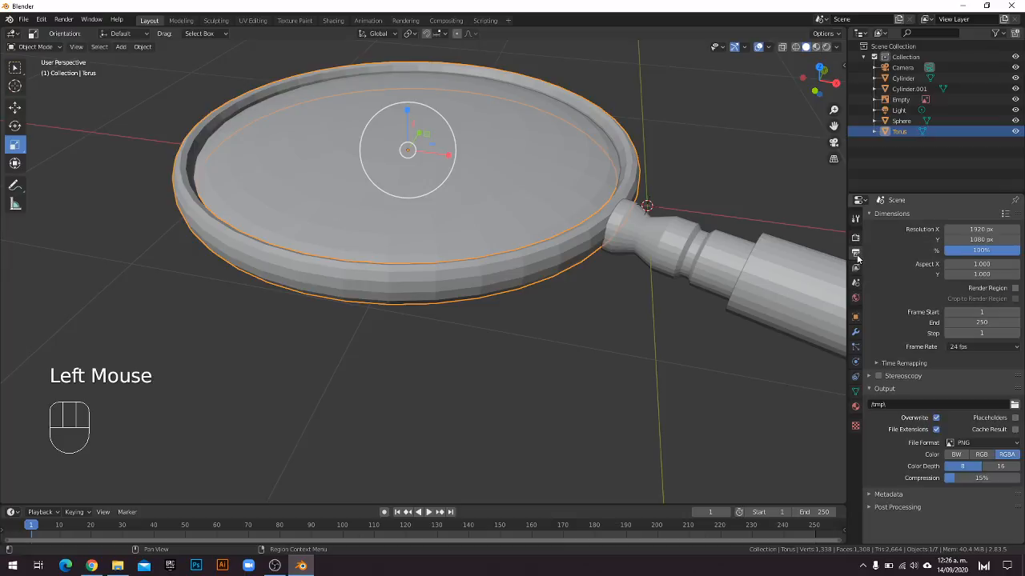
left_click(857, 268)
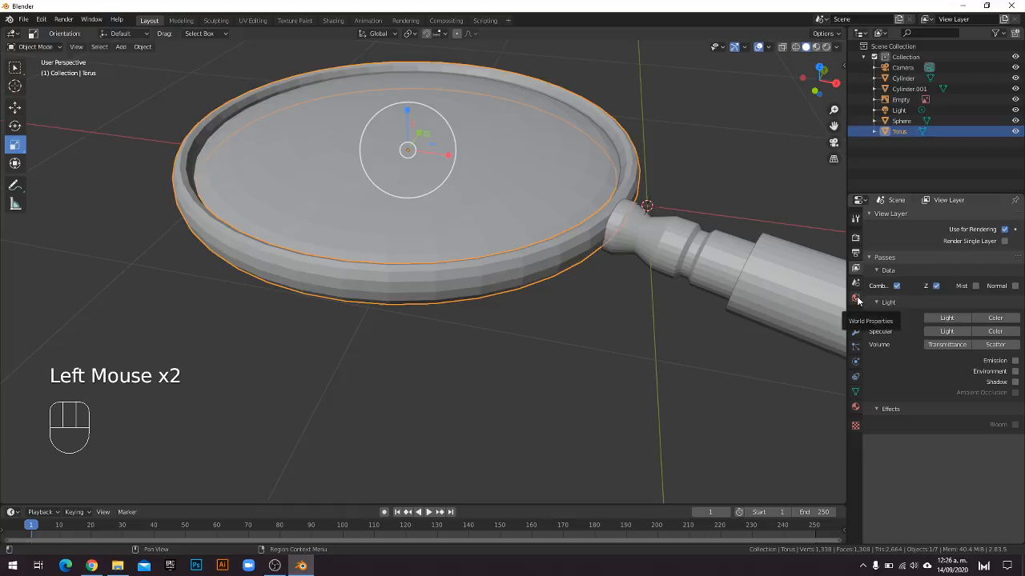
left_click(856, 298)
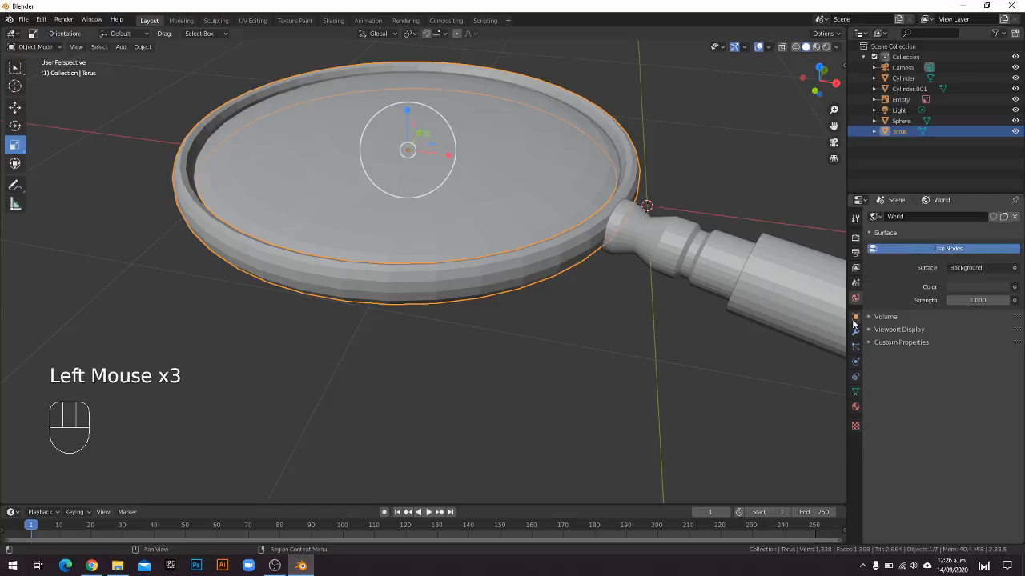
Review the lens frame's object, modifier, particle, physics, constraint, mesh data and material properties.
left_click(855, 319)
left_click(855, 334)
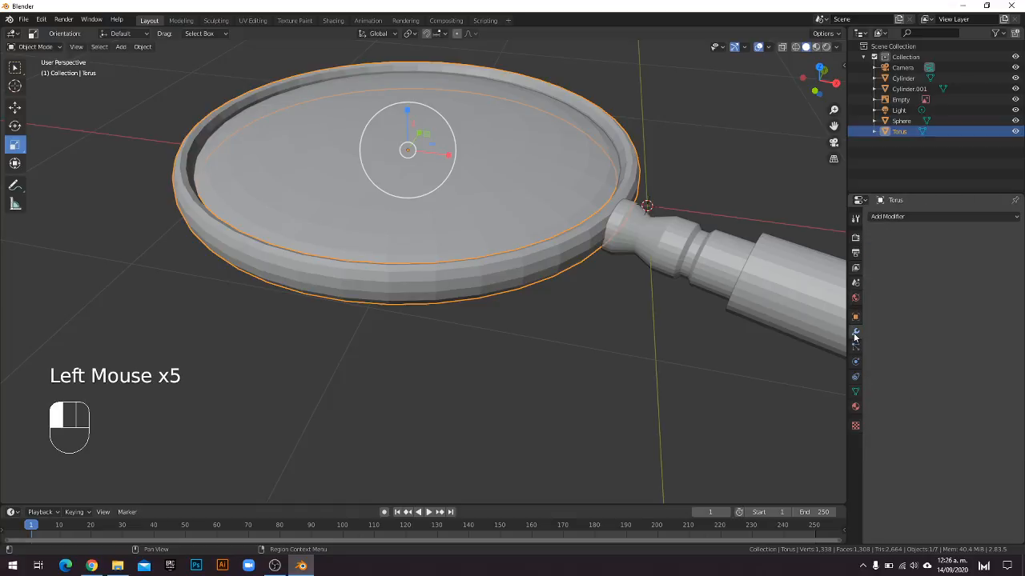
left_click(855, 348)
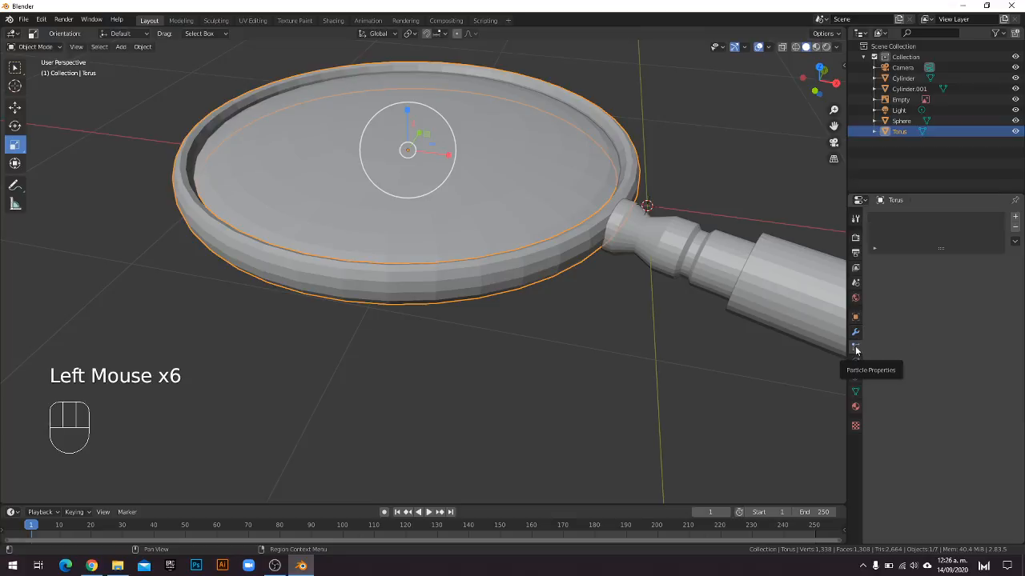
left_click(855, 363)
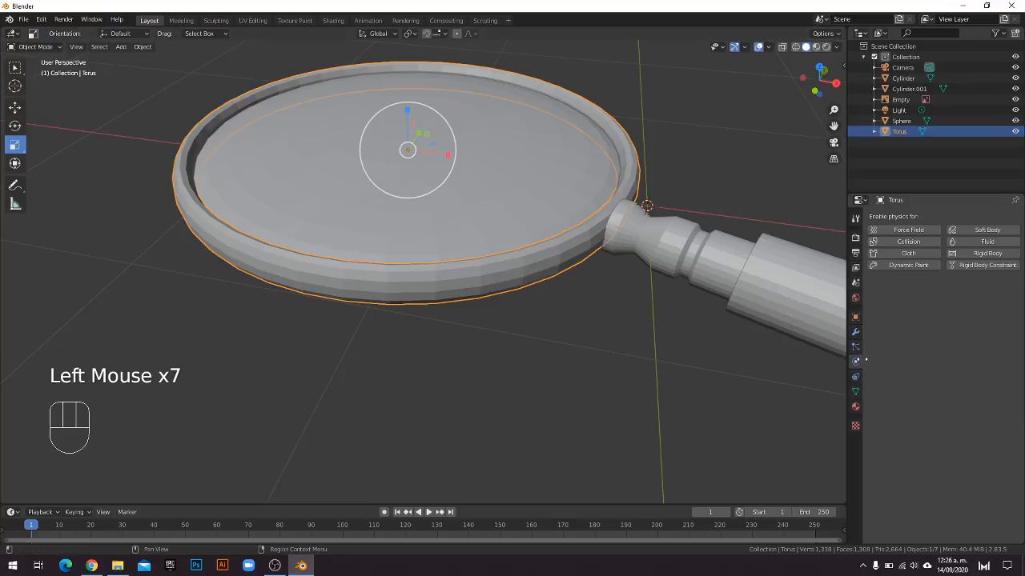
left_click(855, 377)
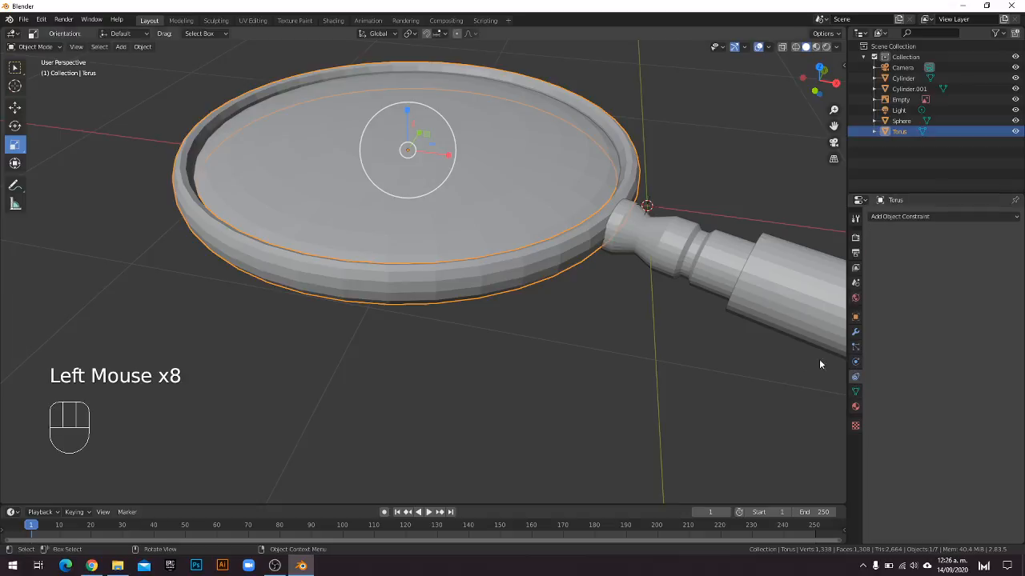
left_click(855, 392)
left_click(855, 407)
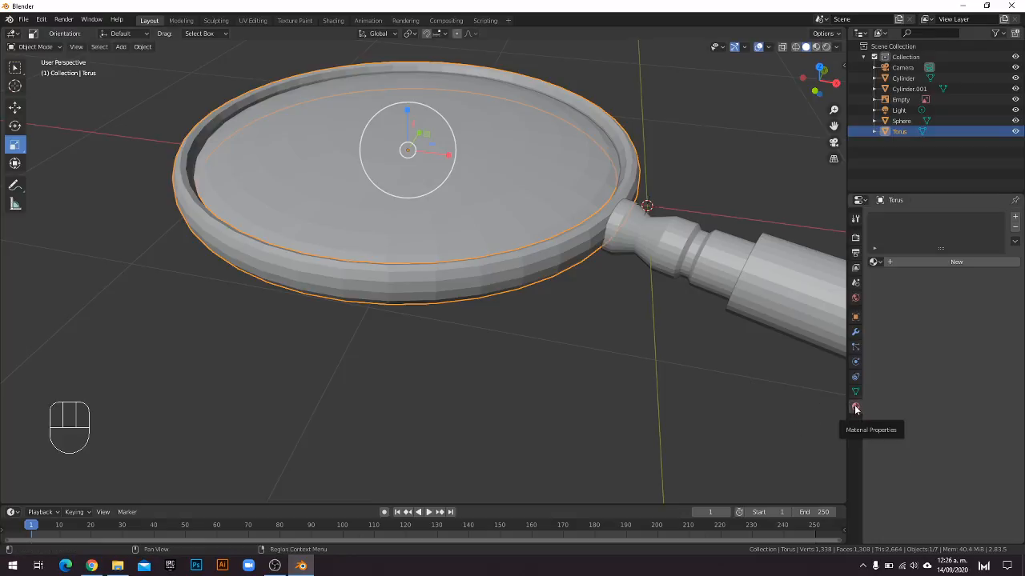
Add a Subdivision Surface modifier to the lens frame torus.
left_click(855, 331)
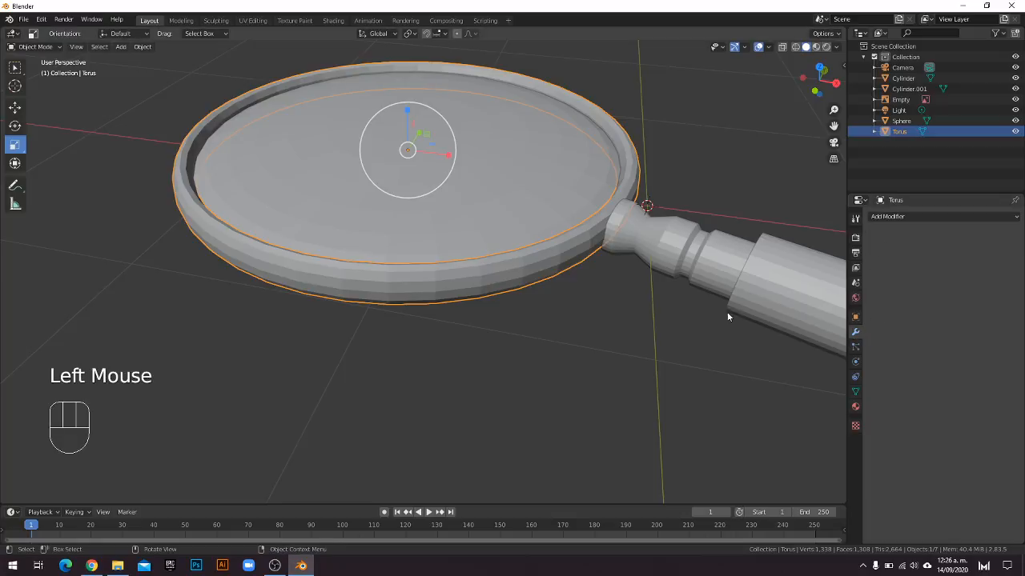
left_click(855, 333)
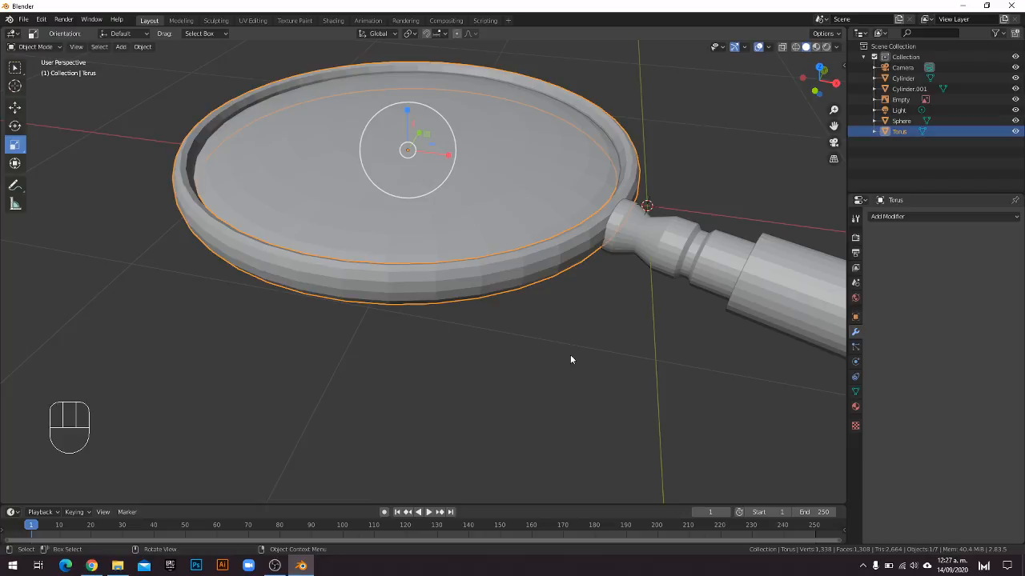
left_click(991, 218)
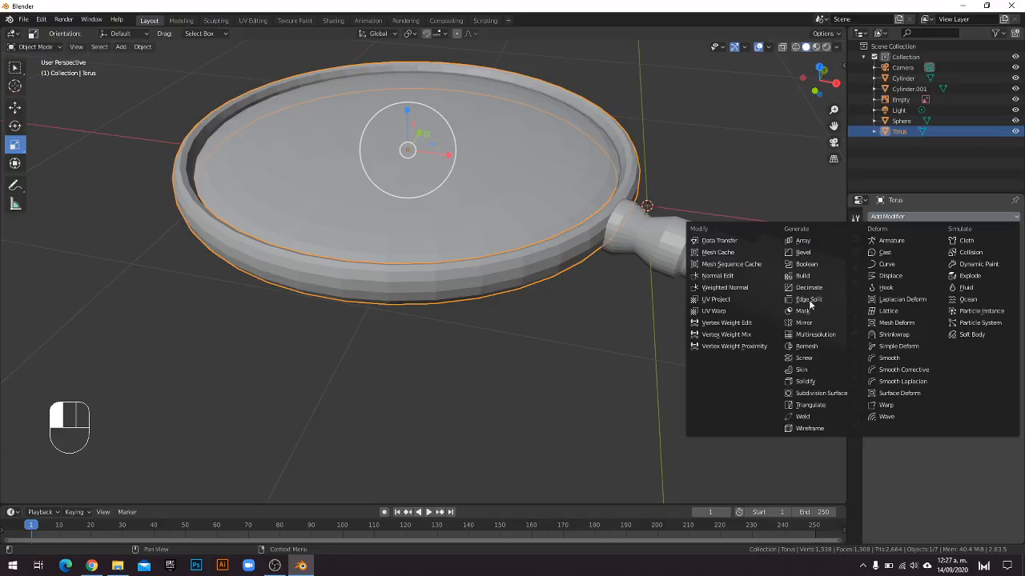
left_click(801, 394)
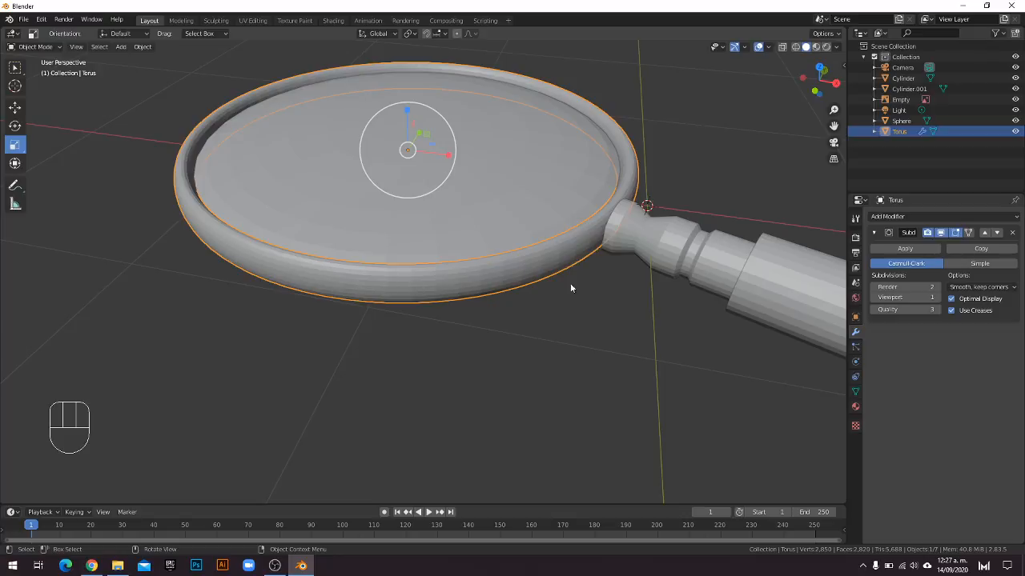
Compare the lens frame with and without the Subdivision Surface modifier by toggling its display, leaving it enabled.
left_click(927, 233)
left_click(926, 233)
left_click(942, 233)
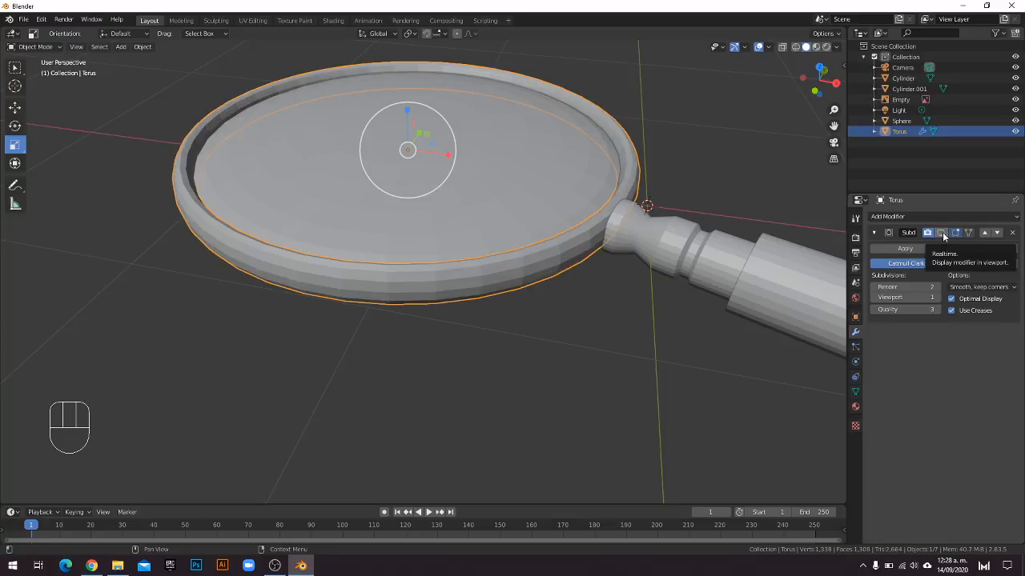
left_click(942, 233)
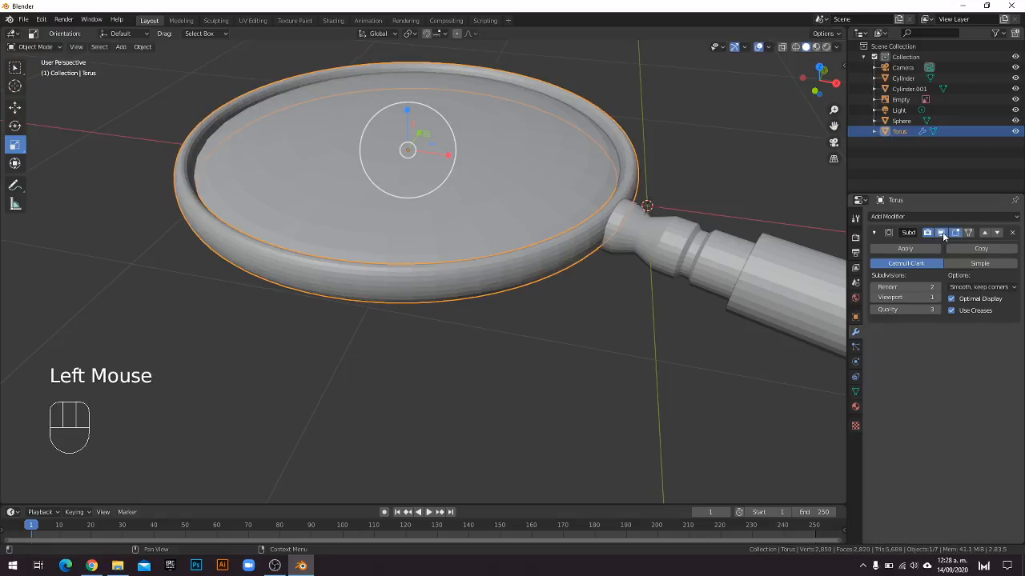
left_click(942, 233)
left_click(942, 233)
left_click(942, 233)
left_click(942, 233)
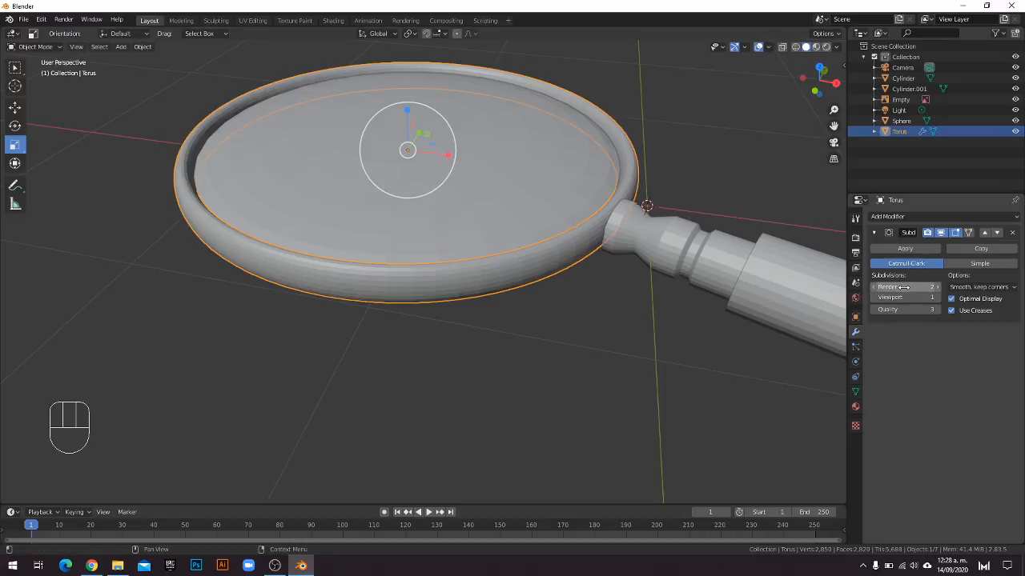
Raise the lens frame modifier's render subdivisions to 6.
left_click(938, 287)
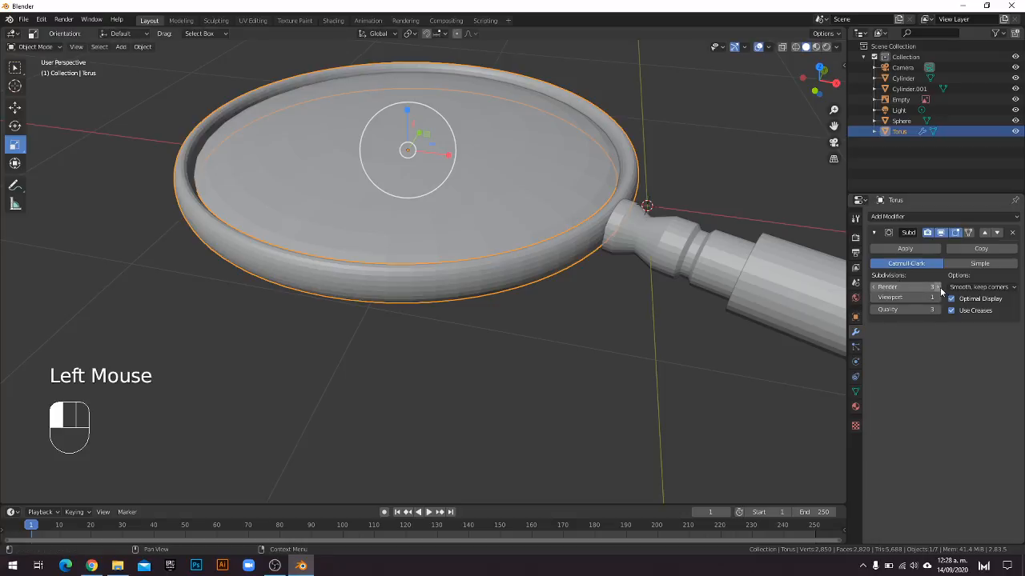
left_click(938, 286)
left_click(939, 287)
left_click(938, 287)
left_click(938, 286)
left_click(939, 287)
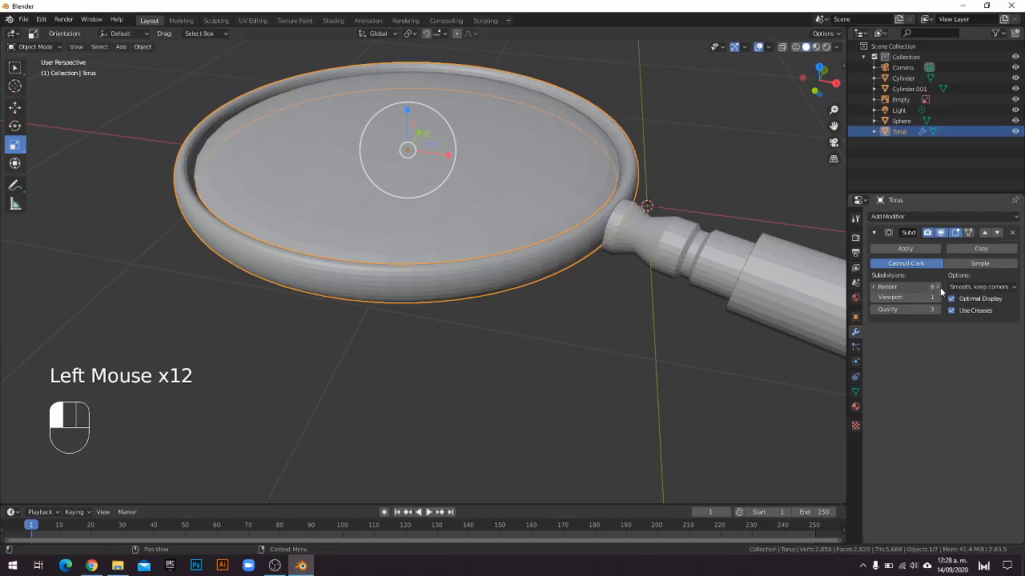
left_click(938, 287)
left_click(939, 286)
left_click(938, 287)
left_click(938, 286)
left_click(938, 287)
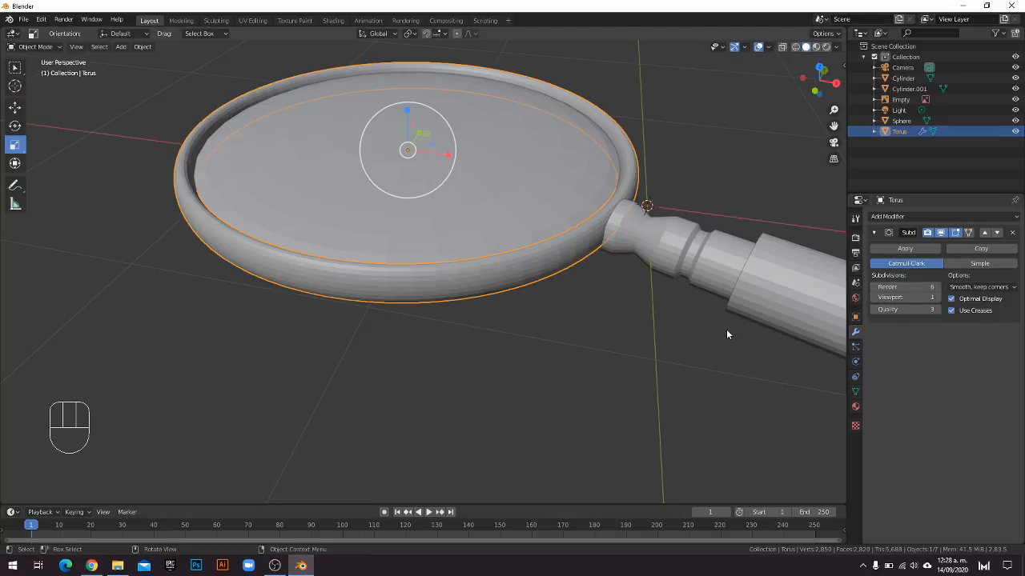
Set the lens frame's subdivision levels to 3 for render and 2 for the viewport, and check the smoothed rim up close.
left_click(872, 288)
left_click(872, 288)
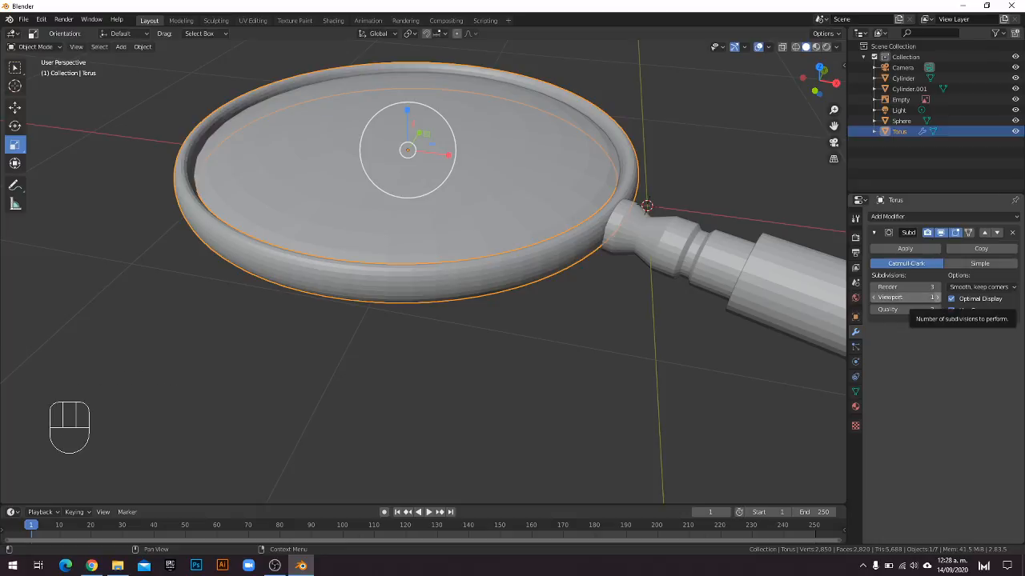
left_click(940, 300)
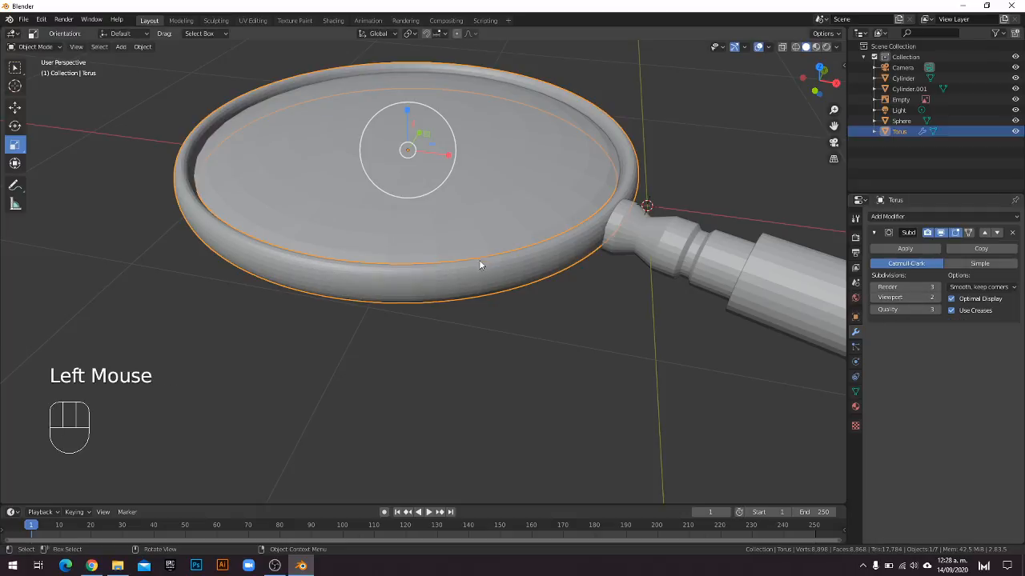
scroll(474, 282, "up", 8)
scroll(495, 335, "down", 9)
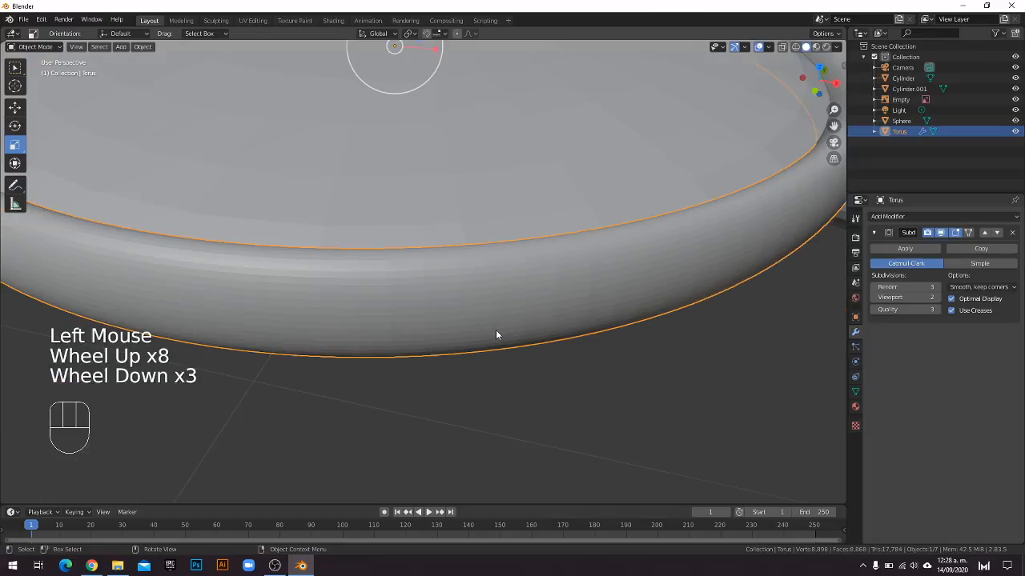
scroll(492, 302, "up", 2)
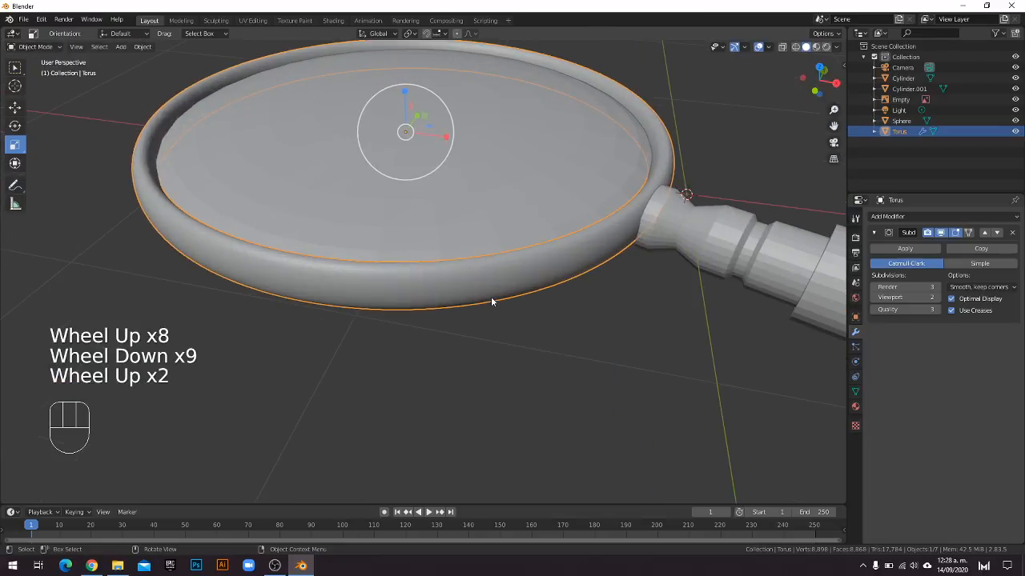
middle_click_drag(619, 254, 613, 253)
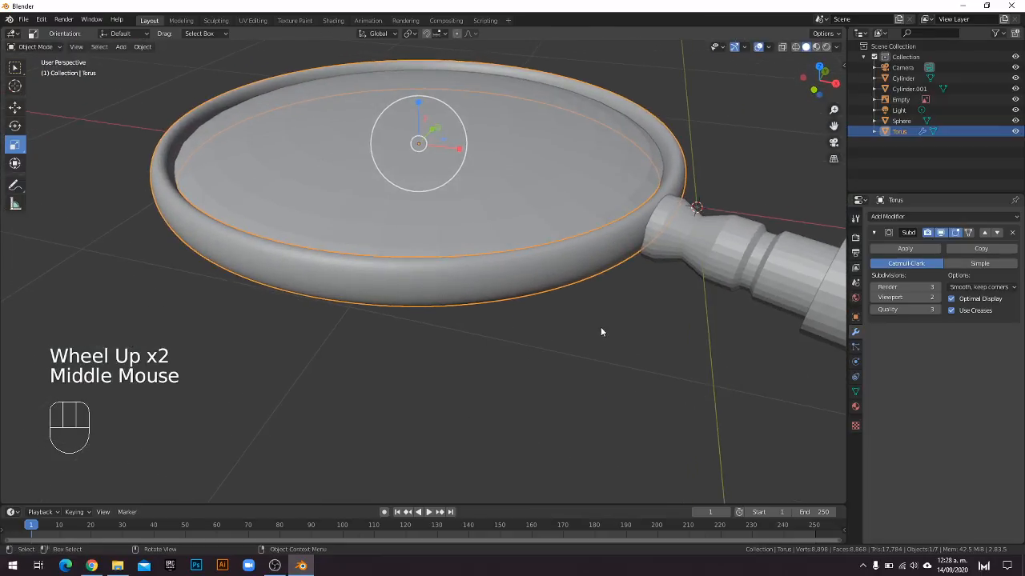
Add a Subdivision Surface modifier to the lens with 3 render and 2 viewport subdivisions, and clear the selection.
left_click(479, 207)
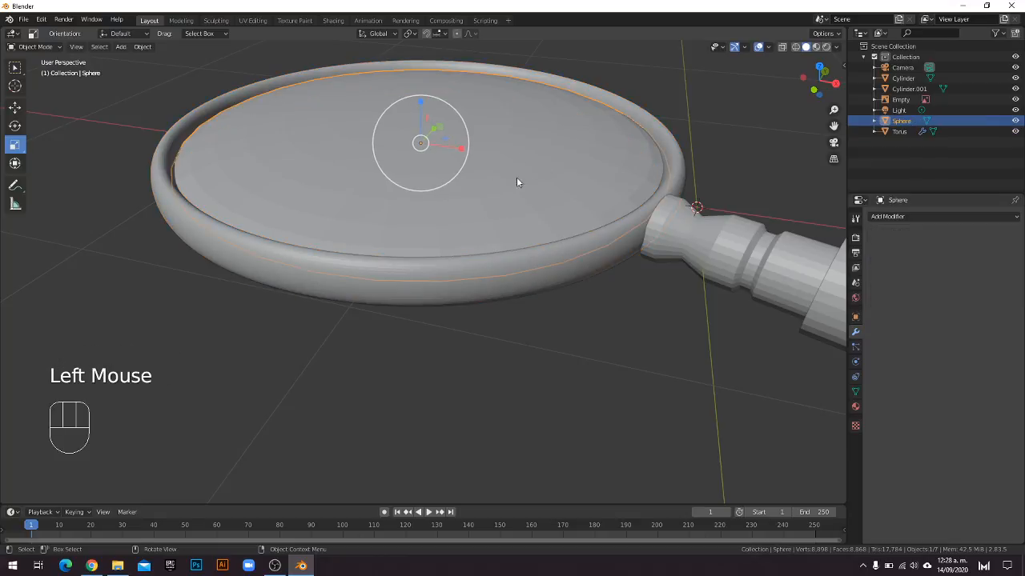
left_click(482, 280)
left_click(480, 234)
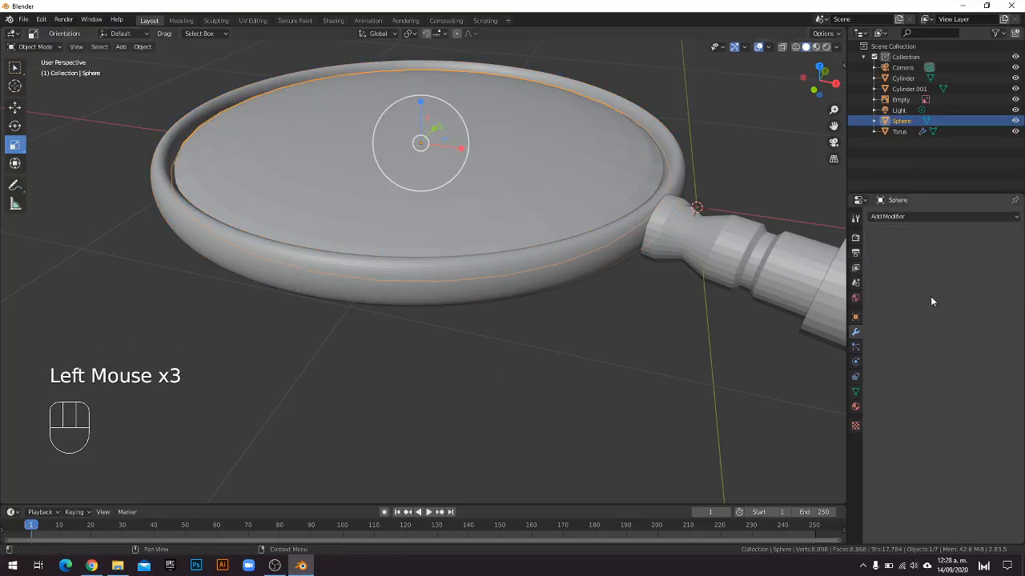
left_click(904, 220)
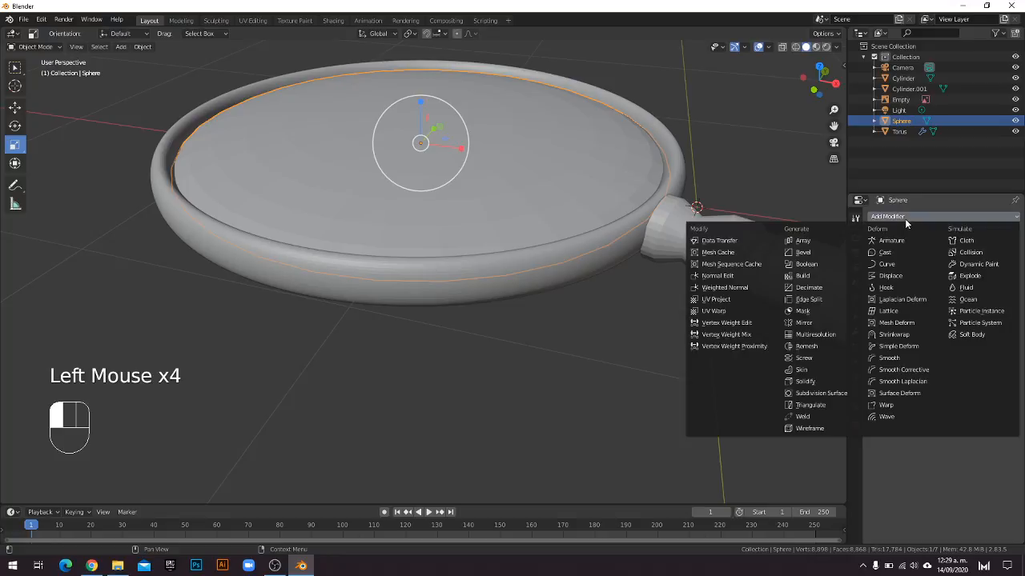
left_click(817, 393)
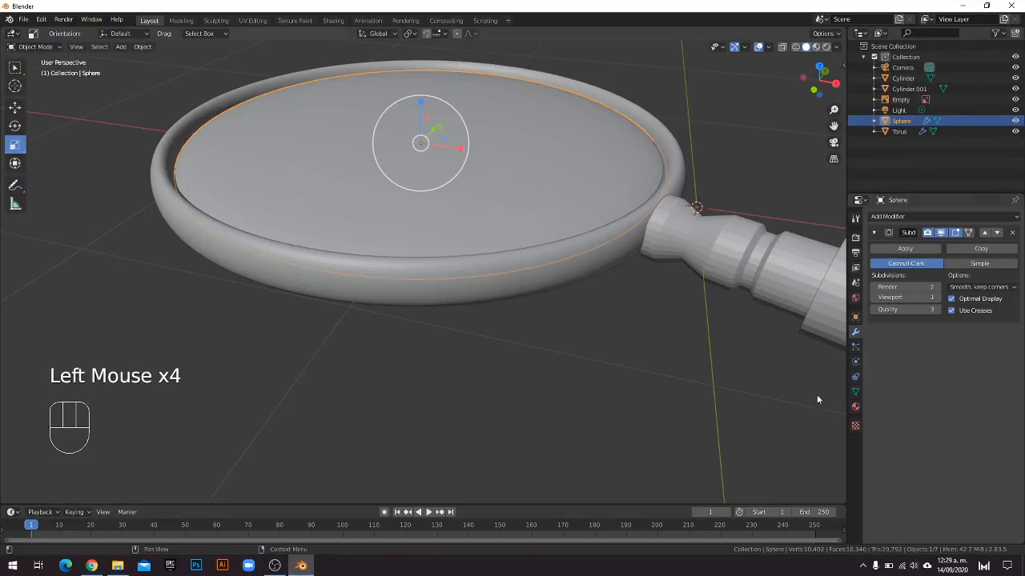
left_click(935, 287)
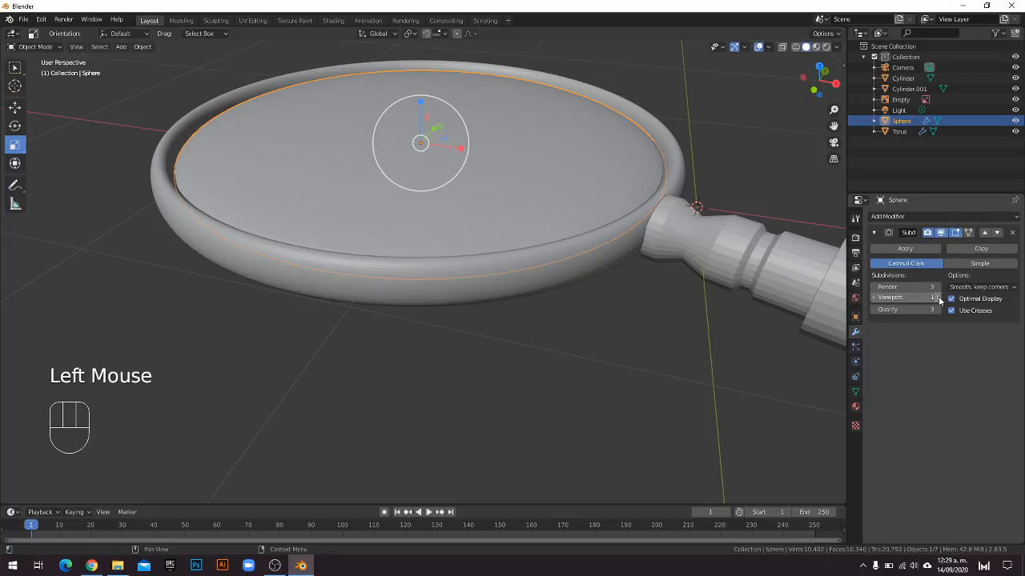
left_click(932, 297)
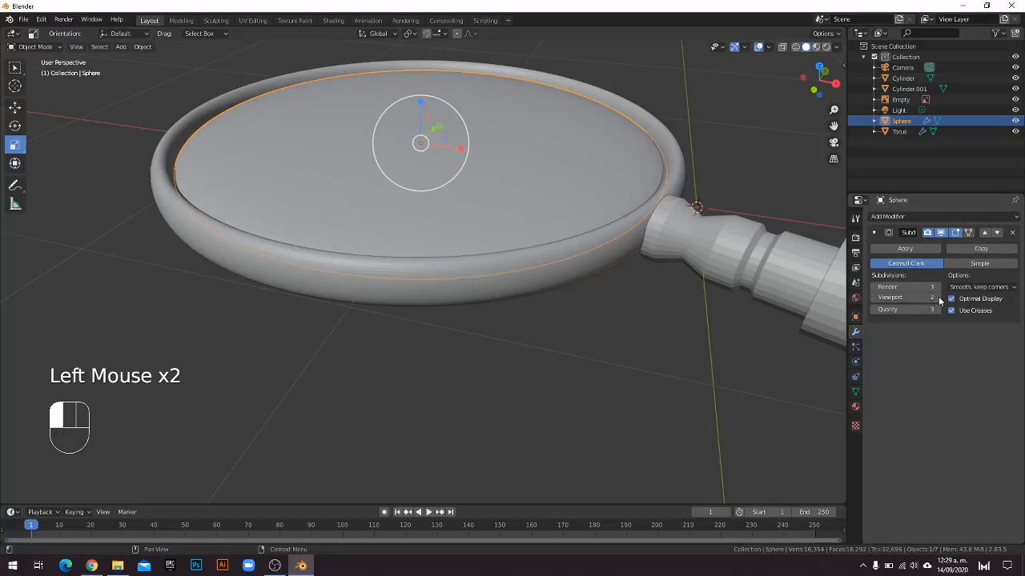
left_click(624, 326)
Try to smooth the handle cylinder with a Subdivision Surface modifier, and undo that modifier.
scroll(617, 331, "down", 3)
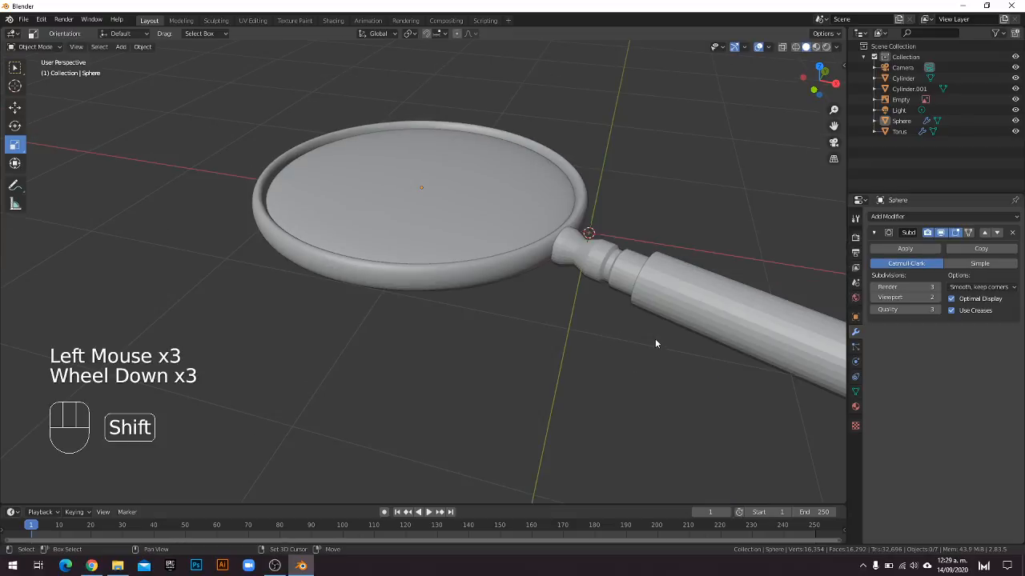
middle_click_drag(656, 343, 462, 257, "shift")
scroll(394, 240, "down", 1)
scroll(396, 255, "up", 1)
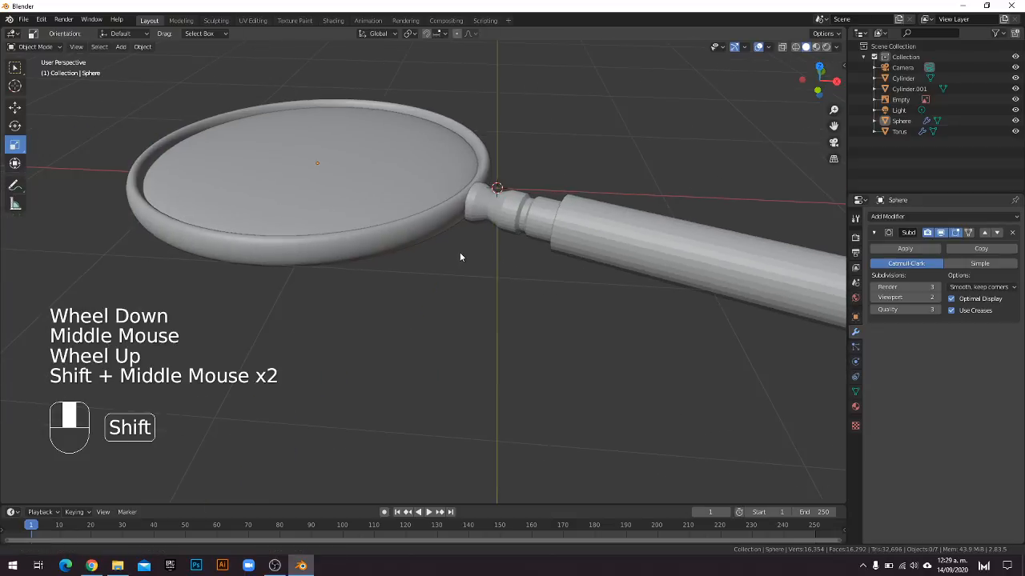
left_click(663, 253)
middle_click_drag(677, 267, 530, 338, "shift")
left_click(610, 354)
left_click(530, 338)
left_click(514, 254)
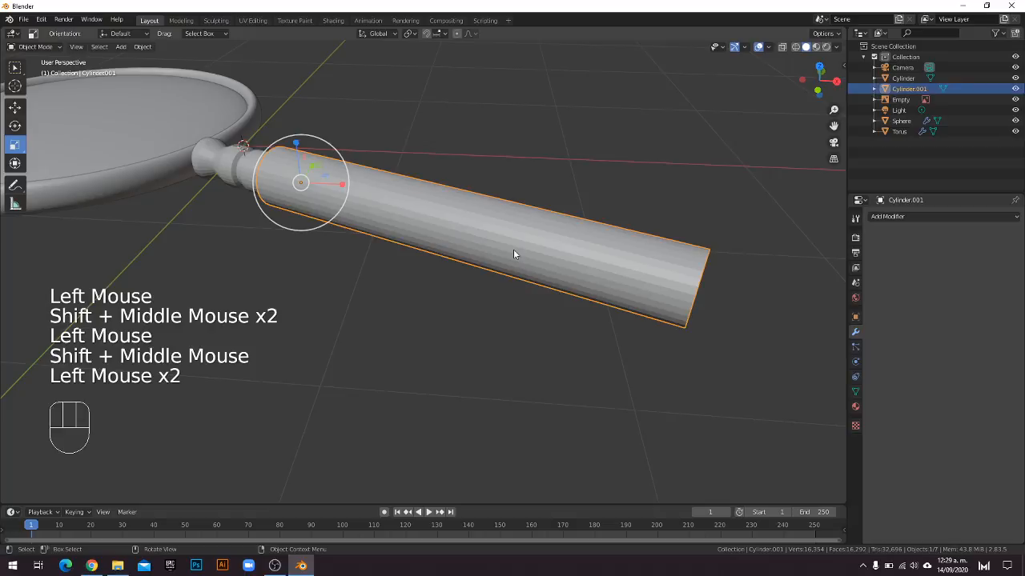
middle_click_drag(480, 270, 469, 286, "shift")
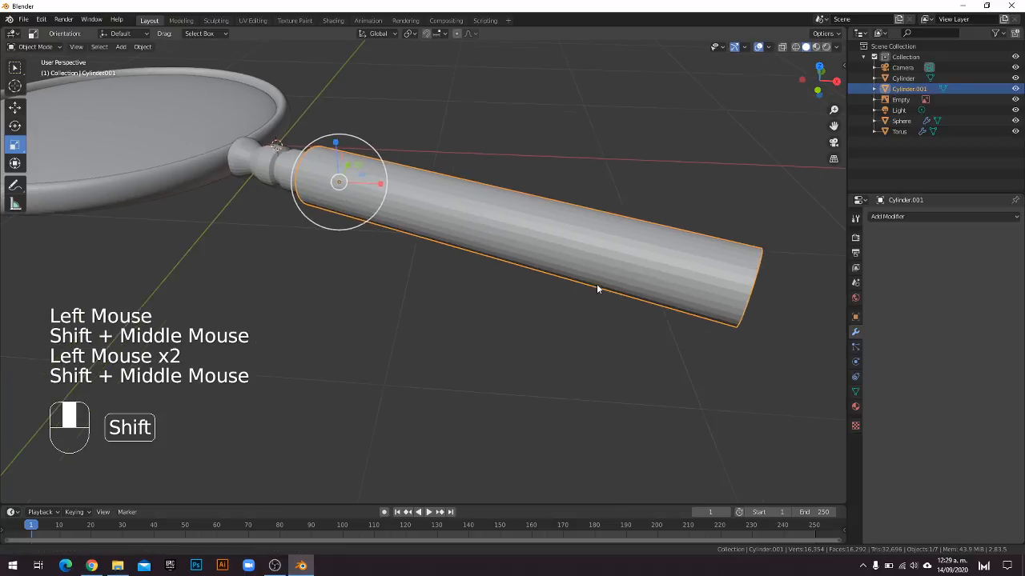
left_click(912, 217)
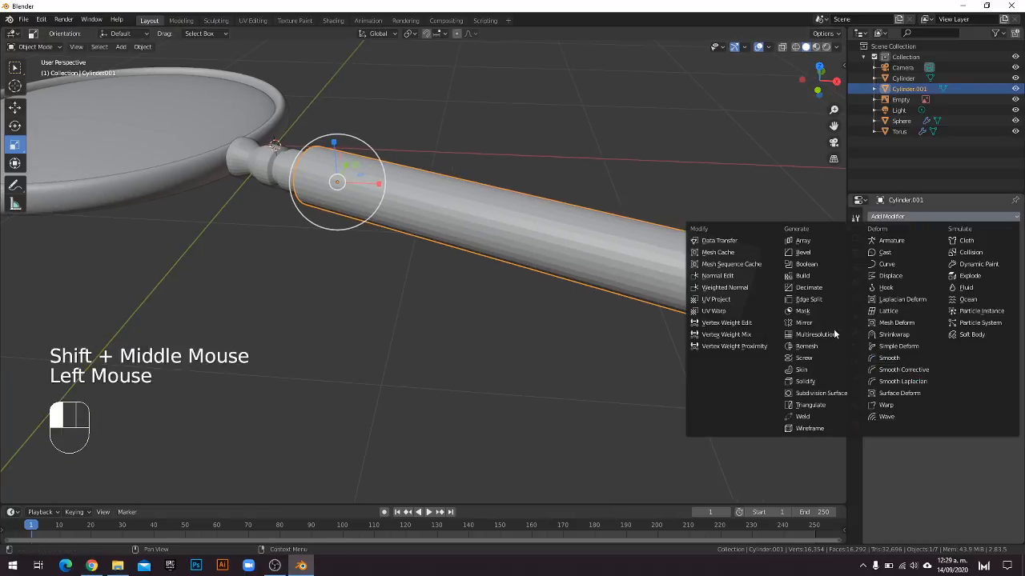
left_click(820, 394)
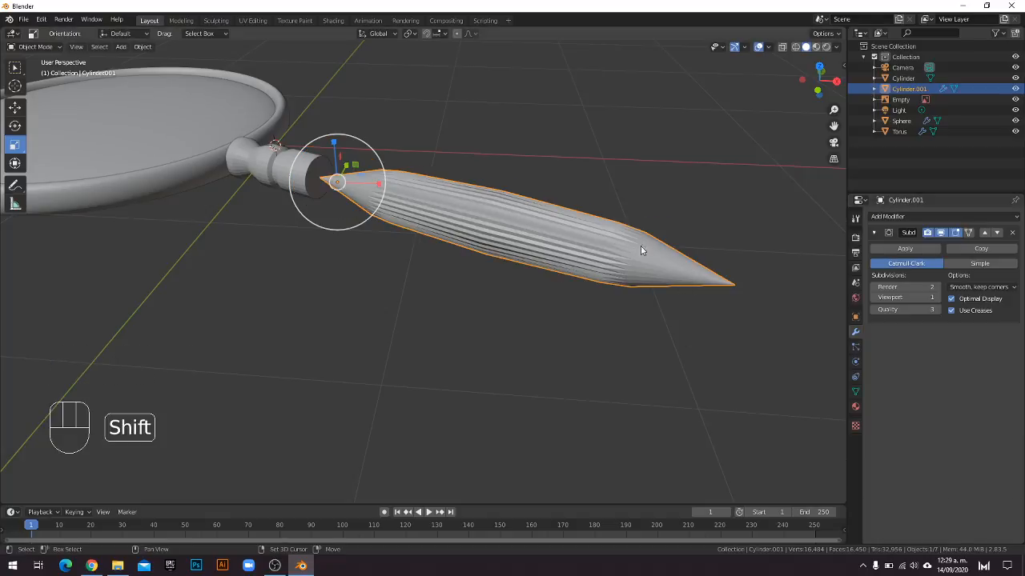
middle_click_drag(640, 246, 618, 254, "shift")
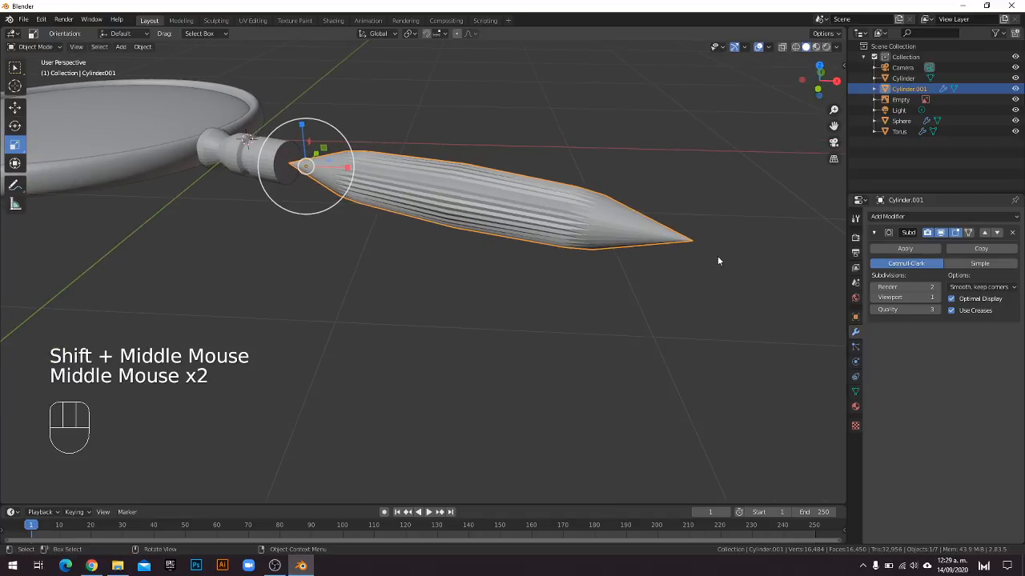
key("ctrl+z")
middle_click_drag(586, 293, 587, 298, "shift")
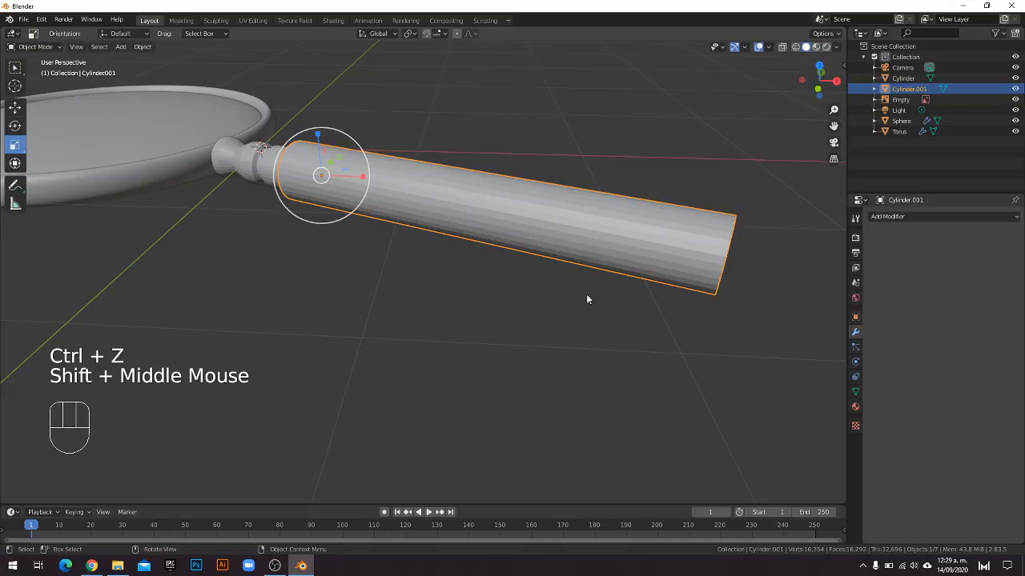
middle_click_drag(537, 300, 449, 292)
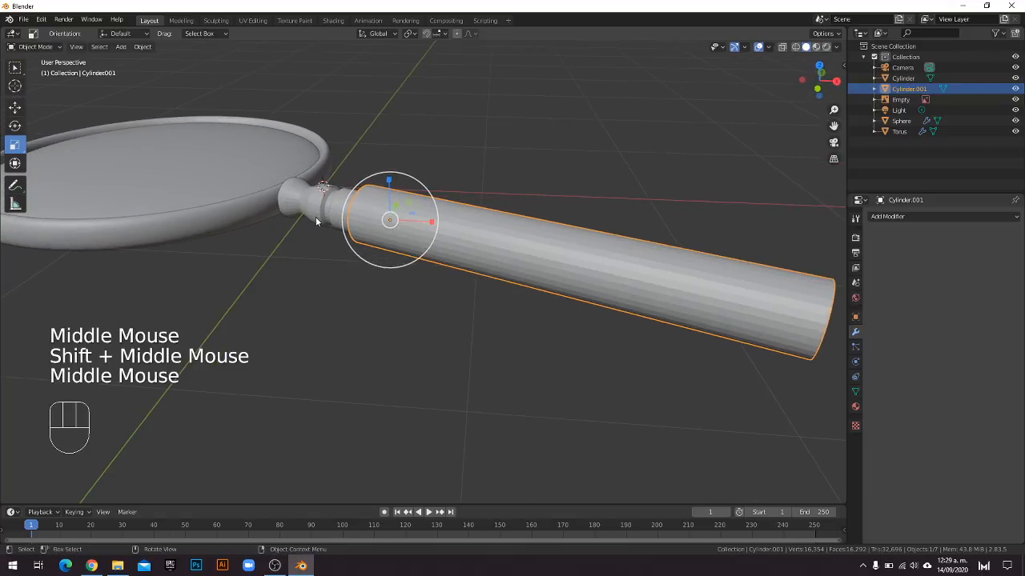
Switch from the Scale tool to the selection tool, keeping the handle cylinder selected.
left_click(314, 214)
left_click(468, 259)
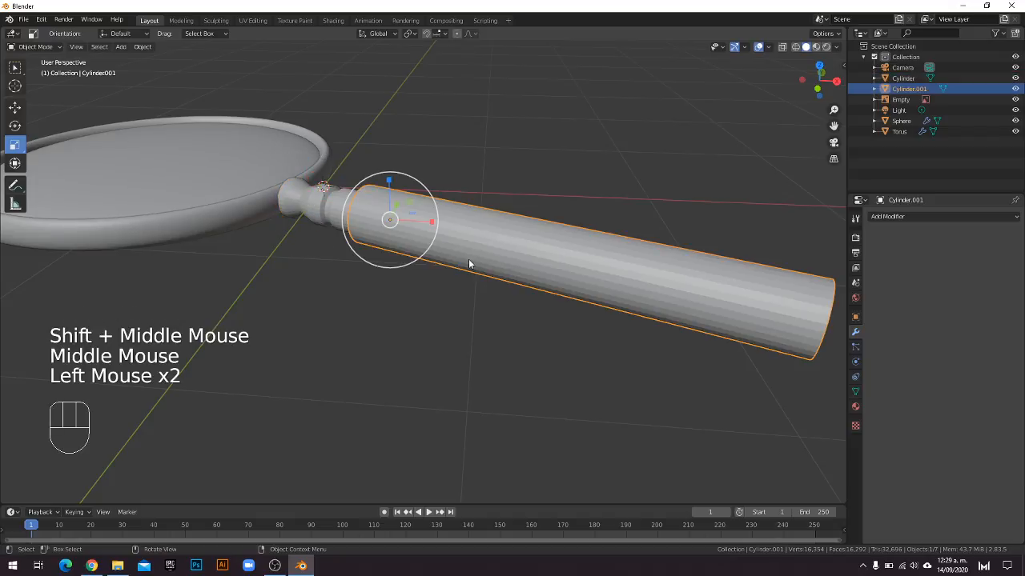
left_click(15, 67)
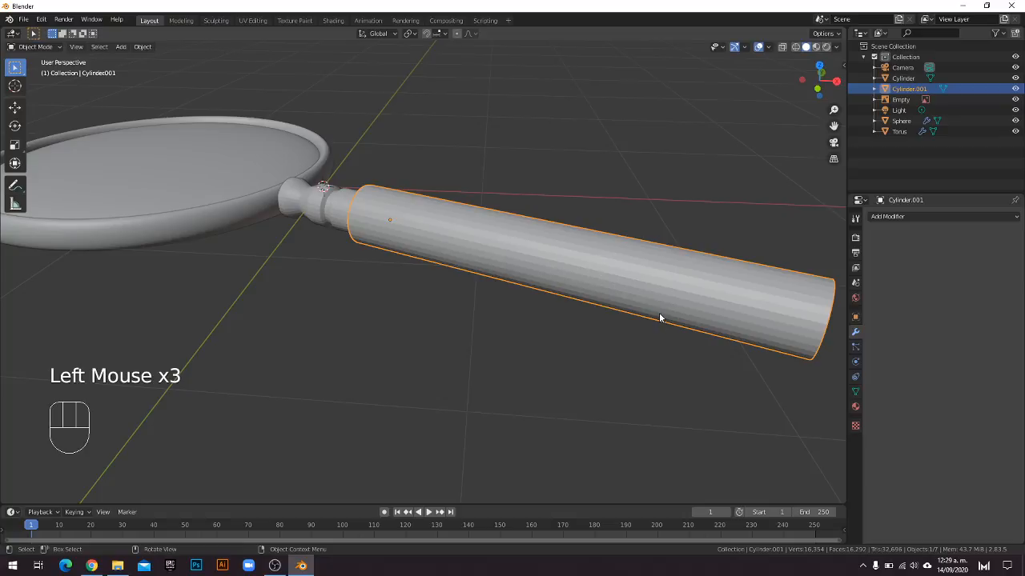
Try smooth shading on the handle cylinder, and undo it.
right_click(646, 293)
left_click(631, 293)
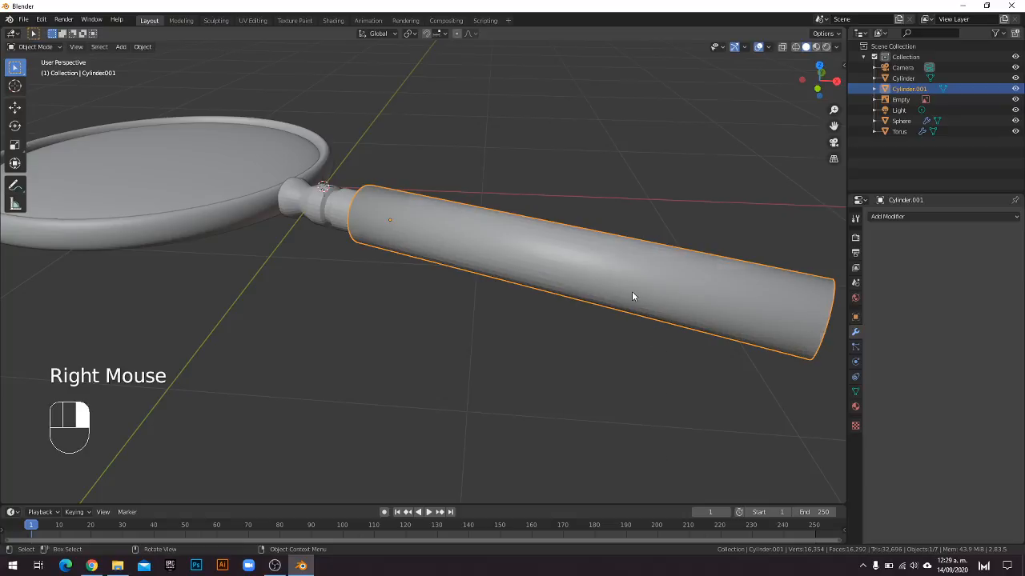
mouse_move(668, 307)
middle_mouse_down()
mouse_move(640, 309)
mouse_move(634, 297)
mouse_move(652, 301)
mouse_move(650, 312)
mouse_move(587, 308)
middle_mouse_up()
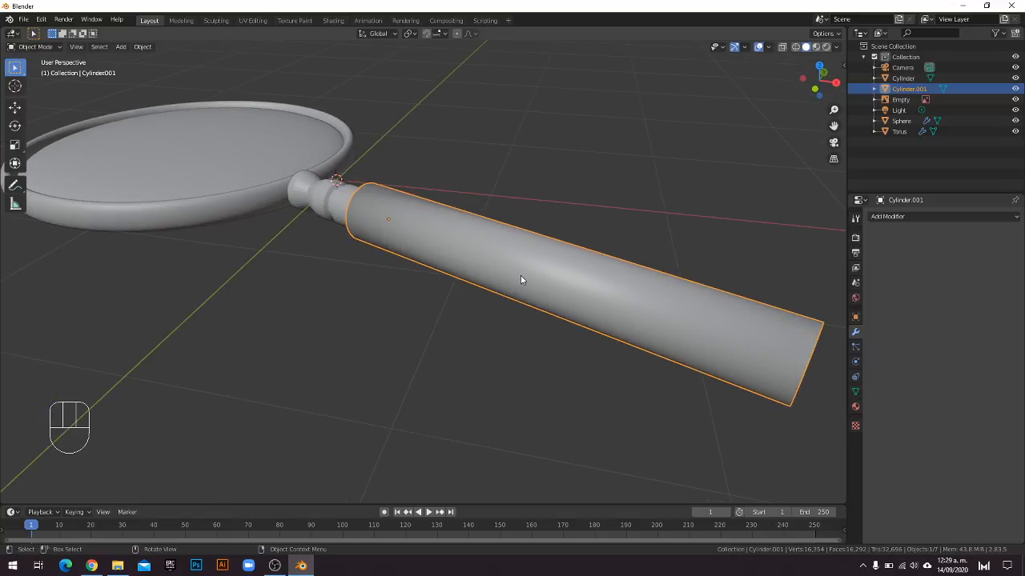
key("ctrl+z")
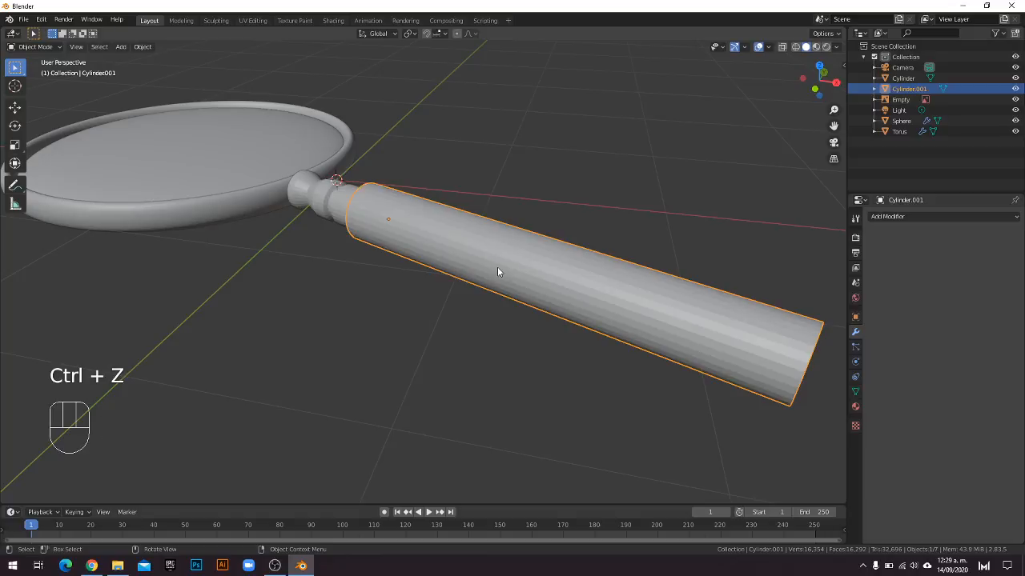
Apply Shade Smooth to the handle cylinder.
right_click(583, 285)
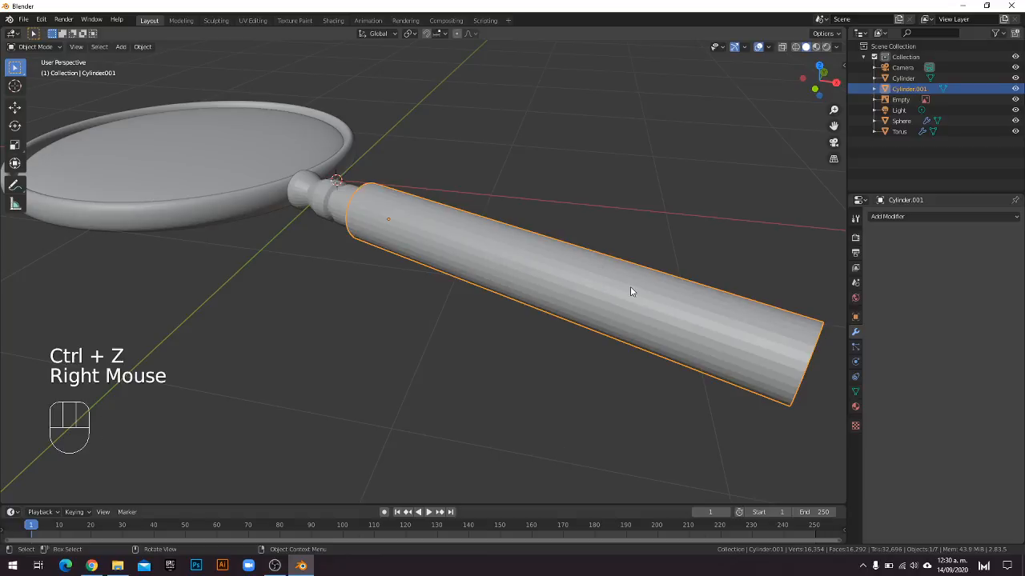
right_click(587, 286)
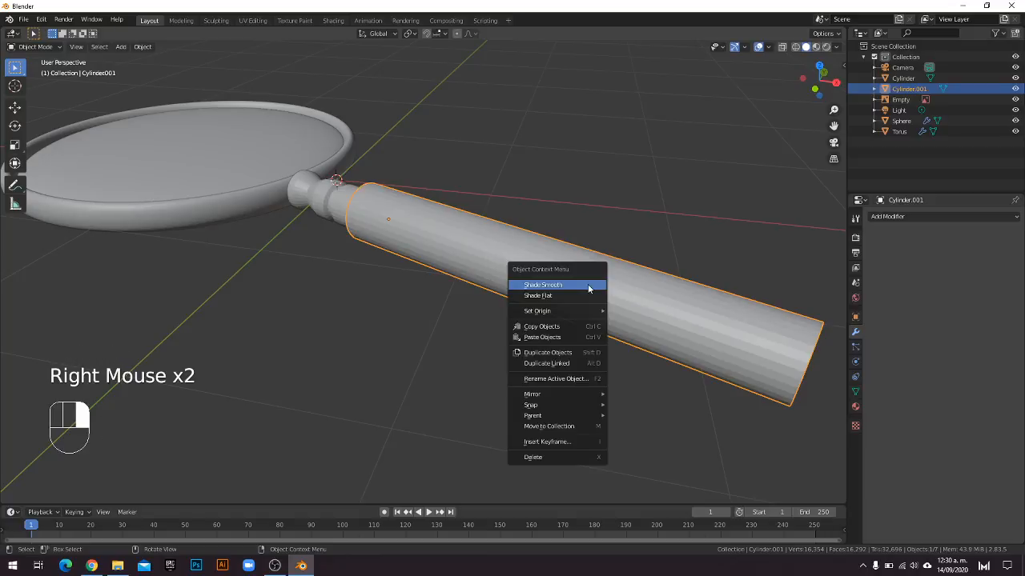
right_click(537, 274)
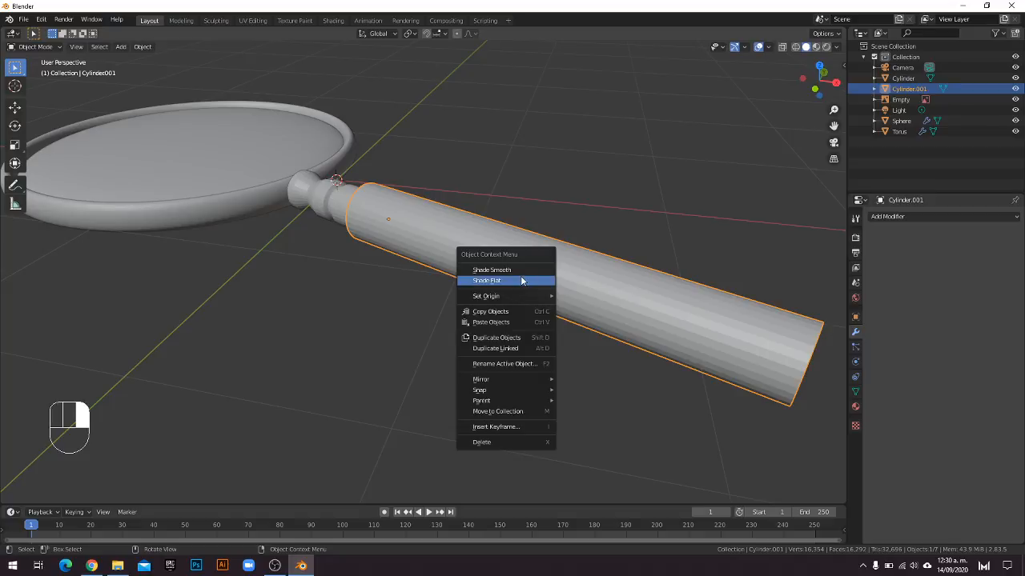
right_click(524, 283)
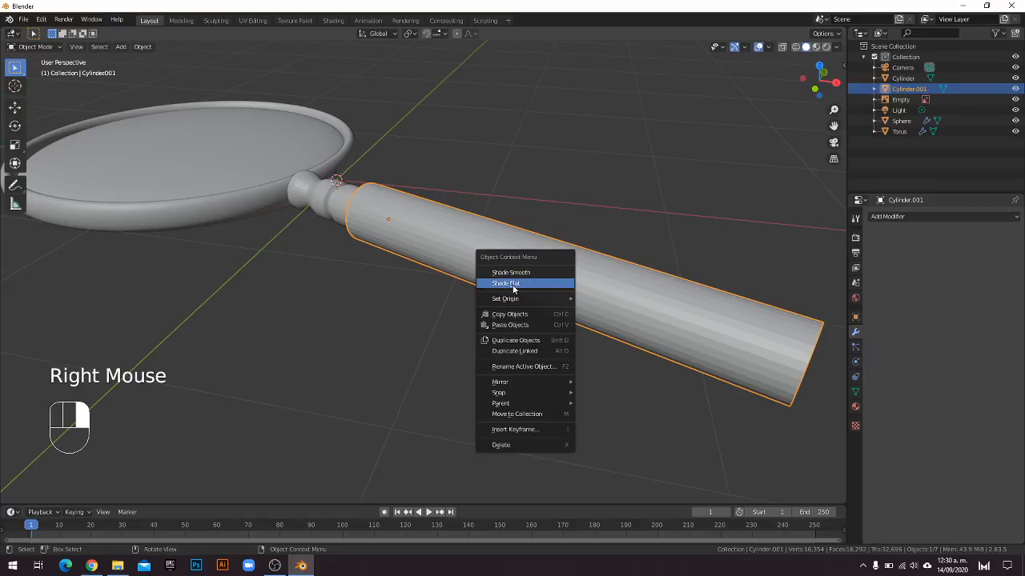
right_click(560, 292)
left_click(543, 275)
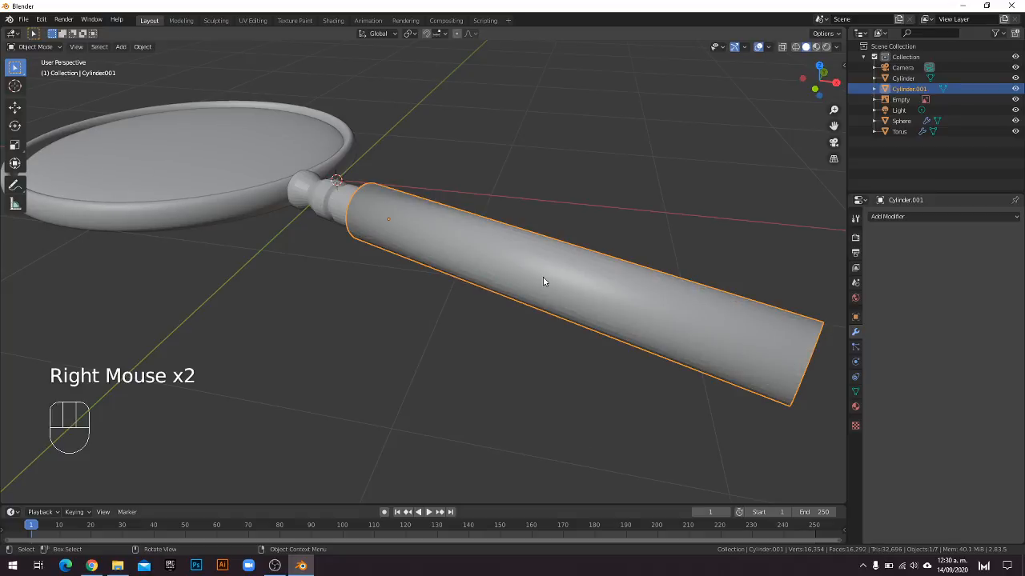
Apply Shade Smooth to the neck between the lens frame and the handle.
left_click(317, 199)
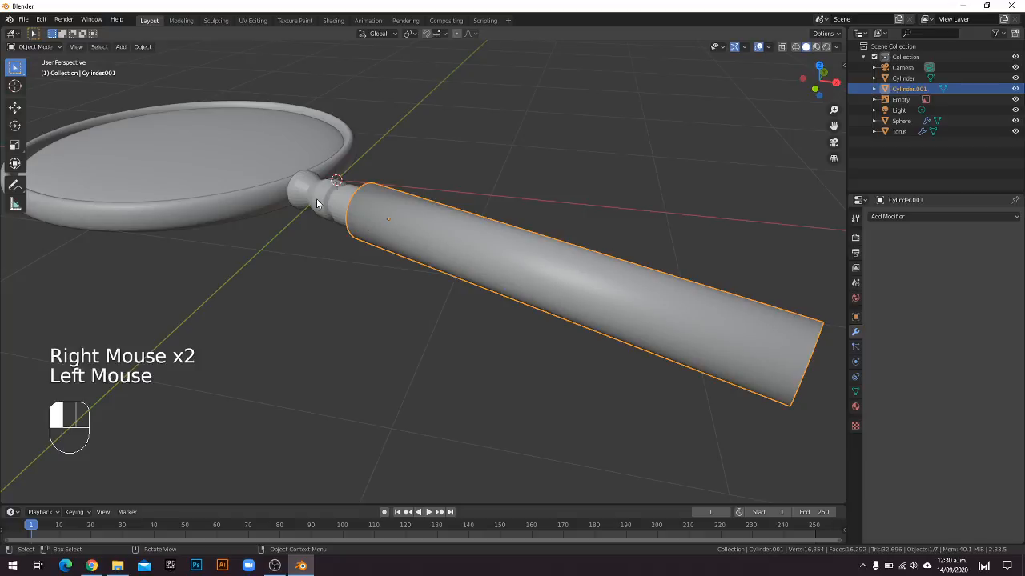
right_click(321, 197)
left_click(318, 195)
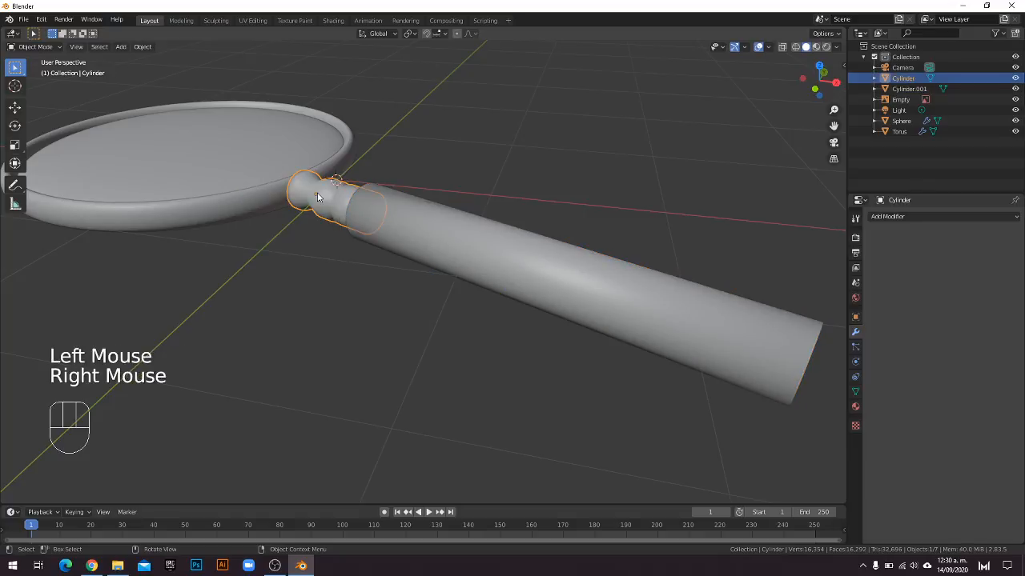
middle_click_drag(353, 227, 432, 259, "shift")
scroll(403, 247, "up", 5)
scroll(462, 264, "down", 4)
scroll(533, 243, "up", 2)
Apply Shade Smooth to the lens, and repeat it on the lens frame.
left_click(325, 212)
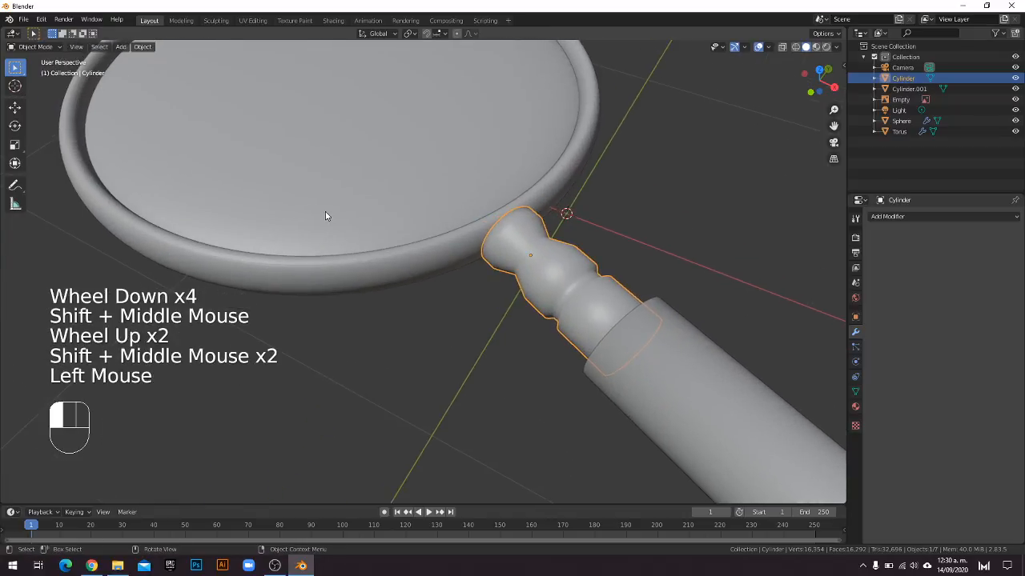
right_click(325, 213)
left_click(373, 272)
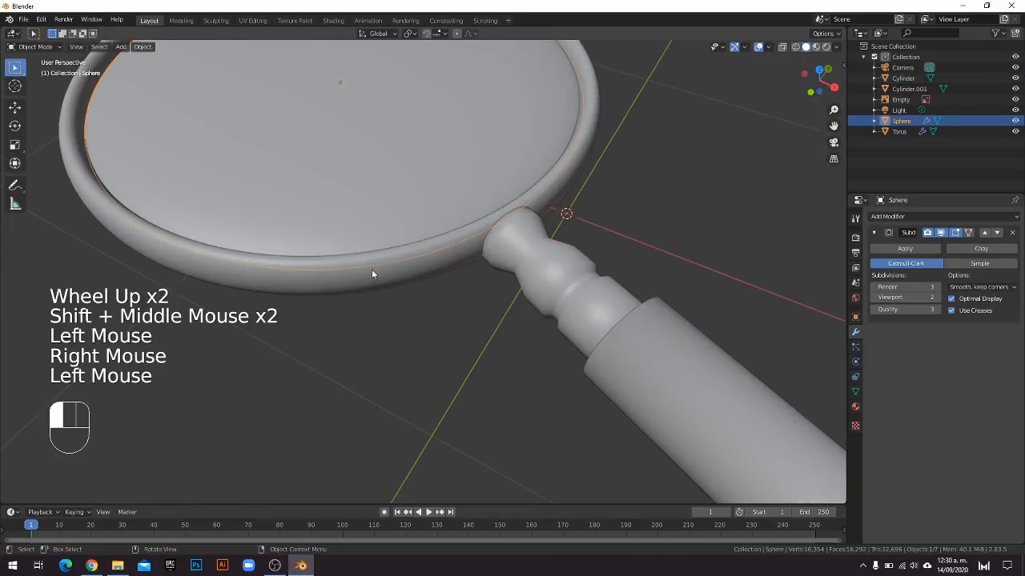
right_click(370, 281)
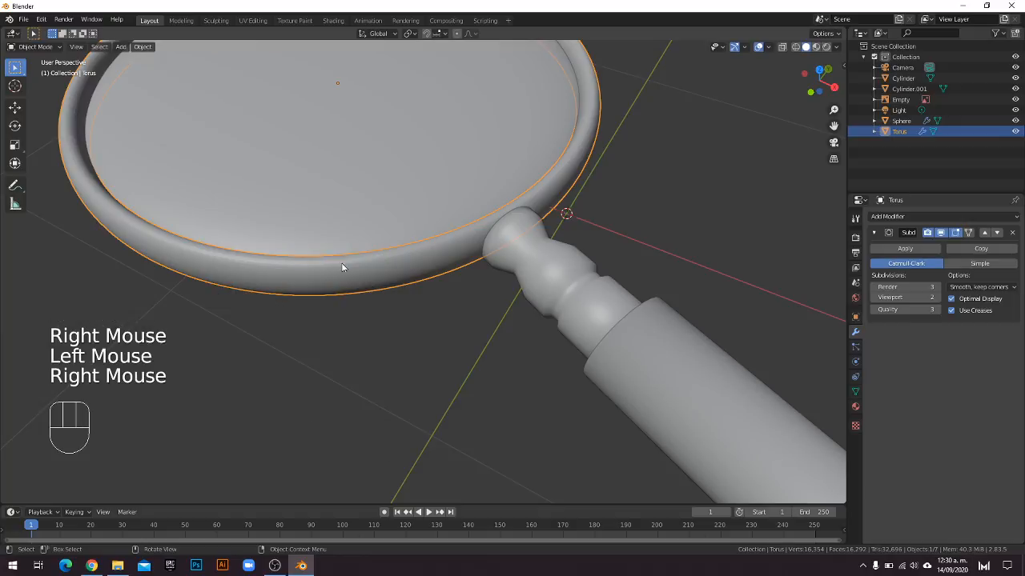
Examine the underlying faces of the lens frame and the handle in Edit Mode, and return to Object Mode.
scroll(323, 266, "up", 4)
scroll(336, 276, "up", 2)
scroll(317, 272, "down", 10)
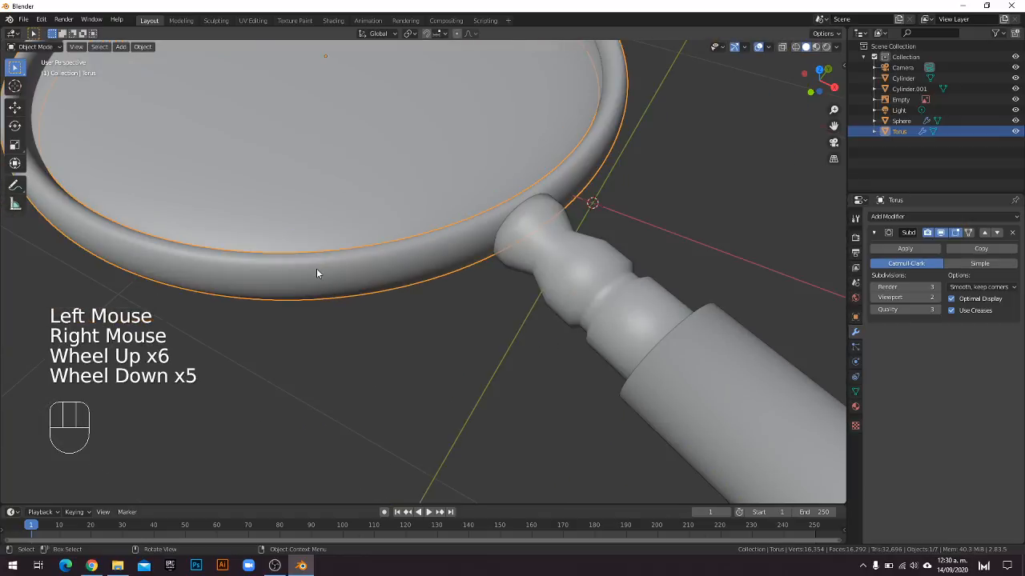
scroll(383, 281, "down", 1)
scroll(398, 280, "up", 5)
scroll(423, 268, "down", 3)
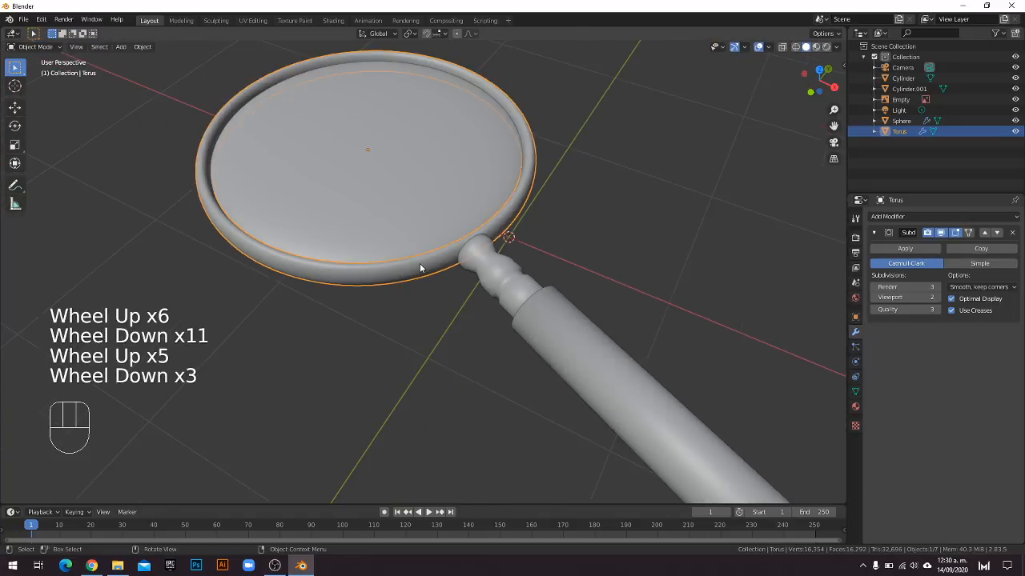
middle_click_drag(423, 267, 411, 252, "shift")
key("Tab")
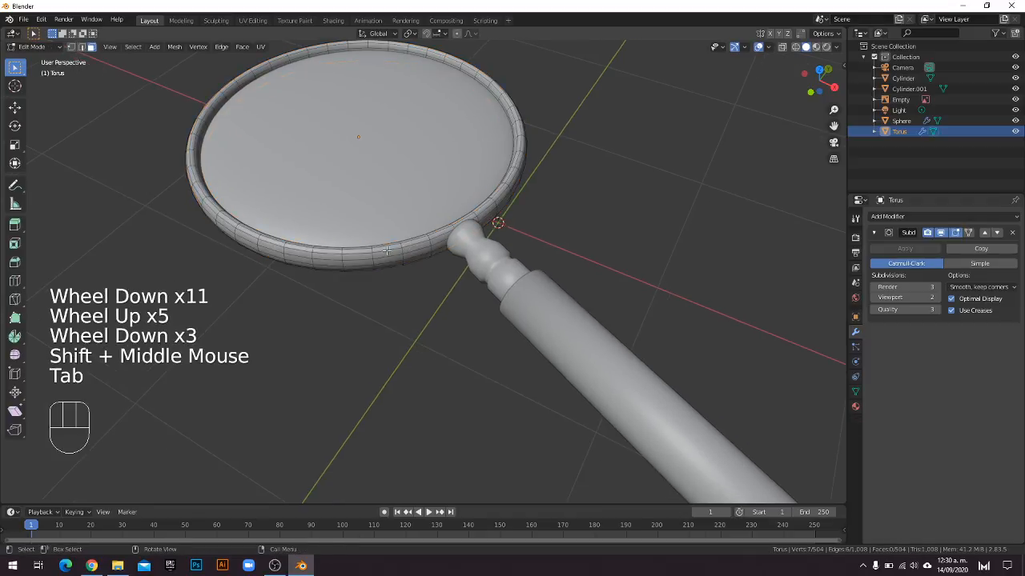
left_click(387, 253)
left_click(362, 256)
left_click(360, 264)
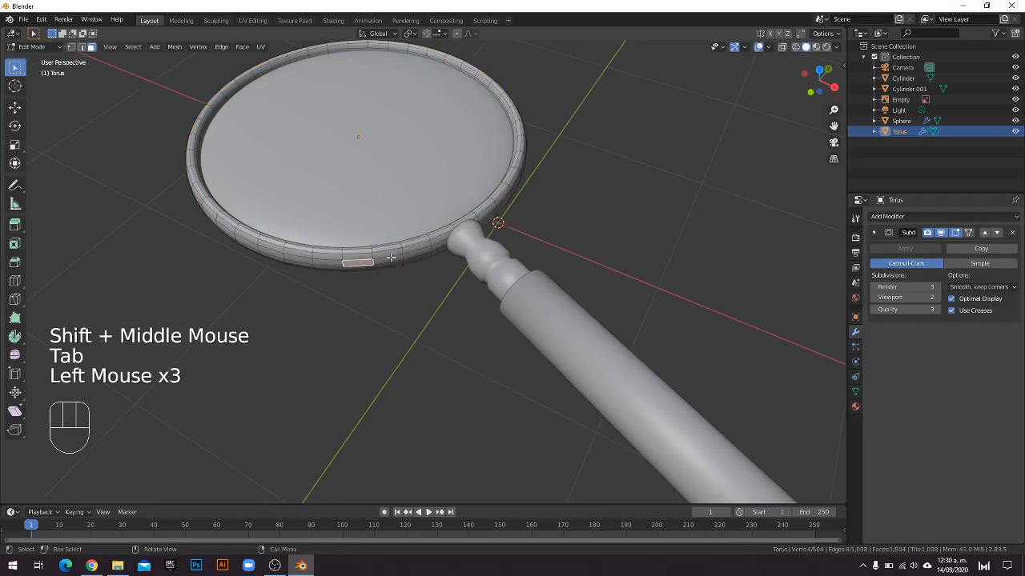
left_click(379, 266)
key("Tab")
left_click(518, 328)
key("Tab")
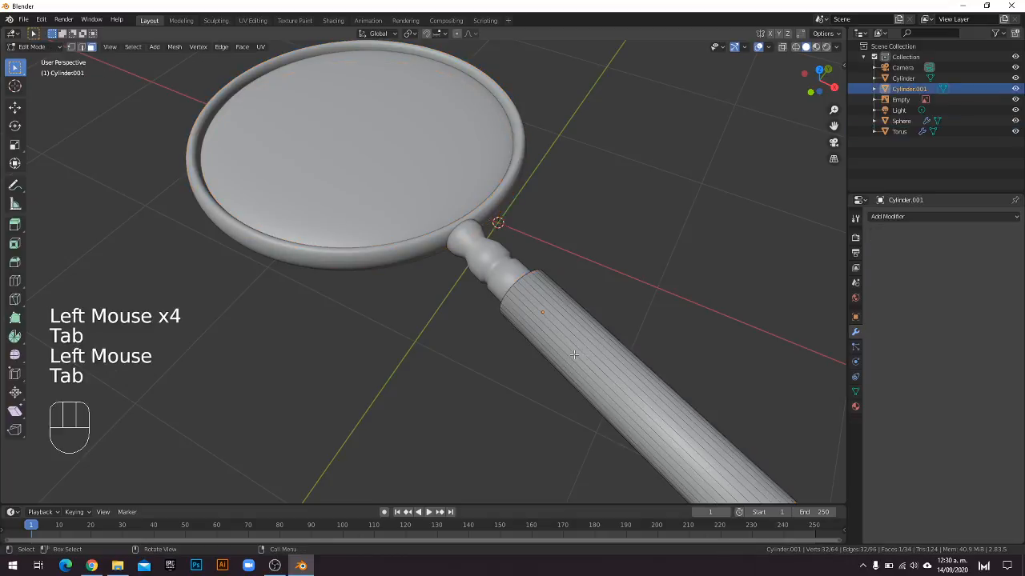
left_click(585, 345)
left_click(605, 370)
key("Tab")
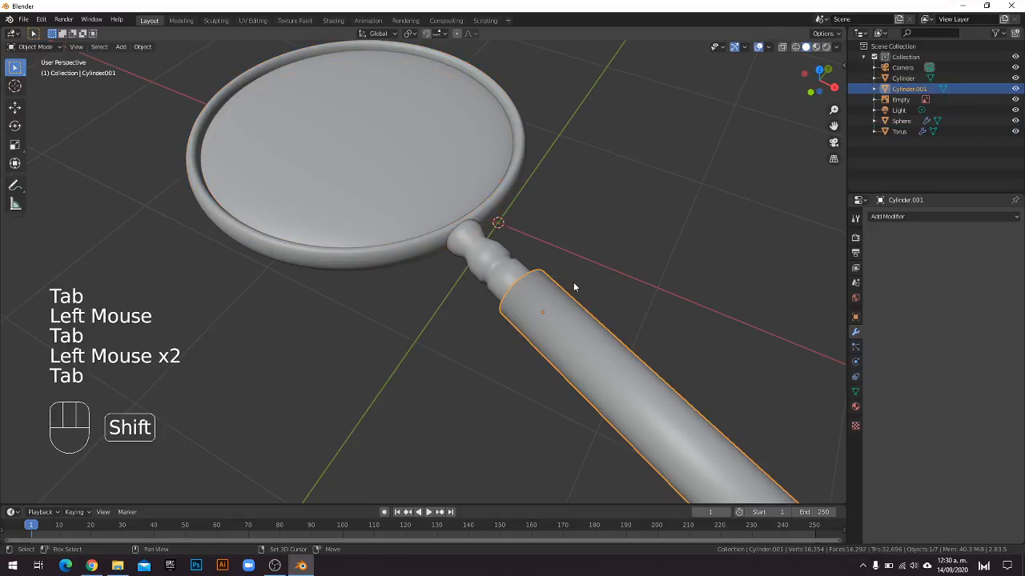
Clear the selection and inspect the whole smooth-shaded magnifying glass from several angles.
middle_click_drag(573, 282, 537, 284, "shift")
scroll(551, 283, "down", 3)
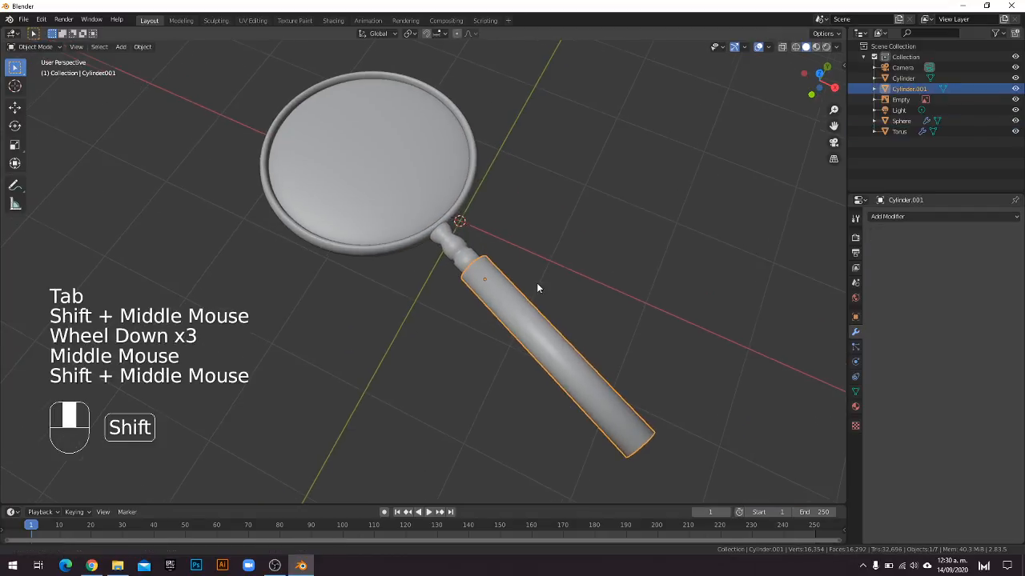
scroll(512, 285, "up", 1)
middle_click_drag(497, 254, 503, 241)
key("a")
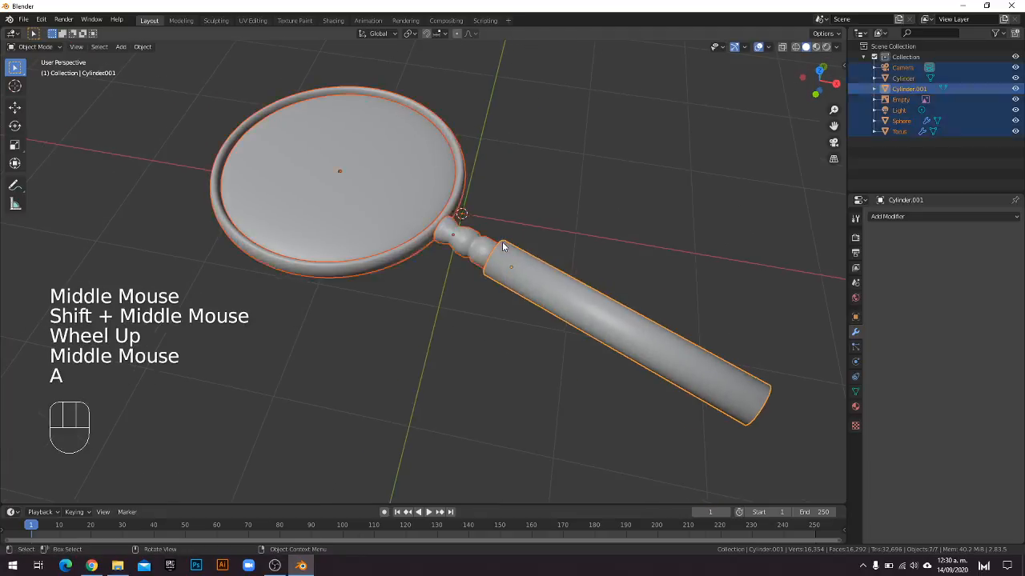
key("a")
key("a")
scroll(511, 317, "up", 3)
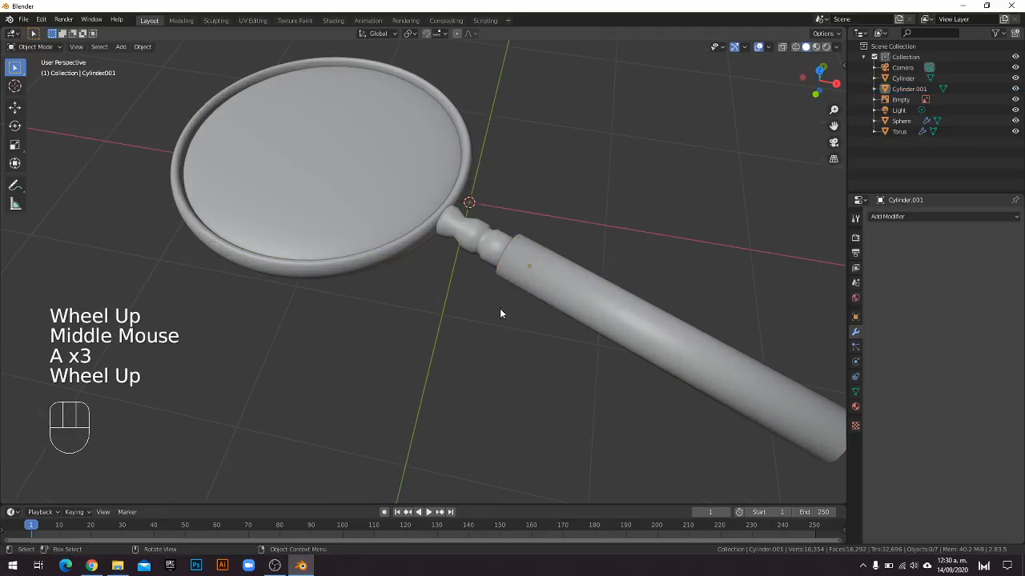
scroll(521, 323, "down", 2)
middle_click_drag(522, 323, 439, 280, "shift")
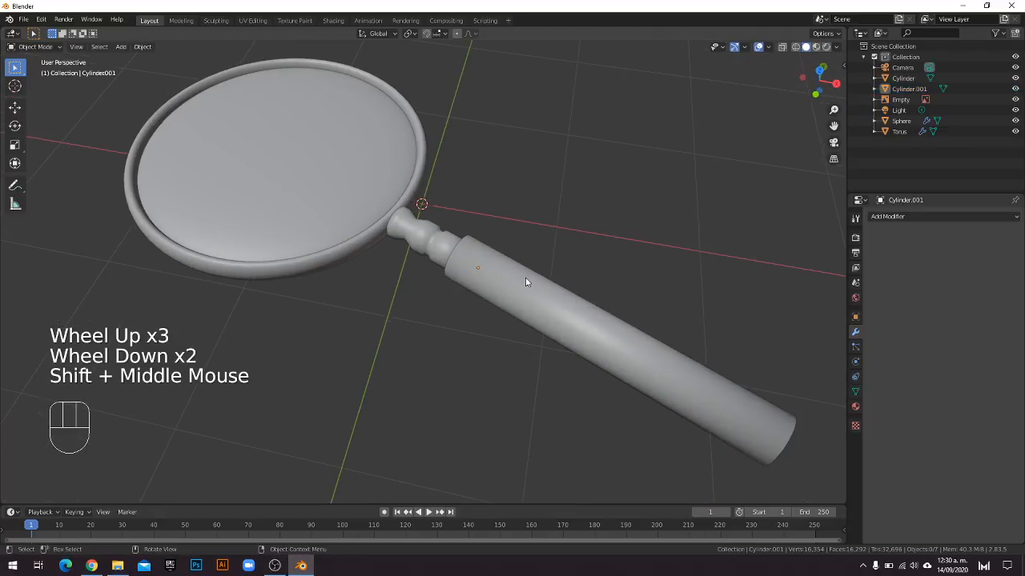
middle_click_drag(501, 303, 538, 329)
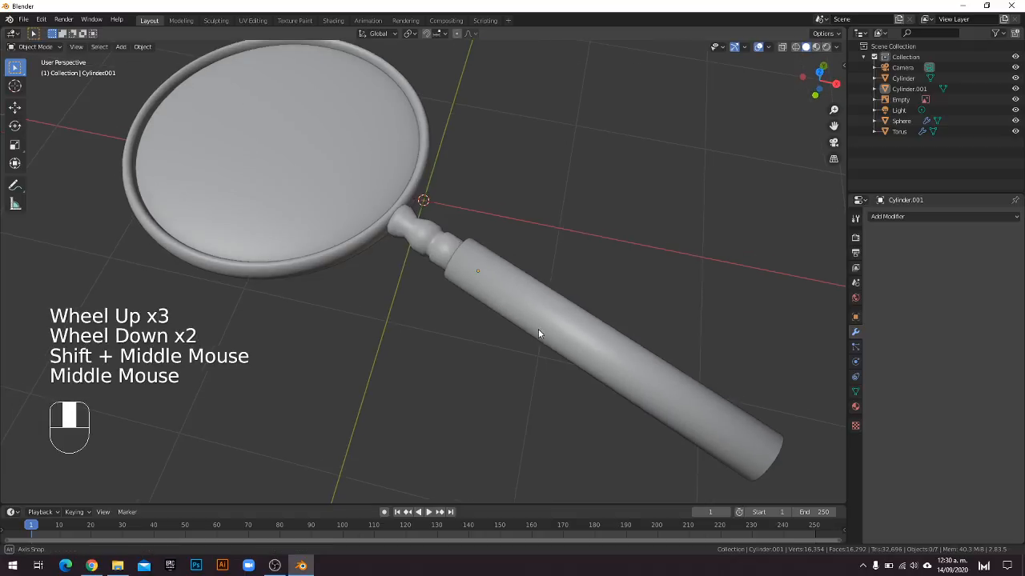
scroll(477, 234, "down", 4)
scroll(455, 272, "up", 2)
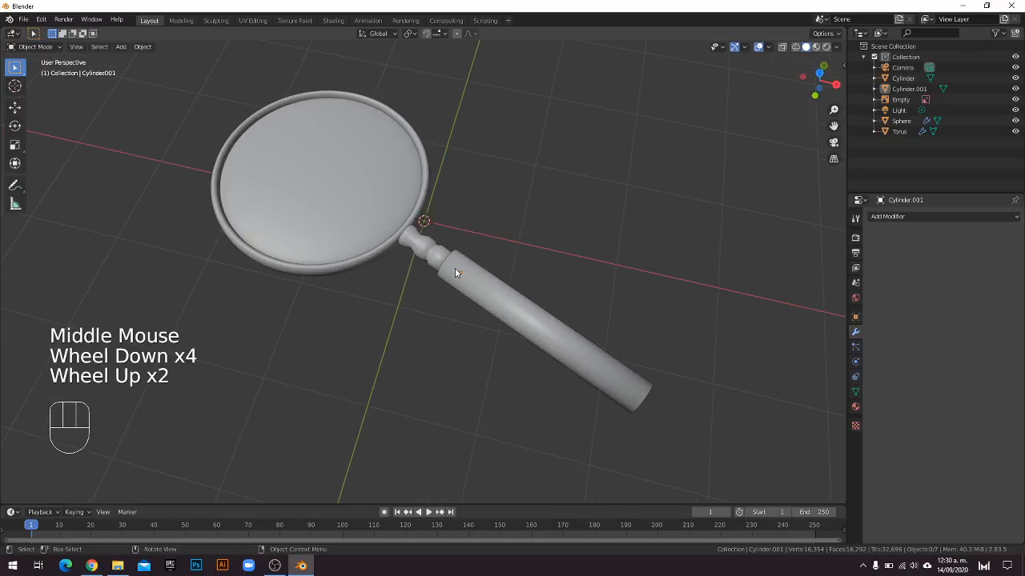
scroll(455, 270, "down", 1)
scroll(454, 271, "up", 1)
middle_click_drag(431, 285, 416, 258)
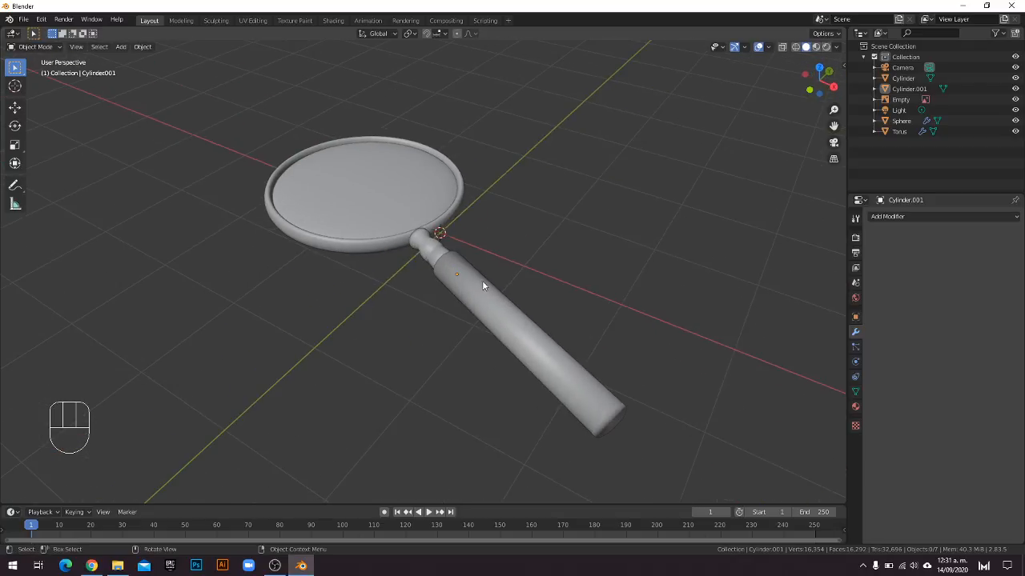
middle_click_drag(483, 285, 492, 287)
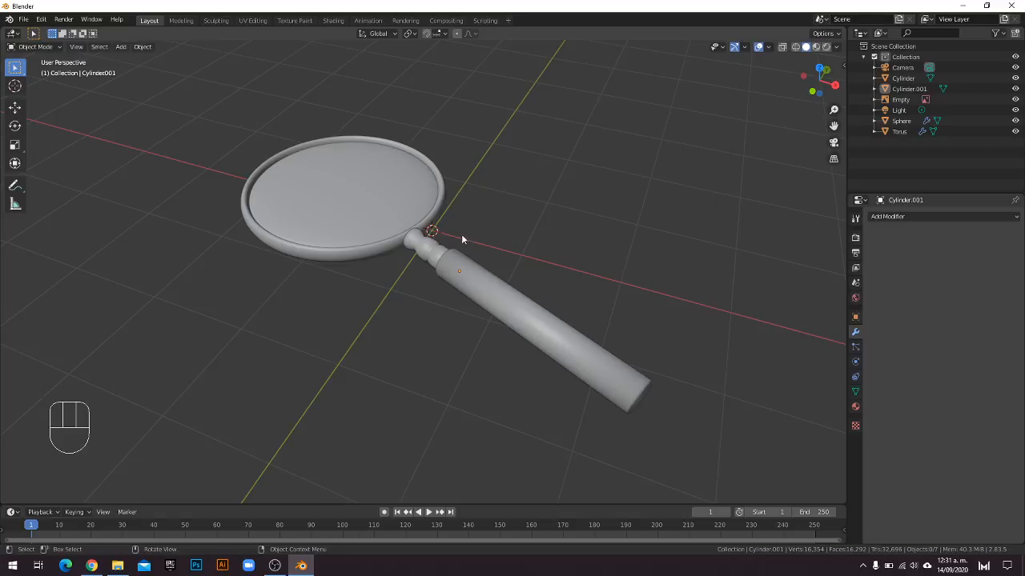
Switch the viewport to Material Preview shading, comparing the magnifying glass with its Solid shading.
left_click(816, 48)
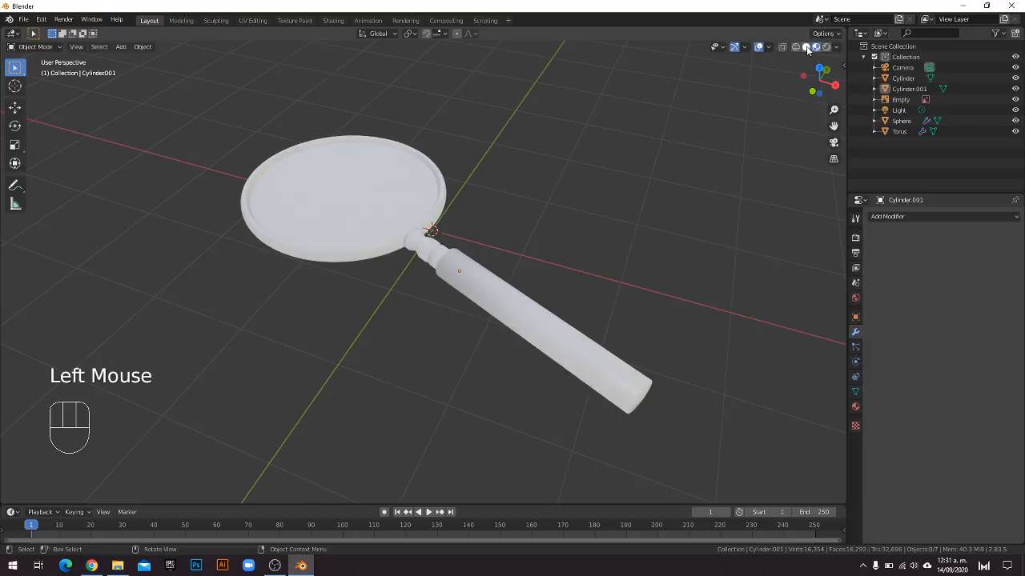
left_click(807, 46)
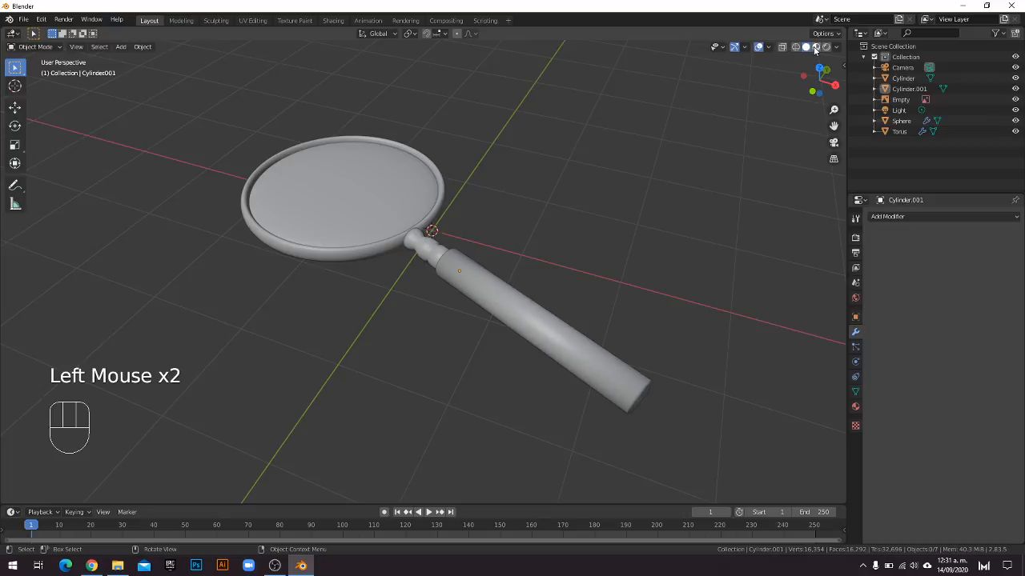
left_click(816, 47)
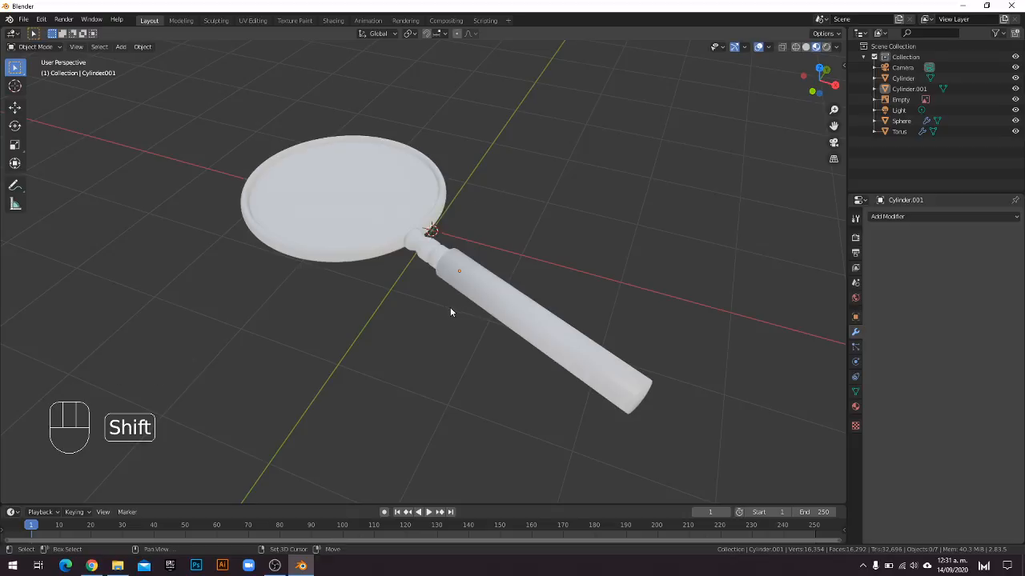
middle_click_drag(450, 309, 461, 307, "shift")
scroll(462, 304, "up", 1)
scroll(482, 304, "down", 1)
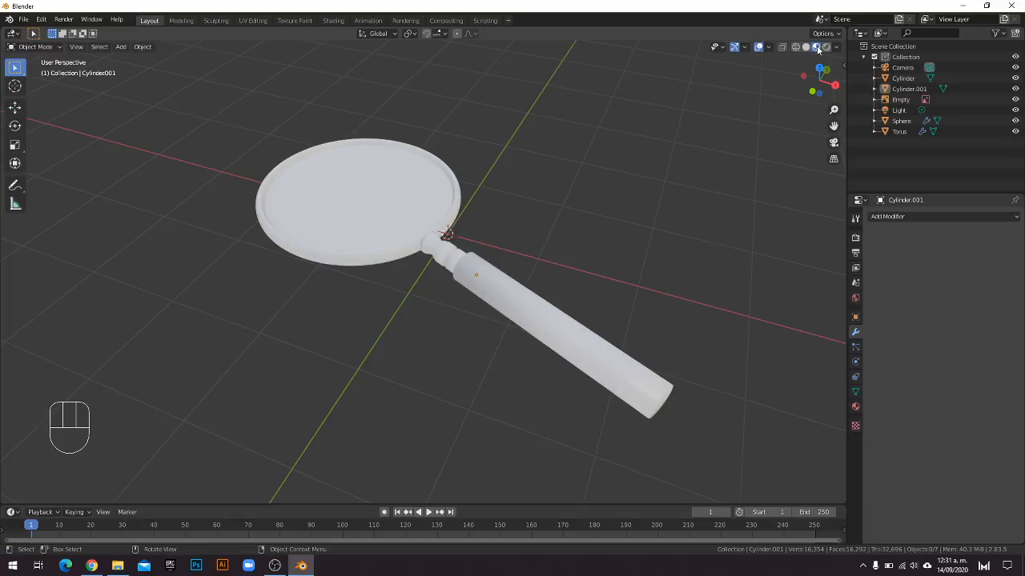
Change the viewport to Solid shading and return it to Material Preview.
key("z")
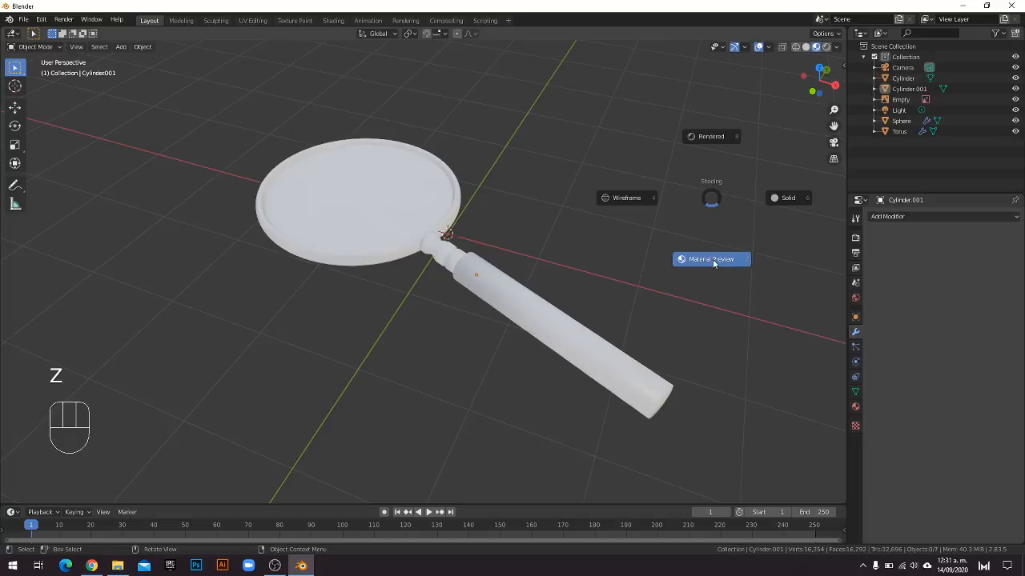
key("z")
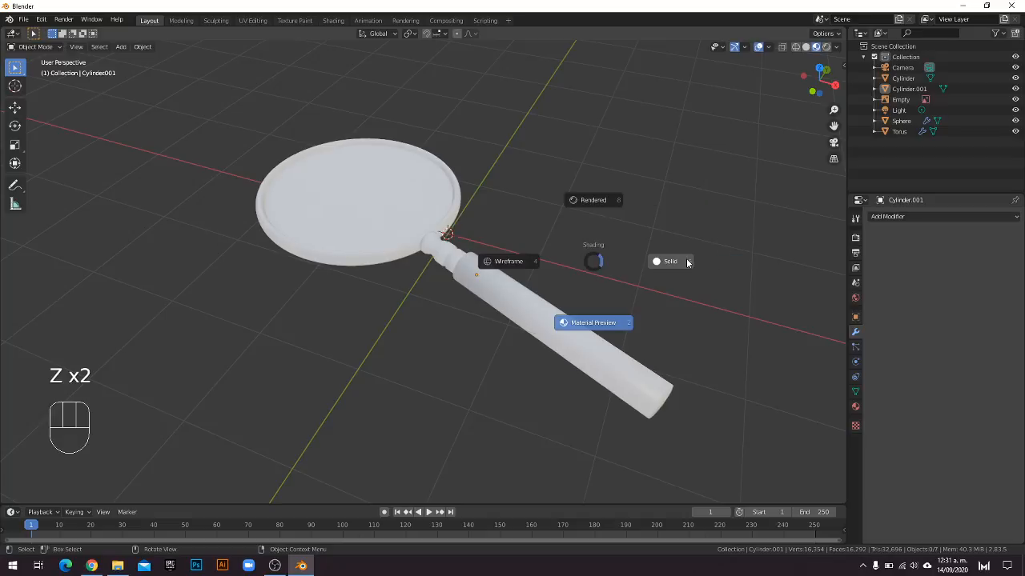
key("z")
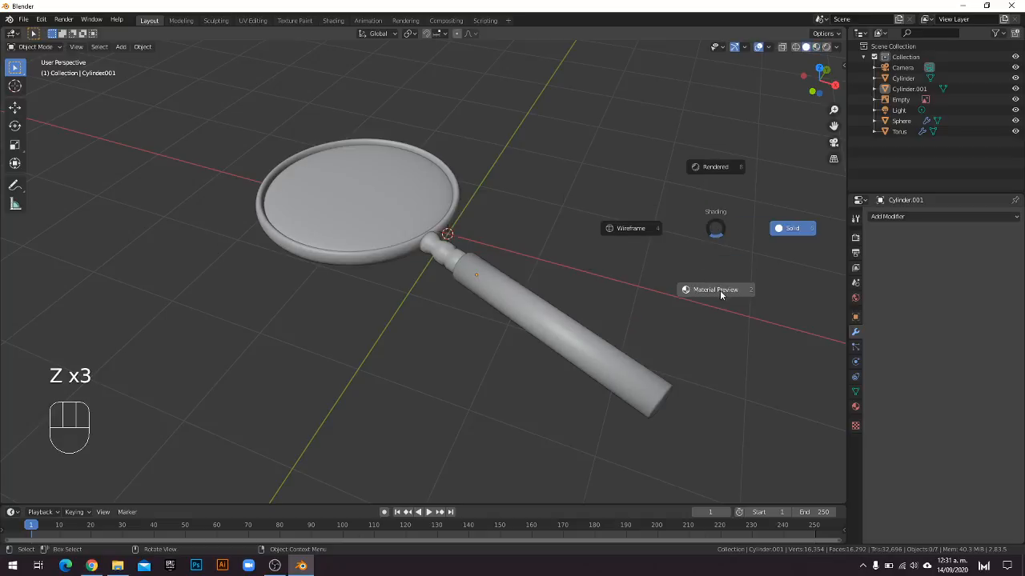
left_click(718, 292)
middle_click_drag(533, 258, 520, 275, "shift")
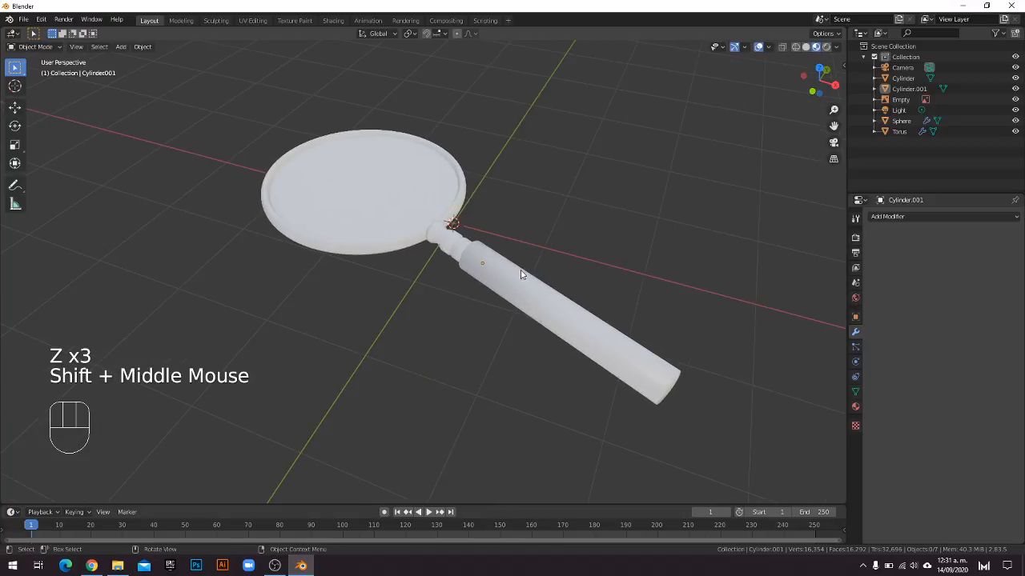
View the magnifying glass from the top in Wireframe shading with the handle selected.
left_click(543, 290)
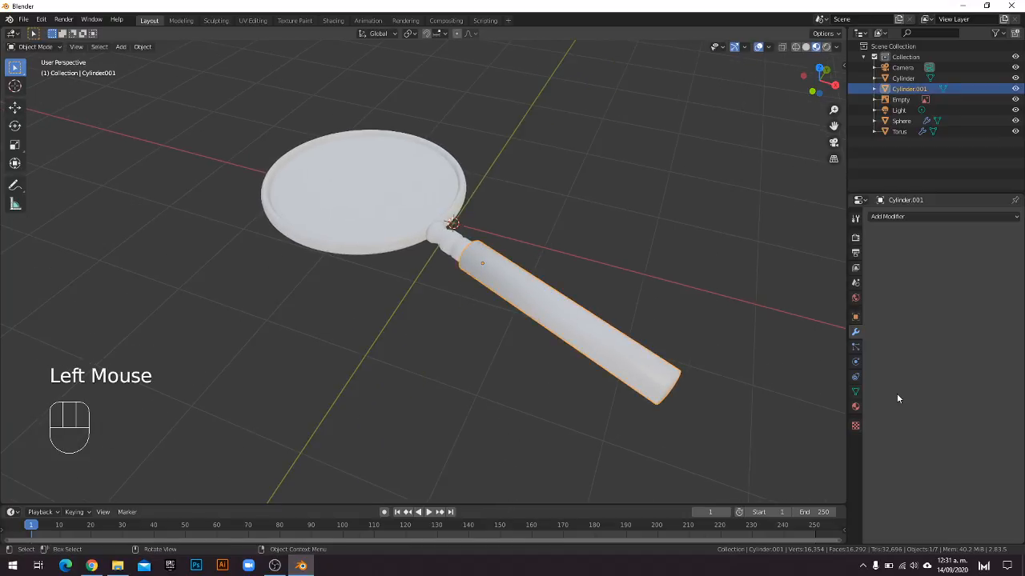
left_click(818, 71)
middle_click_drag(547, 194, 560, 200, "shift")
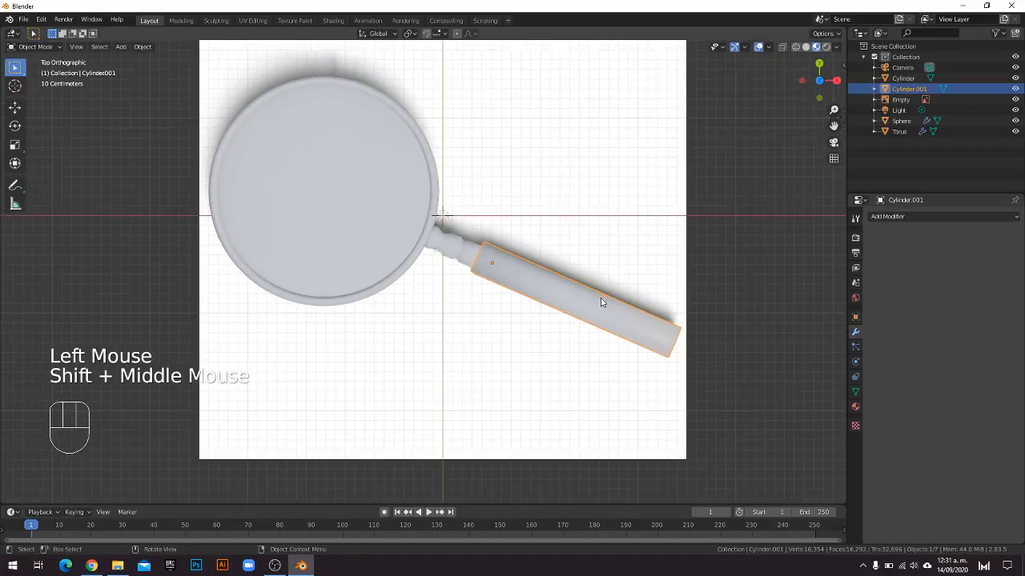
key("g")
key("Escape")
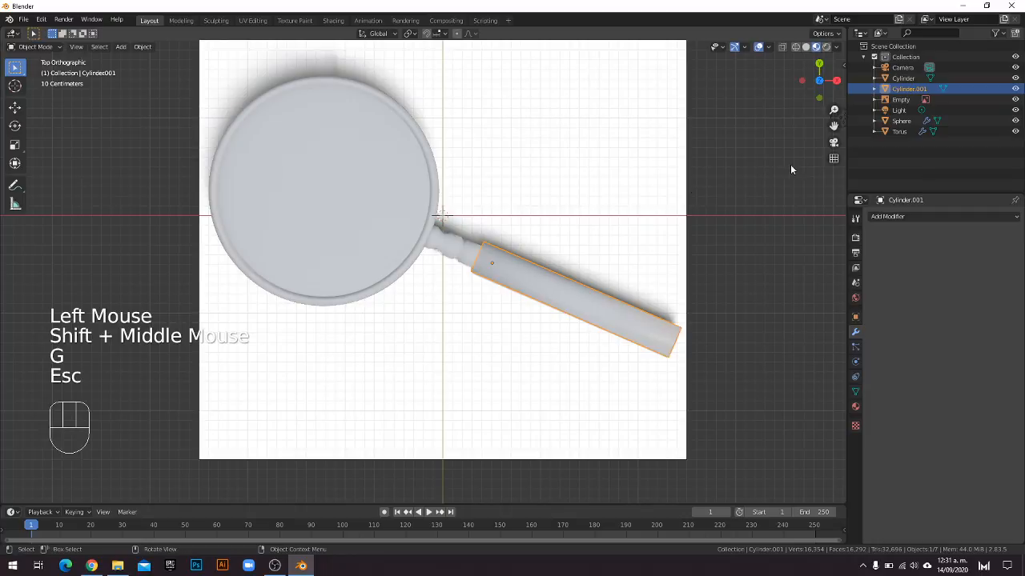
key("z")
left_click(710, 182)
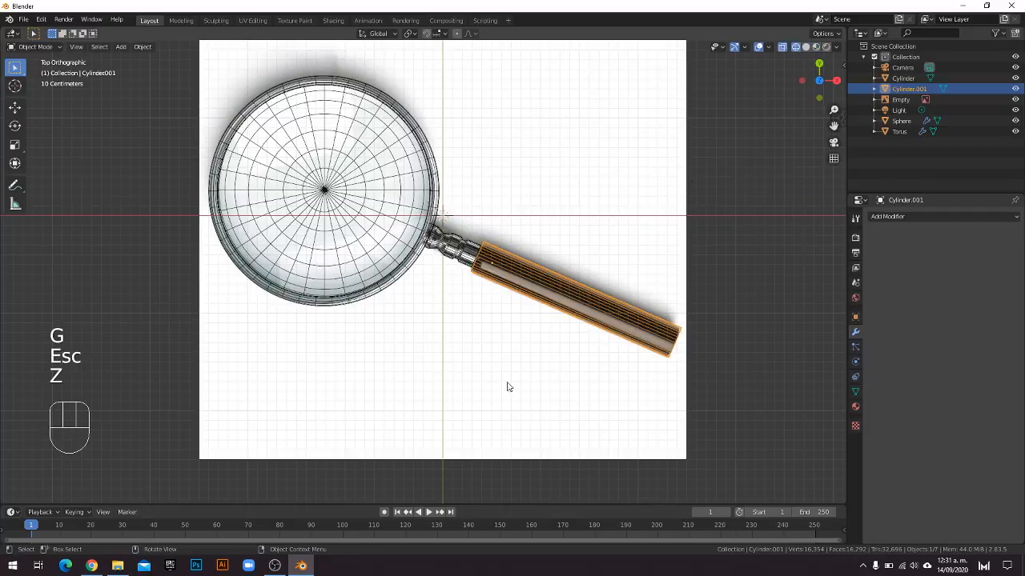
Preview the magnifying glass in Rendered shading from a perspective angle, and return the viewport to Material Preview.
key("z")
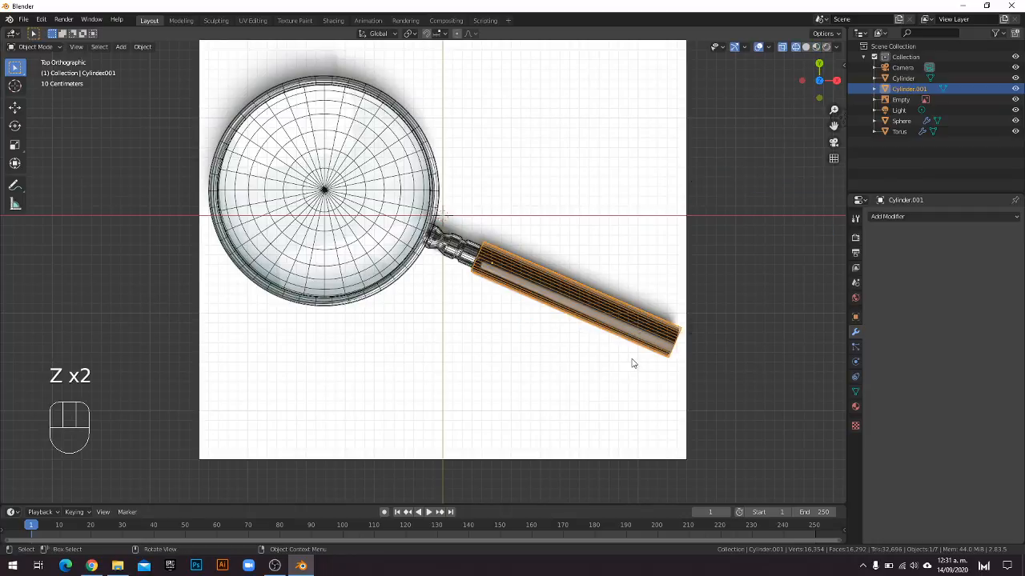
key("z")
left_click(628, 382)
left_click(614, 310)
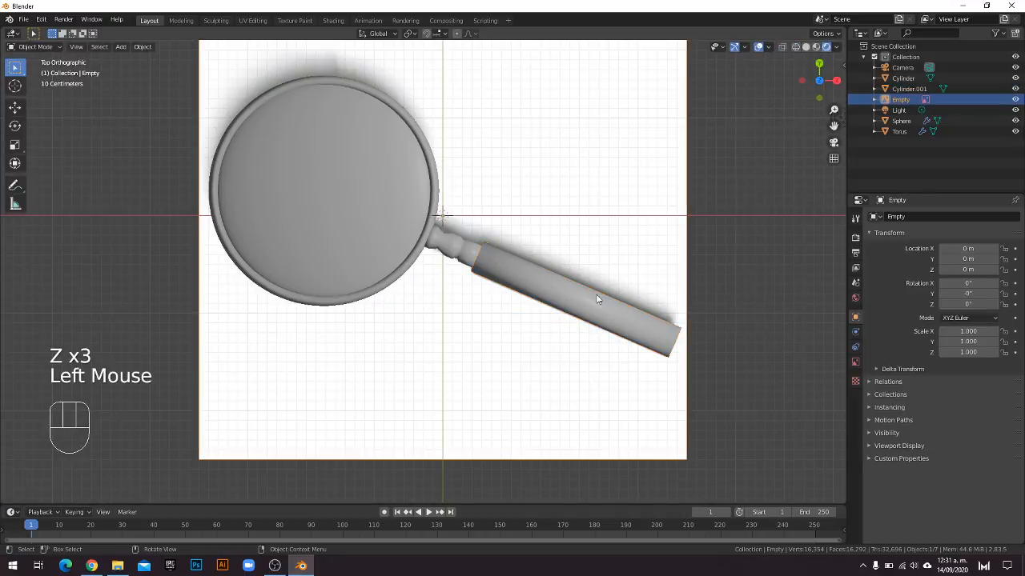
middle_click_drag(597, 298, 593, 339)
left_click(592, 339)
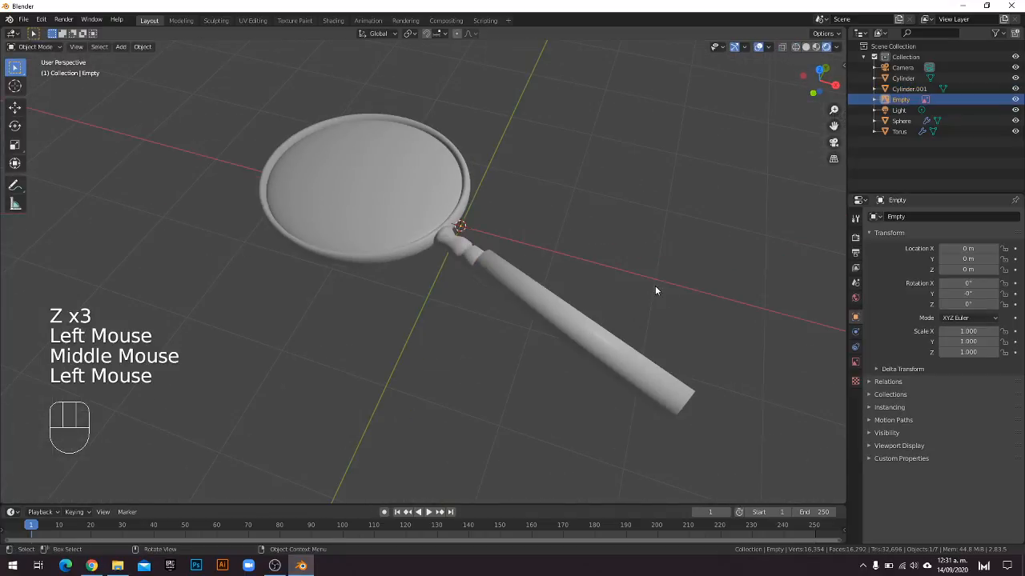
middle_click_drag(655, 287, 560, 231, "shift")
left_click(815, 48)
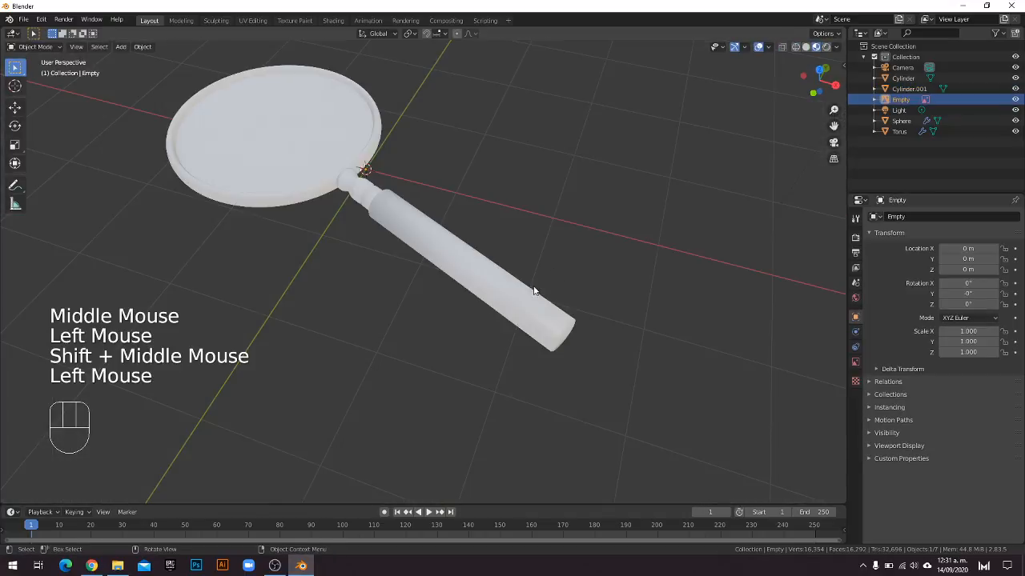
Add a new material to the handle and set its Base Color to black.
left_click(434, 249)
left_click(855, 407)
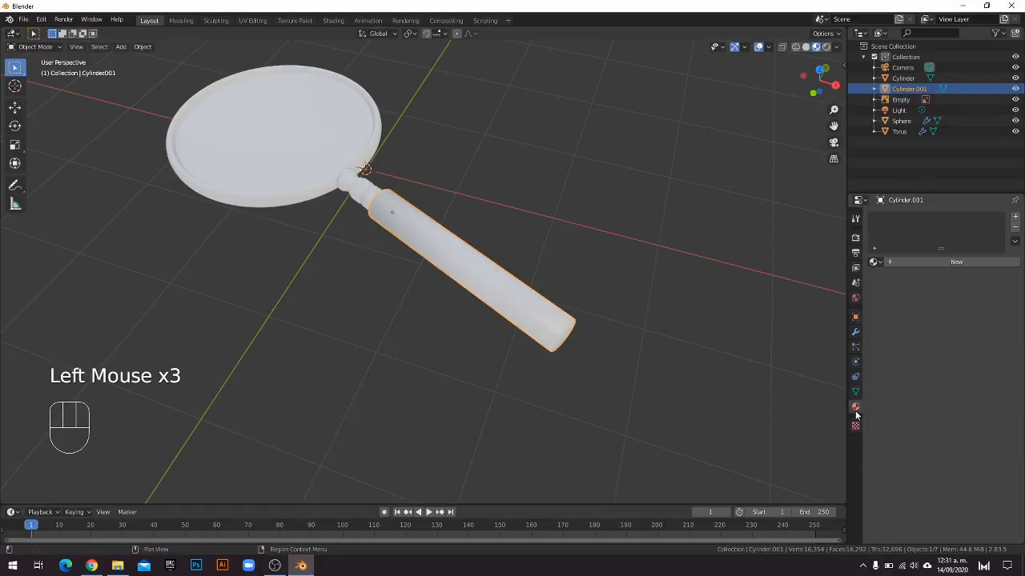
left_click(956, 262)
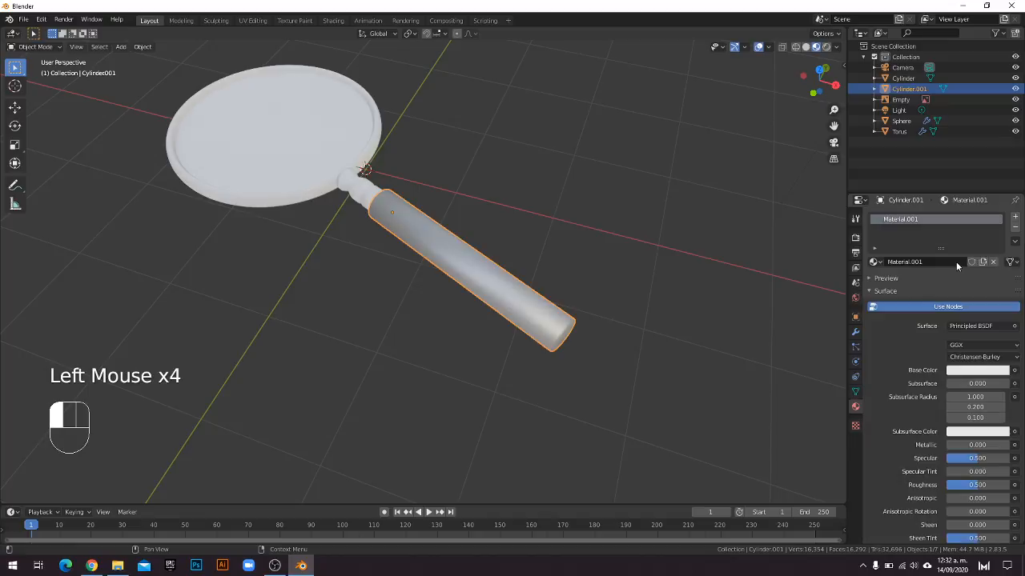
left_click(973, 373)
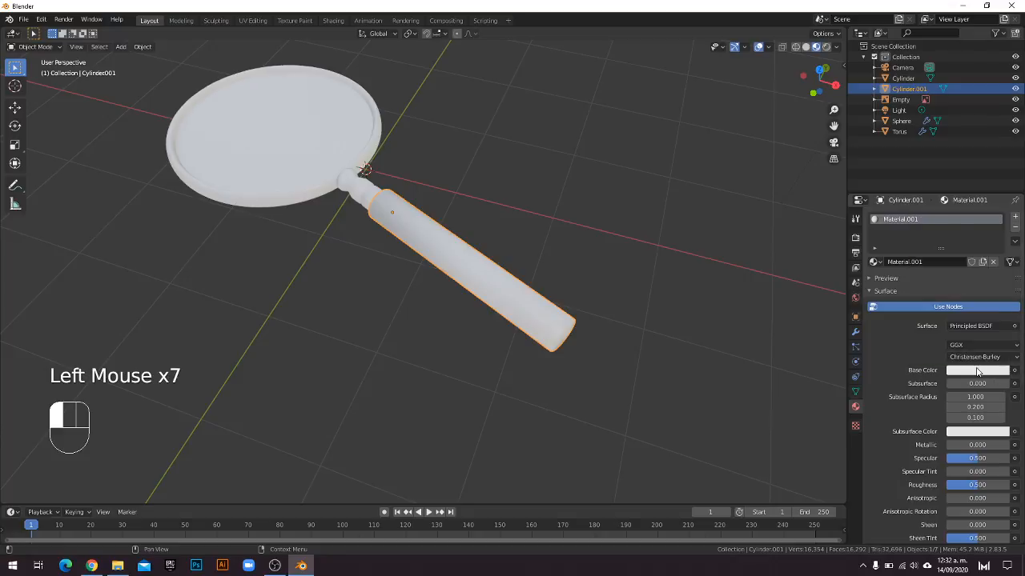
left_click(977, 371)
left_click_drag(1003, 237, 1001, 295)
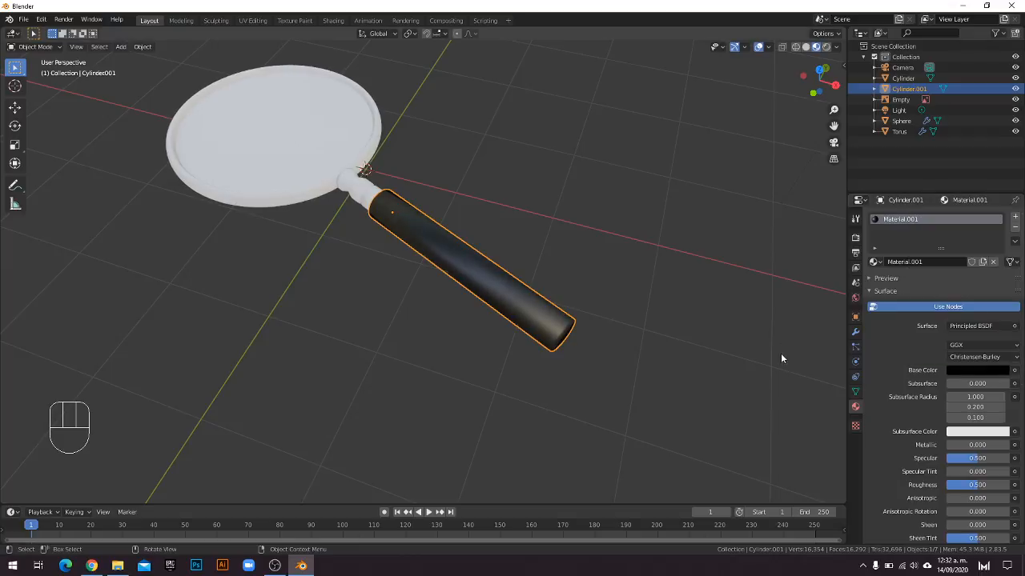
Inspect the black handle up close and examine the Principled BSDF settings of its material.
left_click(560, 307)
middle_click_drag(492, 320, 538, 286, "shift")
scroll(509, 315, "up", 2)
left_click(538, 285)
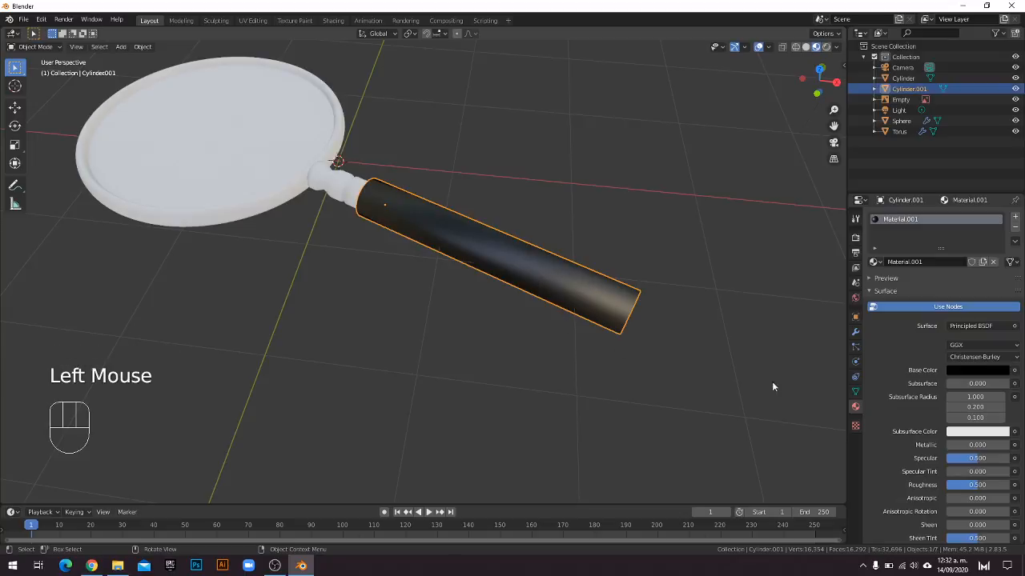
scroll(973, 431, "down", 5)
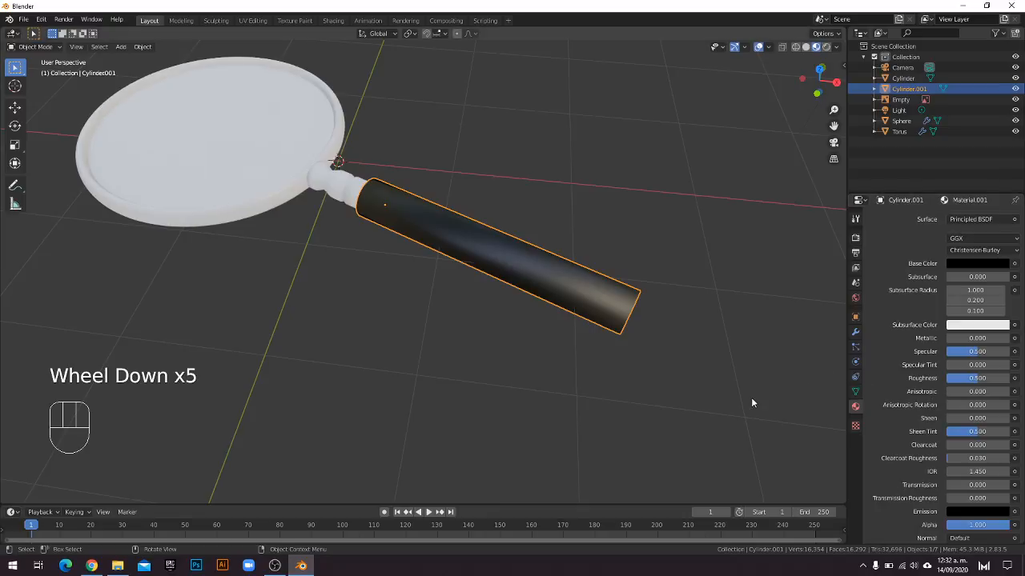
scroll(967, 361, "up", 3)
scroll(966, 360, "down", 2)
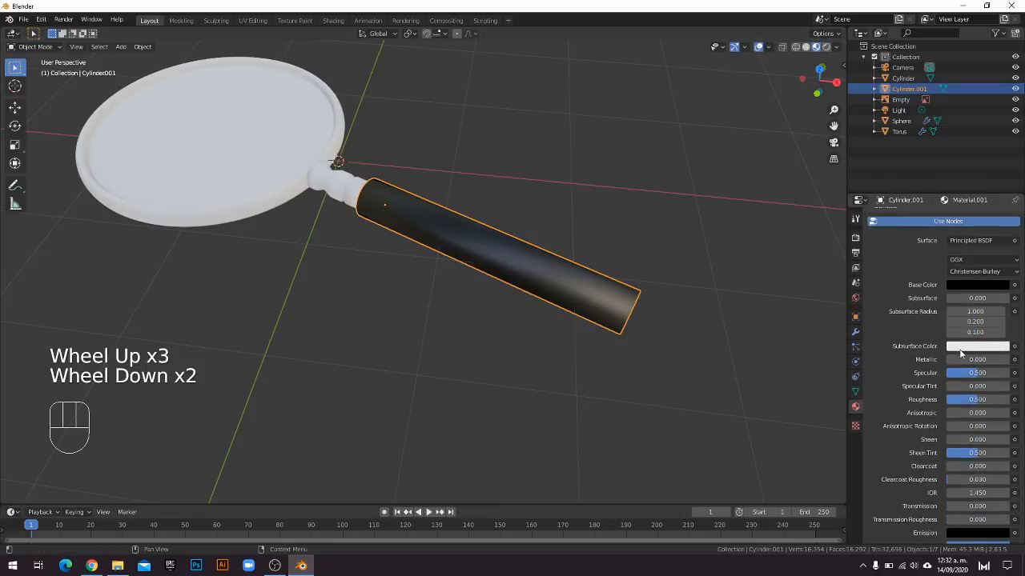
scroll(960, 353, "down", 2)
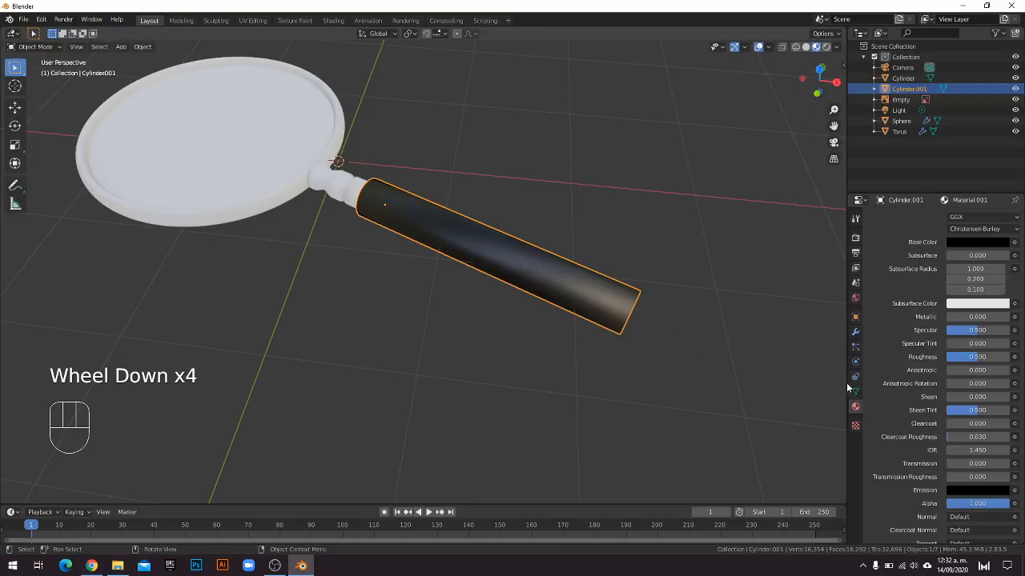
left_click(590, 342)
left_click(602, 309)
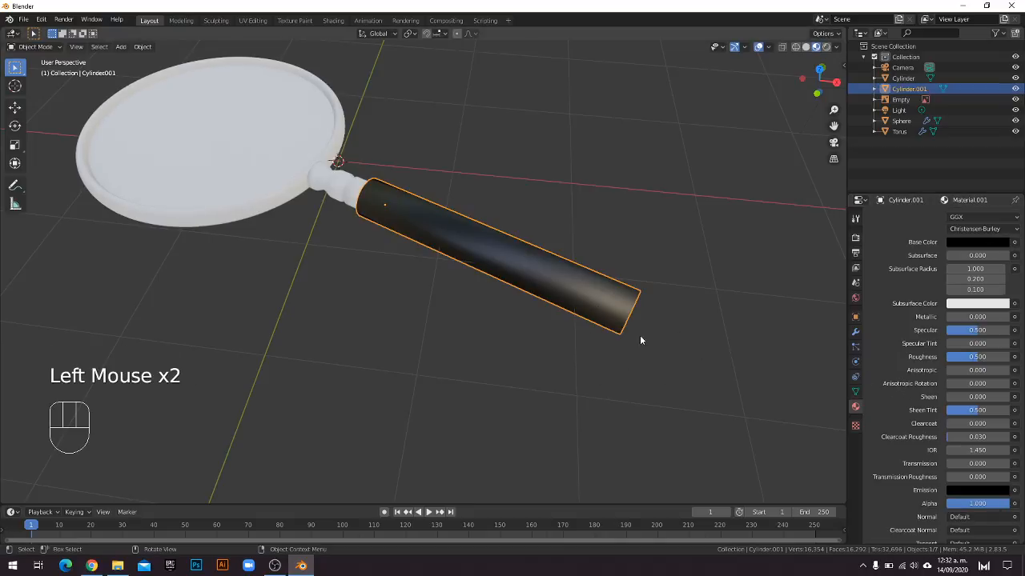
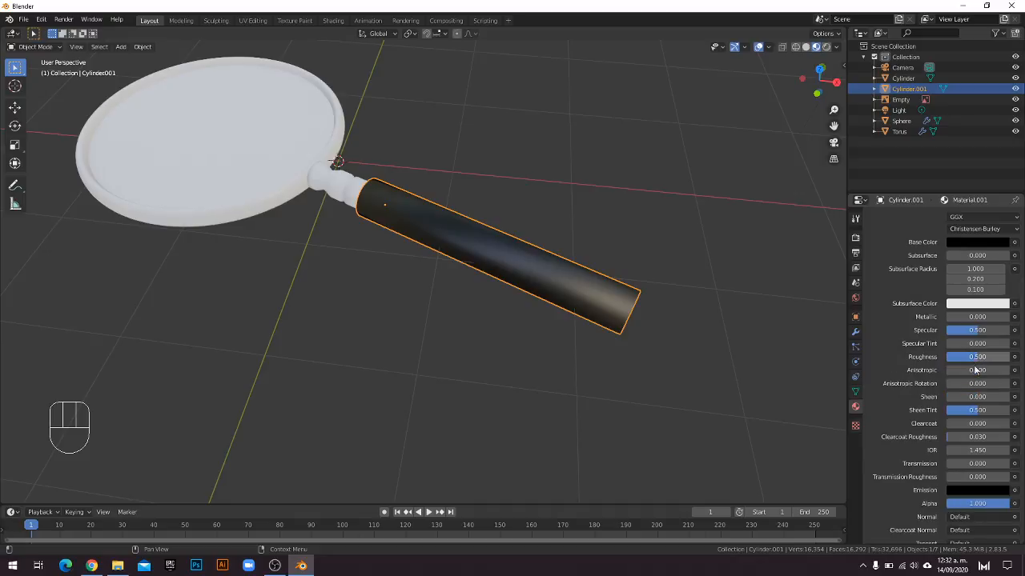
Try a Roughness of 0.95 and of 0 on the handle's material to compare matte and mirror-like finishes.
left_click_drag(968, 356, 999, 356)
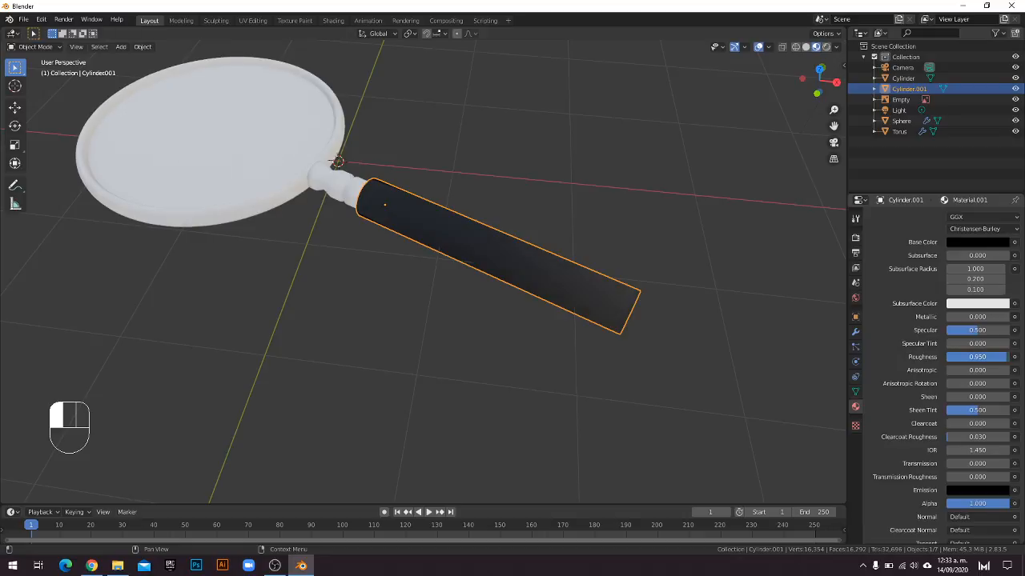
left_click_drag(998, 356, 951, 356)
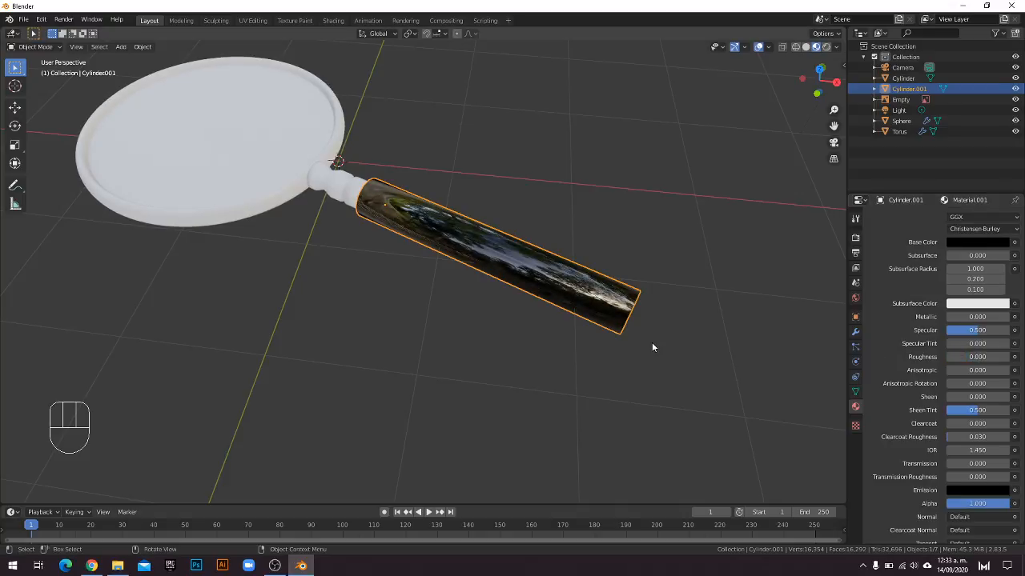
middle_click_drag(651, 348, 561, 316)
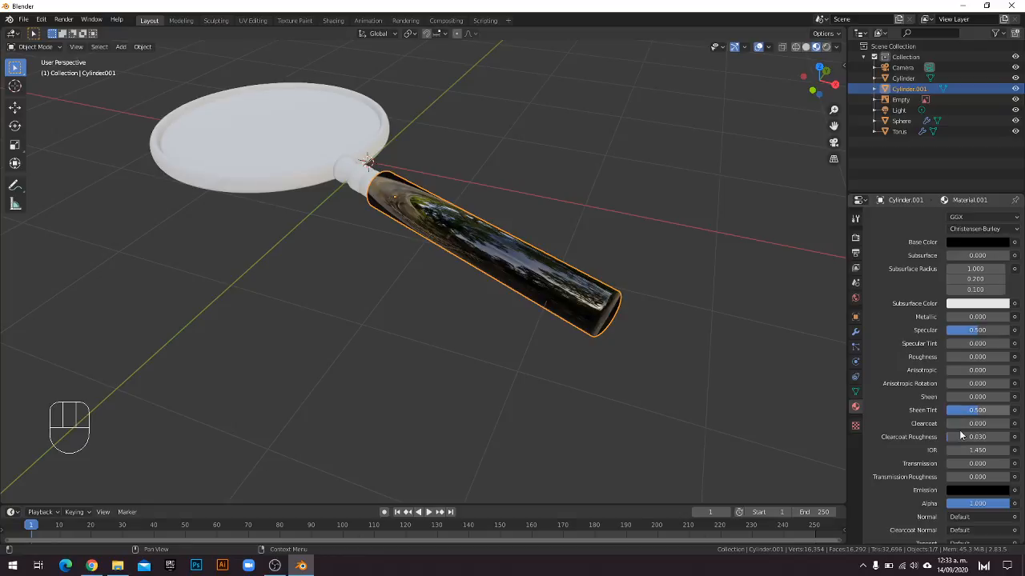
Set the Roughness of the handle's black material to 0.4 and check the finish.
left_click_drag(953, 357, 966, 357)
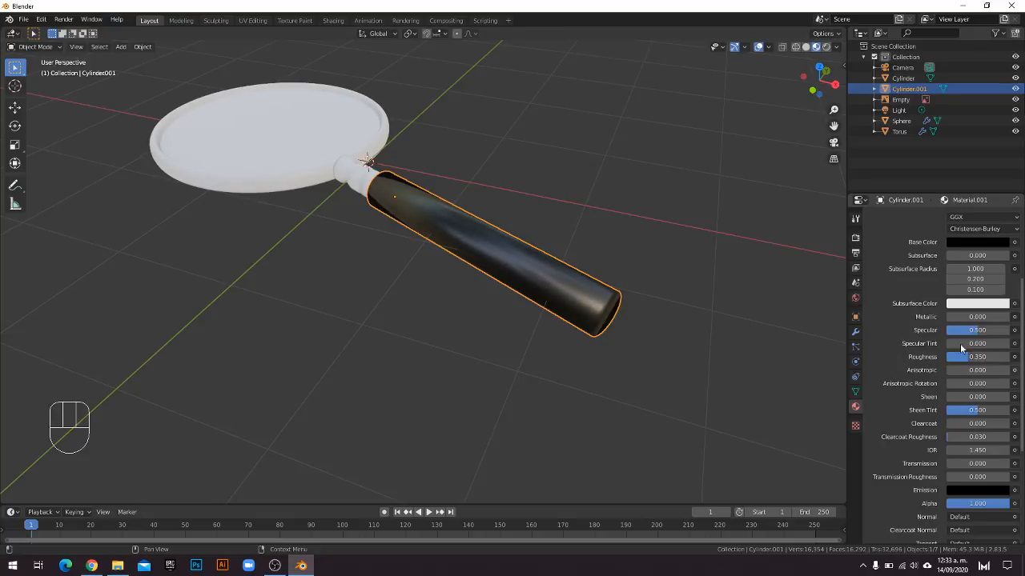
left_click(973, 356)
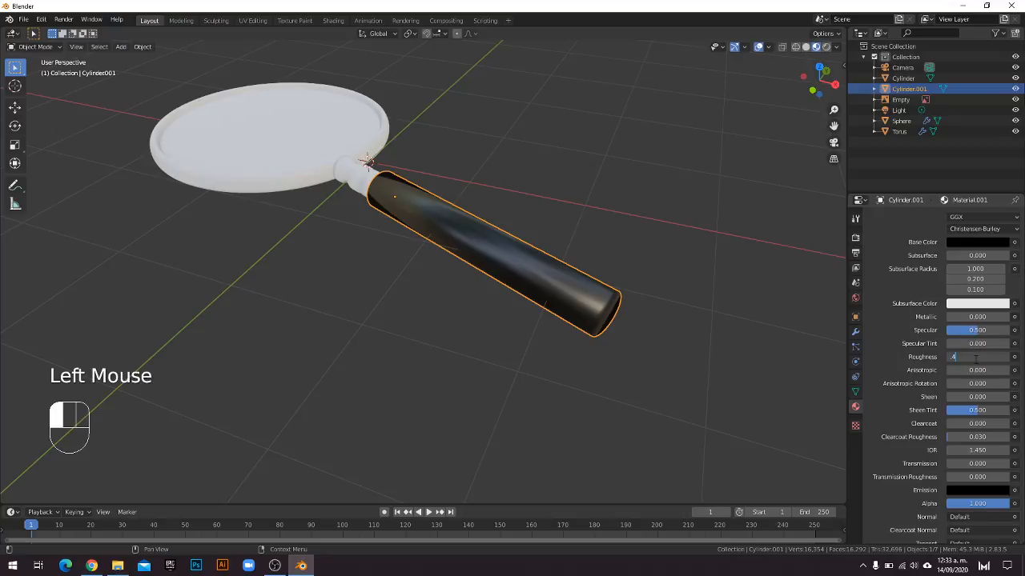
middle_click_drag(682, 235, 543, 266)
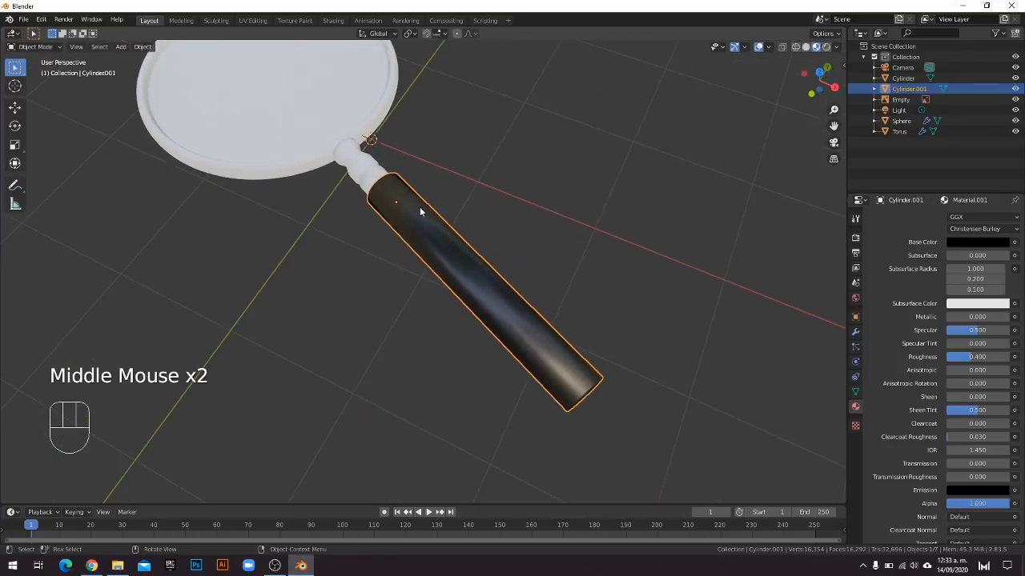
Select the lens frame together with the neck, and clear the selection.
middle_click_drag(420, 211, 539, 265, "shift")
left_click(483, 246)
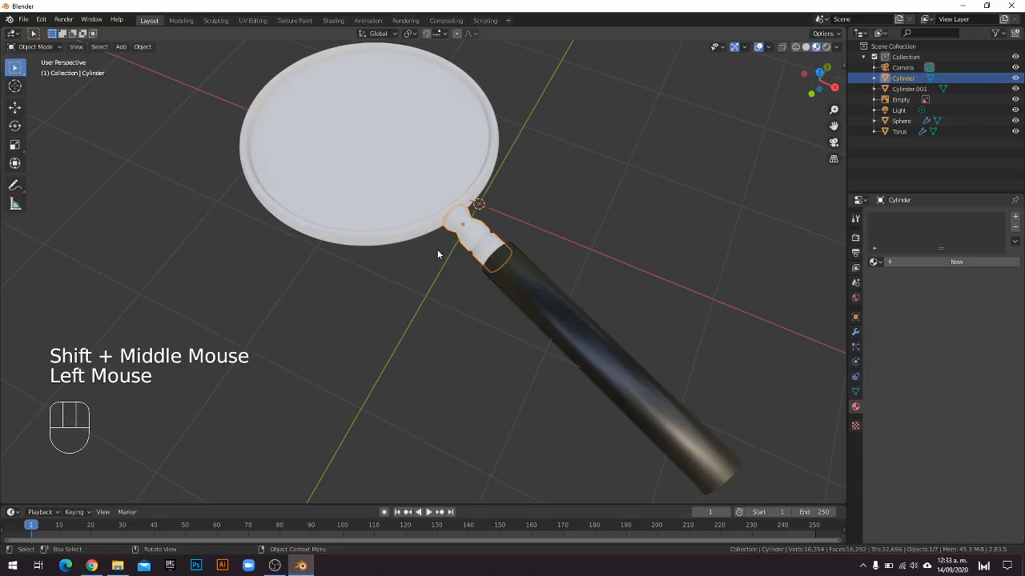
left_click(412, 236)
left_click(475, 239, "shift")
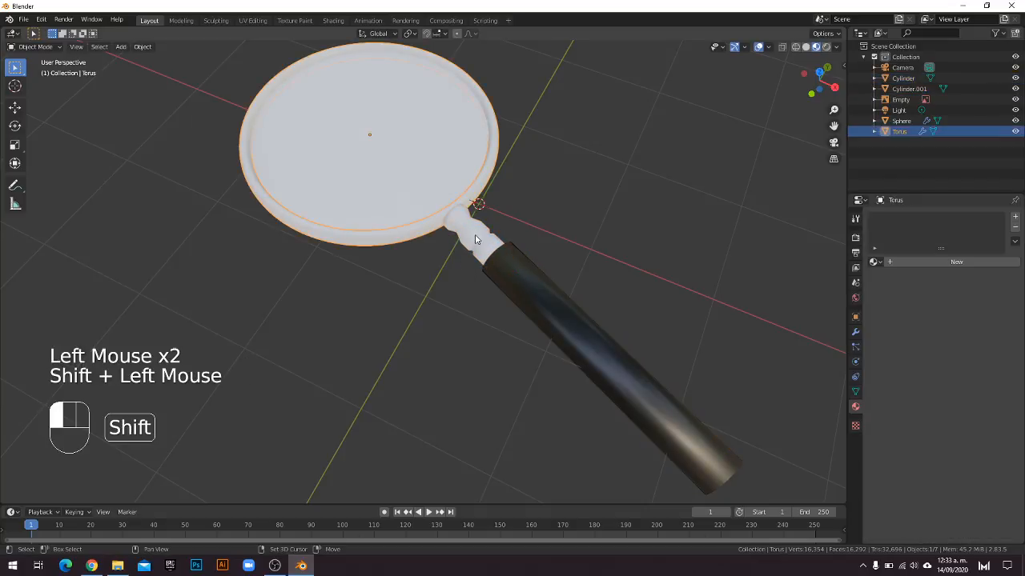
left_click(461, 254)
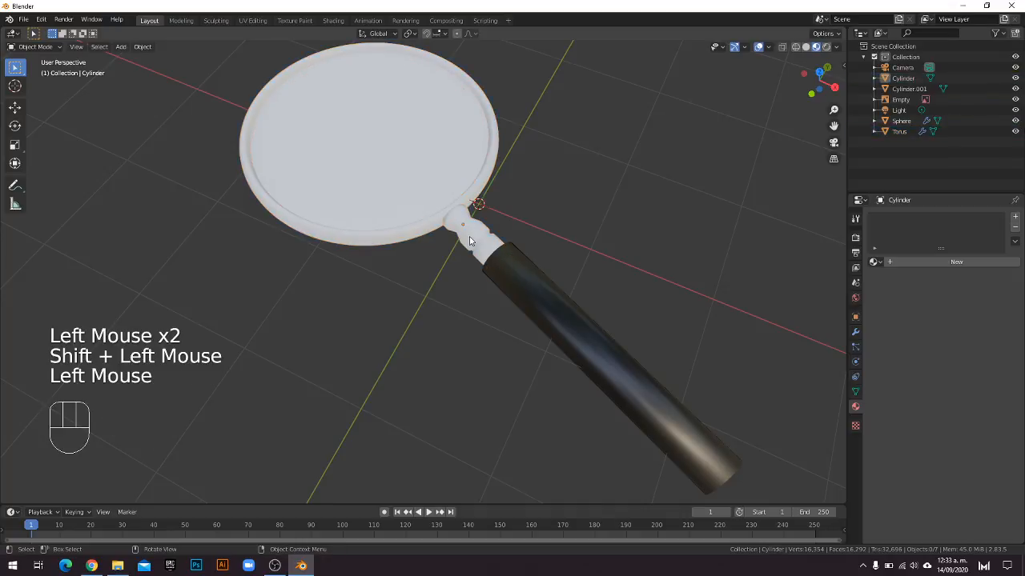
Add a new material to the neck between frame and handle, and set its Base Color to a grey with value 0.6.
left_click(469, 242)
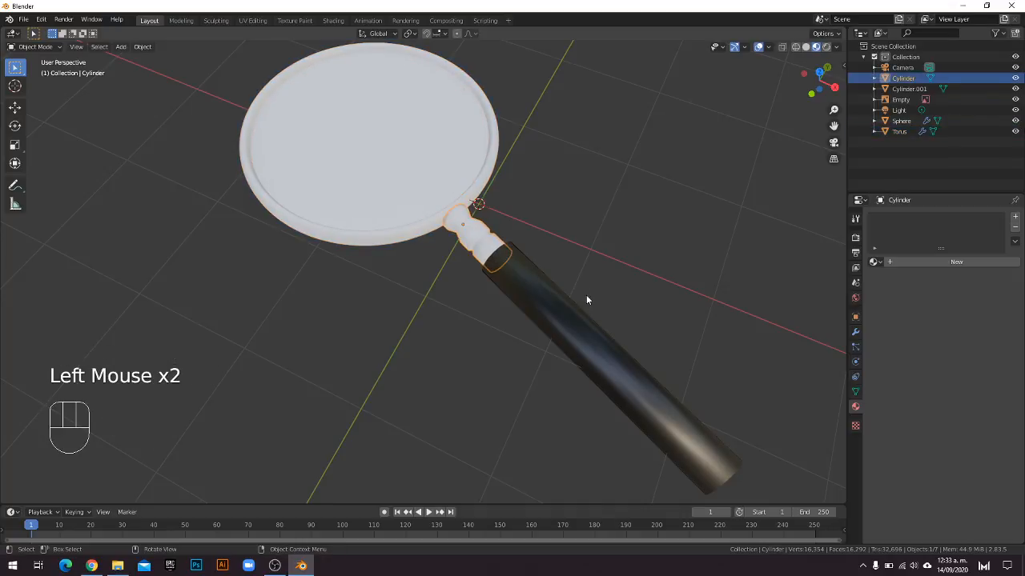
scroll(552, 326, "up", 1)
scroll(570, 344, "down", 1)
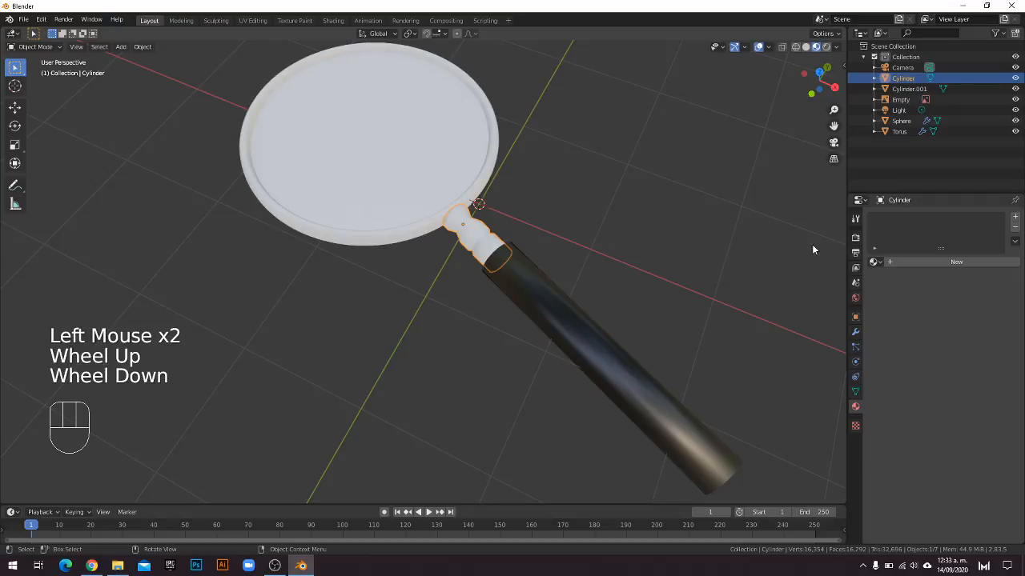
left_click(948, 264)
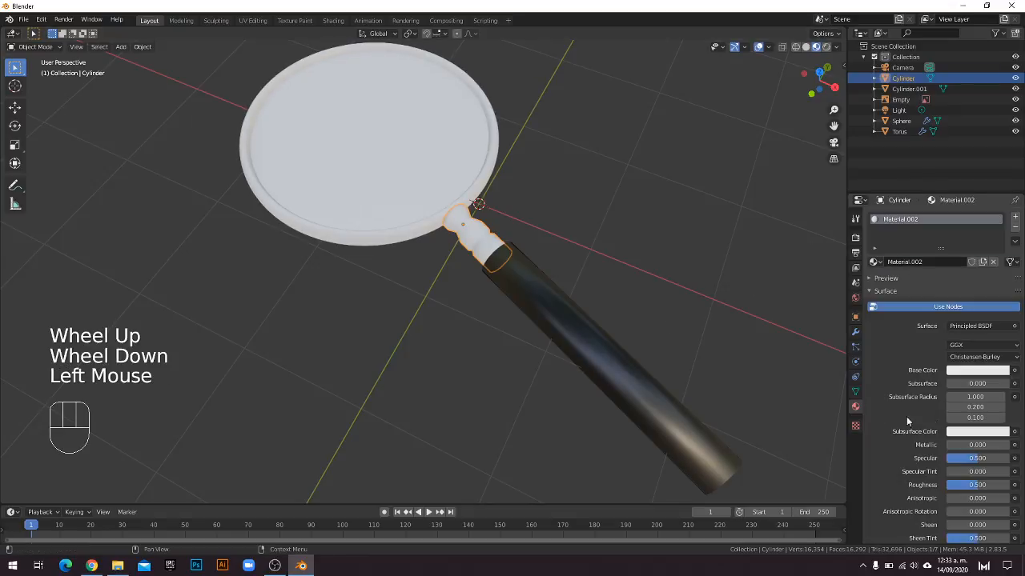
scroll(938, 419, "up", 1)
scroll(933, 421, "down", 5)
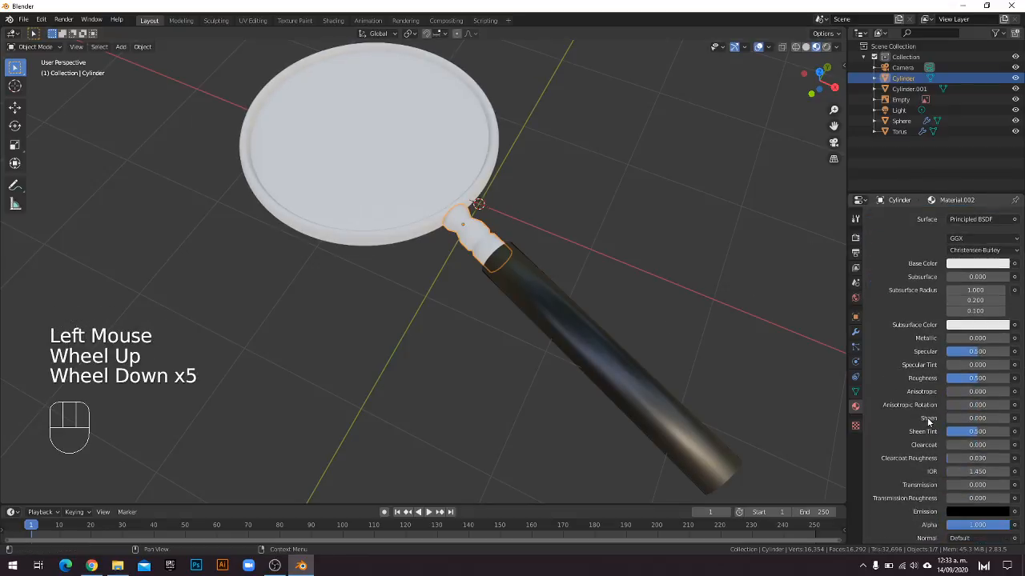
scroll(1013, 336, "up", 1)
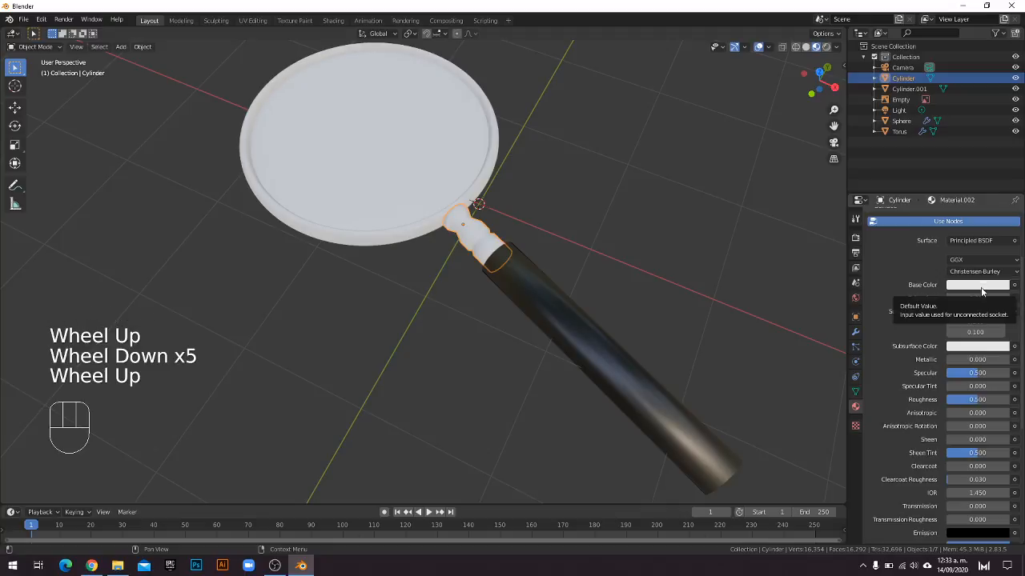
left_click(979, 286)
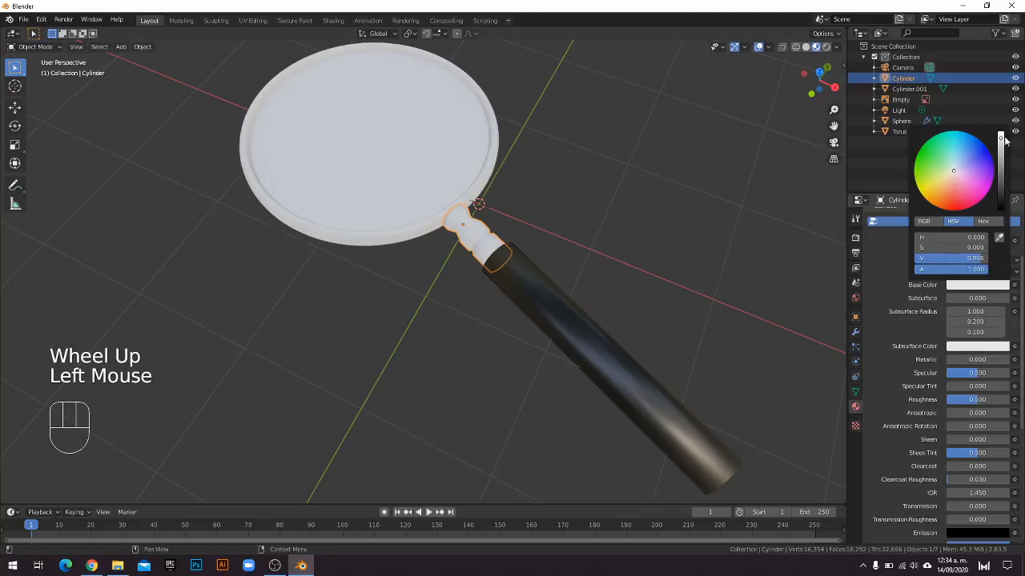
left_click_drag(1001, 157, 1001, 162)
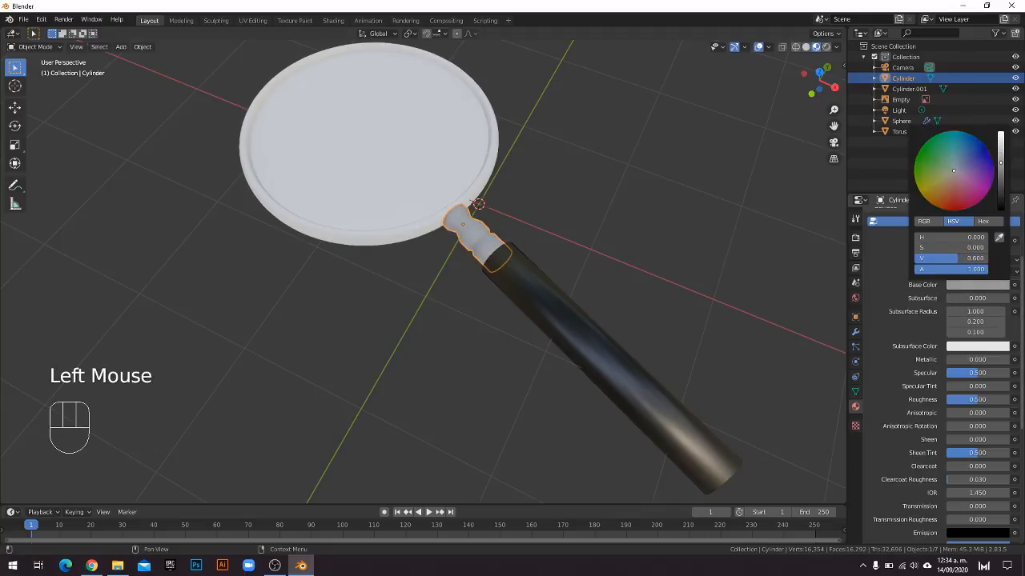
left_click(555, 269)
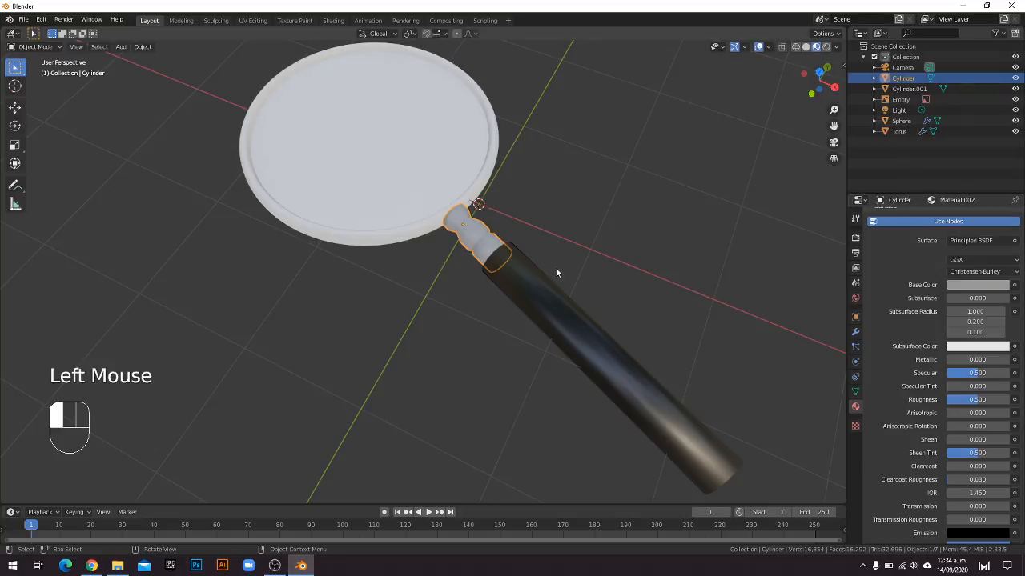
Set the Metallic value of the neck's grey material to 1.0 and check the finish up close.
left_click(483, 245)
scroll(480, 311, "up", 1)
scroll(484, 312, "up", 3)
middle_click_drag(499, 302, 668, 312, "shift")
scroll(560, 304, "down", 1)
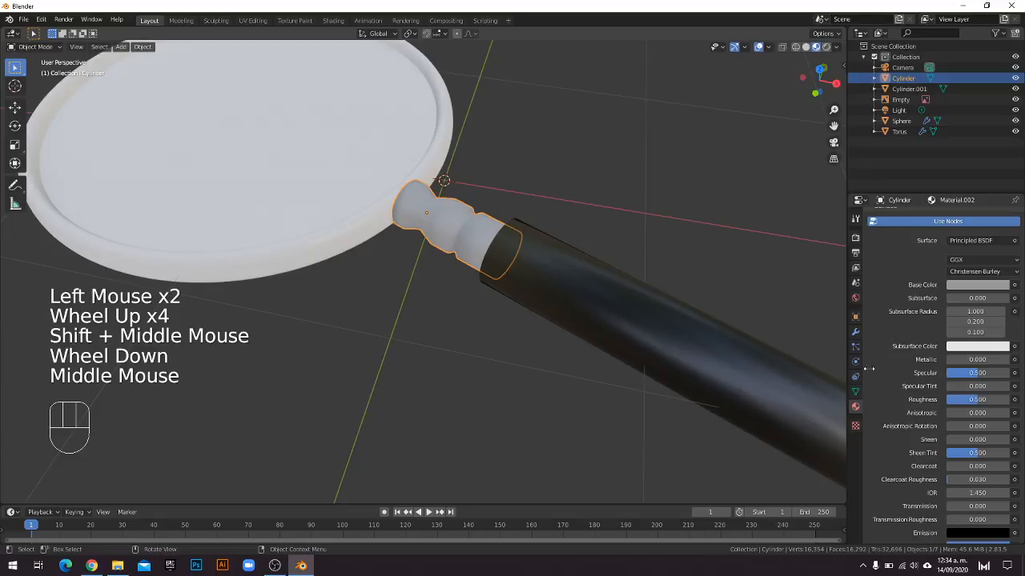
scroll(965, 344, "down", 2)
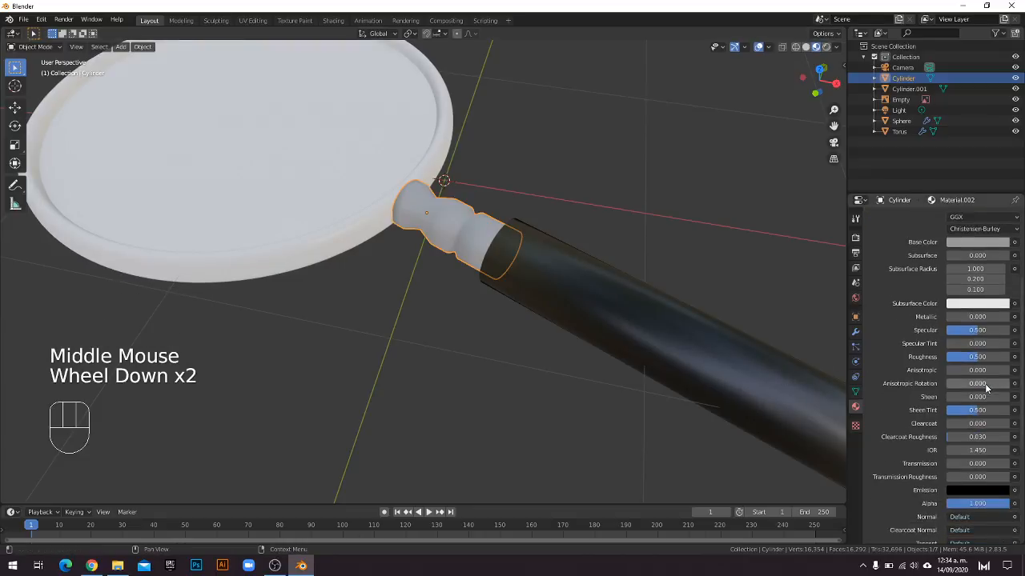
scroll(969, 339, "up", 1)
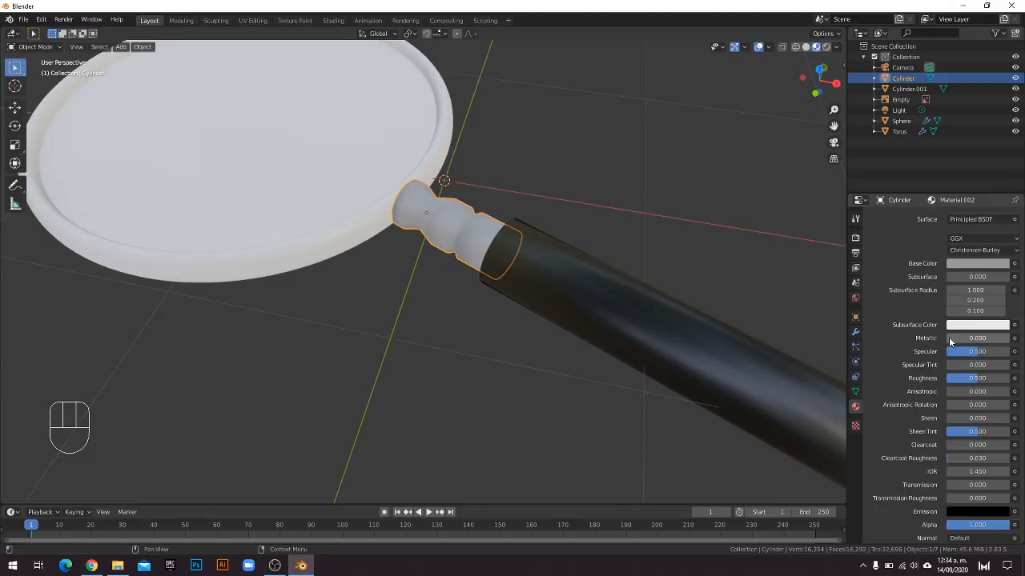
left_click_drag(950, 342, 1010, 337)
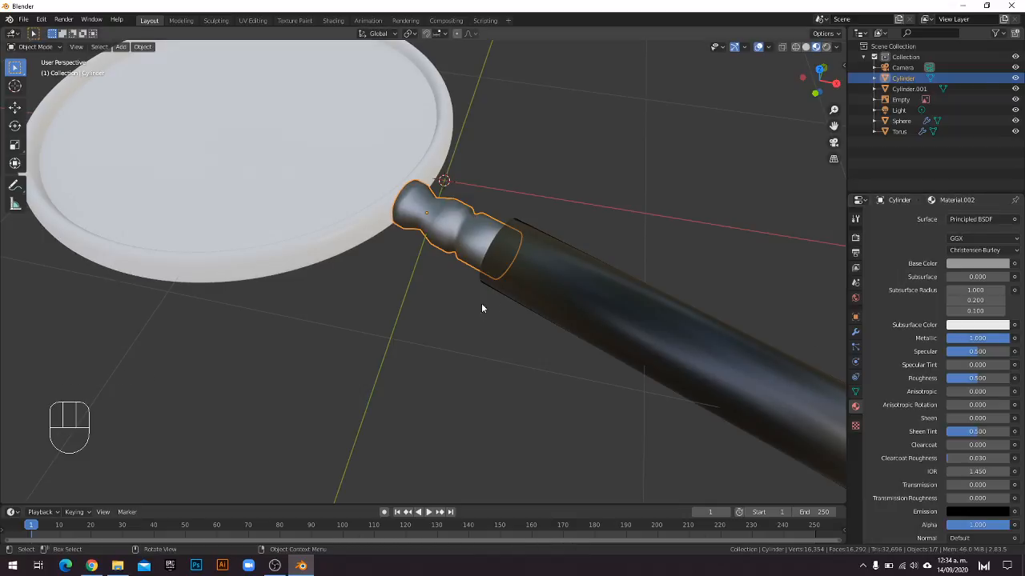
middle_click_drag(481, 308, 697, 337)
middle_click_drag(563, 279, 695, 320)
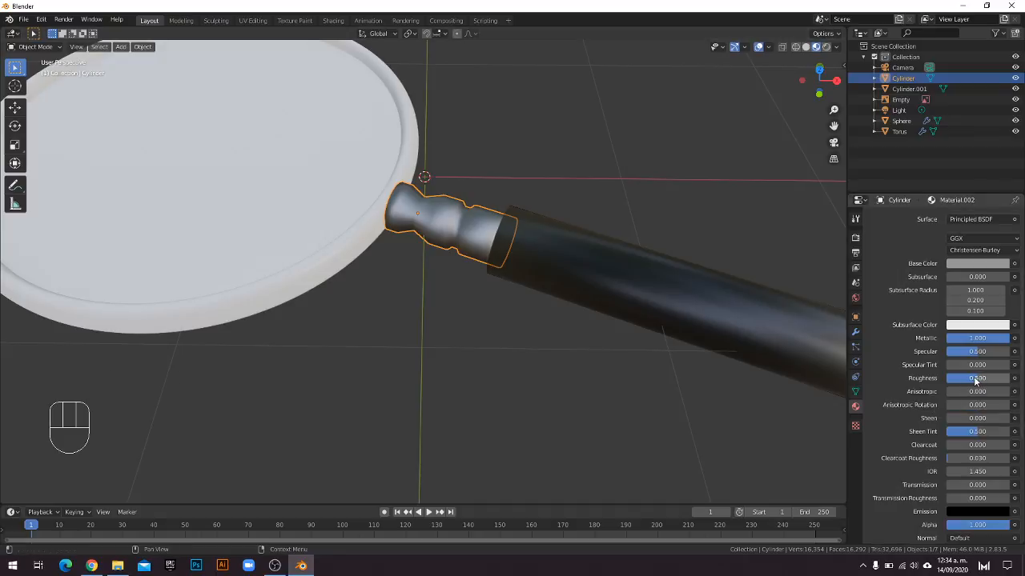
Set the Roughness of the neck's metallic material to 0.15 and inspect its reflections from several angles.
mouse_move(976, 382)
left_mouse_down()
mouse_move(996, 382)
mouse_move(966, 378)
left_mouse_up()
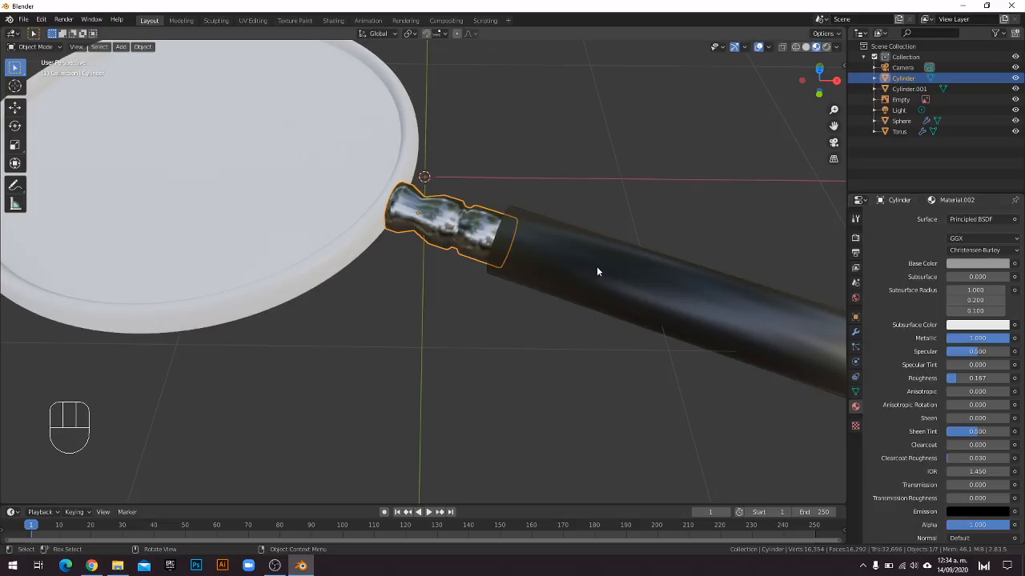
middle_click_drag(555, 268, 632, 304)
left_click(971, 381)
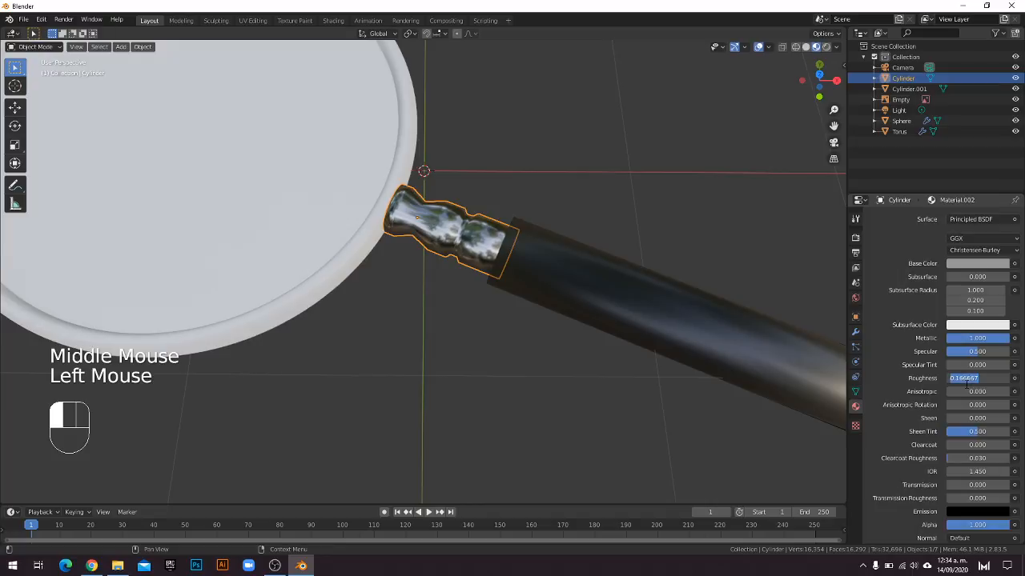
type("1")
key("Return")
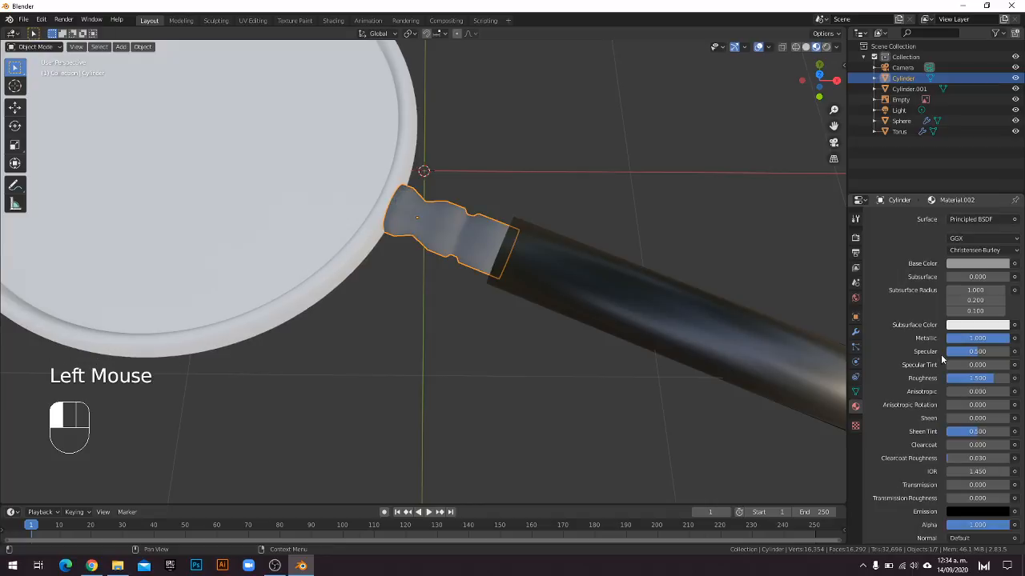
left_click(981, 381)
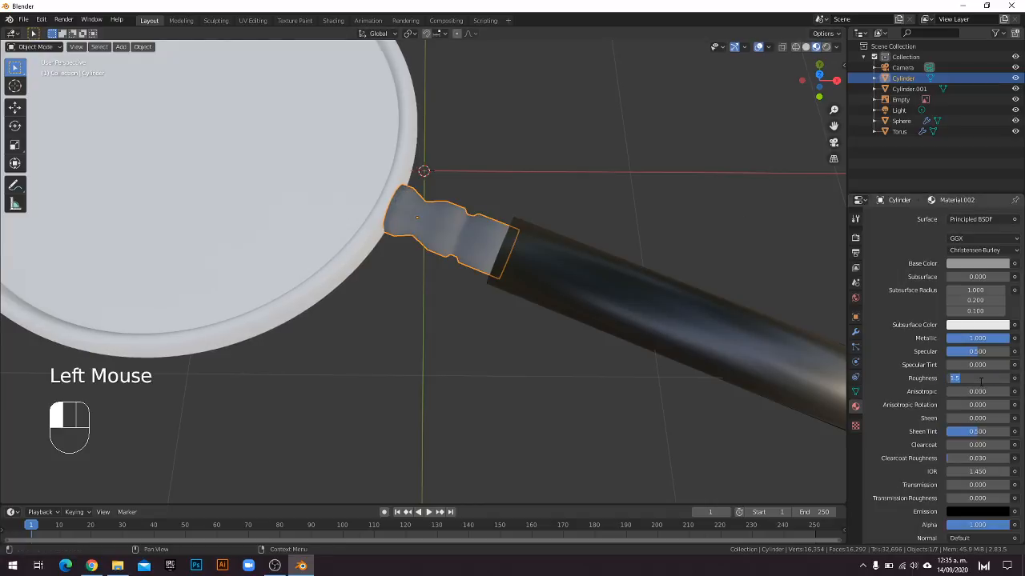
key("Return")
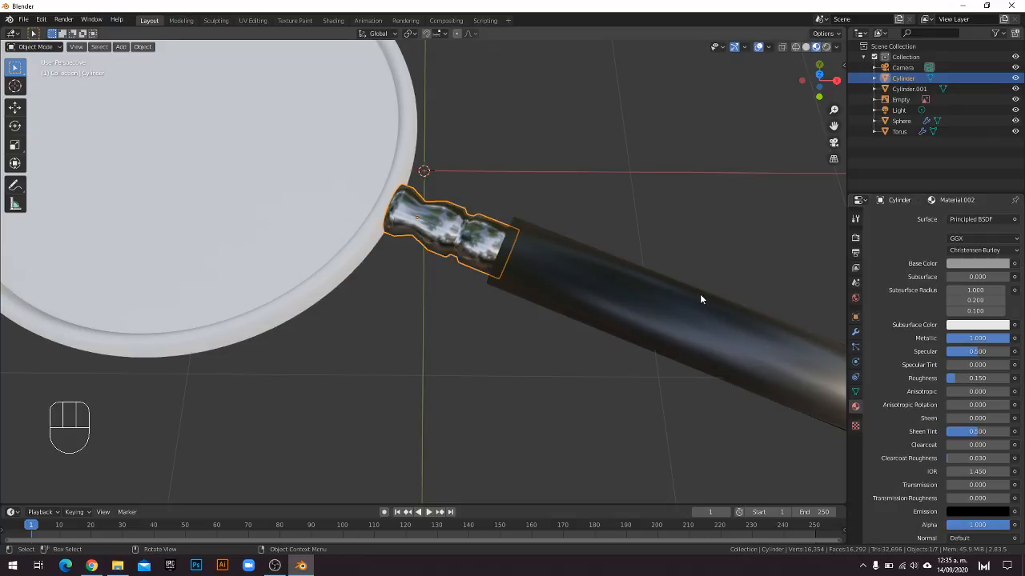
middle_click_drag(700, 294, 510, 283)
left_click(567, 346)
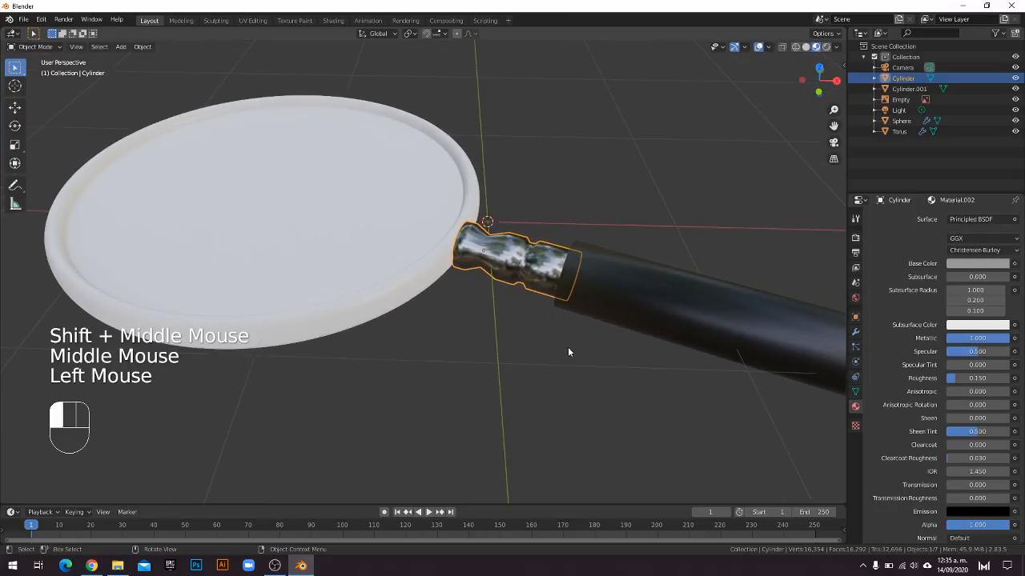
middle_click_drag(567, 347, 467, 307)
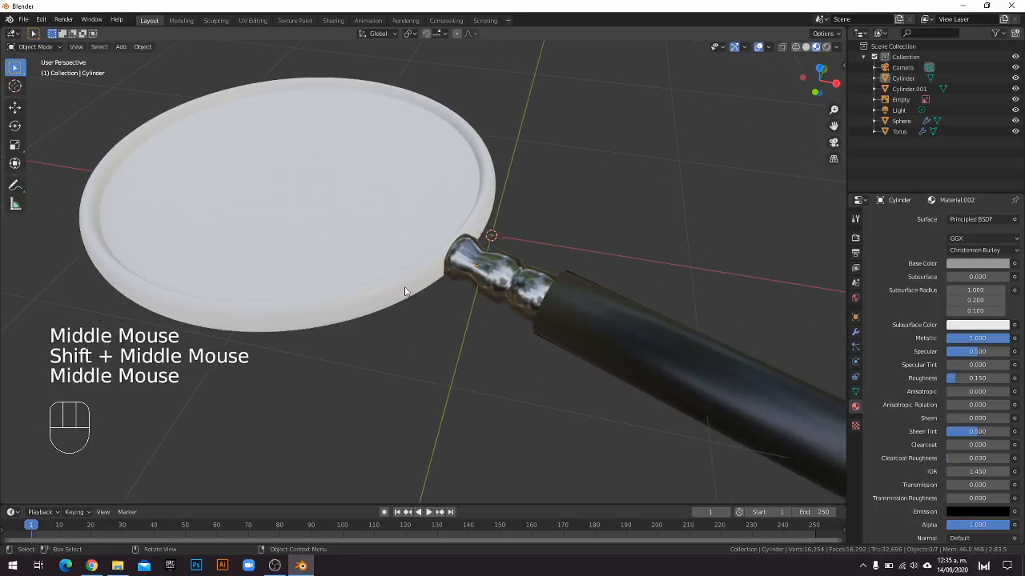
Assign the neck's existing metallic material, Material.002, to the lens frame.
left_click(443, 269)
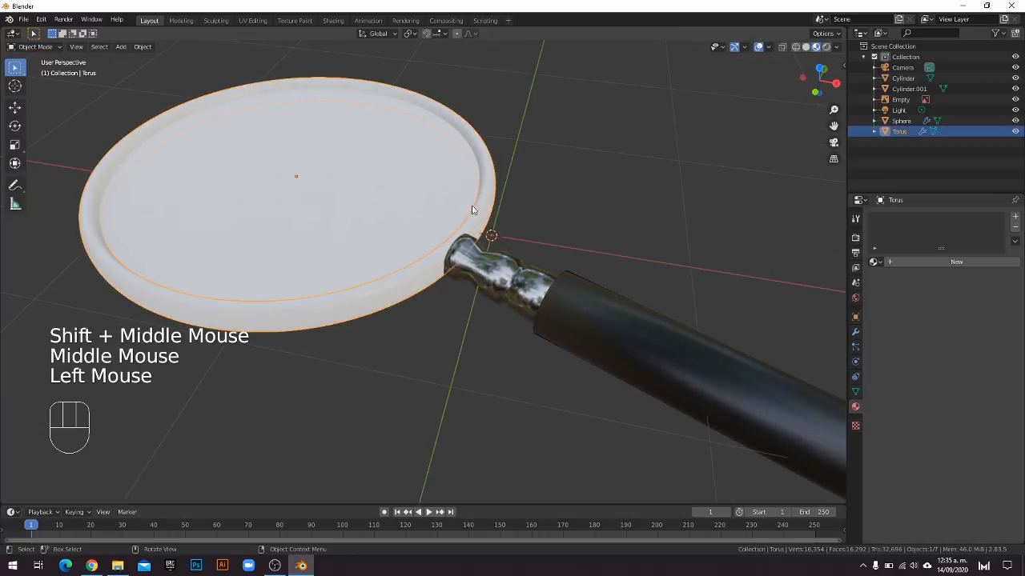
left_click(430, 335)
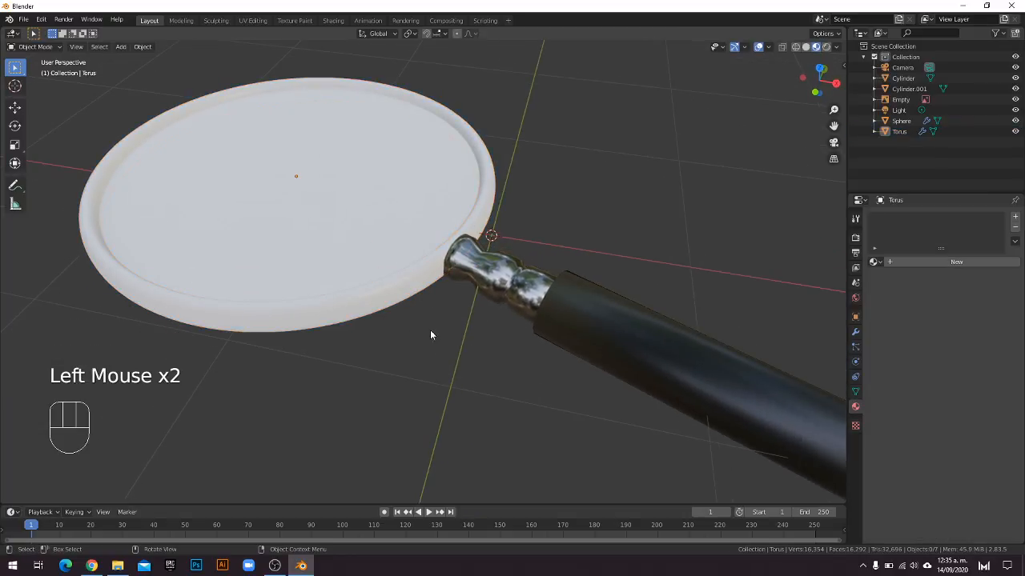
left_click(403, 312)
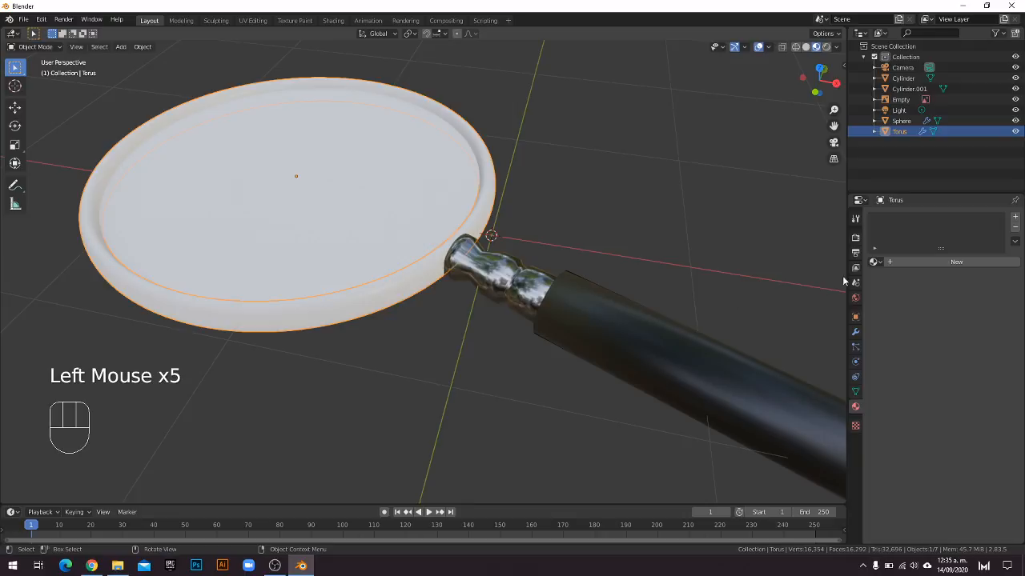
left_click(875, 262)
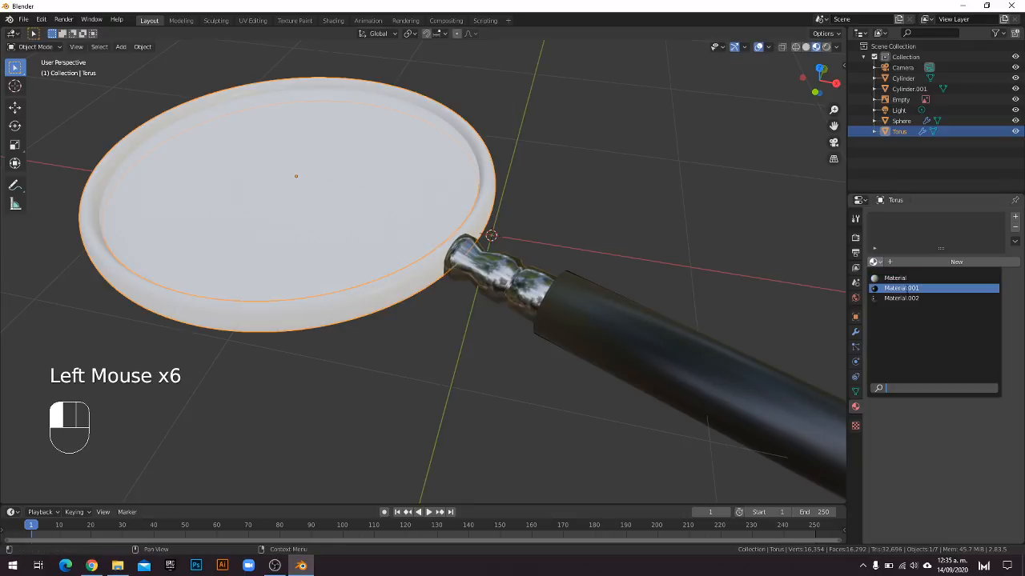
left_click(900, 299)
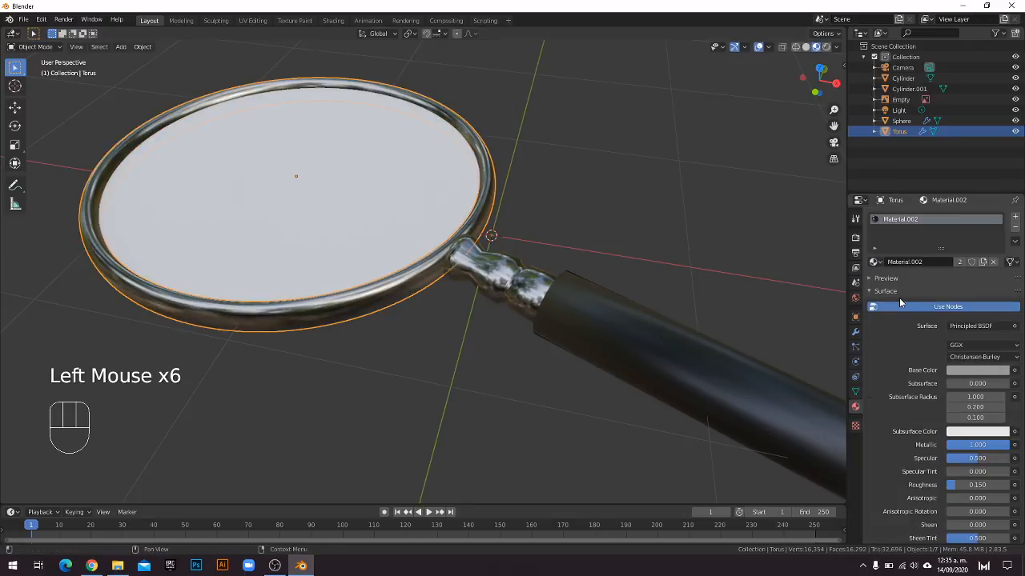
Examine the metallic frame and neck together with the black handle from different angles and distances.
middle_click_drag(579, 215, 513, 202)
scroll(410, 246, "down", 1)
left_click(479, 368)
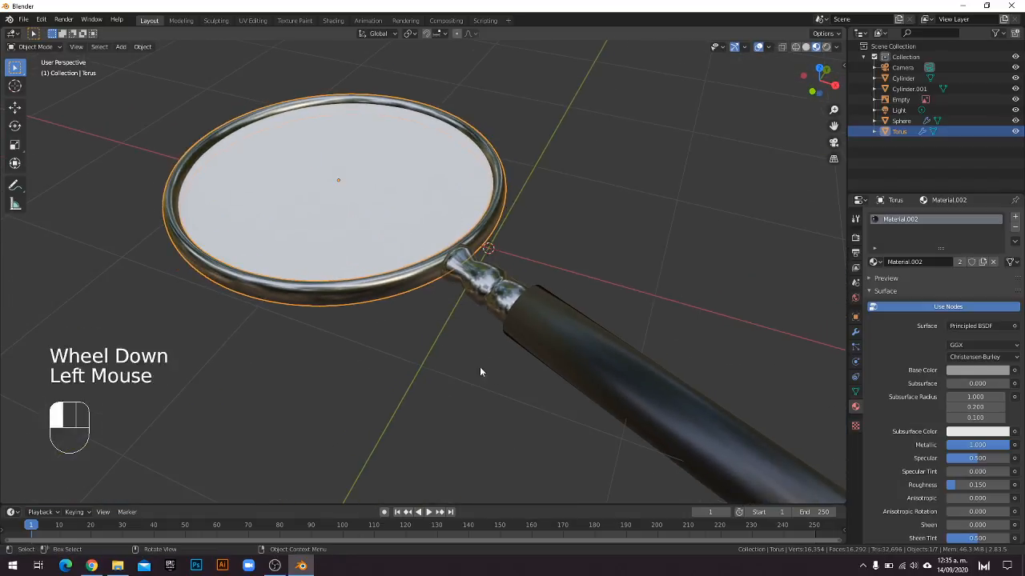
middle_click_drag(422, 304, 442, 315)
scroll(448, 338, "down", 5)
scroll(441, 315, "up", 5)
left_click(463, 292)
left_click(478, 278)
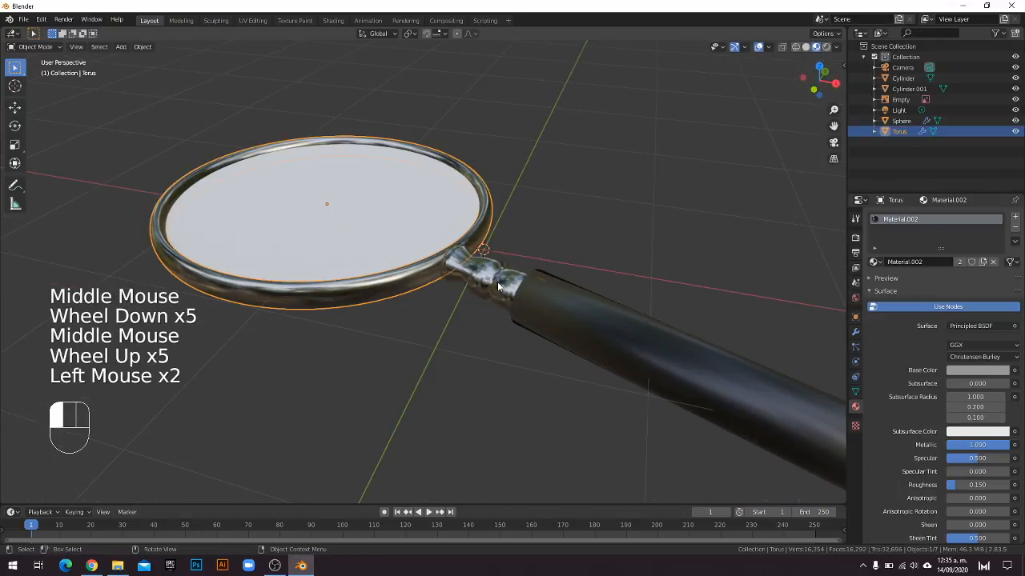
left_click(505, 344)
middle_click_drag(455, 343, 391, 246)
Add a new material to the lens and name it Glass.
left_click(392, 246)
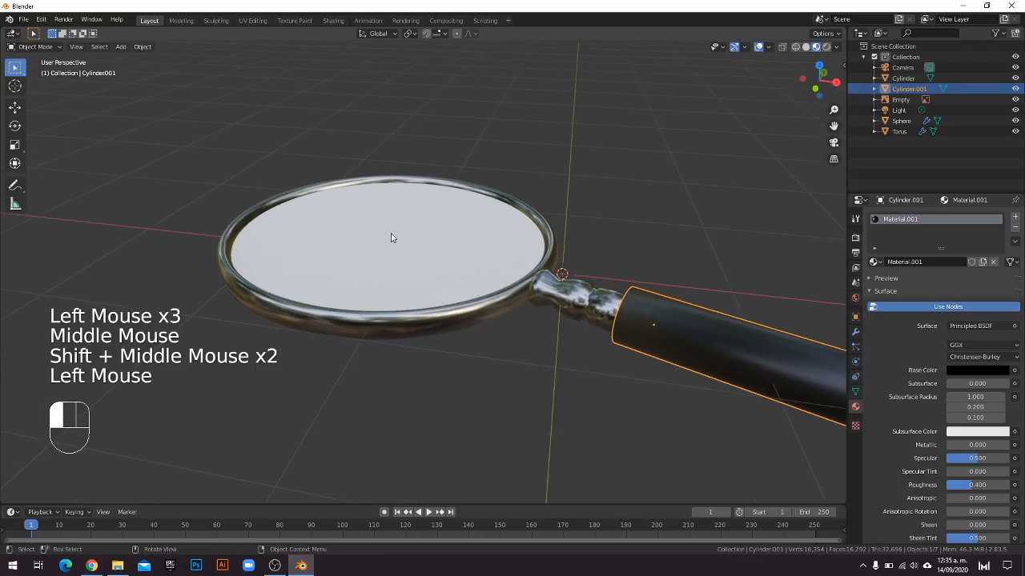
mouse_move(562, 271)
middle_mouse_down()
mouse_move(579, 259)
mouse_move(562, 265)
middle_mouse_up()
left_click(956, 262)
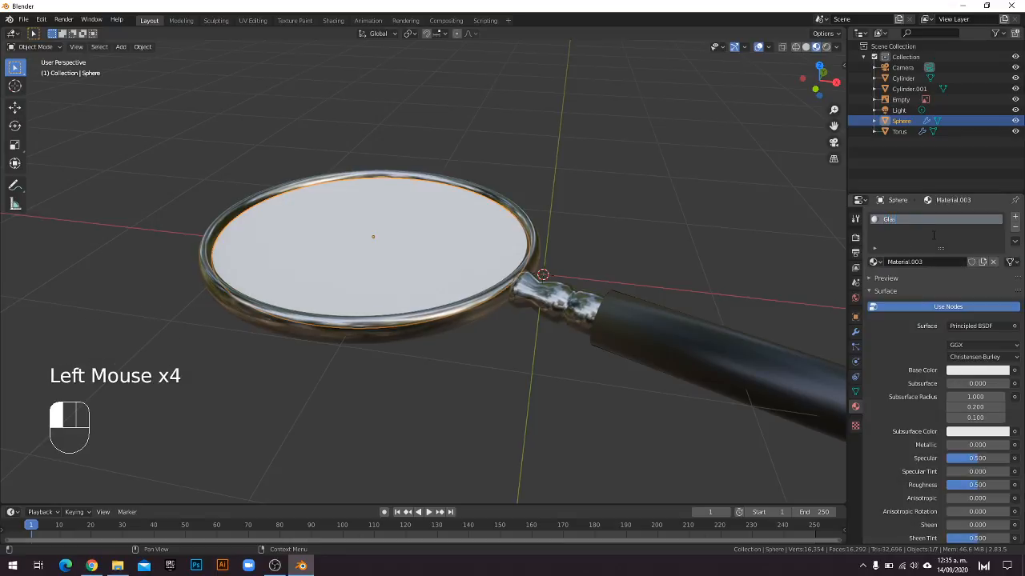
type("Glass")
Rename the metallic material shared by the neck and the lens frame as Metal.
left_click(566, 297)
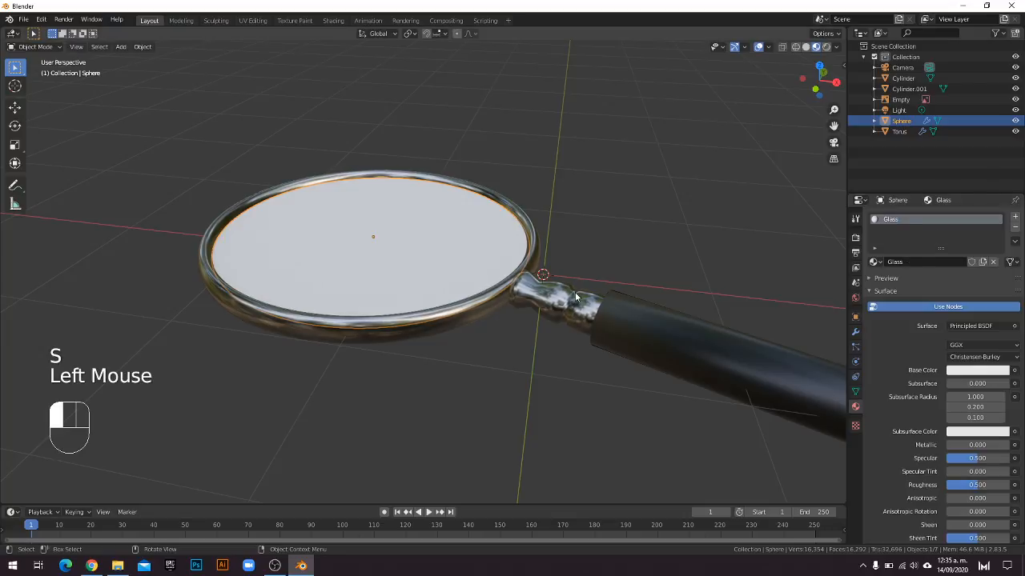
double_click(914, 220)
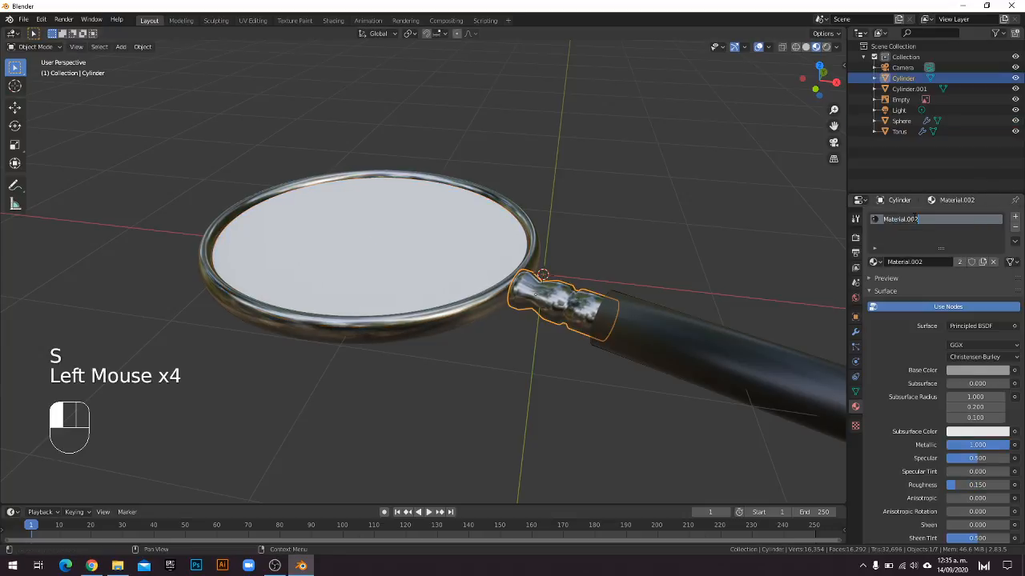
key("shift")
type("Metal")
key("Return")
left_click(451, 310)
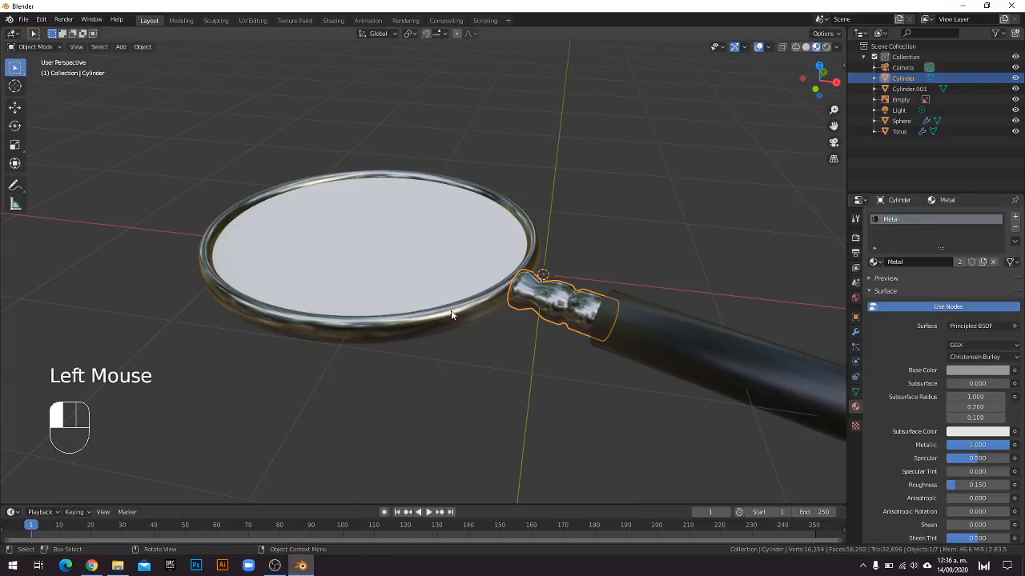
Rename the handle's material as Black Plastic, and select the lens.
left_click(559, 312)
left_click(560, 311)
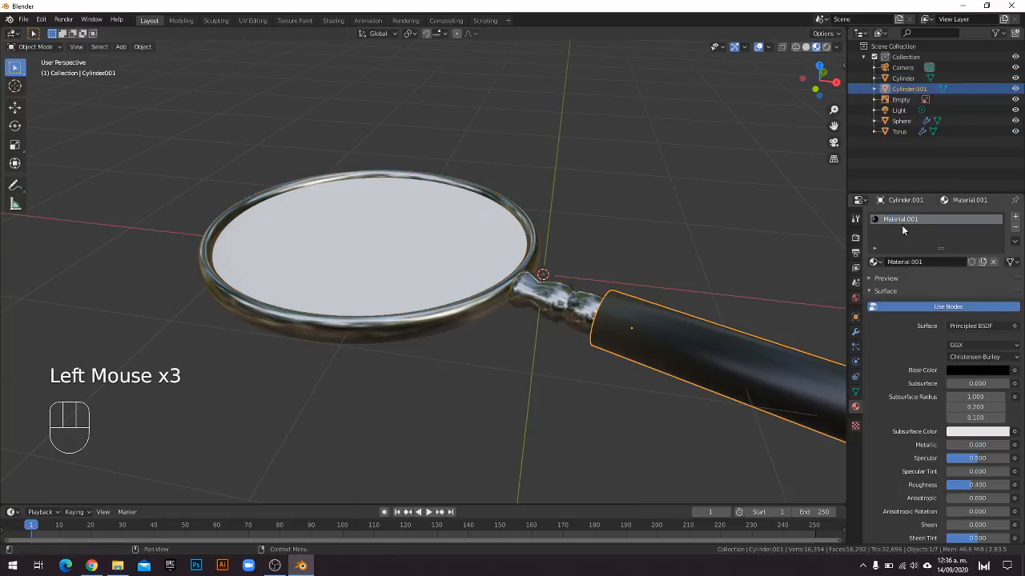
double_click(909, 219)
type("Black Plastic")
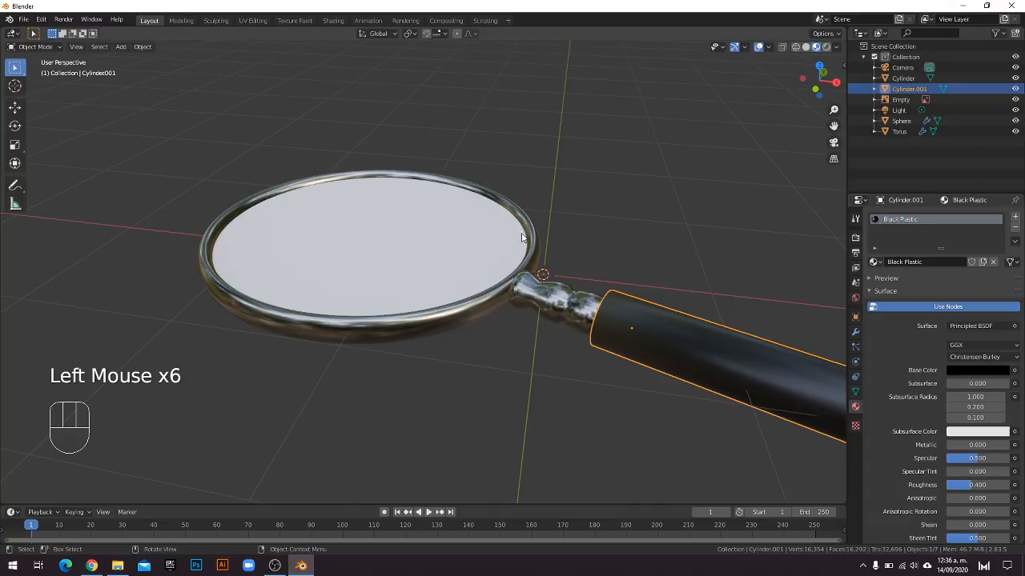
left_click(439, 273)
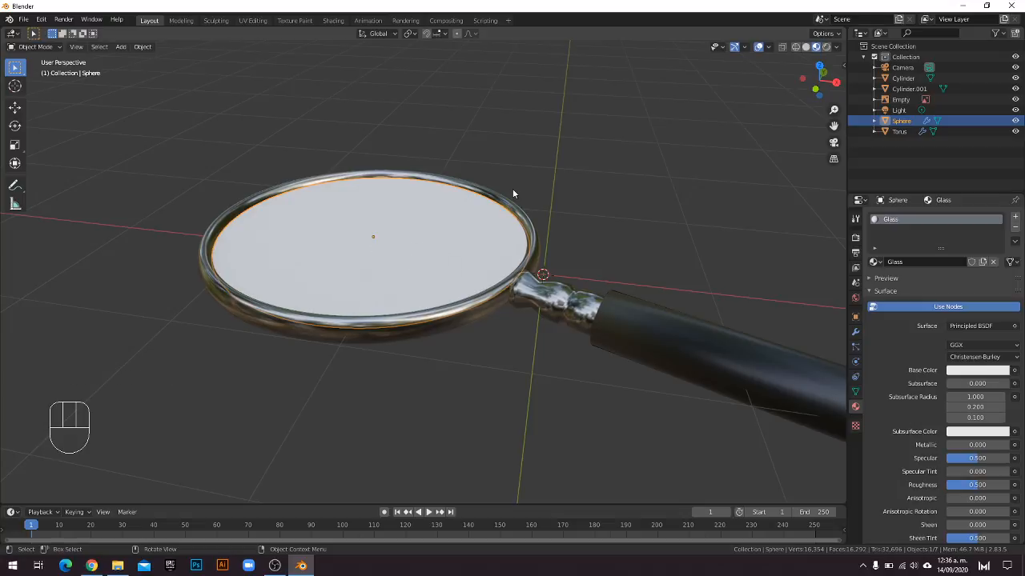
Set the roughness of the lens's Glass material to 0.
scroll(954, 353, "down", 2)
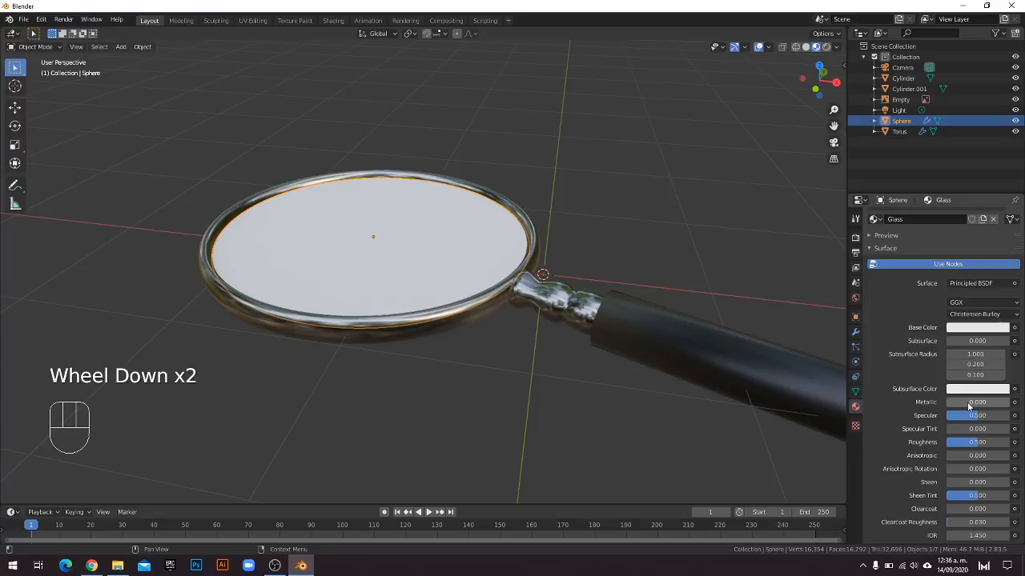
scroll(970, 404, "down", 2)
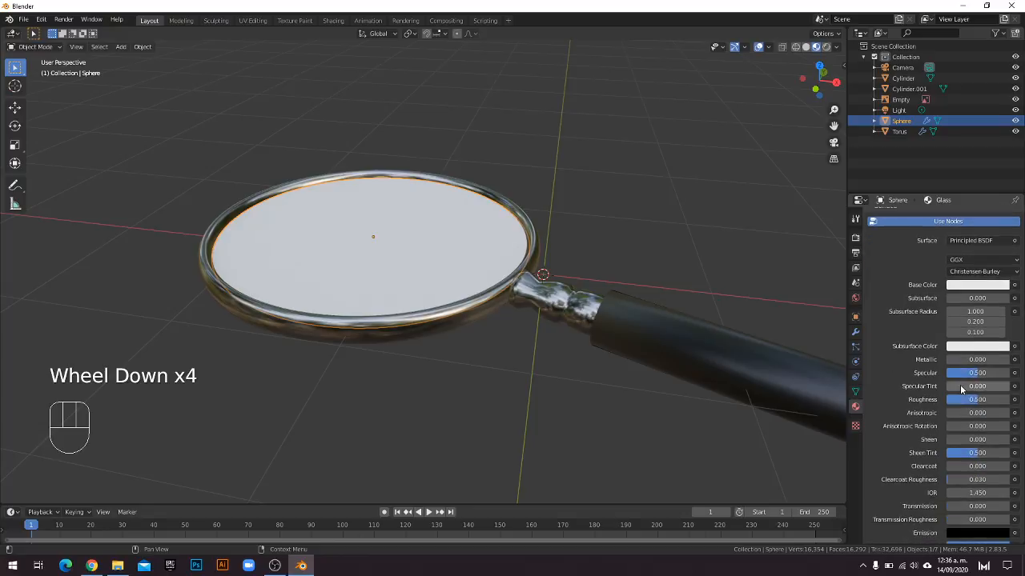
scroll(957, 391, "down", 1)
scroll(917, 397, "down", 2)
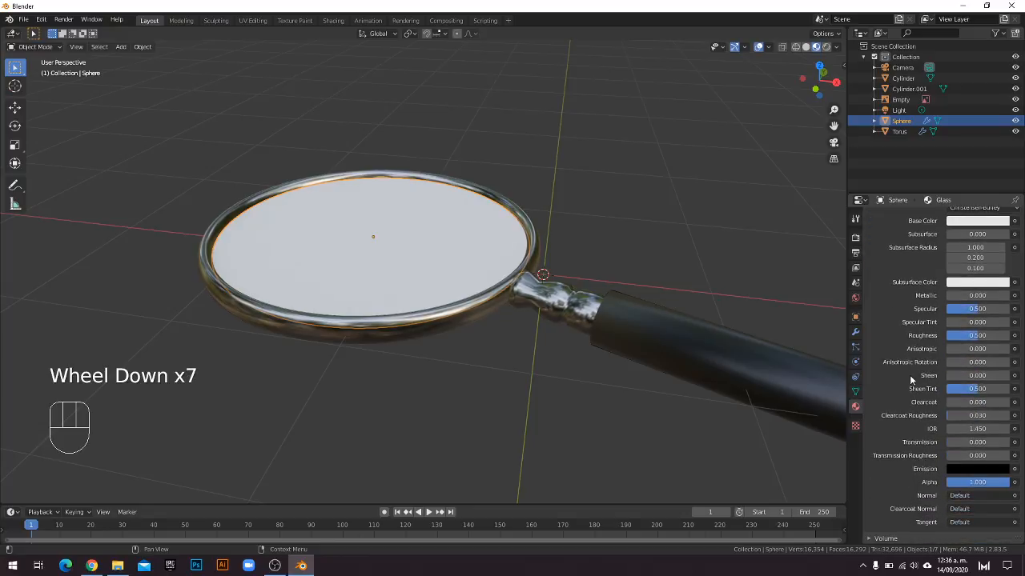
left_click(977, 336)
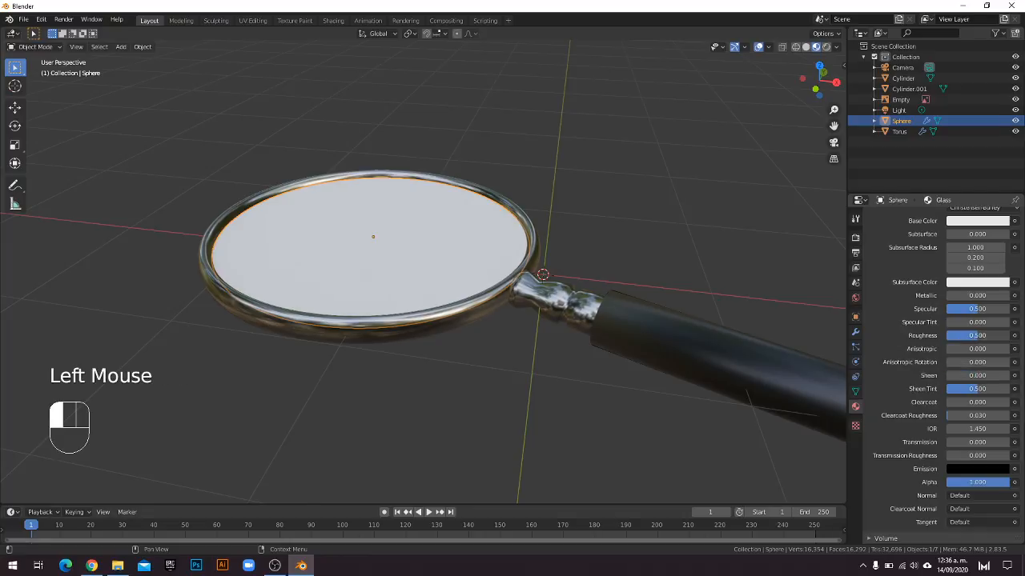
left_click_drag(978, 336, 953, 336)
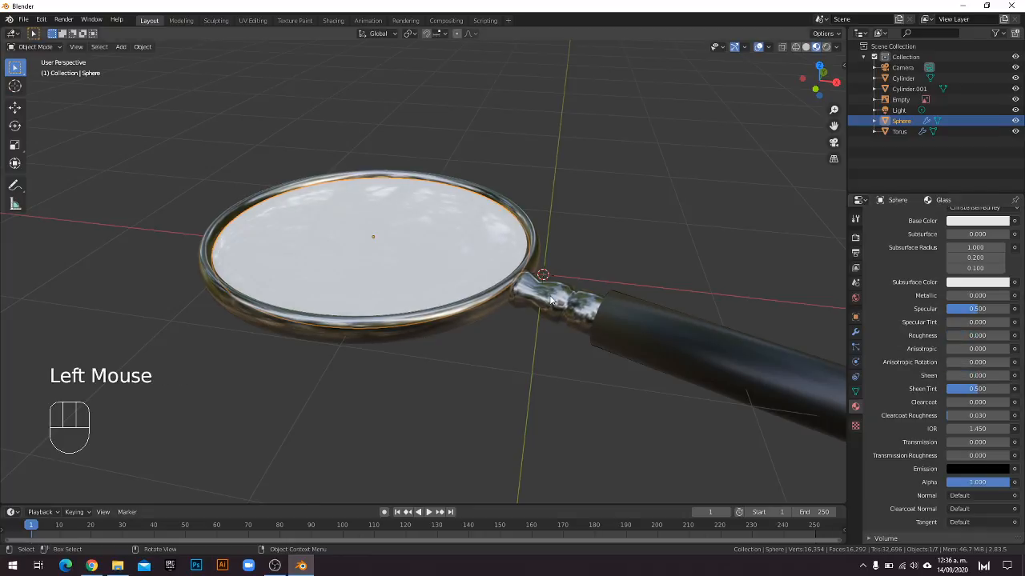
mouse_move(657, 238)
middle_mouse_down()
mouse_move(631, 263)
mouse_move(675, 233)
mouse_move(660, 233)
middle_mouse_up()
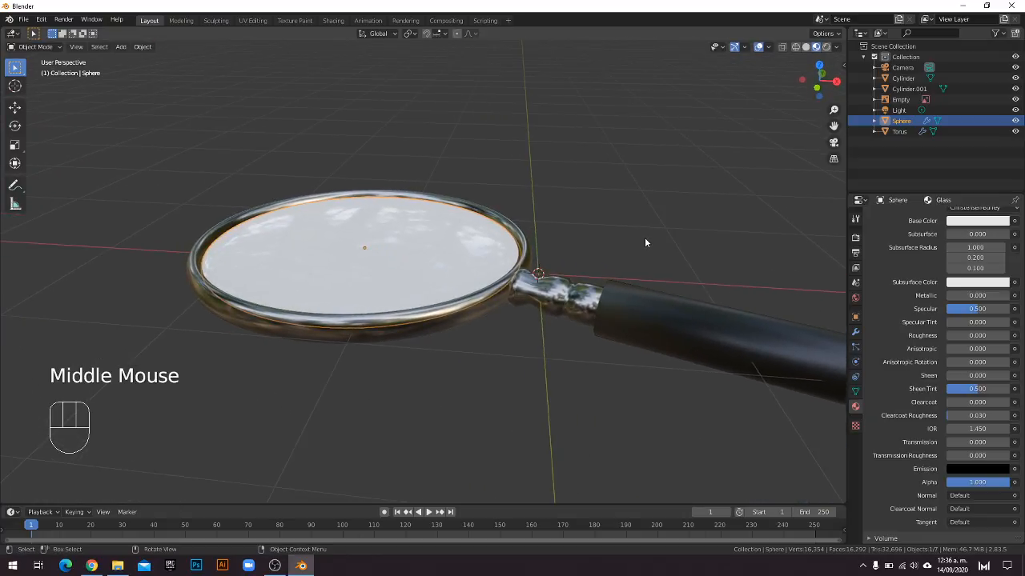
middle_click_drag(439, 273, 550, 253)
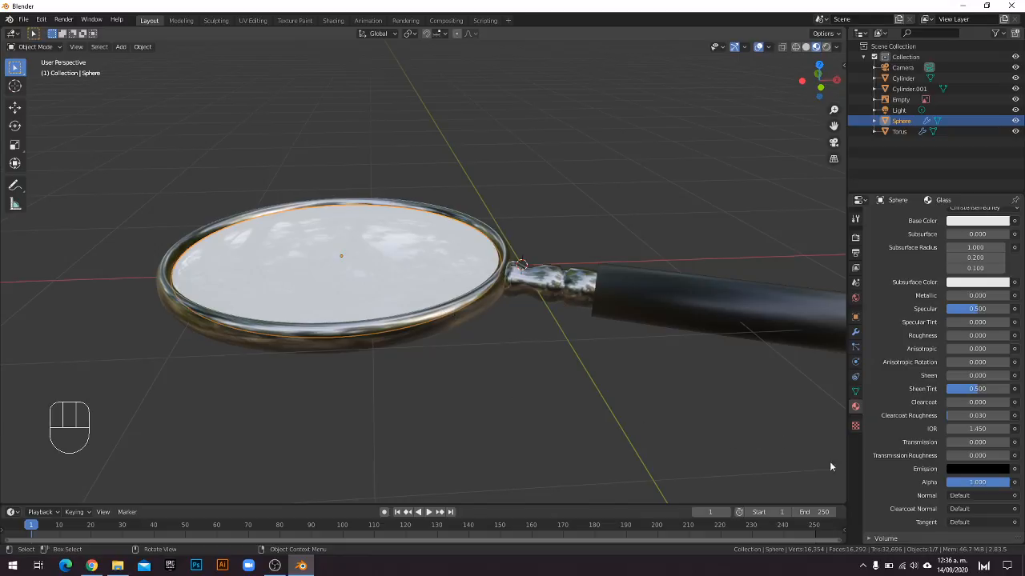
Set the transmission of the lens's Glass material to 1.000.
middle_click_drag(585, 322, 651, 391)
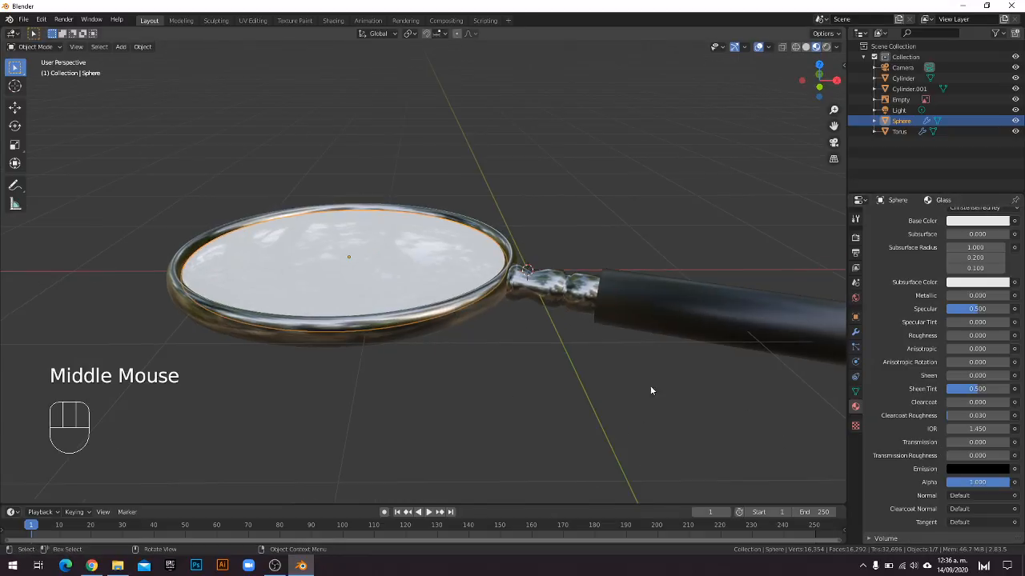
left_click(960, 442)
left_click_drag(959, 442, 1011, 441)
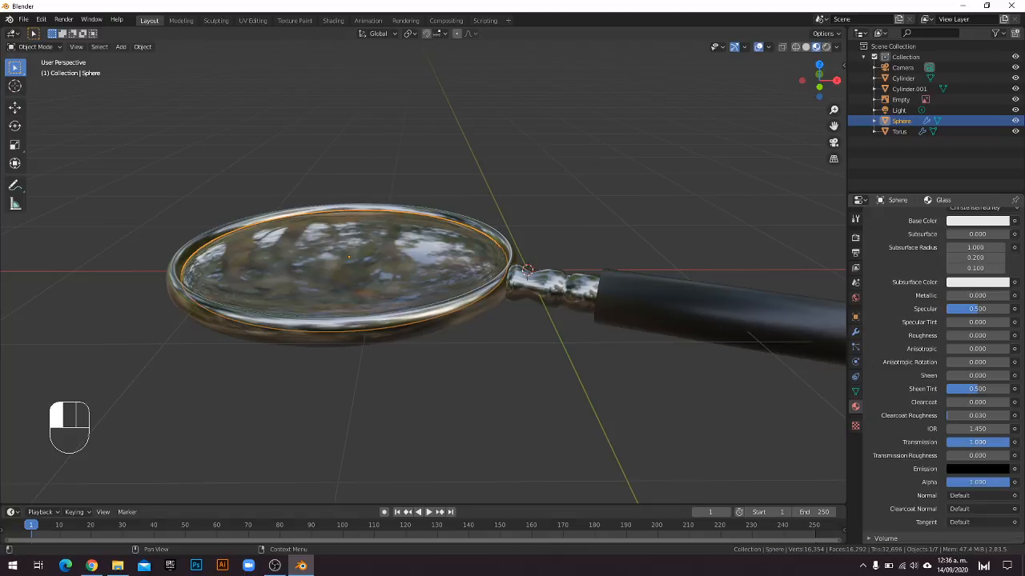
middle_click_drag(604, 289, 350, 259)
scroll(526, 238, "down", 2)
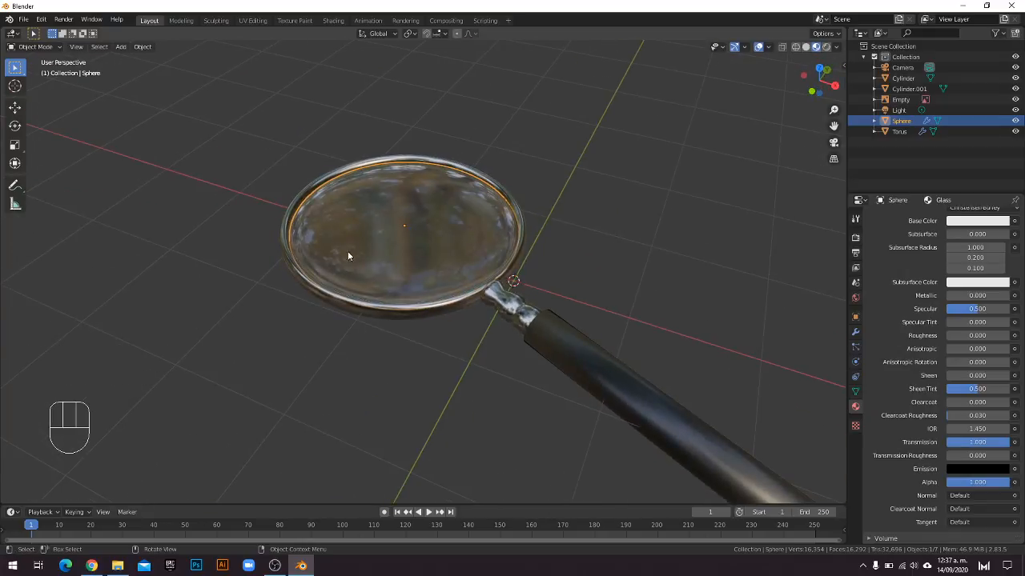
scroll(363, 277, "up", 1)
scroll(394, 305, "down", 1)
Select the handle and apply flat shading to it.
middle_click_drag(474, 263, 465, 171, "shift")
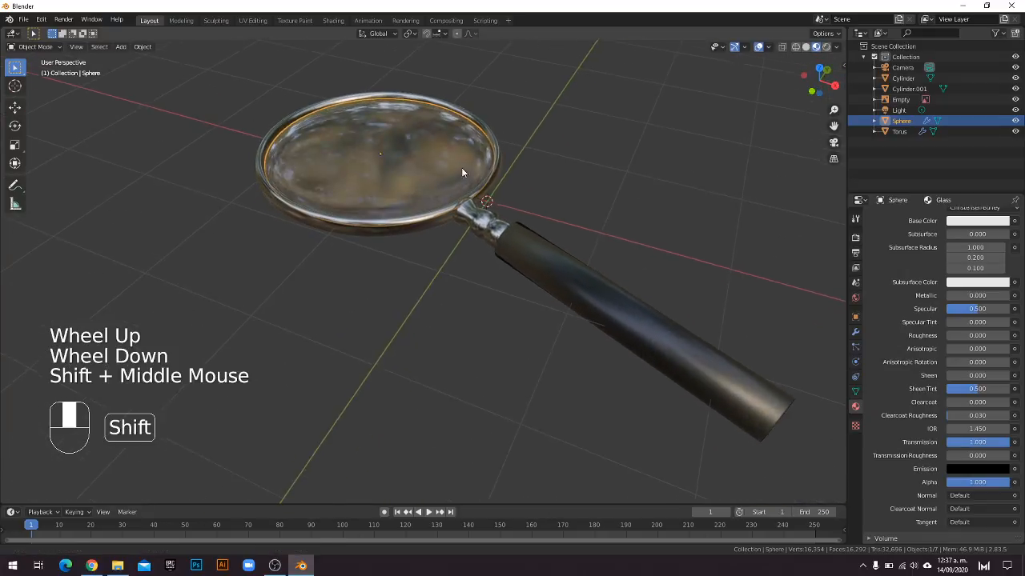
middle_click(589, 282)
left_click(580, 267)
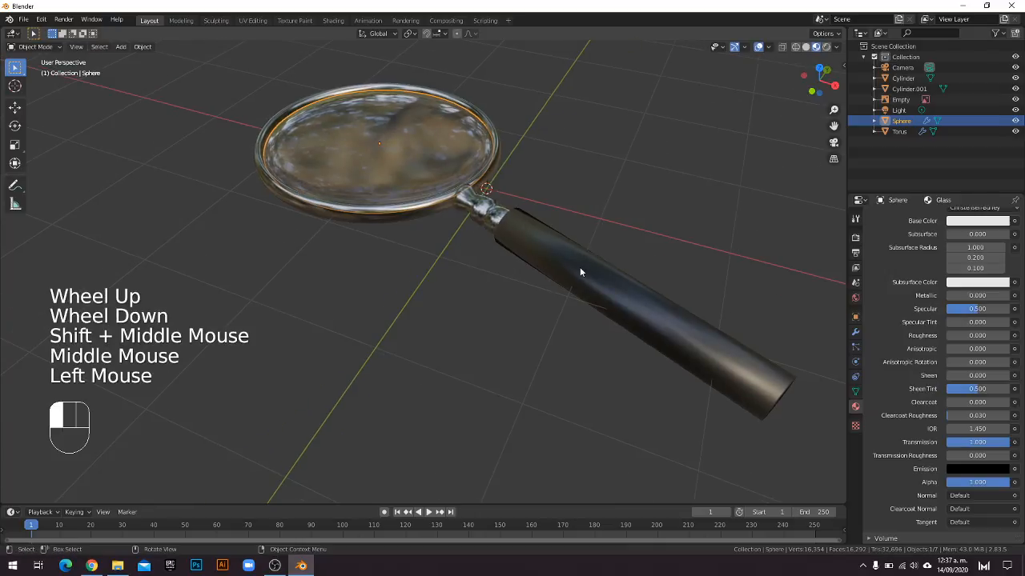
right_click(580, 266)
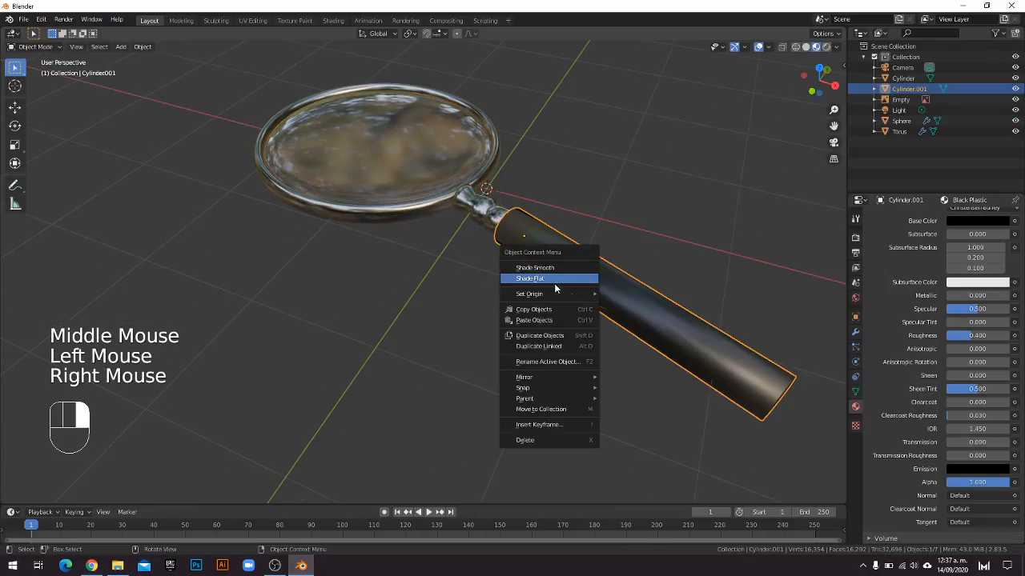
left_click(554, 280)
middle_click_drag(554, 345, 629, 303)
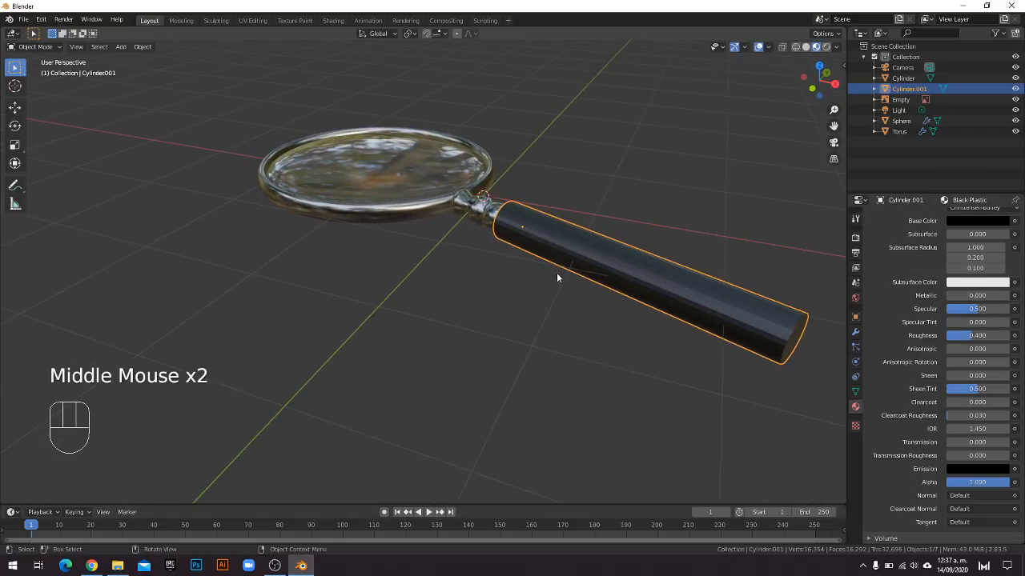
mouse_move(556, 277)
middle_mouse_down()
mouse_move(585, 269)
mouse_move(613, 288)
mouse_move(622, 279)
mouse_move(595, 300)
mouse_move(472, 277)
mouse_move(533, 269)
mouse_move(564, 280)
middle_mouse_up()
Switch the handle back to smooth shading for comparison and deselect it.
right_click(595, 256)
left_click(552, 247)
right_click(623, 279)
left_click(517, 284)
right_click(551, 323)
left_click(543, 336)
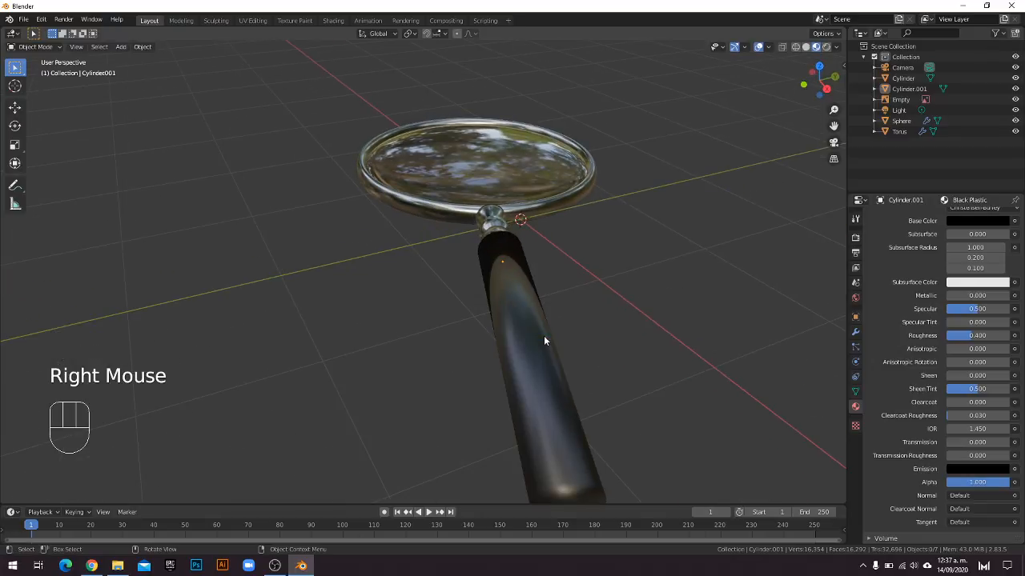
Select the black handle again and change its shading to Shade Flat.
right_click(525, 335)
left_click(527, 312)
right_click(519, 315)
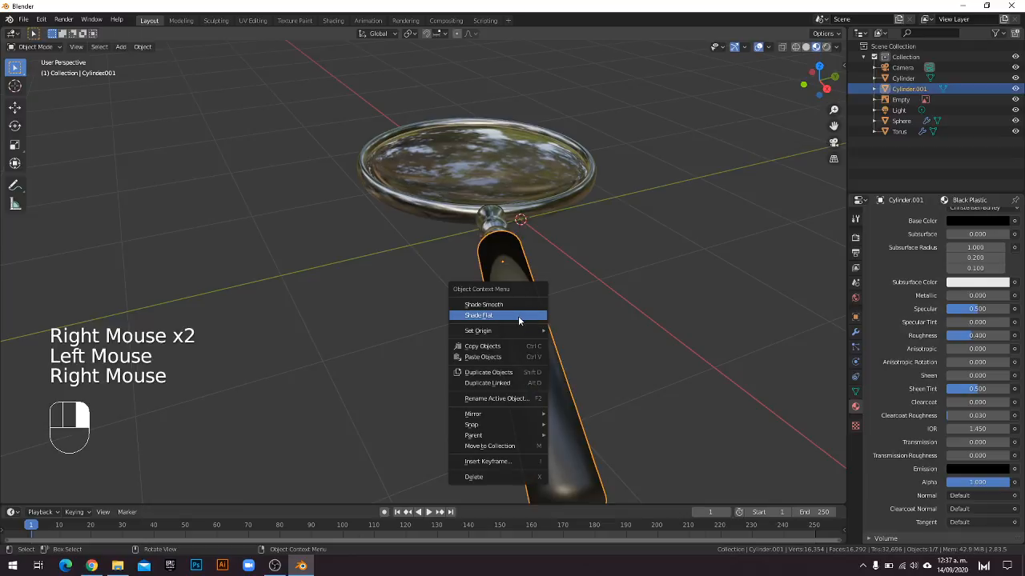
left_click(519, 318)
middle_click_drag(689, 522, 597, 528)
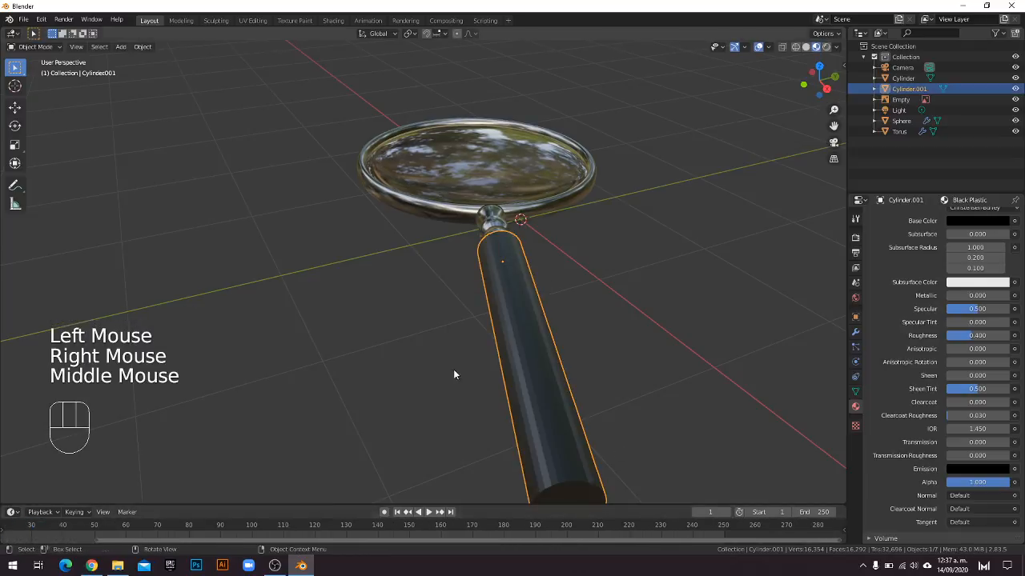
middle_click_drag(453, 374, 542, 393)
Examine the faceted surface of the flat-shaded handle from several angles, and leave nothing selected.
key("a")
key("a")
key("a")
mouse_move(568, 291)
middle_mouse_down()
mouse_move(545, 297)
mouse_move(571, 299)
middle_mouse_up()
scroll(546, 288, "down", 1)
scroll(548, 281, "up", 1)
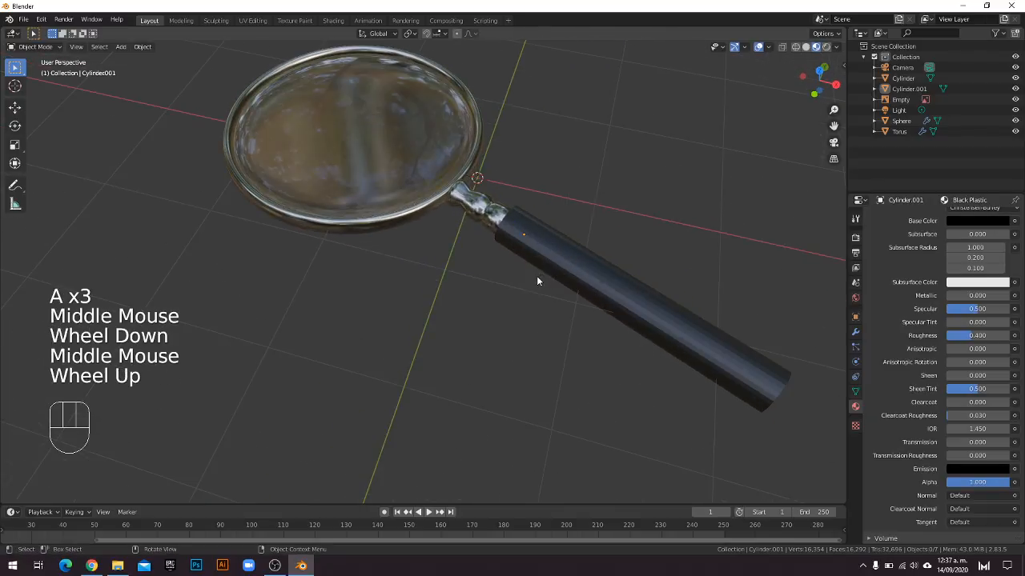
middle_click_drag(544, 268, 594, 318)
left_click(593, 344)
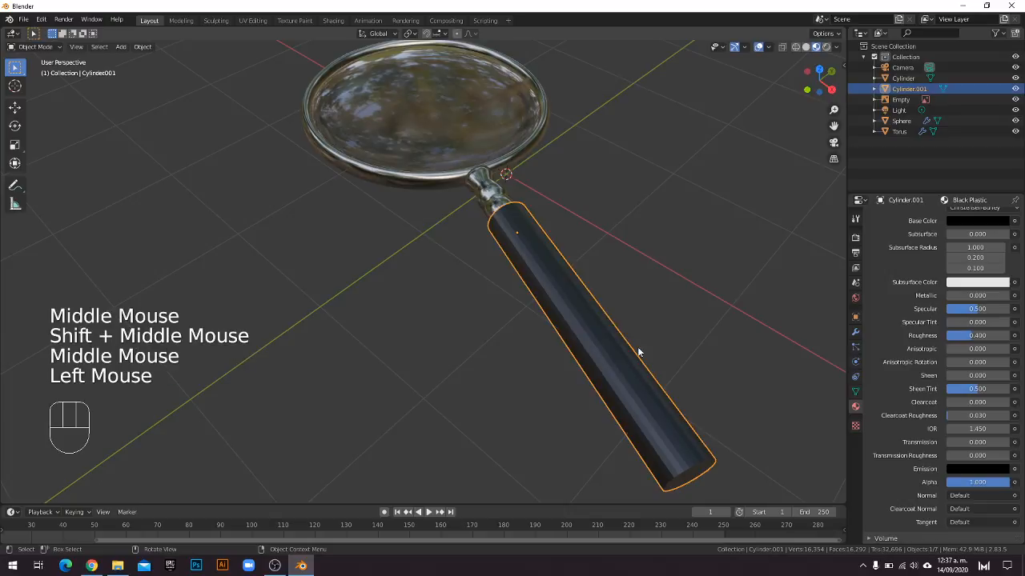
middle_click_drag(638, 350, 618, 297, "shift")
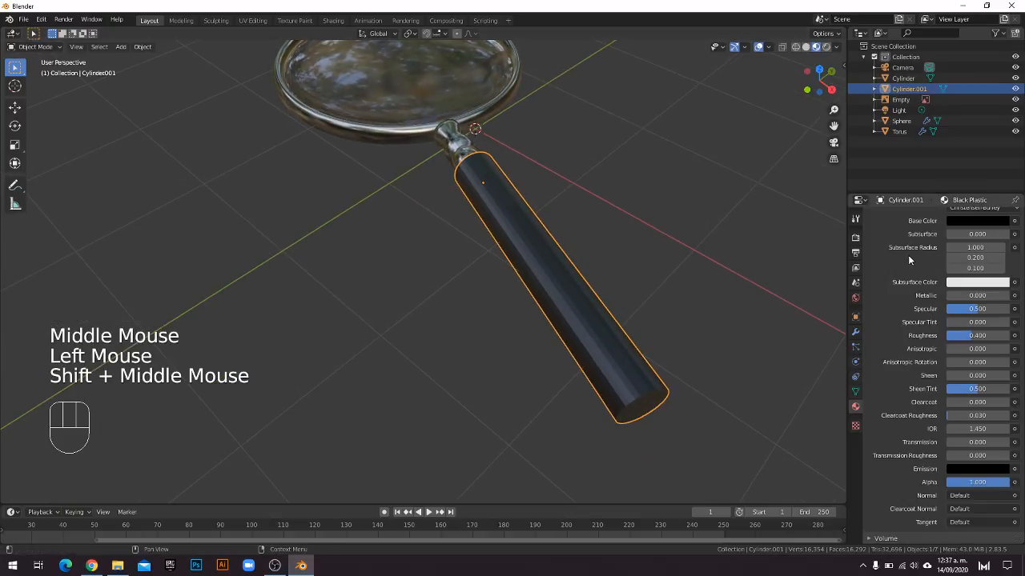
middle_click_drag(592, 213, 527, 307)
scroll(575, 222, "down", 4)
scroll(489, 233, "up", 3)
key("a")
key("a")
key("a")
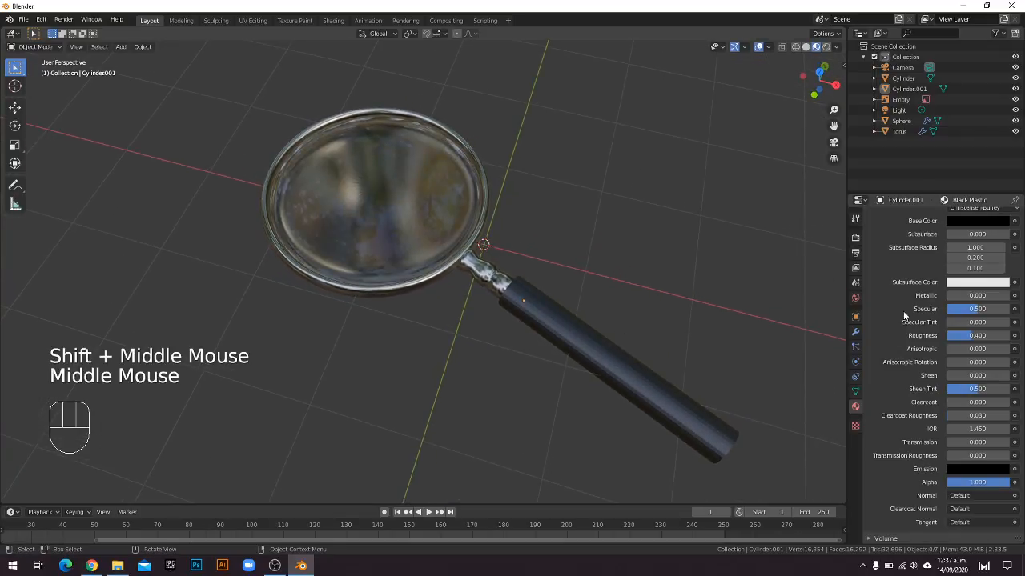
Examine the whole magnifying glass and its glass lens at different angles and distances.
scroll(911, 325, "up", 16)
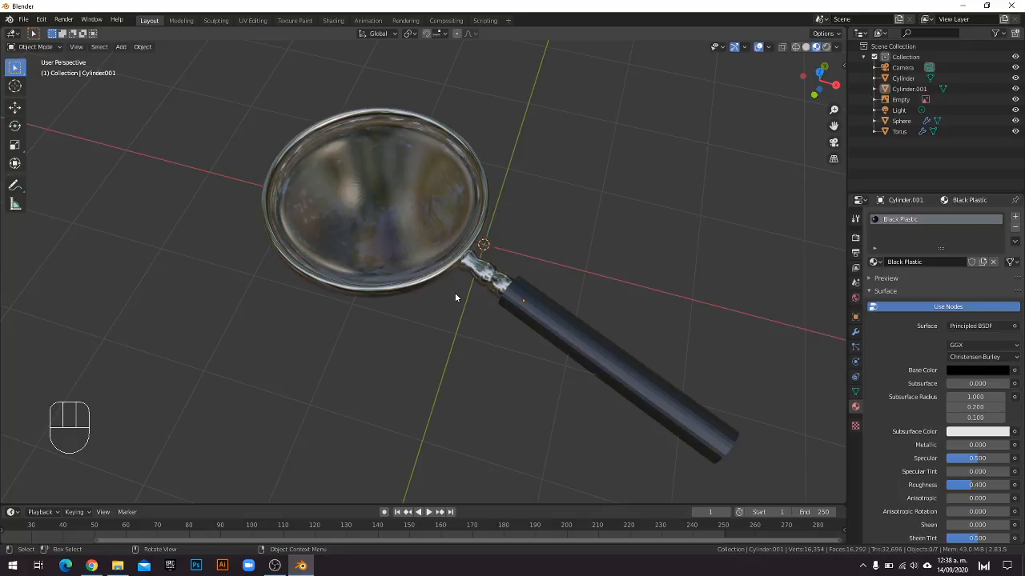
middle_click_drag(395, 286, 501, 224)
scroll(463, 307, "up", 3)
scroll(510, 254, "down", 2)
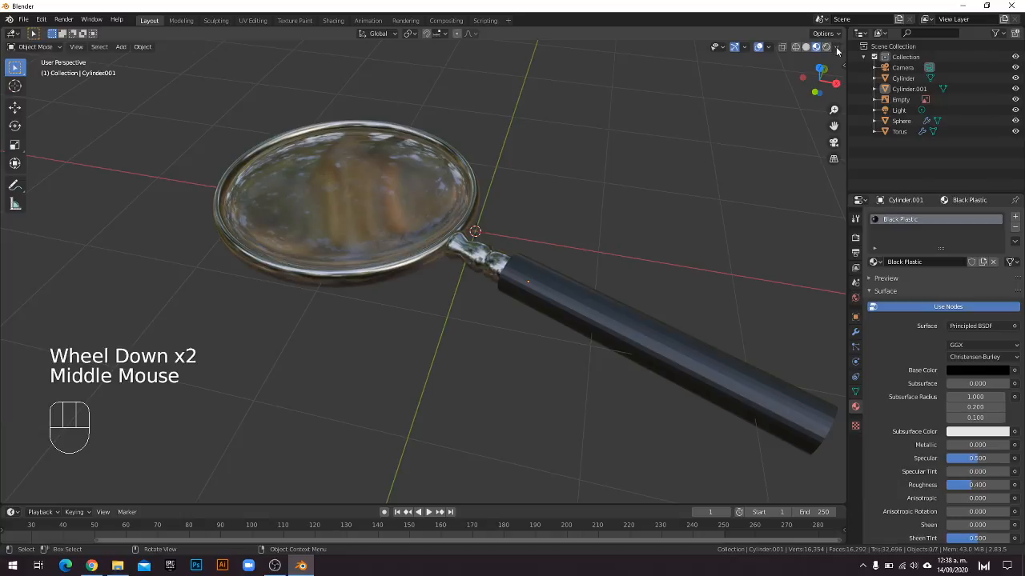
middle_click_drag(570, 152, 544, 217)
scroll(528, 225, "down", 5)
scroll(481, 238, "up", 1)
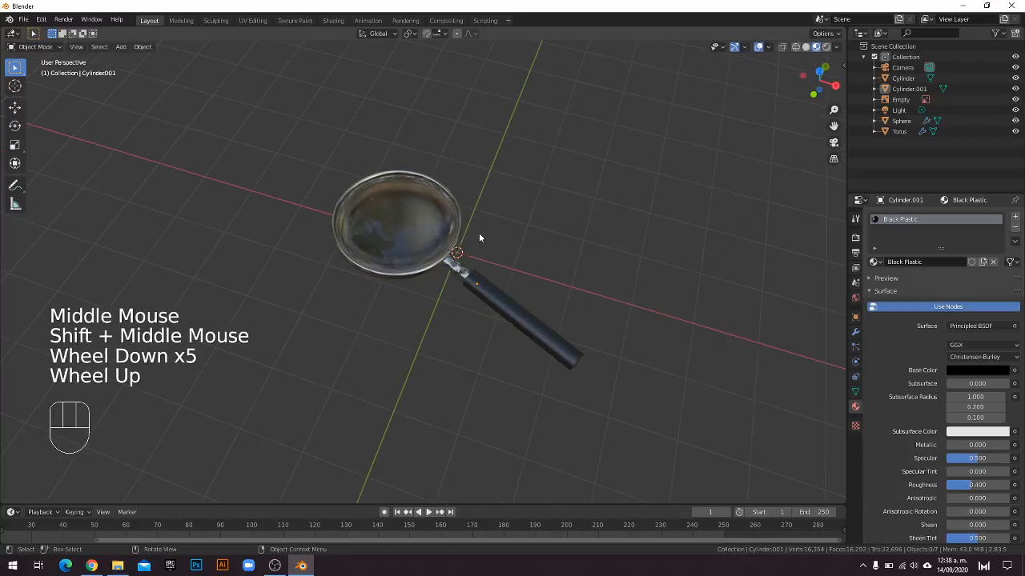
scroll(476, 244, "up", 3)
scroll(452, 280, "down", 2)
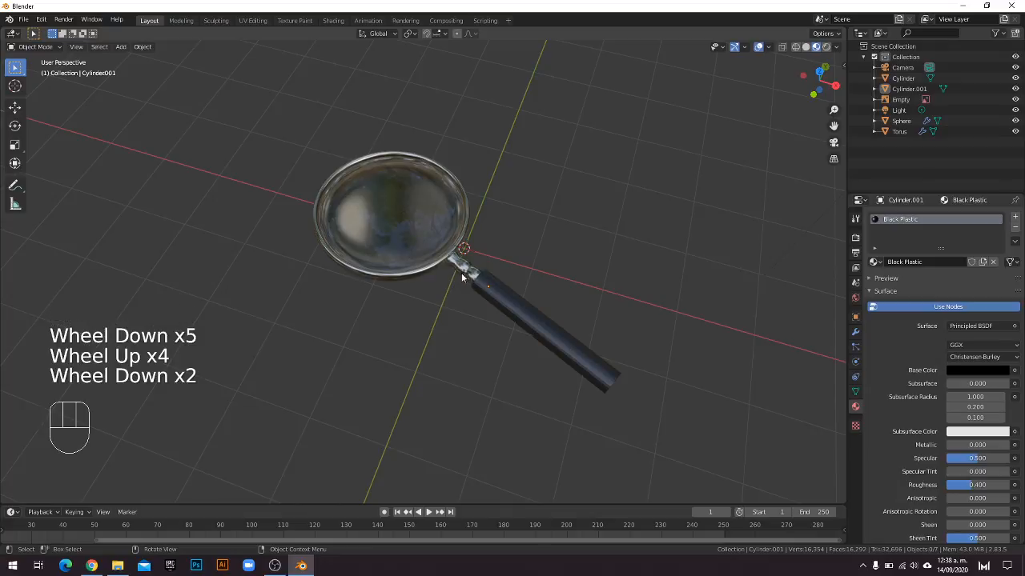
left_click(414, 216)
left_click(408, 220)
scroll(429, 273, "up", 2)
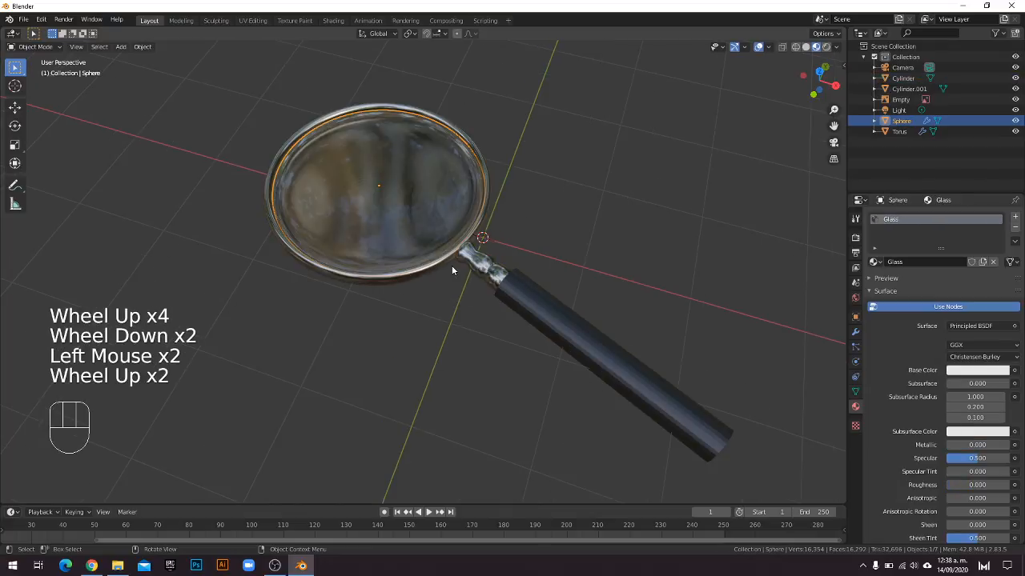
scroll(451, 270, "down", 1)
left_click(624, 204)
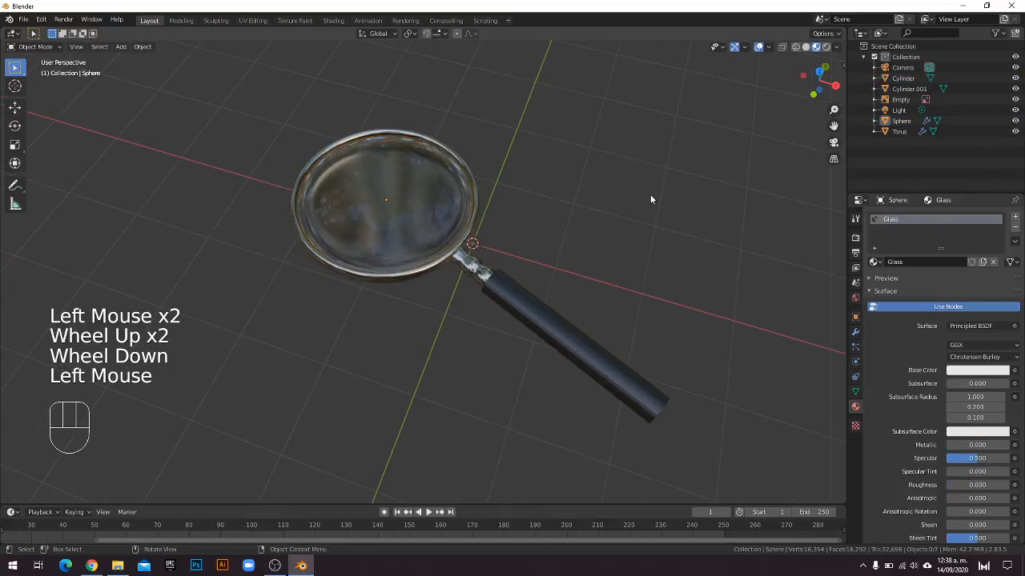
Compare the magnifying glass in wireframe, solid, material preview and rendered viewport shading, inspecting the rendered view closely.
left_click(837, 47)
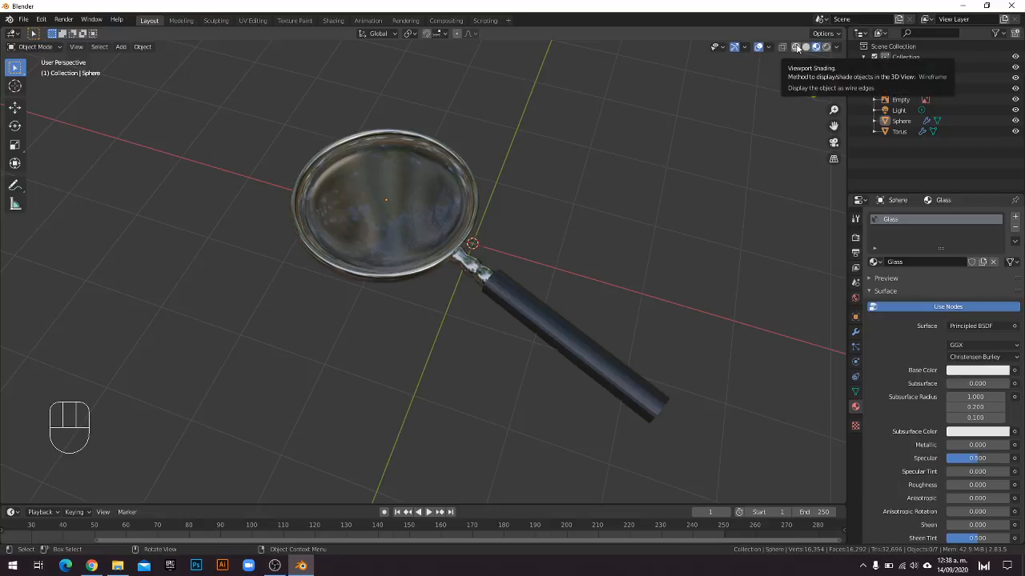
left_click(798, 48)
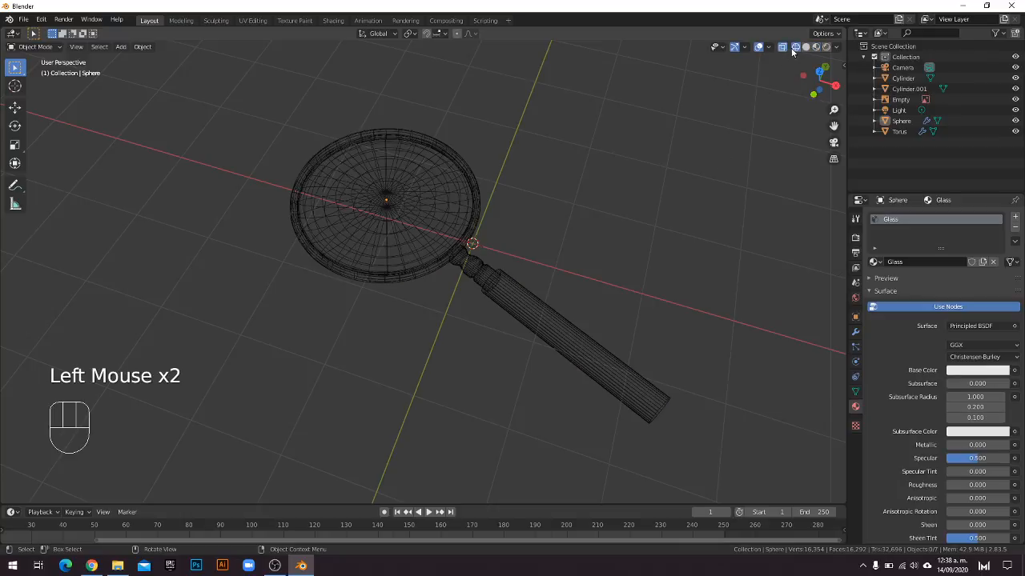
left_click(805, 47)
left_click(815, 47)
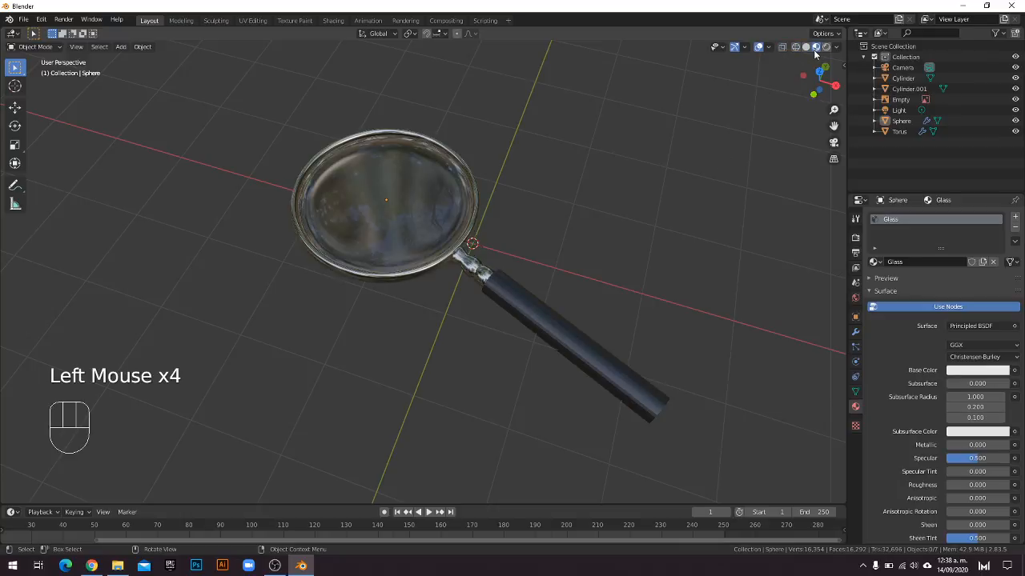
left_click(826, 48)
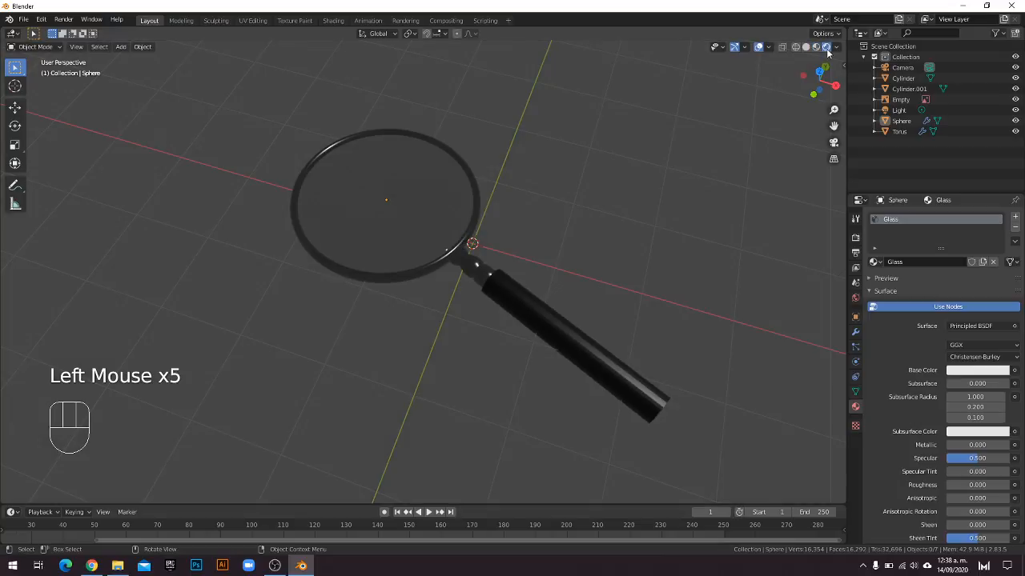
middle_click_drag(576, 153, 517, 210)
scroll(504, 215, "up", 3)
scroll(503, 211, "up", 1)
scroll(500, 204, "down", 1)
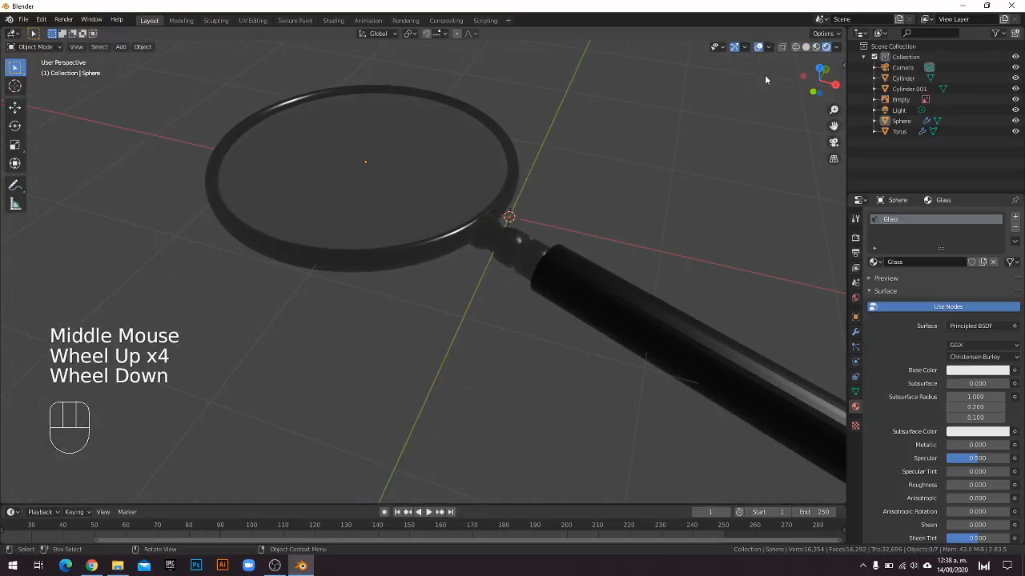
Switch the viewport to material preview shading and view the whole magnifying glass.
left_click(816, 47)
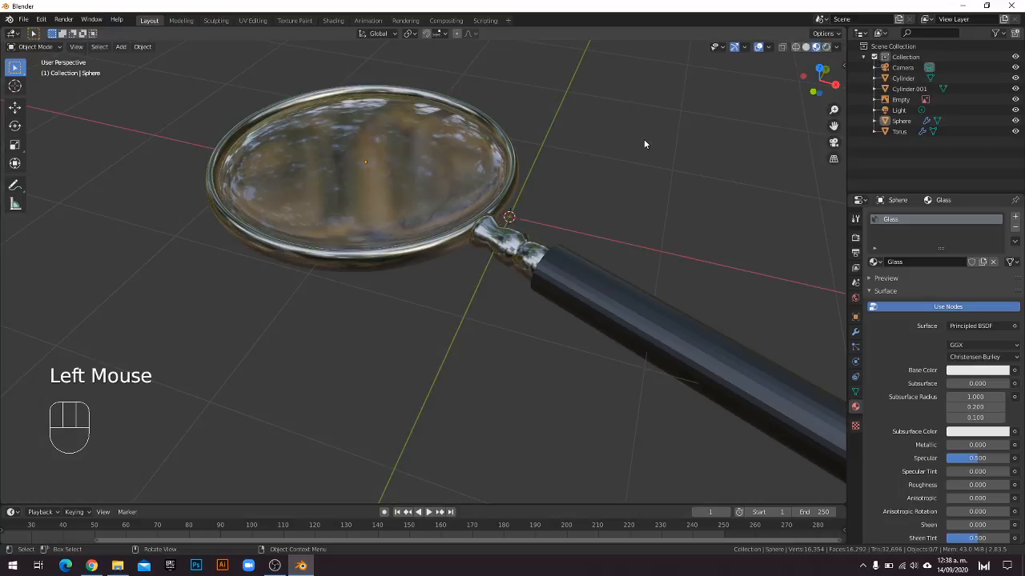
middle_click_drag(644, 144, 610, 180)
scroll(620, 169, "down", 2)
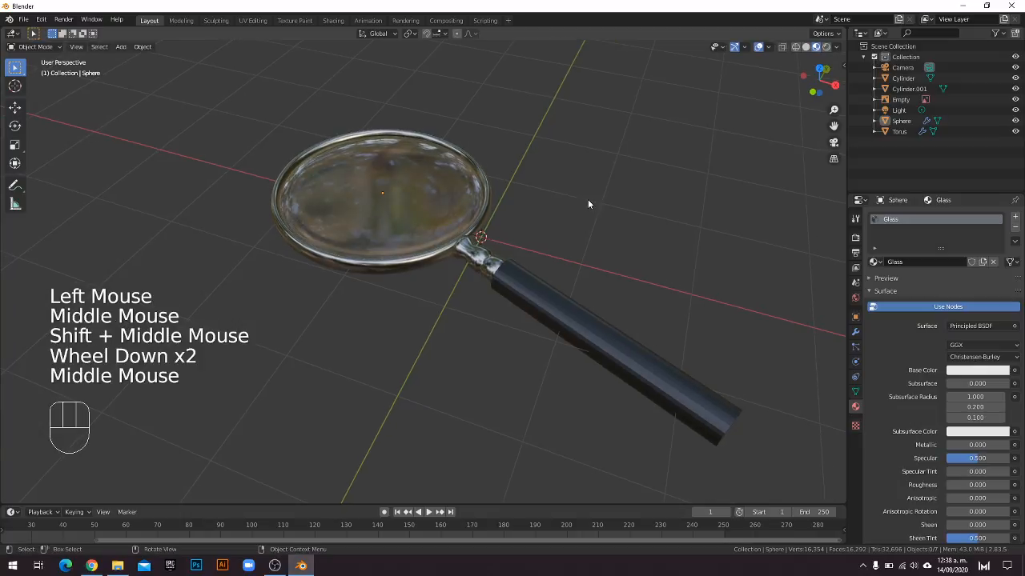
Try the city, warm courtyard and forest environments as the material preview lighting.
left_click(838, 48)
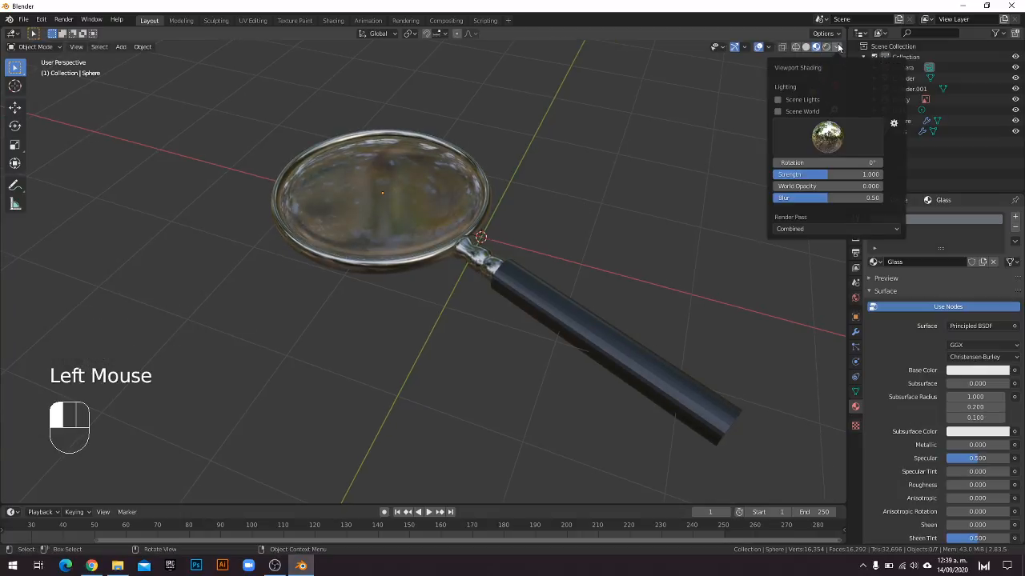
left_click(838, 142)
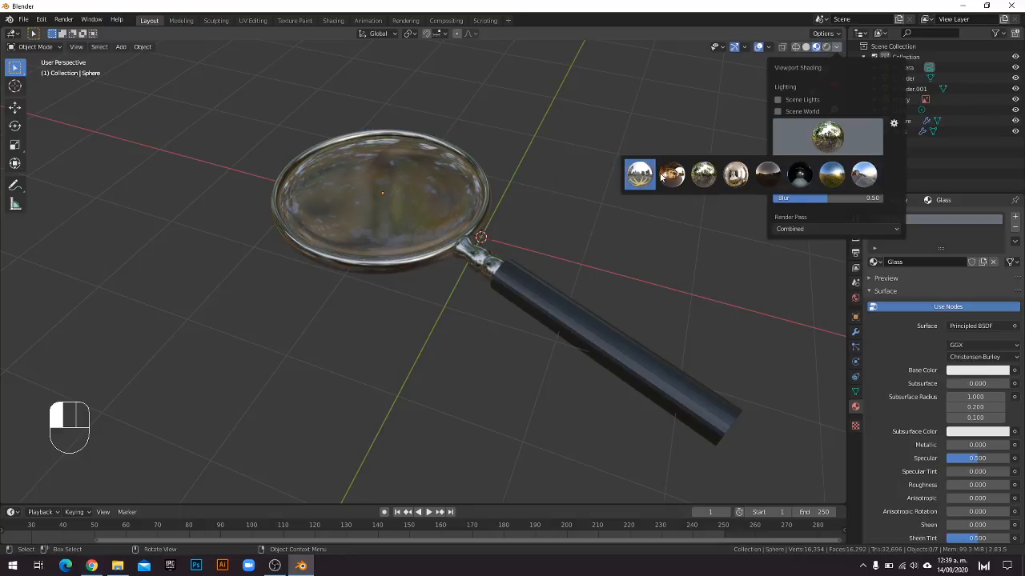
left_click(647, 182)
left_click(807, 153)
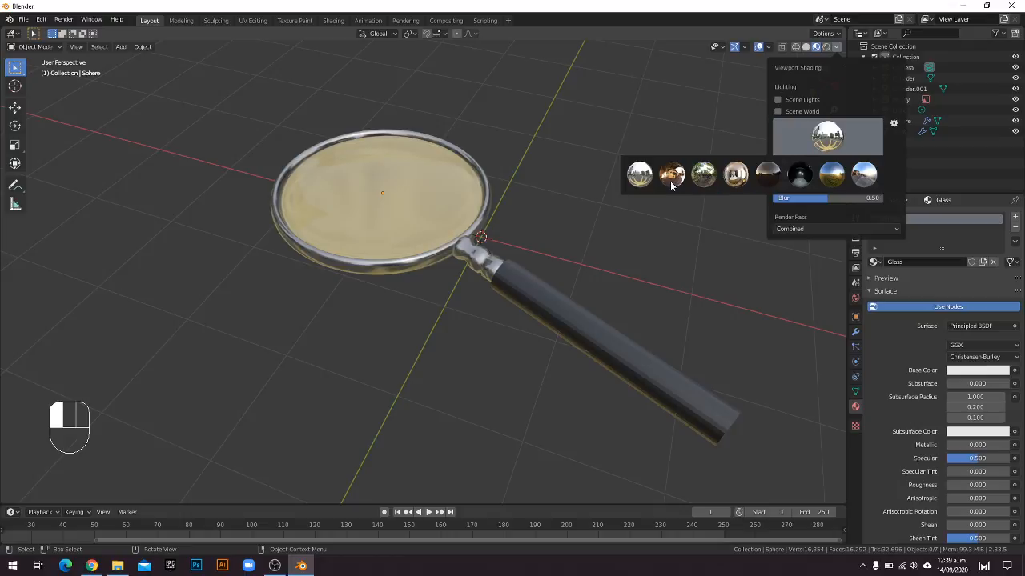
left_click(671, 178)
left_click(826, 136)
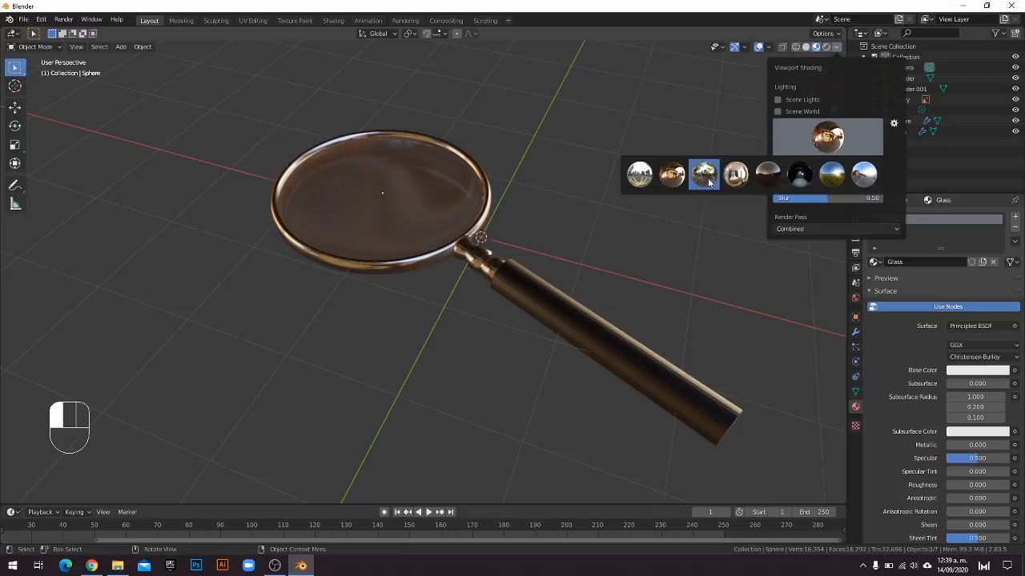
left_click(704, 177)
Try the interior and dark night environments as preview lighting, viewing the magnifying glass from a lower angle.
left_click(832, 137)
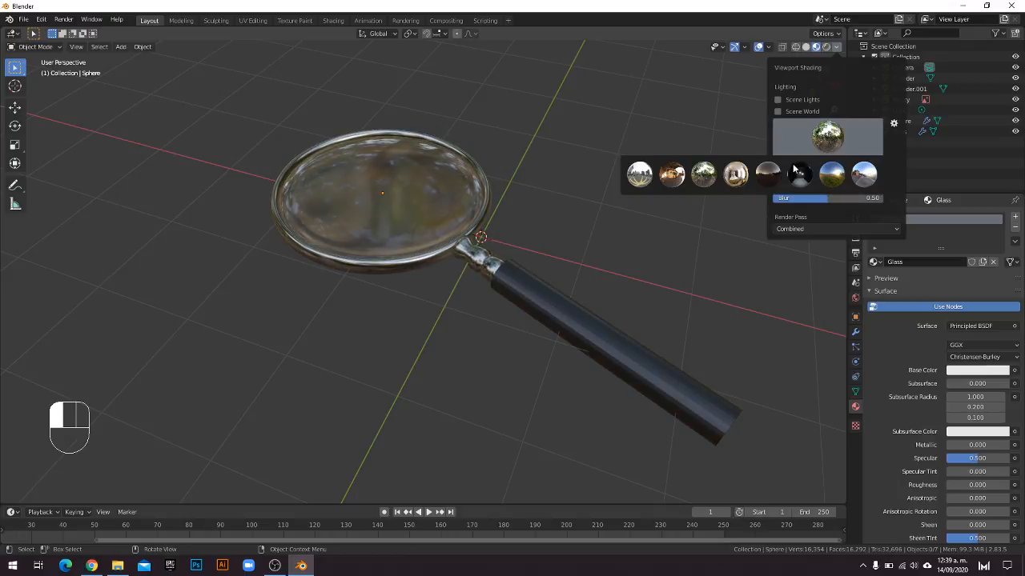
left_click(745, 179)
left_click(828, 136)
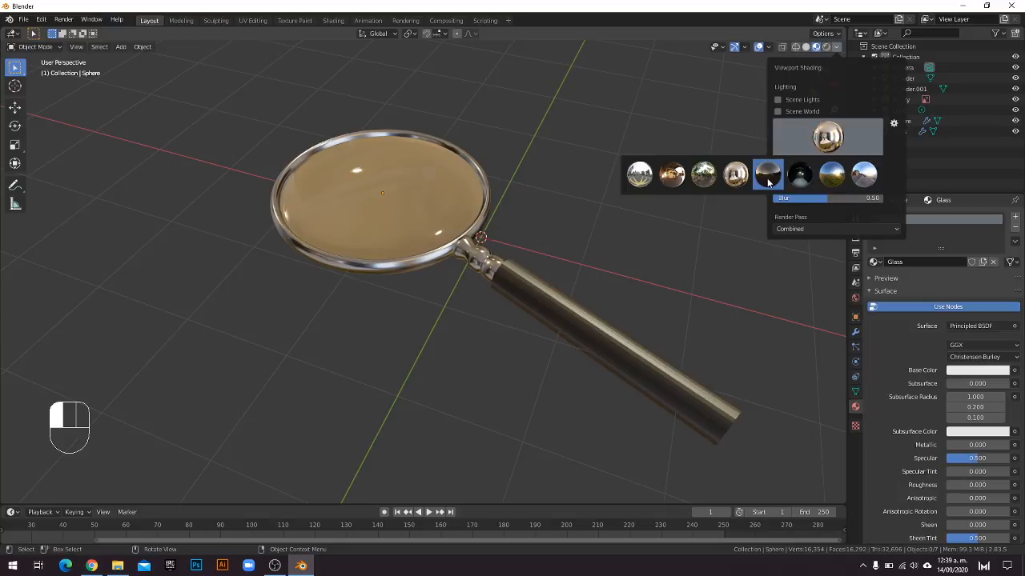
left_click(767, 176)
mouse_move(609, 215)
middle_mouse_down()
mouse_move(608, 175)
mouse_move(572, 197)
mouse_move(615, 200)
middle_mouse_up()
Try the dark studio environment as preview lighting and view the magnifying glass from another angle.
left_click(836, 46)
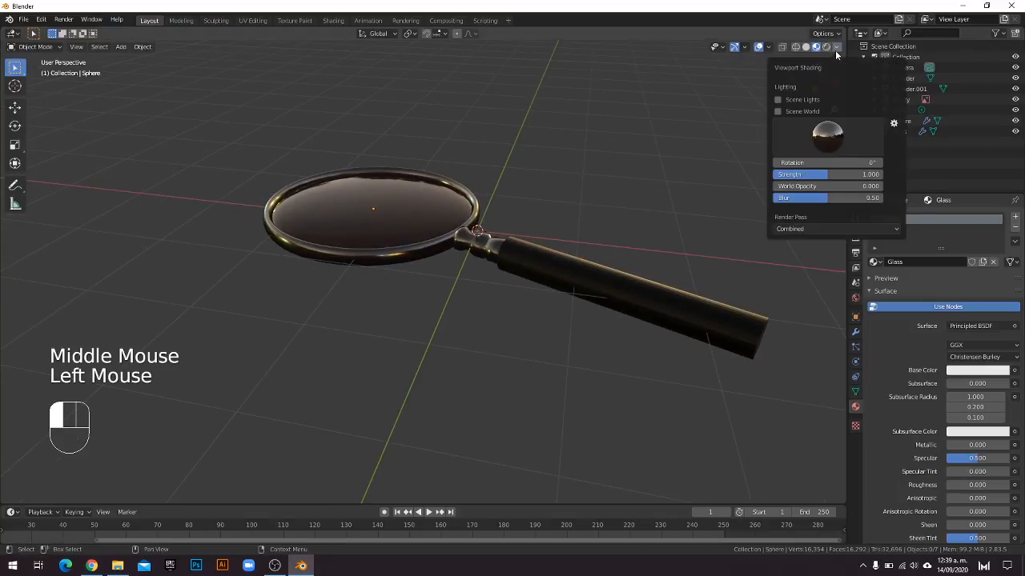
left_click(825, 152)
left_click(798, 176)
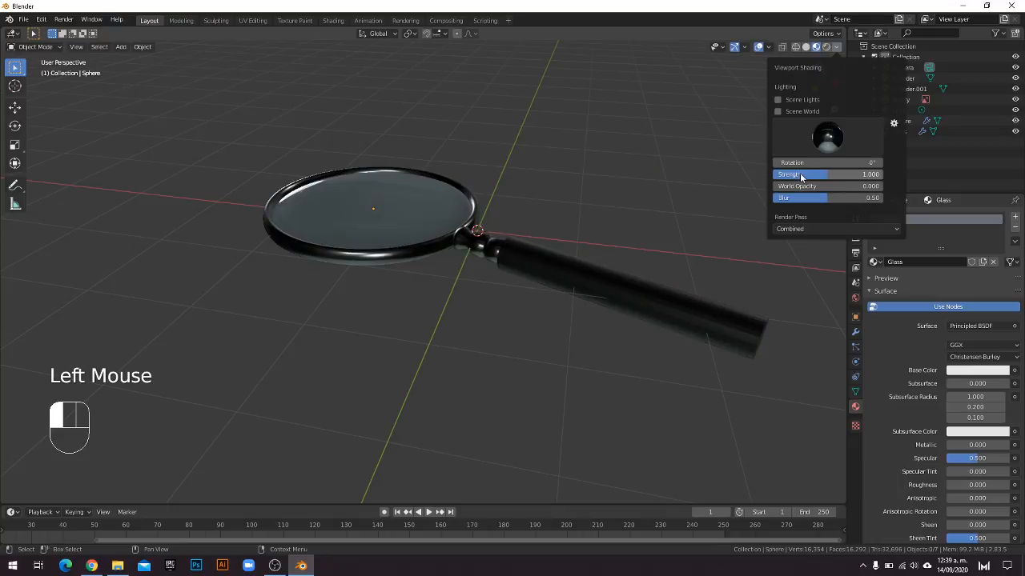
middle_click_drag(618, 175, 592, 206)
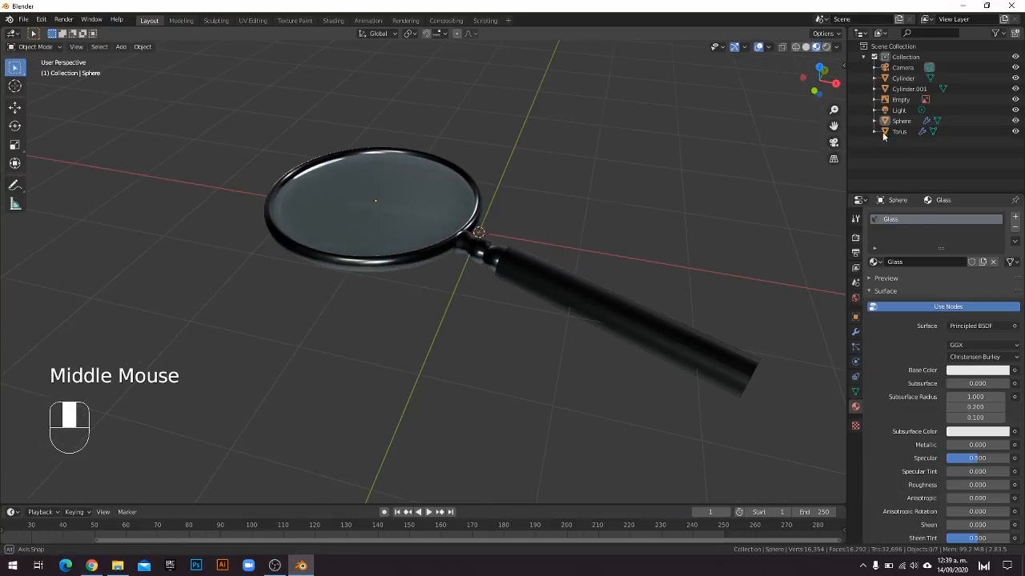
Try the street environment with the blue sky as preview lighting and inspect the reflections from several angles.
left_click(837, 47)
left_click(838, 138)
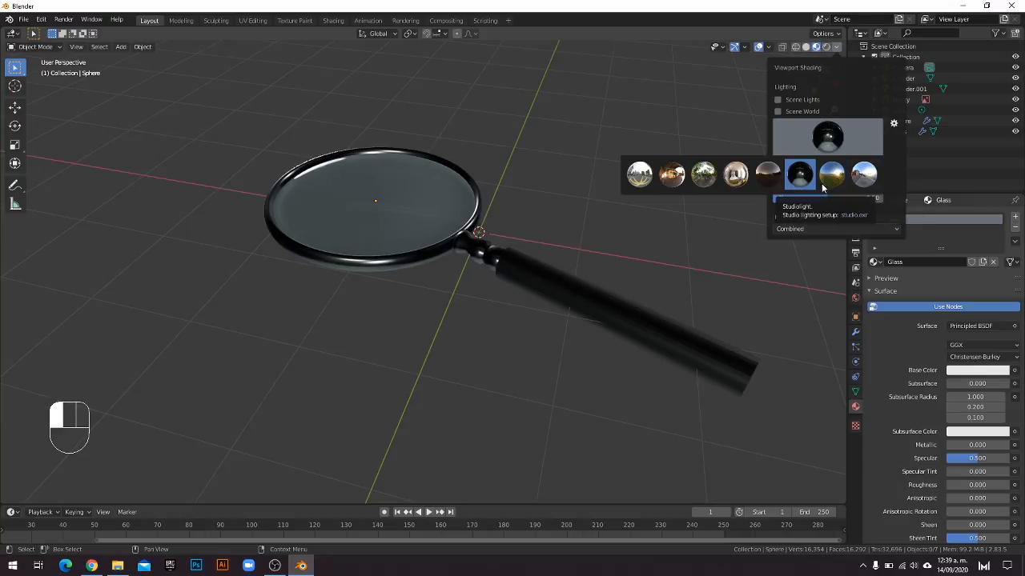
left_click(871, 179)
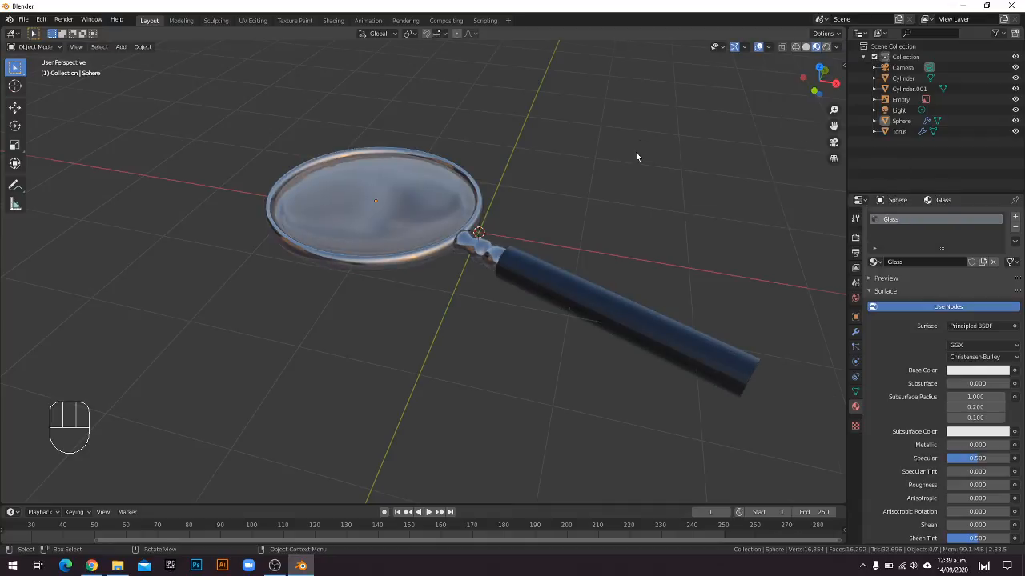
mouse_move(636, 154)
middle_mouse_down()
mouse_move(690, 125)
mouse_move(624, 155)
mouse_move(654, 163)
mouse_move(625, 156)
middle_mouse_up()
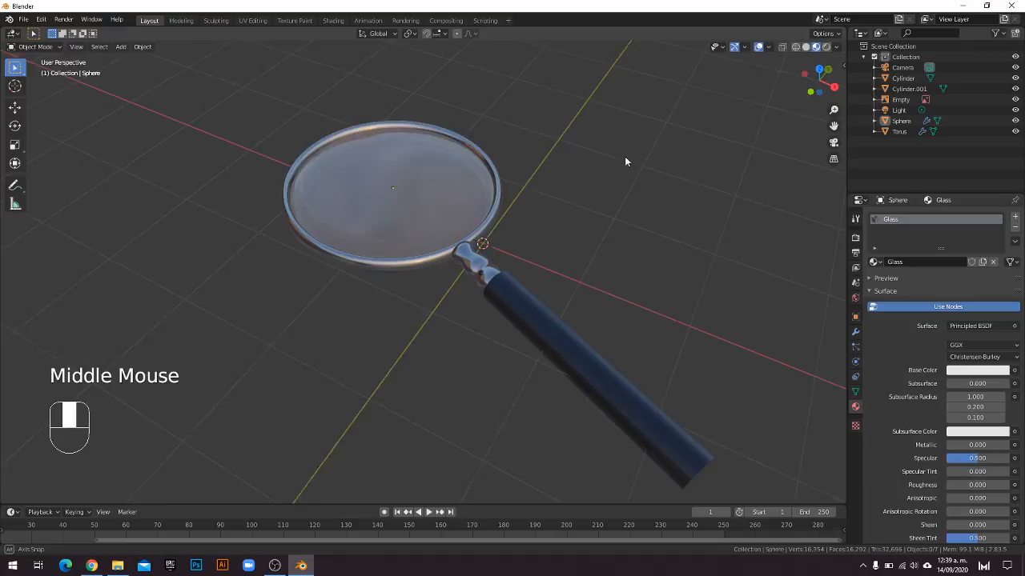
middle_click_drag(689, 144, 641, 165)
Switch the preview lighting back to the forest environment and inspect the lens reflections from several angles.
left_click(836, 47)
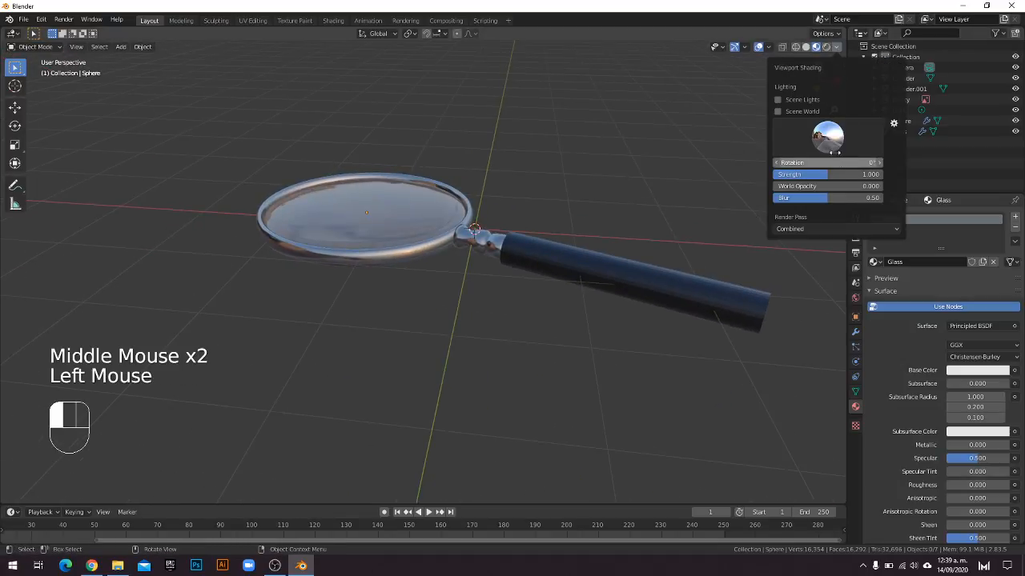
left_click(817, 142)
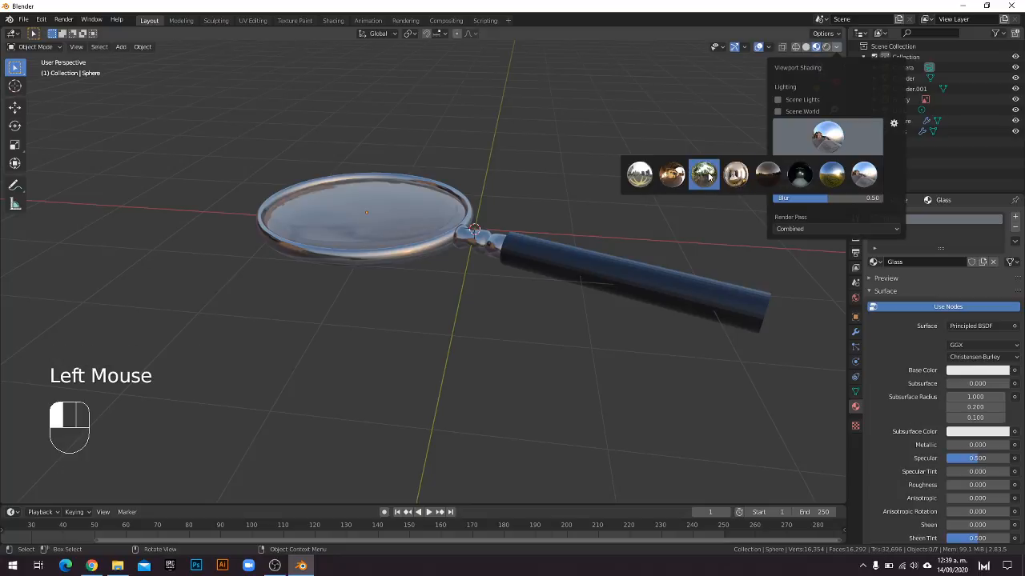
left_click(679, 173)
middle_click_drag(688, 167, 547, 192)
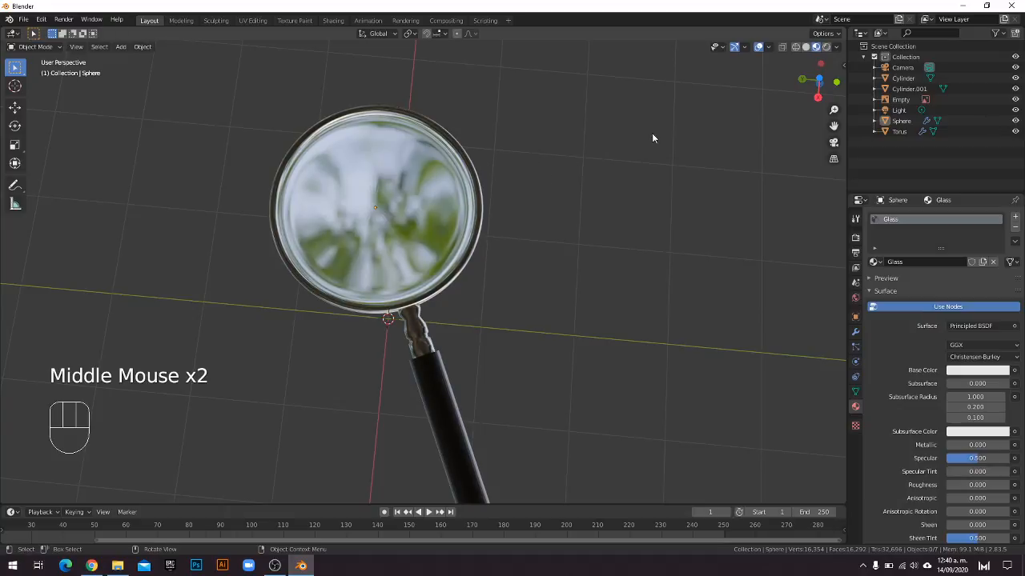
middle_click_drag(652, 137, 441, 270)
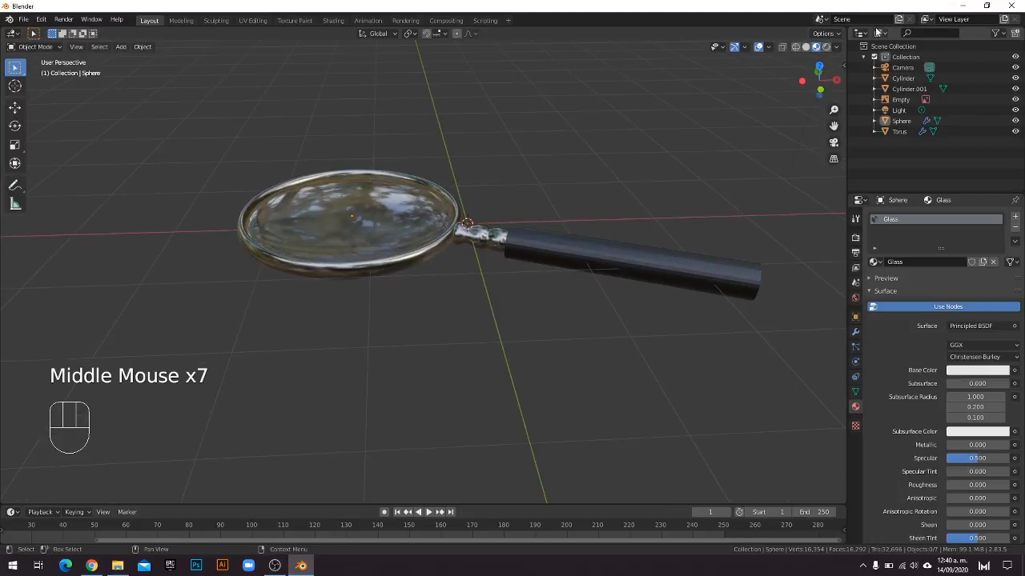
Toggle Scene World on and off again, and raise the World Opacity of the preview environment to 1.000.
left_click(839, 48)
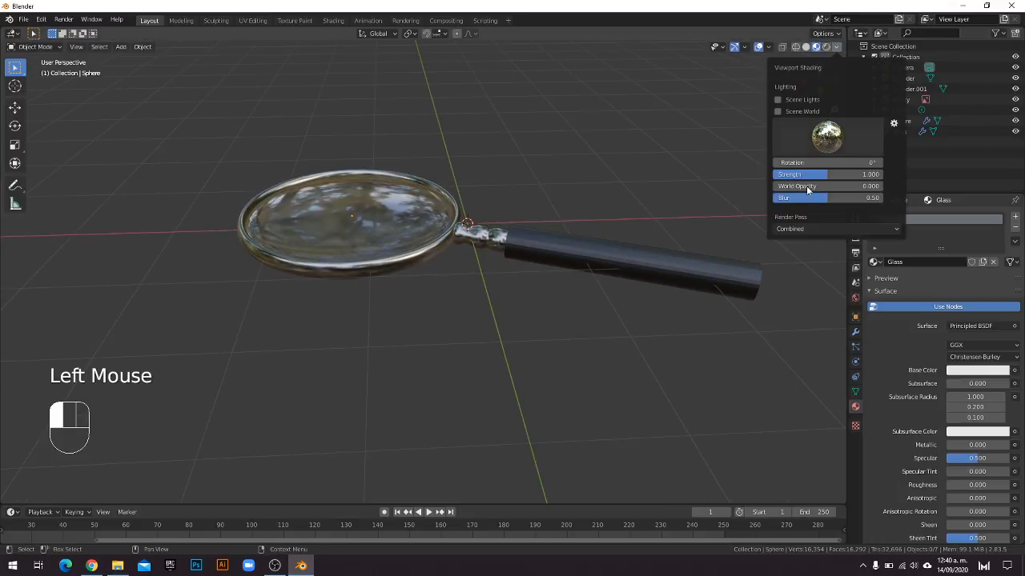
left_click(777, 112)
left_click(779, 112)
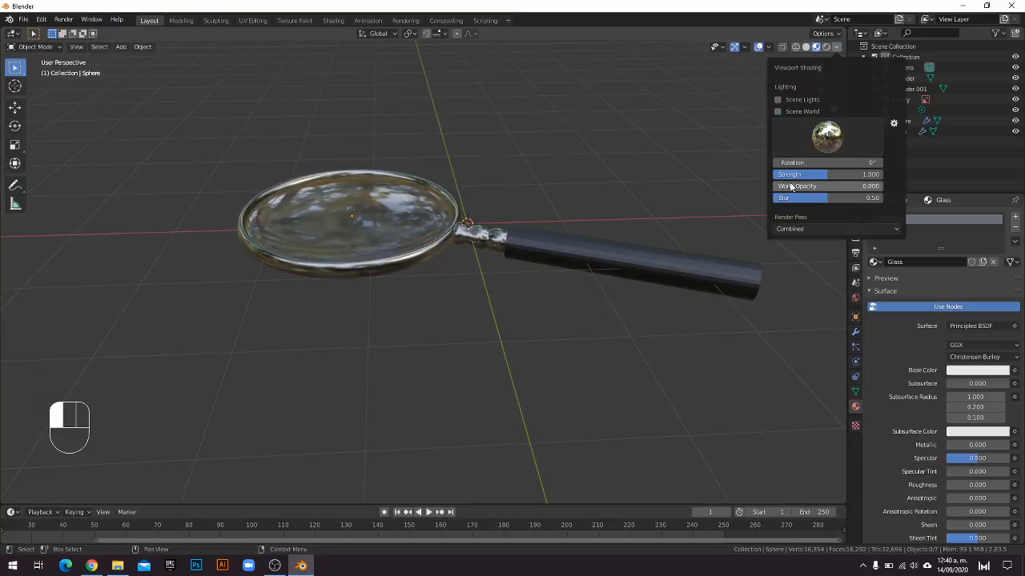
left_click_drag(792, 186, 881, 185)
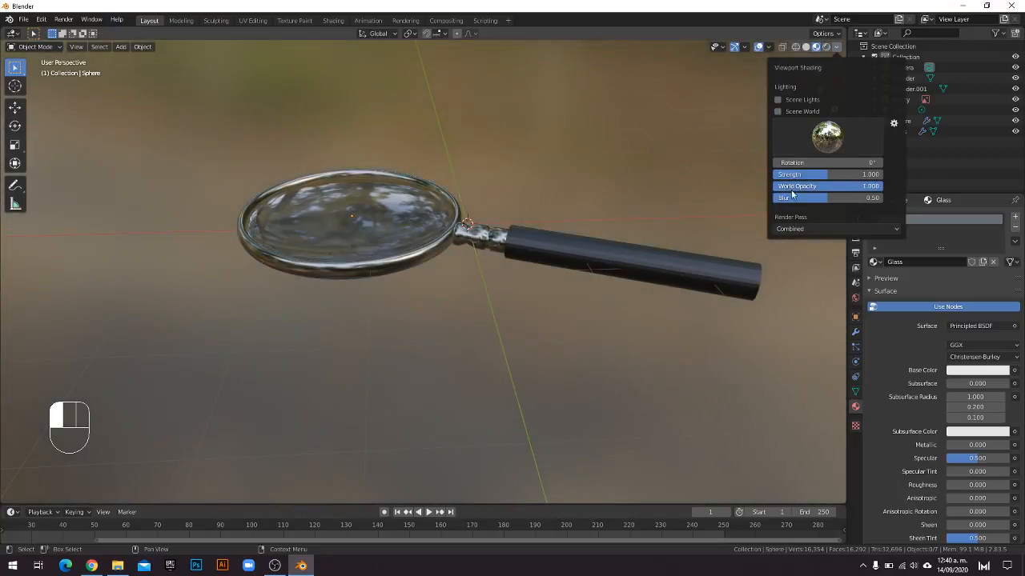
mouse_move(528, 208)
middle_mouse_down()
mouse_move(526, 155)
mouse_move(533, 210)
middle_mouse_up()
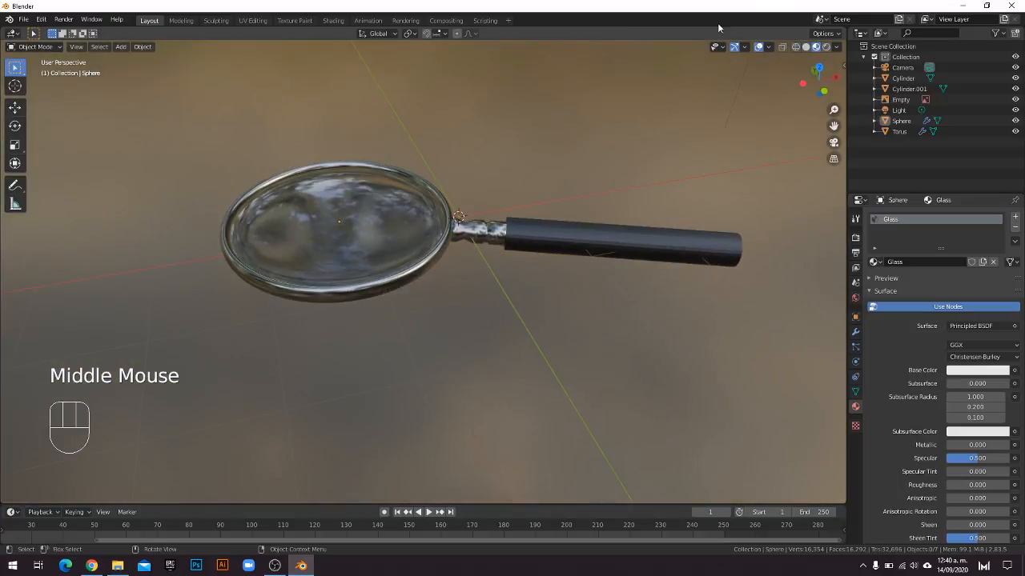
Set the preview environment's Blur to 0.00 and look around the scene from farther away.
left_click(837, 48)
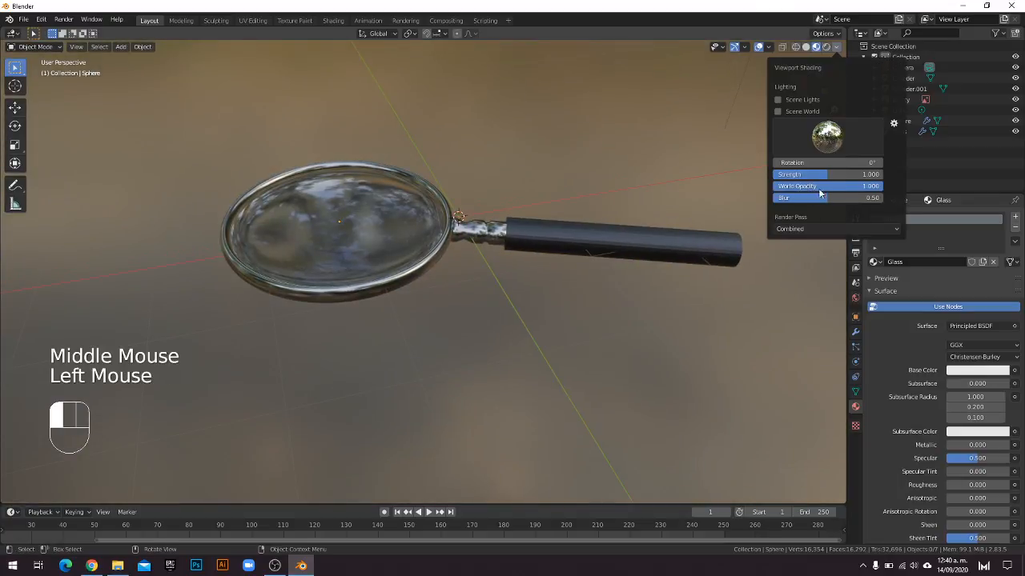
left_click_drag(819, 197, 786, 198)
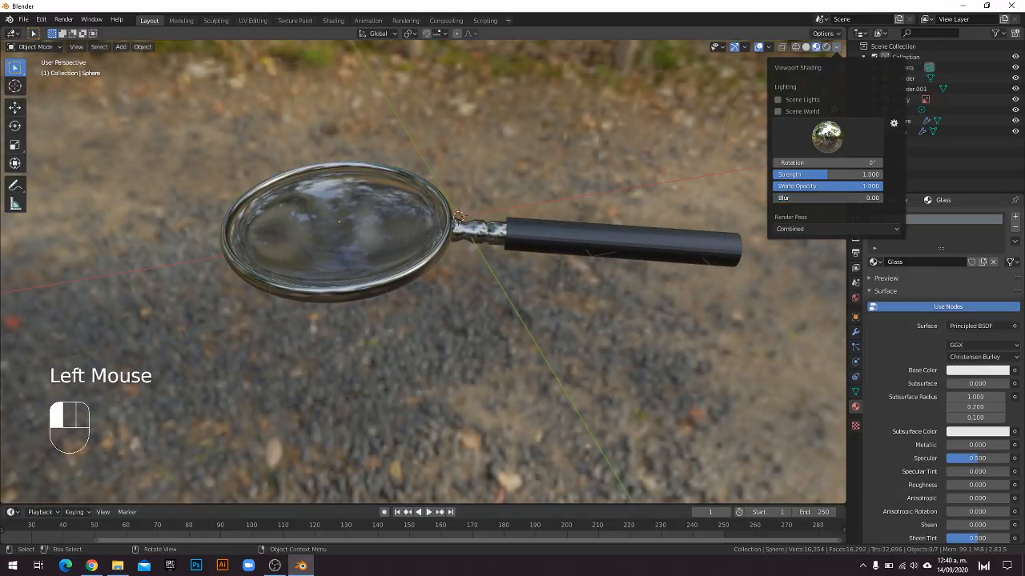
middle_click_drag(552, 216, 542, 240)
scroll(541, 240, "down", 4)
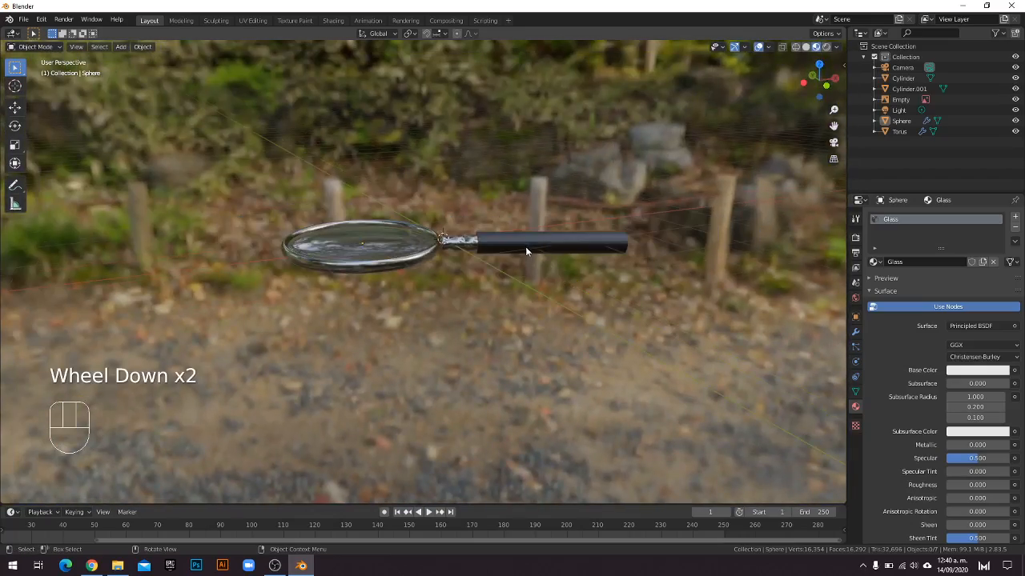
middle_click_drag(469, 245, 762, 102)
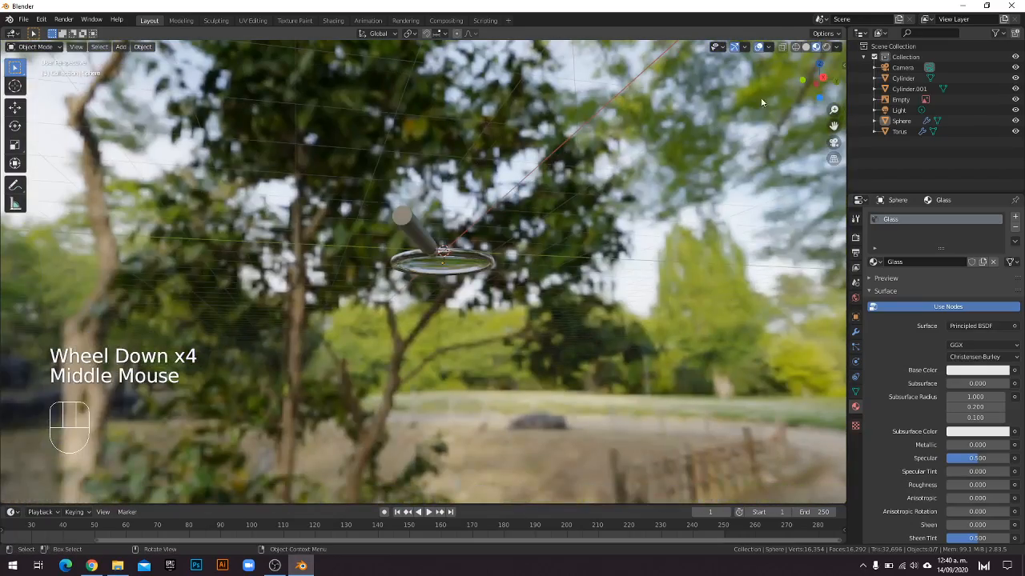
Try the city and the courtyard with the dog as visible backgrounds, viewing each around the magnifying glass.
left_click(837, 46)
left_click(838, 140)
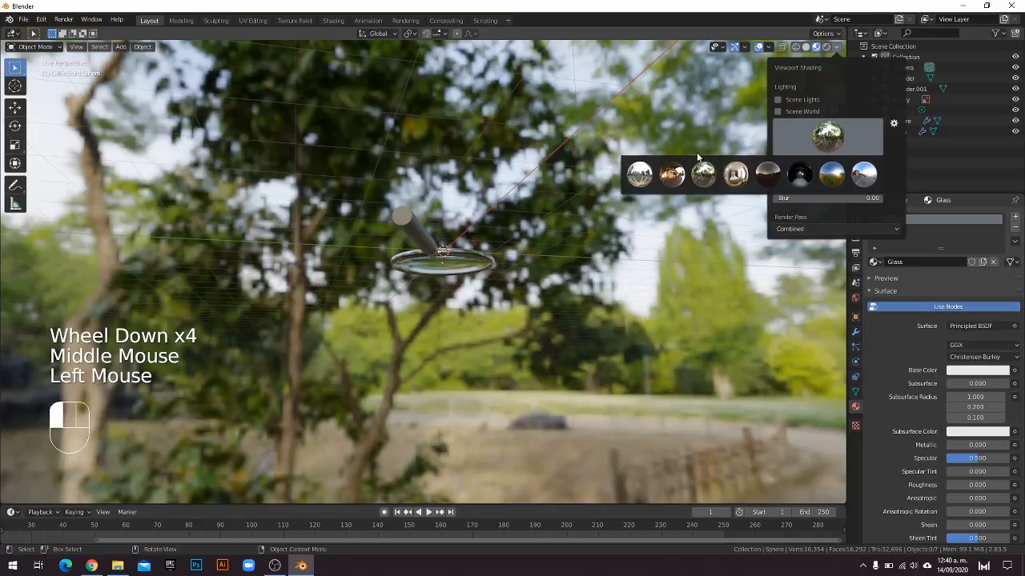
left_click(639, 174)
mouse_move(404, 192)
middle_mouse_down()
mouse_move(590, 201)
mouse_move(559, 213)
mouse_move(442, 210)
mouse_move(453, 214)
middle_mouse_up()
left_click(836, 48)
left_click(827, 137)
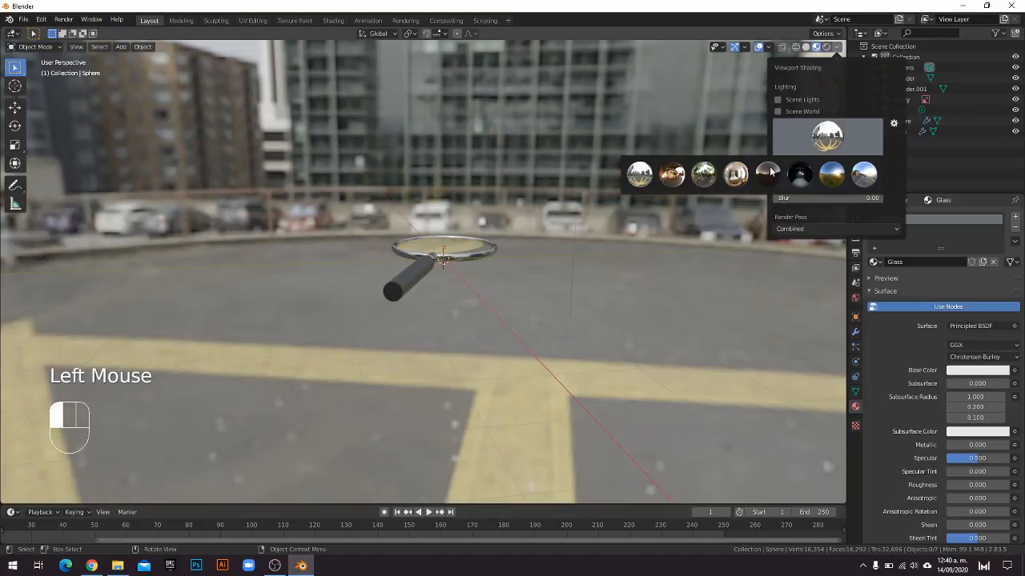
left_click(671, 175)
mouse_move(602, 194)
middle_mouse_down()
mouse_move(465, 182)
mouse_move(497, 163)
mouse_move(555, 164)
mouse_move(506, 204)
mouse_move(625, 239)
mouse_move(568, 224)
middle_mouse_up()
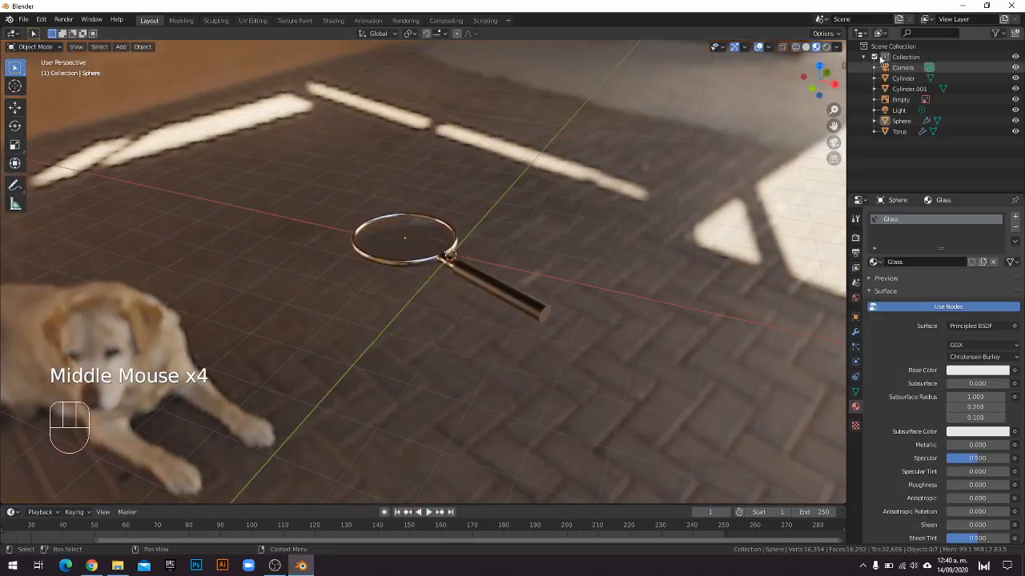
Try the forest environment as the visible background and view the magnifying glass from below.
left_click(837, 46)
left_click(825, 131)
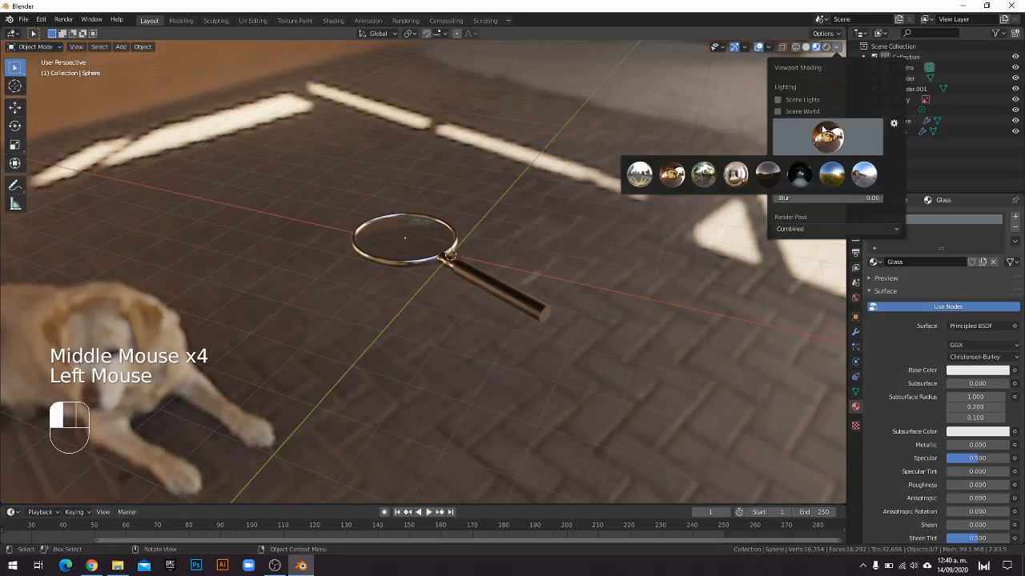
left_click(705, 177)
middle_click_drag(554, 66, 669, 108)
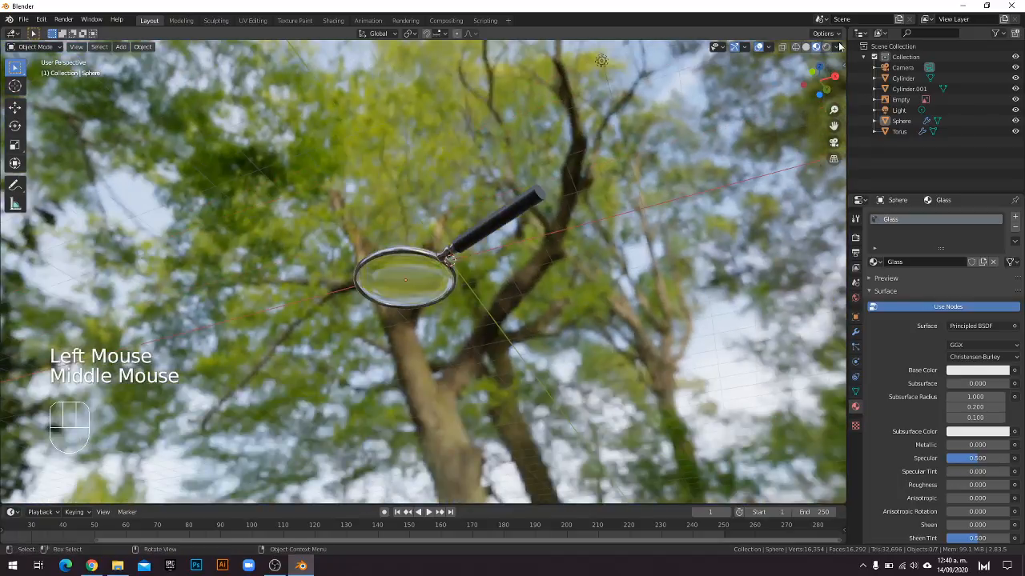
Set the preview environment to the interior room and view the magnifying glass against the desk.
left_click(836, 46)
left_click(827, 134)
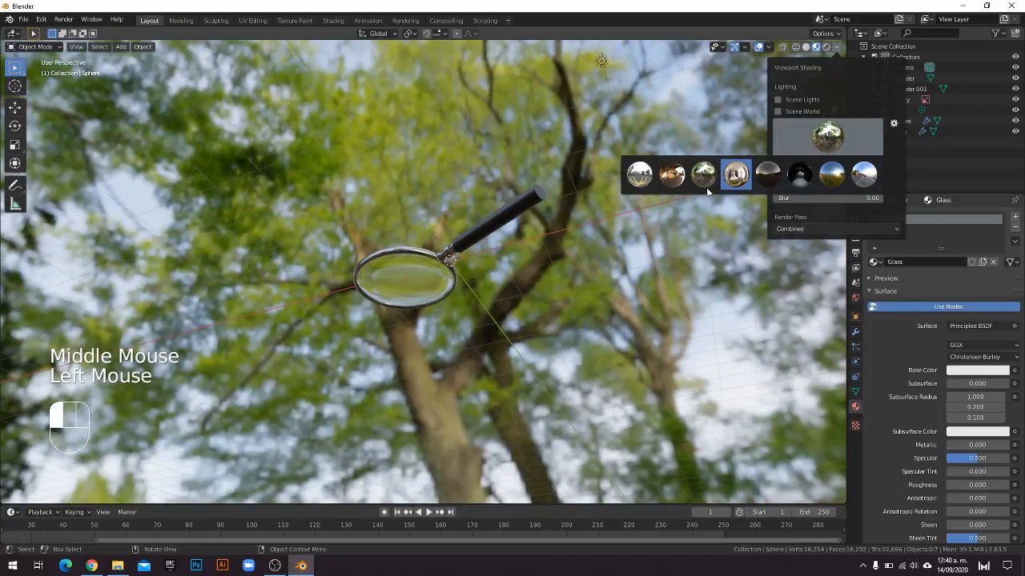
left_click(736, 174)
middle_click_drag(558, 346, 552, 272)
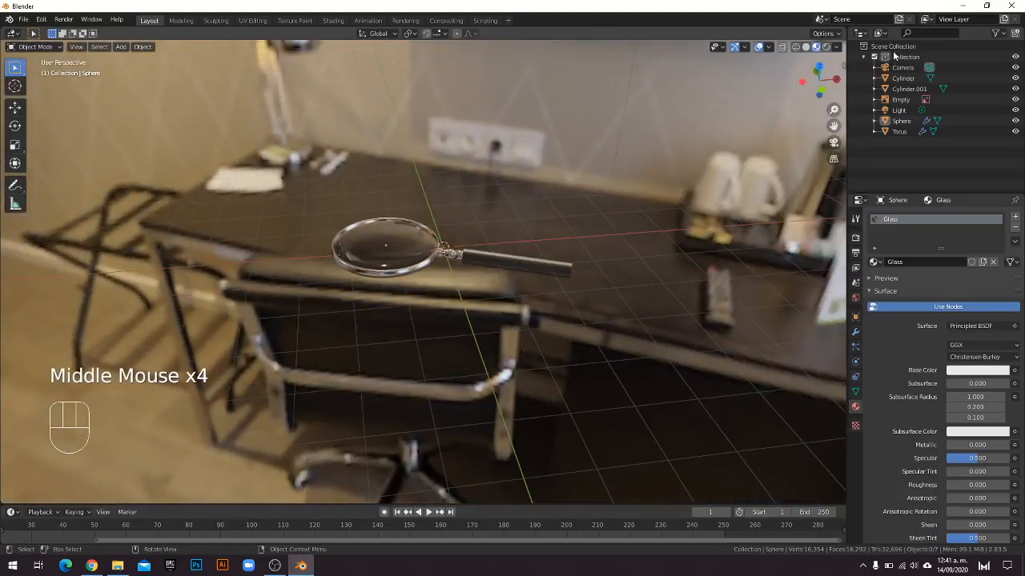
Try the sunset field with dark trees as the visible background and view the magnifying glass from near ground level.
left_click(837, 48)
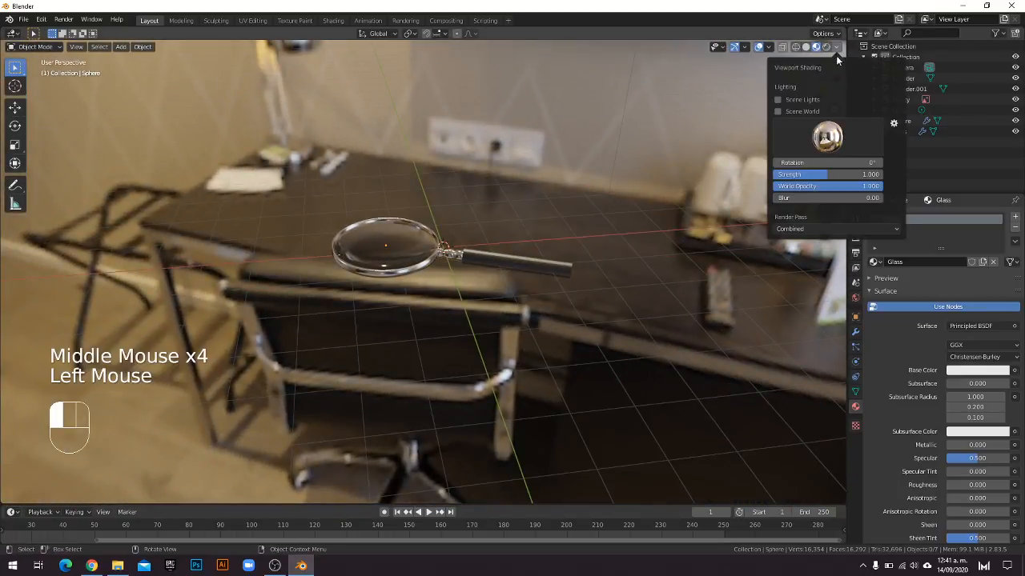
left_click(828, 140)
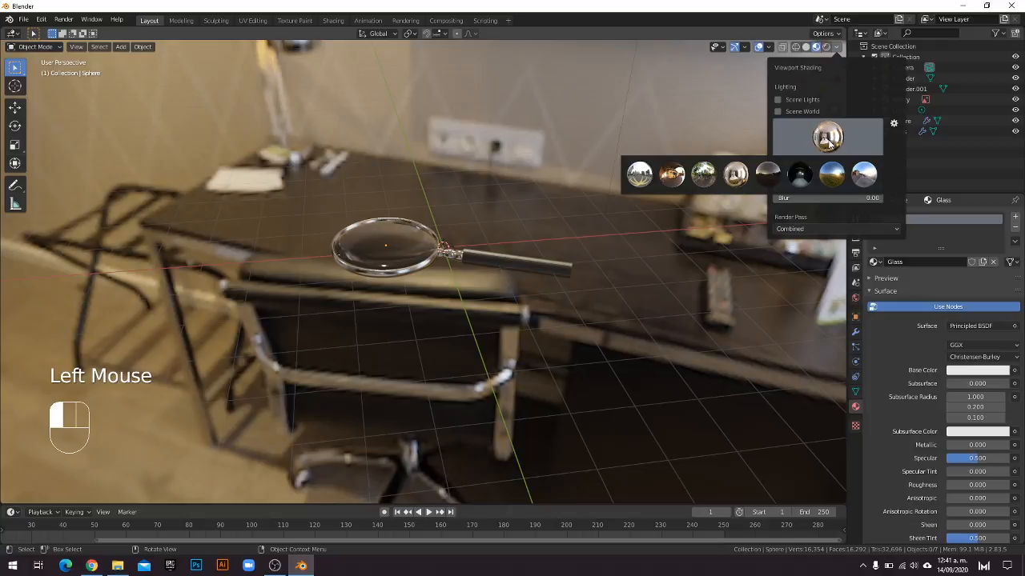
left_click(770, 178)
middle_click_drag(541, 185, 667, 160)
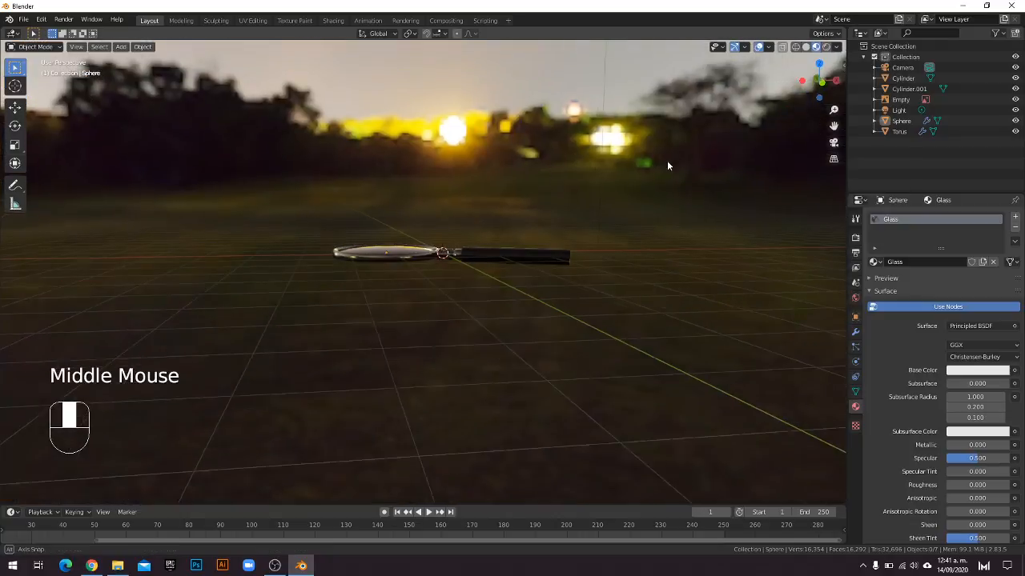
Try the grassy field with the dirt track as the visible background and view the magnifying glass against it.
left_click(837, 47)
left_click(831, 138)
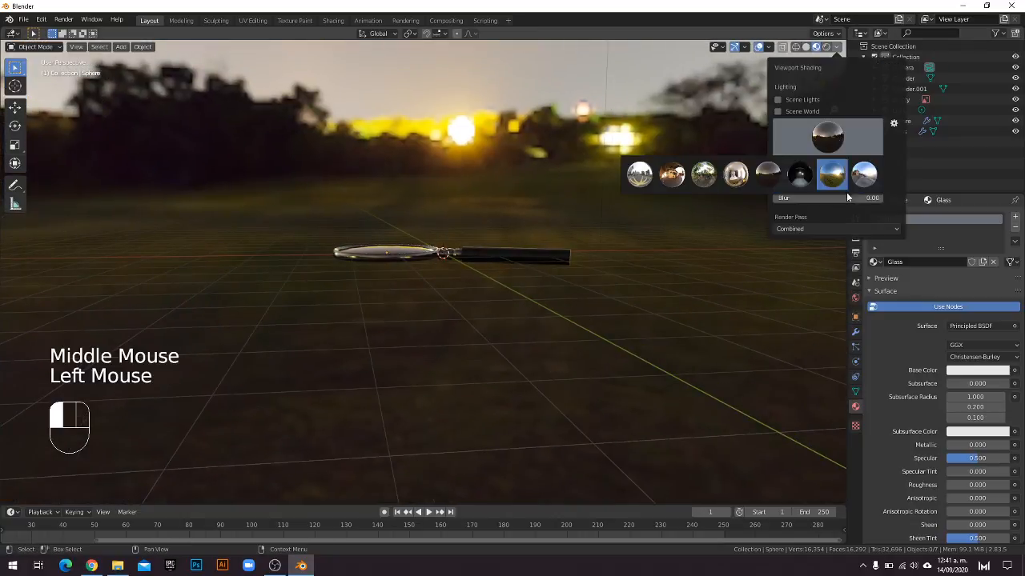
left_click(841, 182)
left_click(831, 138)
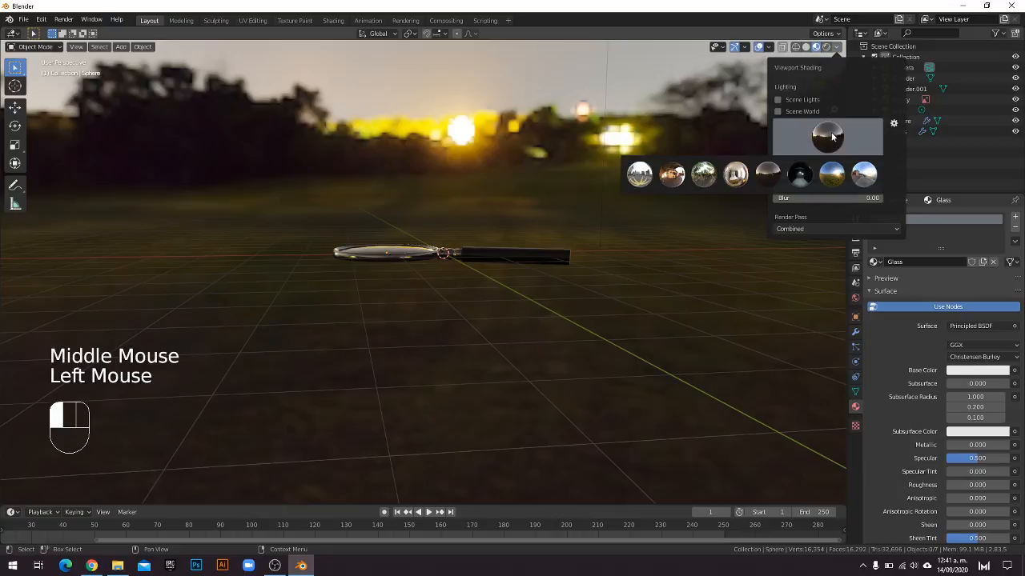
left_click(832, 177)
middle_click_drag(680, 192, 811, 64)
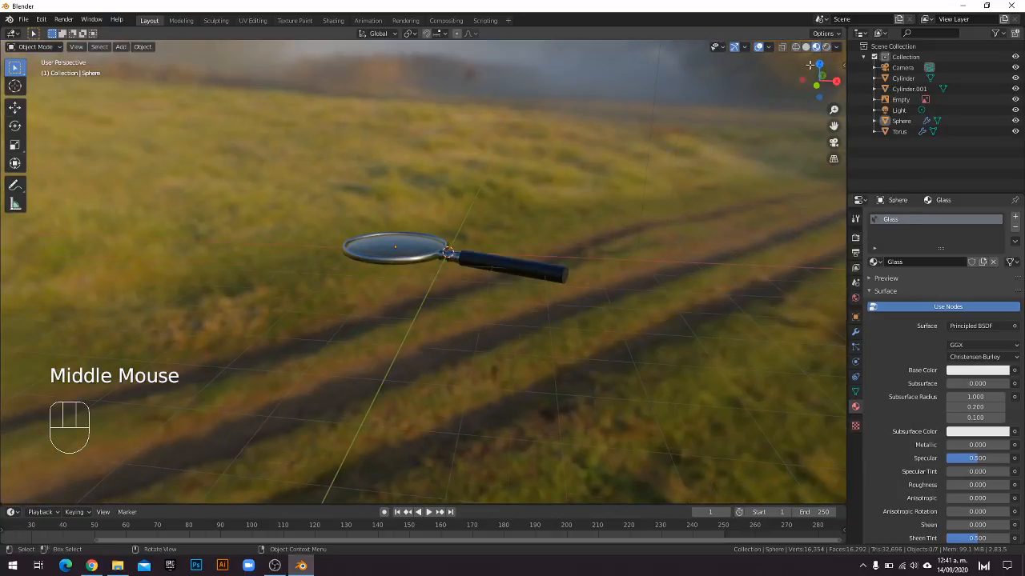
Set the preview environment to the paved seaside promenade and view the magnifying glass against the water and the paving.
left_click(837, 48)
left_click(818, 138)
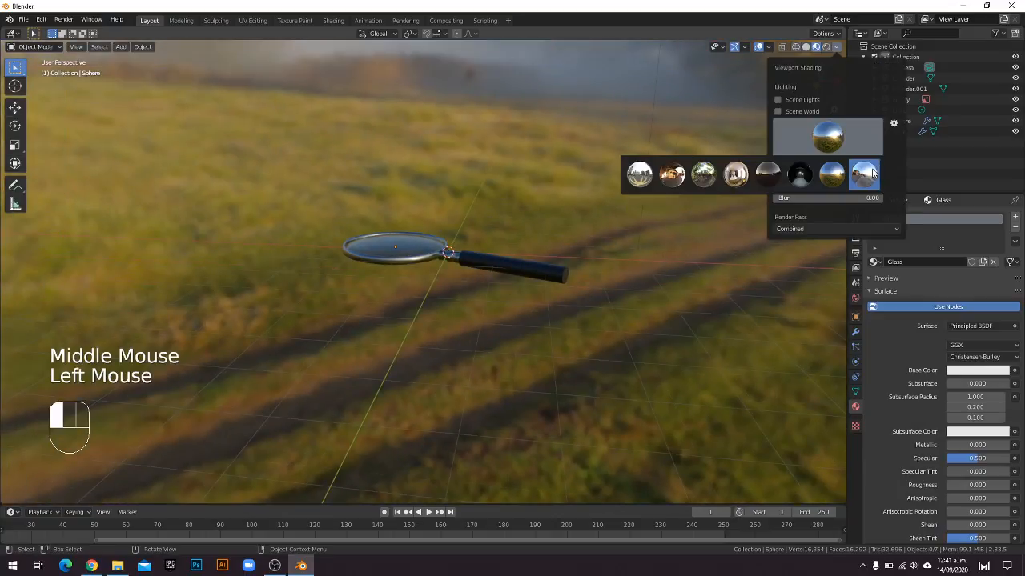
left_click(636, 174)
middle_click_drag(587, 233, 623, 207)
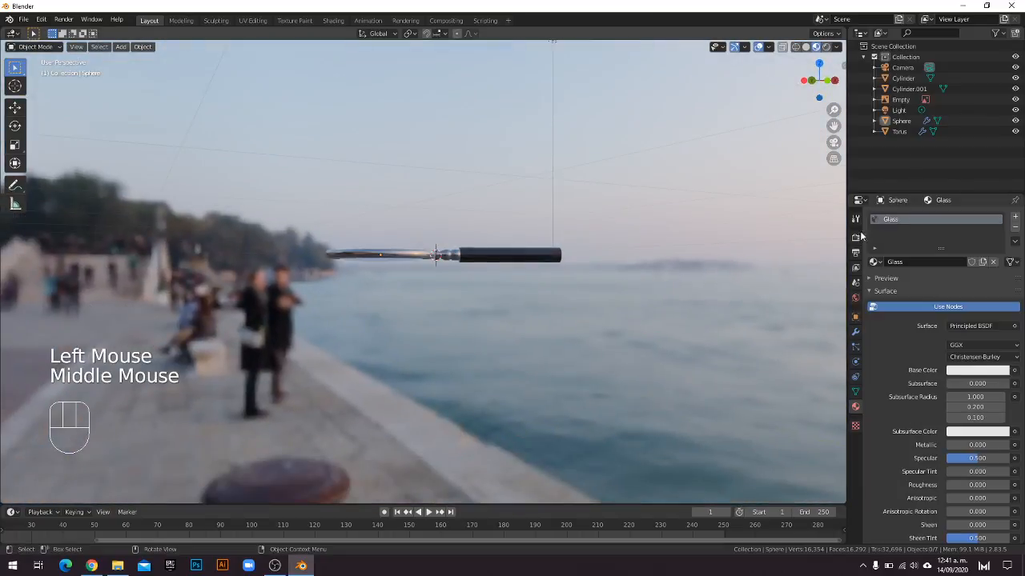
middle_click(725, 221)
middle_click_drag(725, 221, 679, 171)
Hide the background image by setting World Opacity to 0.000, and set the environment's Blur to 0.52.
left_click(838, 48)
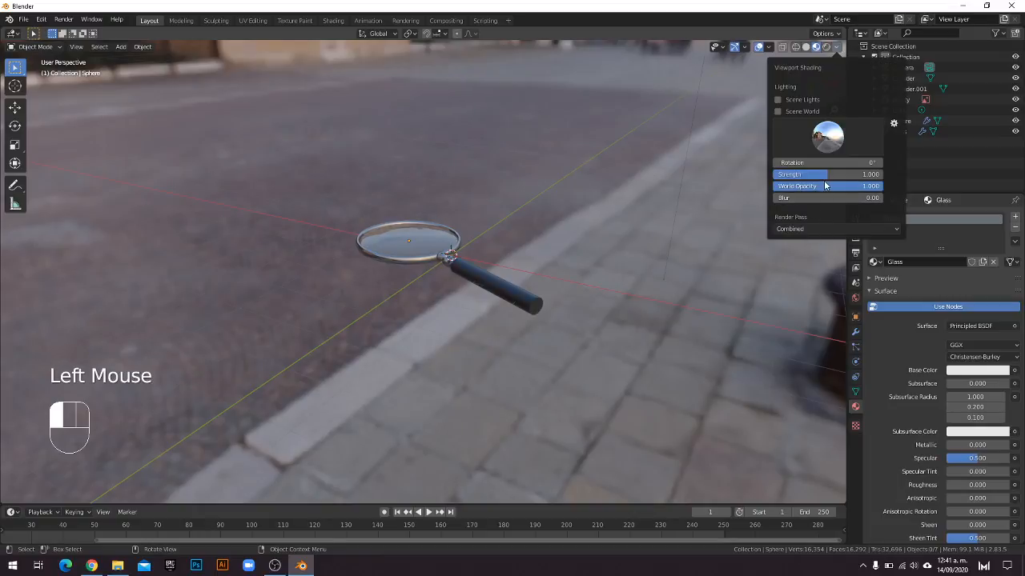
left_click_drag(857, 186, 795, 200)
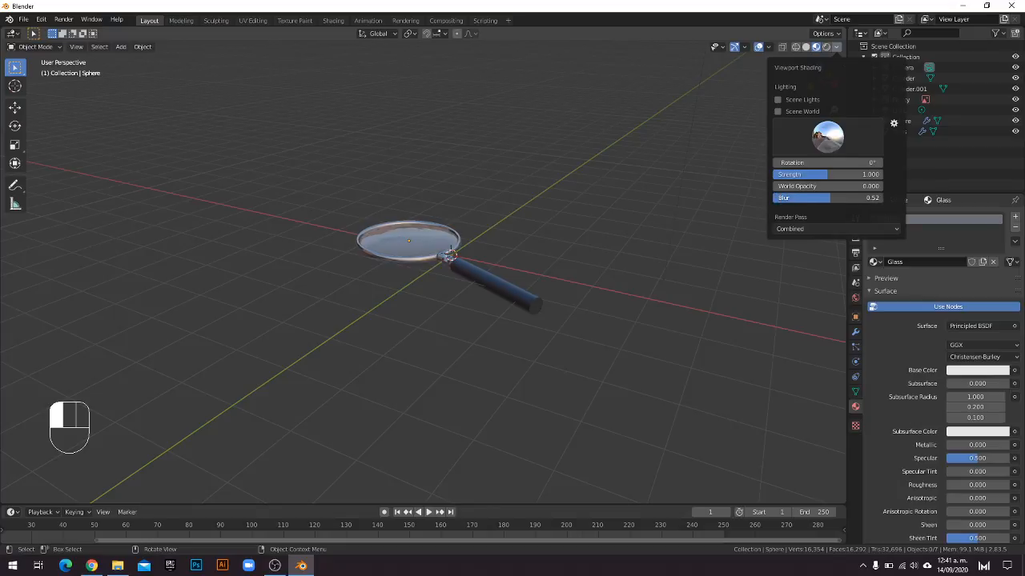
left_click(632, 226)
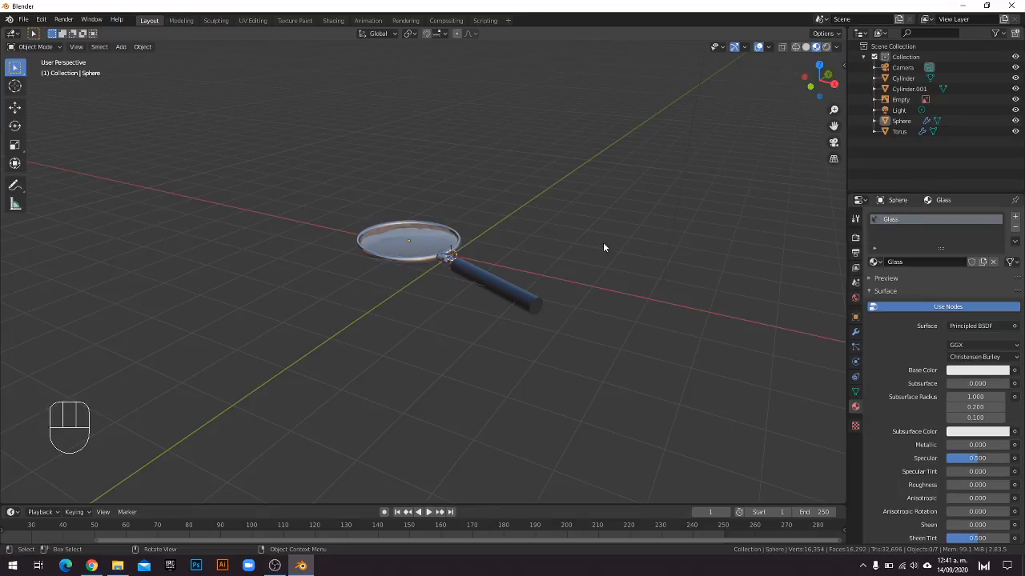
Examine the finished magnifying glass's lens, metal rim, connector and black handle up close and from several angles.
middle_click_drag(603, 247, 481, 281)
scroll(477, 278, "up", 2)
middle_click_drag(407, 297, 441, 301)
scroll(507, 280, "up", 3)
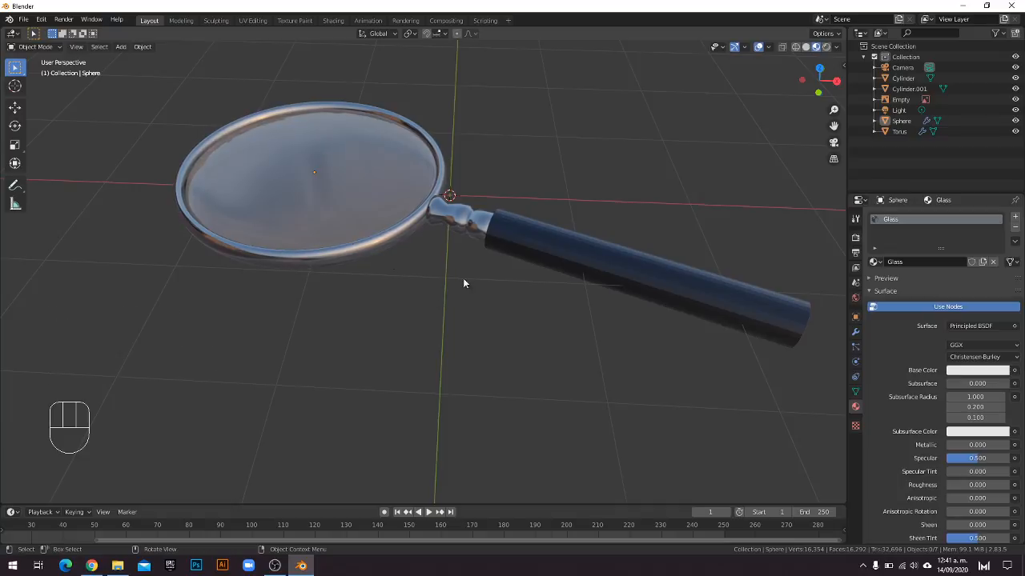
middle_click_drag(463, 278, 489, 222)
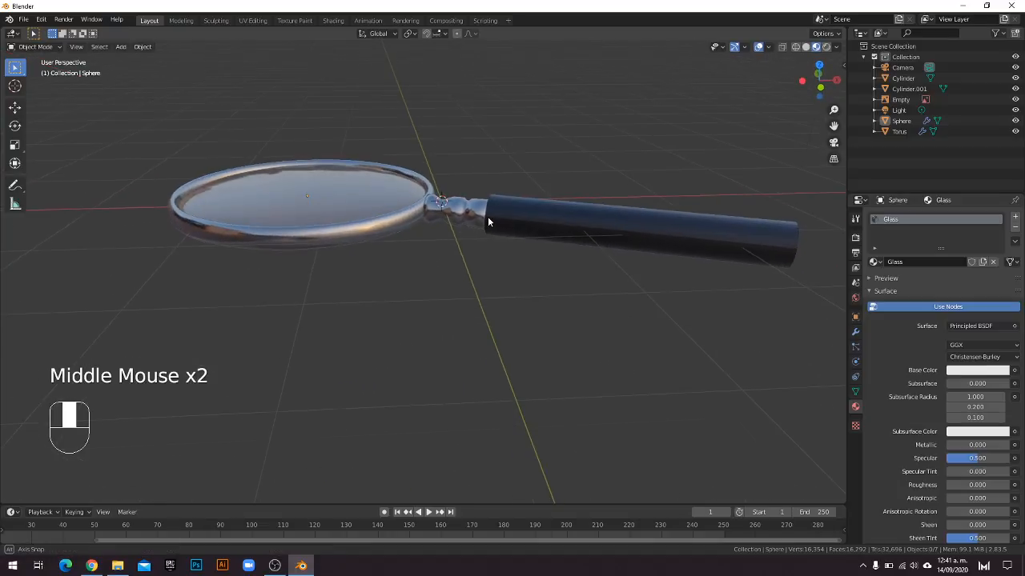
middle_click_drag(414, 257, 458, 259)
scroll(418, 277, "down", 3)
middle_click_drag(402, 279, 481, 287)
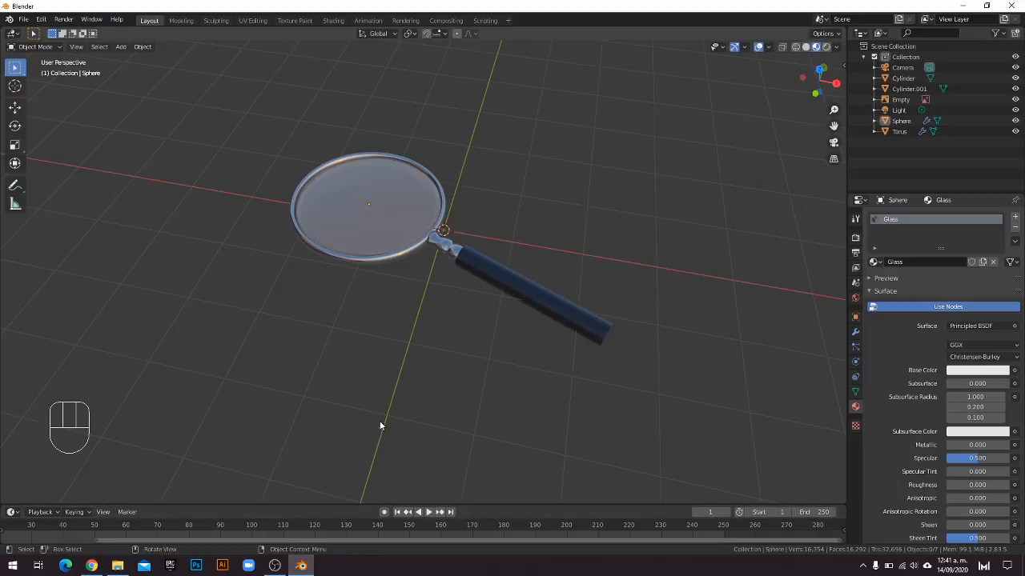
left_click(275, 566)
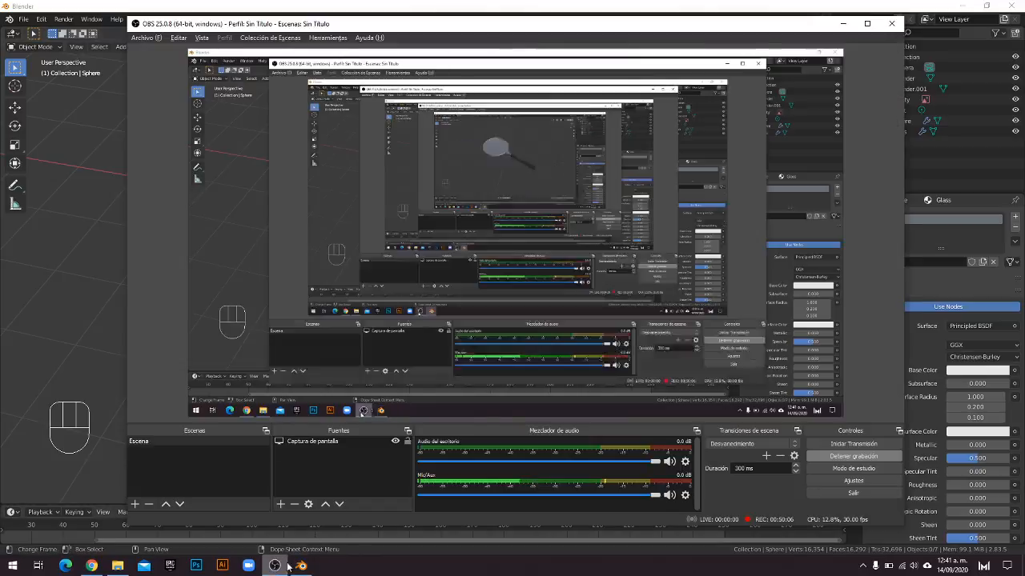